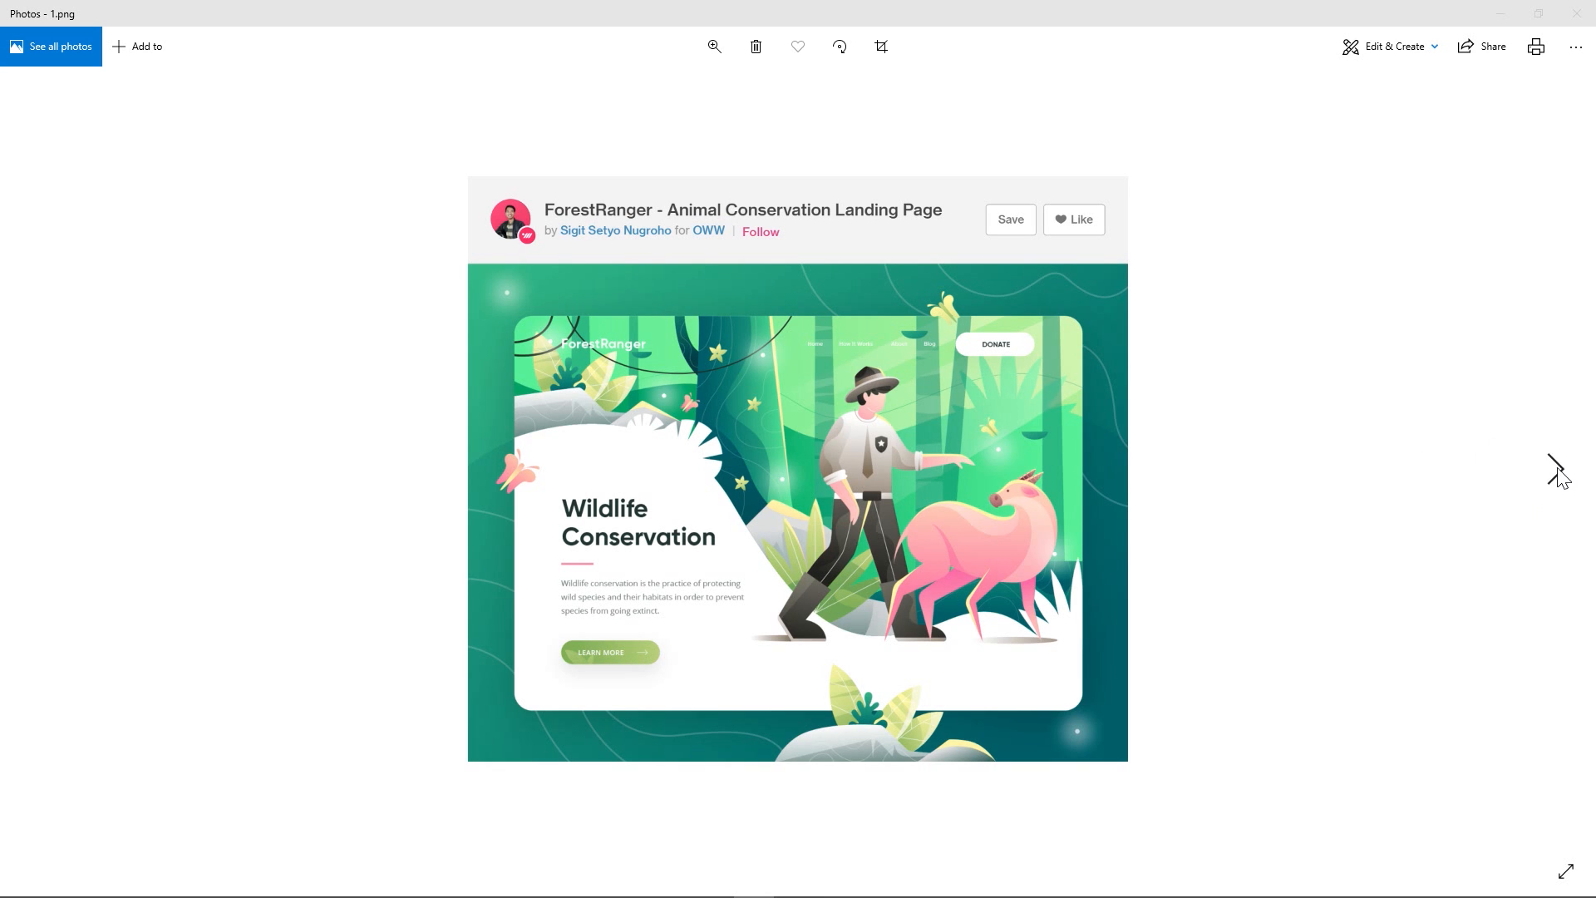
# - Review the sample UI designs from 1.png through 7.png, and close the image viewer
pyautogui.click(1556, 468)
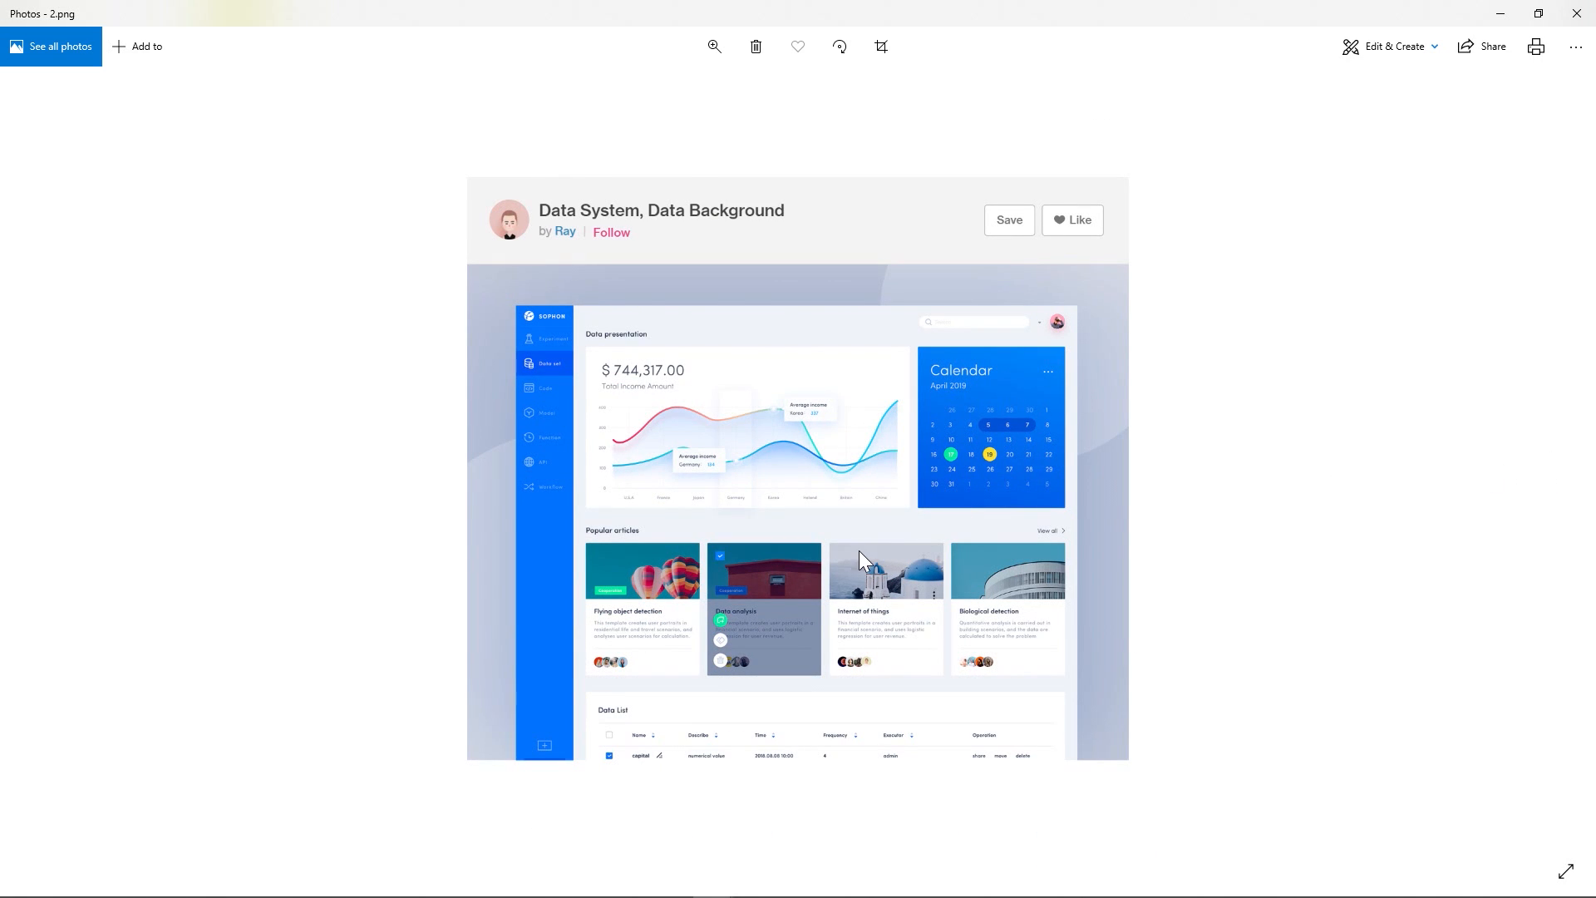
pyautogui.scroll(-1, 860, 550)
pyautogui.scroll(1, 859, 550)
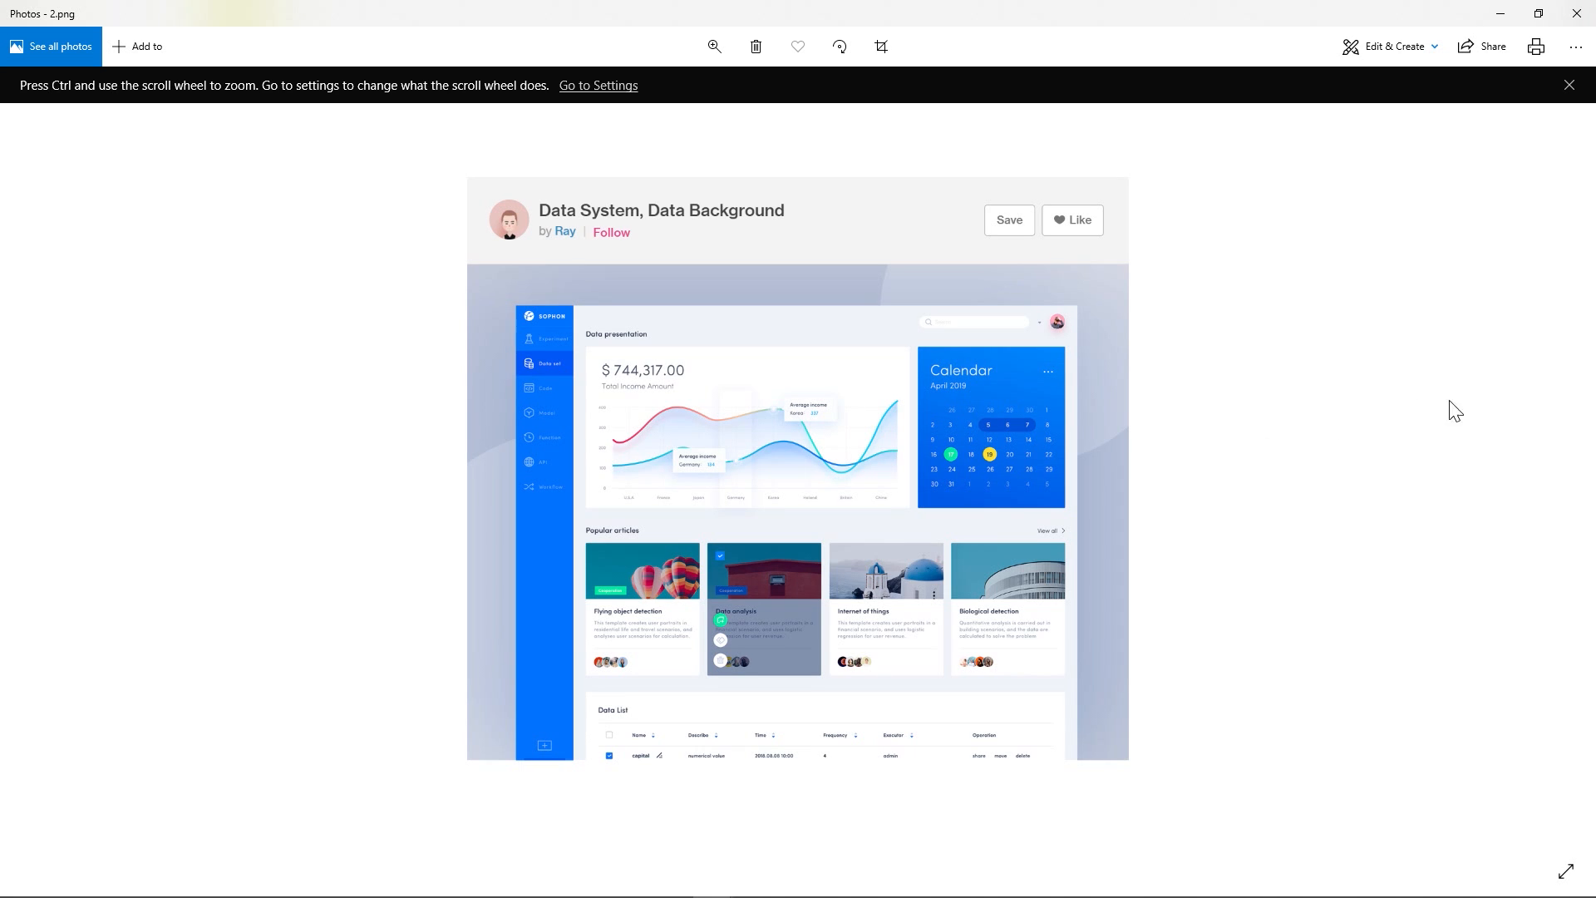
pyautogui.click(1553, 471)
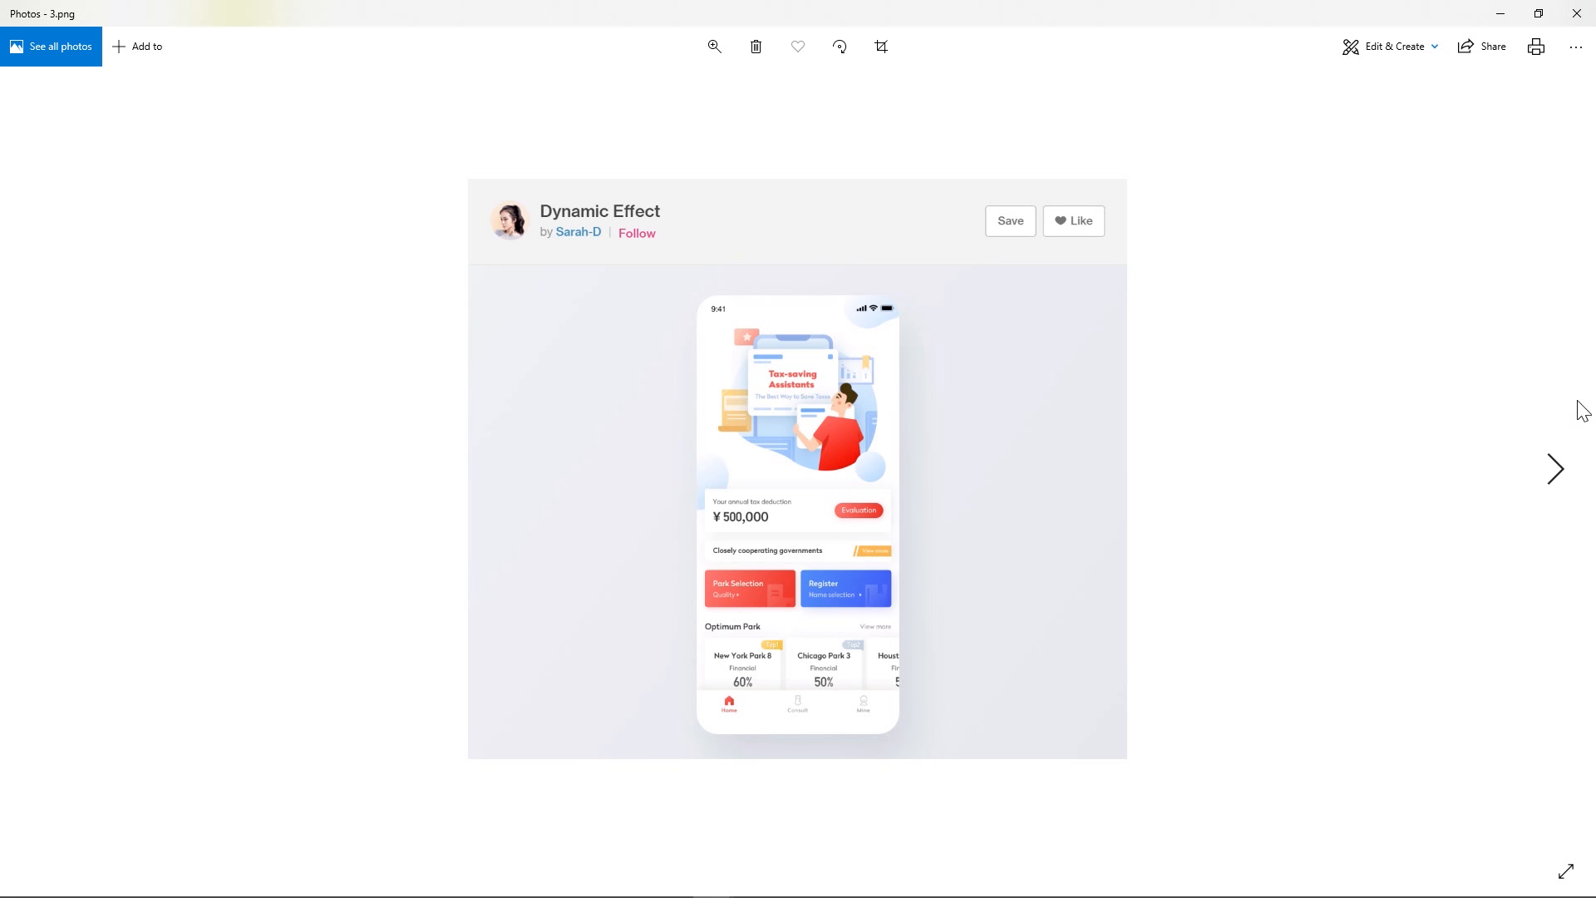
pyautogui.click(1553, 468)
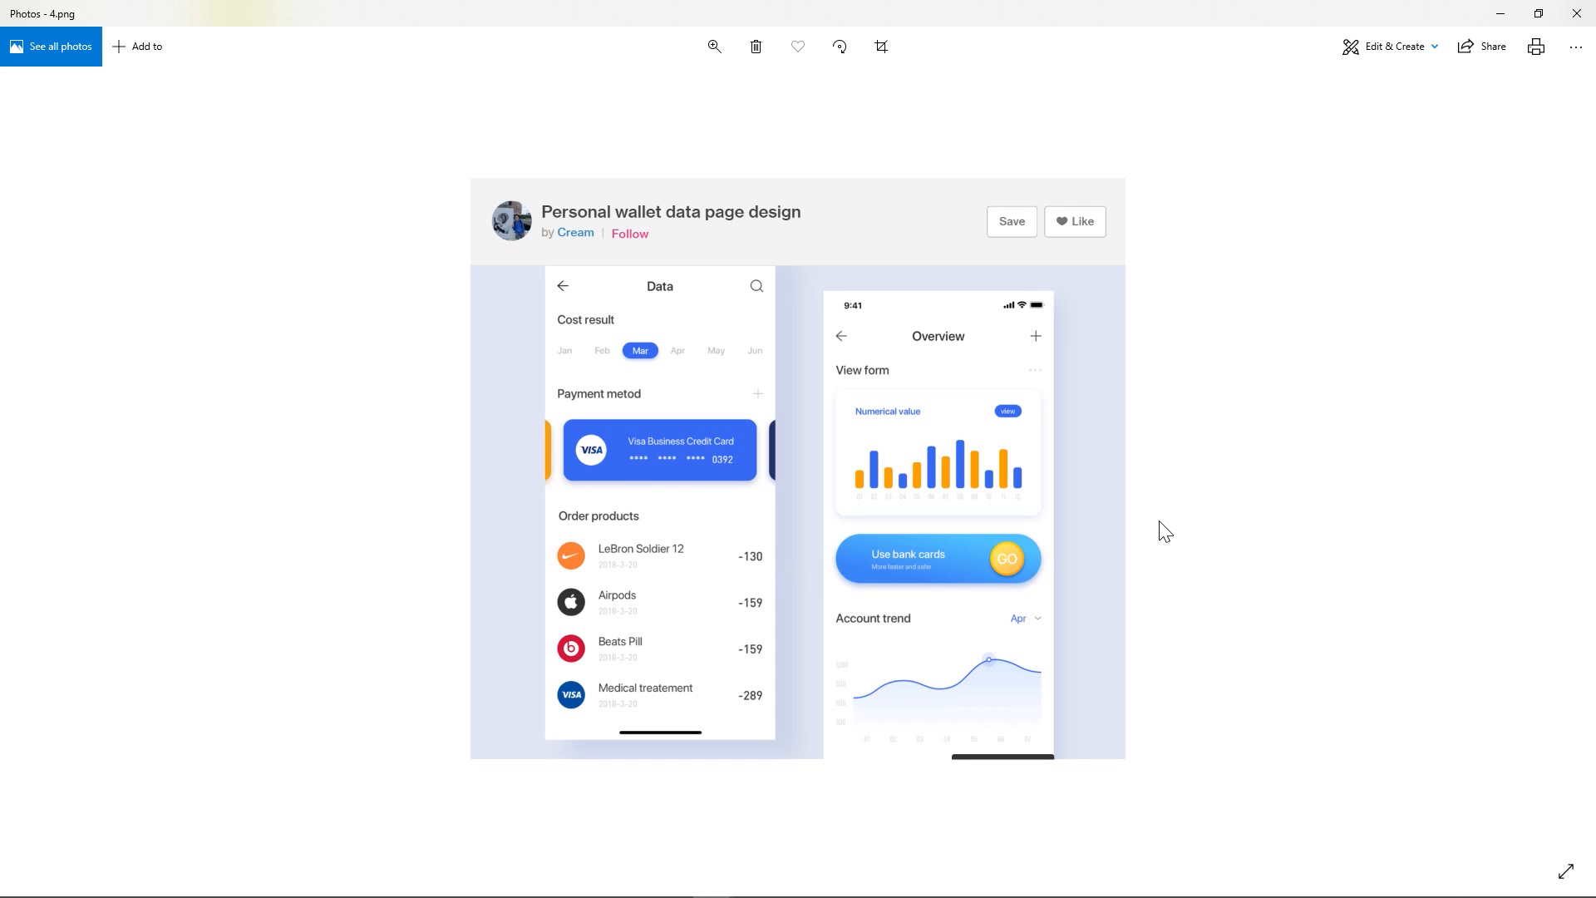
pyautogui.click(1567, 468)
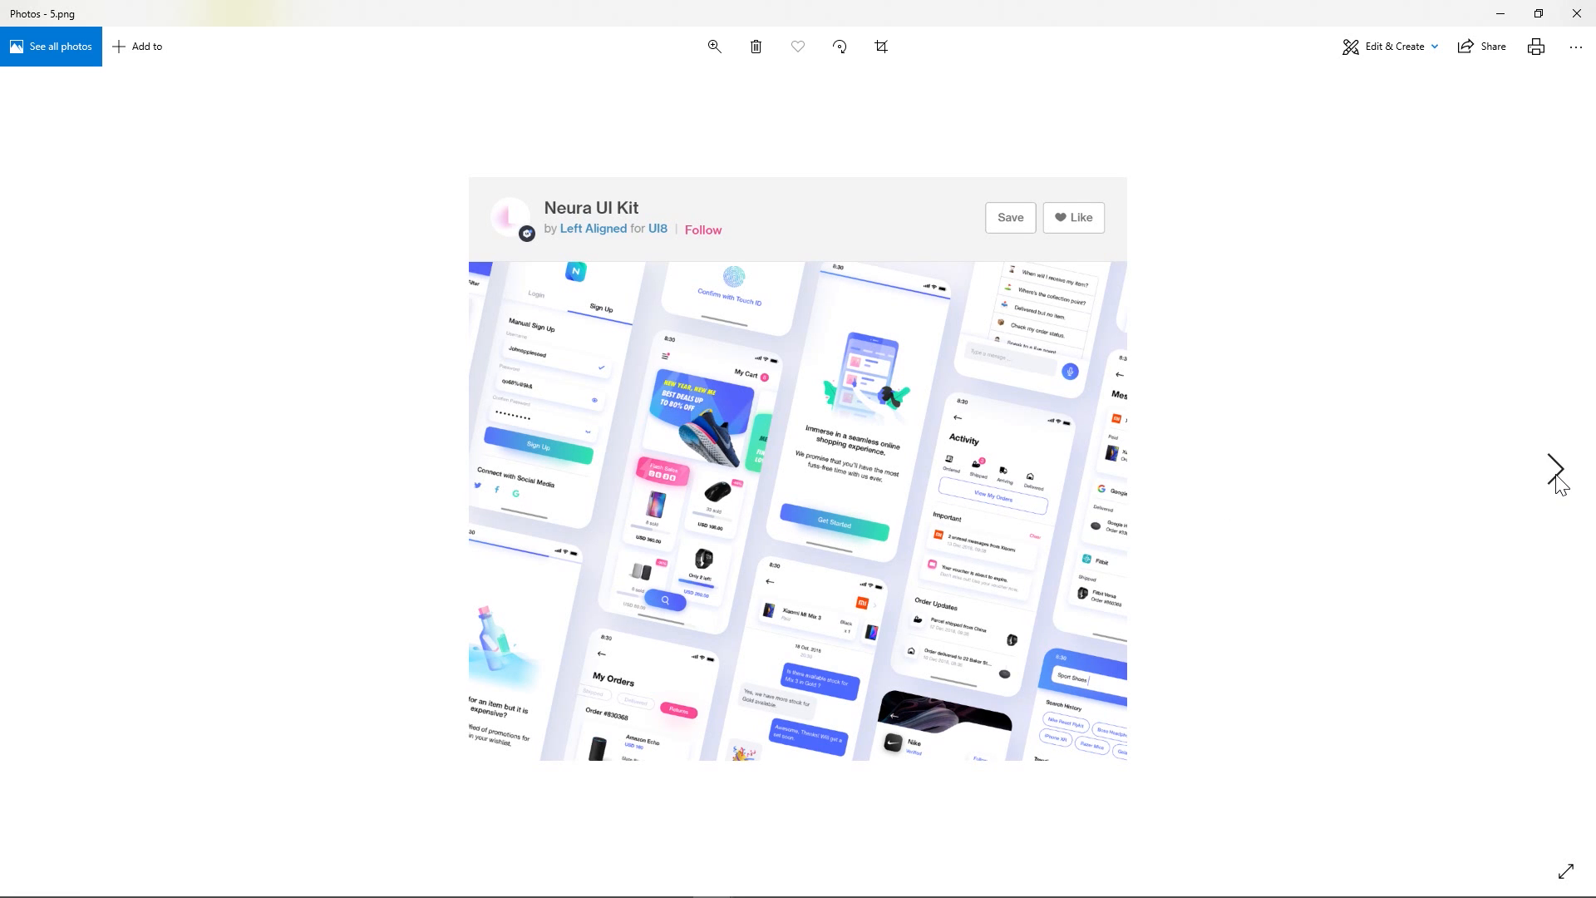
pyautogui.click(1556, 470)
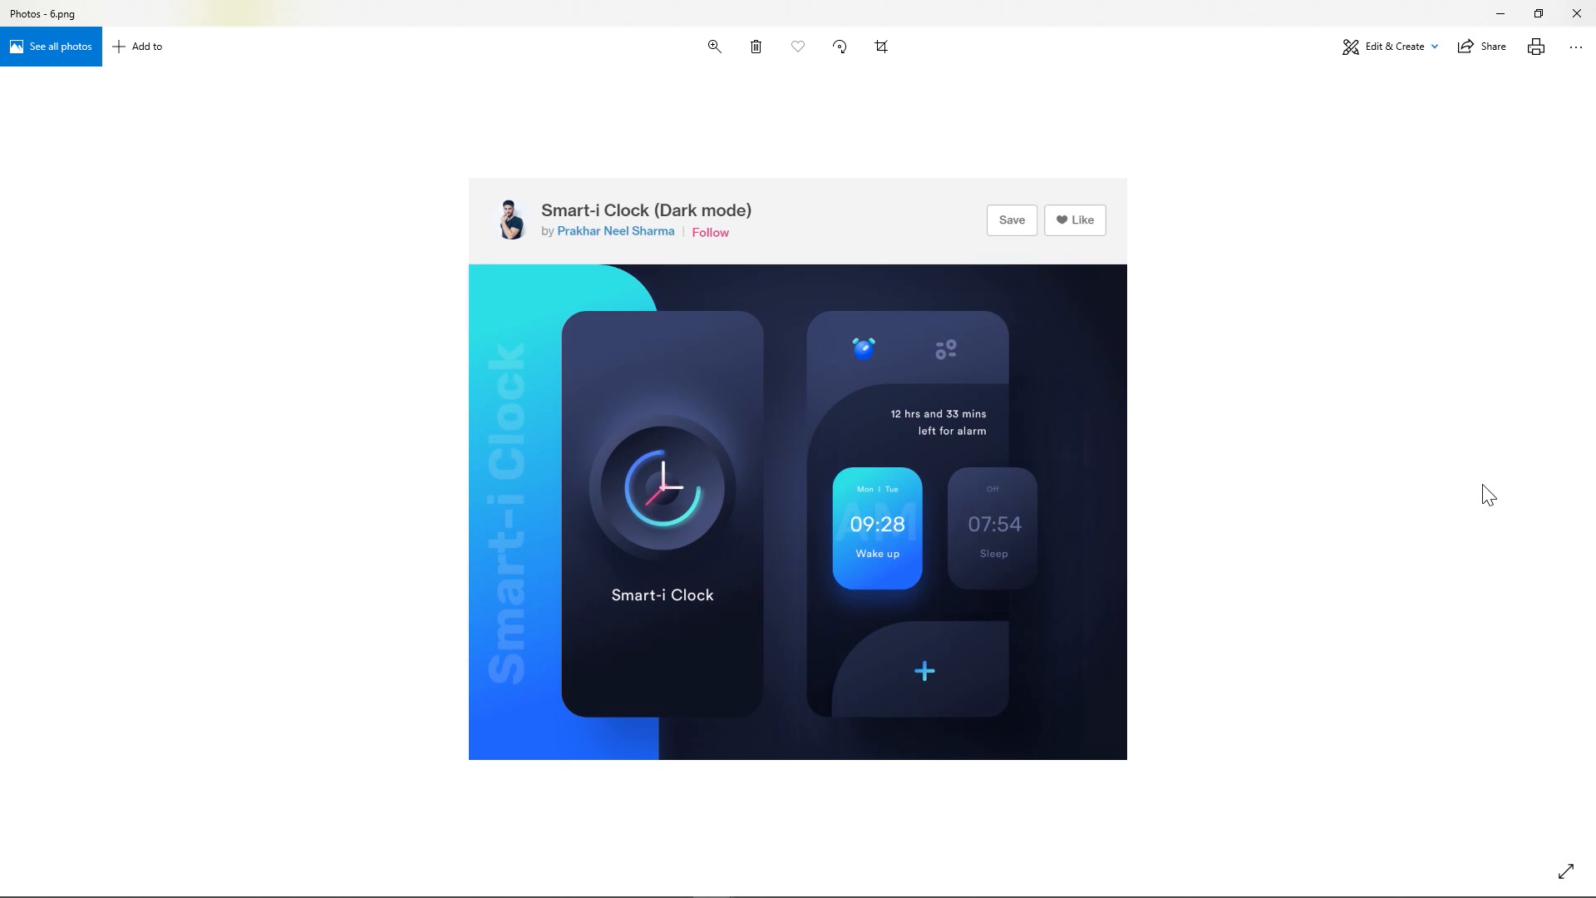
pyautogui.click(1564, 484)
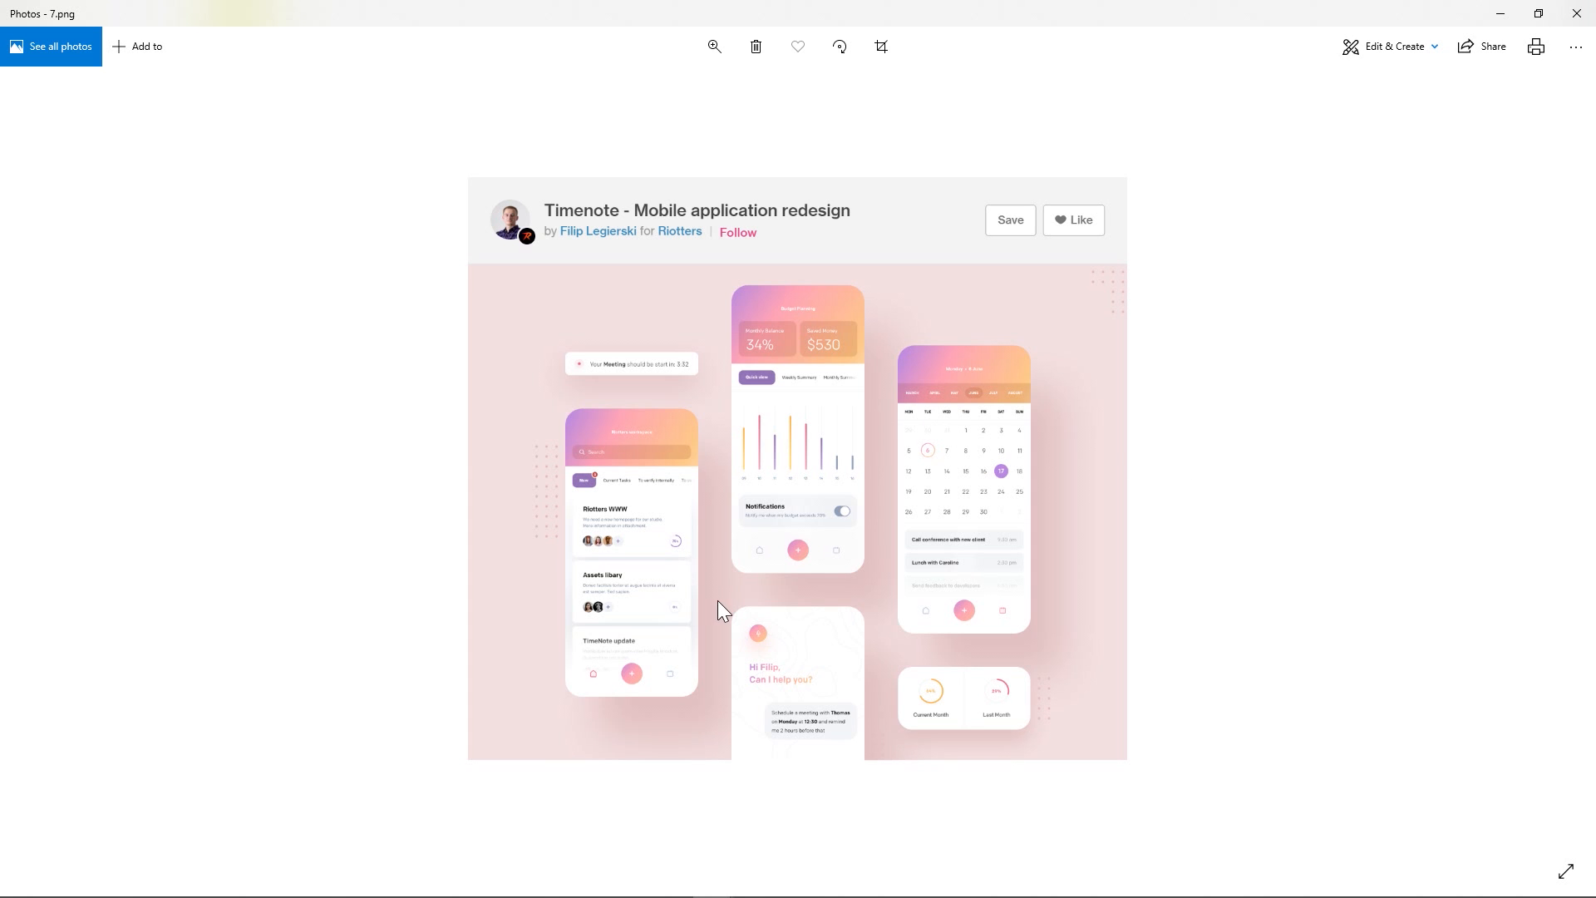
pyautogui.click(1574, 24)
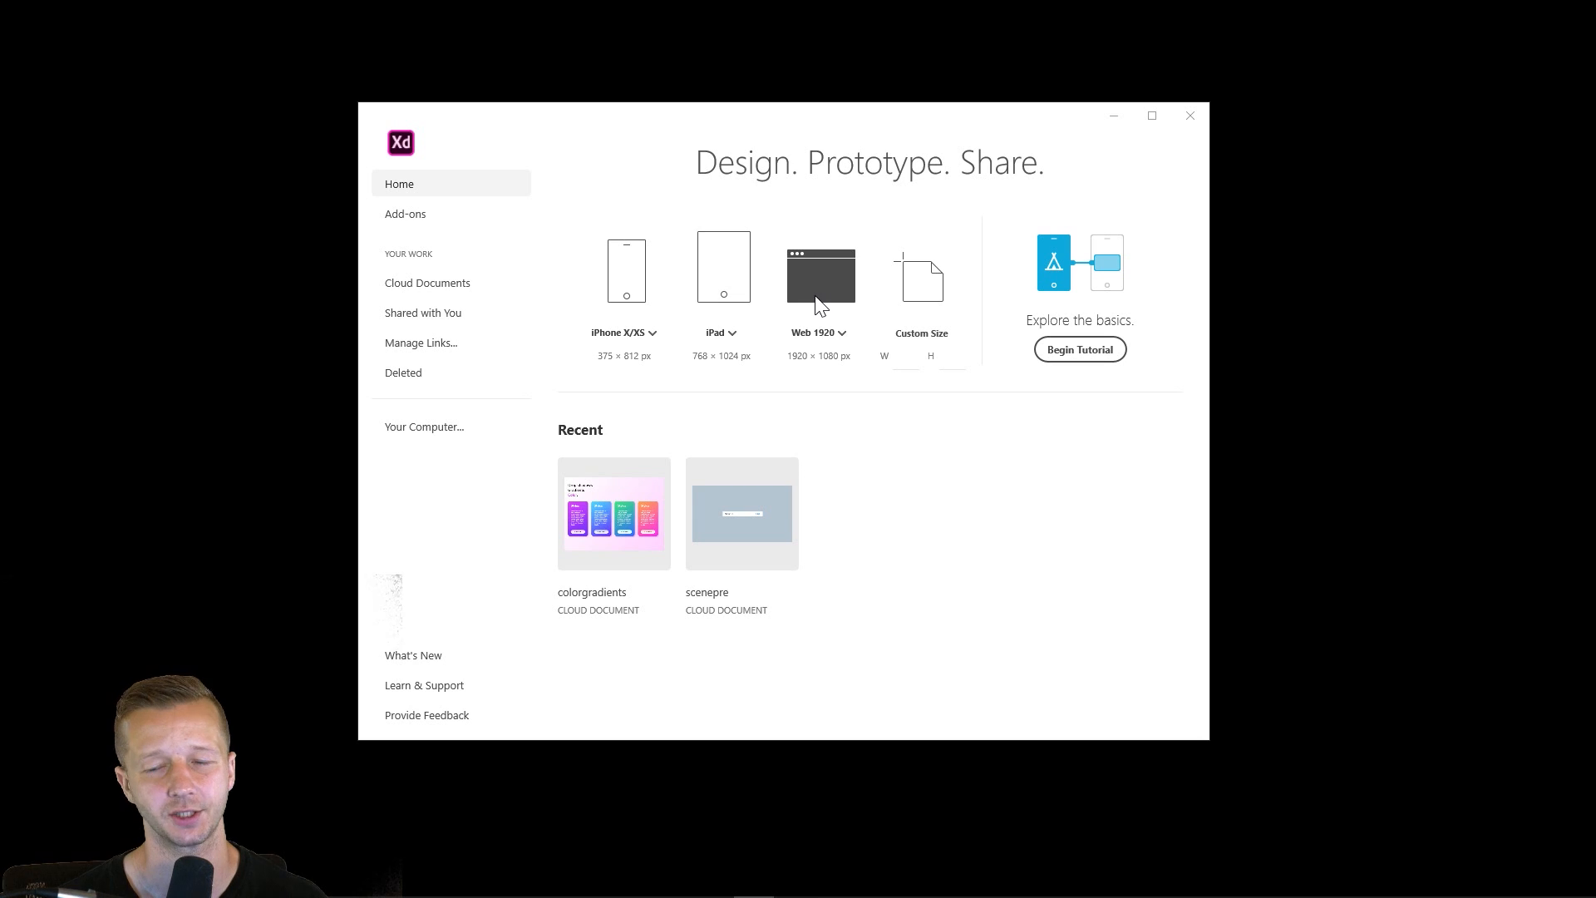
# - Create a new document with an iPhone X/XS artboard and maximize its window
pyautogui.click(629, 272)
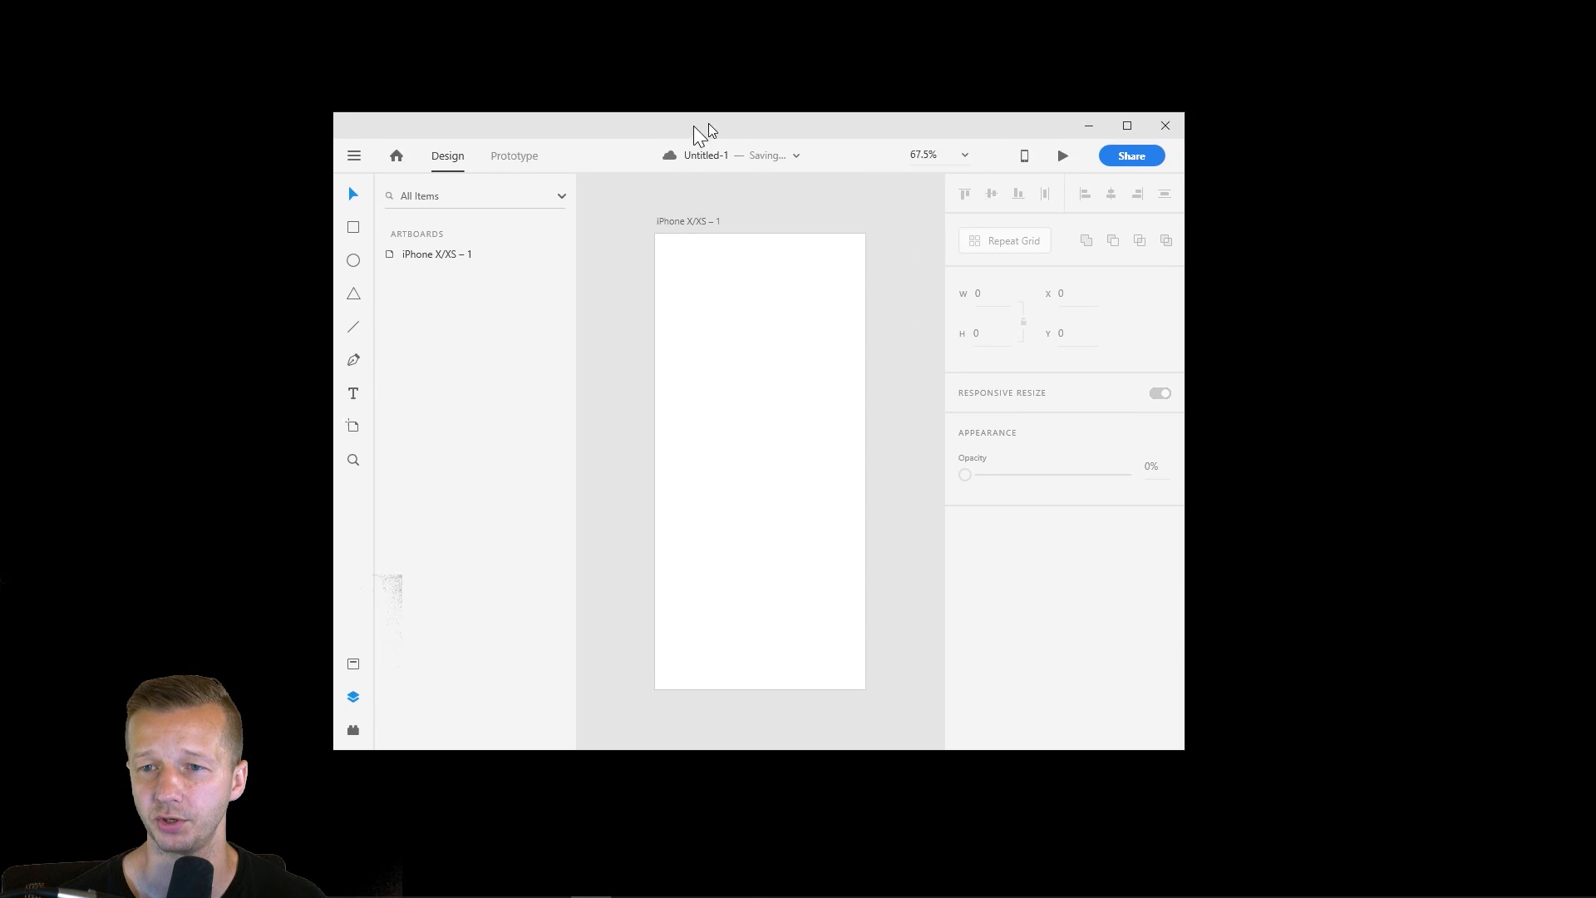
pyautogui.moveTo(693, 127); pyautogui.dragTo(627, 131)
pyautogui.doubleClick(627, 131)
pyautogui.moveTo(475, 15); pyautogui.dragTo(471, 17)
pyautogui.doubleClick(463, 22)
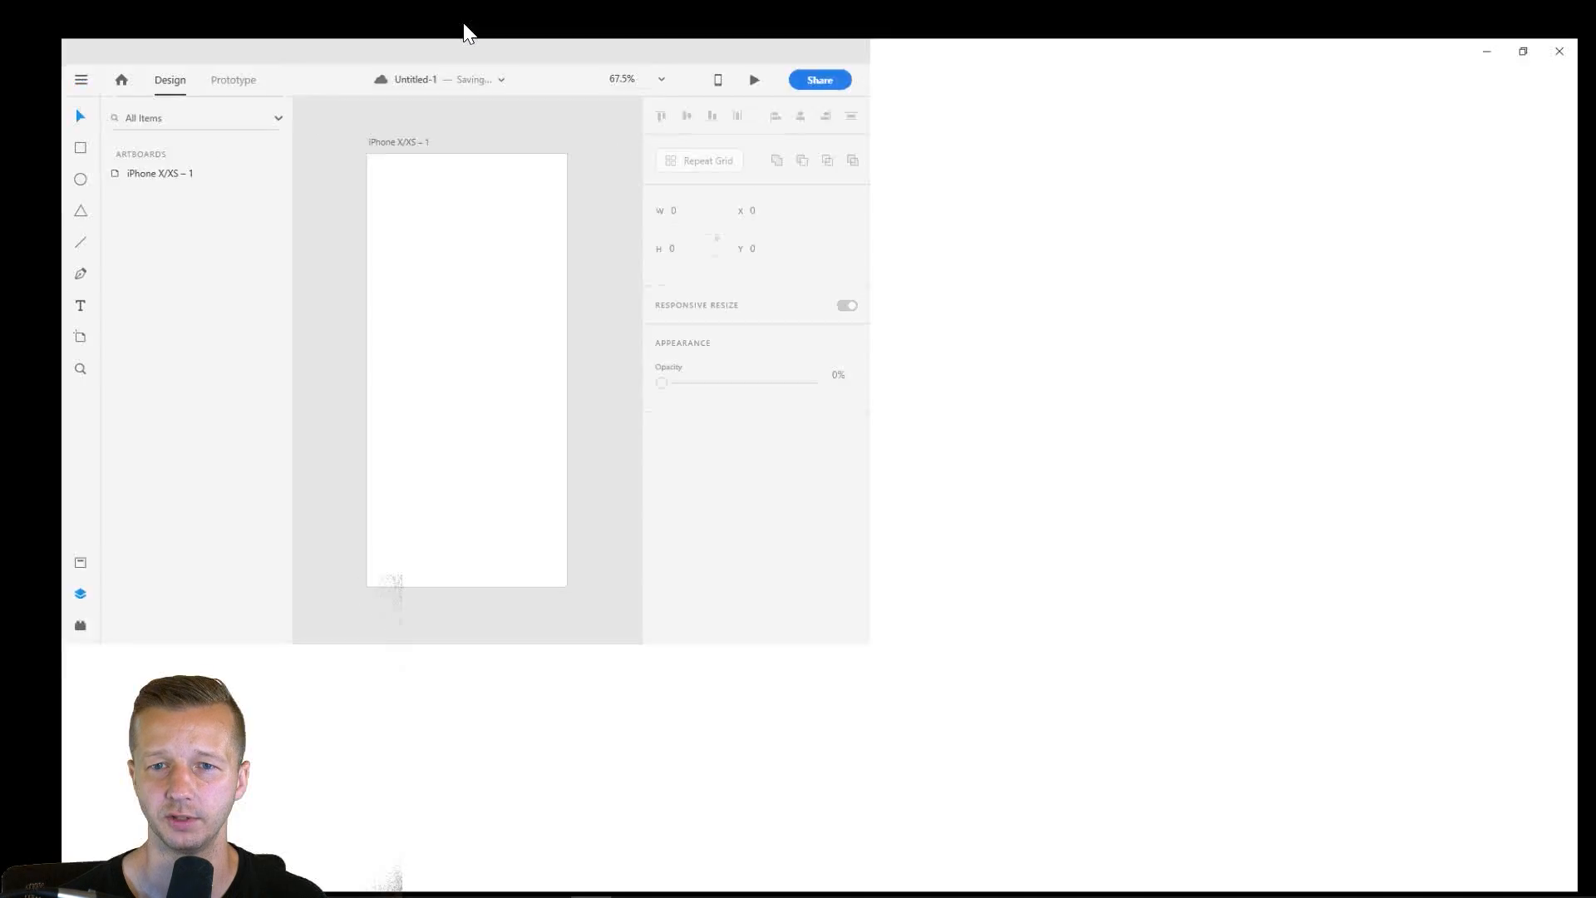
# - Hide the list of artboards and layers, and enlarge the empty artboard in the workspace
pyautogui.moveTo(417, 186); pyautogui.dragTo(666, 324)
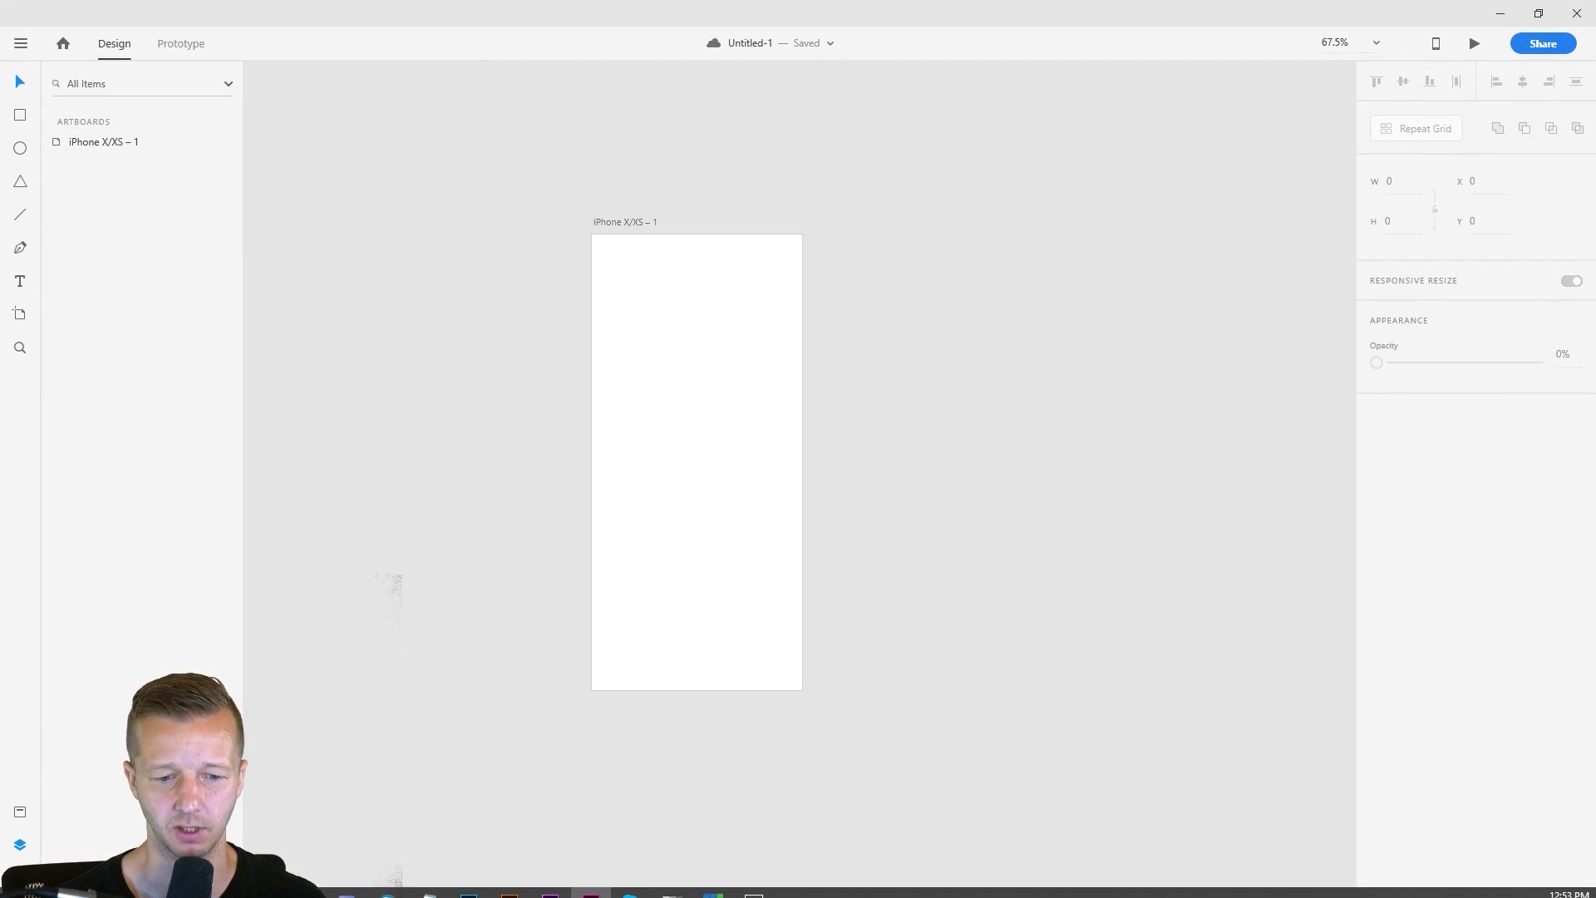
pyautogui.hotkey('ctrl', 'y')
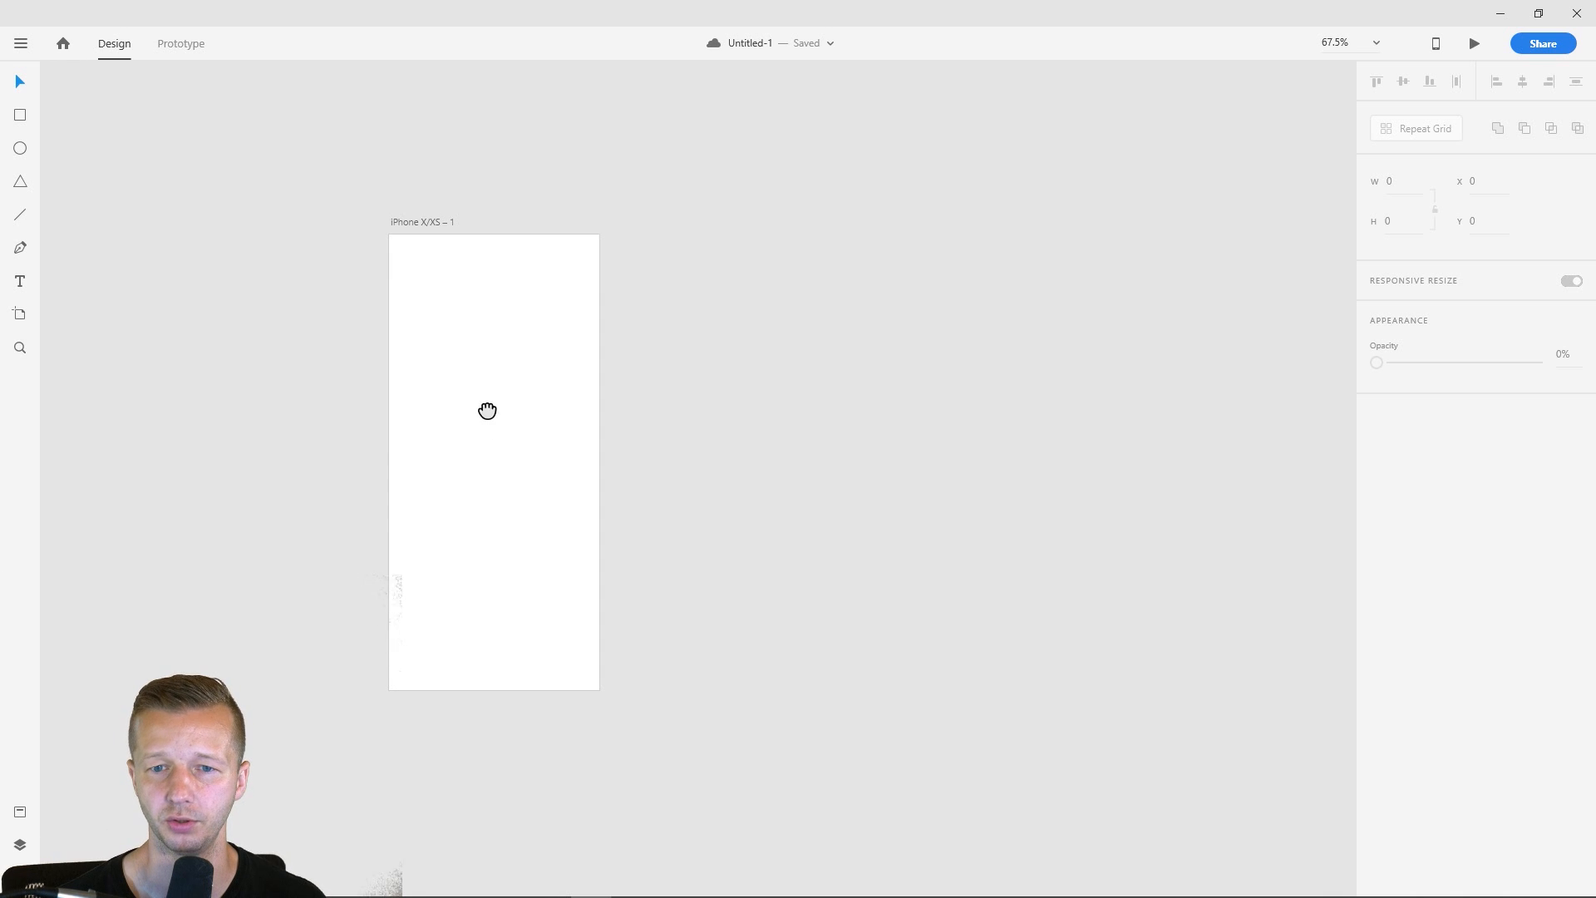
pyautogui.moveTo(487, 411); pyautogui.dragTo(701, 446)
pyautogui.scroll(3, 701, 416)
pyautogui.scroll(-1, 705, 396)
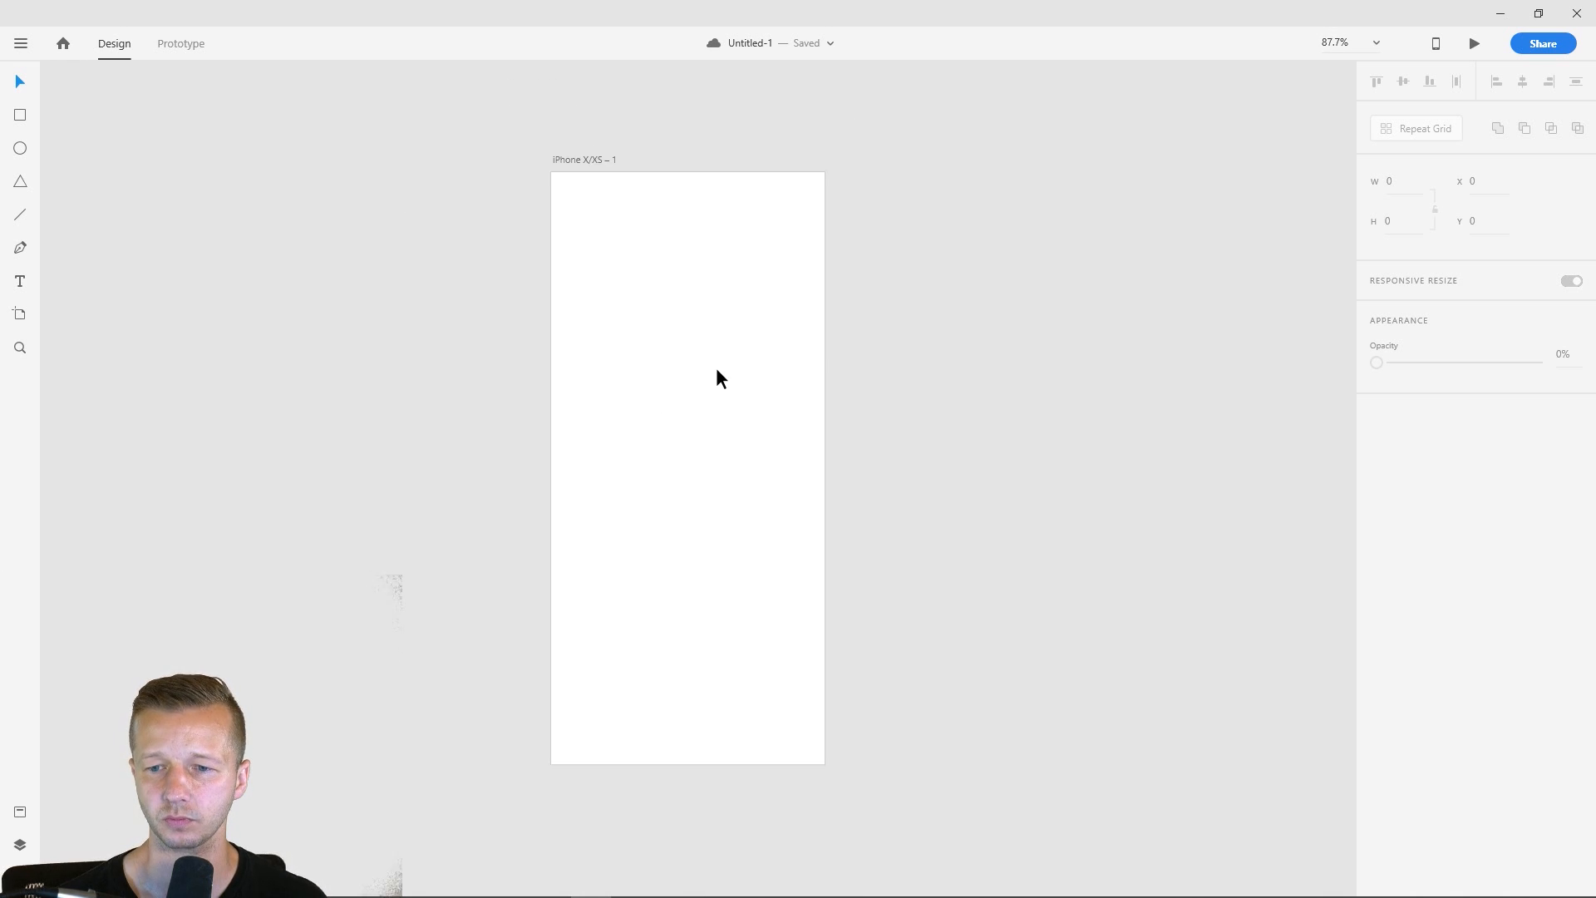
pyautogui.moveTo(716, 370); pyautogui.dragTo(717, 354)
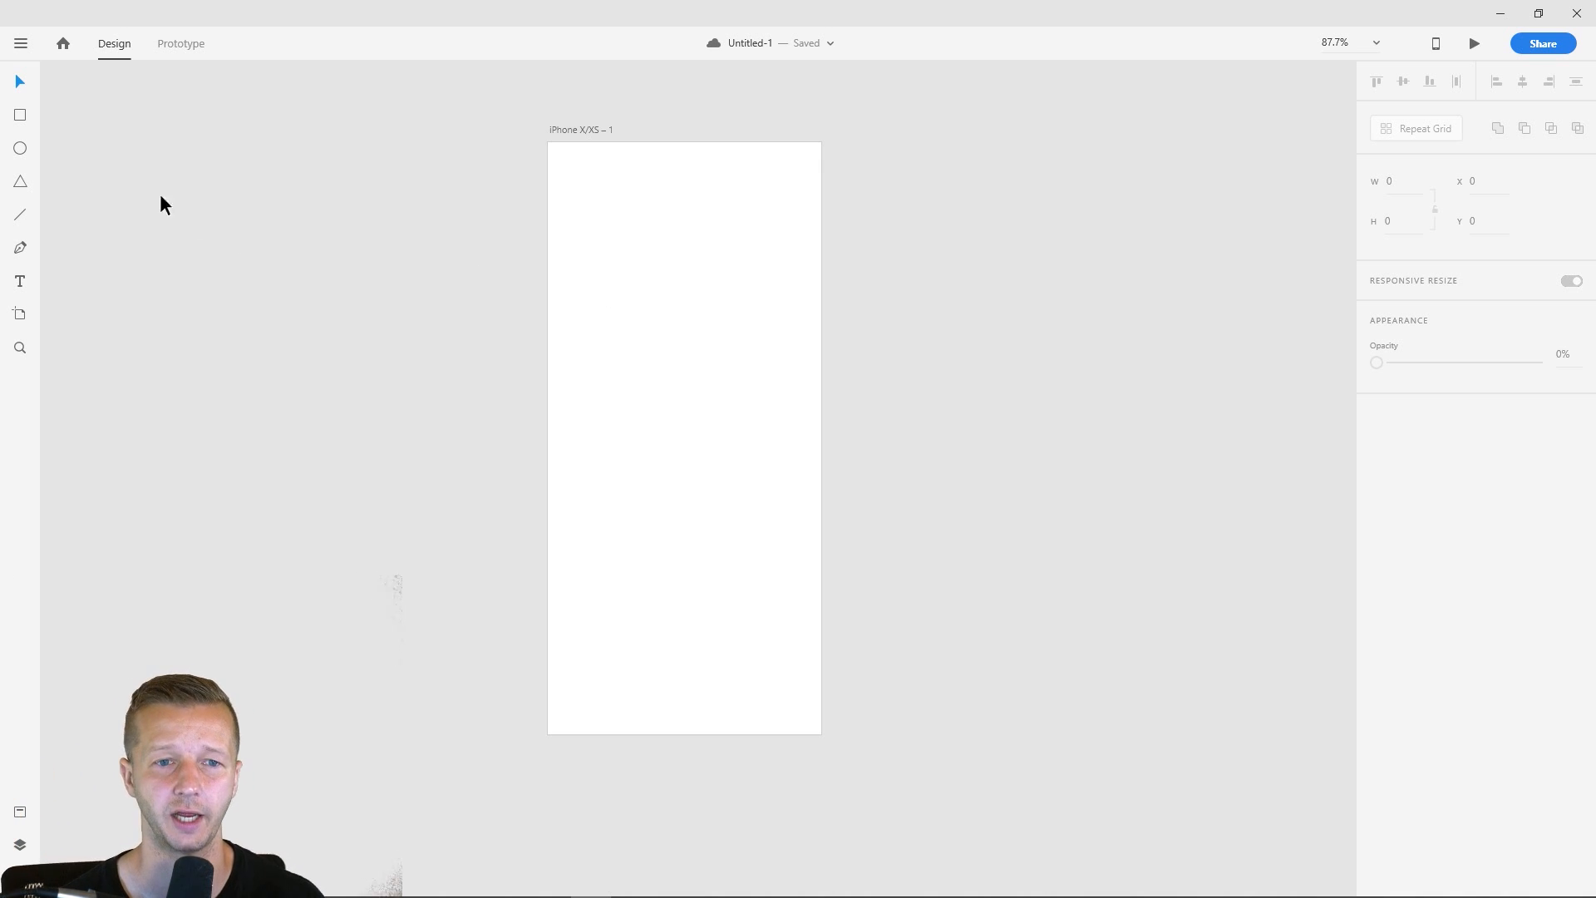
# - Draw a rectangle about 246 wide and 426 high in the middle of the artboard
pyautogui.click(21, 118)
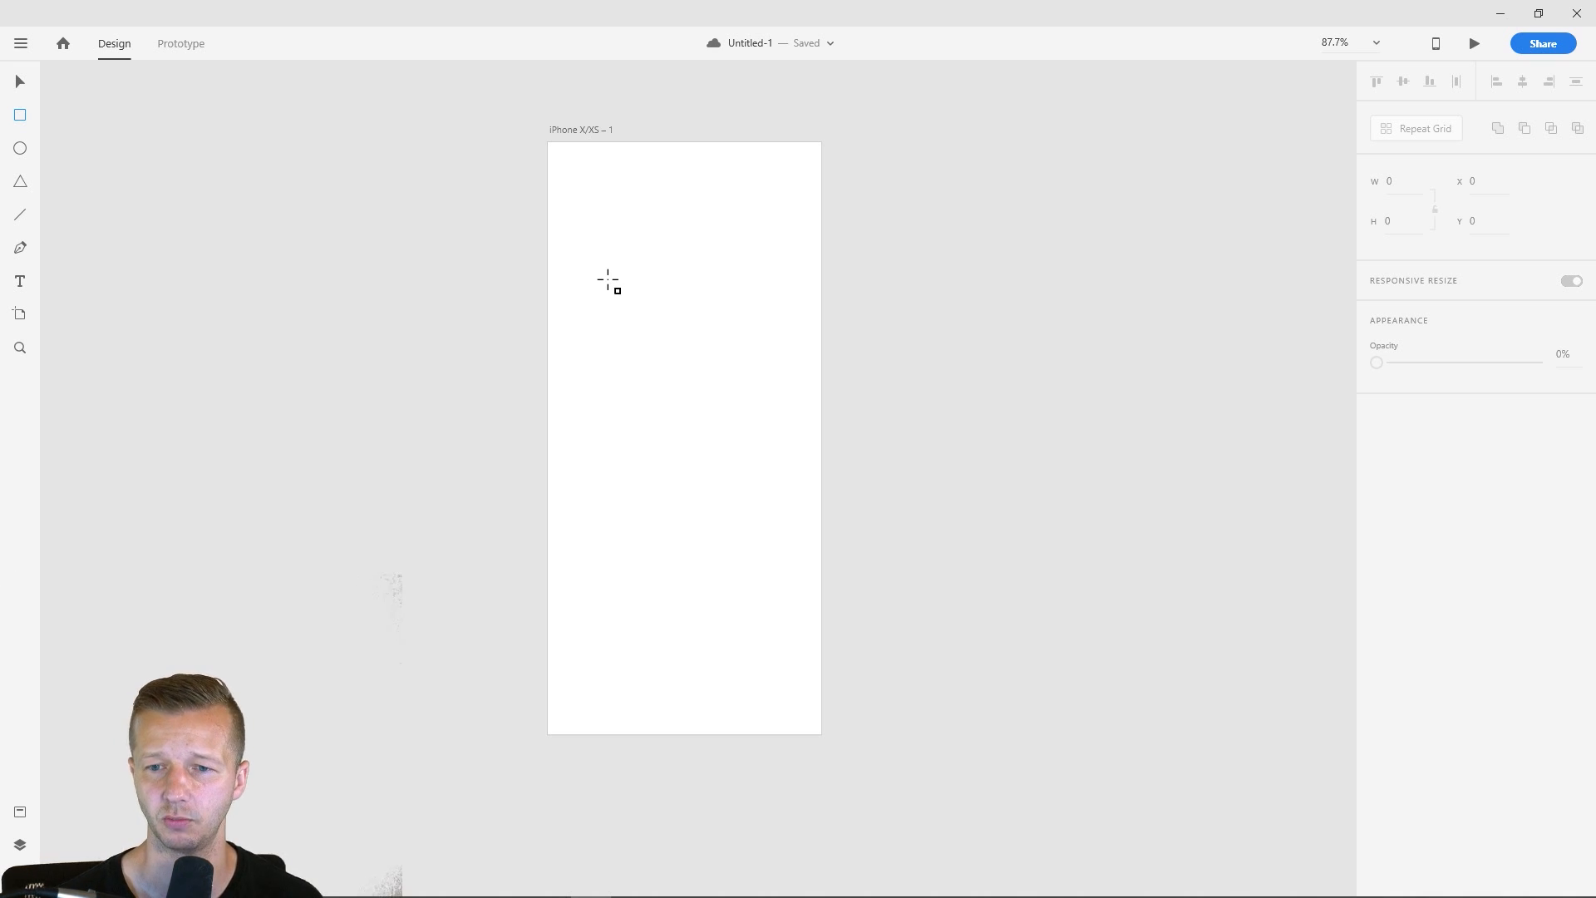
pyautogui.moveTo(606, 279); pyautogui.dragTo(785, 589)
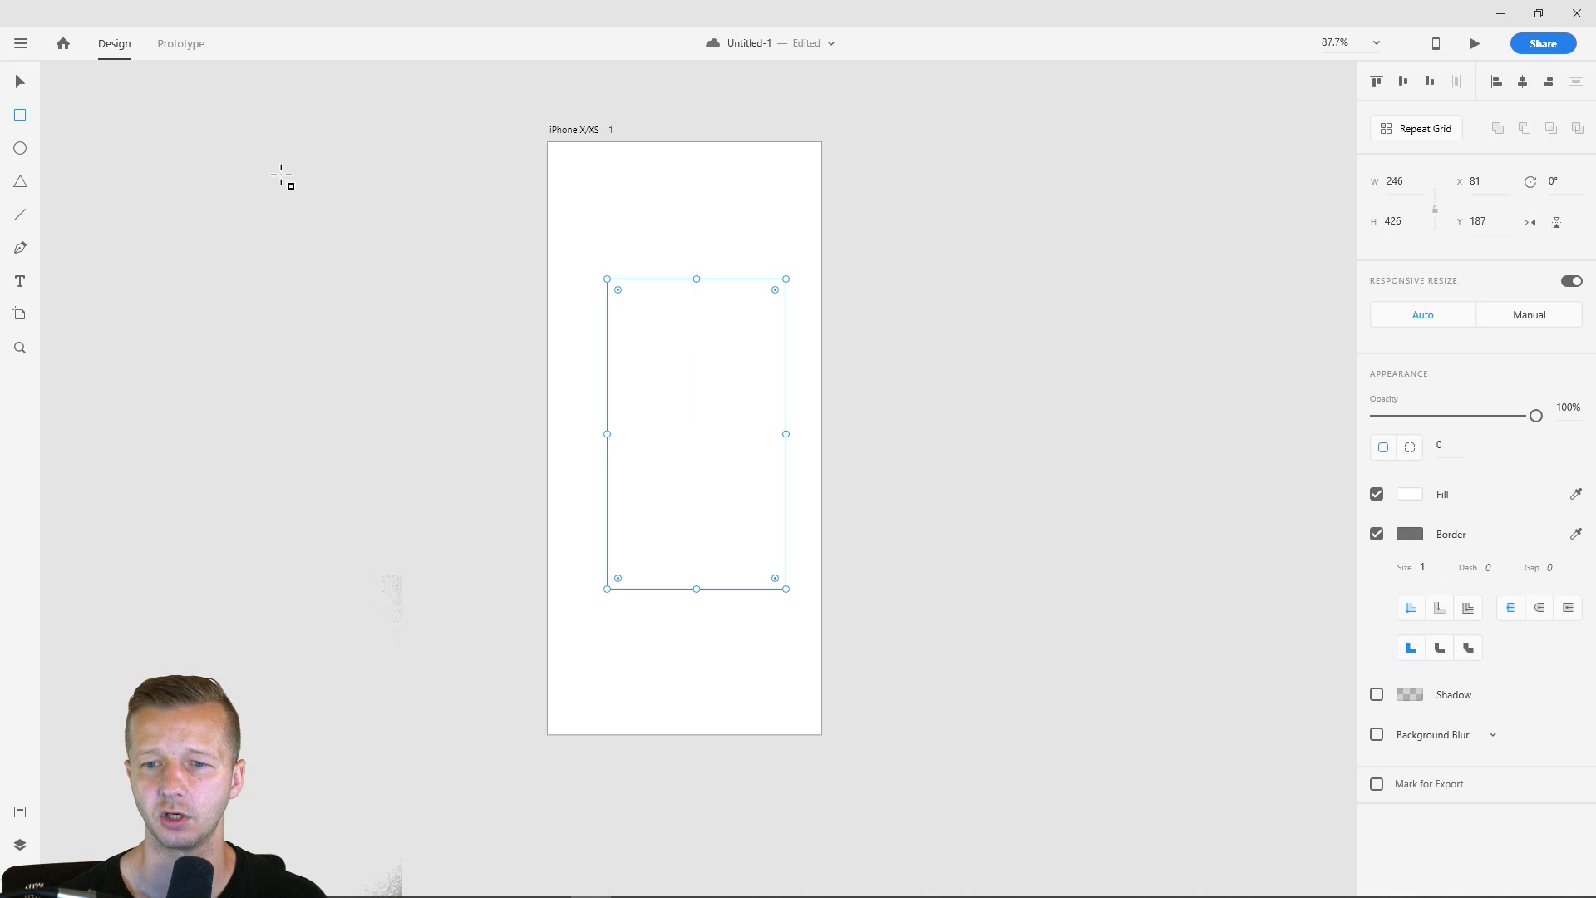
pyautogui.click(232, 268)
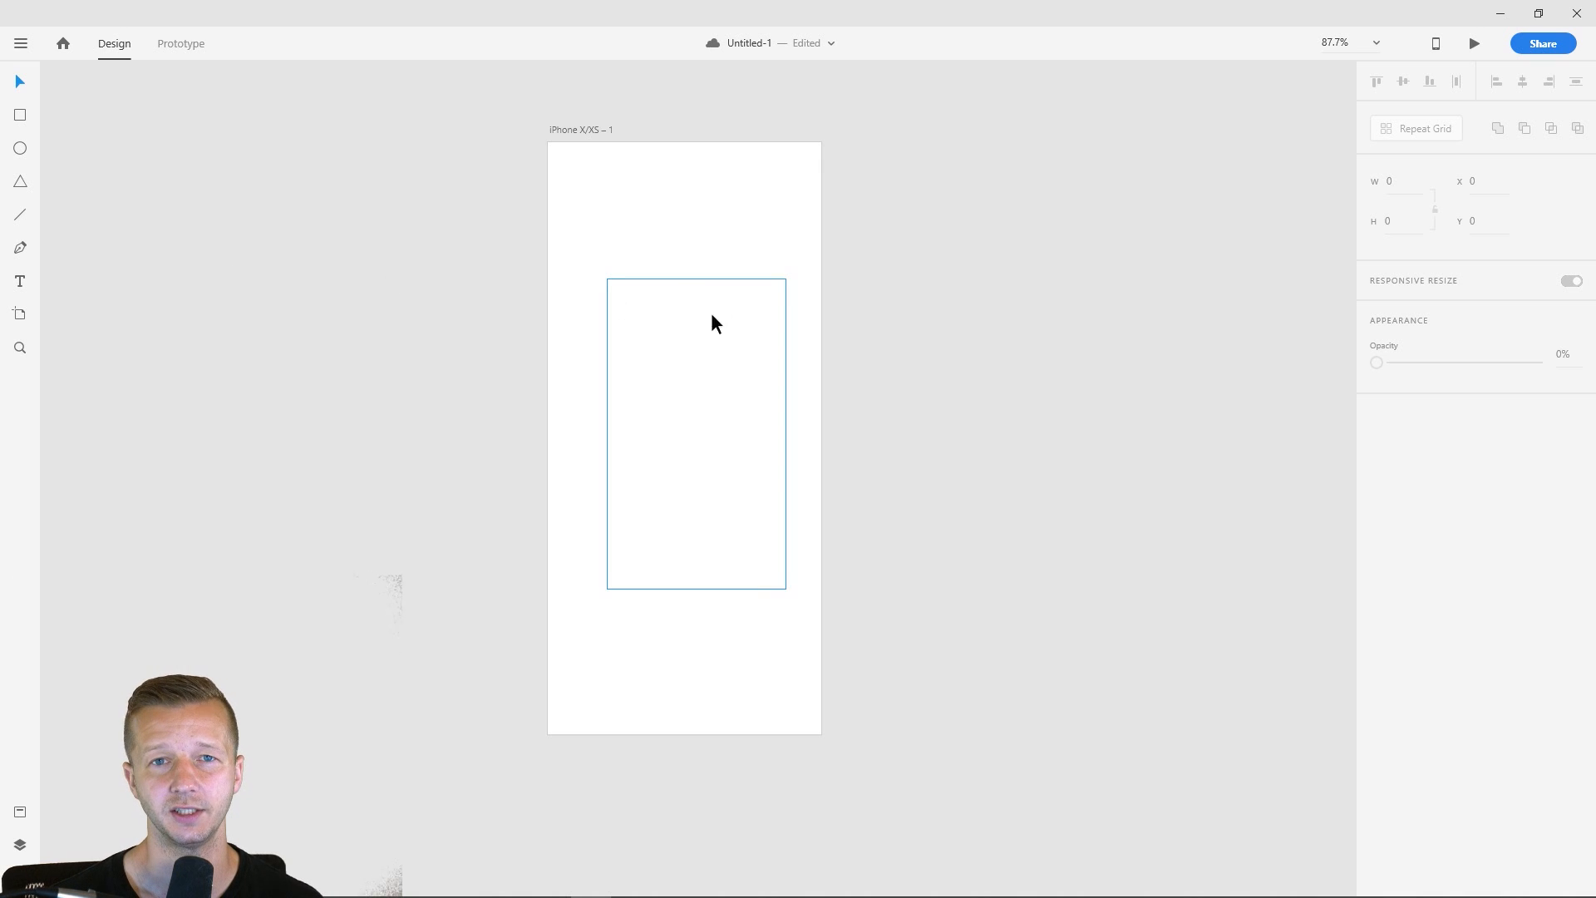
# - Round all four corners of the rectangle to a radius of 32
pyautogui.click(733, 320)
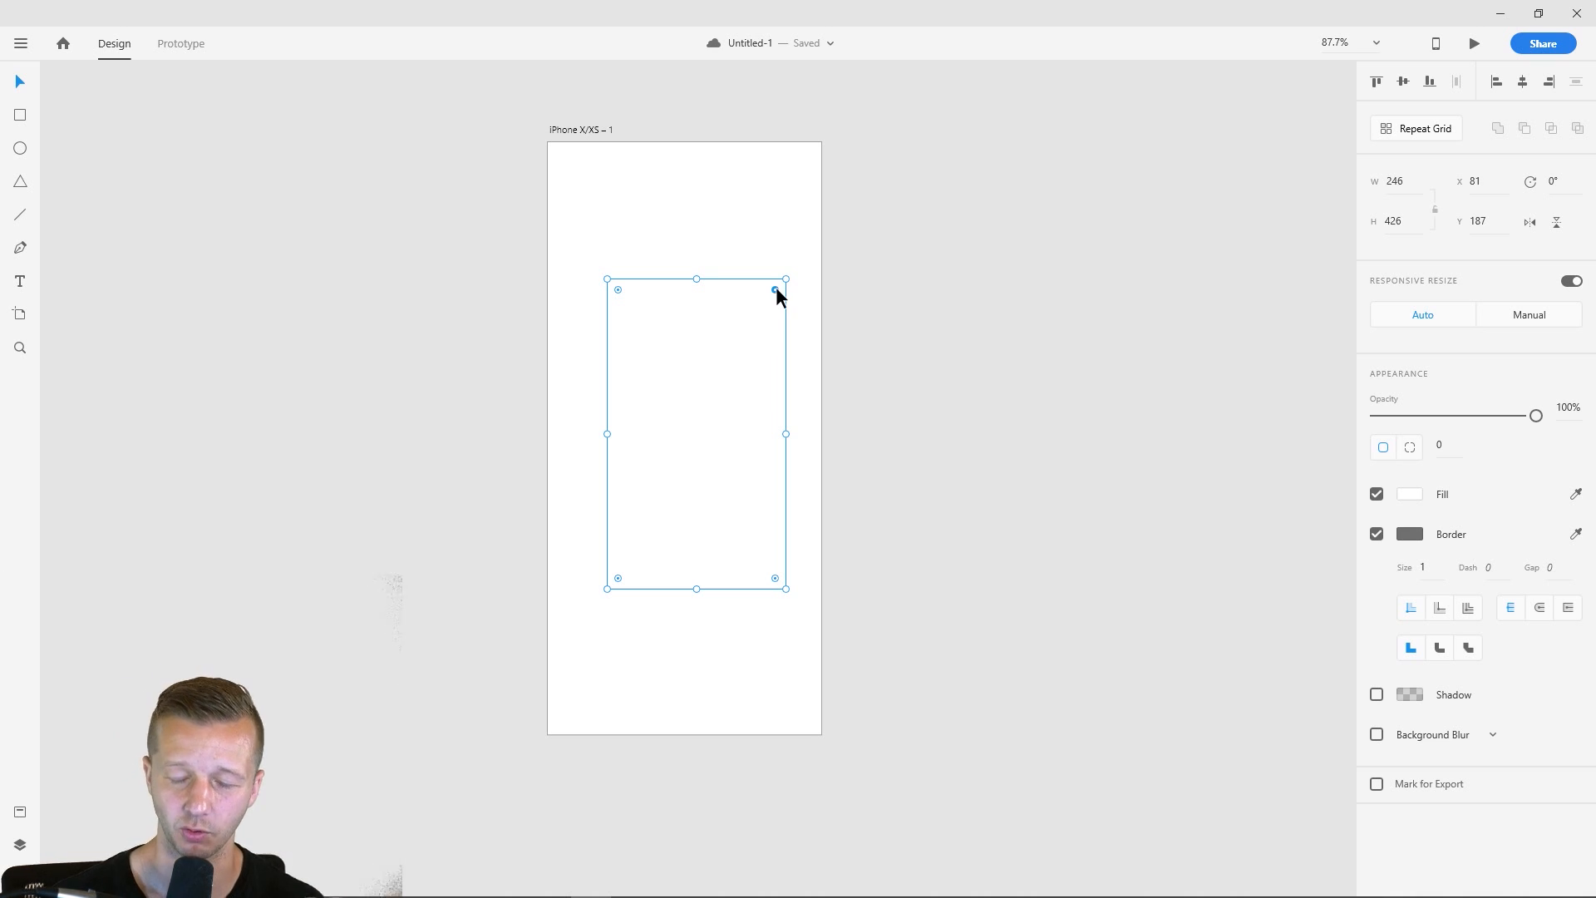
pyautogui.moveTo(775, 287); pyautogui.dragTo(775, 301)
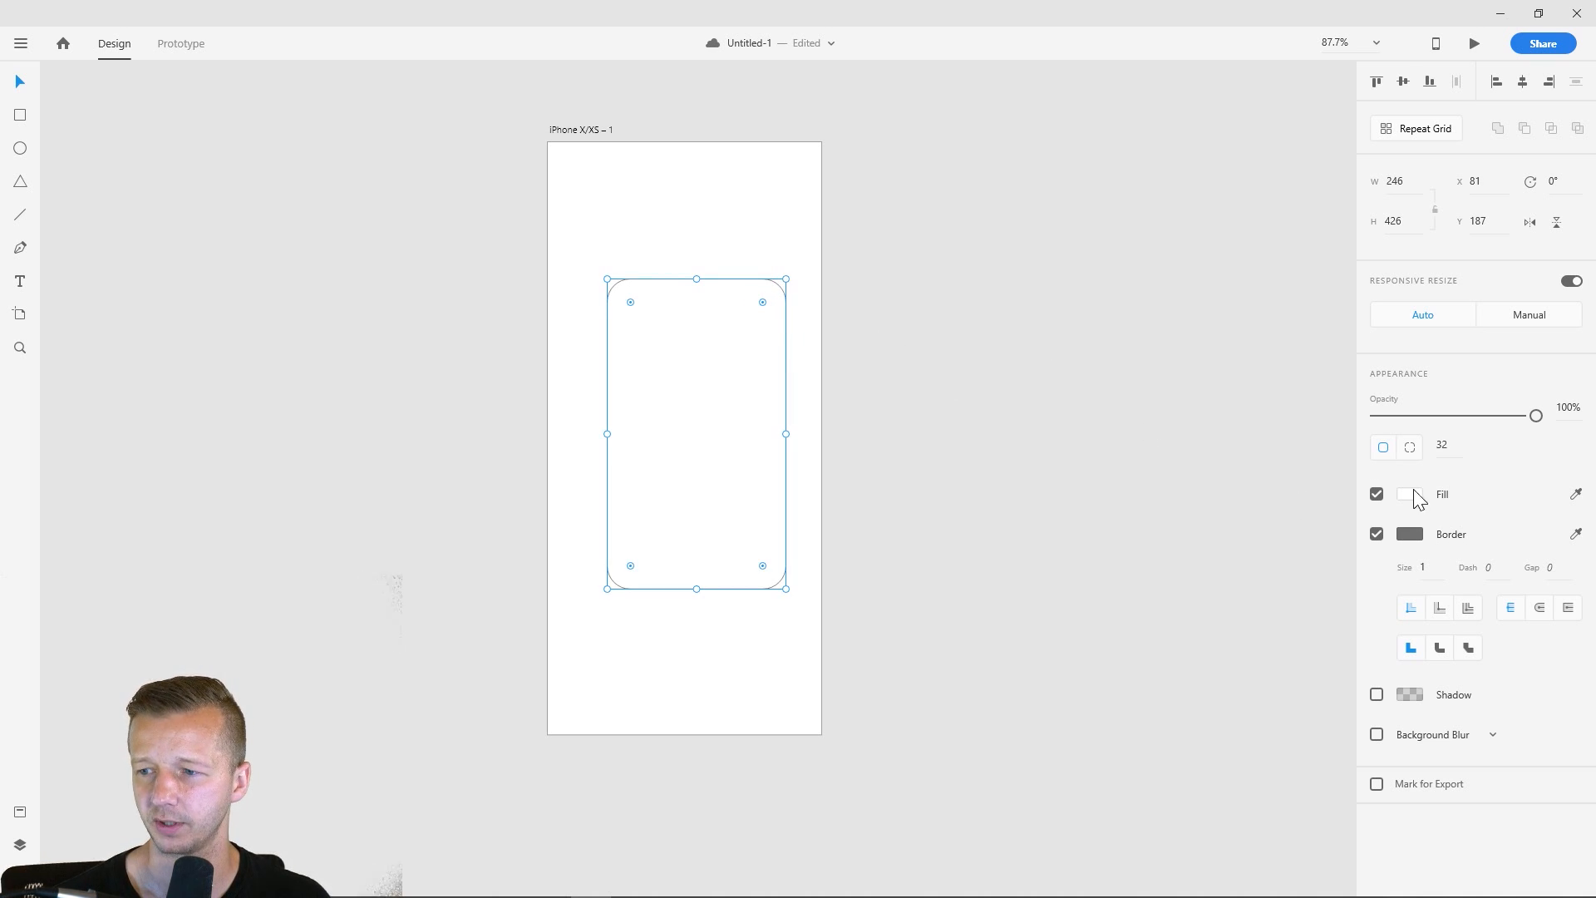
pyautogui.click(751, 239)
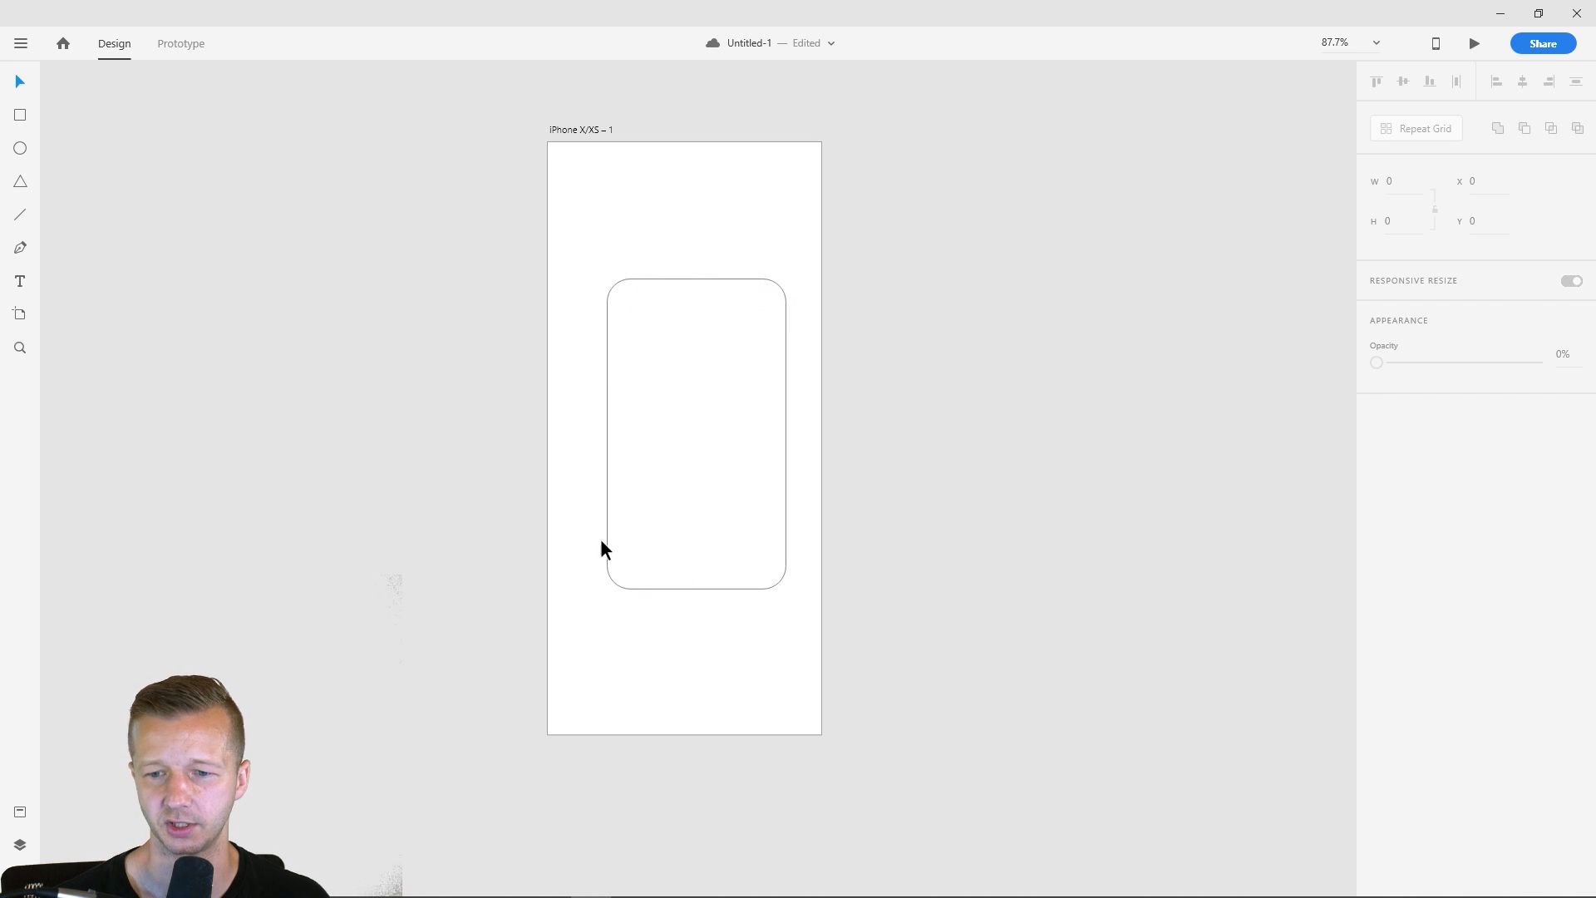
# - Try turning the rectangle's rounded corners back to square ones, and undo that change
pyautogui.click(726, 373)
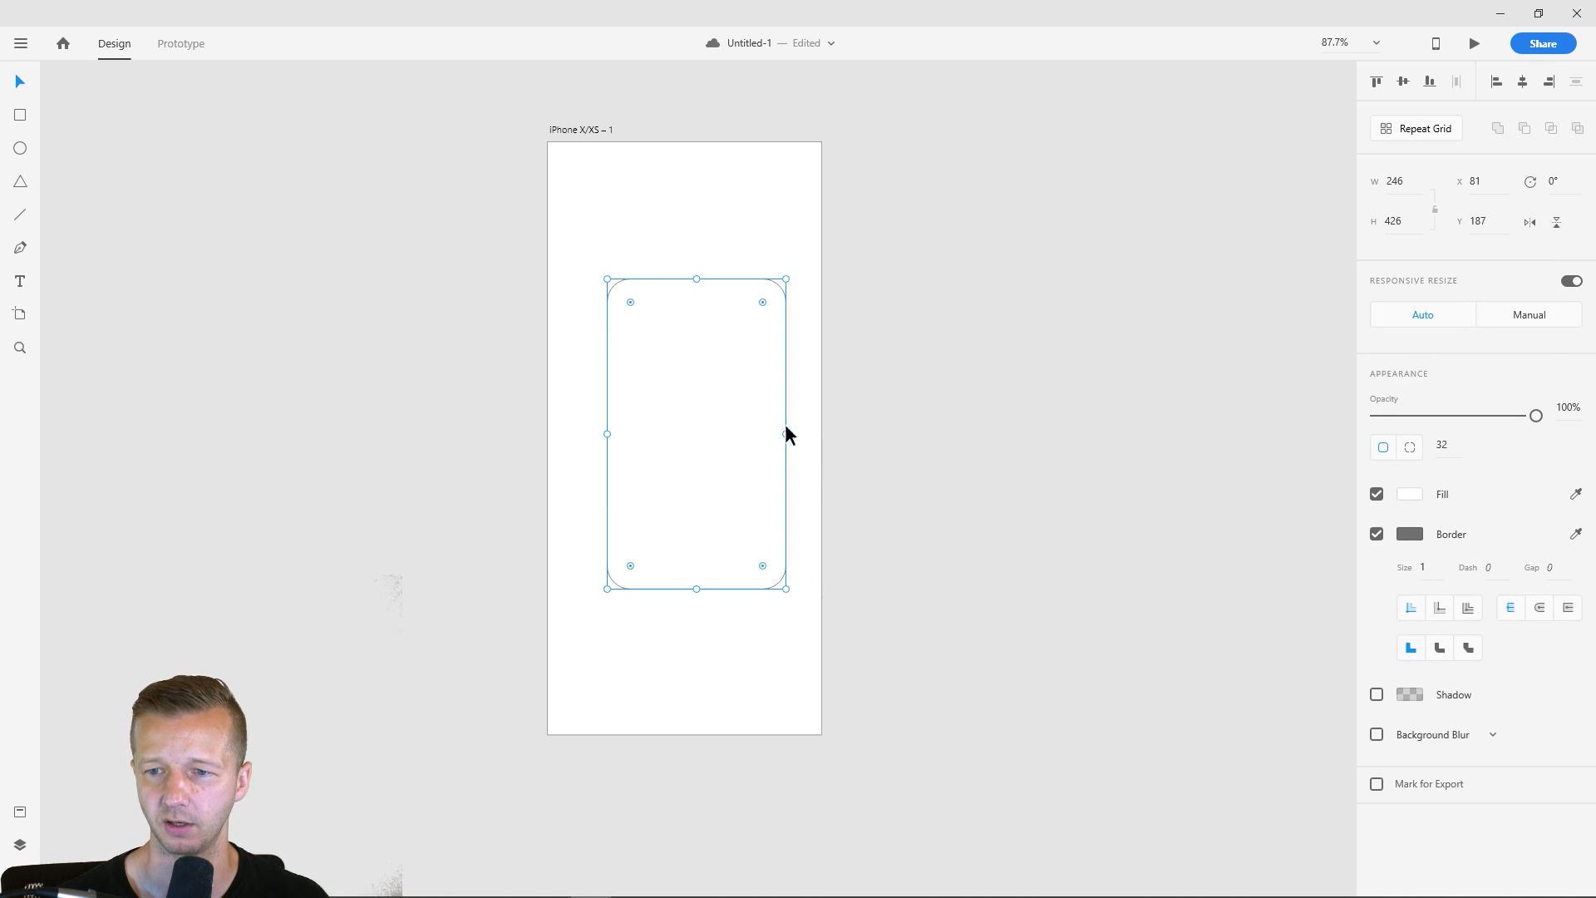
pyautogui.click(974, 420)
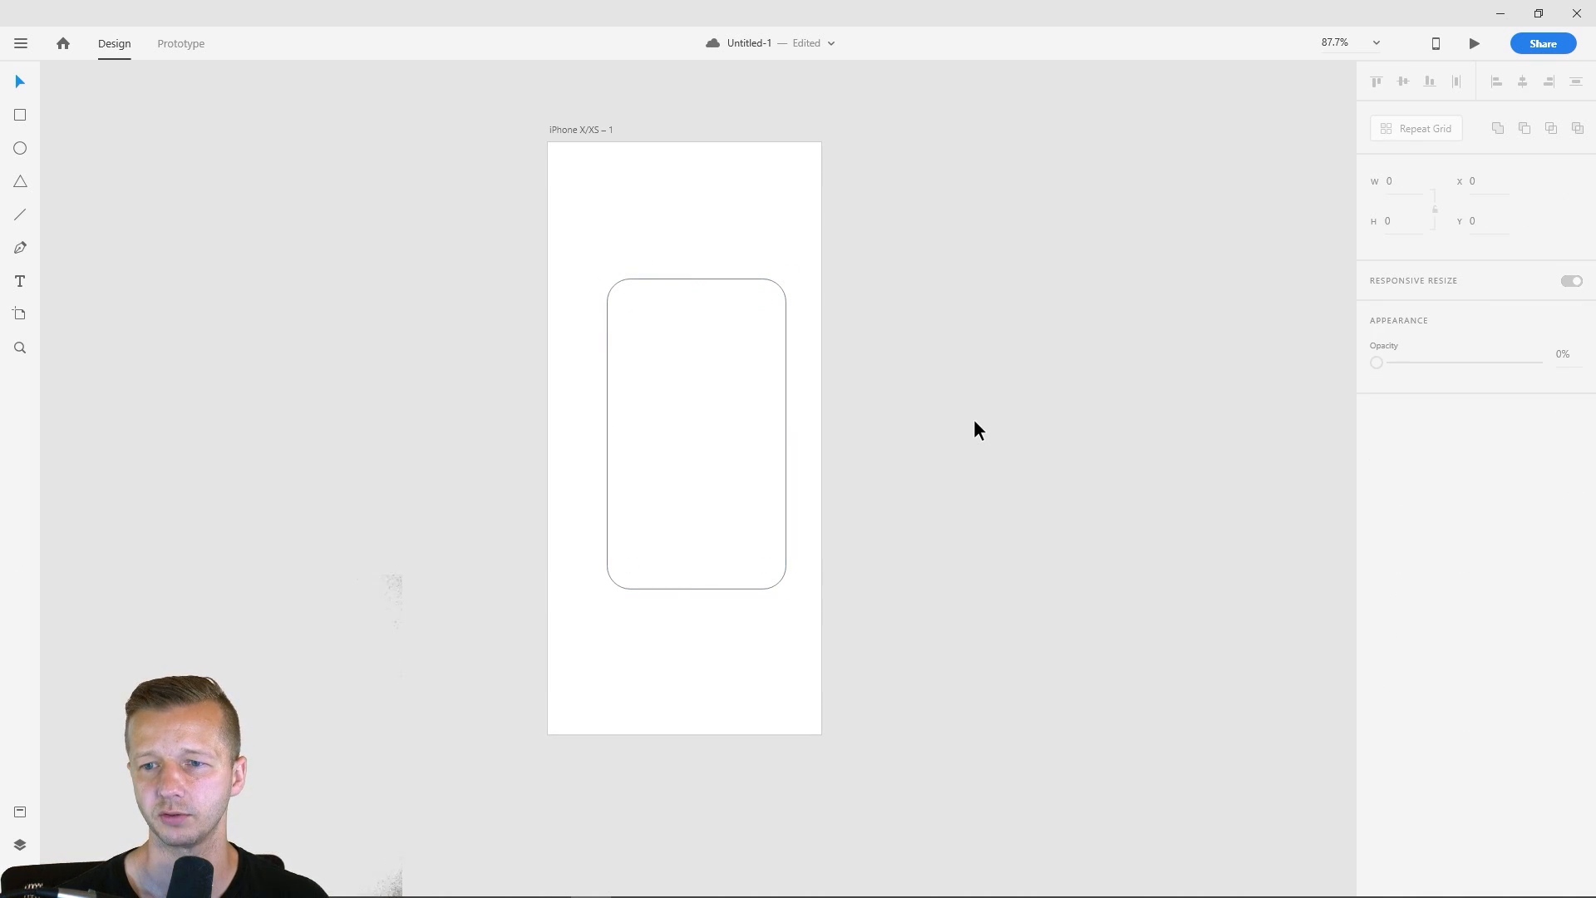
pyautogui.click(745, 387)
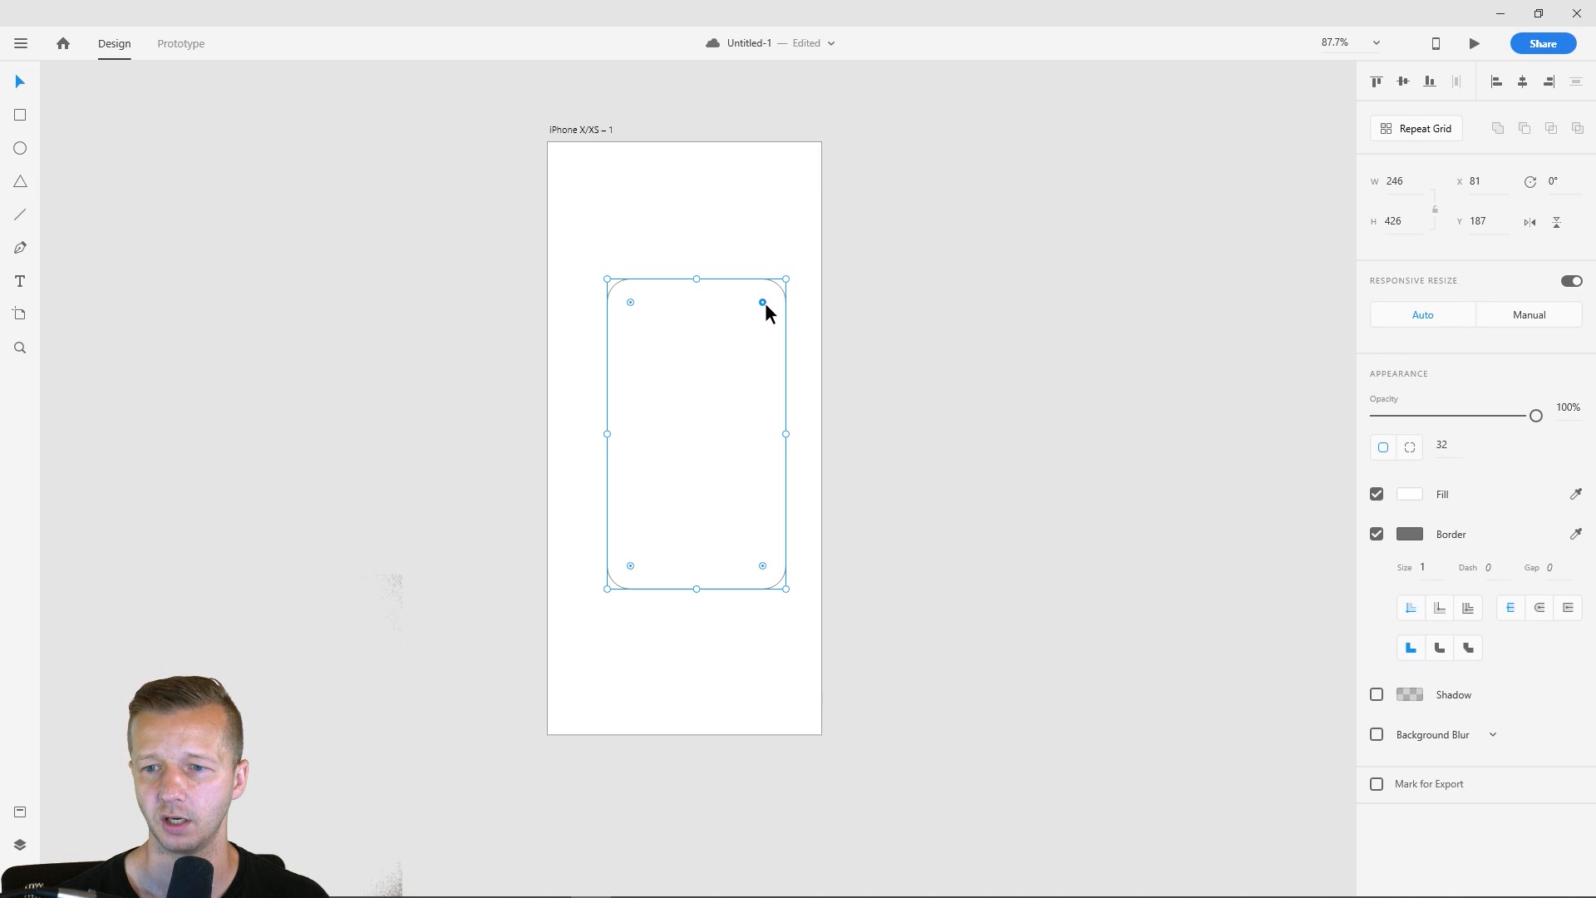
pyautogui.moveTo(764, 303); pyautogui.dragTo(795, 264)
pyautogui.click(865, 409)
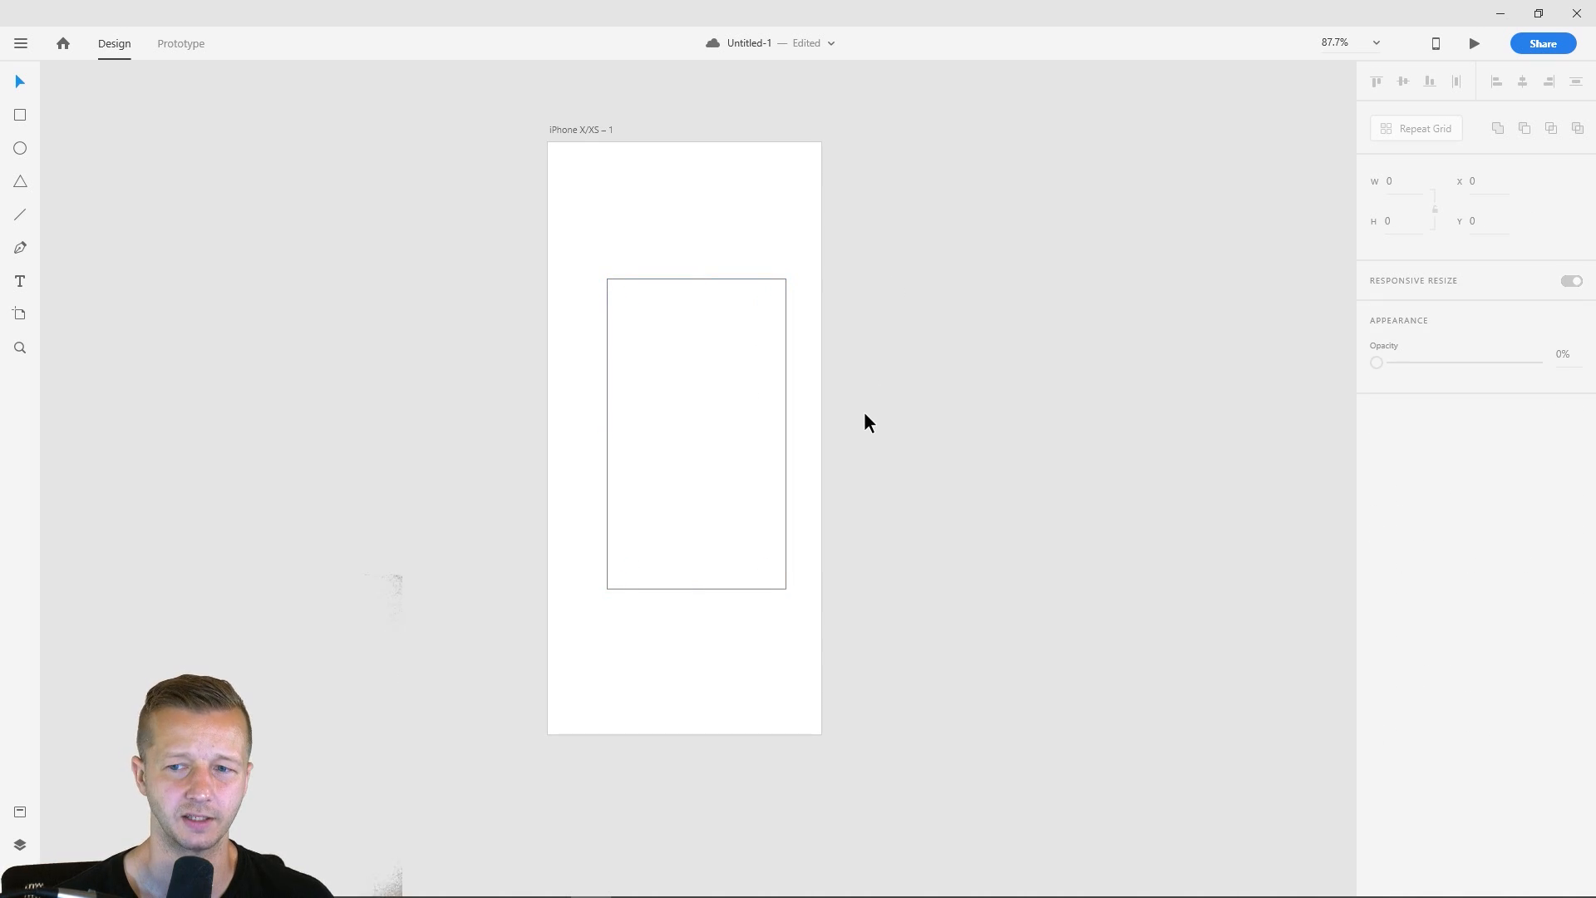
pyautogui.hotkey('ctrl', 'z')
# - Remove the rounded rectangle's border and set its fill to a solid purple, about #C82AFF
pyautogui.click(716, 347)
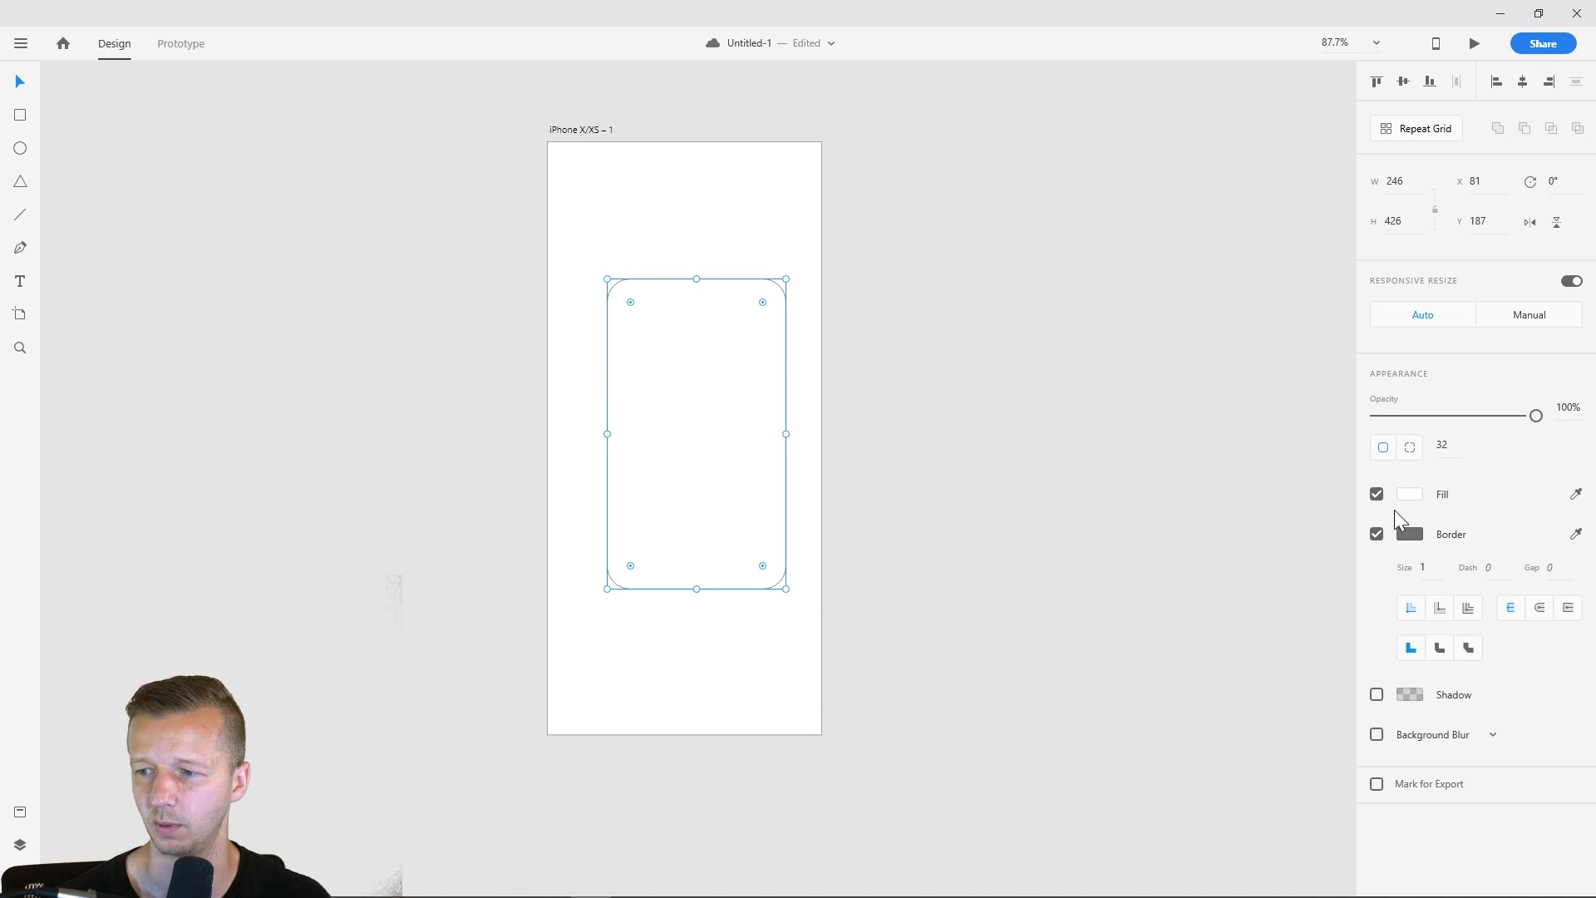
pyautogui.click(1376, 535)
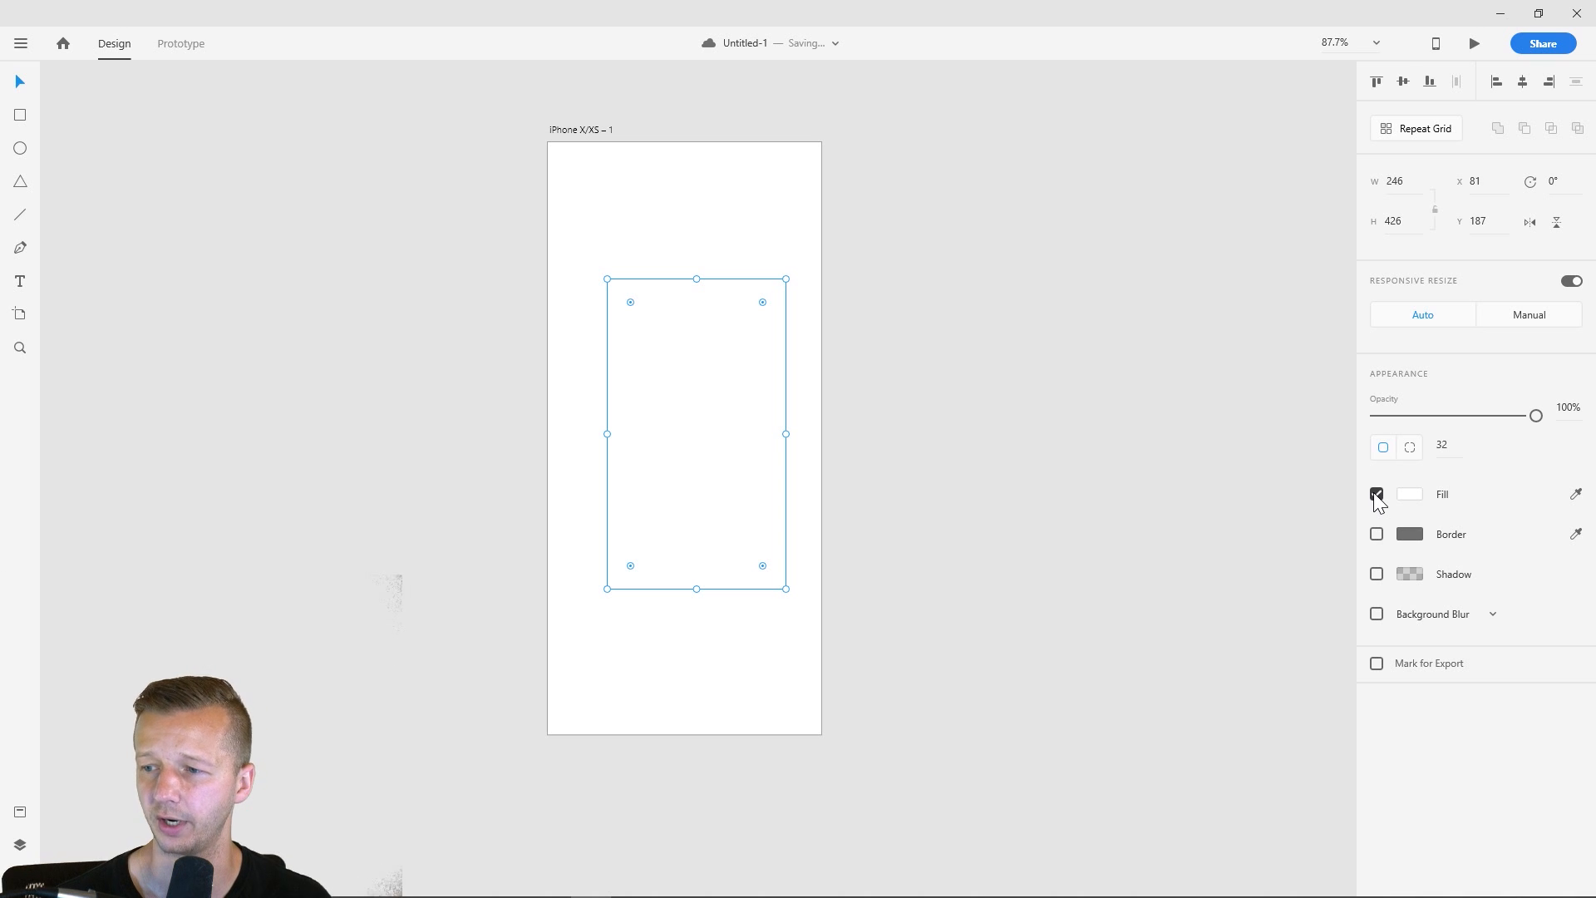
pyautogui.click(1406, 493)
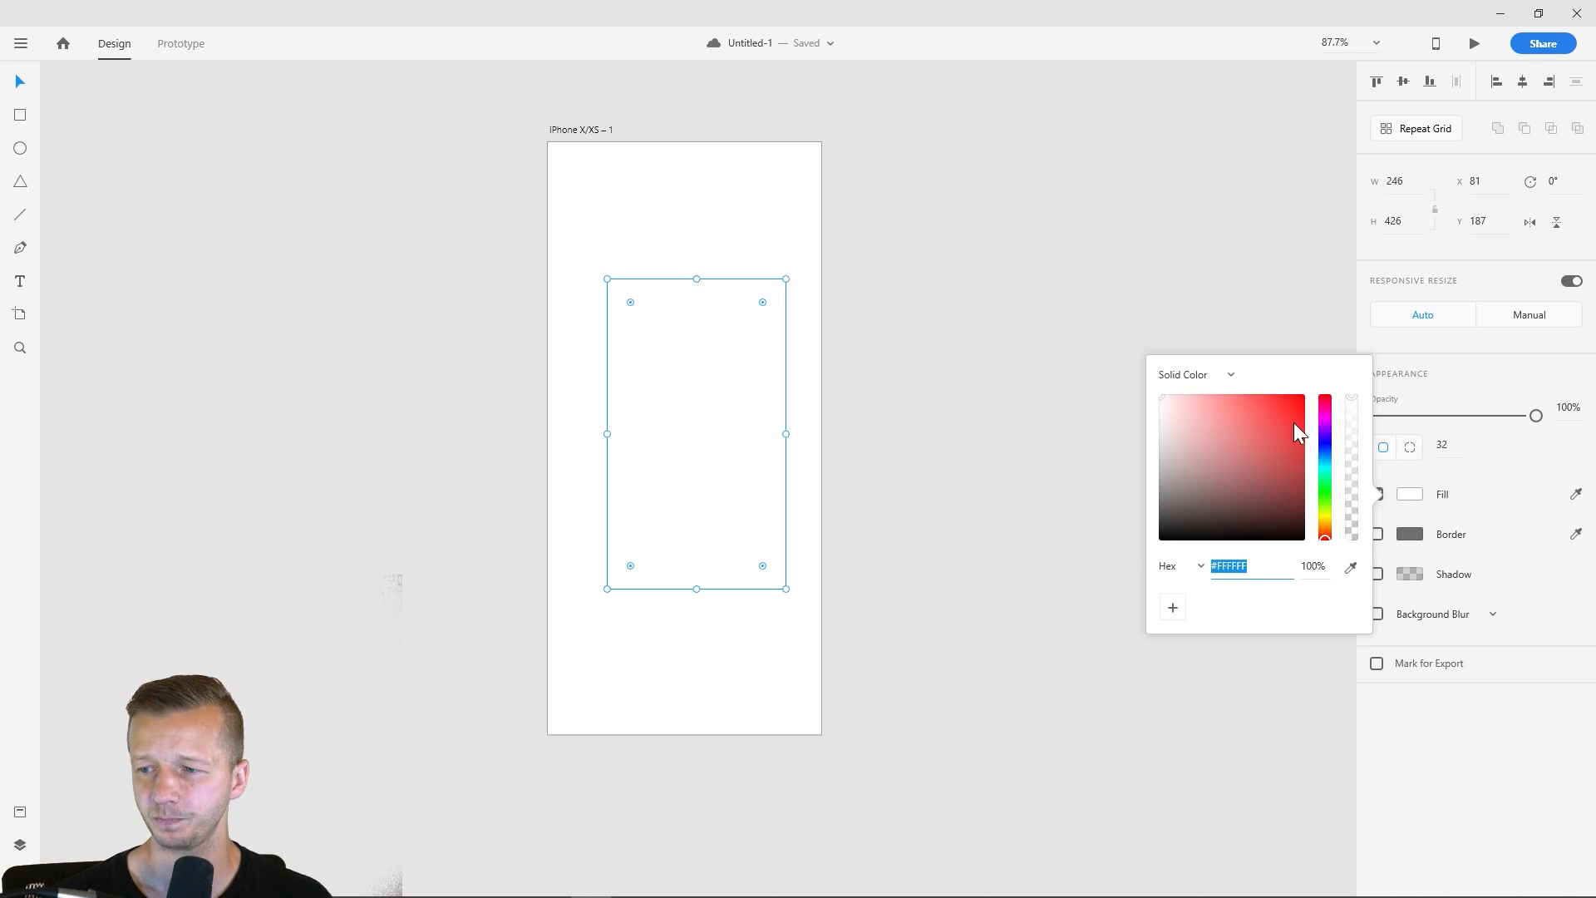
pyautogui.moveTo(1326, 463); pyautogui.dragTo(1342, 357)
pyautogui.click(1283, 395)
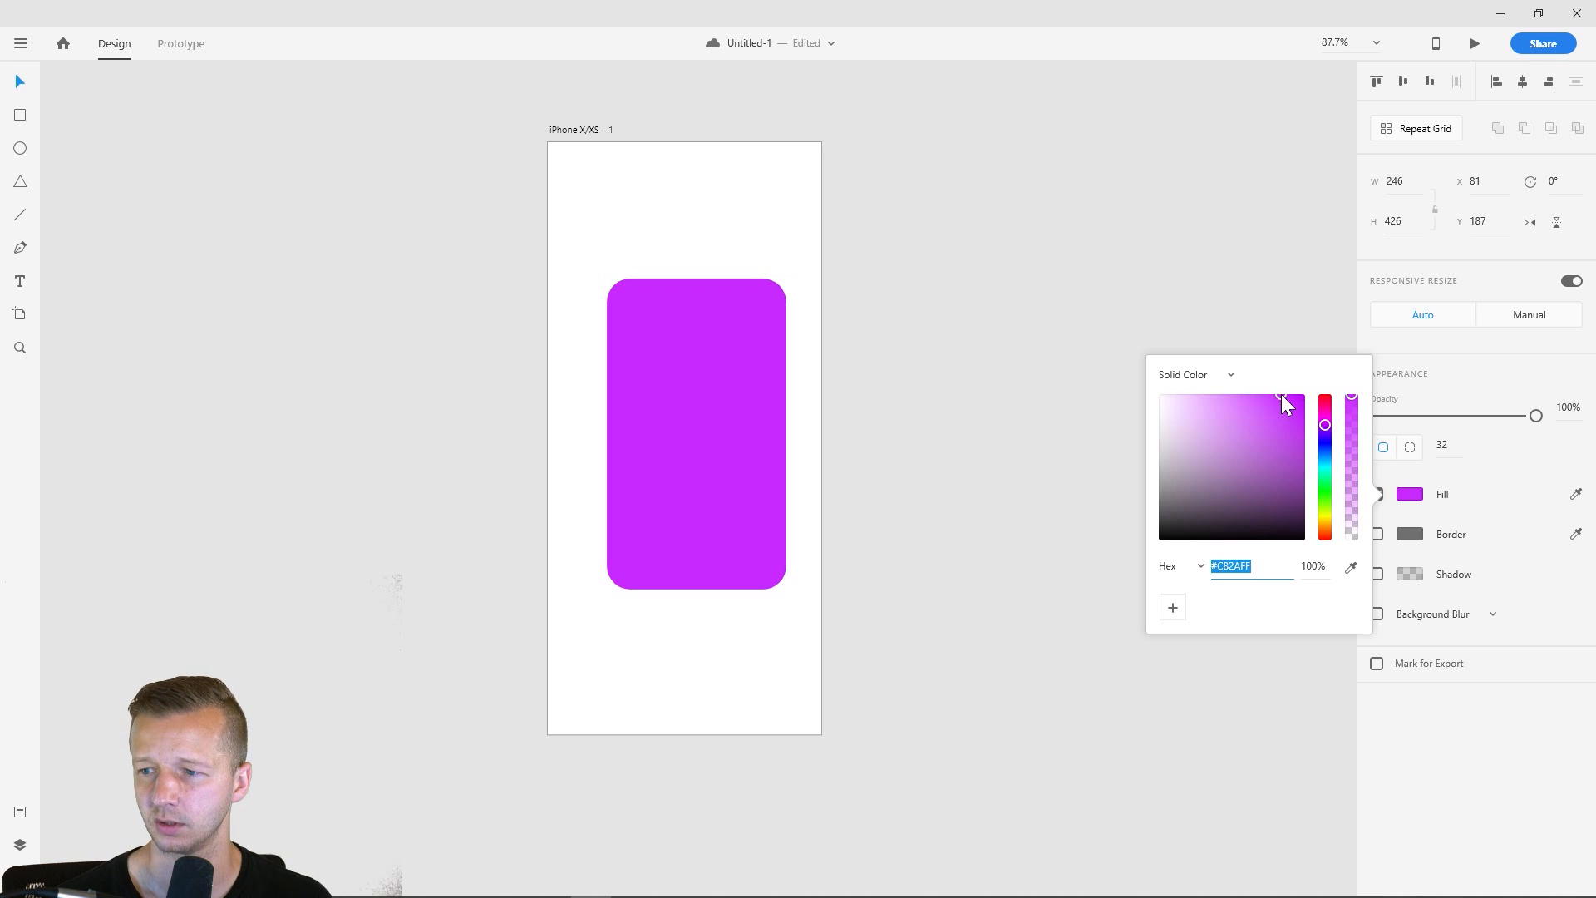
pyautogui.click(921, 309)
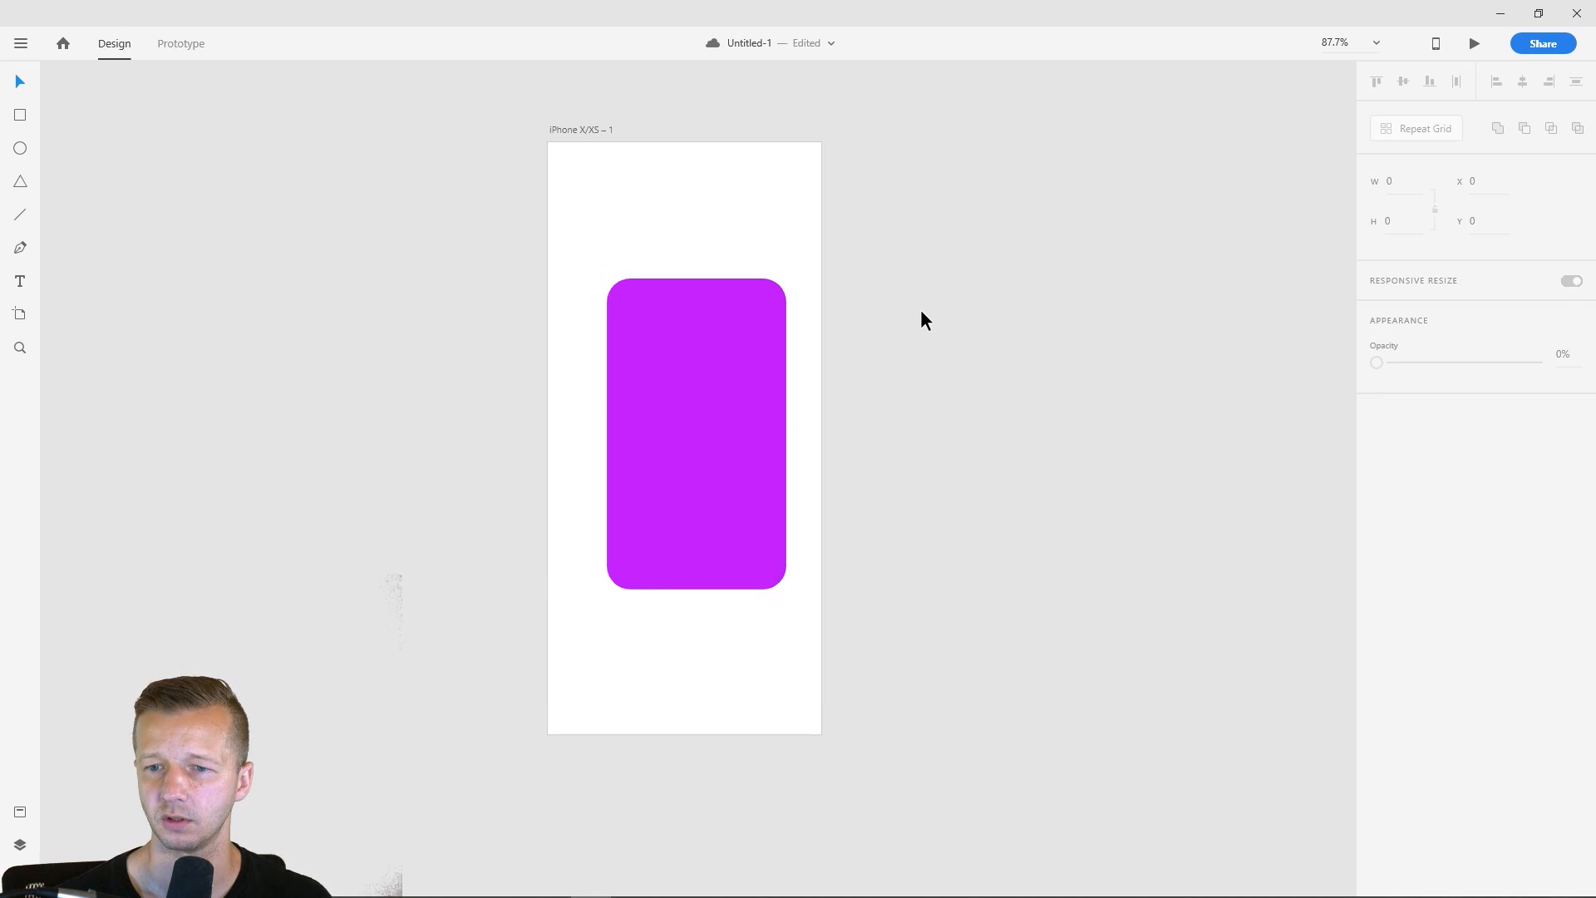
# - Move the purple rectangle to about X 78, Y 193 so it is vertically centred on the artboard
pyautogui.click(650, 372)
pyautogui.moveTo(655, 371); pyautogui.dragTo(652, 377)
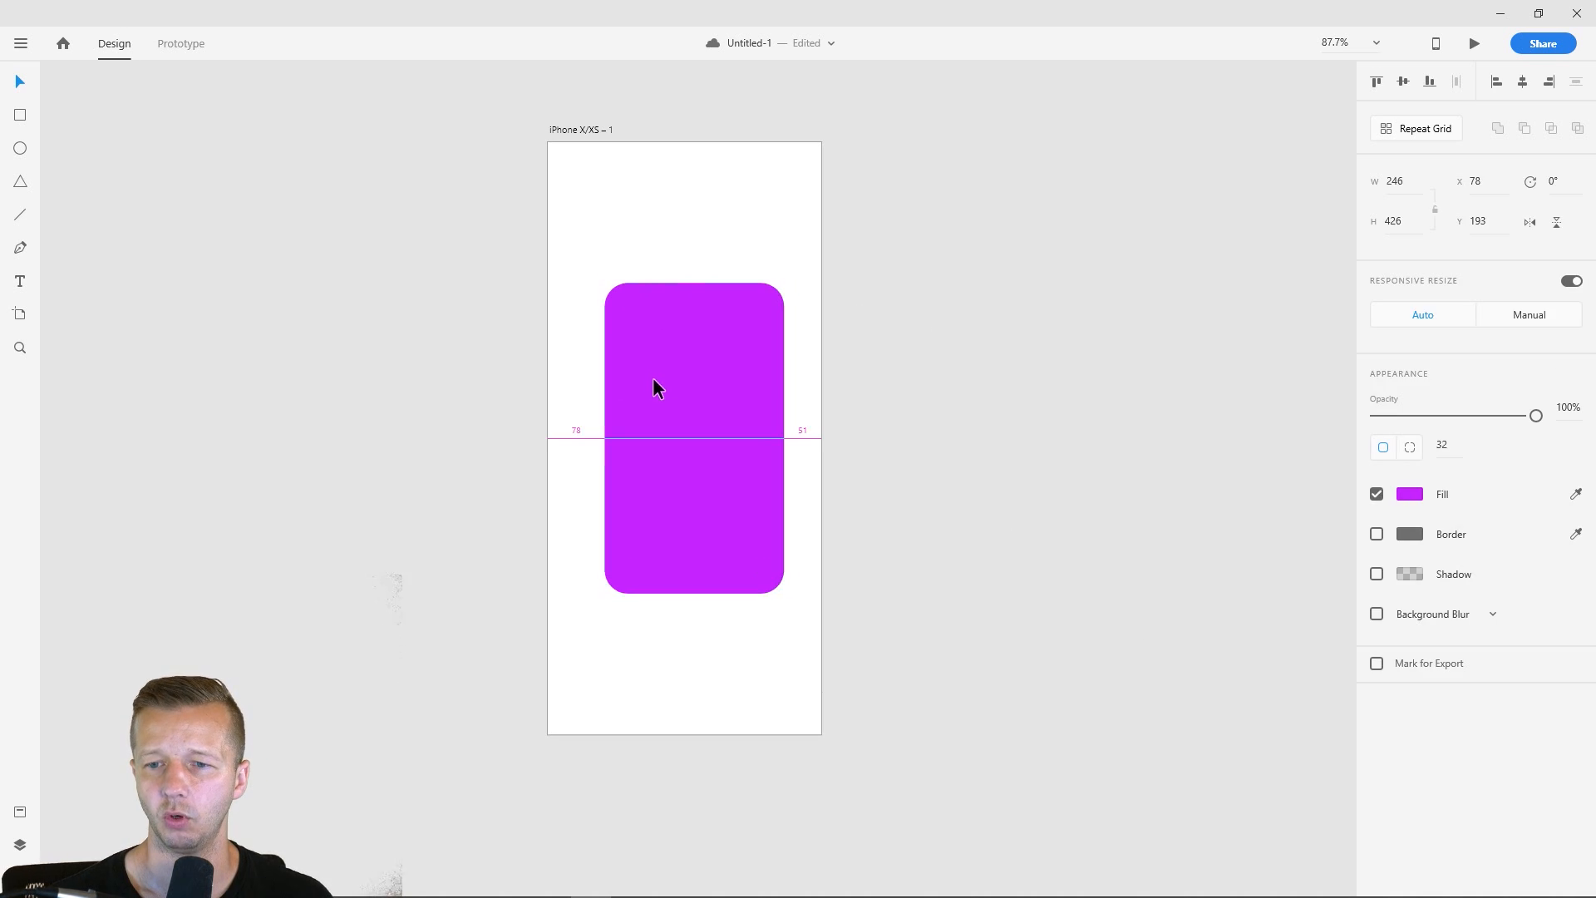
pyautogui.scroll(2, 684, 402)
pyautogui.click(253, 283)
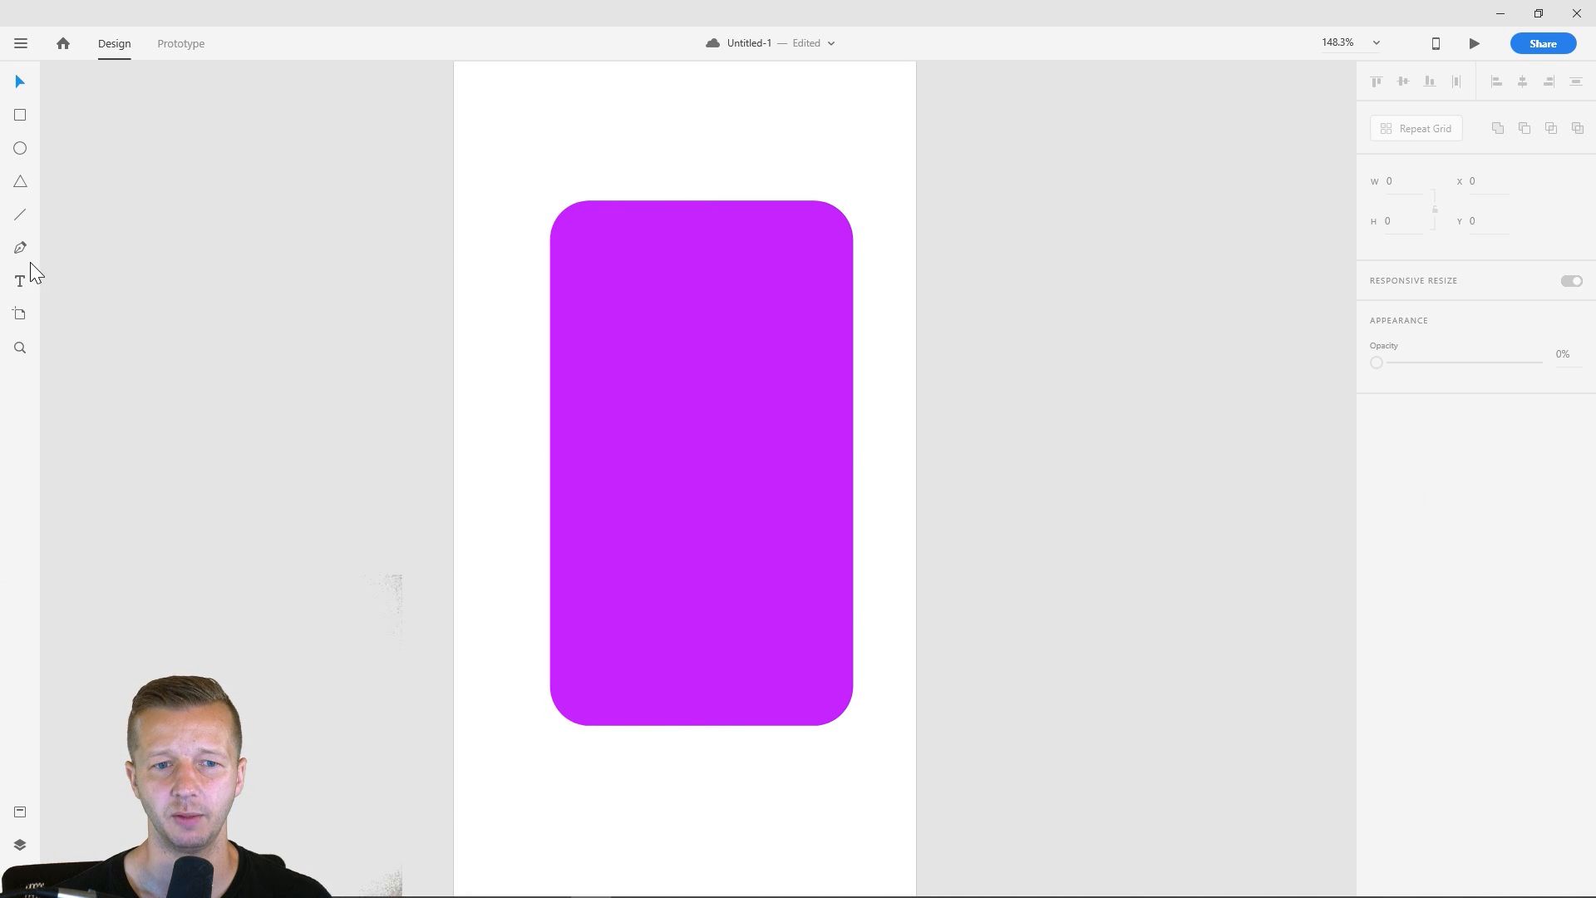
# - Add the text "Stylus" inside the purple rectangle, near its upper-left corner
pyautogui.click(20, 281)
pyautogui.click(592, 254)
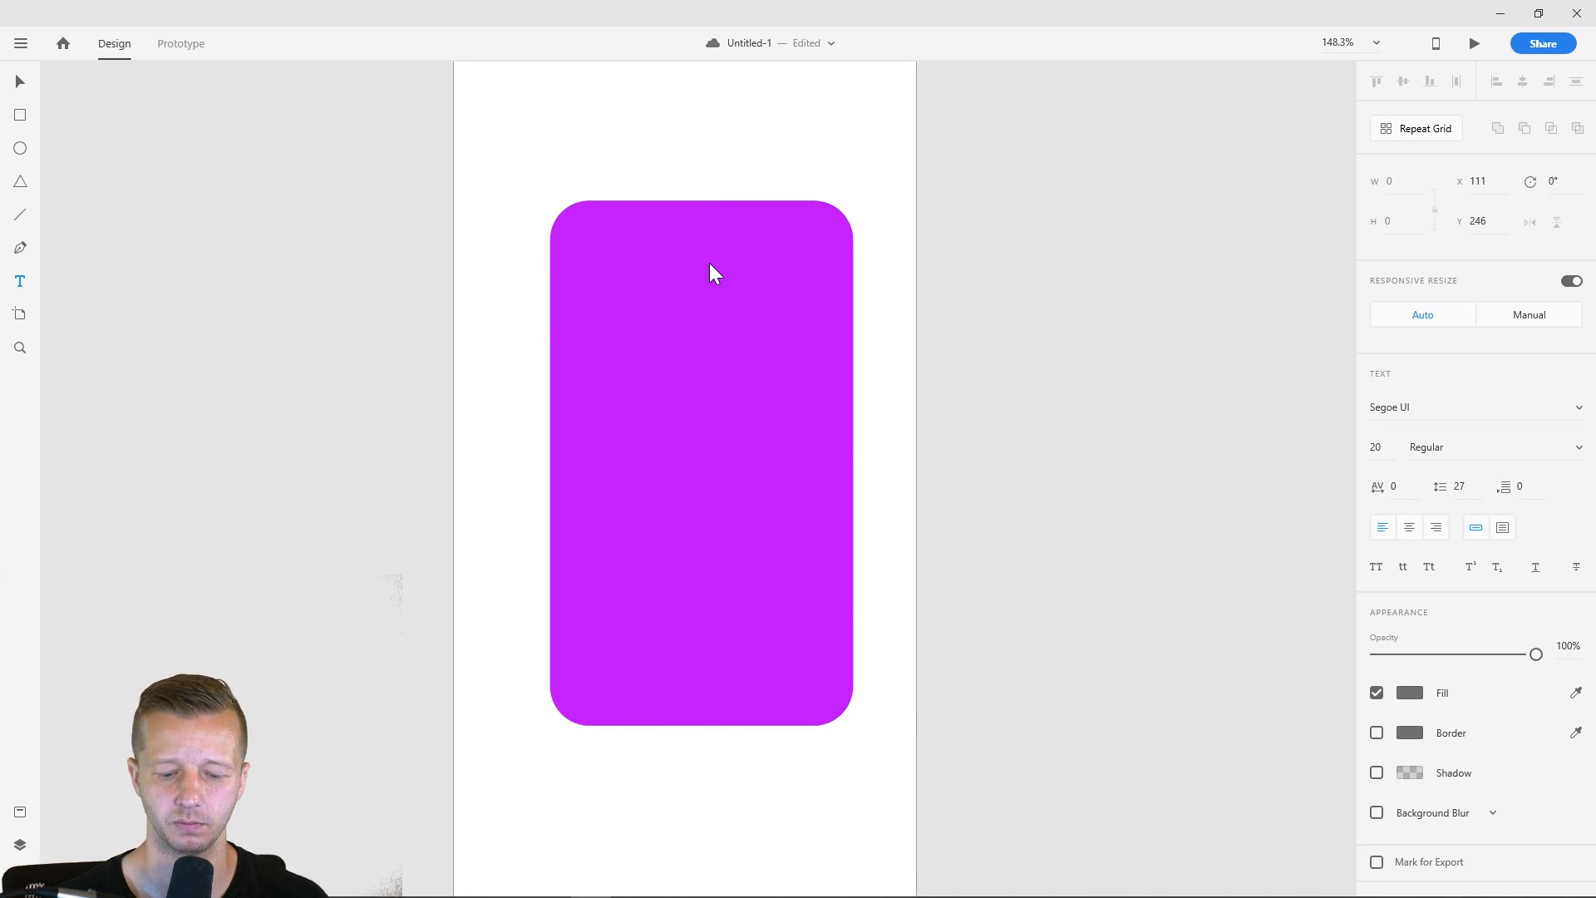
pyautogui.write('Stylus')
pyautogui.press('Escape')
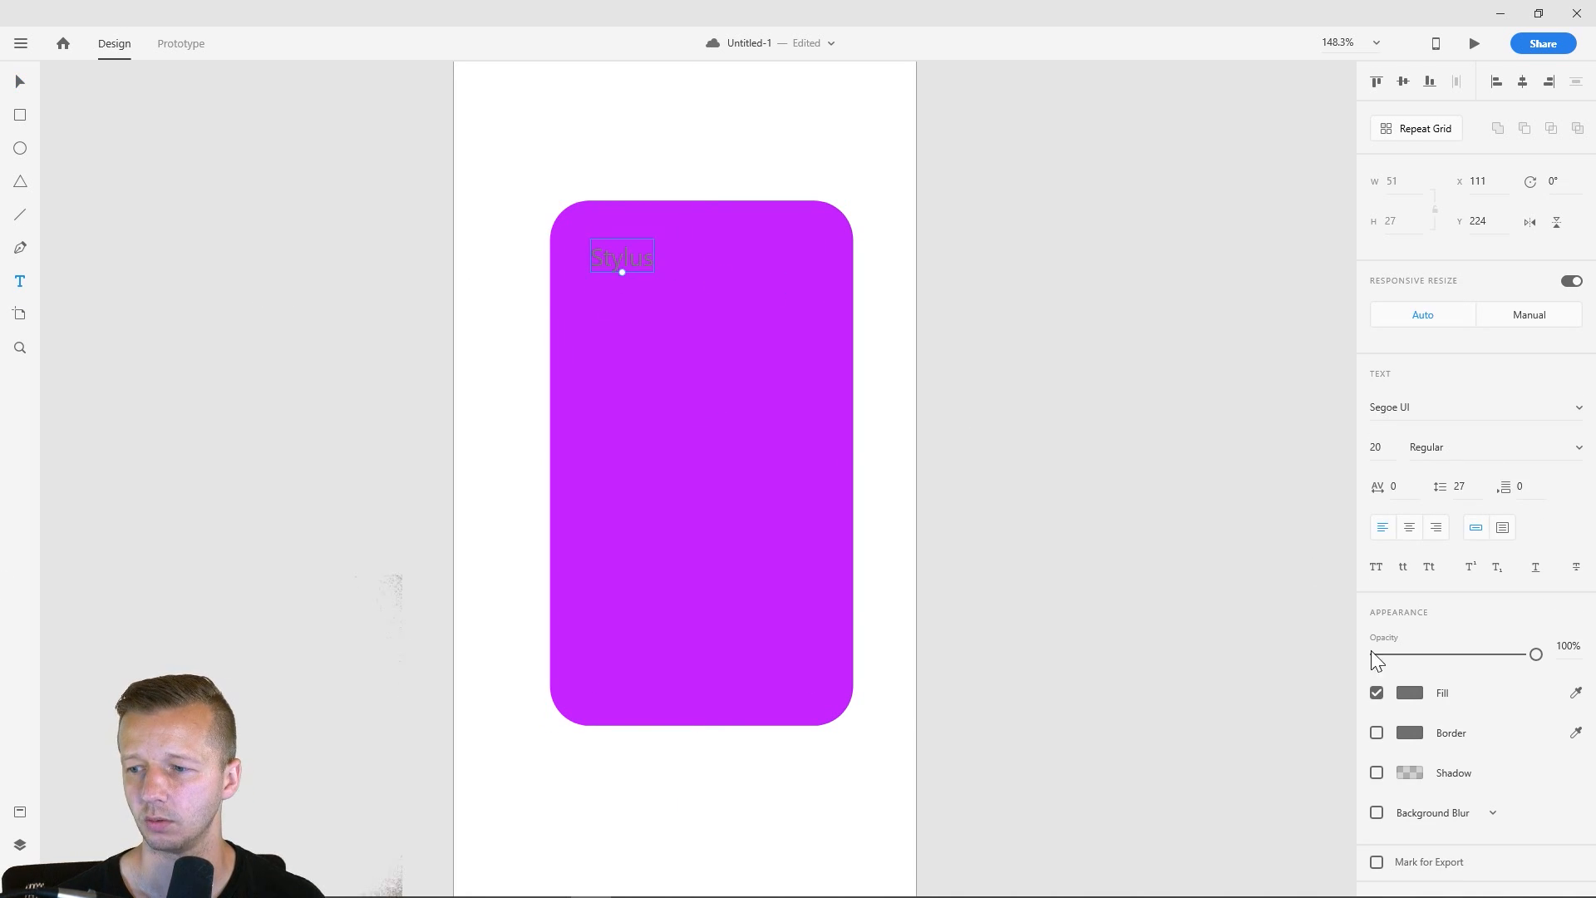
# - Set the fill of the "Stylus" text to white (#FFFFFF) and keep the text selected
pyautogui.click(1416, 693)
pyautogui.moveTo(1227, 625); pyautogui.dragTo(753, 325)
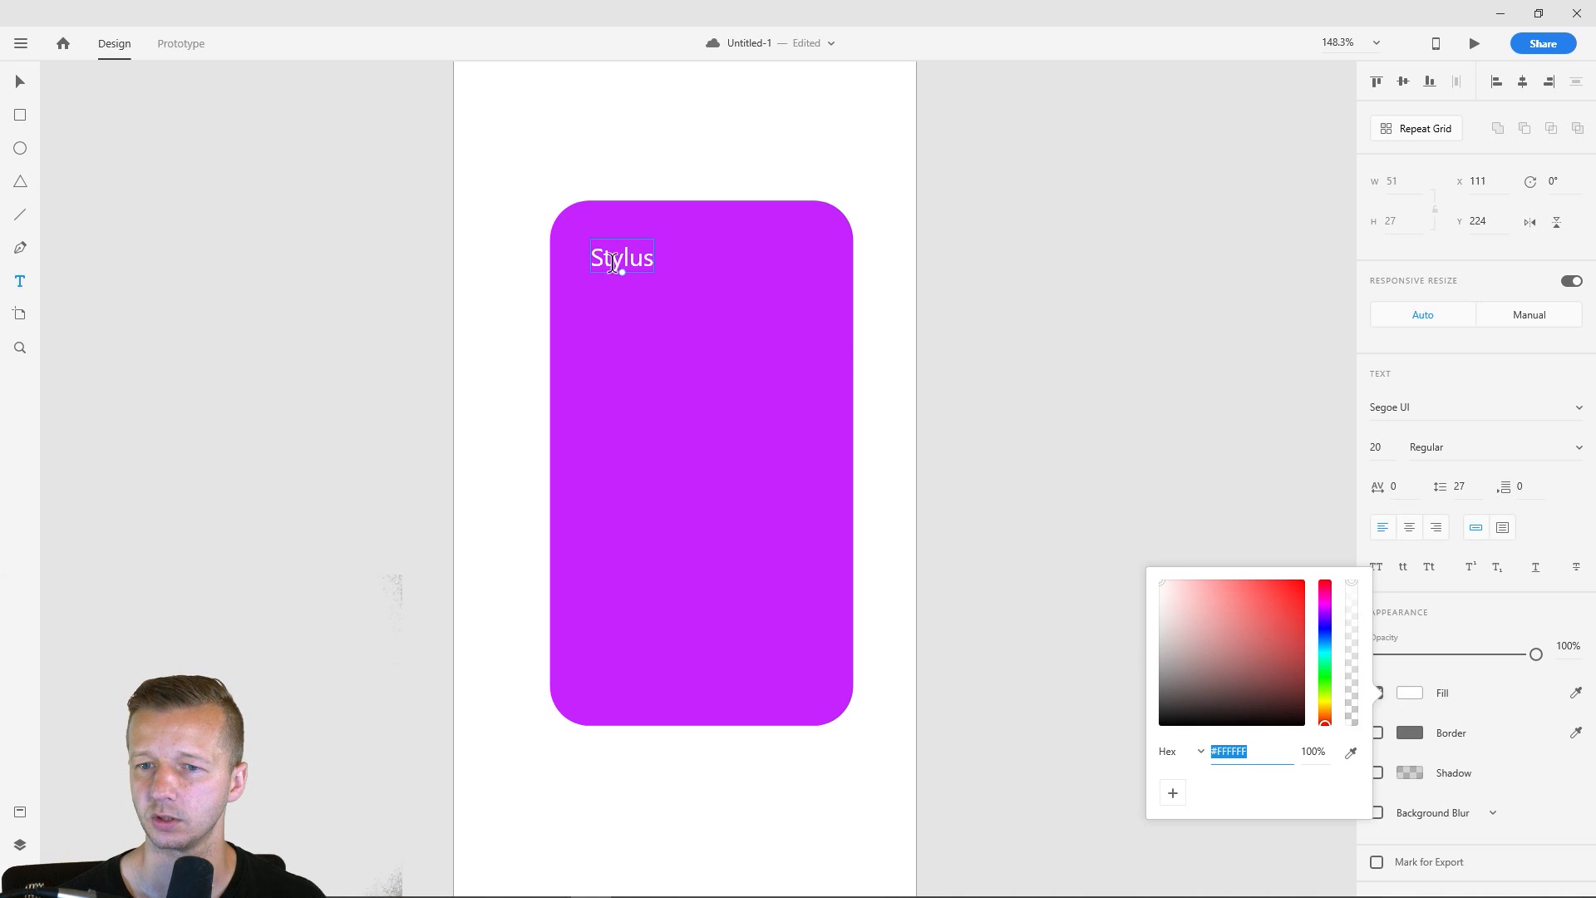
pyautogui.click(614, 259)
pyautogui.press('v')
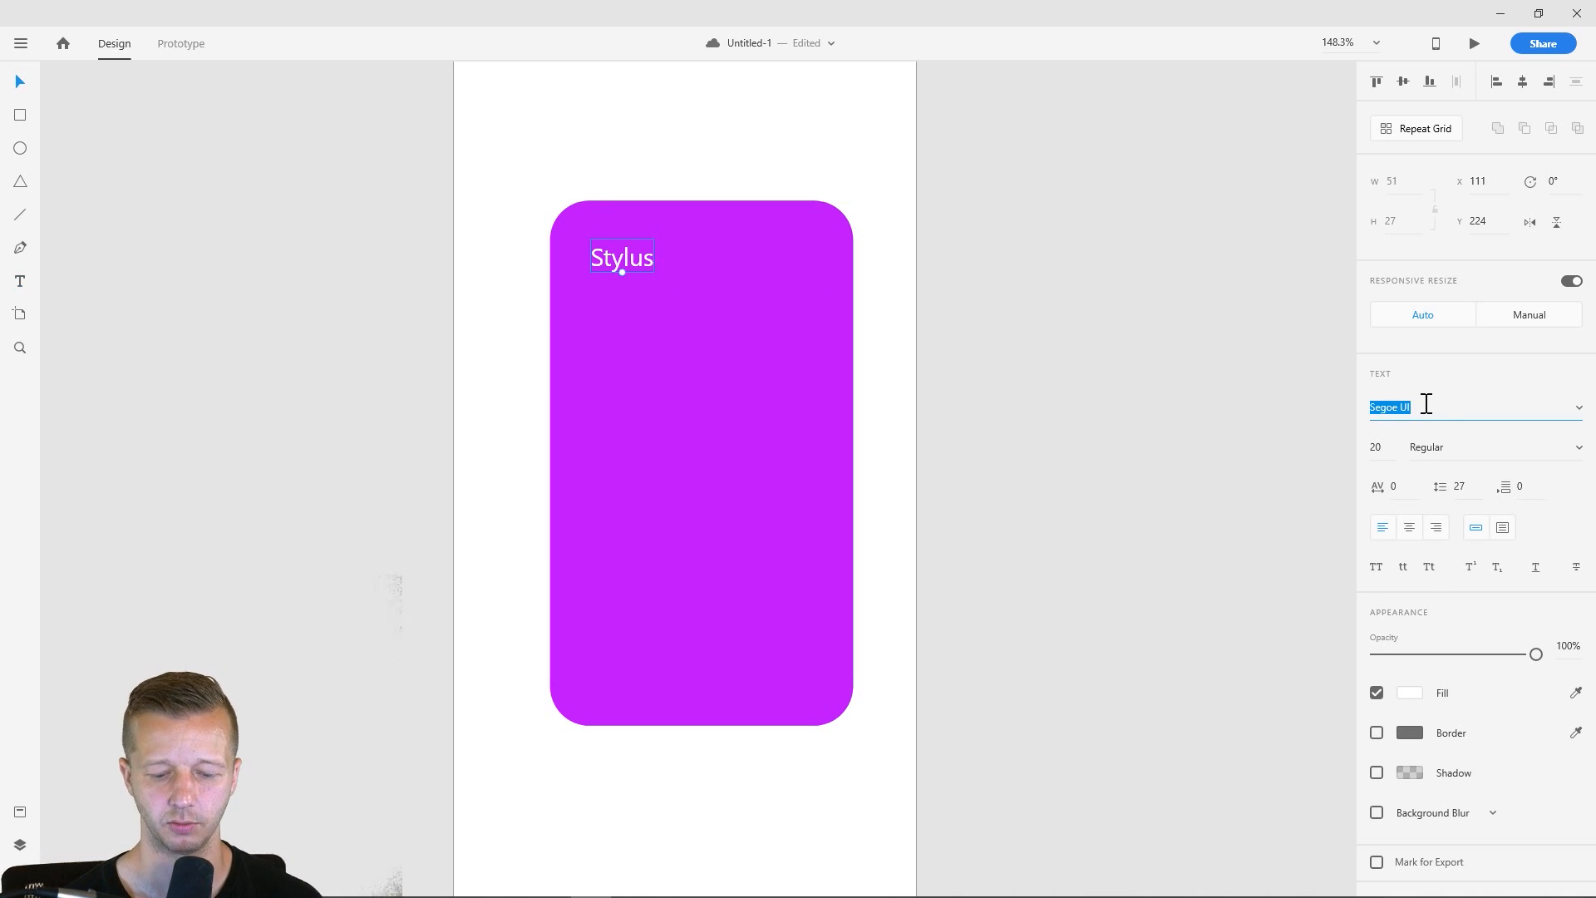
# - Set the "Stylus" text to Nunito at size 35 and move it to about X 108, Y 220
pyautogui.write('Nunito')
pyautogui.press('Return')
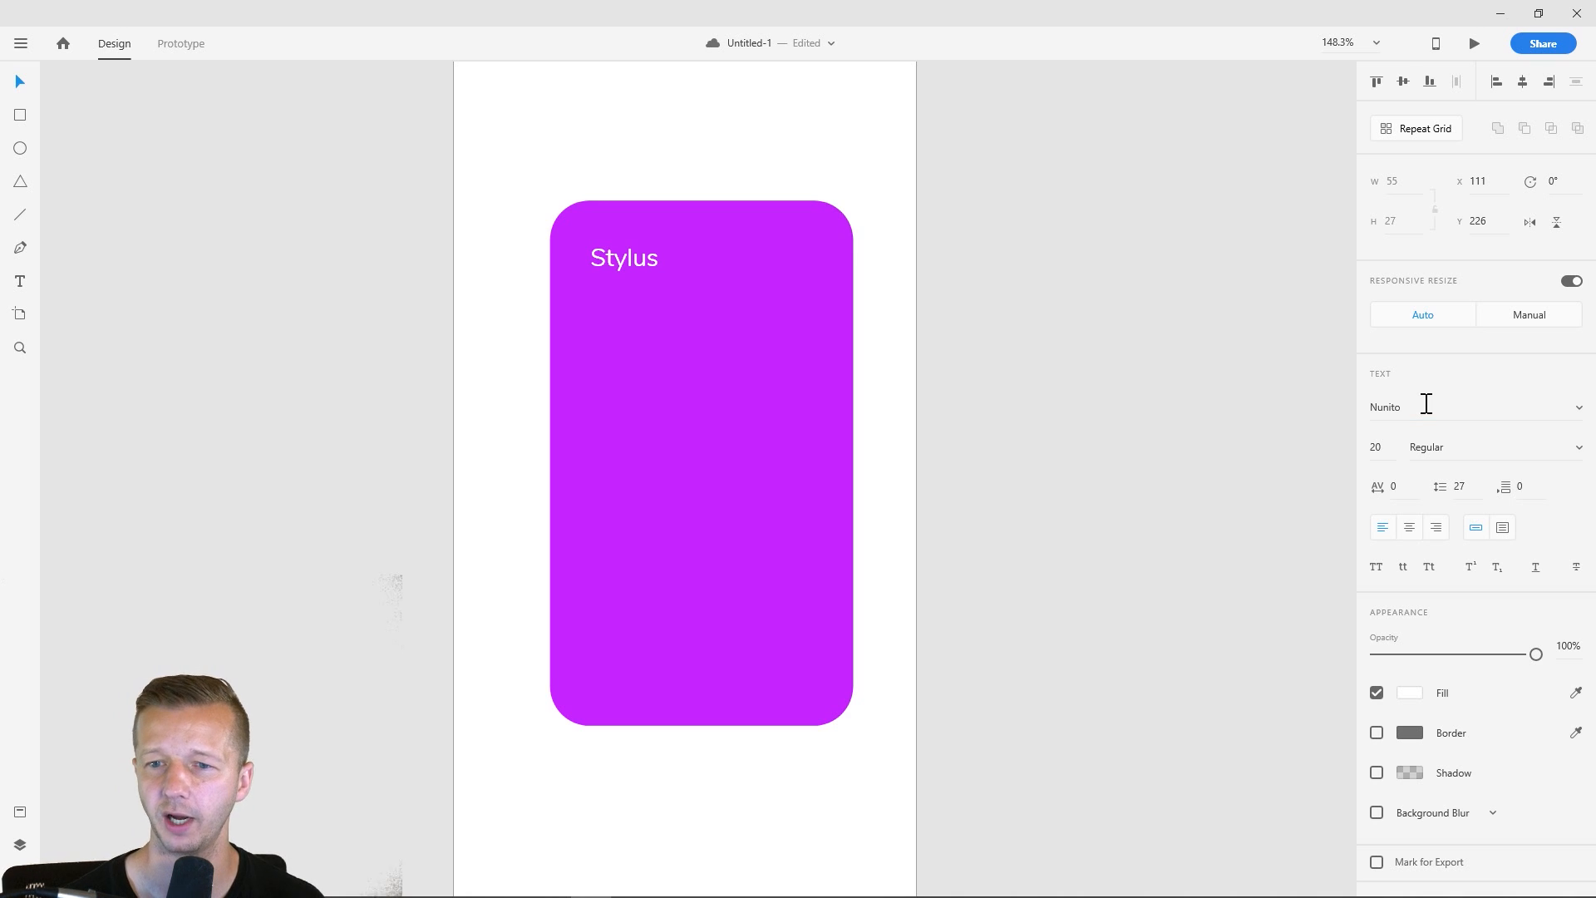
pyautogui.moveTo(1388, 446); pyautogui.dragTo(1399, 377)
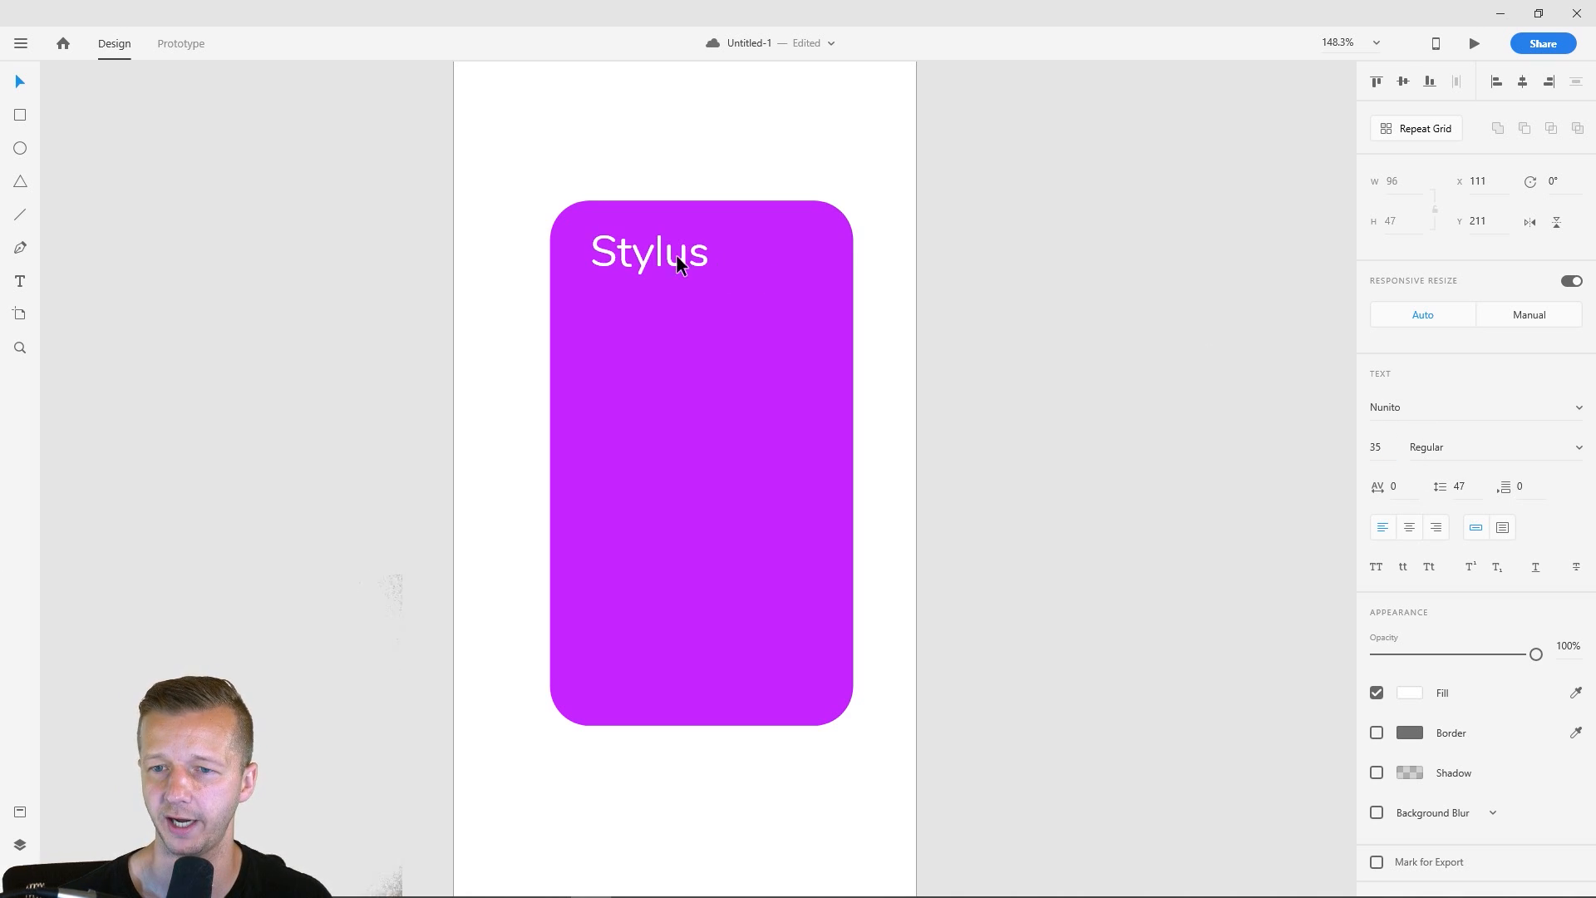
pyautogui.moveTo(676, 256); pyautogui.dragTo(653, 261)
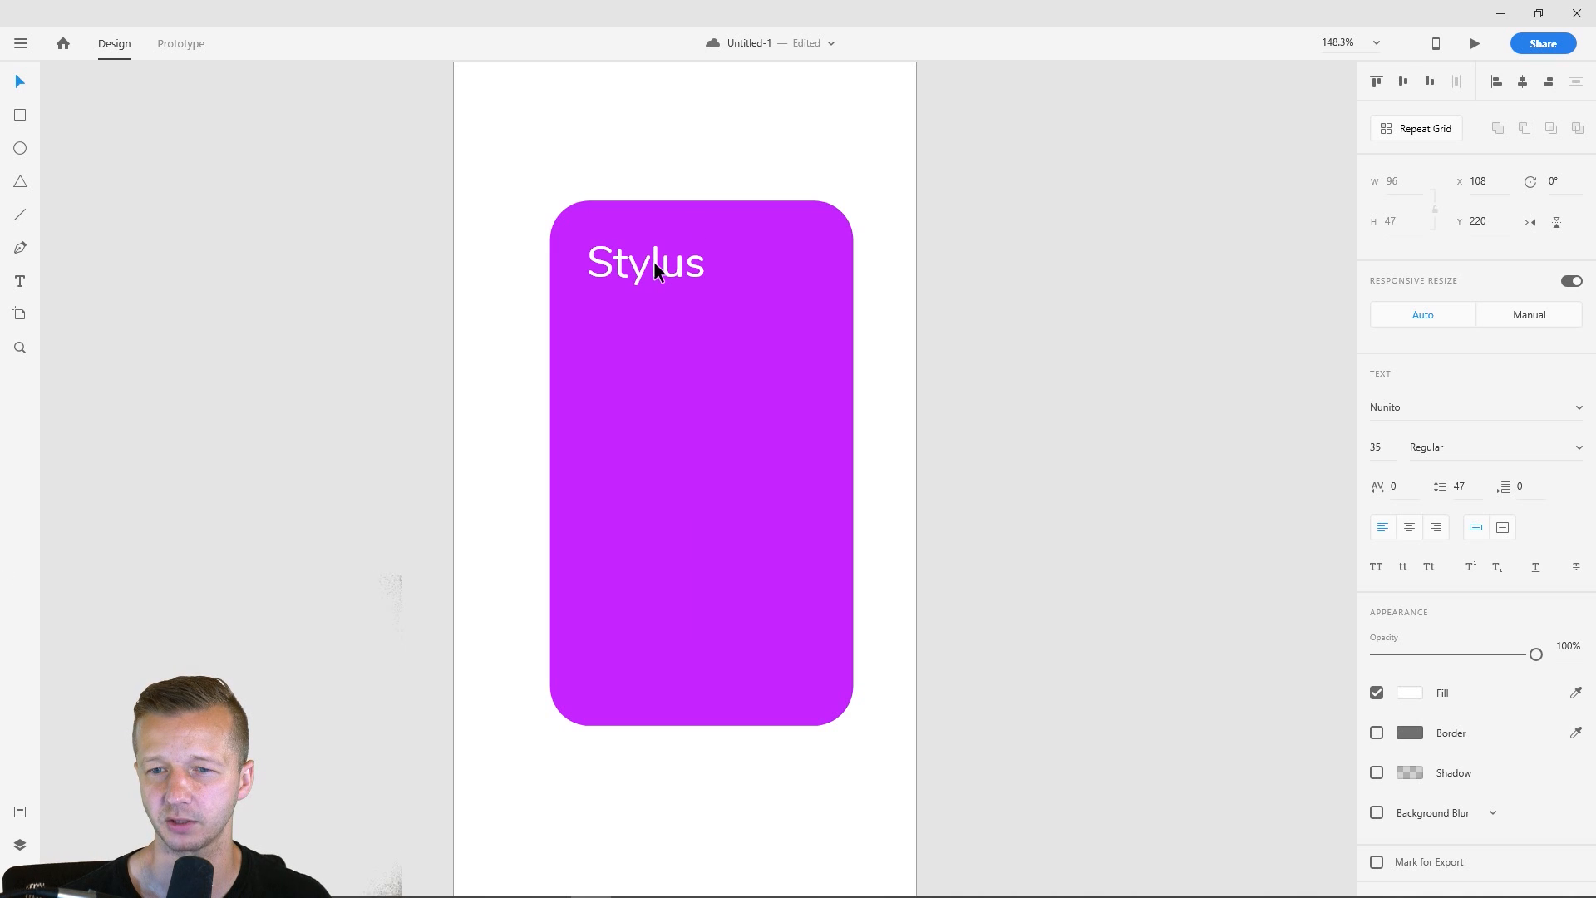
pyautogui.click(1020, 331)
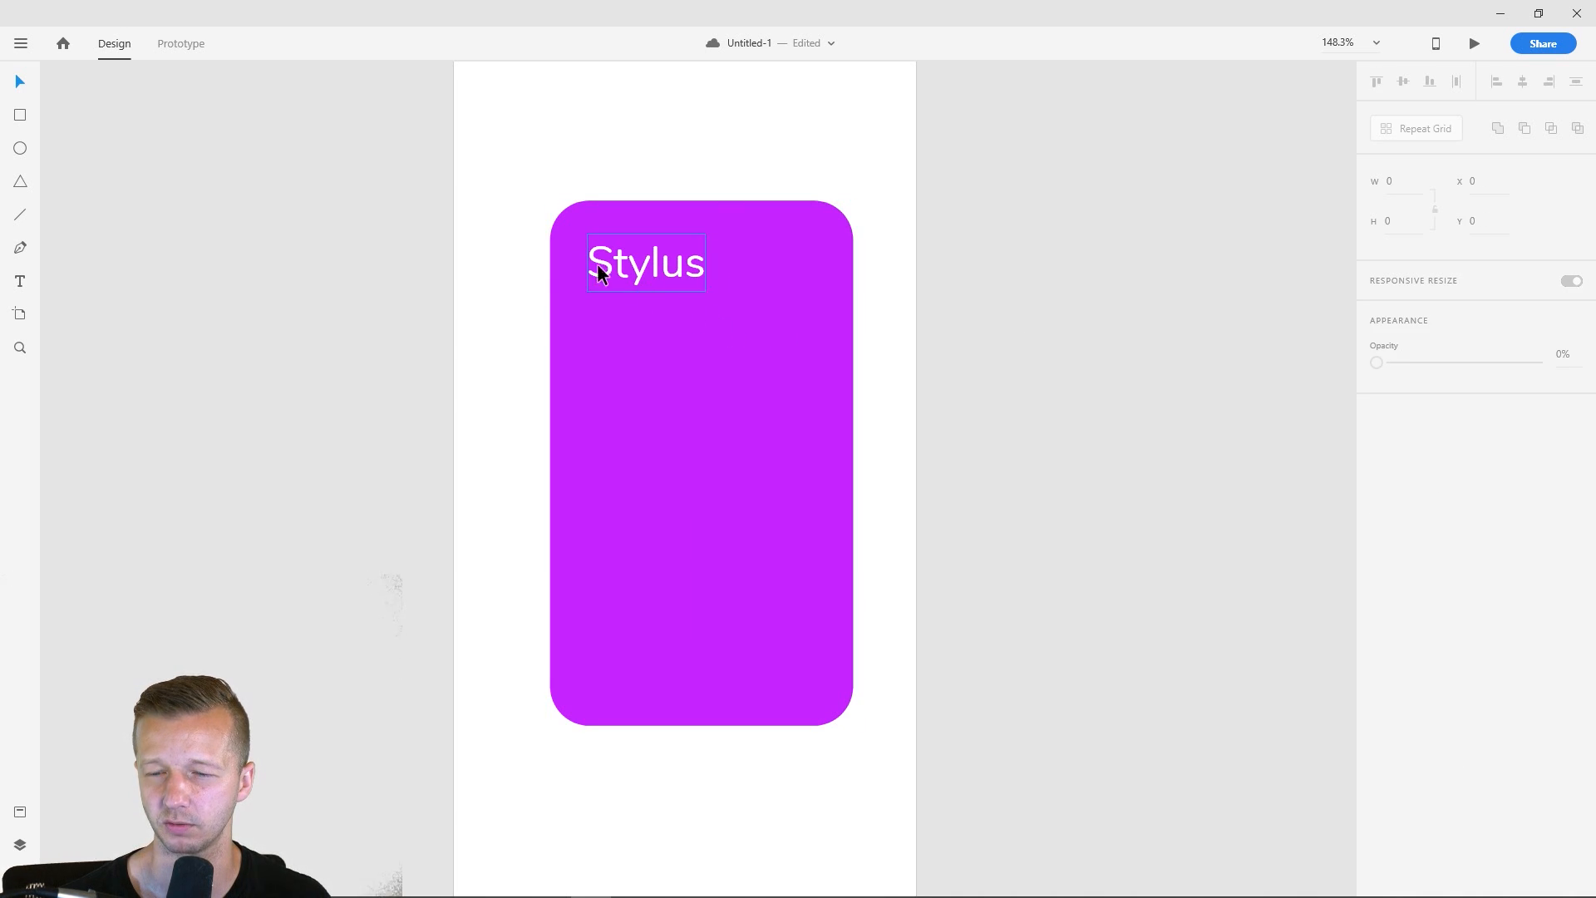
# - Set the font weight of the "Stylus" heading to Bold
pyautogui.click(669, 268)
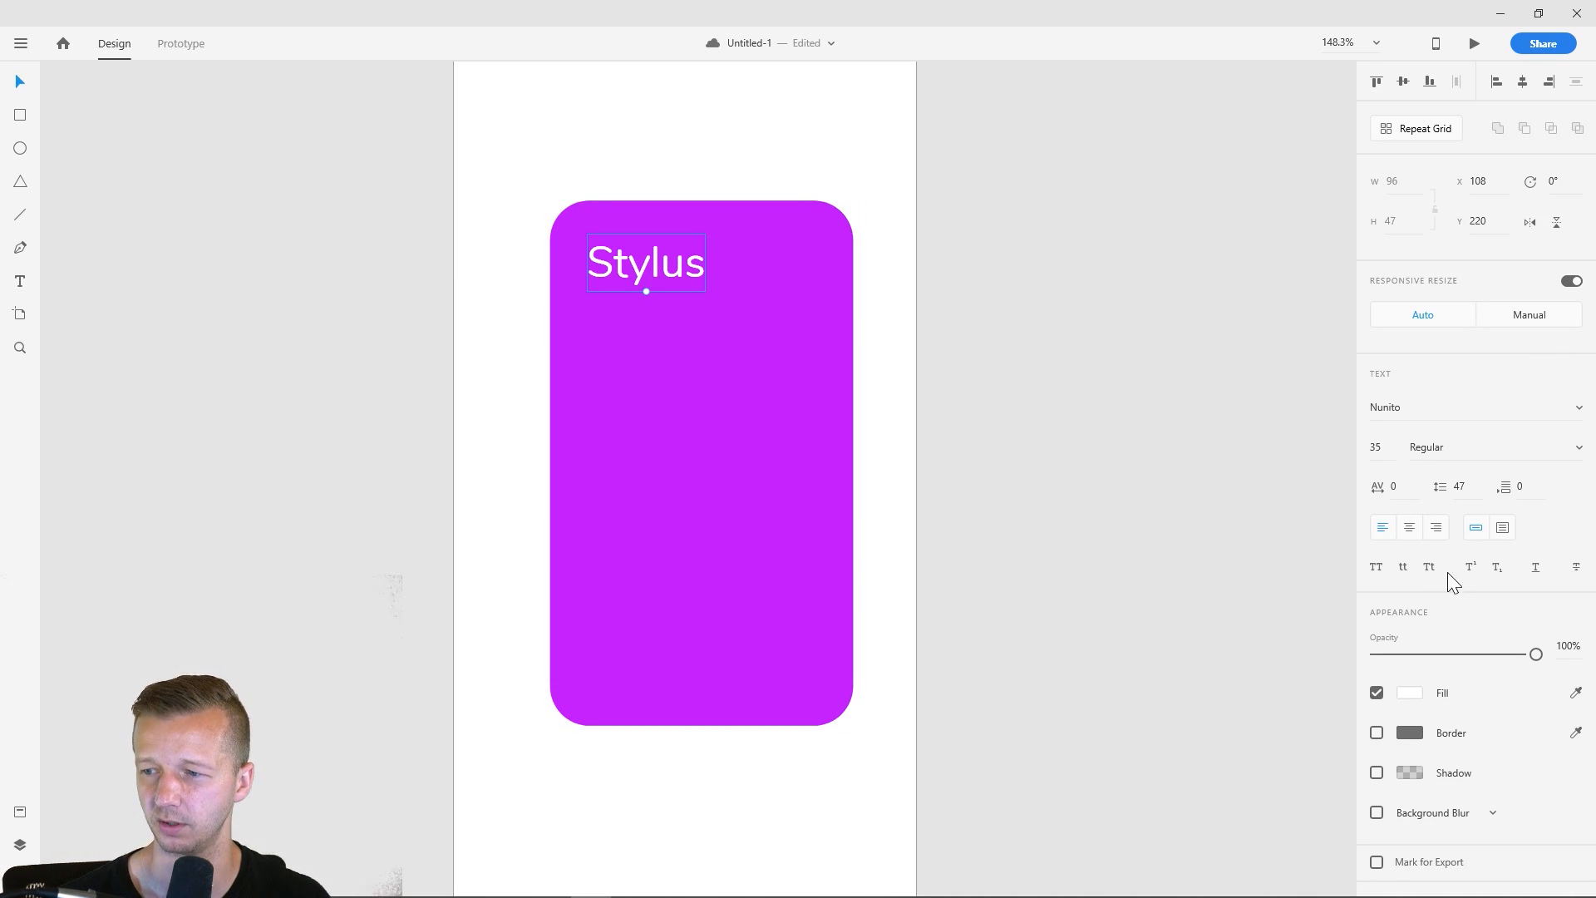
pyautogui.click(1578, 447)
pyautogui.click(1531, 477)
pyautogui.press('Escape')
pyautogui.click(648, 271)
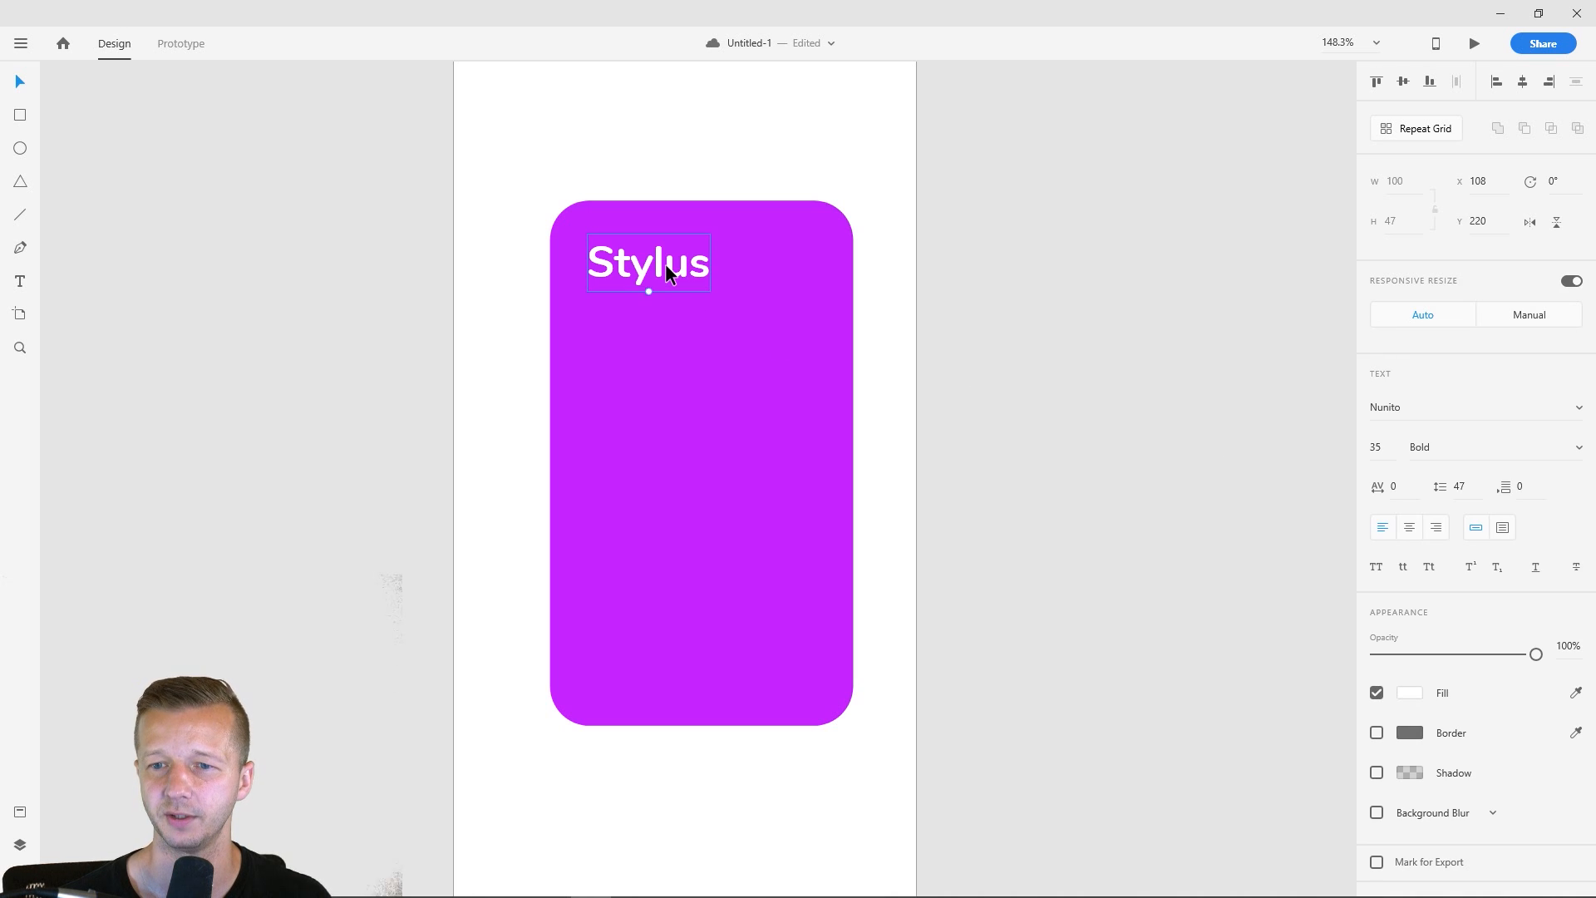
pyautogui.moveTo(636, 273); pyautogui.dragTo(655, 325)
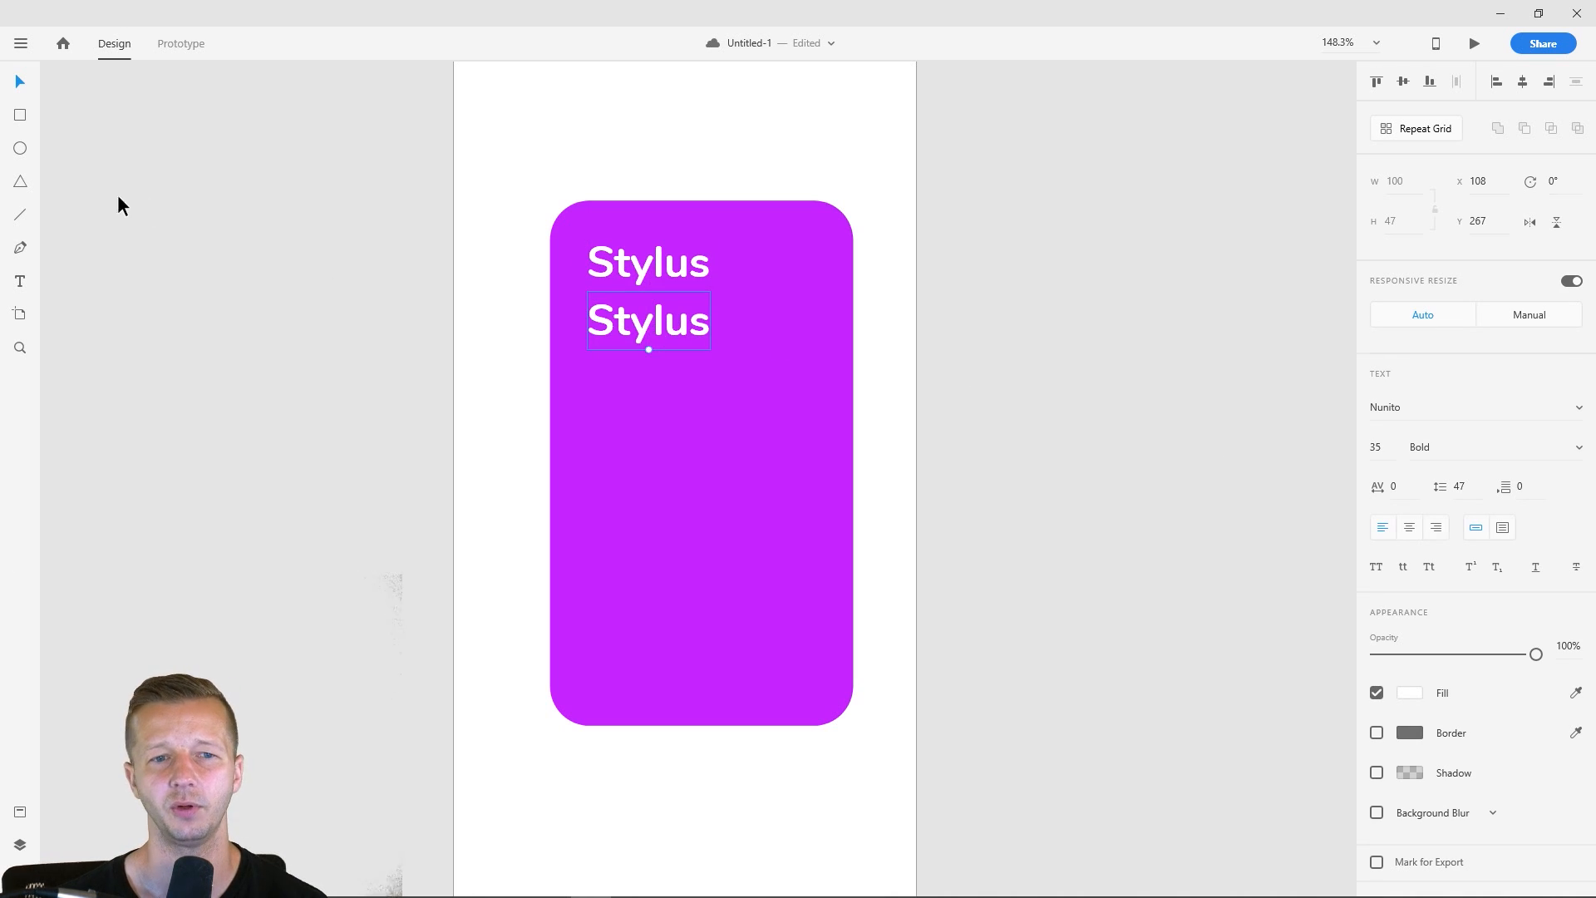
pyautogui.press('Delete')
# - Add an area text box of about 185 × 245 below the "Stylus" heading, containing the dummy text "asdf"
pyautogui.click(20, 281)
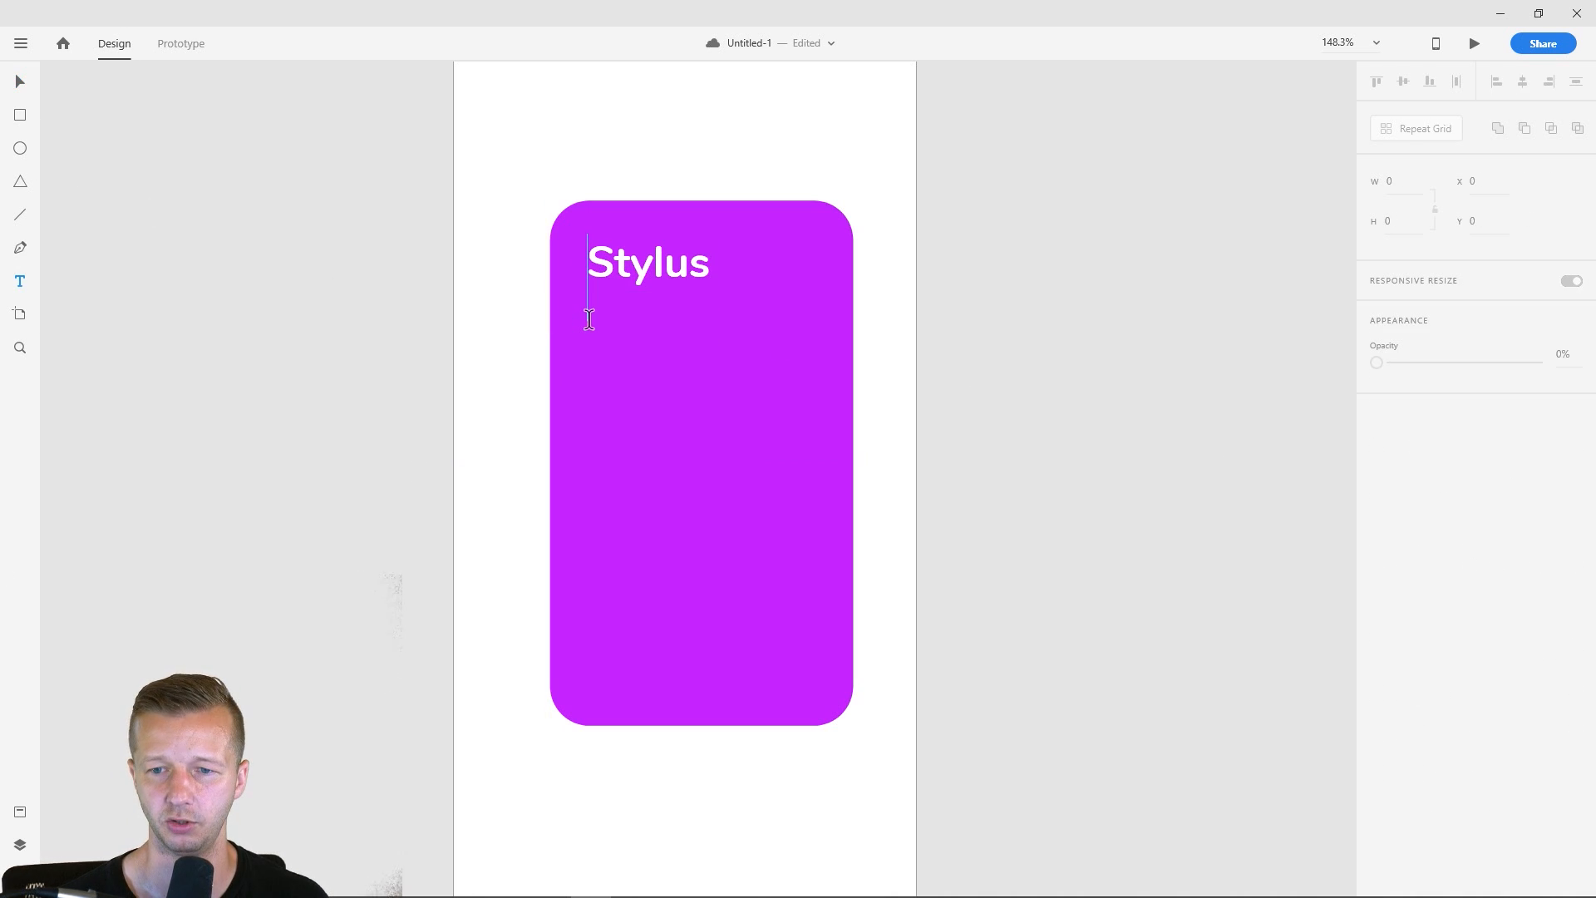
pyautogui.moveTo(588, 322); pyautogui.dragTo(815, 623)
pyautogui.write('a')
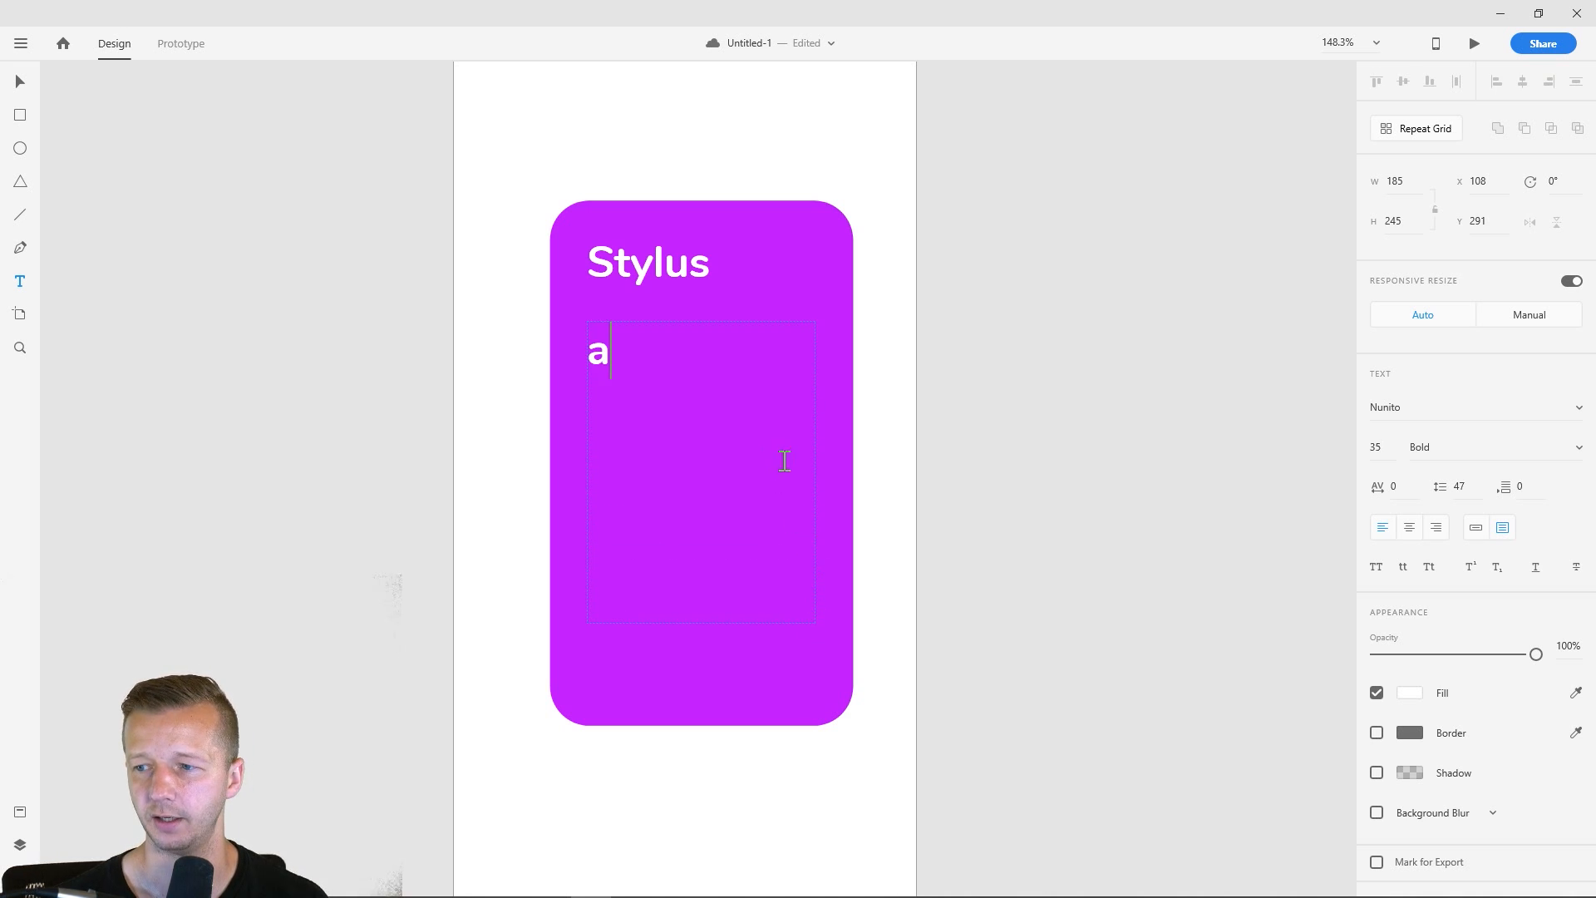
pyautogui.write('sdf')
pyautogui.press('Escape')
# - Set the font size of the "asdf" text to 14
pyautogui.click(1386, 447)
pyautogui.write('15')
pyautogui.press('Return')
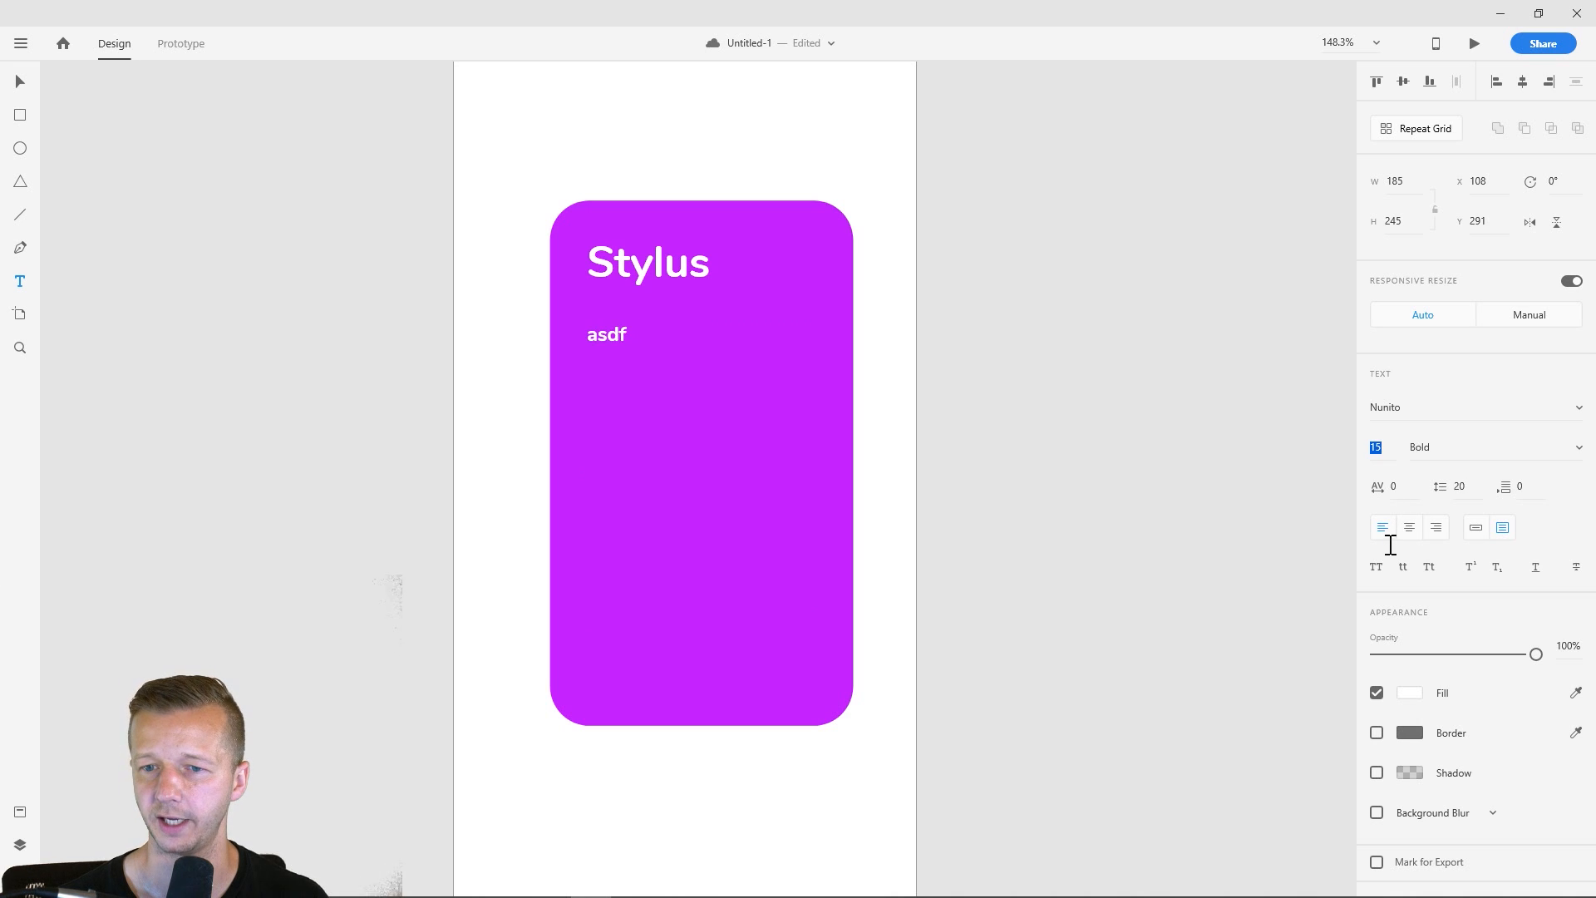
pyautogui.press('Down')
pyautogui.press('Down')
pyautogui.press('Down')
pyautogui.press('Down')
pyautogui.press('Down')
pyautogui.press('Up')
pyautogui.press('Up')
pyautogui.press('Up')
pyautogui.press('Up')
pyautogui.press('Return')
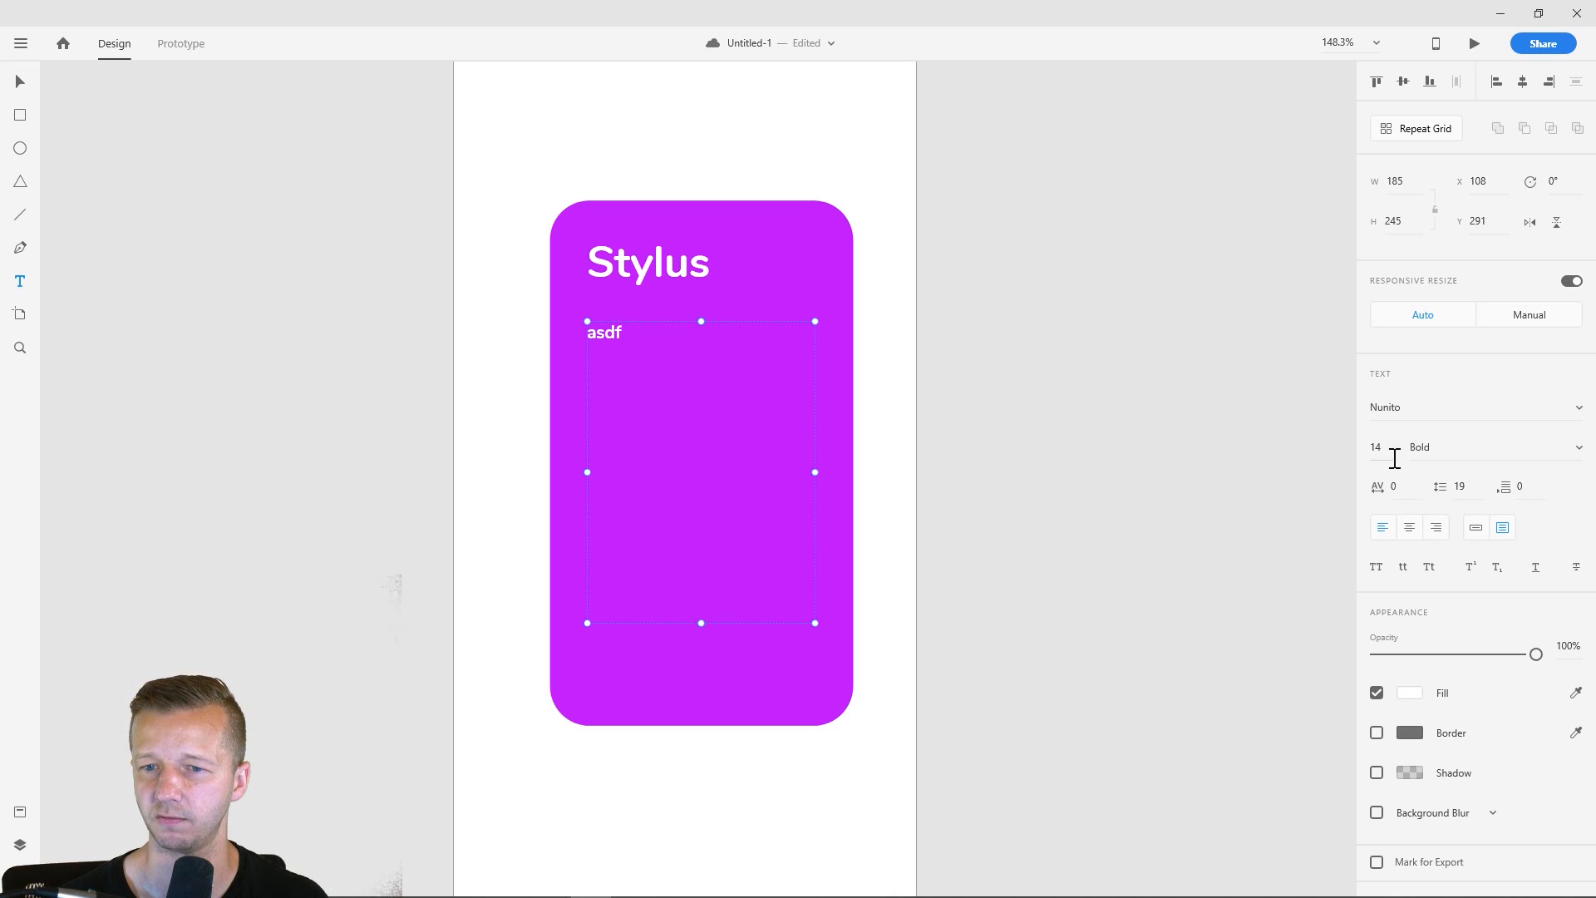
# - Set the font weight of the "asdf" text to Regular
pyautogui.click(1575, 455)
pyautogui.click(1575, 457)
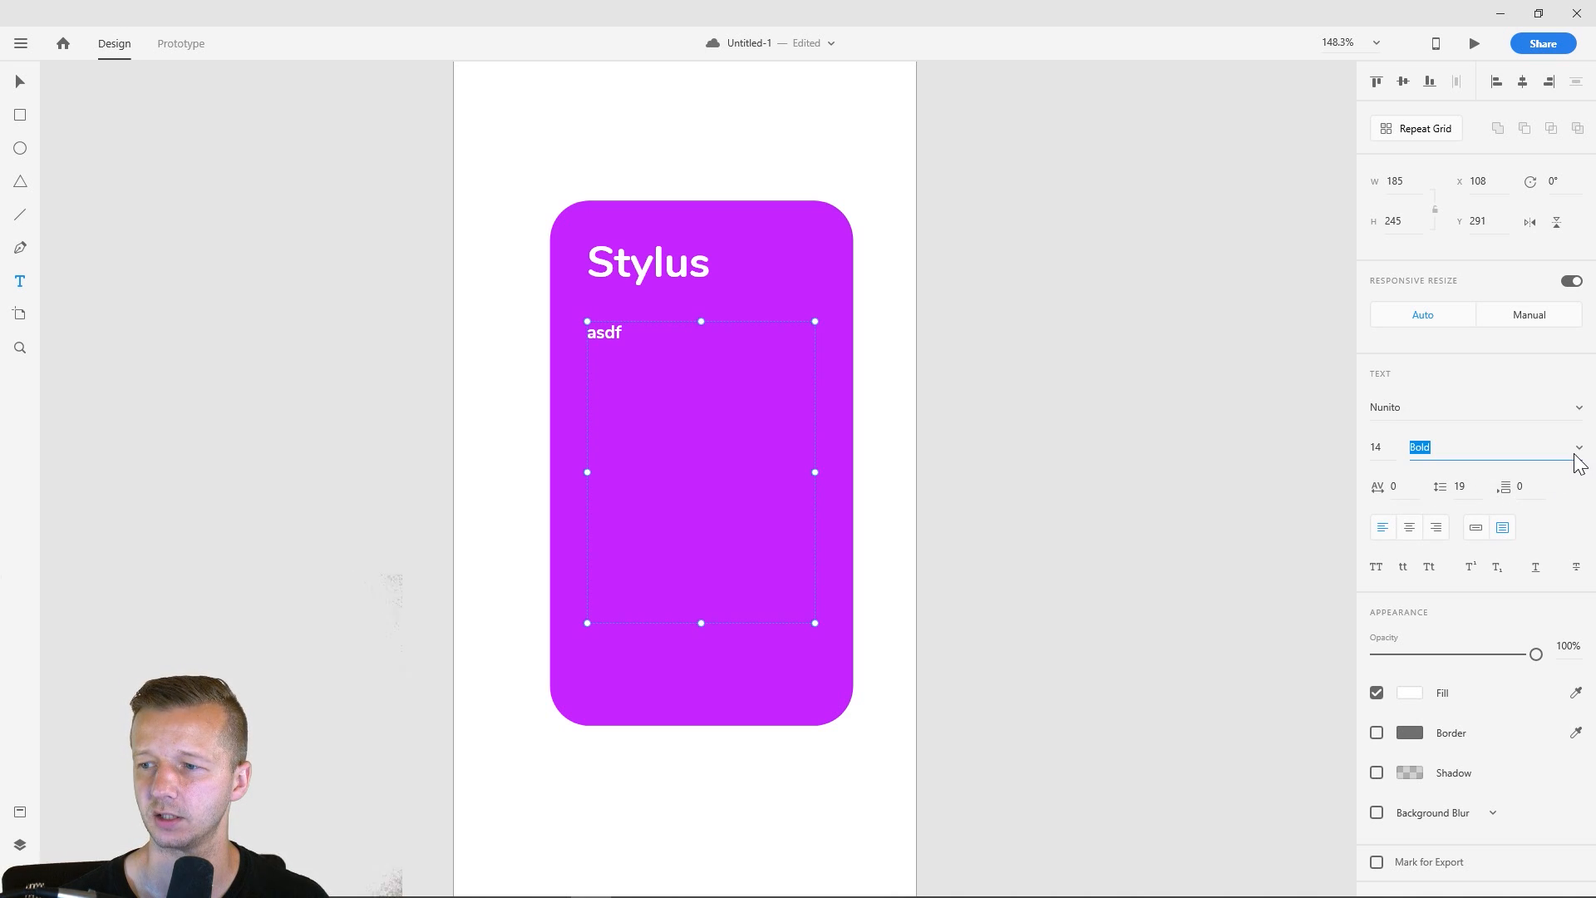
pyautogui.click(1577, 457)
pyautogui.click(1508, 420)
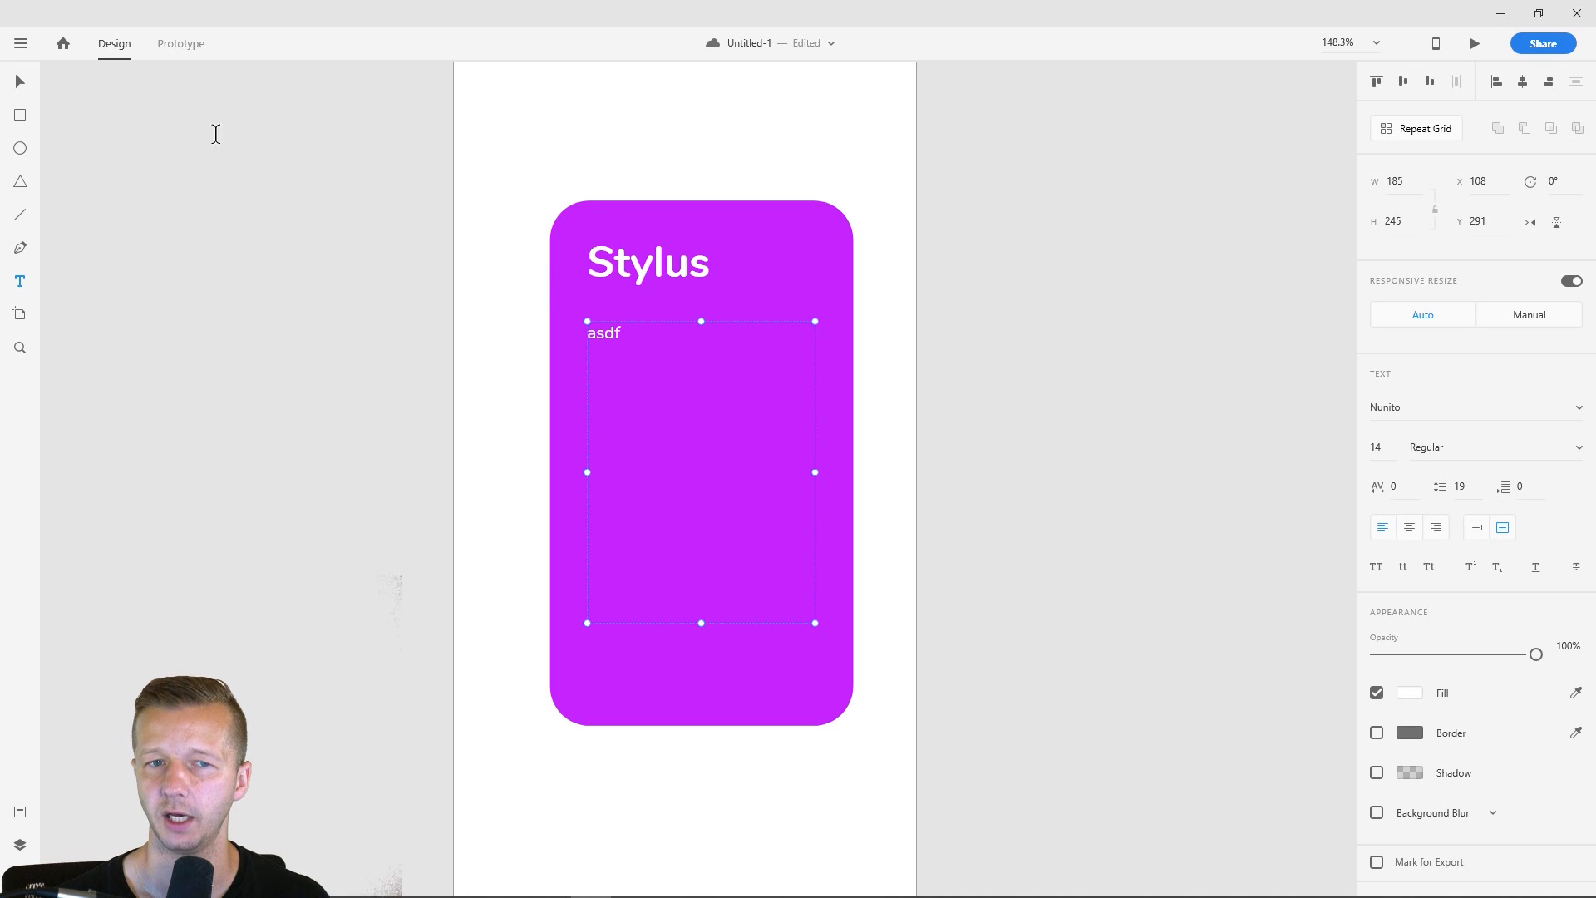
# - Fill the selected text box with placeholder text using the Lorem Ipsum plugin
pyautogui.click(21, 45)
pyautogui.moveTo(91, 681)
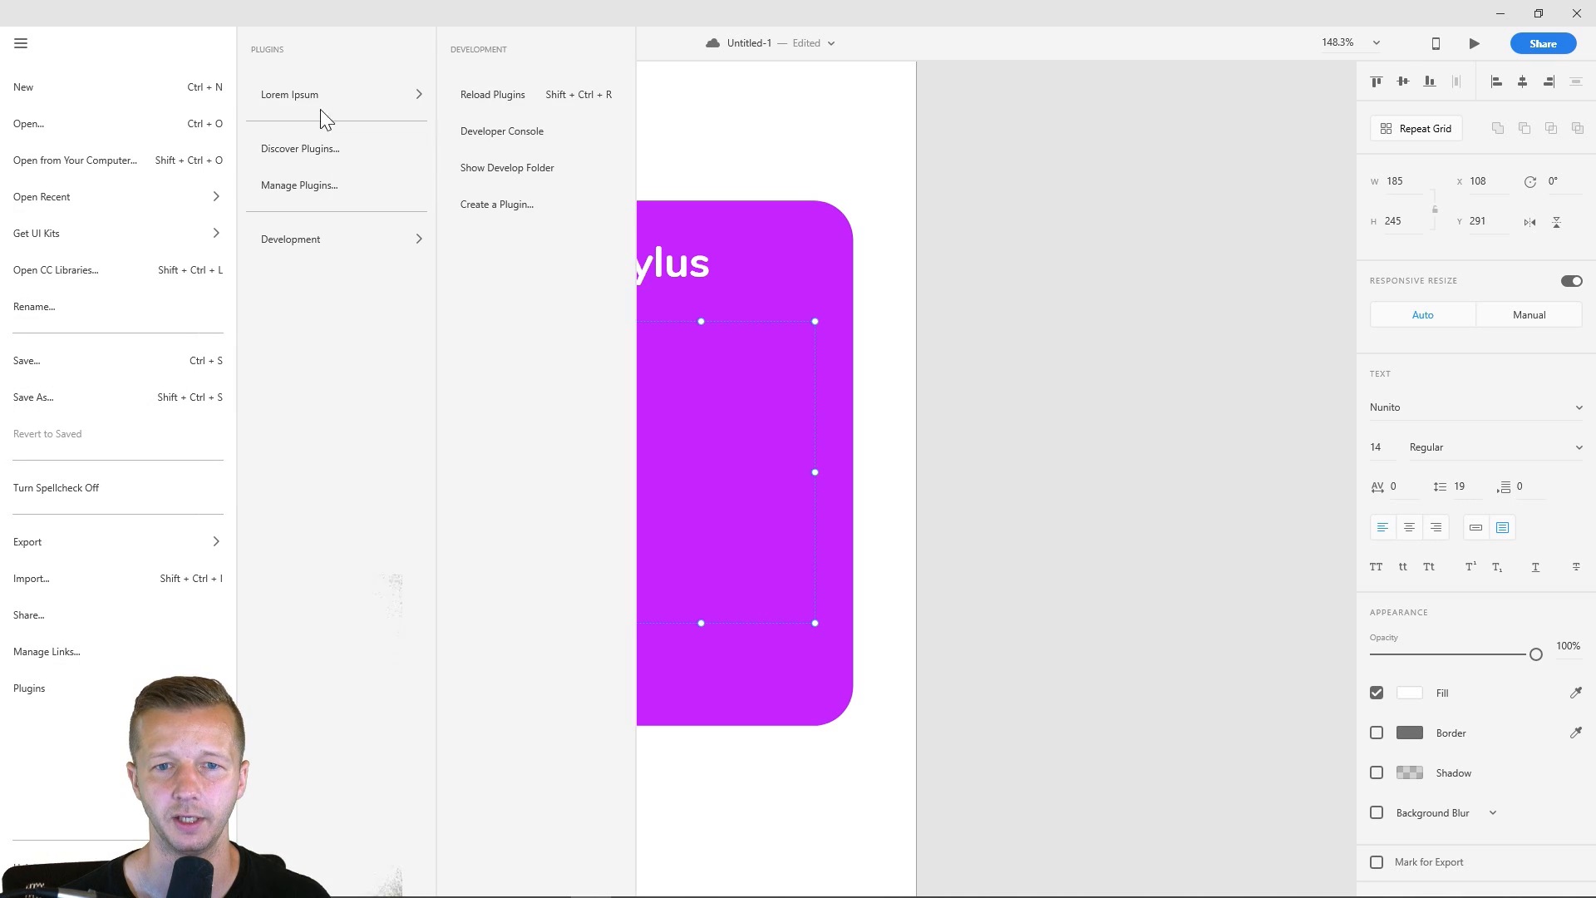
pyautogui.moveTo(317, 100)
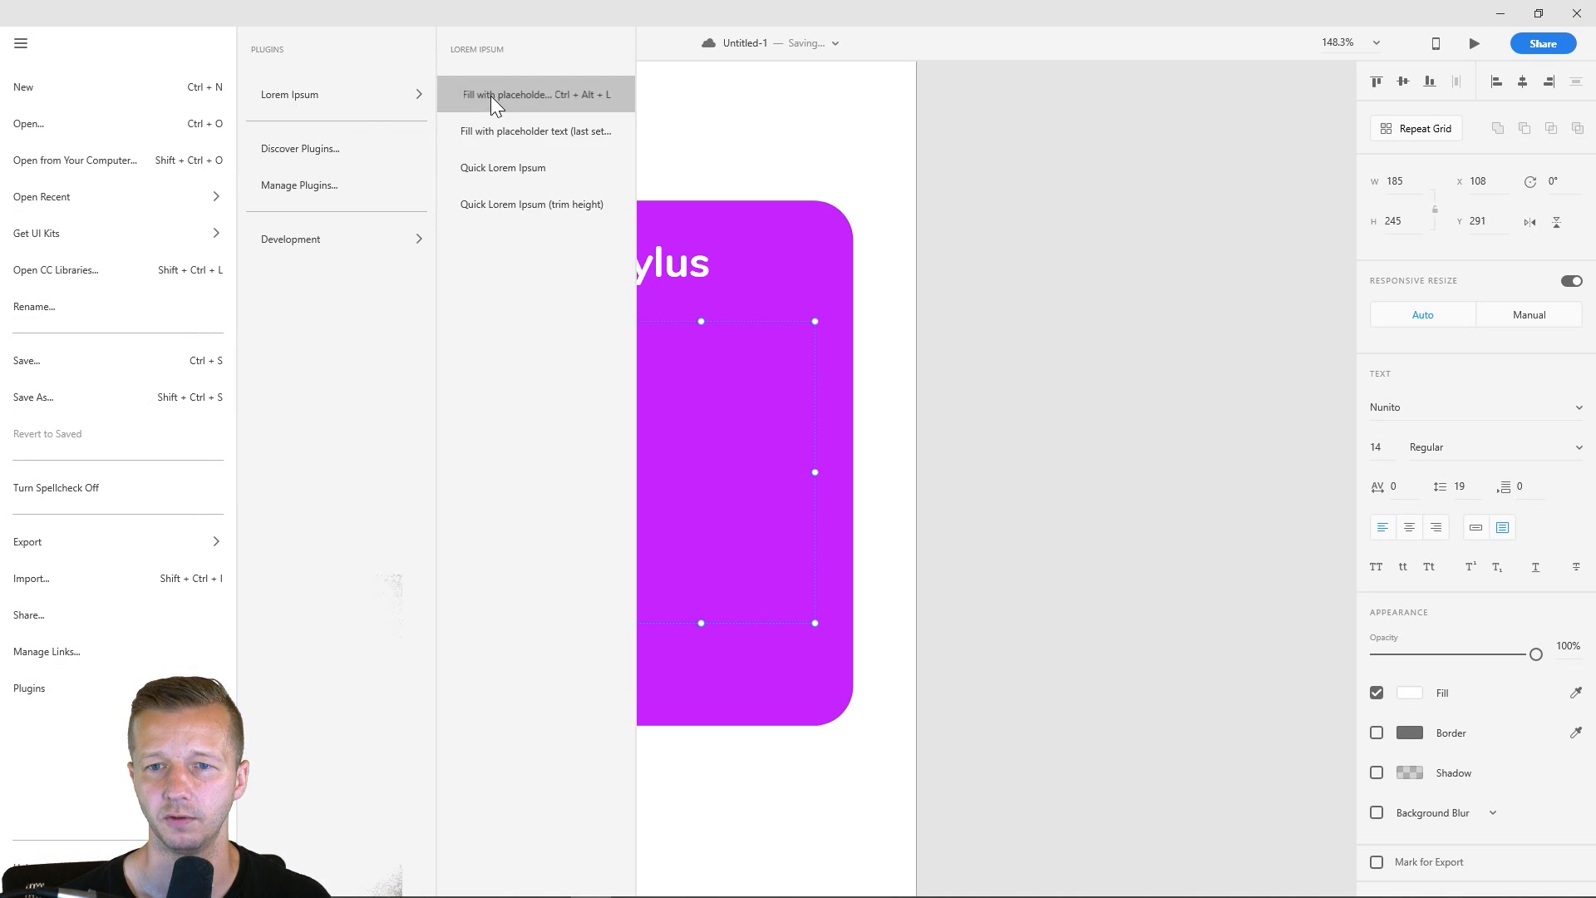
pyautogui.click(490, 97)
pyautogui.click(911, 568)
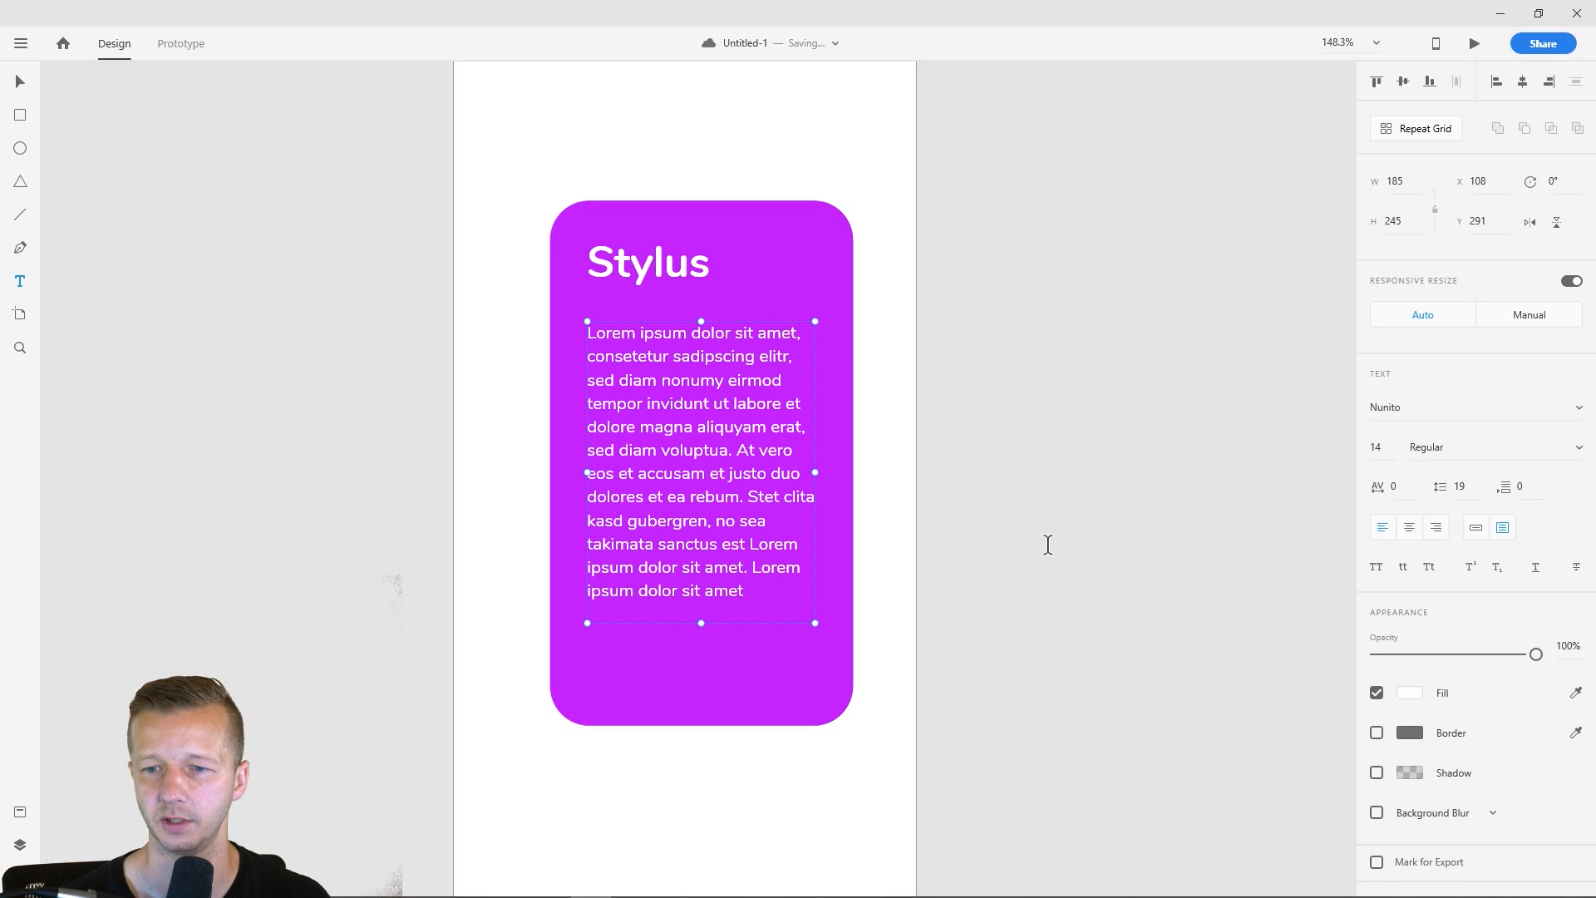
# - Move the lorem ipsum paragraph slightly up, closer to the "Stylus" heading
pyautogui.click(20, 80)
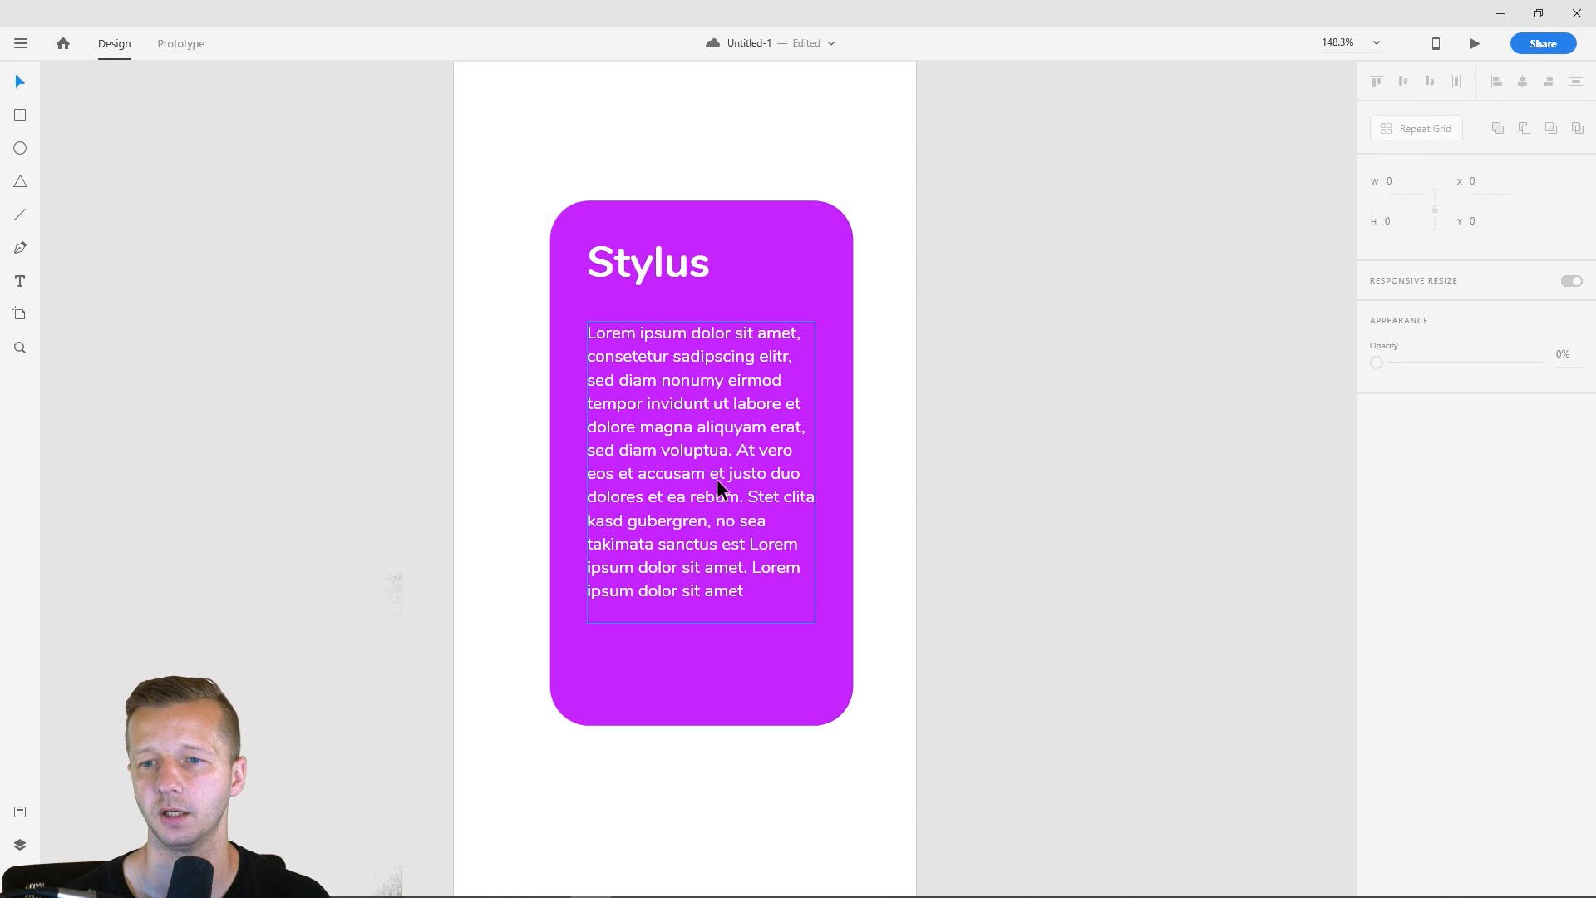
pyautogui.moveTo(695, 416); pyautogui.dragTo(695, 401)
pyautogui.click(898, 460)
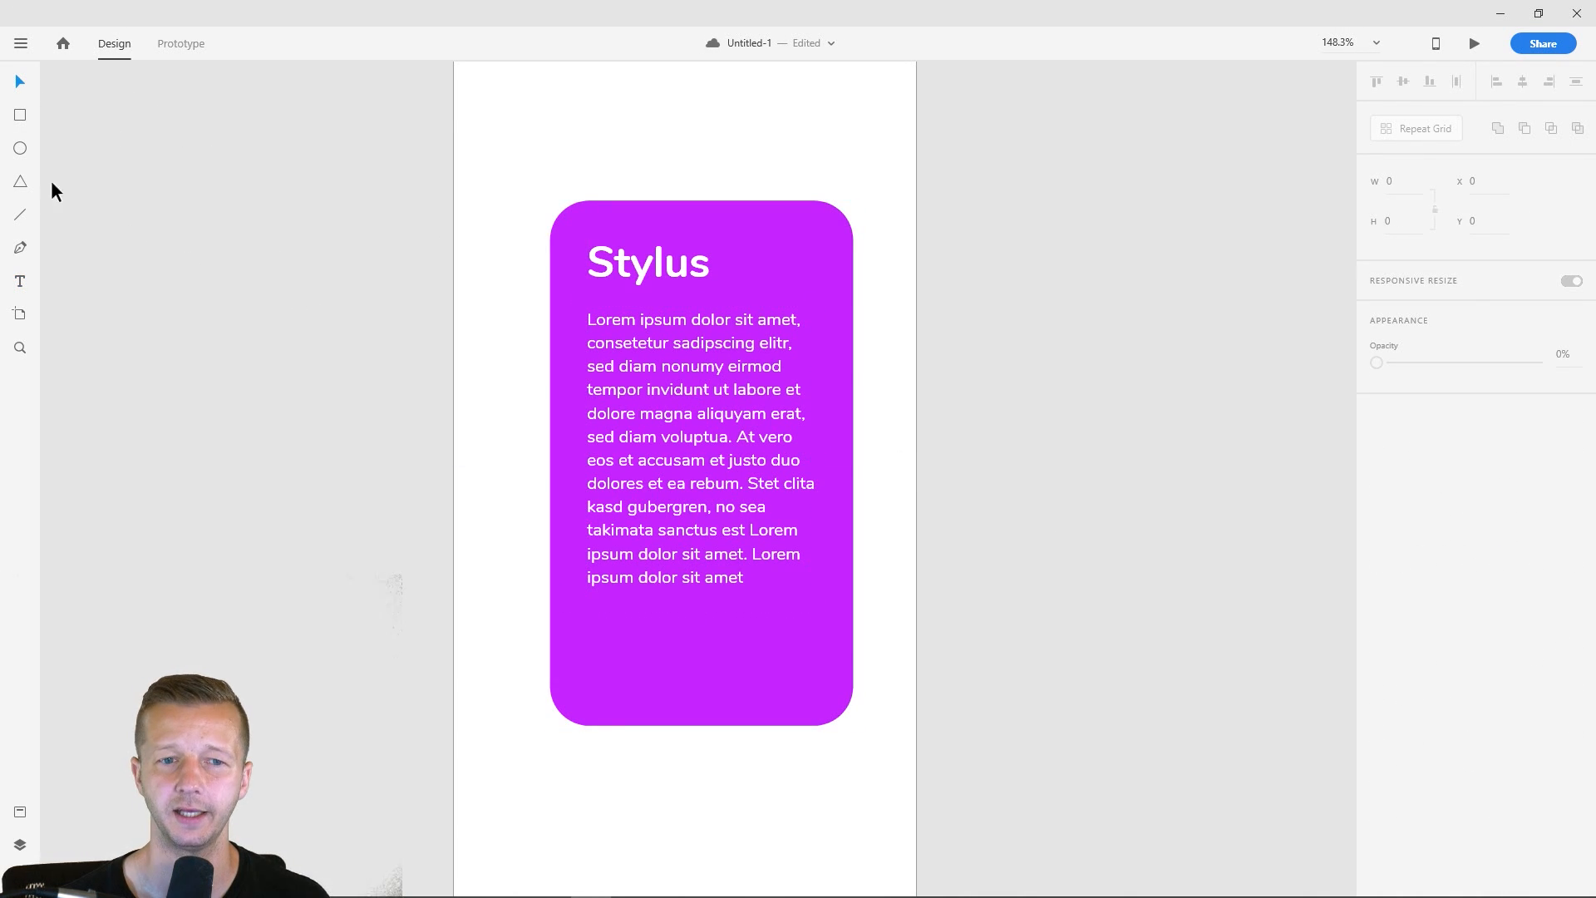
# - Draw a borderless white pill-shaped button about 185 × 44 with corner radius 22 below the paragraph, at about X 108, Y 541
pyautogui.click(20, 150)
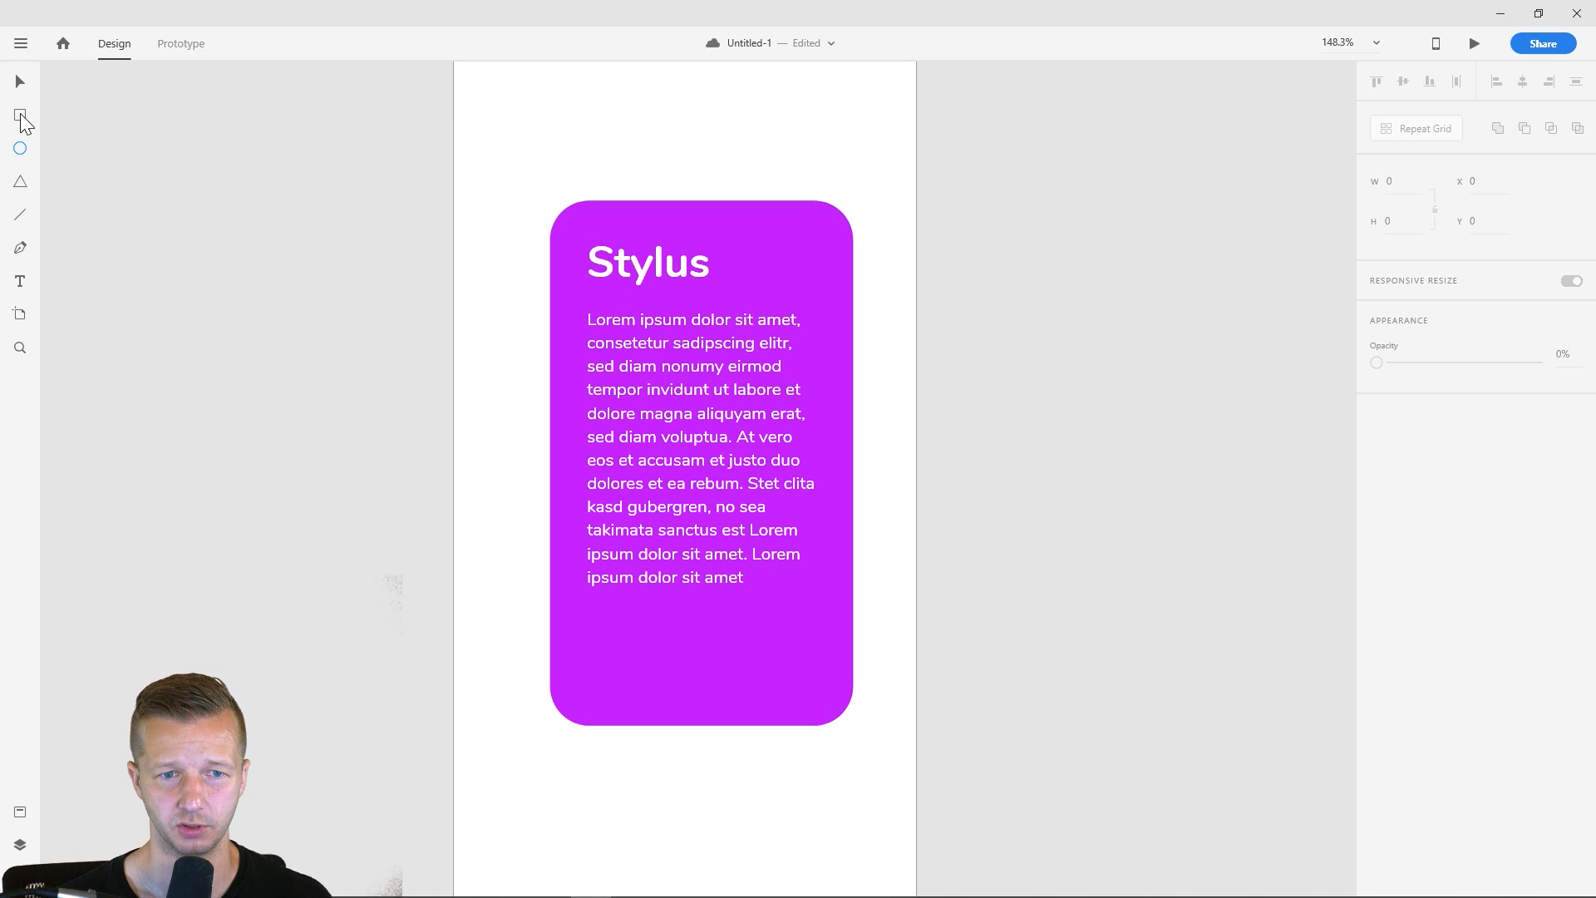
pyautogui.click(20, 114)
pyautogui.moveTo(587, 629)
pyautogui.mouseDown()
pyautogui.moveTo(819, 669)
pyautogui.moveTo(816, 687)
pyautogui.moveTo(797, 657)
pyautogui.mouseUp()
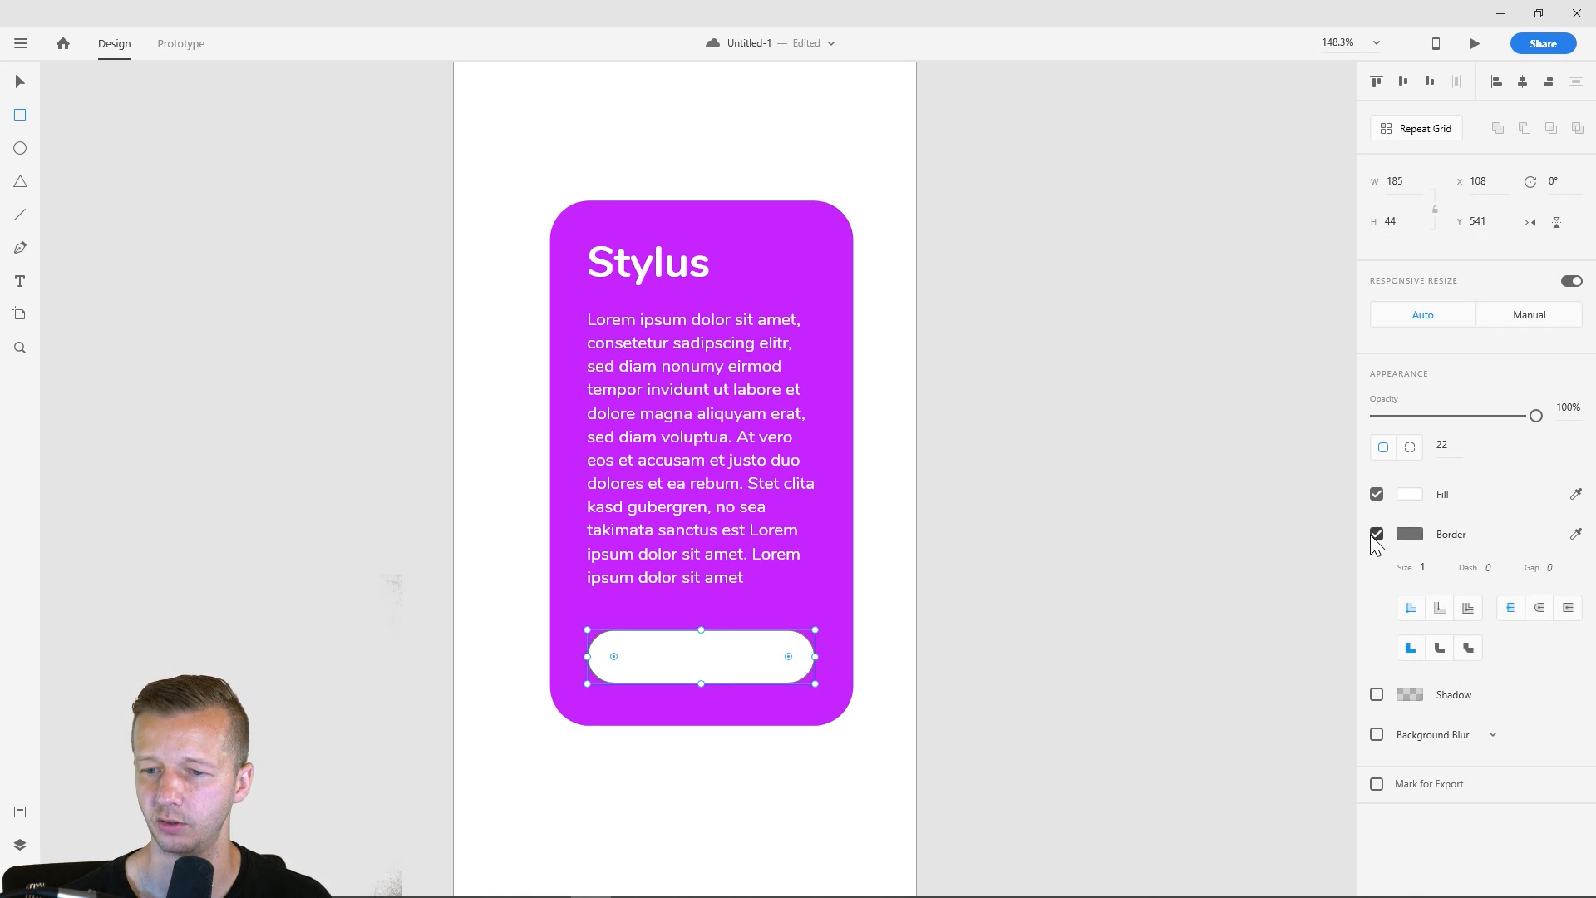
pyautogui.click(1376, 534)
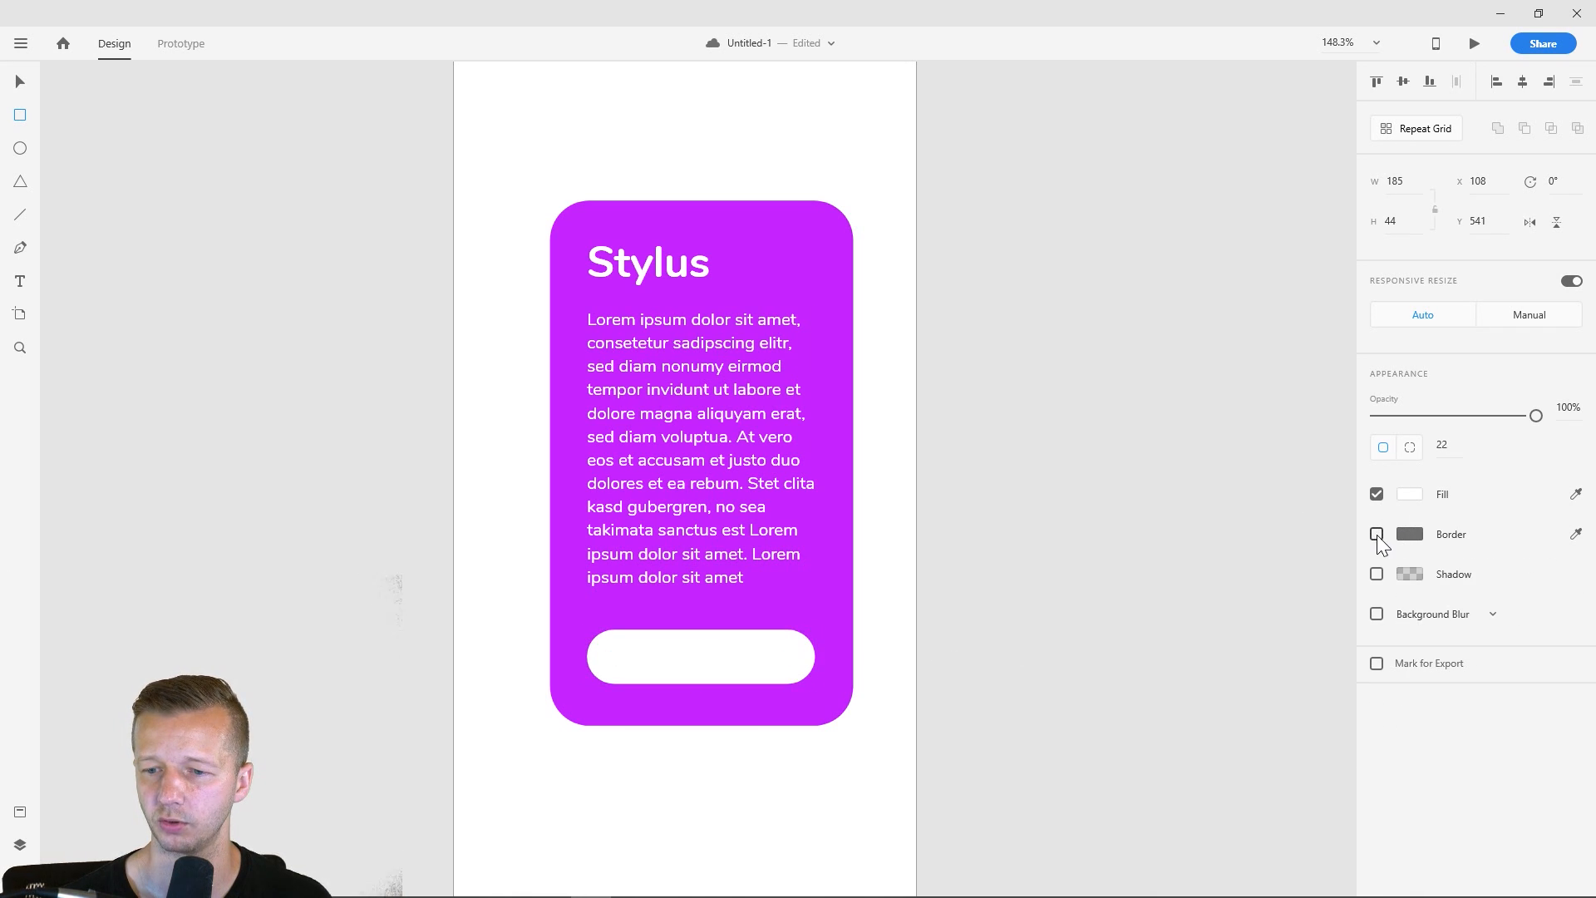
pyautogui.click(20, 80)
pyautogui.click(485, 577)
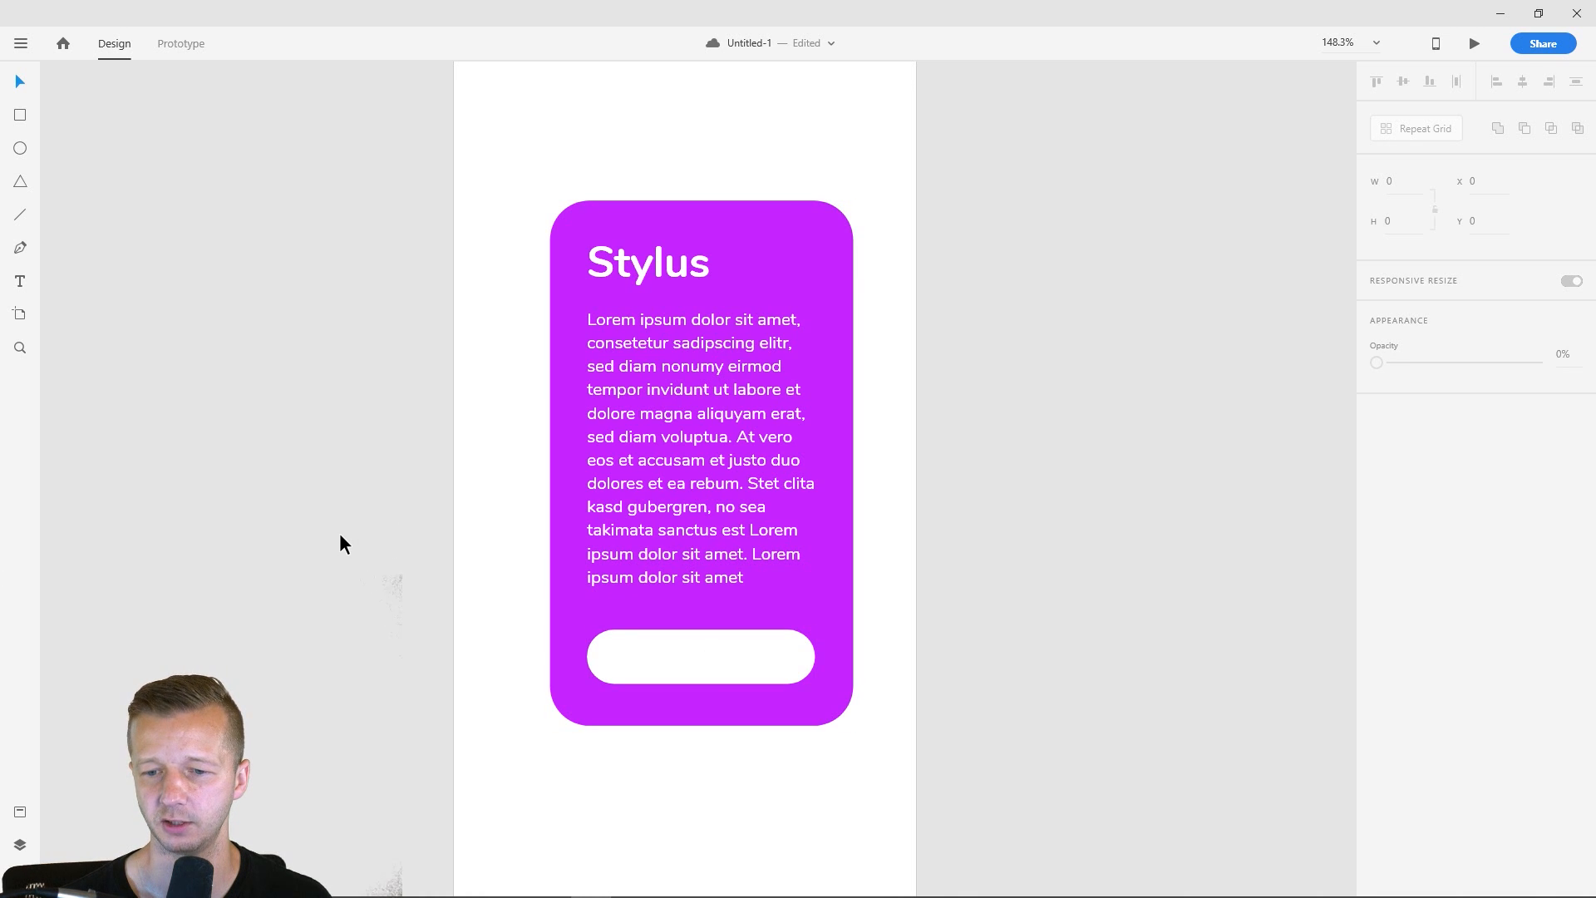
# - Add a centre-aligned area text "Continue" of about 185 × 33 over the white button
pyautogui.scroll(3, 764, 685)
pyautogui.moveTo(724, 655); pyautogui.dragTo(795, 513)
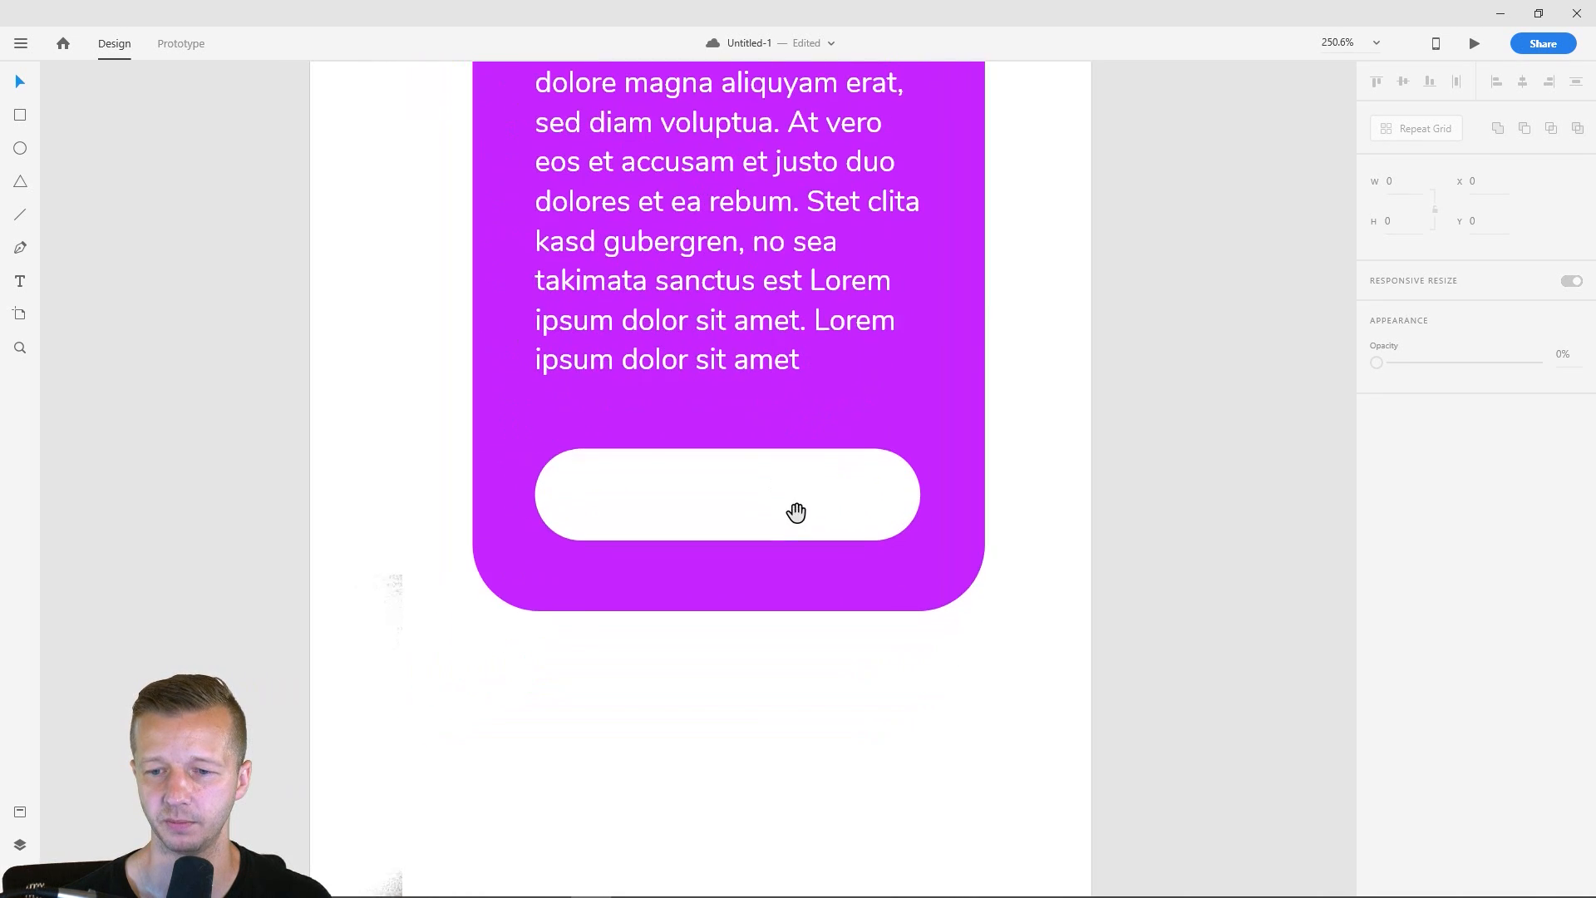
pyautogui.click(19, 281)
pyautogui.moveTo(535, 463); pyautogui.dragTo(919, 531)
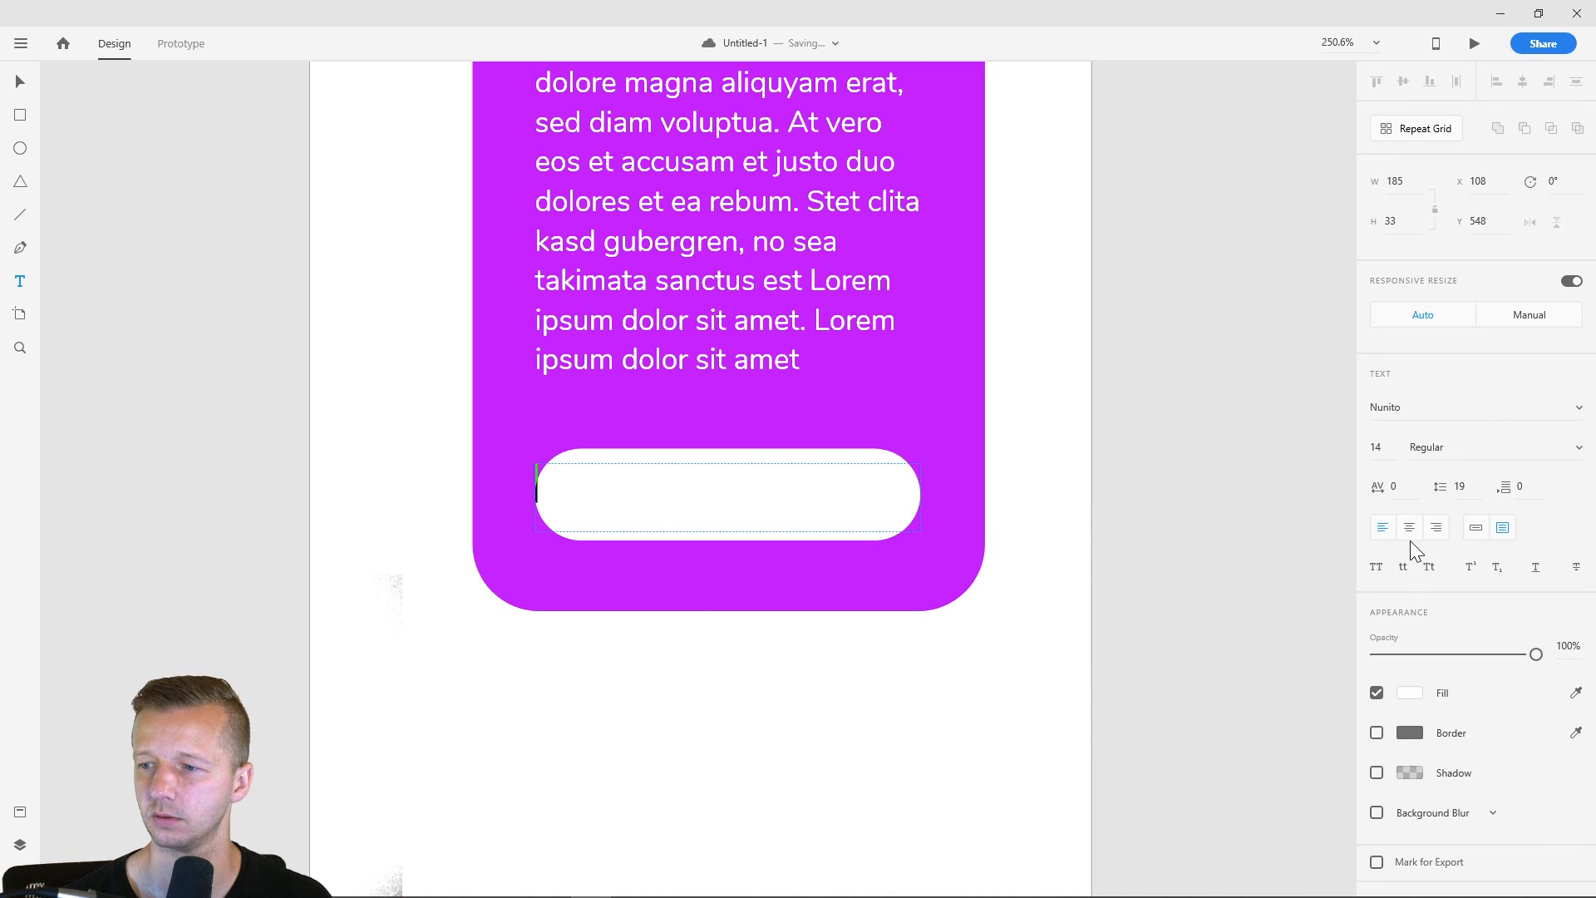
pyautogui.write('Continue')
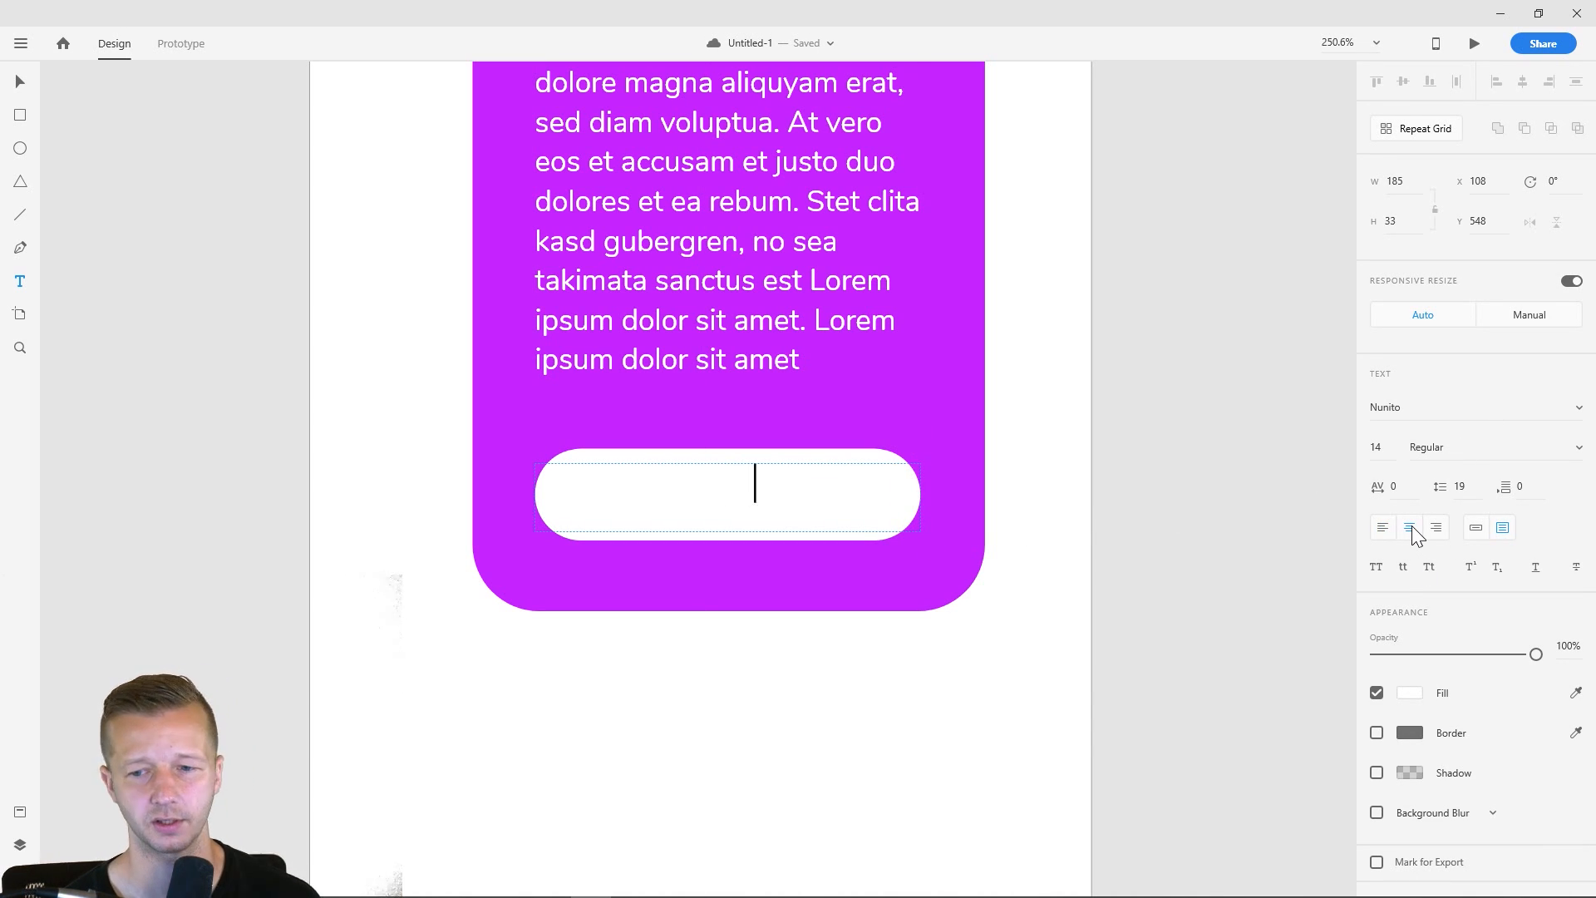
pyautogui.press('Escape')
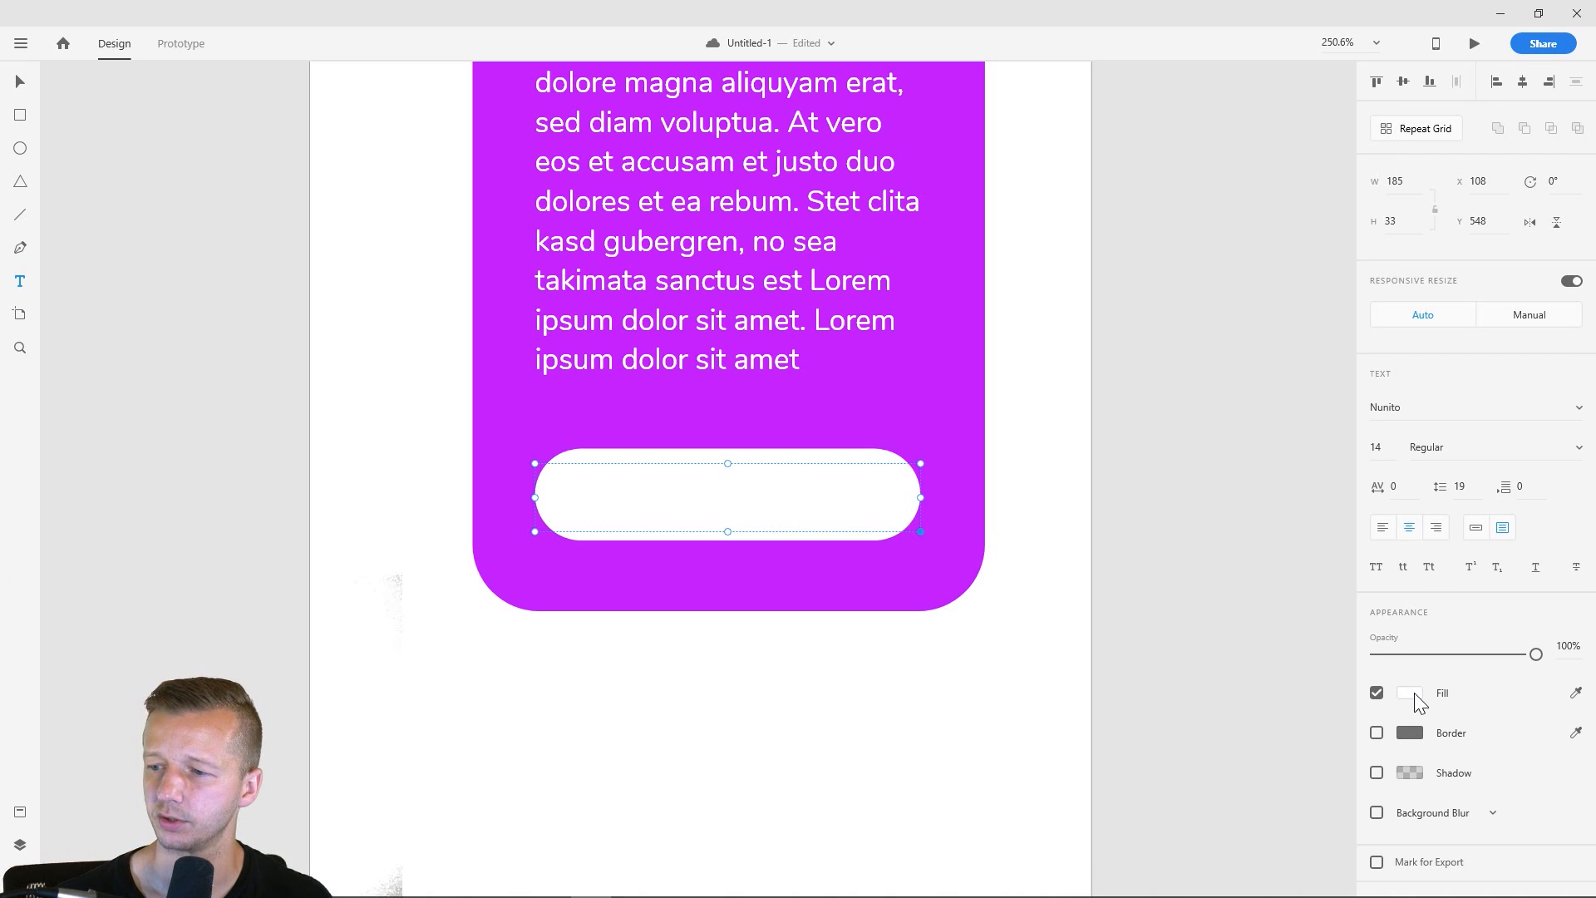
# - Set the fill of the "Continue" text to black
pyautogui.click(1411, 692)
pyautogui.moveTo(1210, 684)
pyautogui.mouseDown()
pyautogui.moveTo(1200, 725)
pyautogui.moveTo(1130, 756)
pyautogui.mouseUp()
pyautogui.click(20, 83)
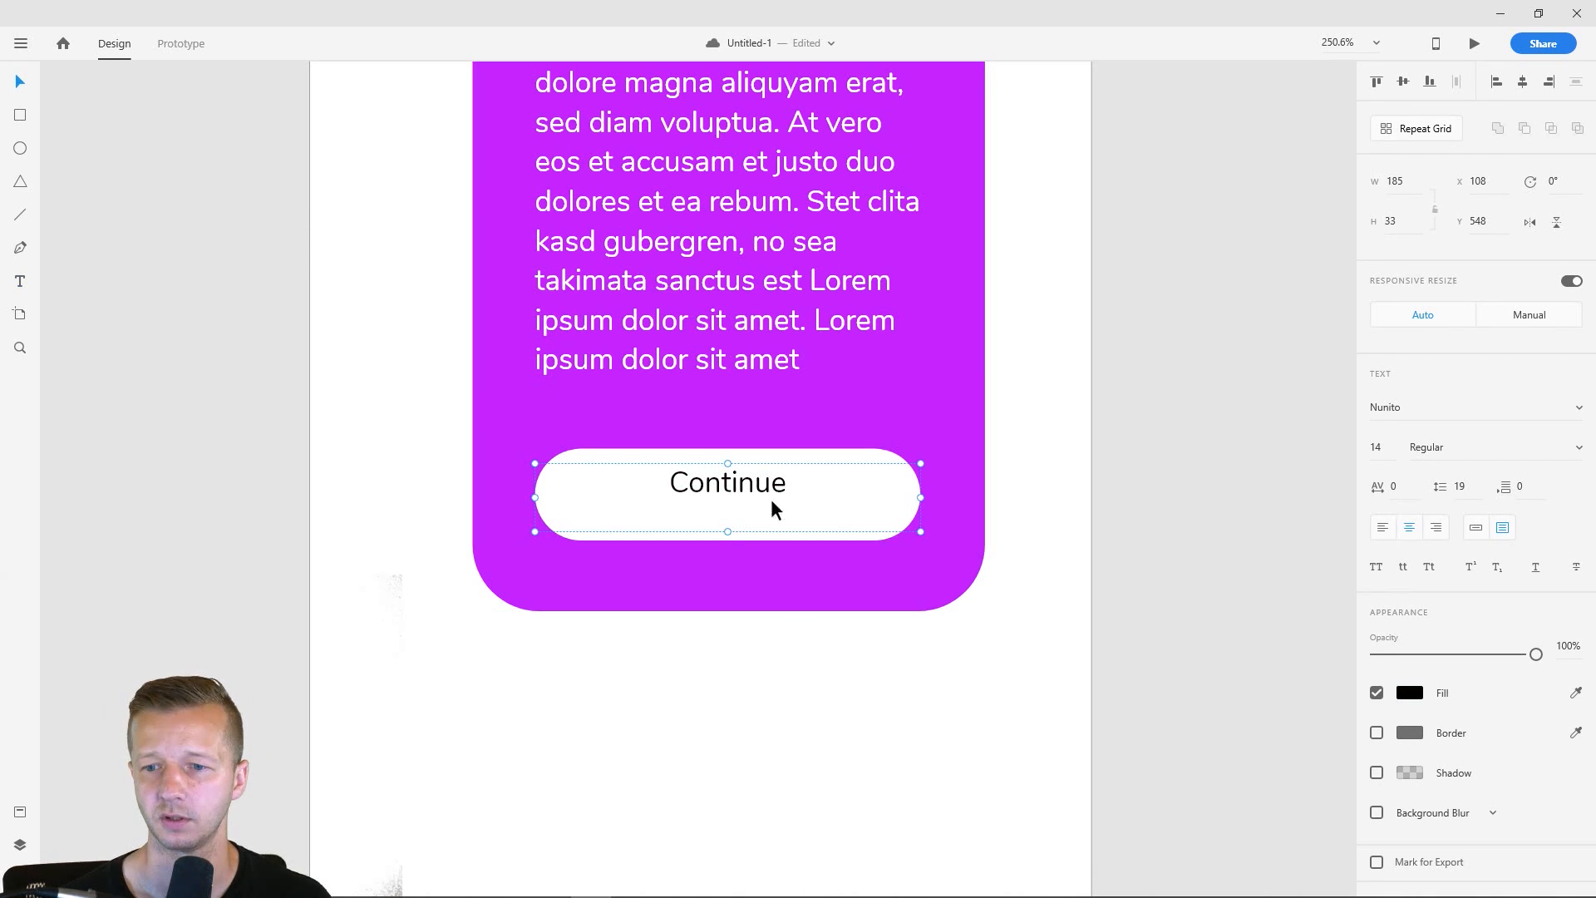
# - Set the "Continue" text size to 17, then reduce its text box's height and centre it vertically in the button
pyautogui.click(1380, 442)
pyautogui.press('Up')
pyautogui.press('Up')
pyautogui.press('Up')
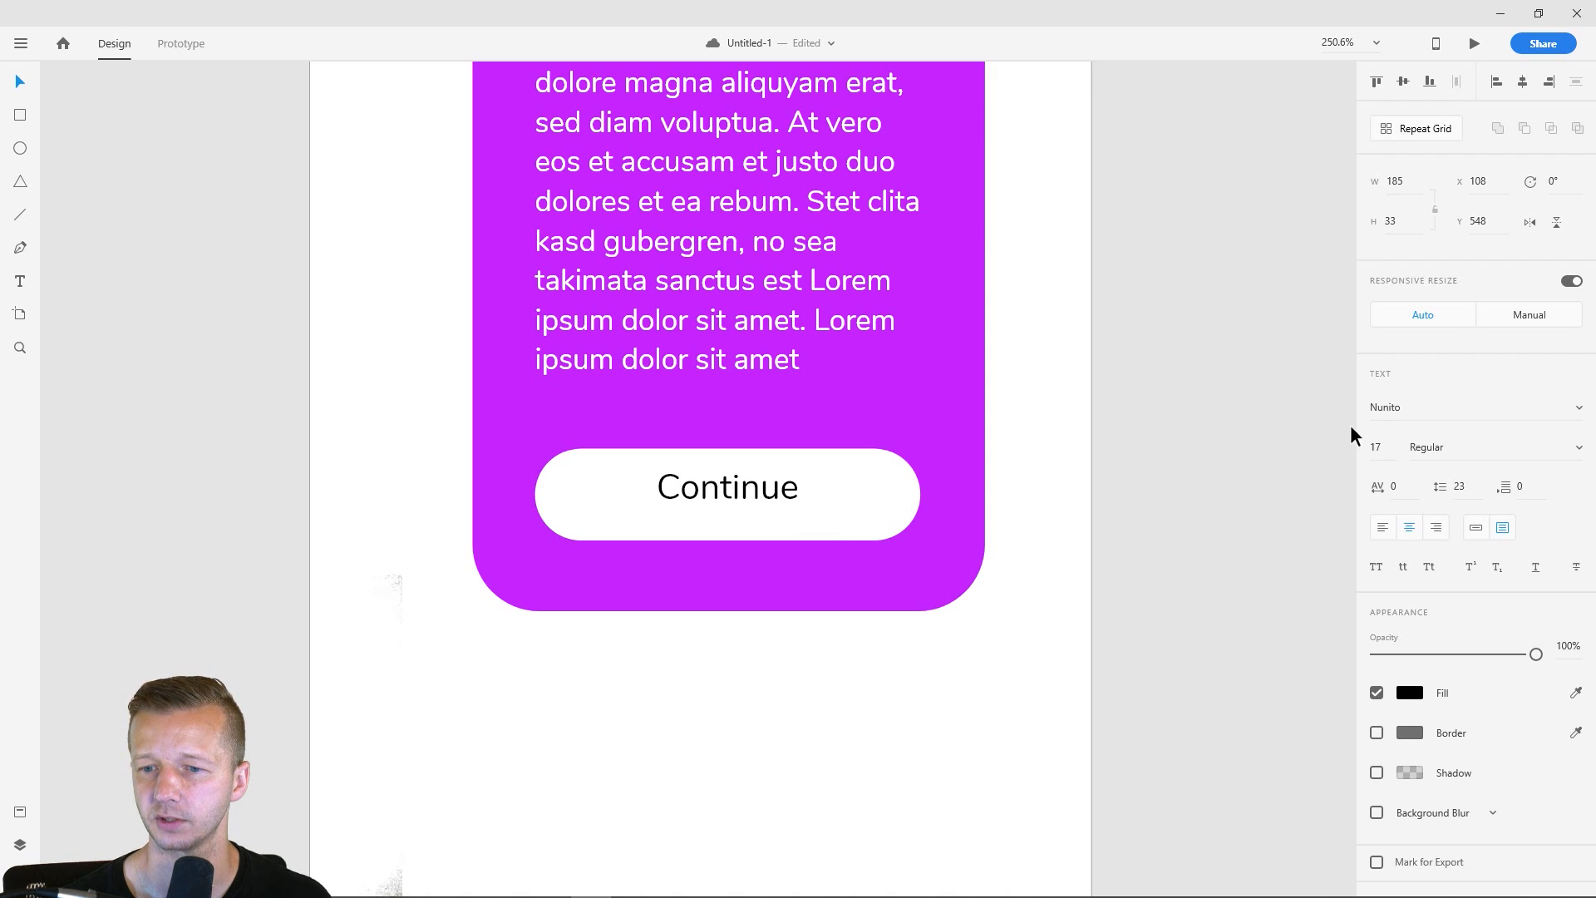
pyautogui.moveTo(728, 532); pyautogui.dragTo(740, 493)
pyautogui.click(1209, 442)
# - Select all the card elements, enlarge them together slightly, and centre the card on the artboard
pyautogui.scroll(-5, 1147, 337)
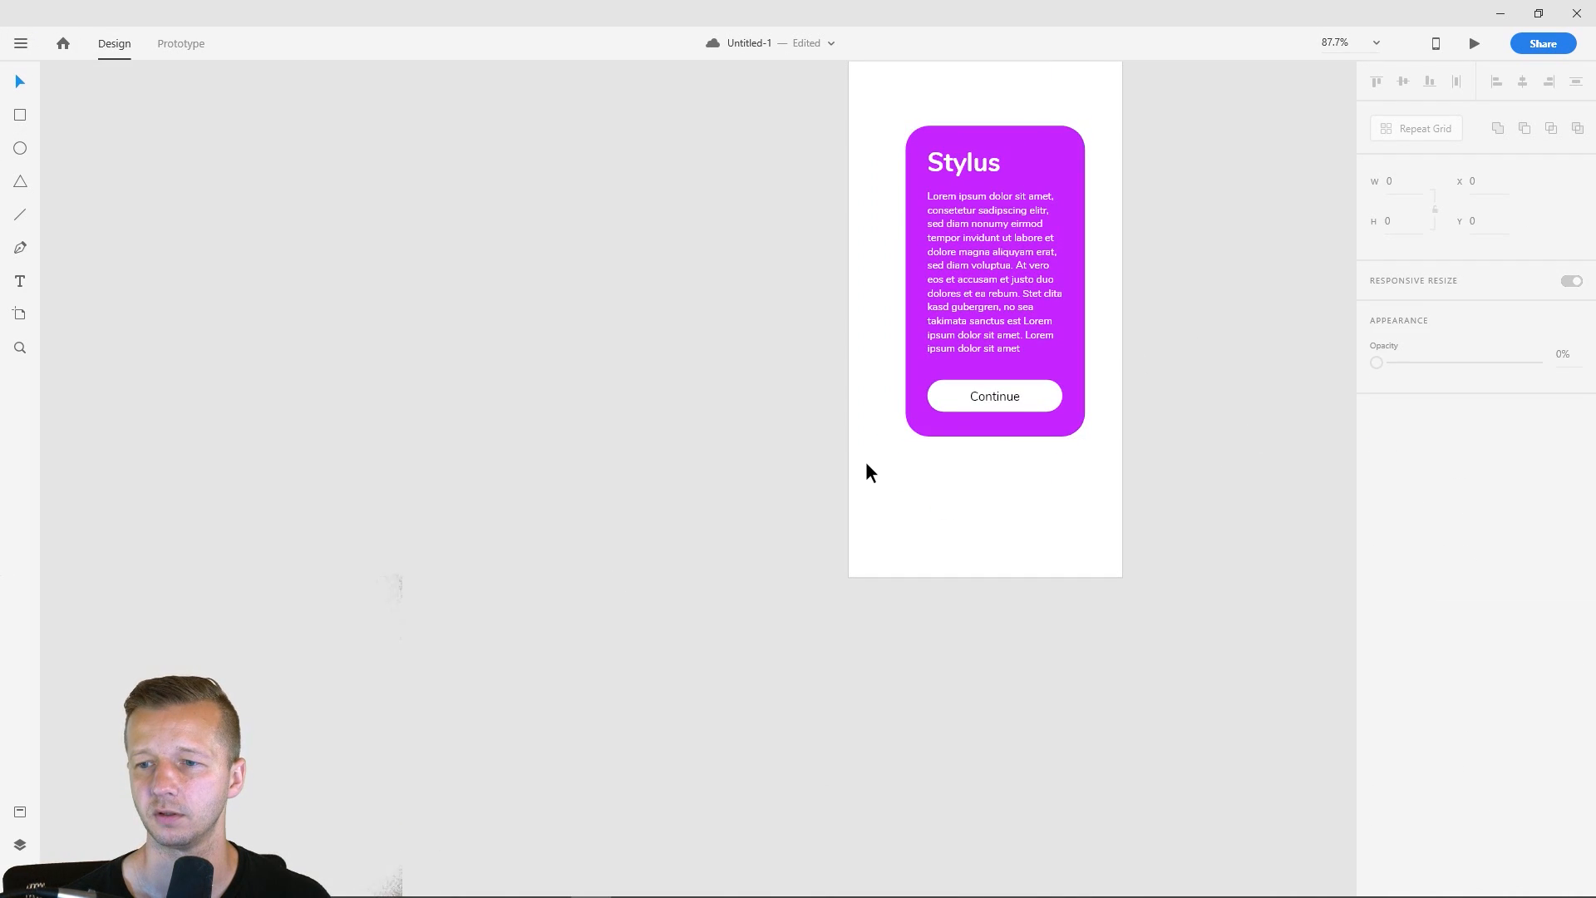
pyautogui.moveTo(1115, 371); pyautogui.dragTo(650, 484)
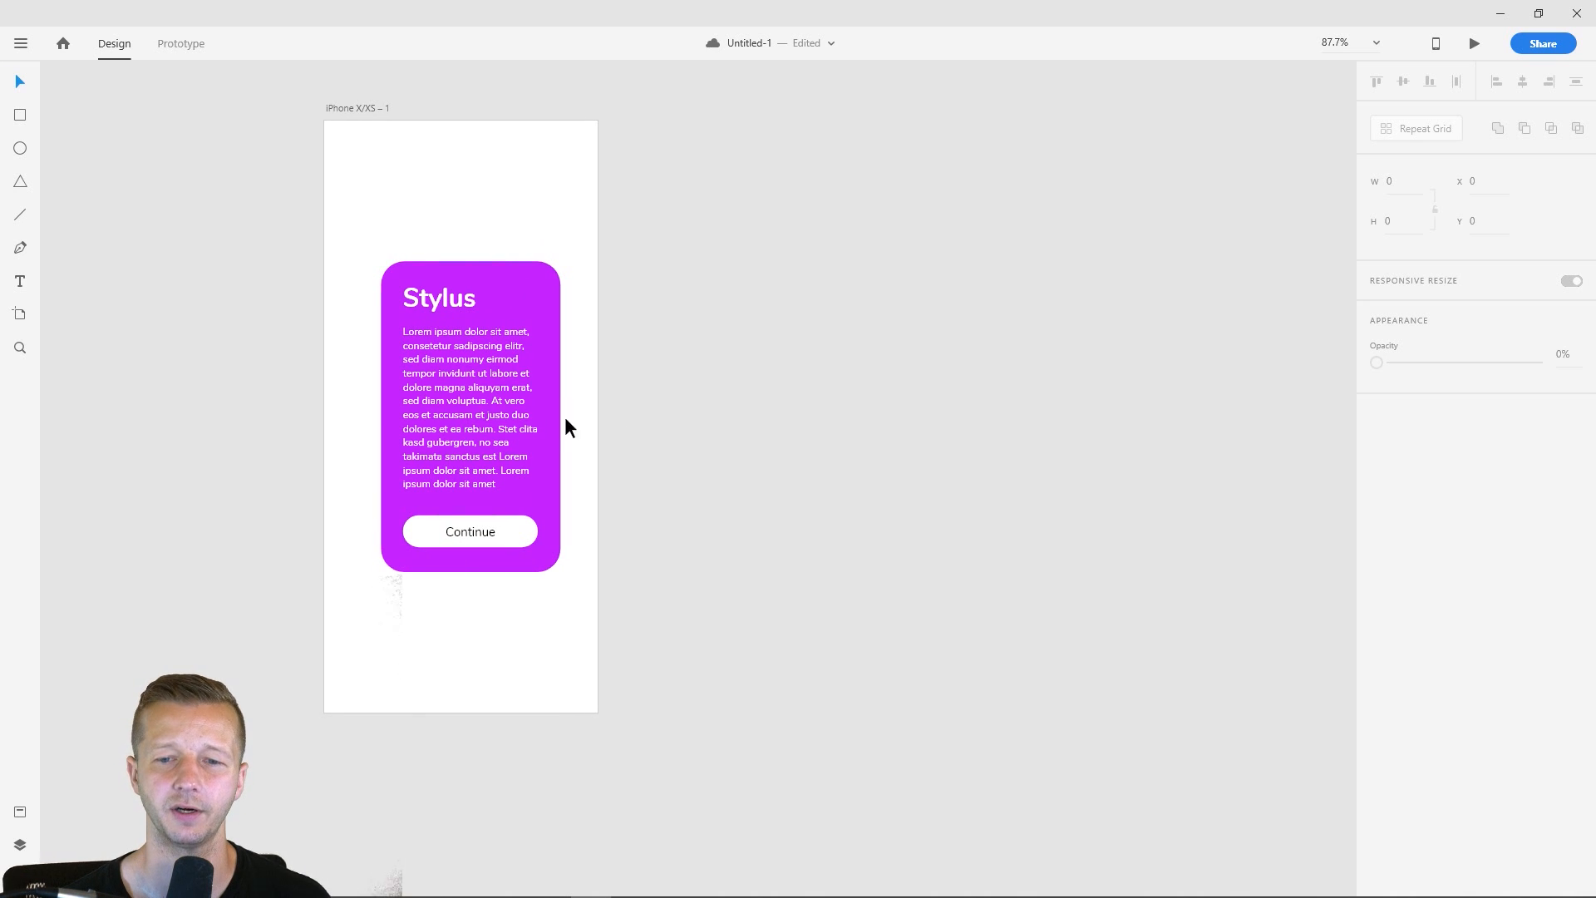
pyautogui.click(490, 437)
pyautogui.click(694, 423)
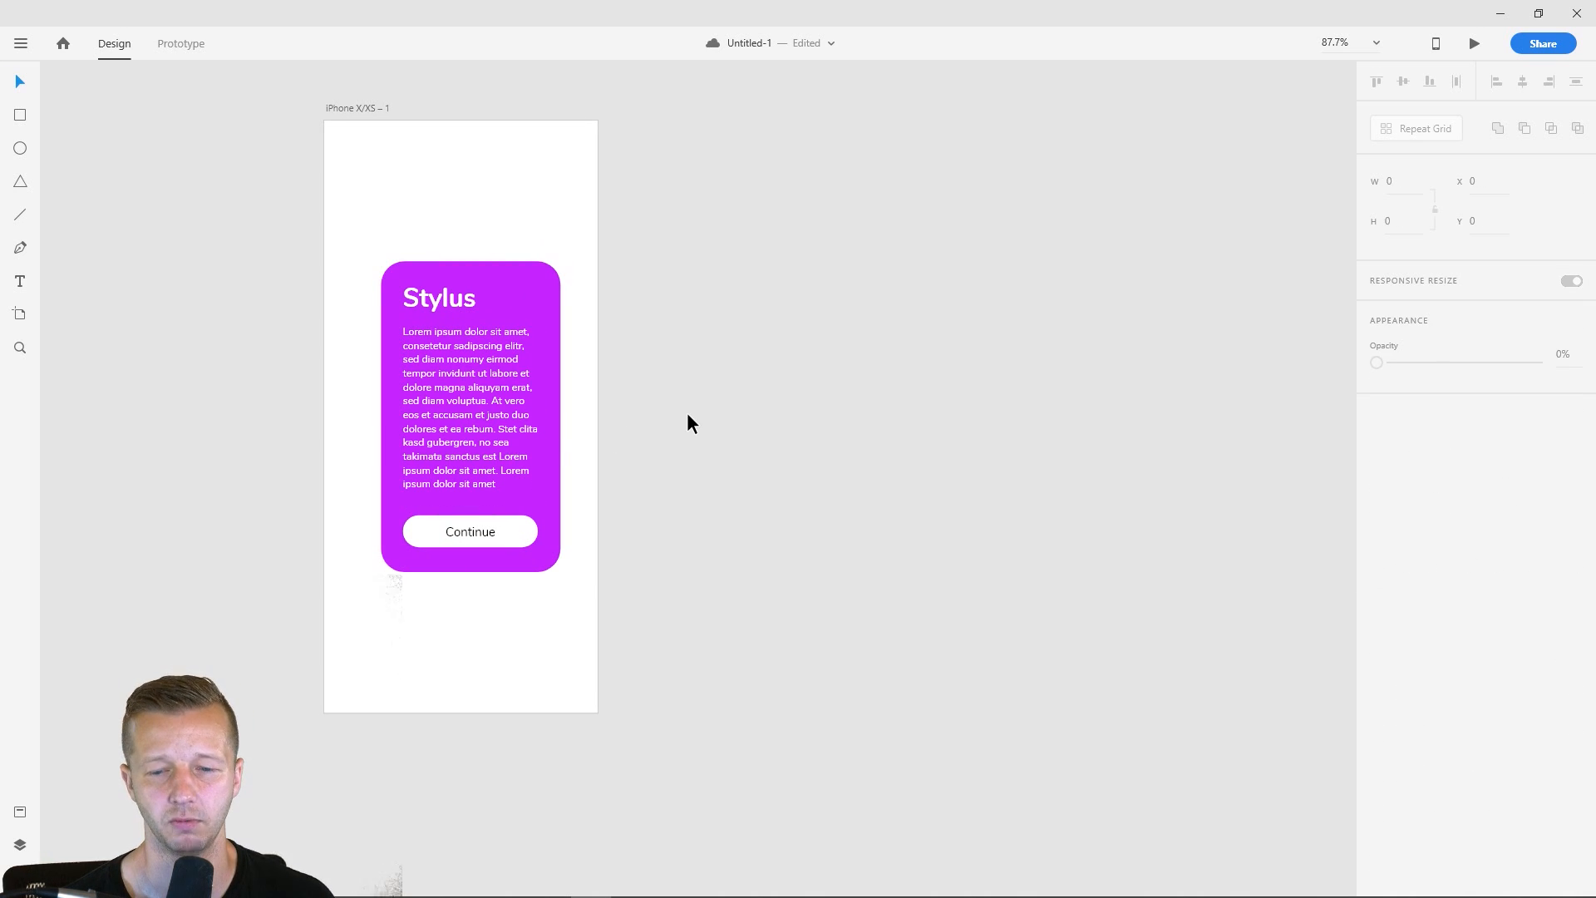
pyautogui.moveTo(351, 233); pyautogui.dragTo(643, 681)
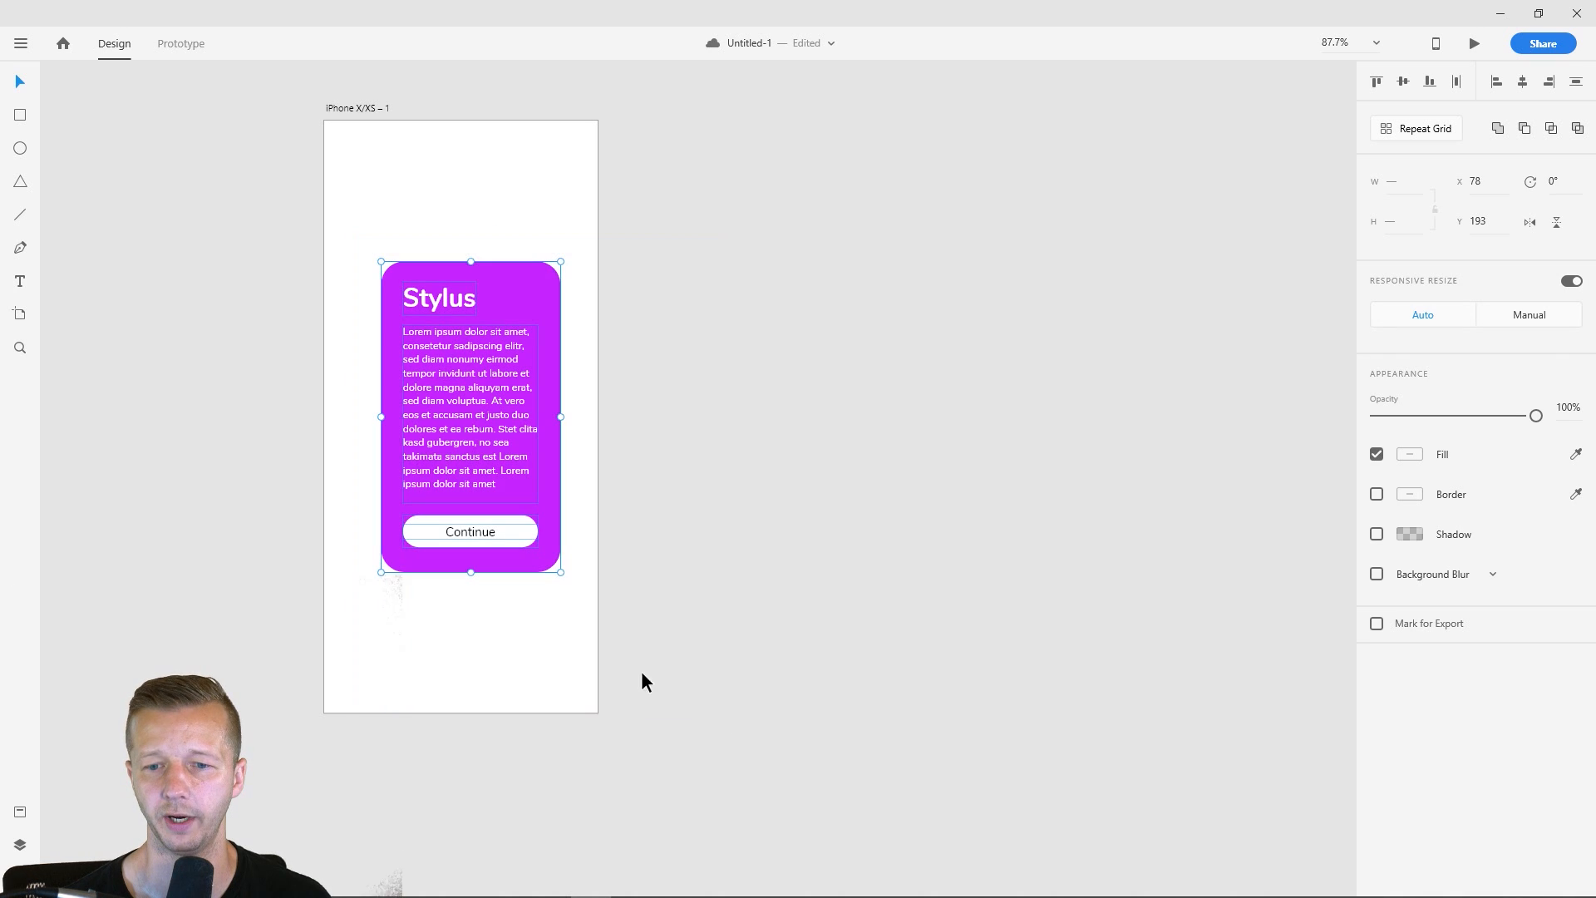
pyautogui.moveTo(562, 572); pyautogui.dragTo(570, 585)
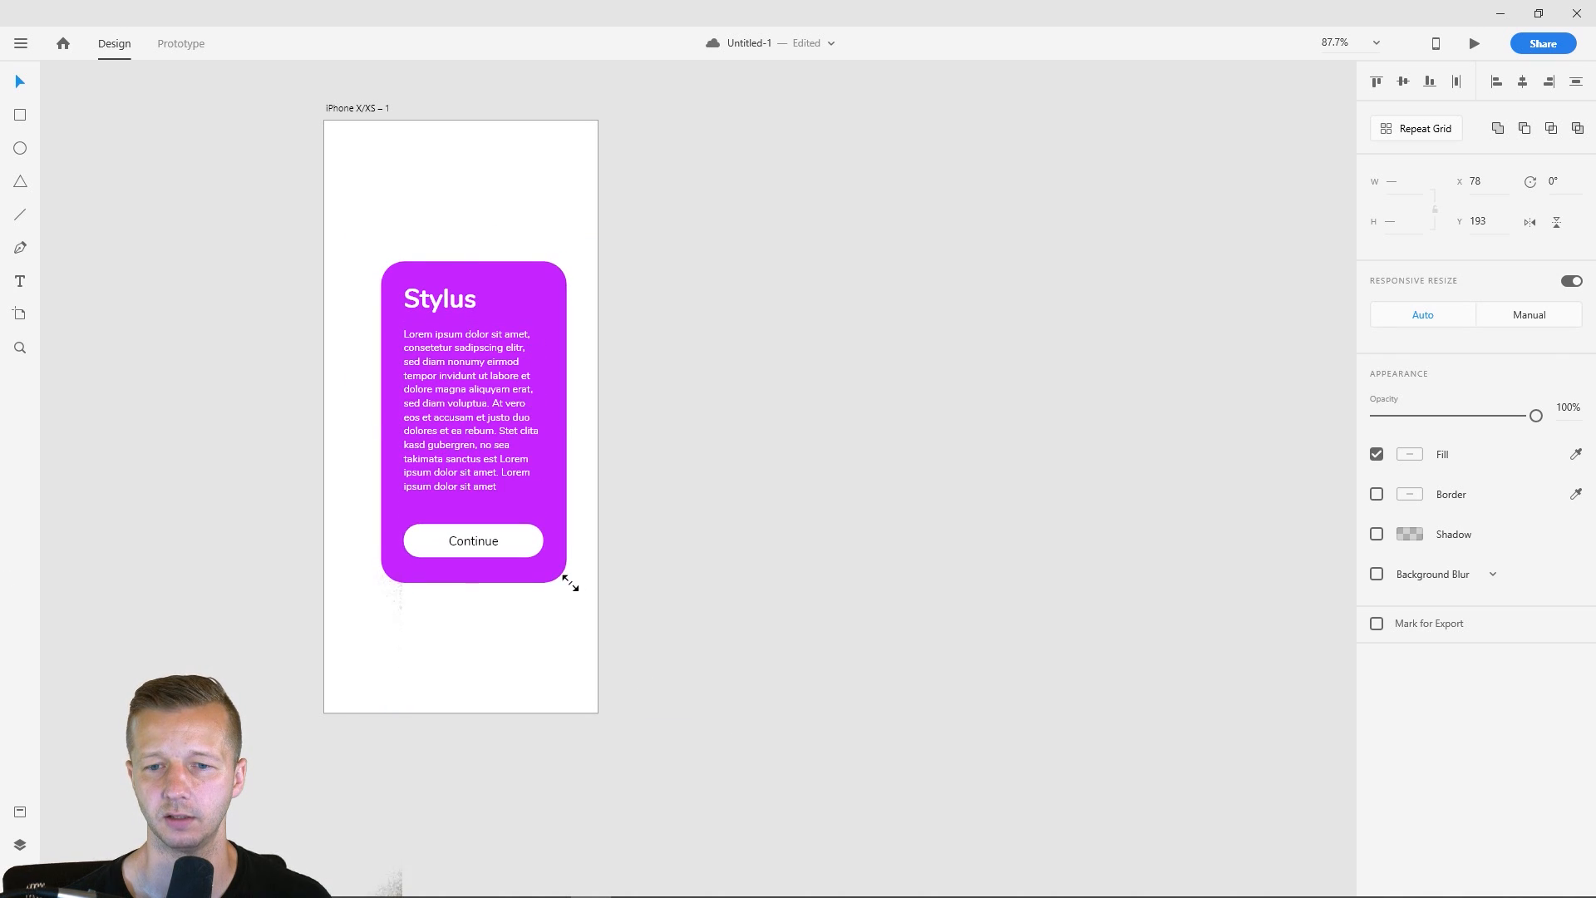
pyautogui.moveTo(492, 441); pyautogui.dragTo(480, 433)
pyautogui.click(688, 366)
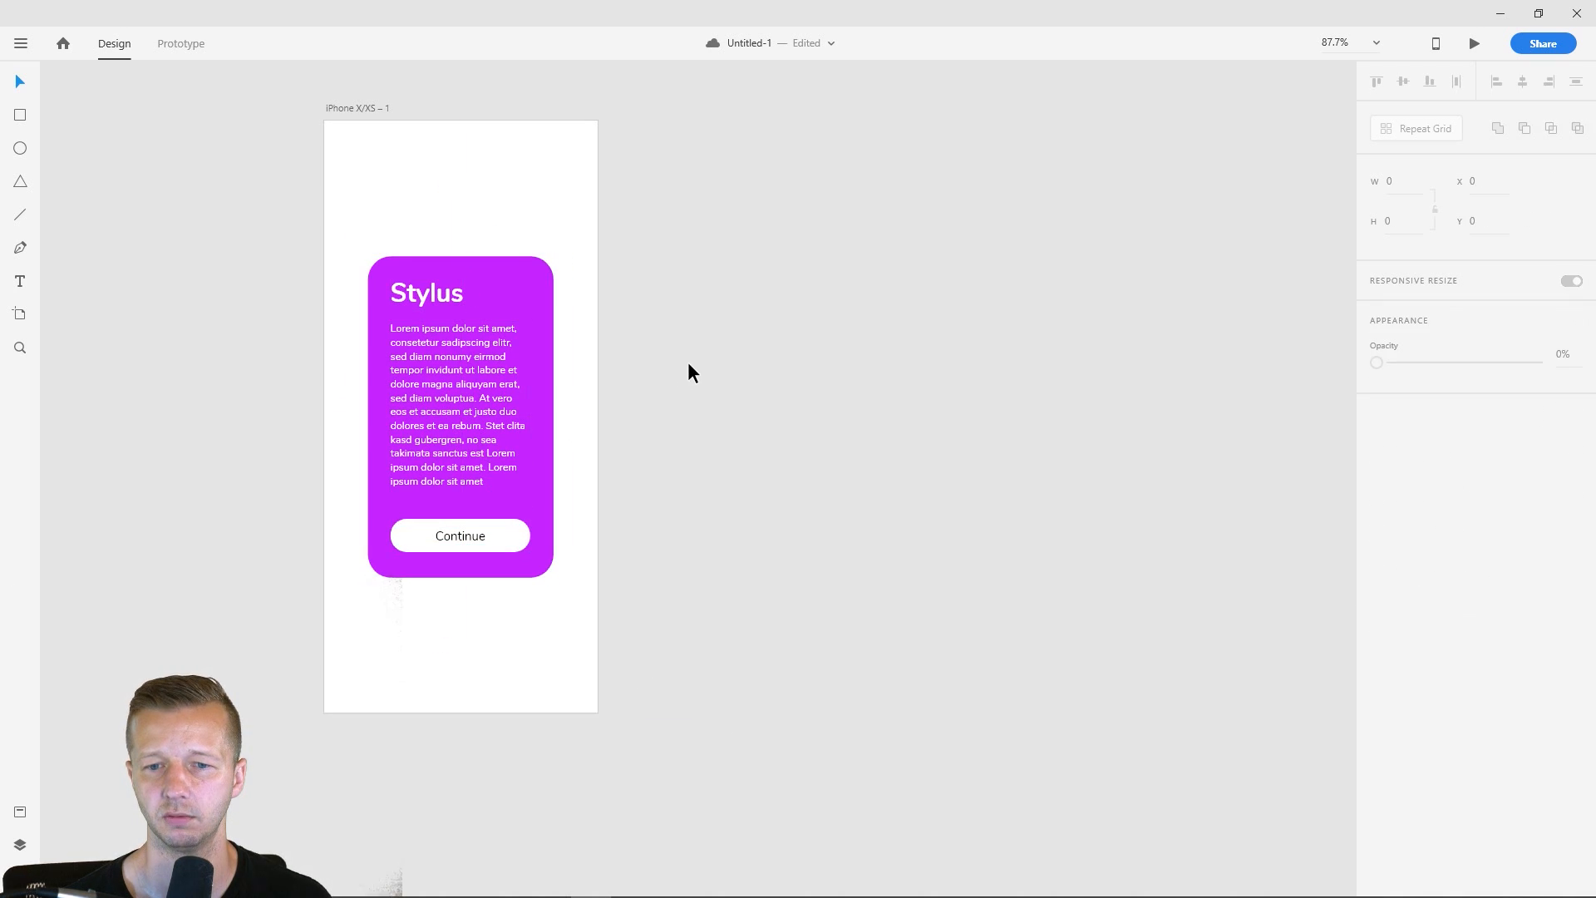
# - Select all the card elements and move the card straight down on the artboard to Y 253
pyautogui.moveTo(325, 249); pyautogui.dragTo(568, 249)
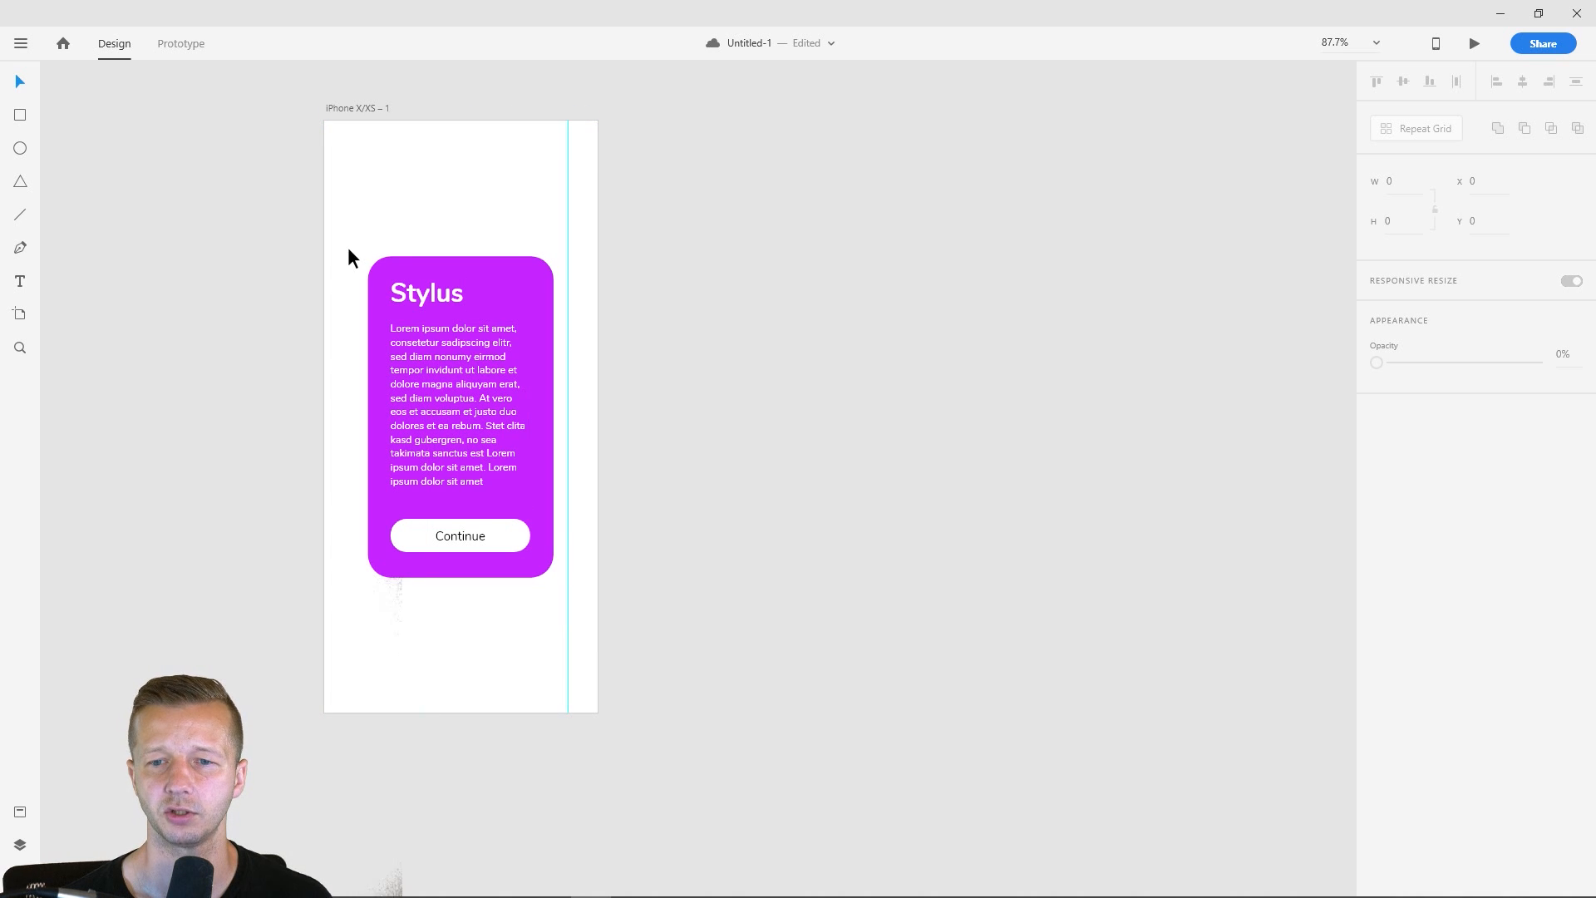
pyautogui.moveTo(356, 222); pyautogui.dragTo(559, 586)
pyautogui.moveTo(506, 385); pyautogui.dragTo(506, 433)
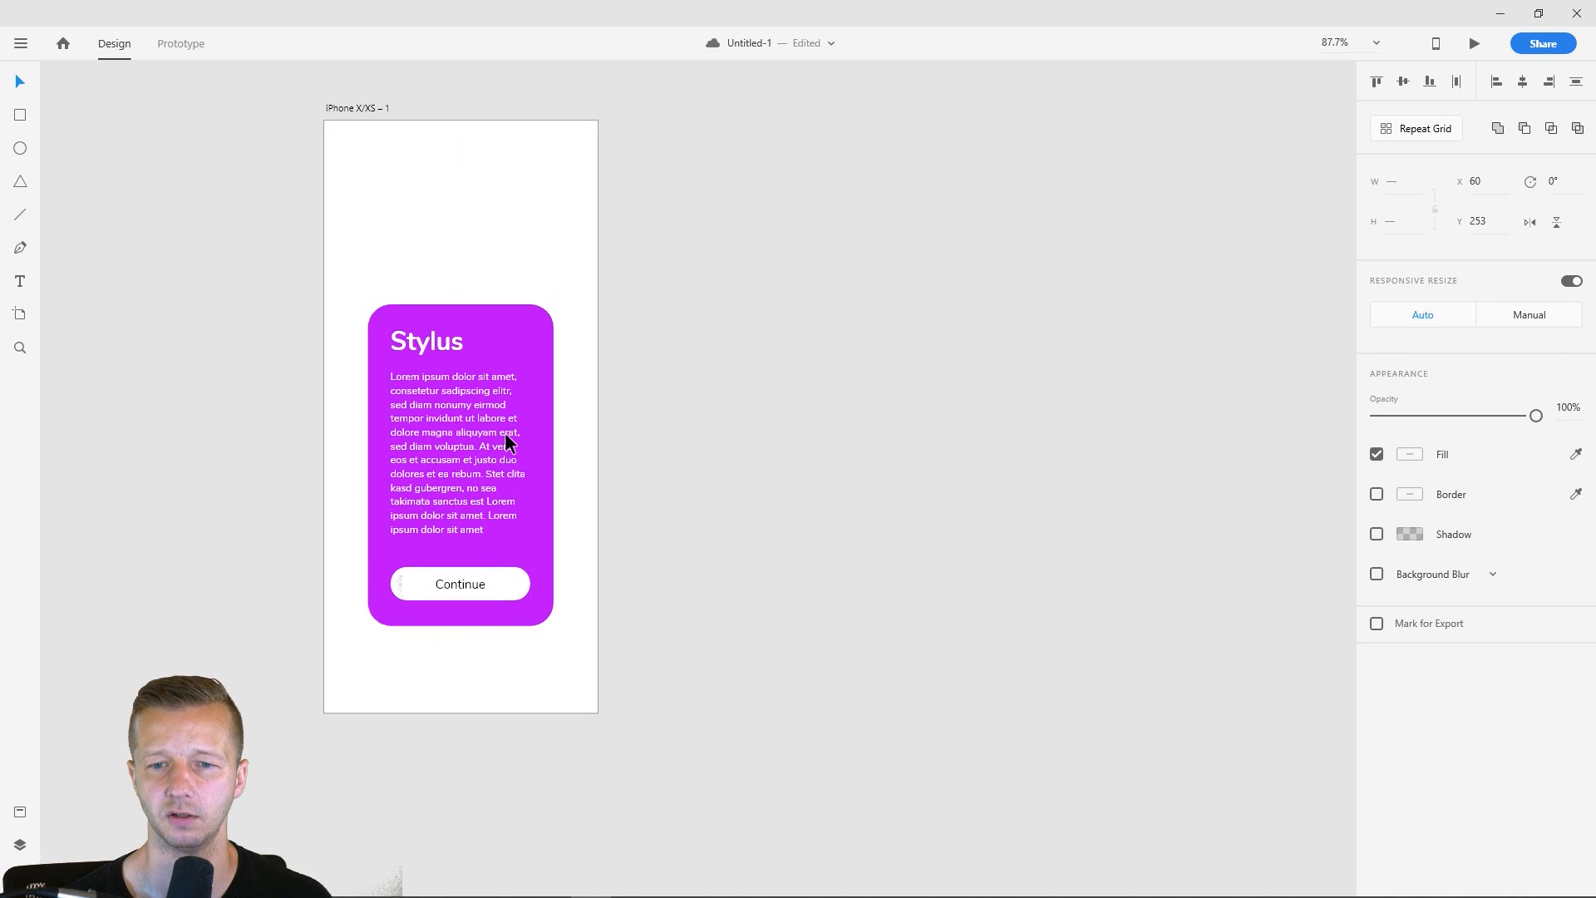
pyautogui.click(653, 369)
# - Add a left-aligned "Drop shadows" text above the card and align its left edge with the card at X 60
pyautogui.click(38, 282)
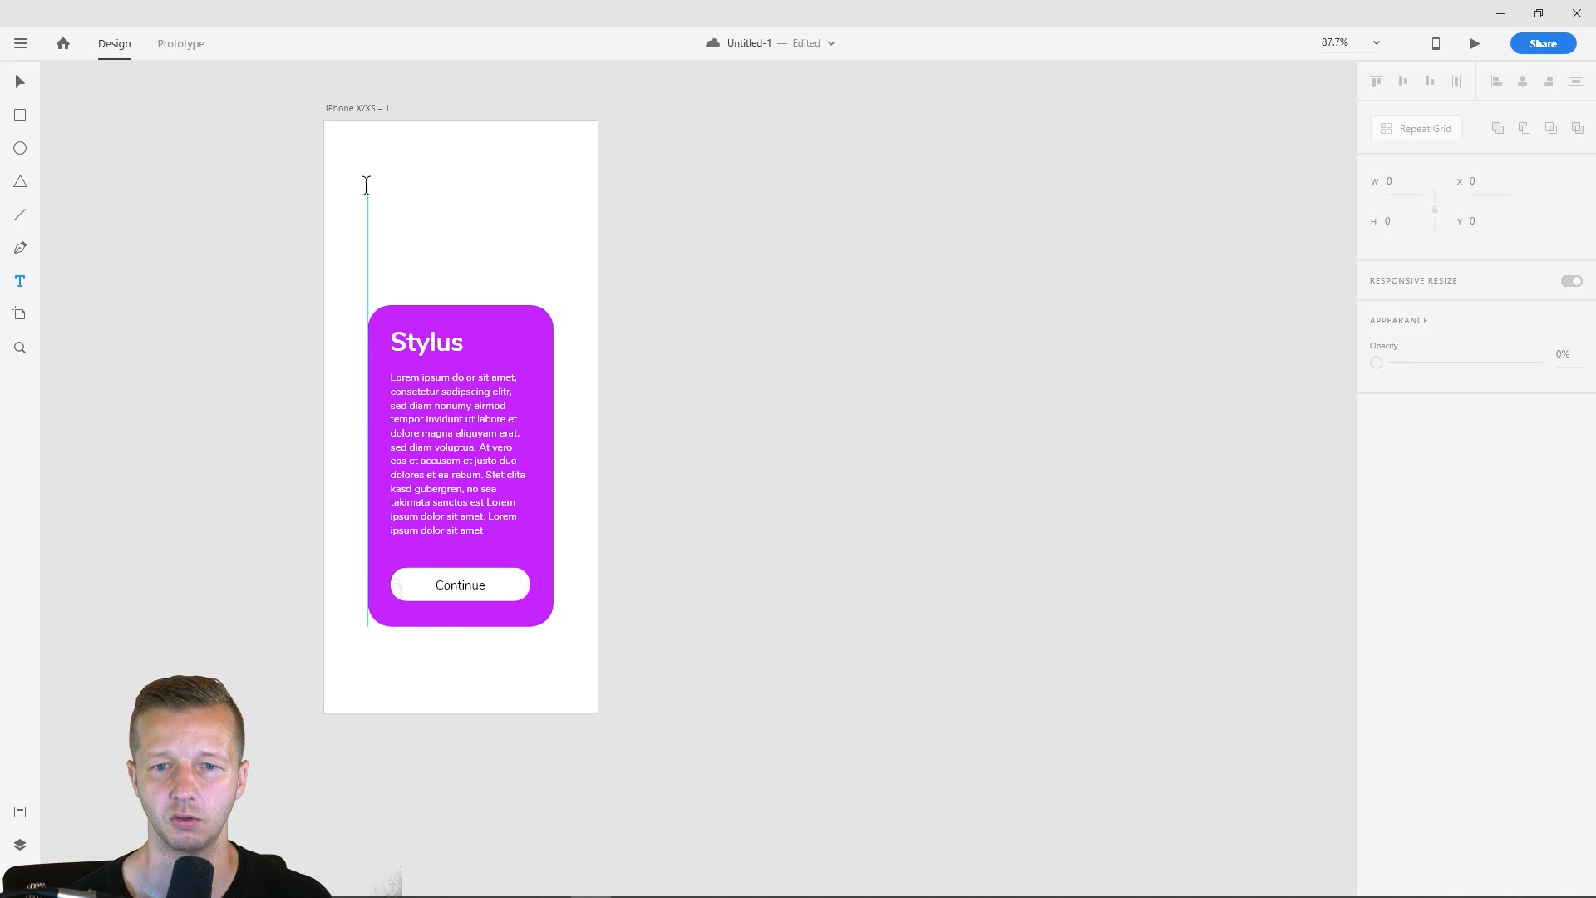
pyautogui.click(367, 177)
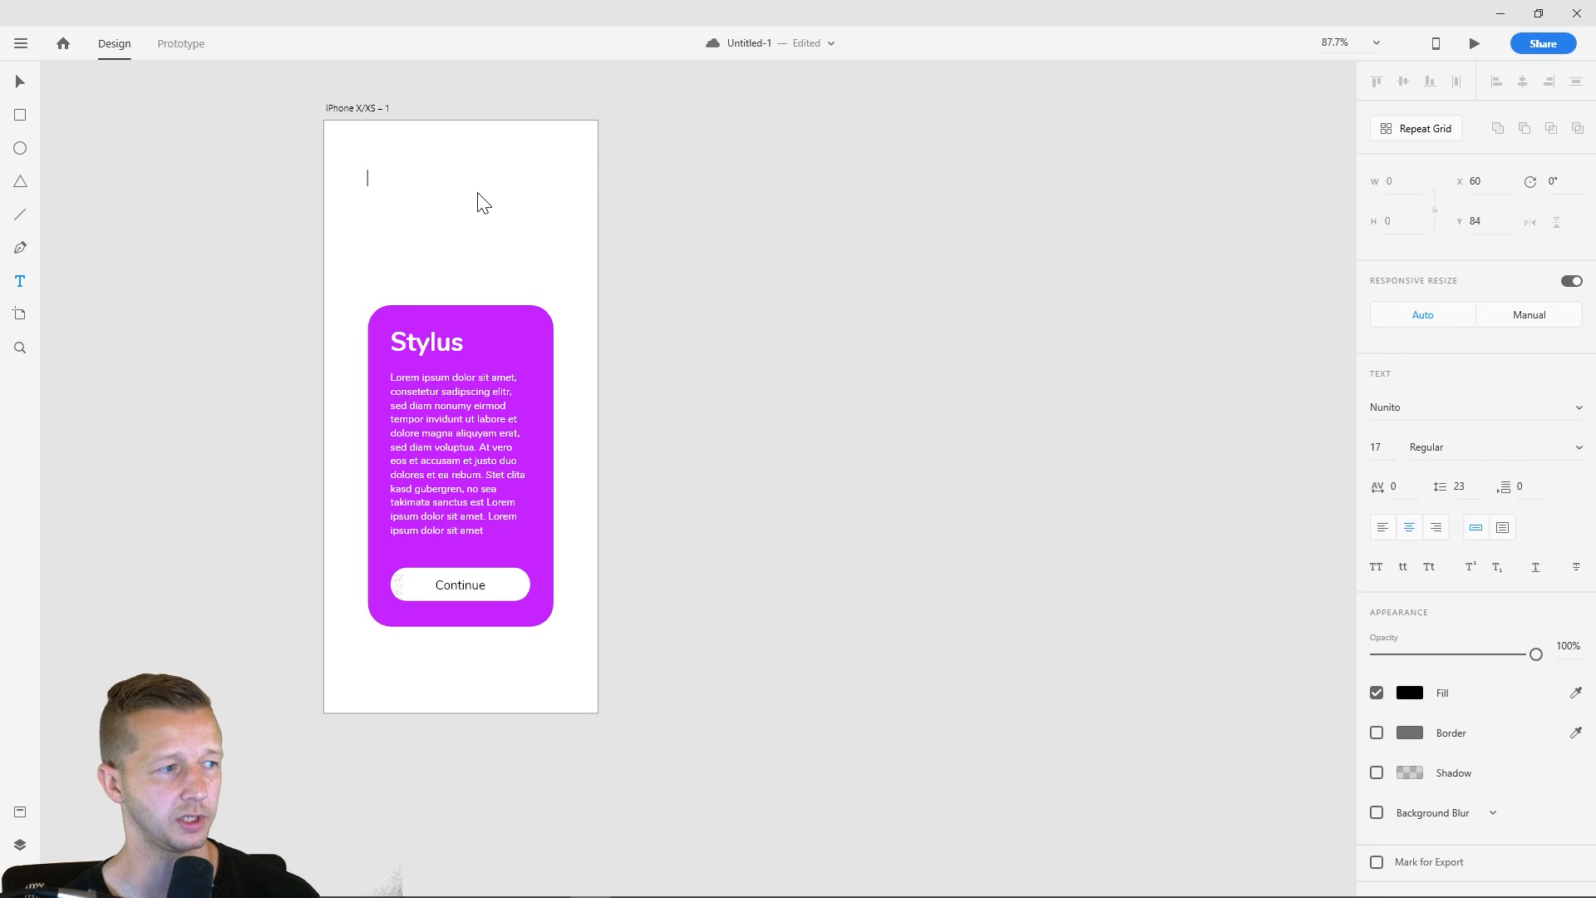
pyautogui.write('Drop shadows')
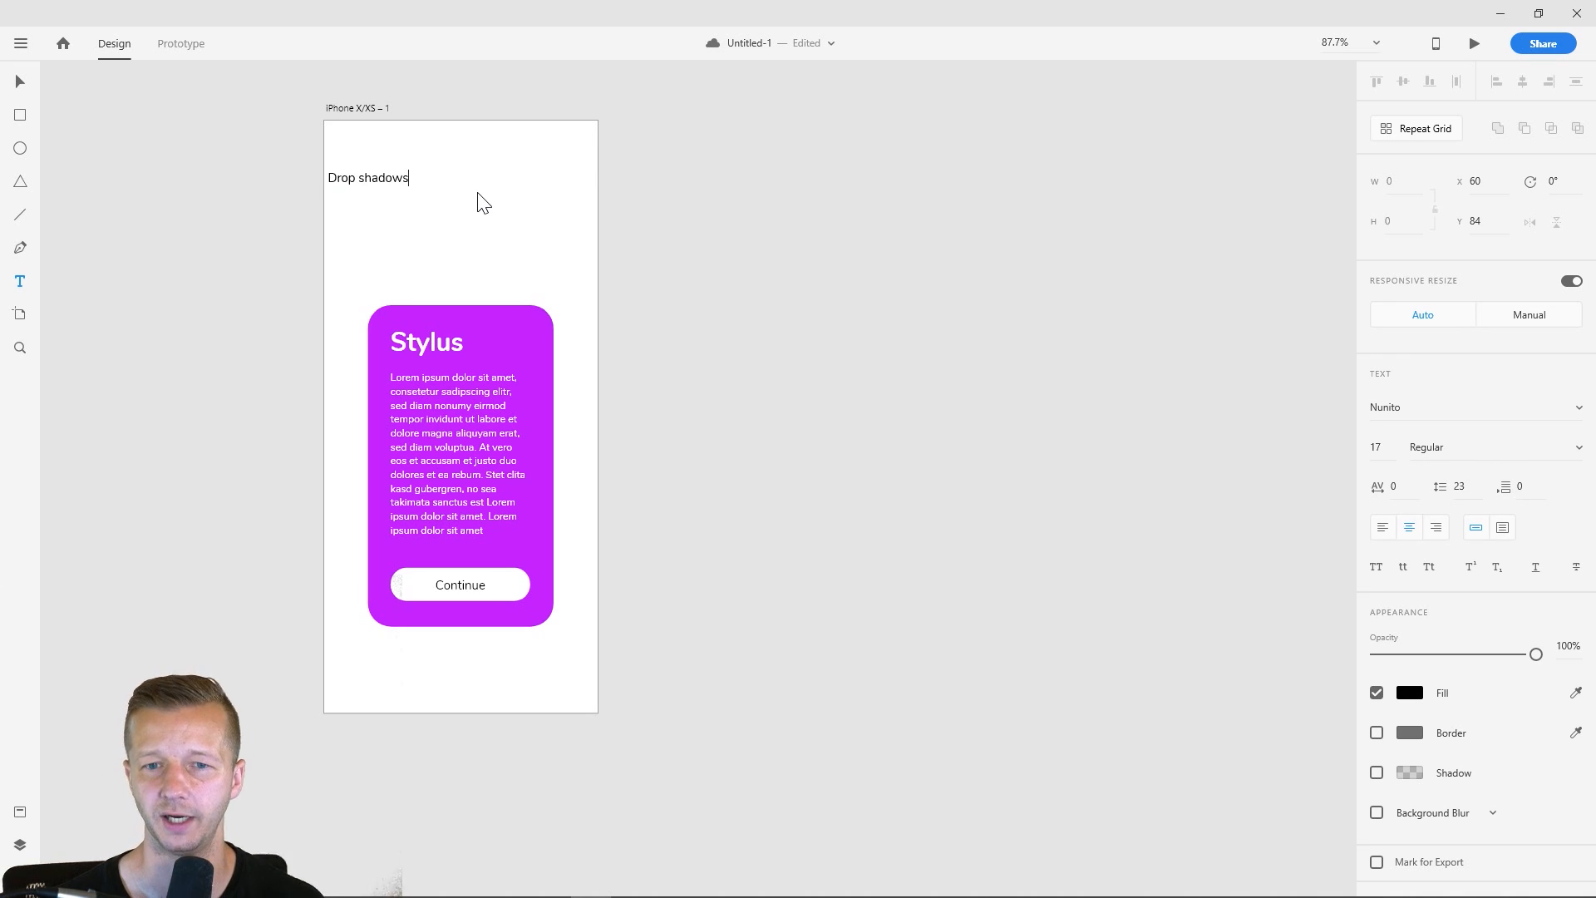
pyautogui.press('Escape')
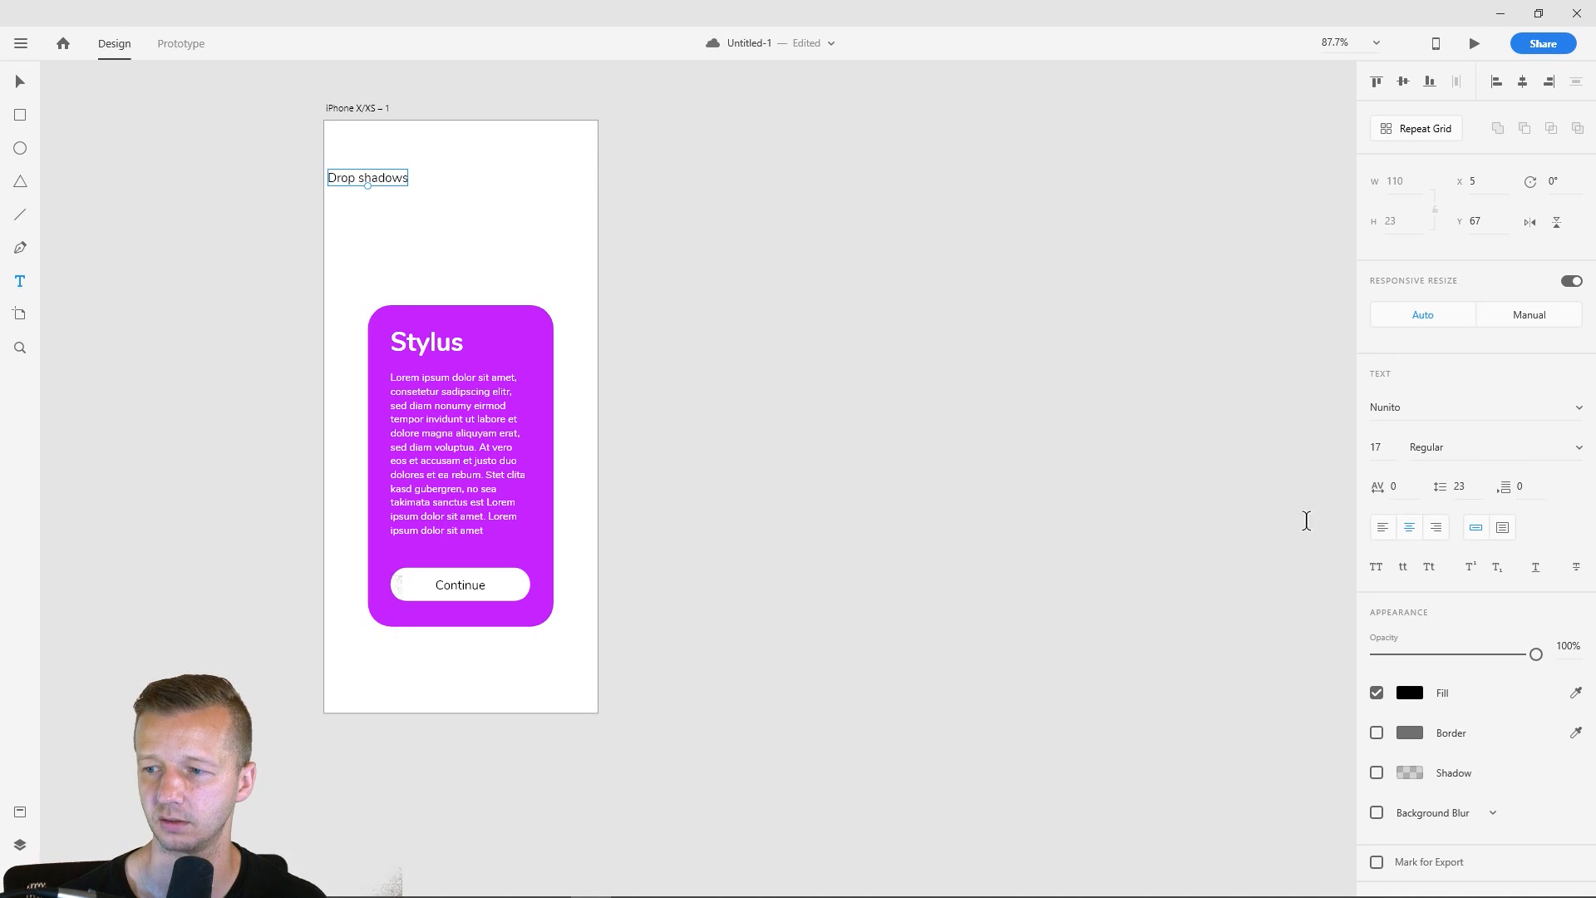
pyautogui.click(21, 82)
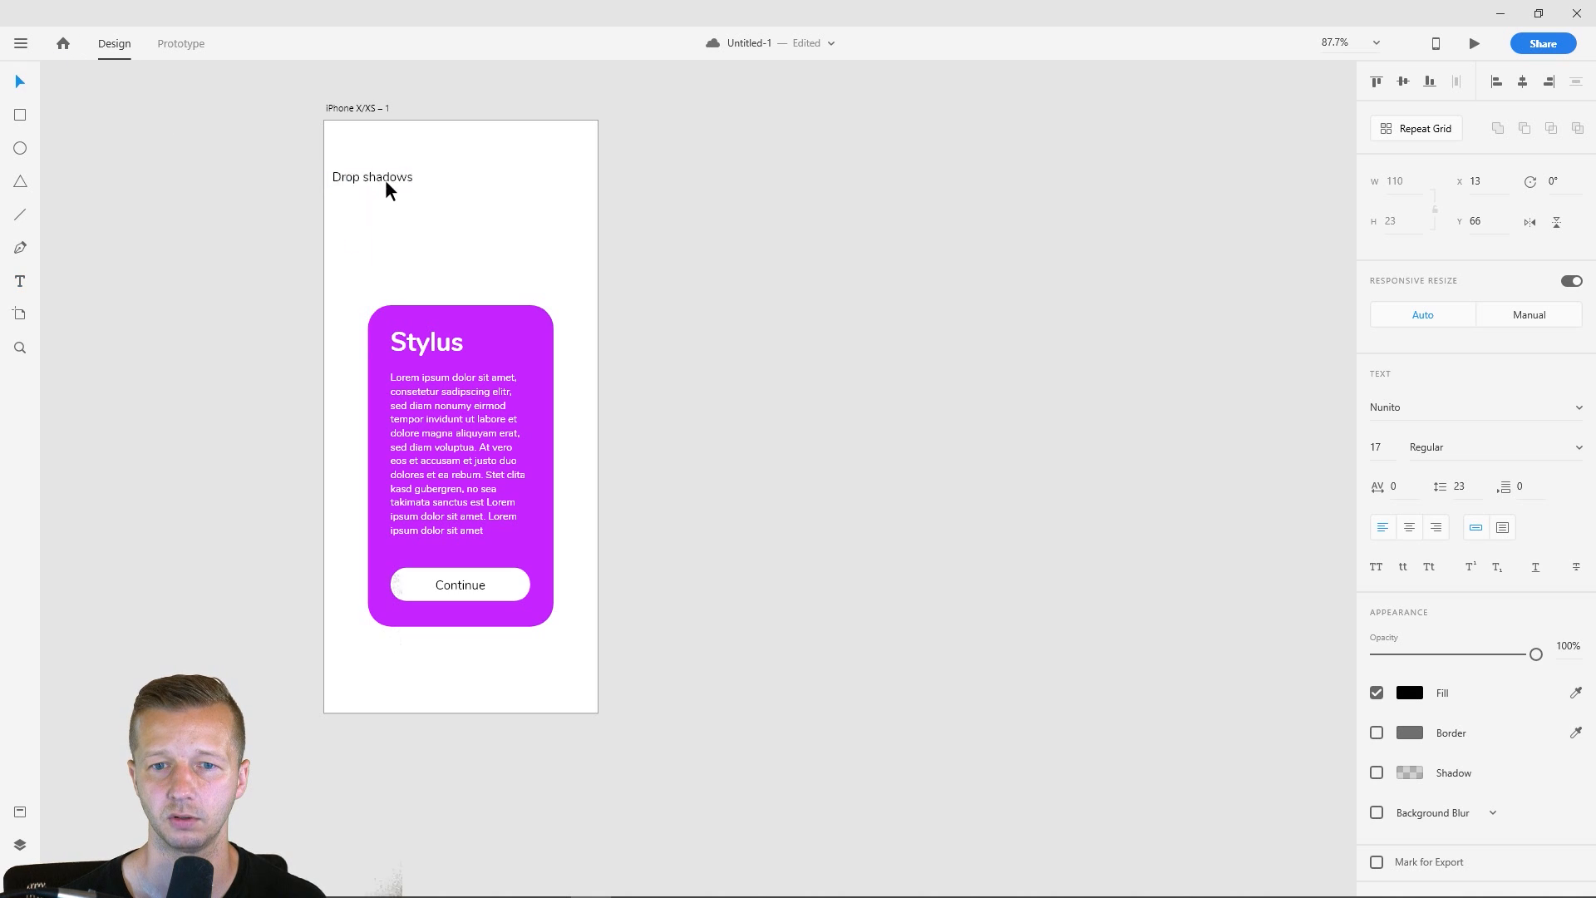
pyautogui.moveTo(417, 176); pyautogui.dragTo(415, 176)
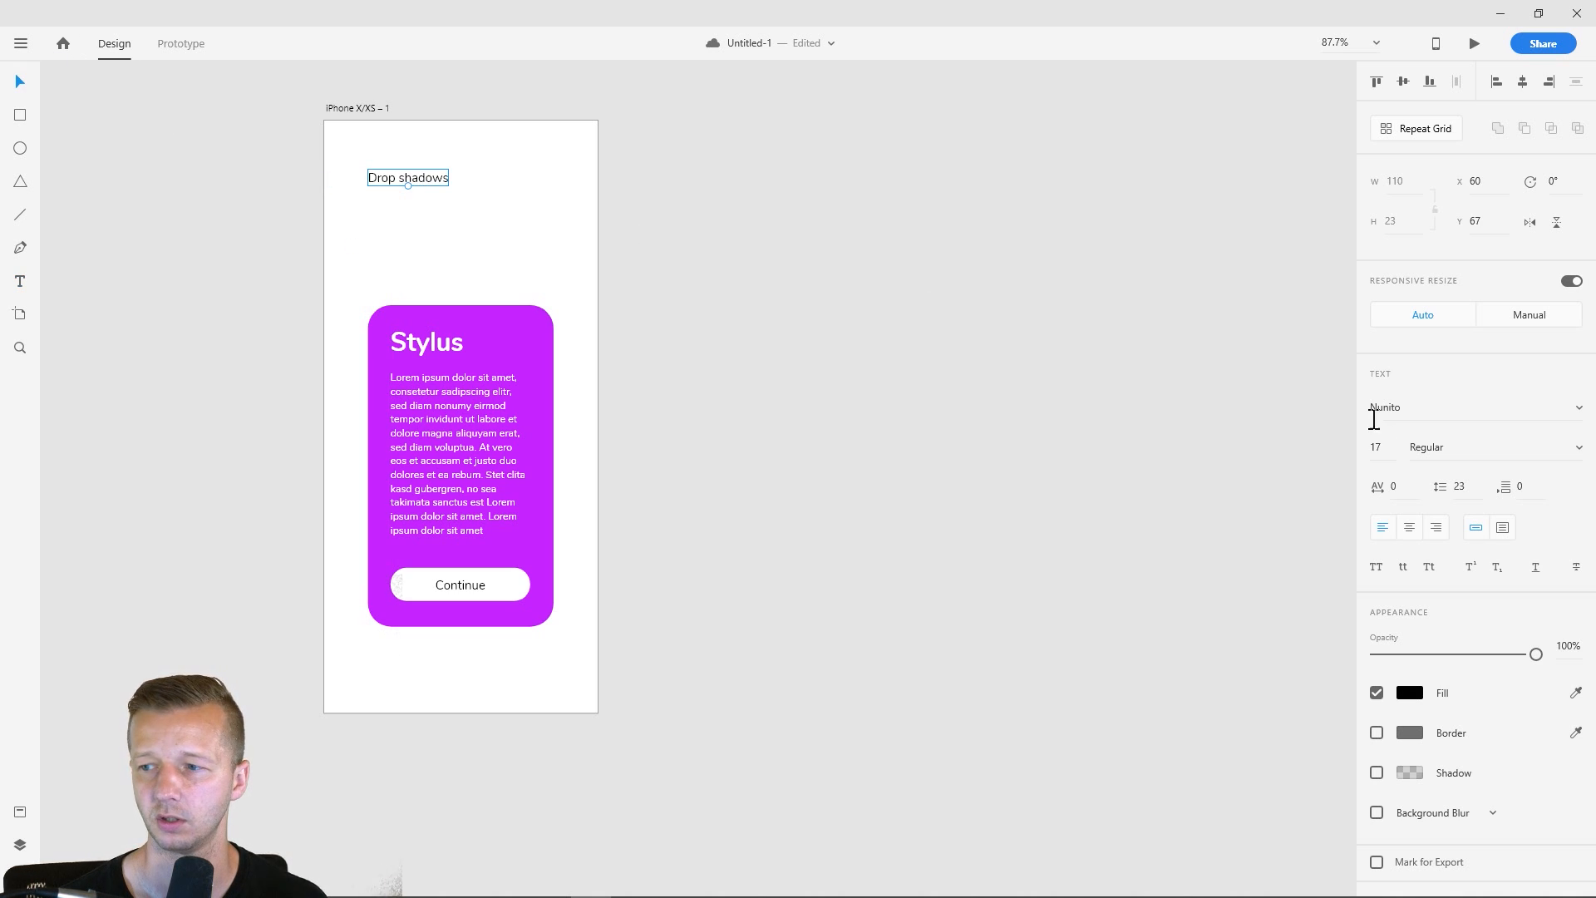
# - Set the "Drop shadows" text to size 32 and Bold weight
pyautogui.click(1393, 446)
pyautogui.write('32')
pyautogui.press('Return')
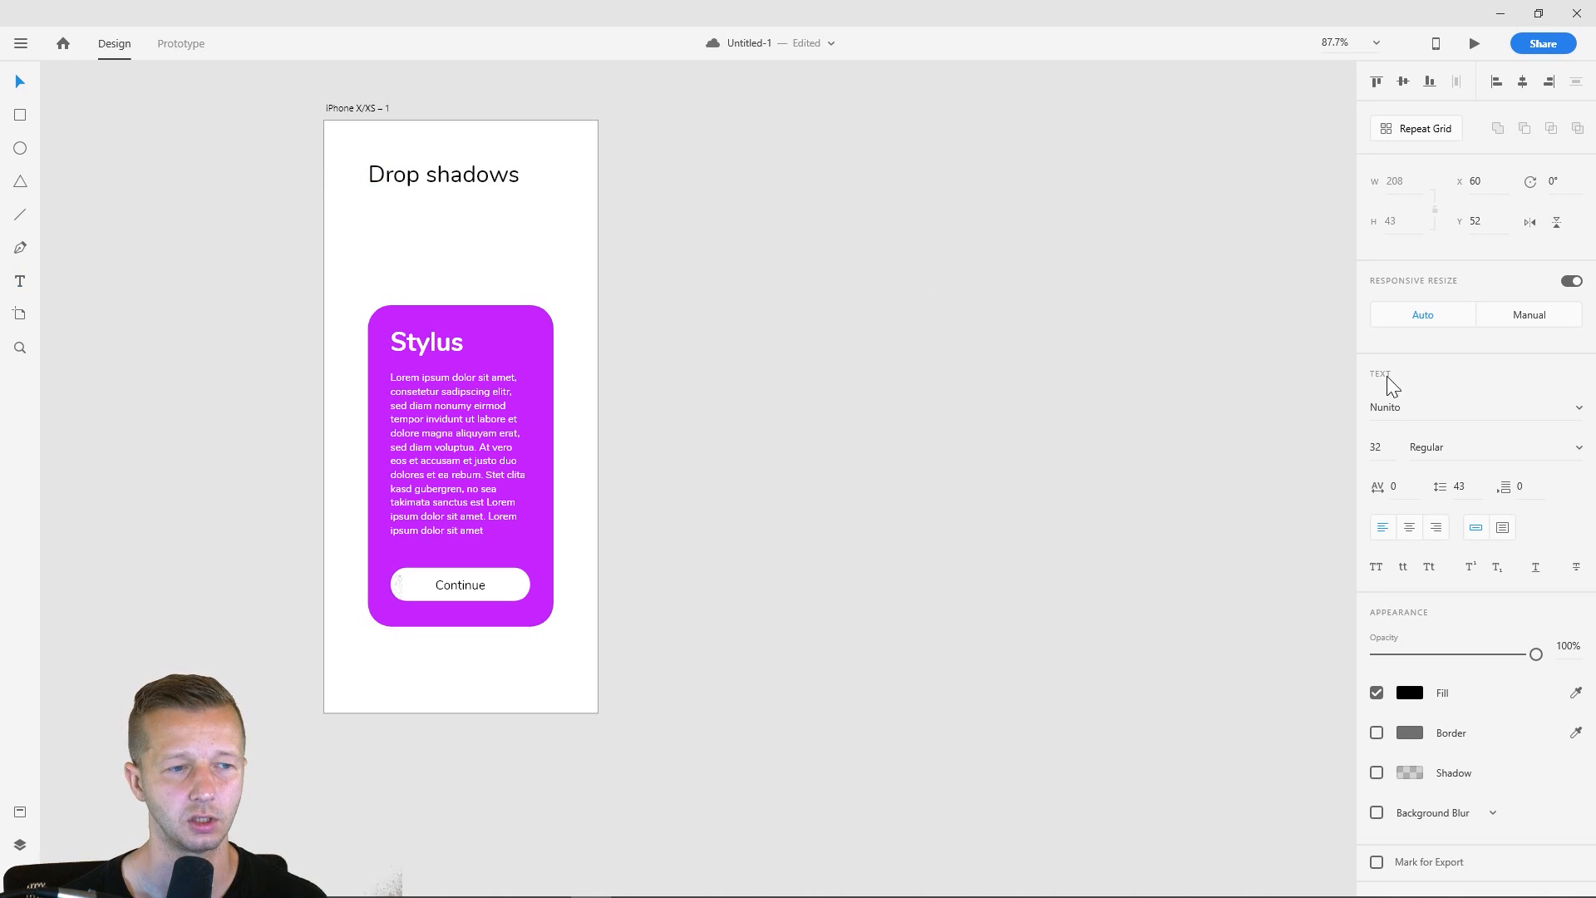
pyautogui.click(1577, 447)
pyautogui.click(1481, 485)
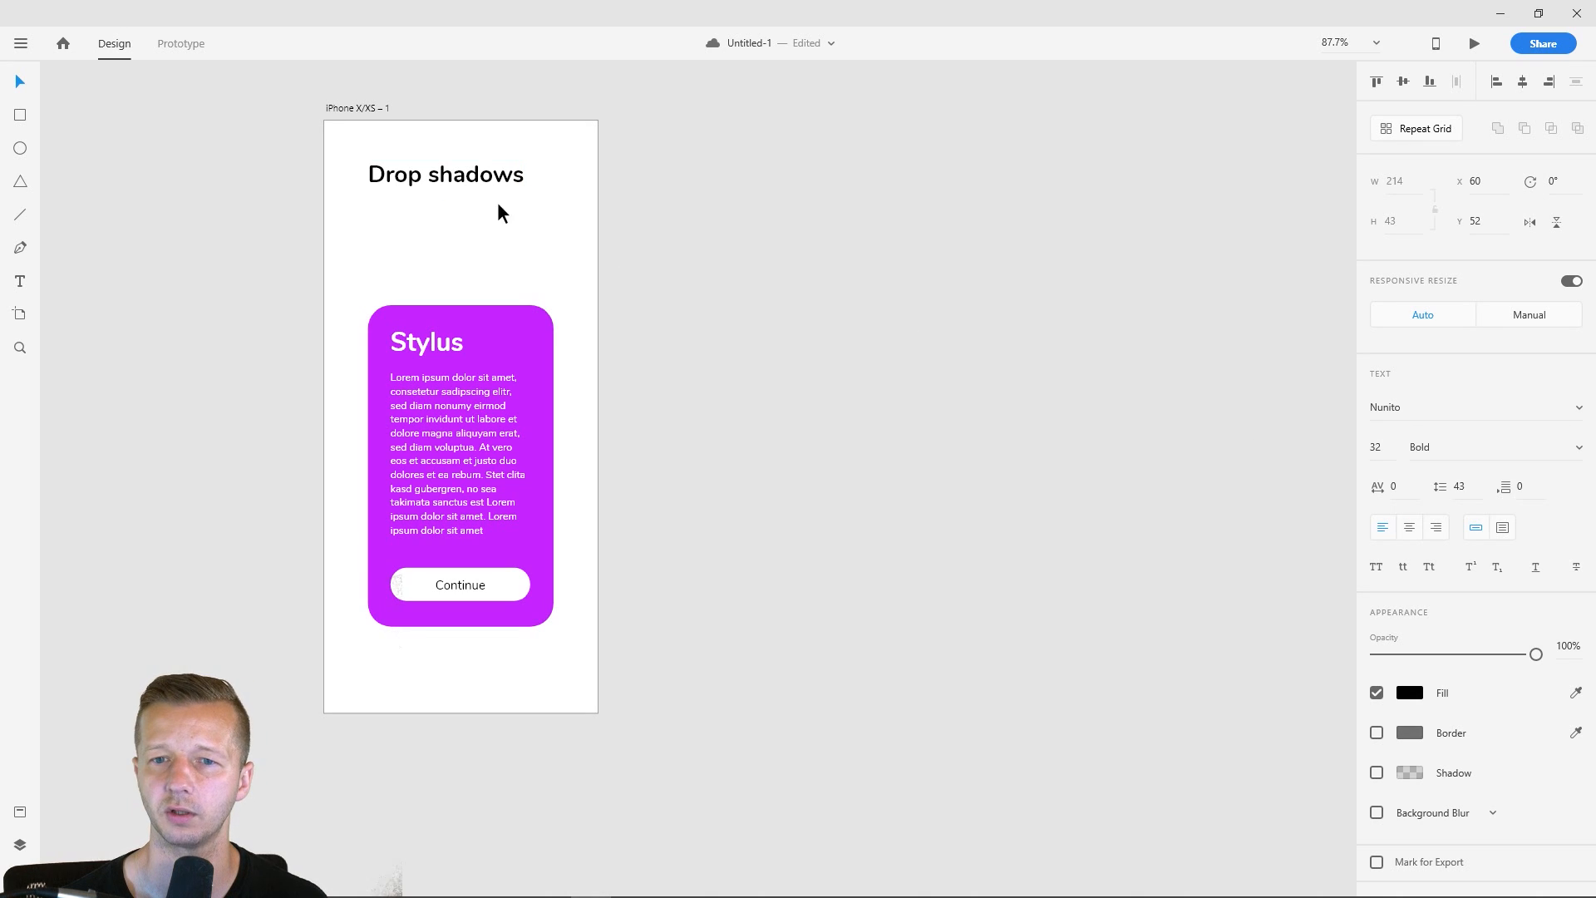
# - Extend the heading to three lines reading "Drop shadows.", "Gradients." and "Color."
pyautogui.doubleClick(501, 168)
pyautogui.click(524, 171)
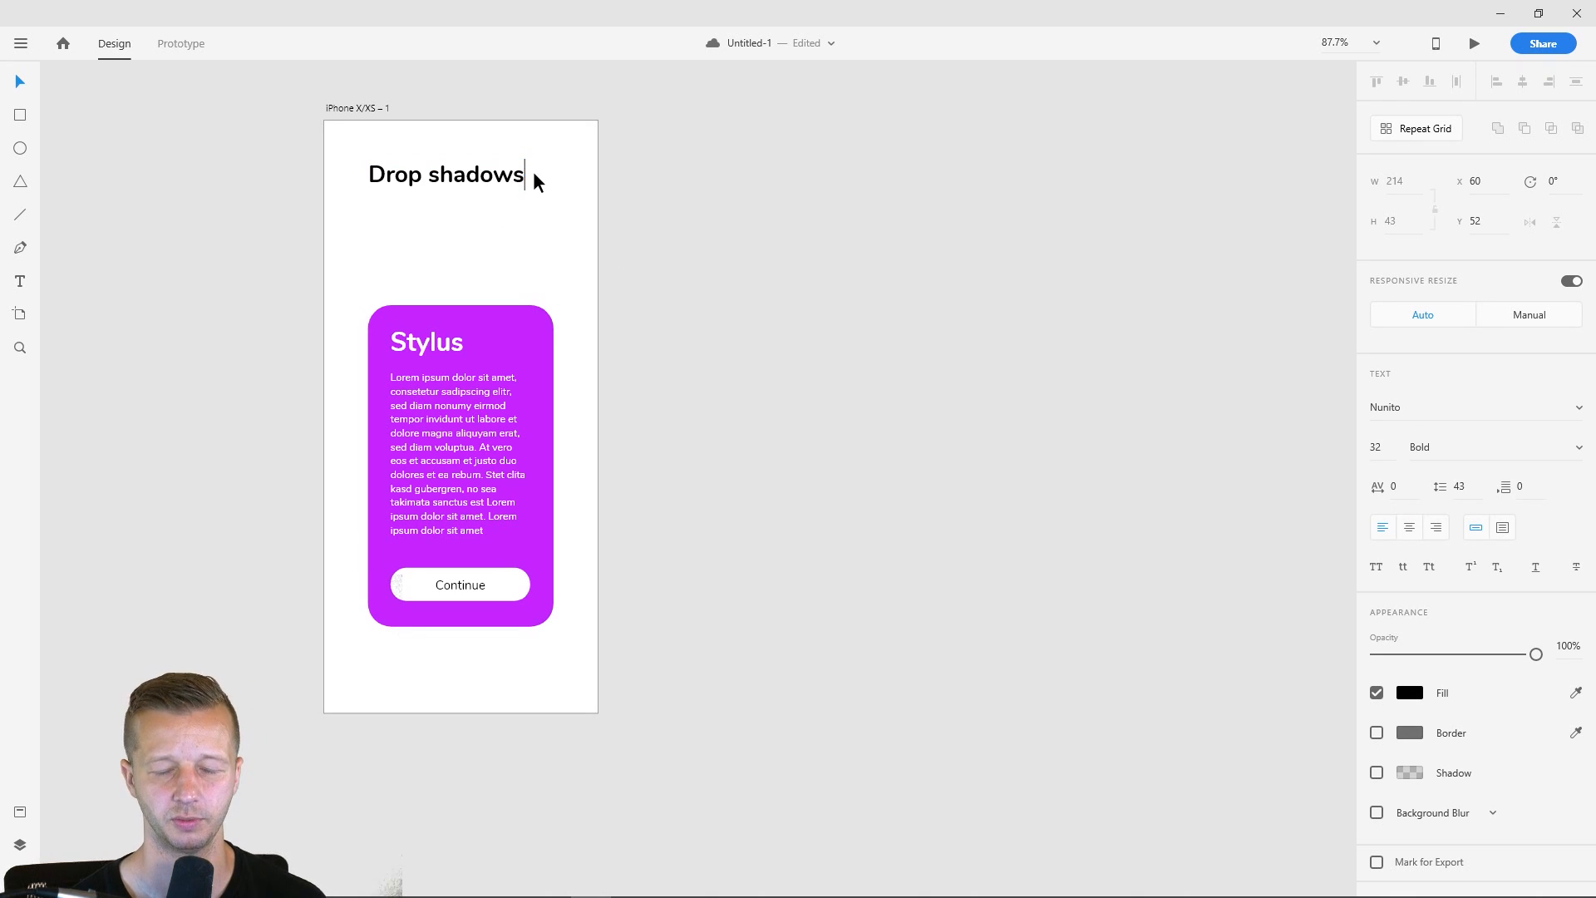
pyautogui.write('.')
pyautogui.press('Return')
pyautogui.write('Gradients.')
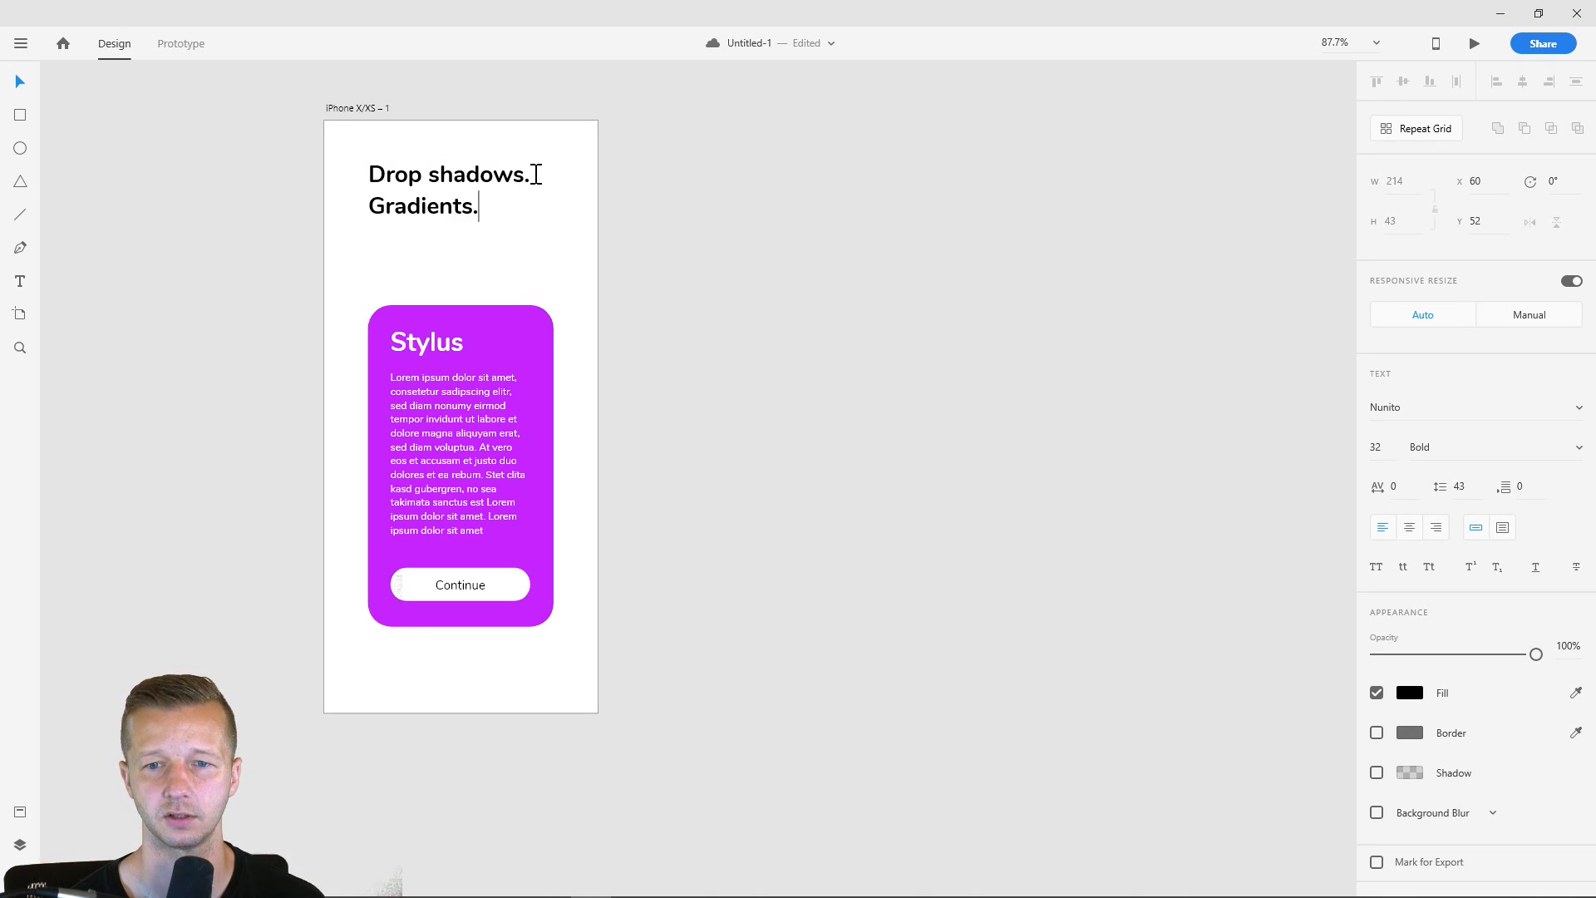
pyautogui.press('Return')
pyautogui.write('Color')
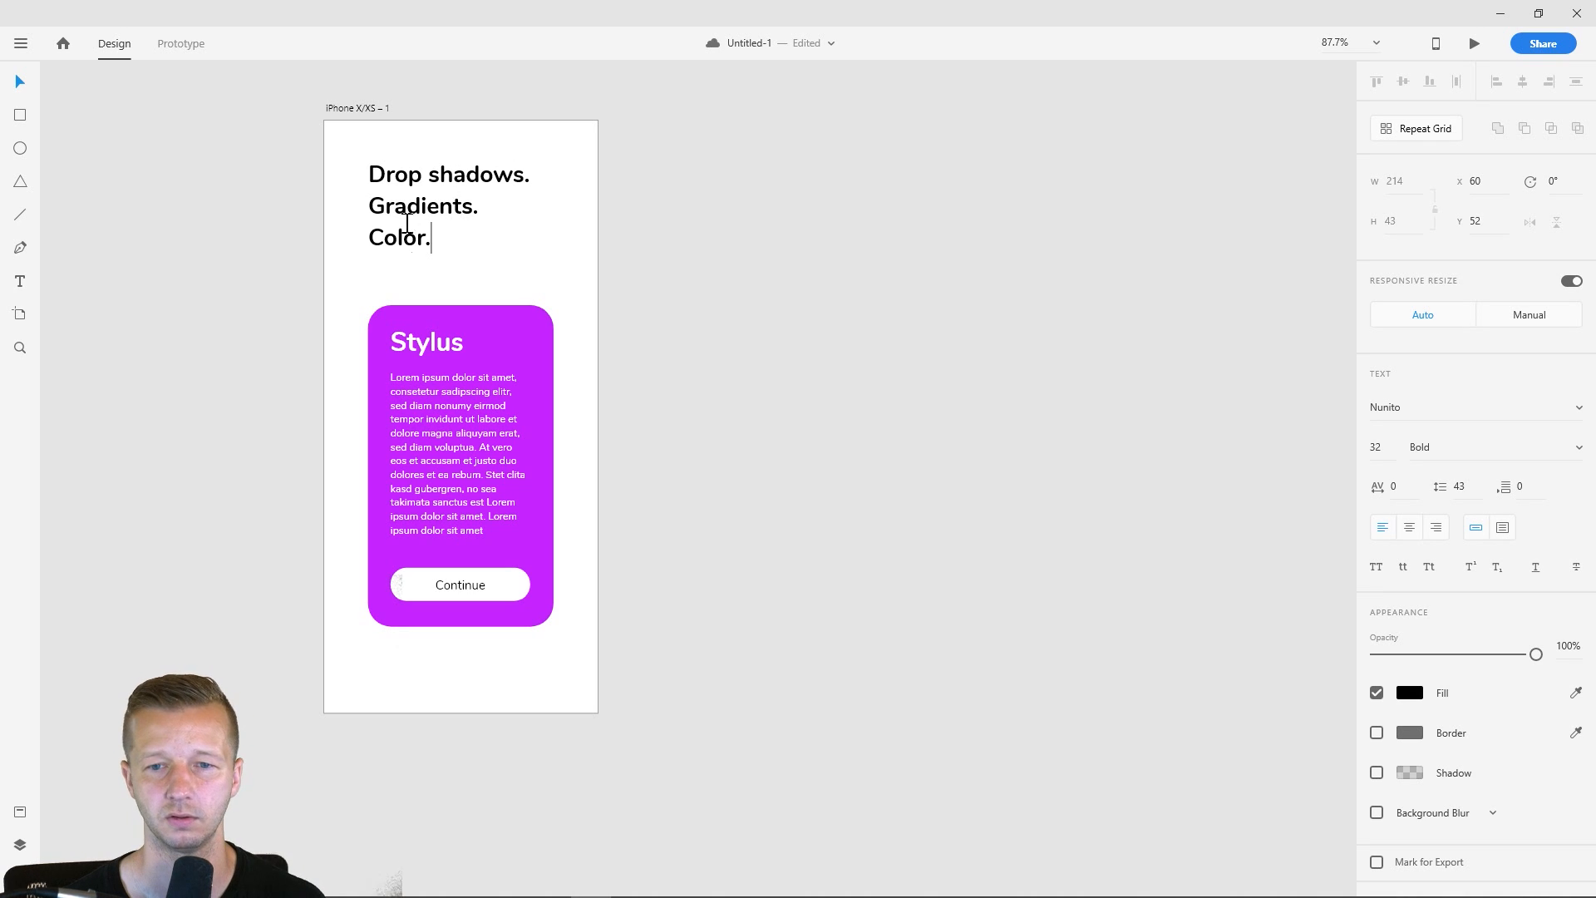
pyautogui.write('.')
# - Try to recolour the word "Color" by sampling the card's purple, and undo the fill change
pyautogui.moveTo(427, 239); pyautogui.dragTo(349, 239)
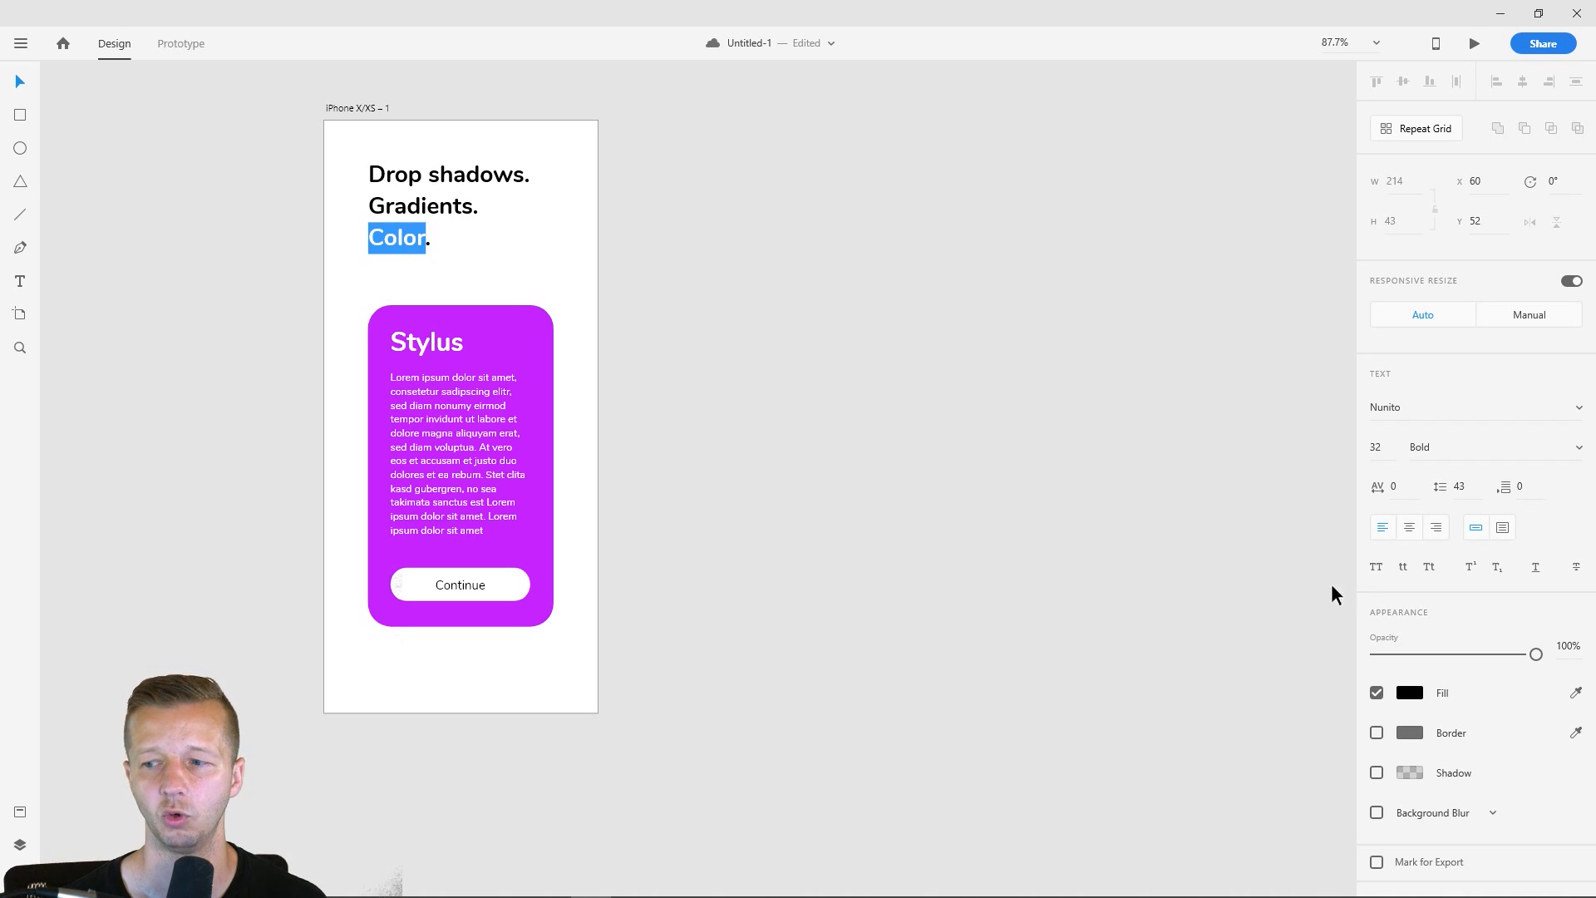
pyautogui.click(1575, 693)
pyautogui.click(503, 331)
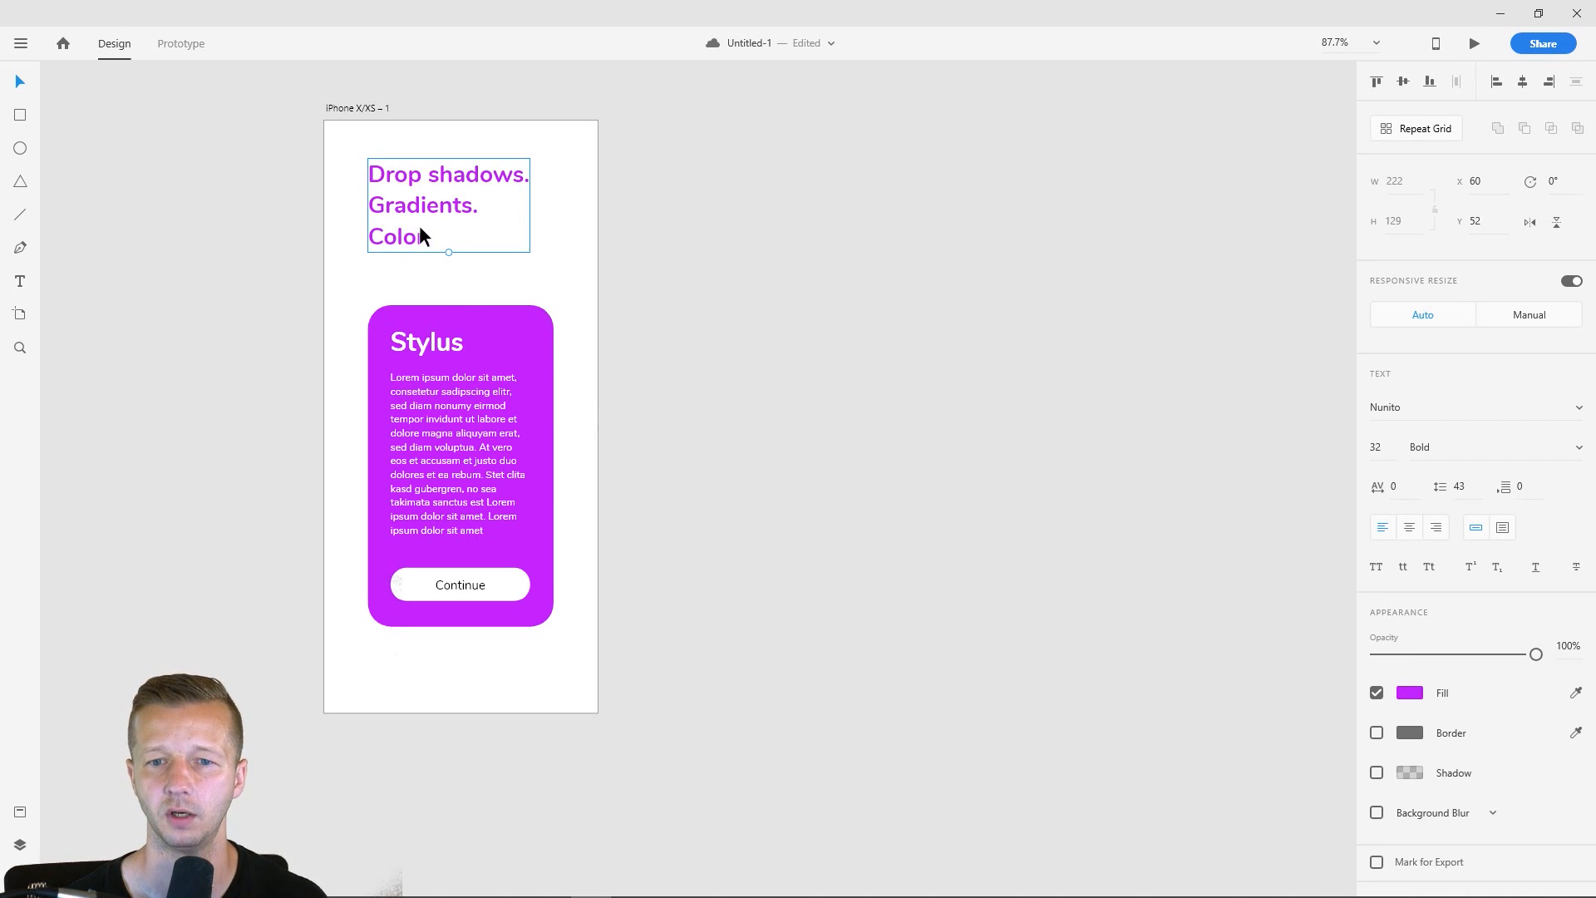
pyautogui.hotkey('ctrl', 'z')
# - Select only the word "Color" in the heading and pick a bright purple fill similar to the card
pyautogui.doubleClick(424, 240)
pyautogui.moveTo(427, 239); pyautogui.dragTo(367, 240)
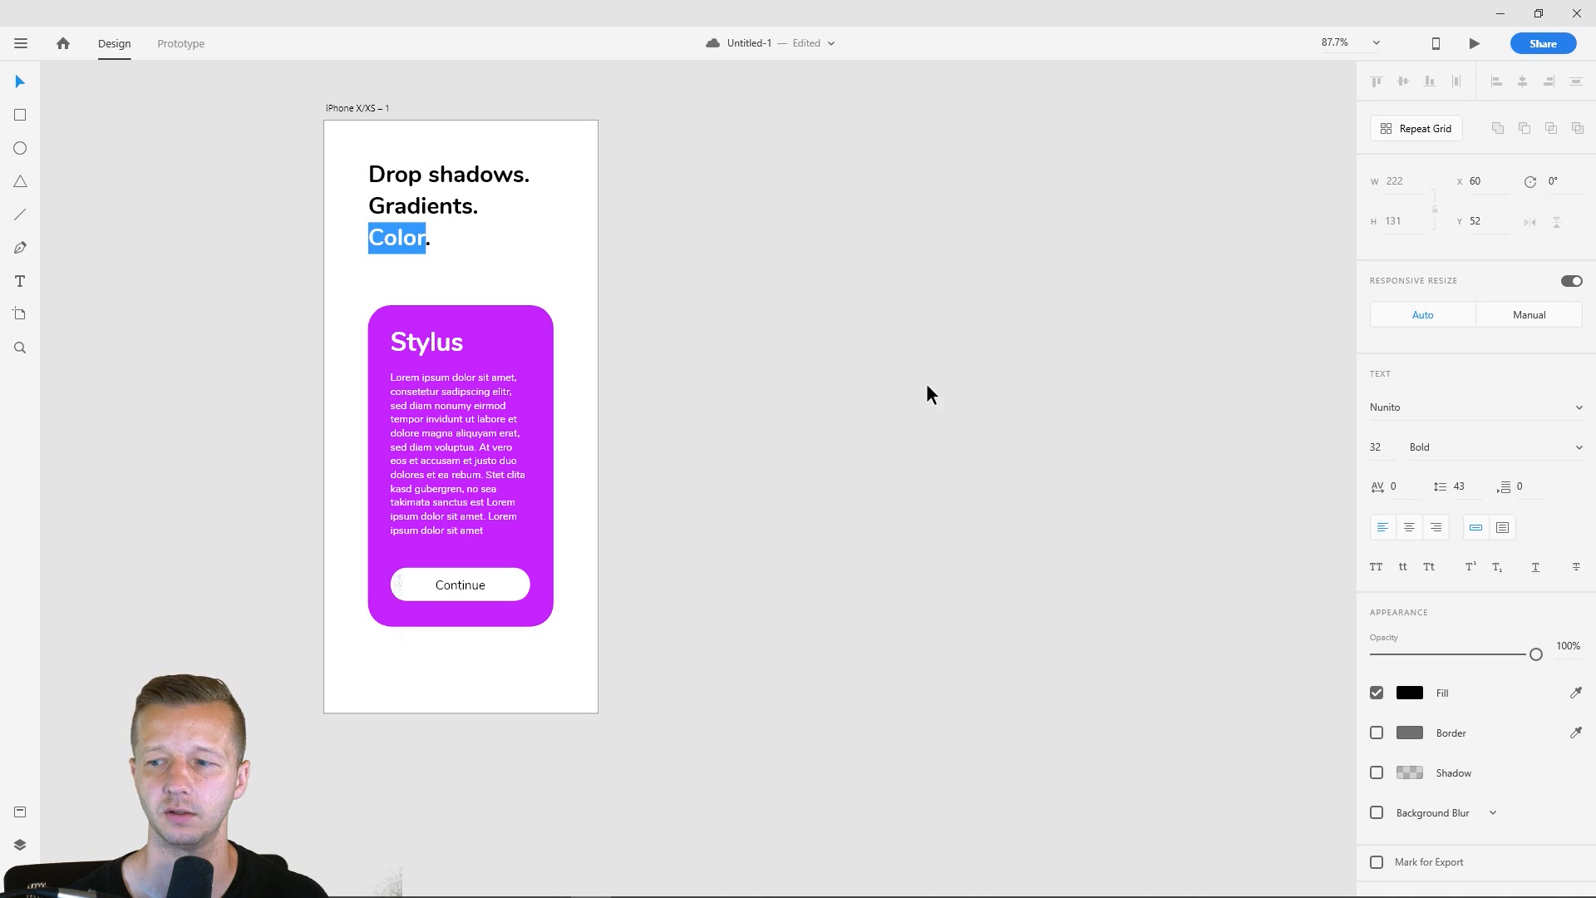
pyautogui.click(1417, 695)
pyautogui.moveTo(1278, 598)
pyautogui.mouseDown()
pyautogui.moveTo(1239, 577)
pyautogui.moveTo(1252, 596)
pyautogui.moveTo(1297, 573)
pyautogui.mouseUp()
pyautogui.click(1325, 608)
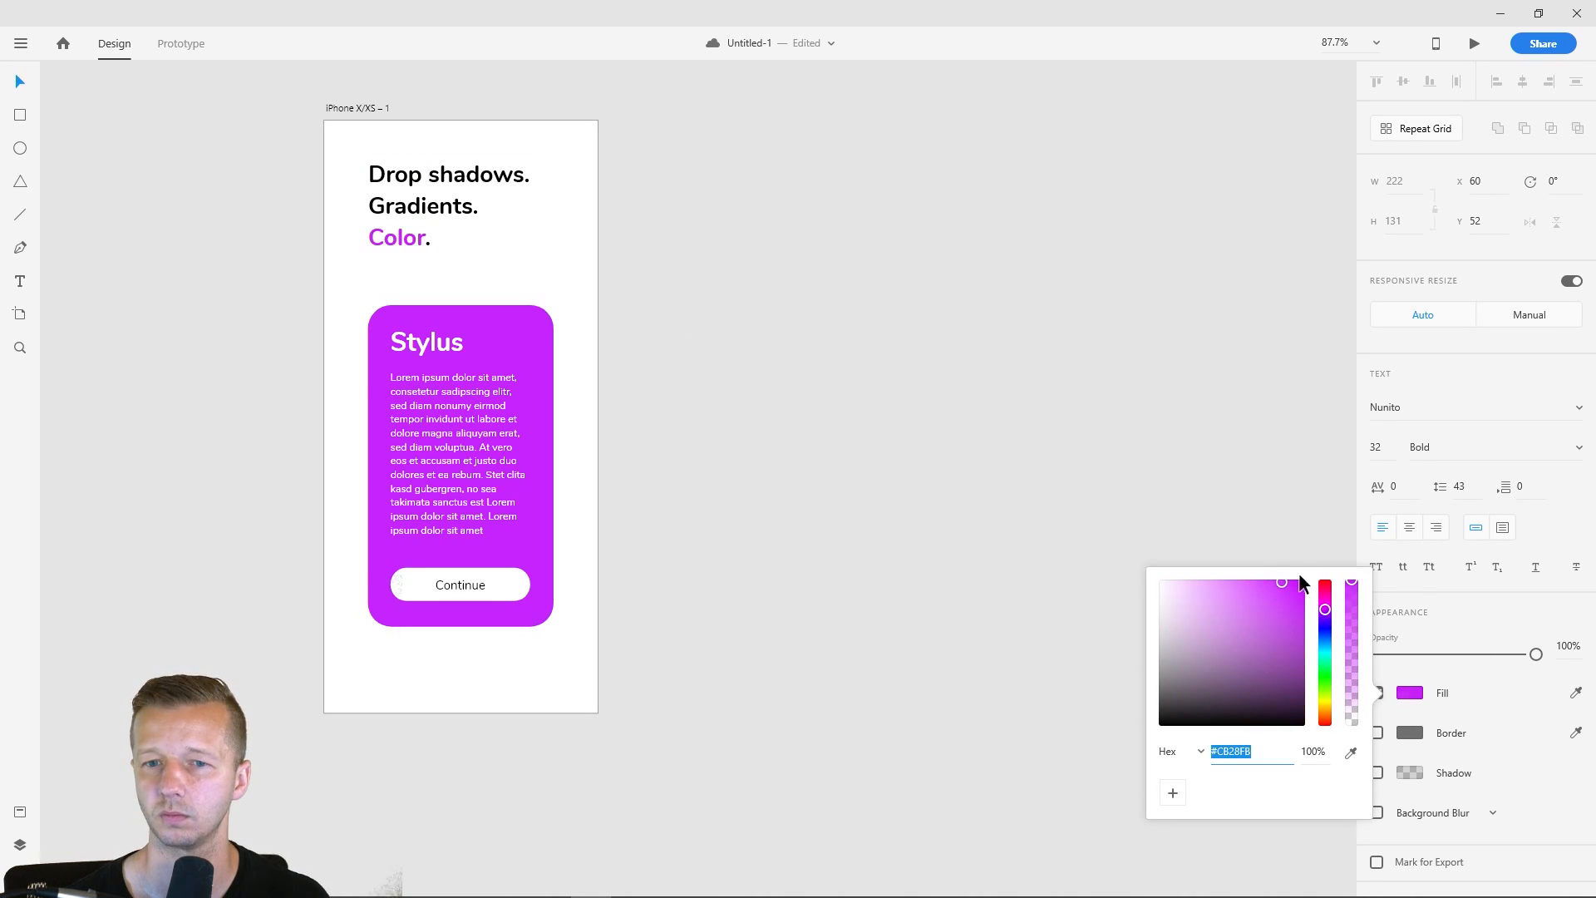
# - Increase the three-line heading's font size to 35
pyautogui.click(749, 210)
pyautogui.click(438, 193)
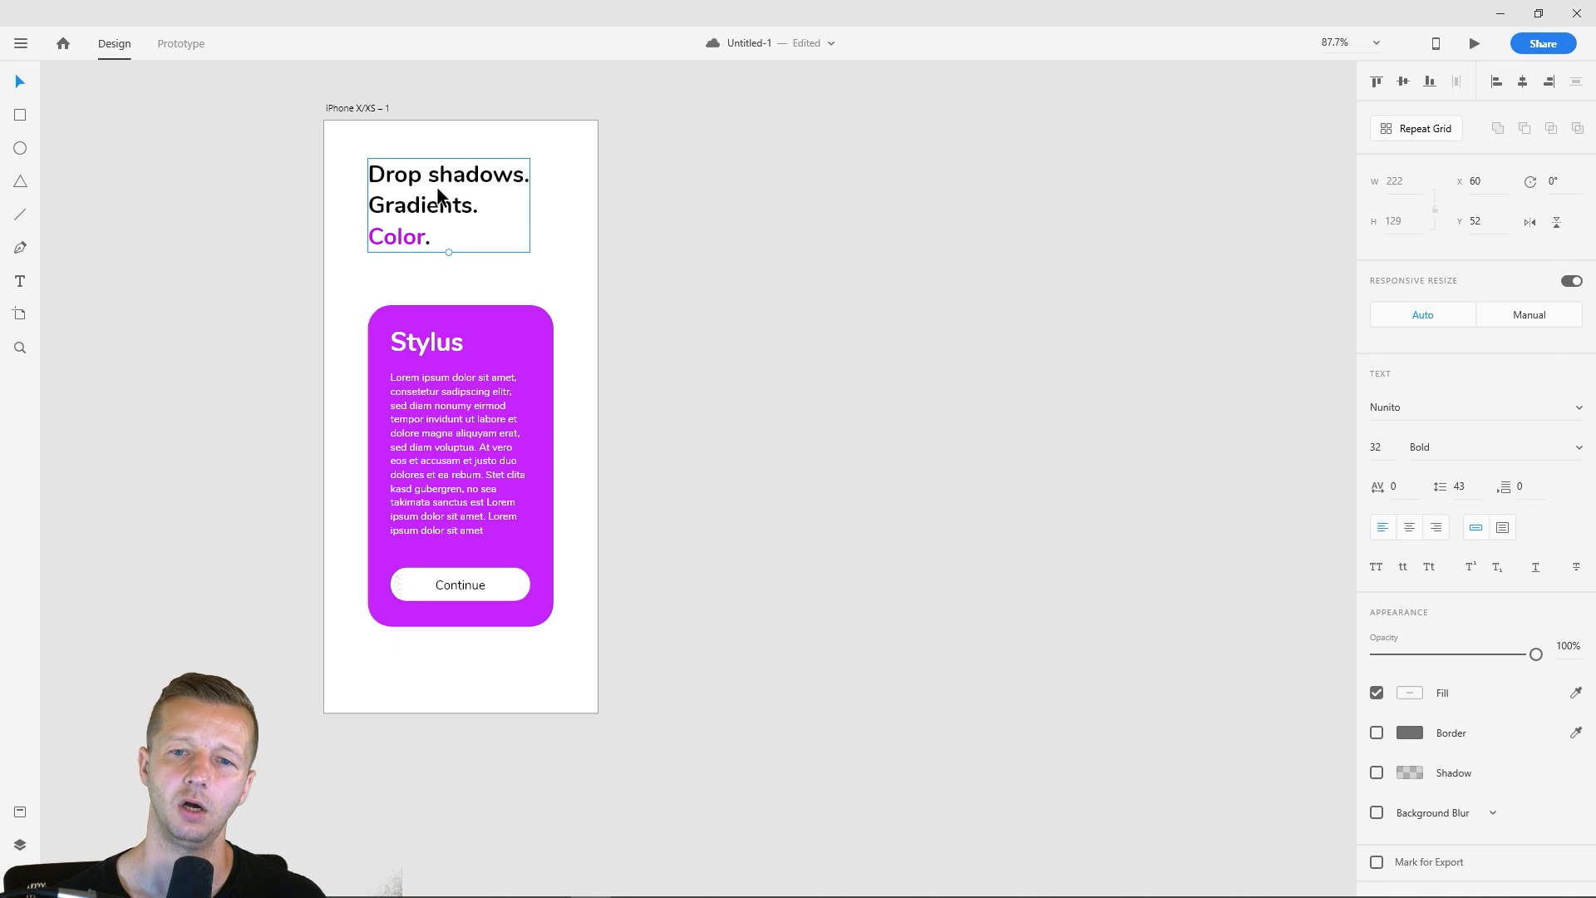
pyautogui.click(1376, 446)
pyautogui.press('Up')
pyautogui.press('Up')
pyautogui.press('Up')
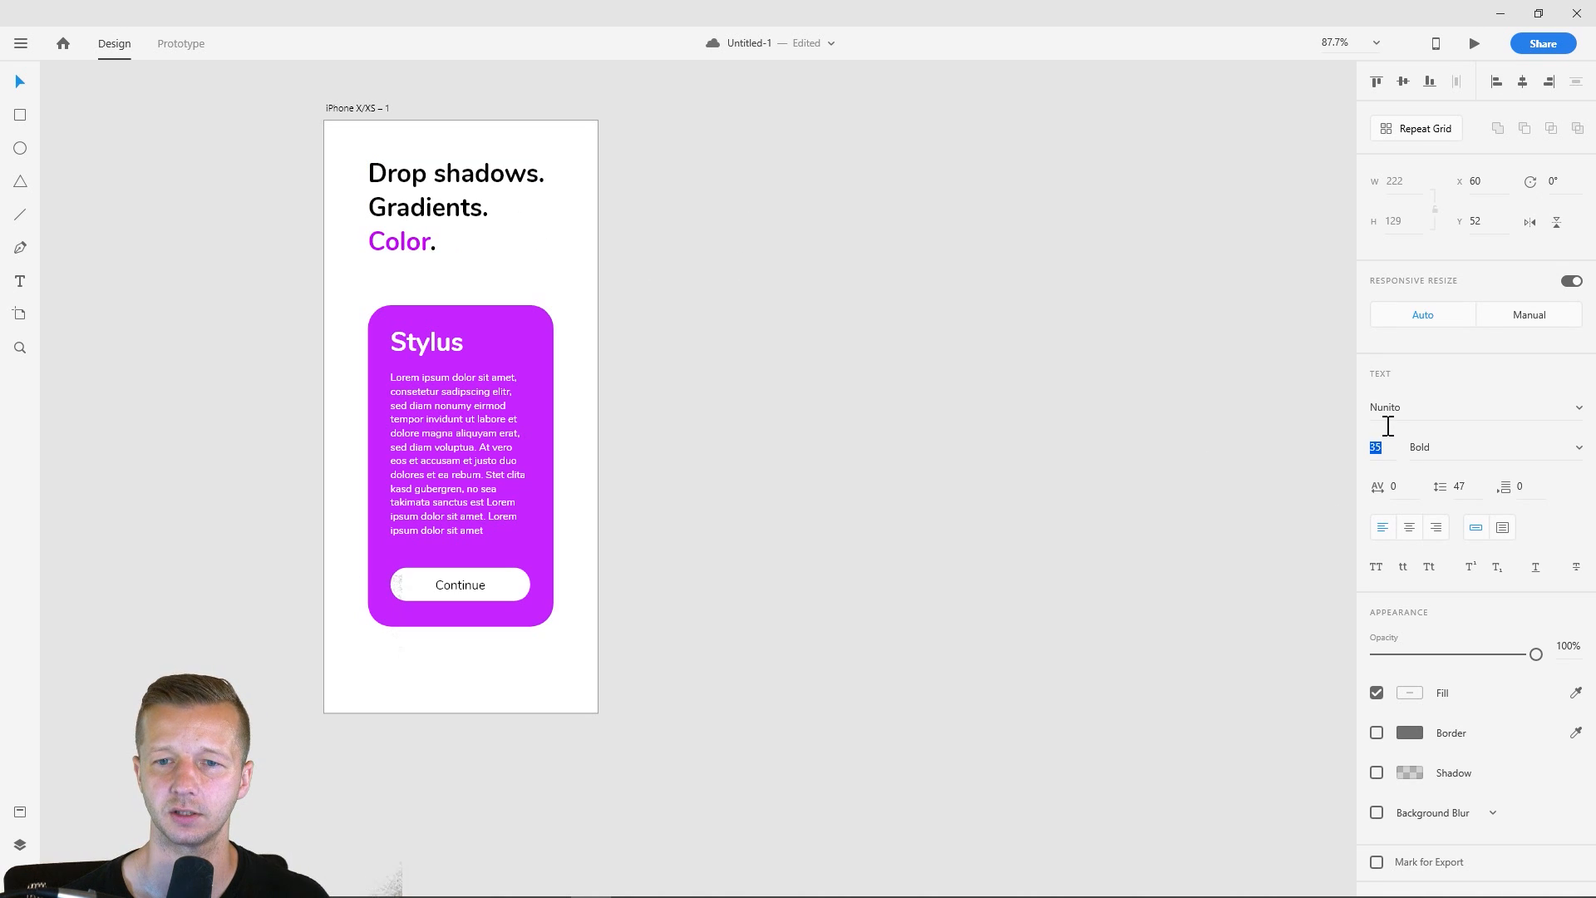
pyautogui.click(1271, 403)
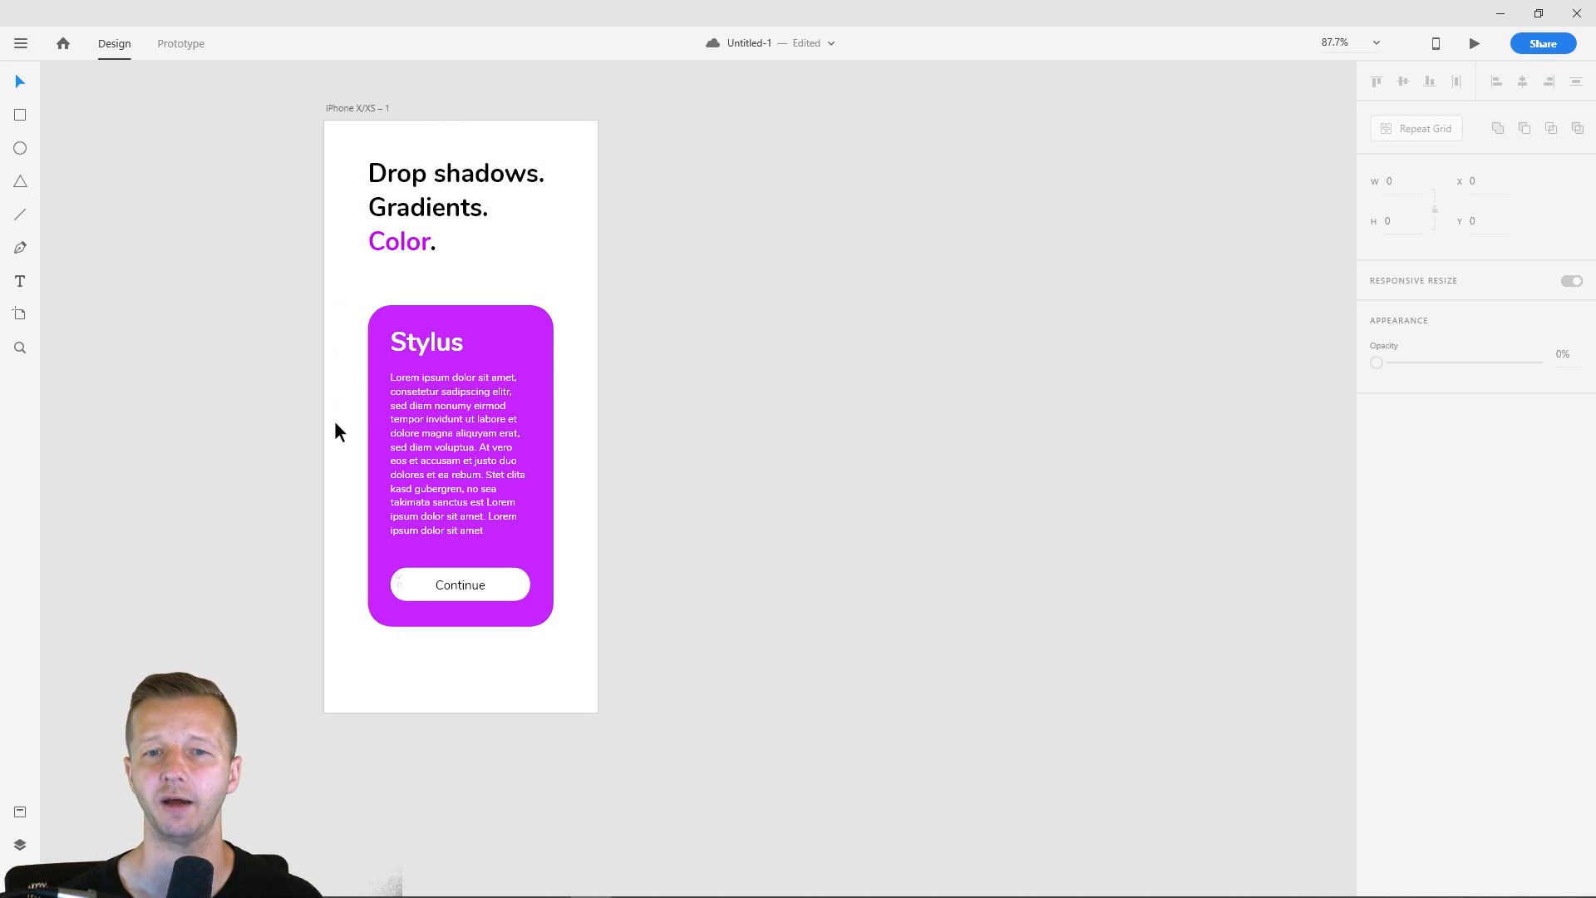
# - Duplicate the iPhone X/XS artboard with all its contents beside the original
pyautogui.click(362, 106)
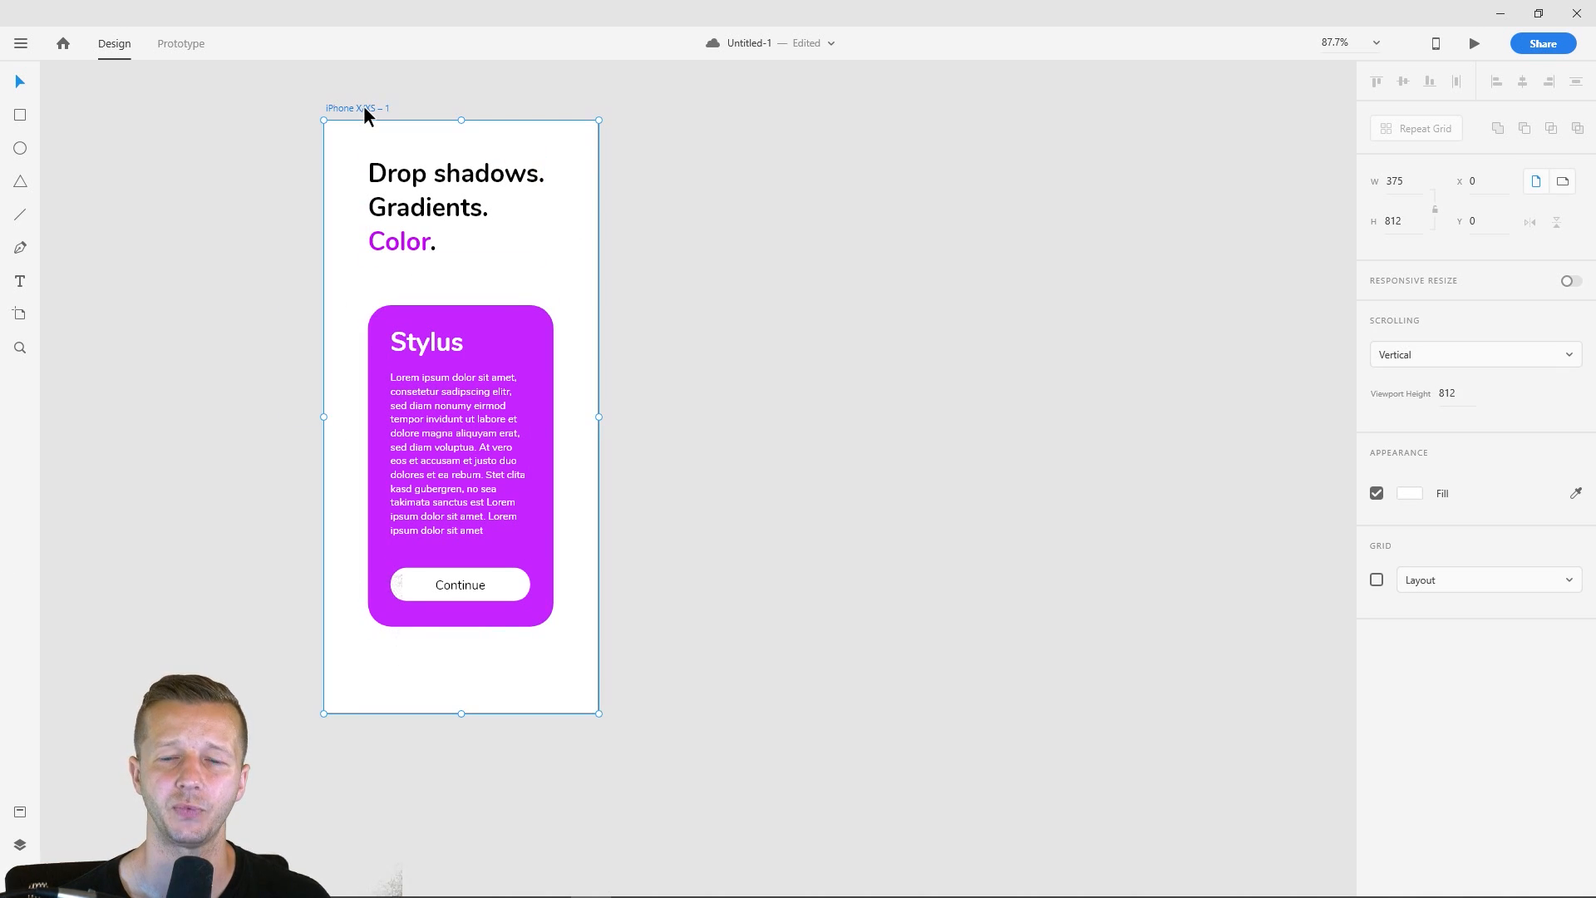
pyautogui.hotkey('ctrl', 'd')
pyautogui.click(282, 289)
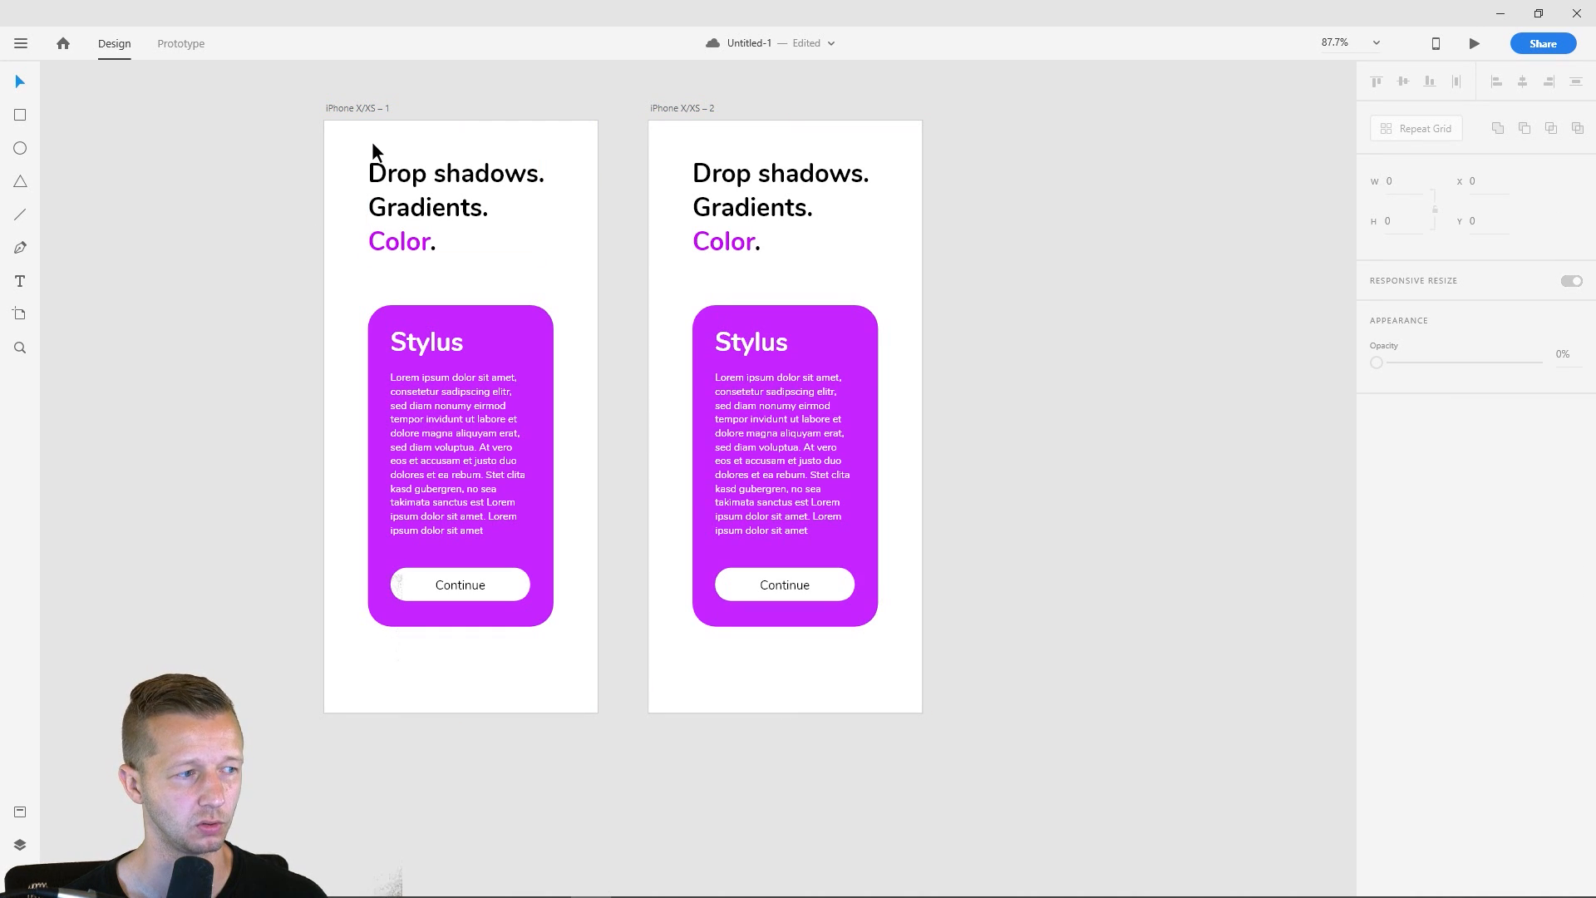
pyautogui.moveTo(371, 141); pyautogui.dragTo(482, 249)
# - Give the second artboard's card a linear gradient fill running diagonally from its upper-left corner area to its lower-right corner
pyautogui.click(860, 330)
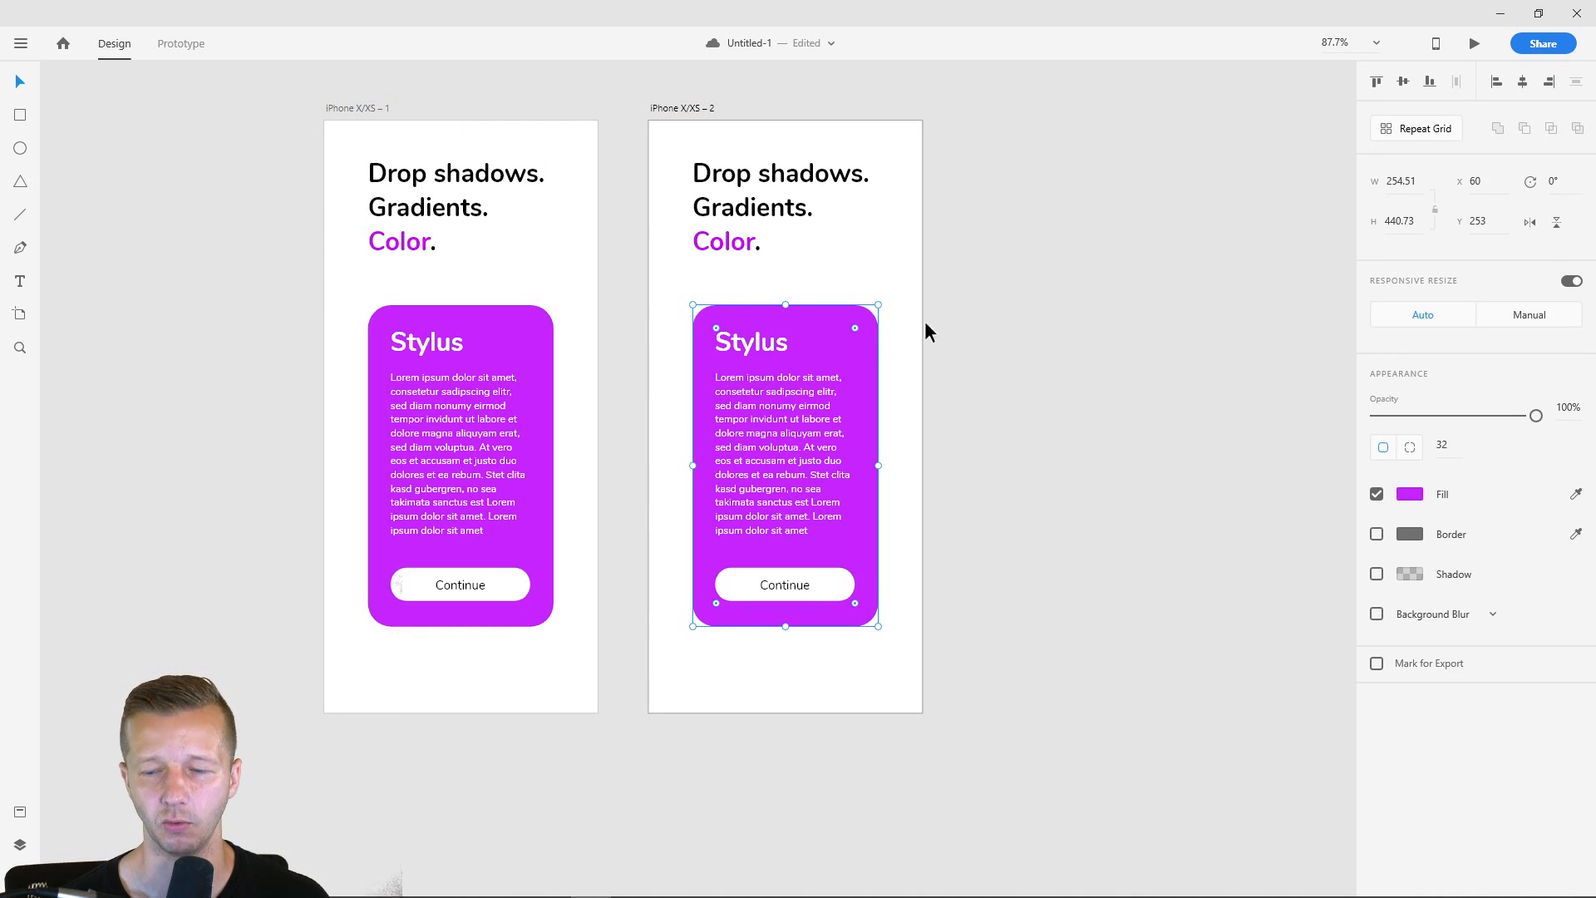
pyautogui.click(1410, 494)
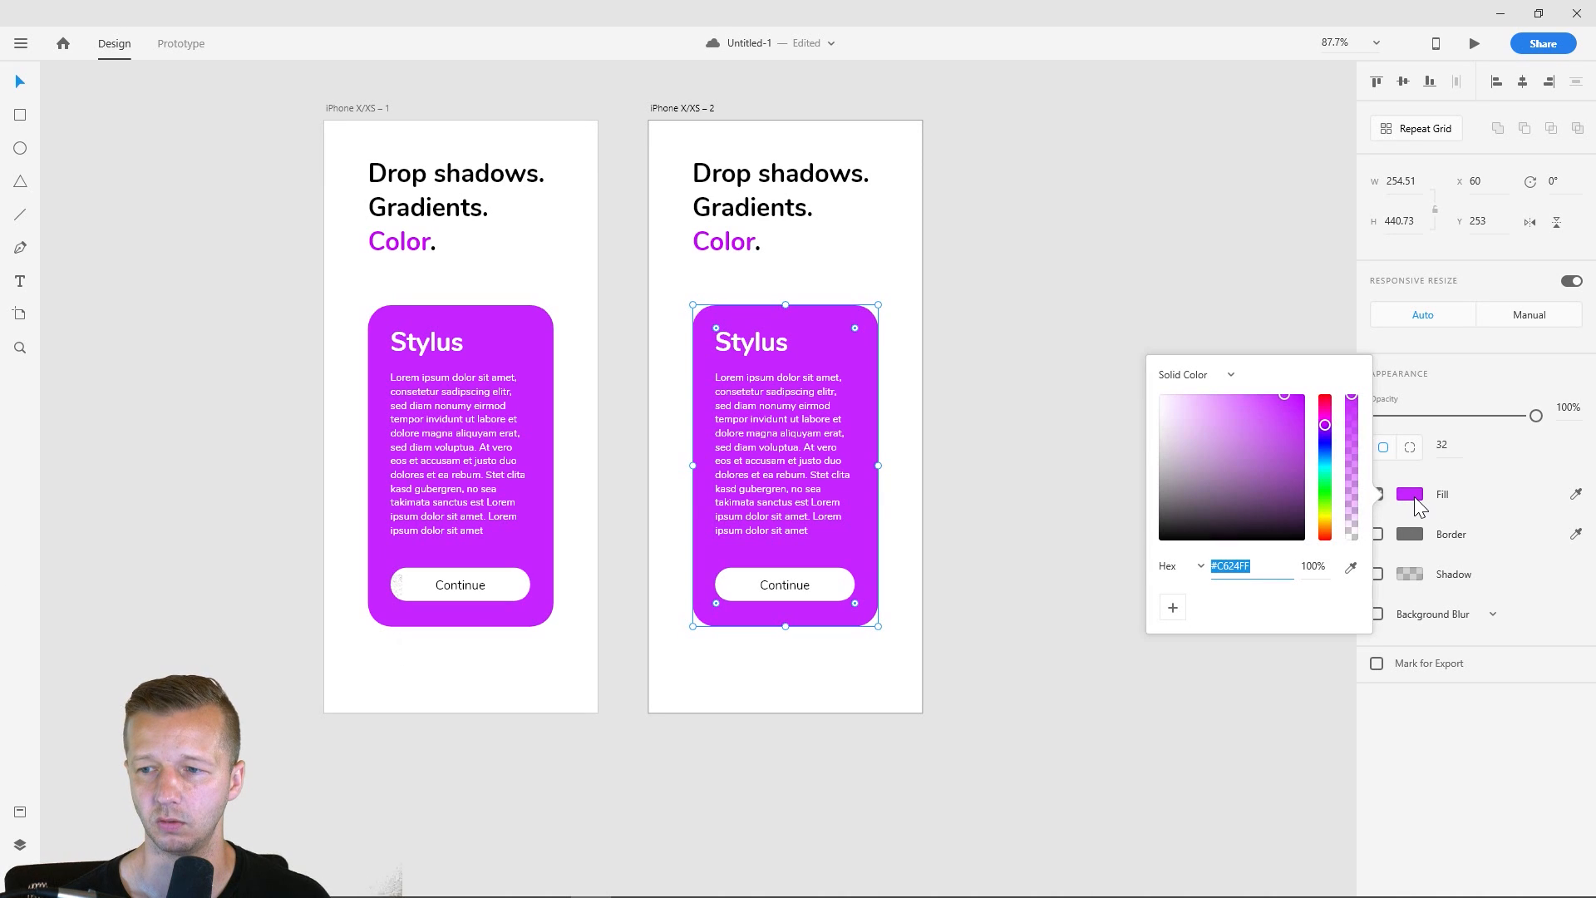
pyautogui.click(1193, 375)
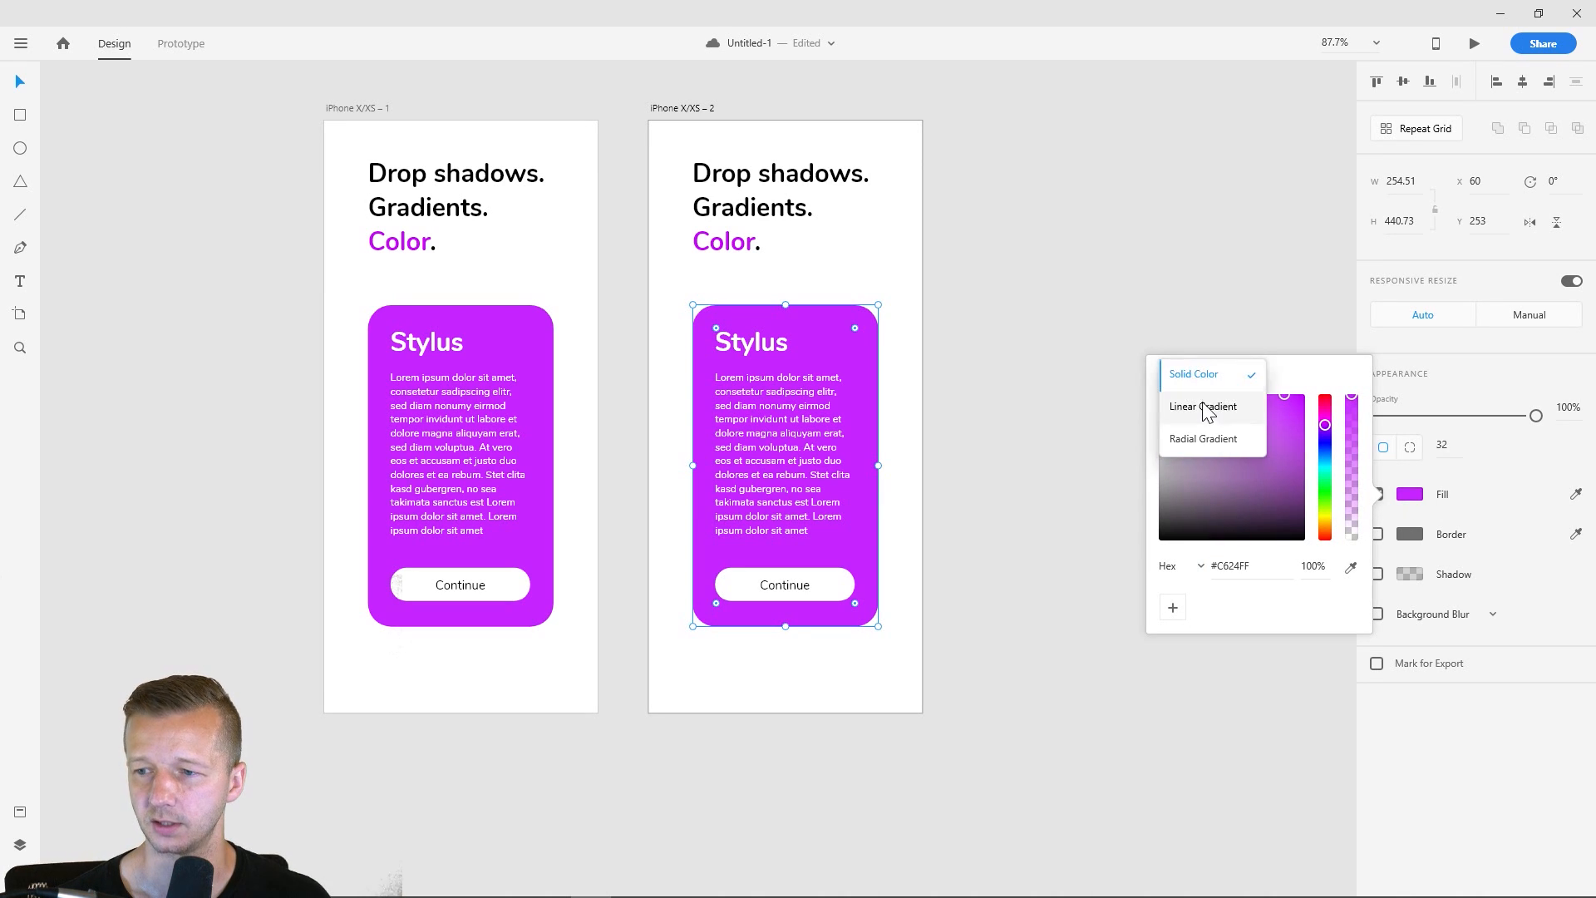
pyautogui.click(1202, 406)
pyautogui.moveTo(786, 306); pyautogui.dragTo(708, 307)
pyautogui.moveTo(786, 624); pyautogui.dragTo(876, 625)
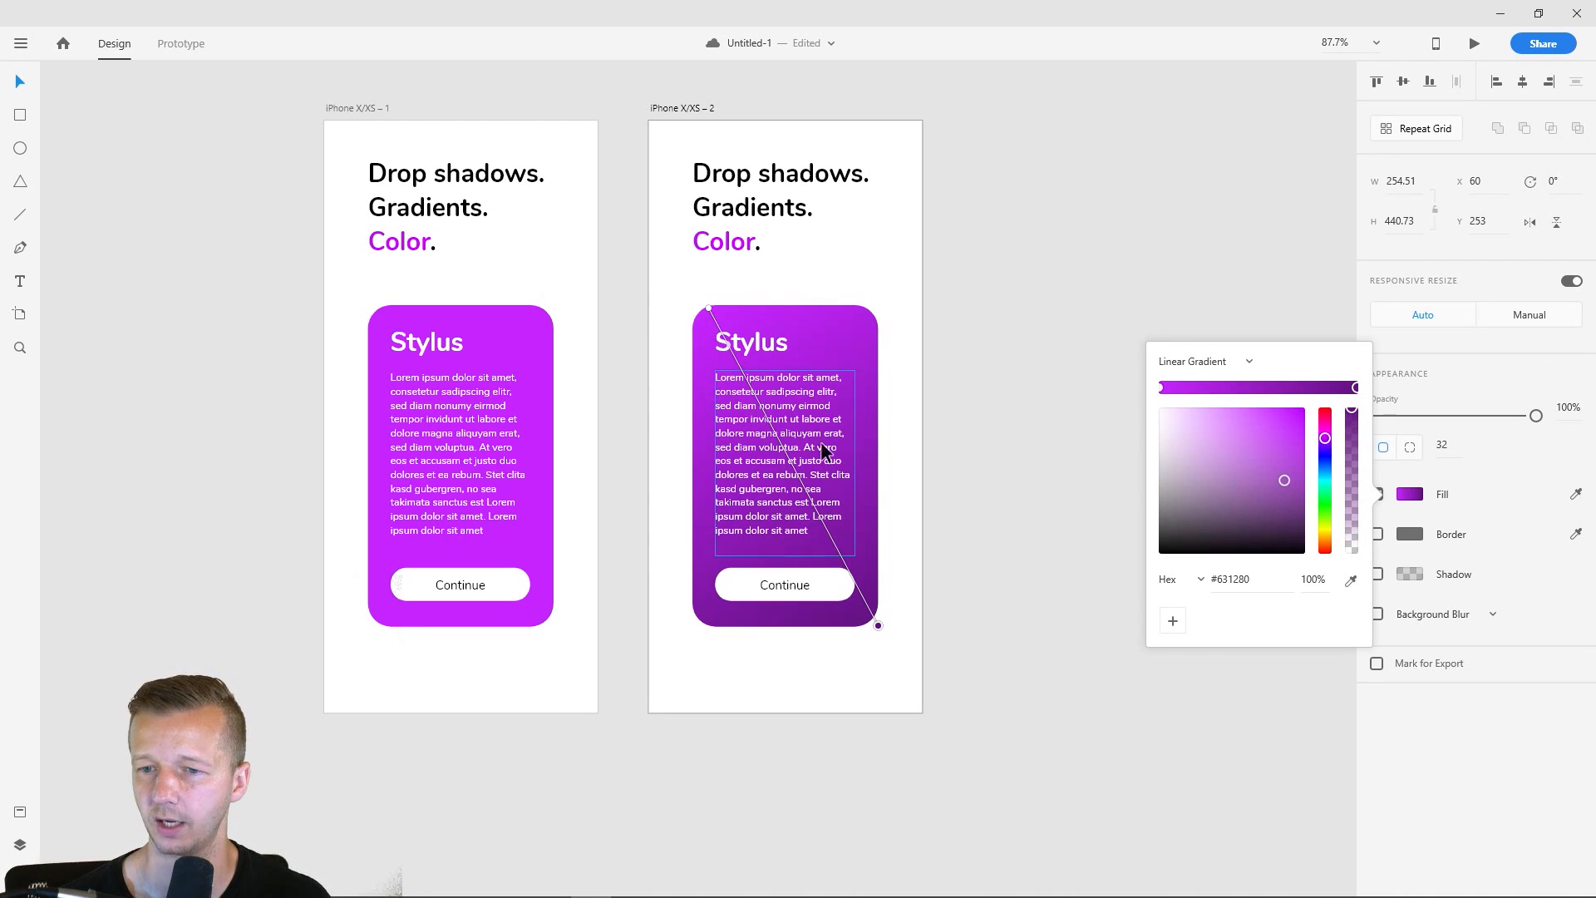
# - Change the end colour of the card's gradient to the saturated violet #6309FF
pyautogui.click(1162, 387)
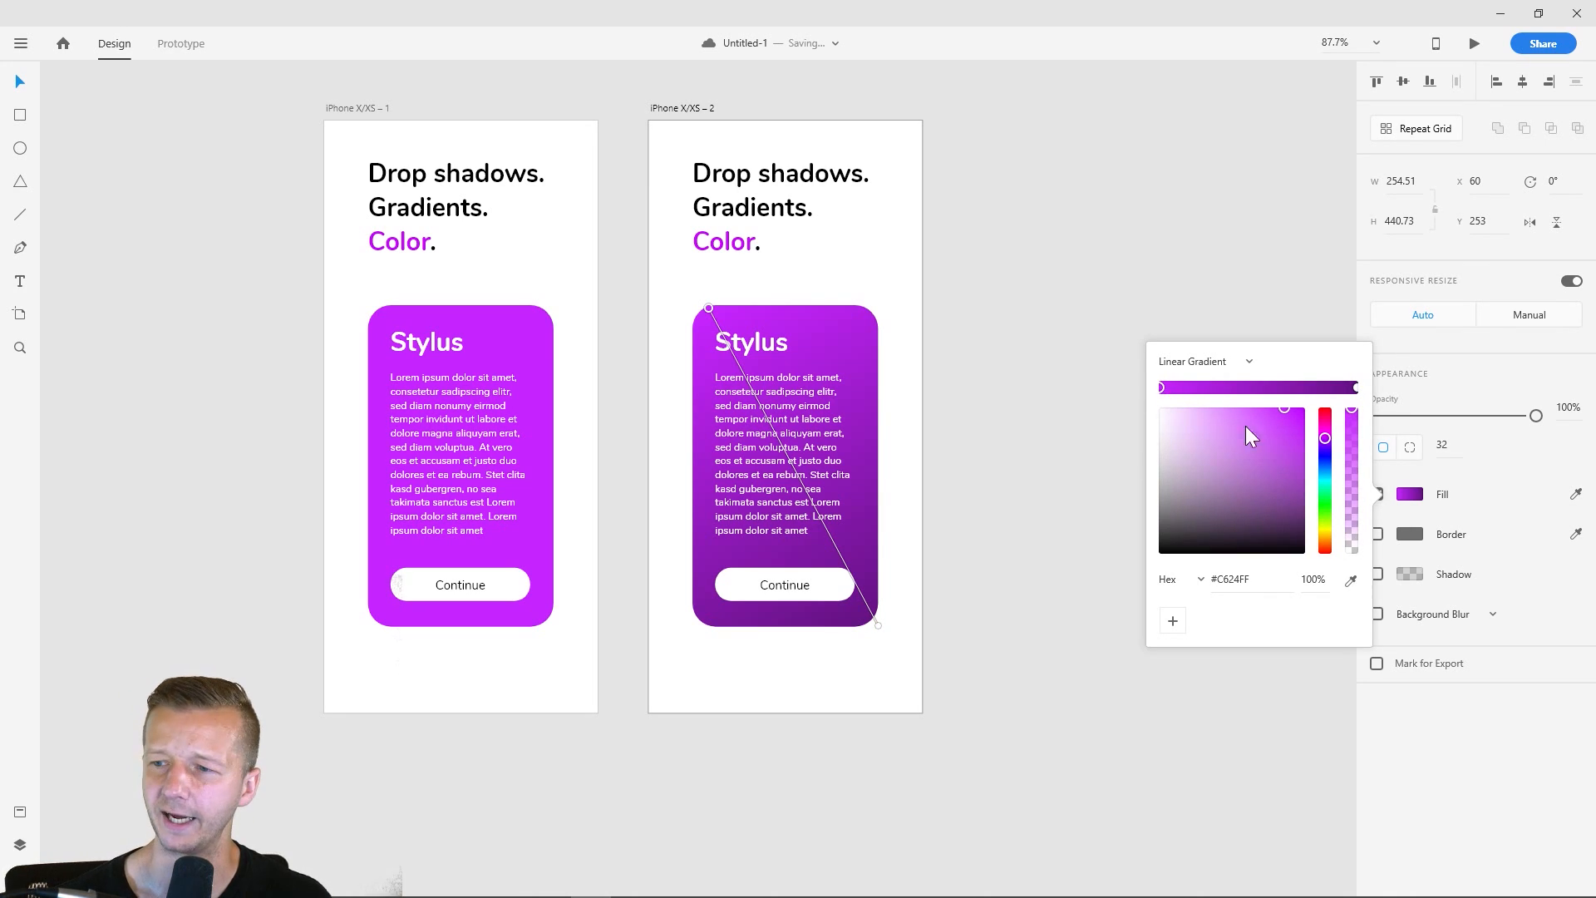
pyautogui.click(1356, 387)
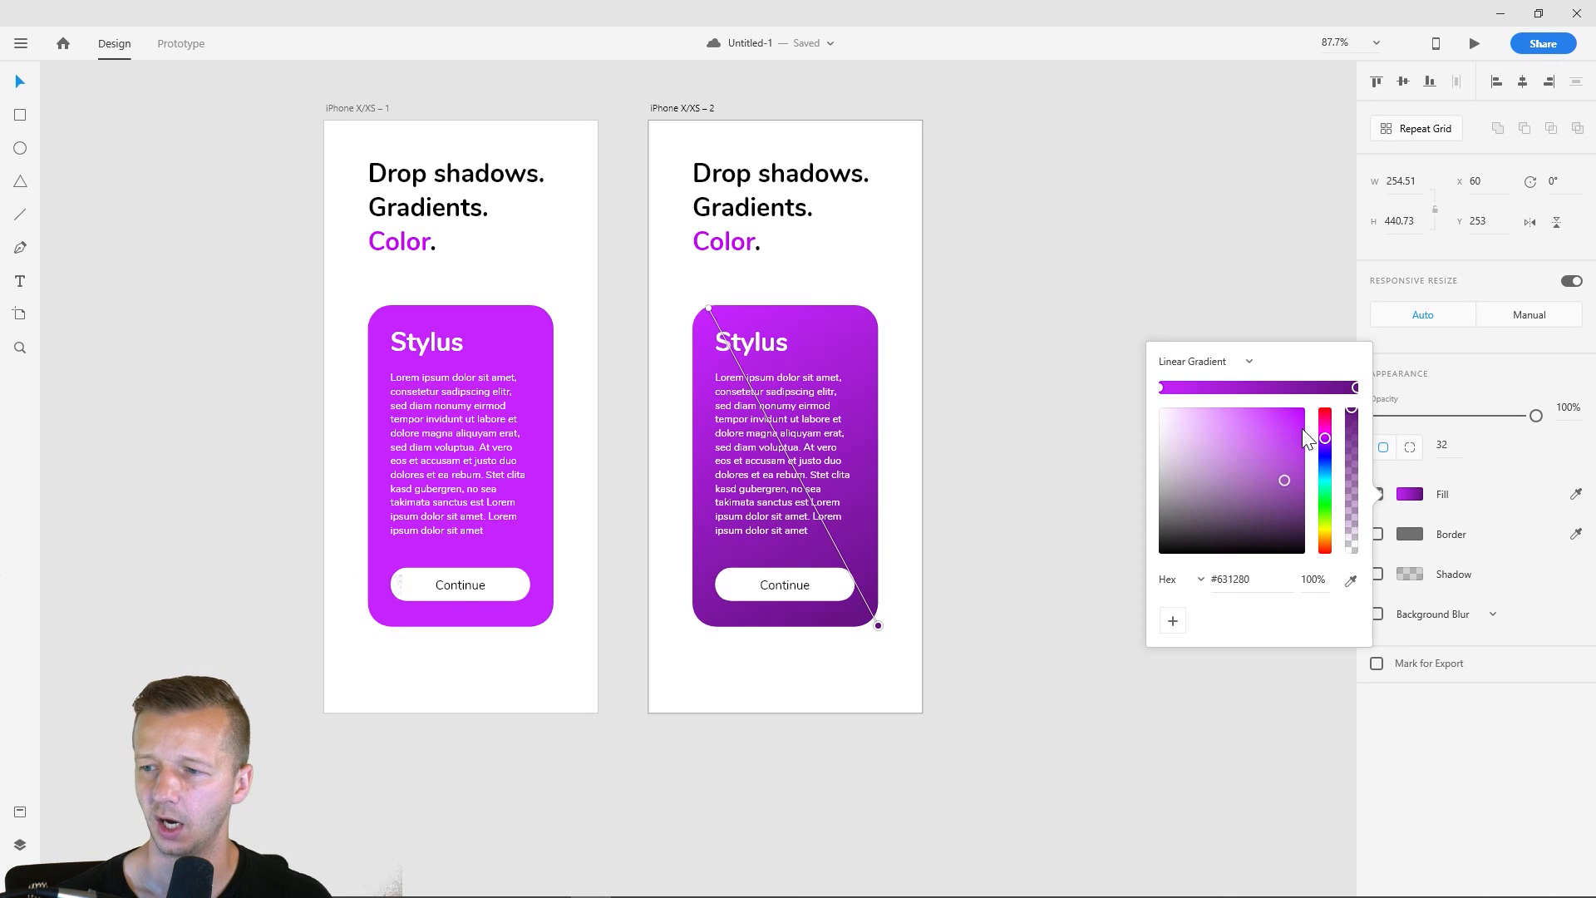
pyautogui.moveTo(1295, 425); pyautogui.dragTo(1301, 408)
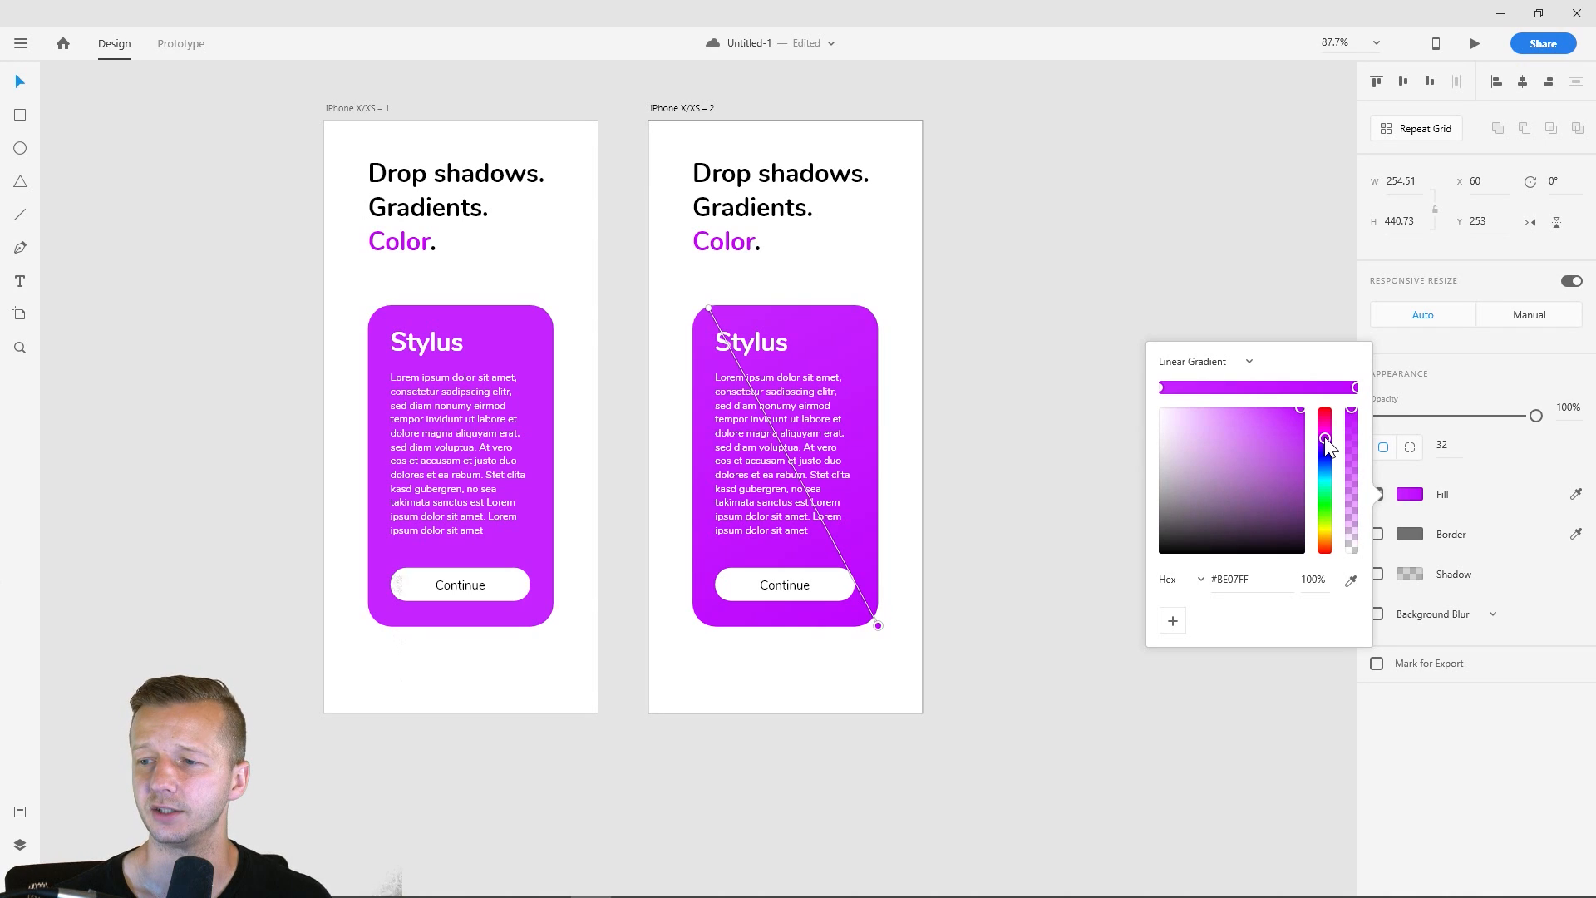
pyautogui.moveTo(1298, 408); pyautogui.dragTo(1324, 447)
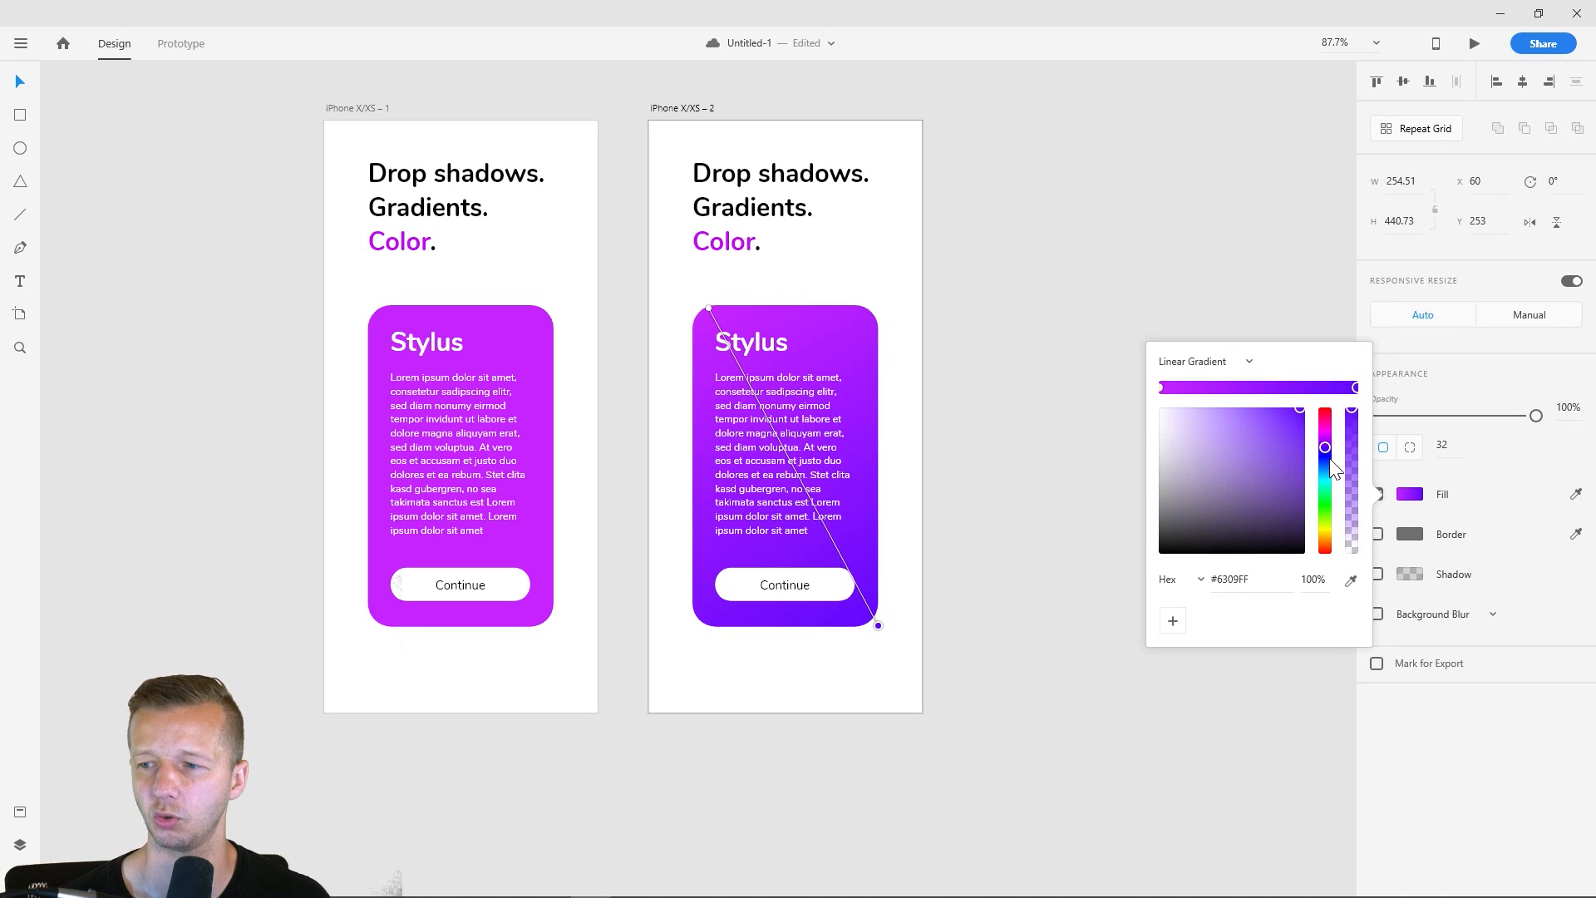
# - Try blue #0942FF and green #19FF09 as the end colour of the card's gradient
pyautogui.click(1326, 461)
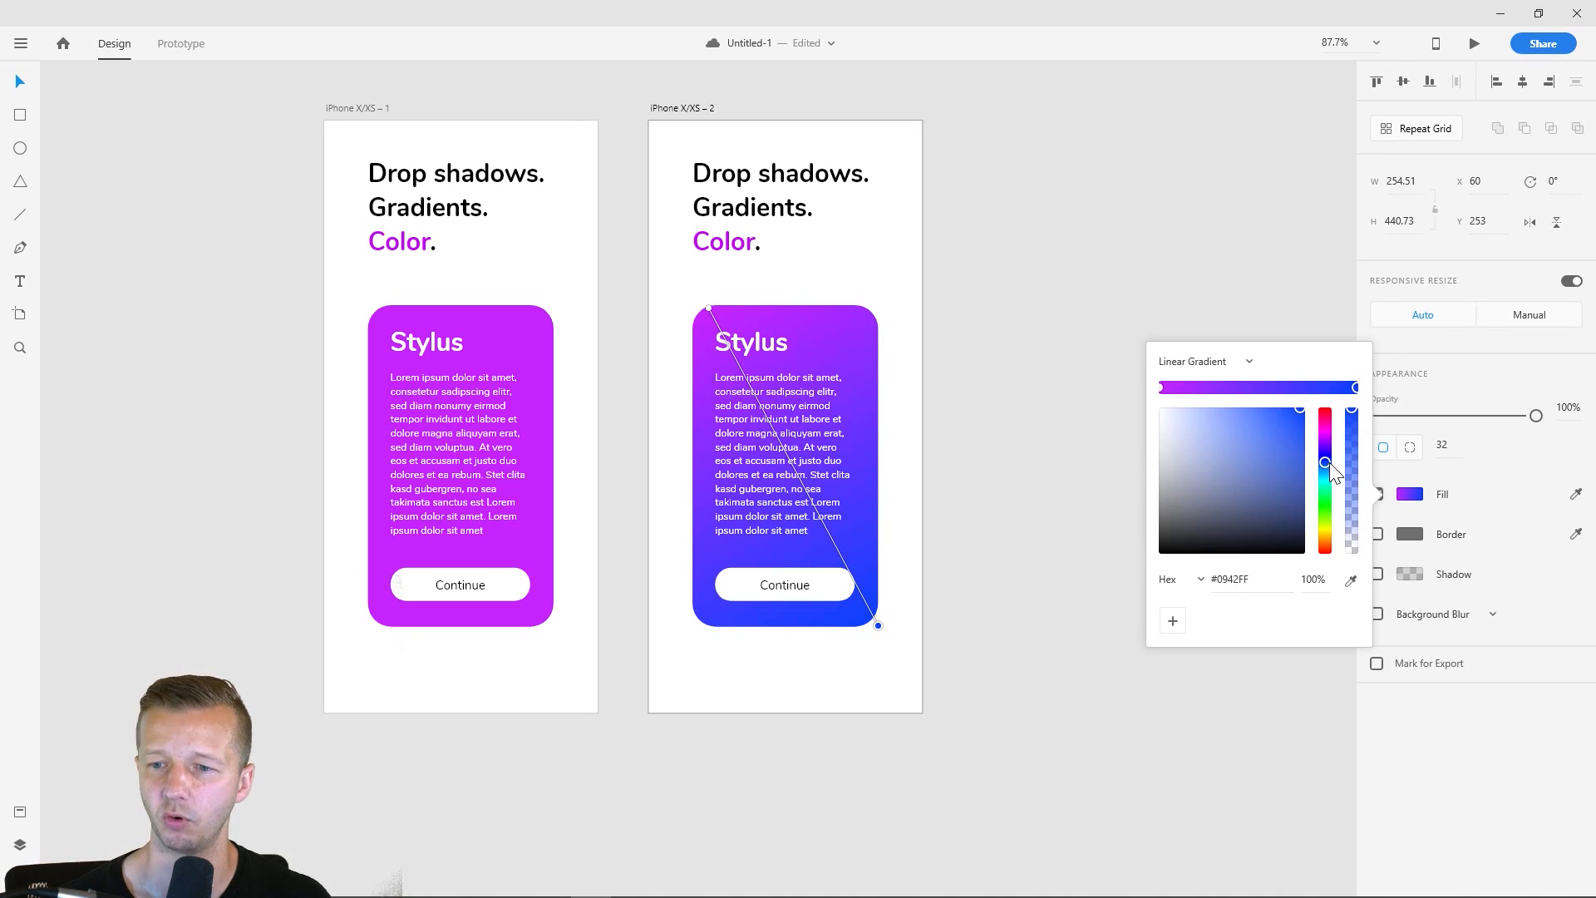
pyautogui.moveTo(1329, 462); pyautogui.dragTo(1340, 506)
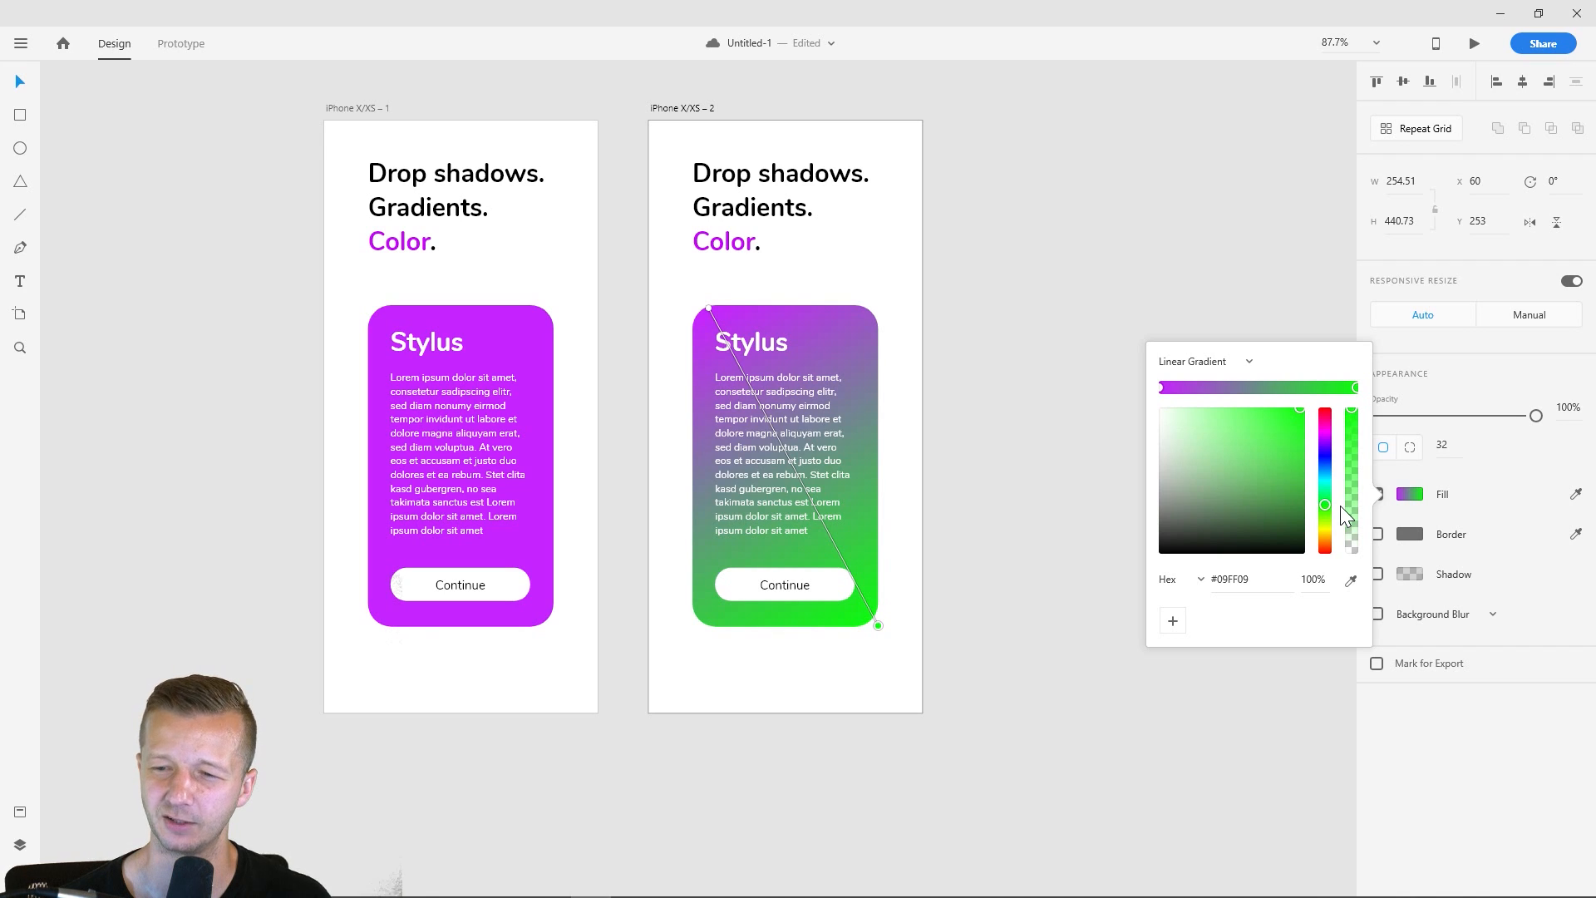
pyautogui.moveTo(1340, 505); pyautogui.dragTo(1339, 506)
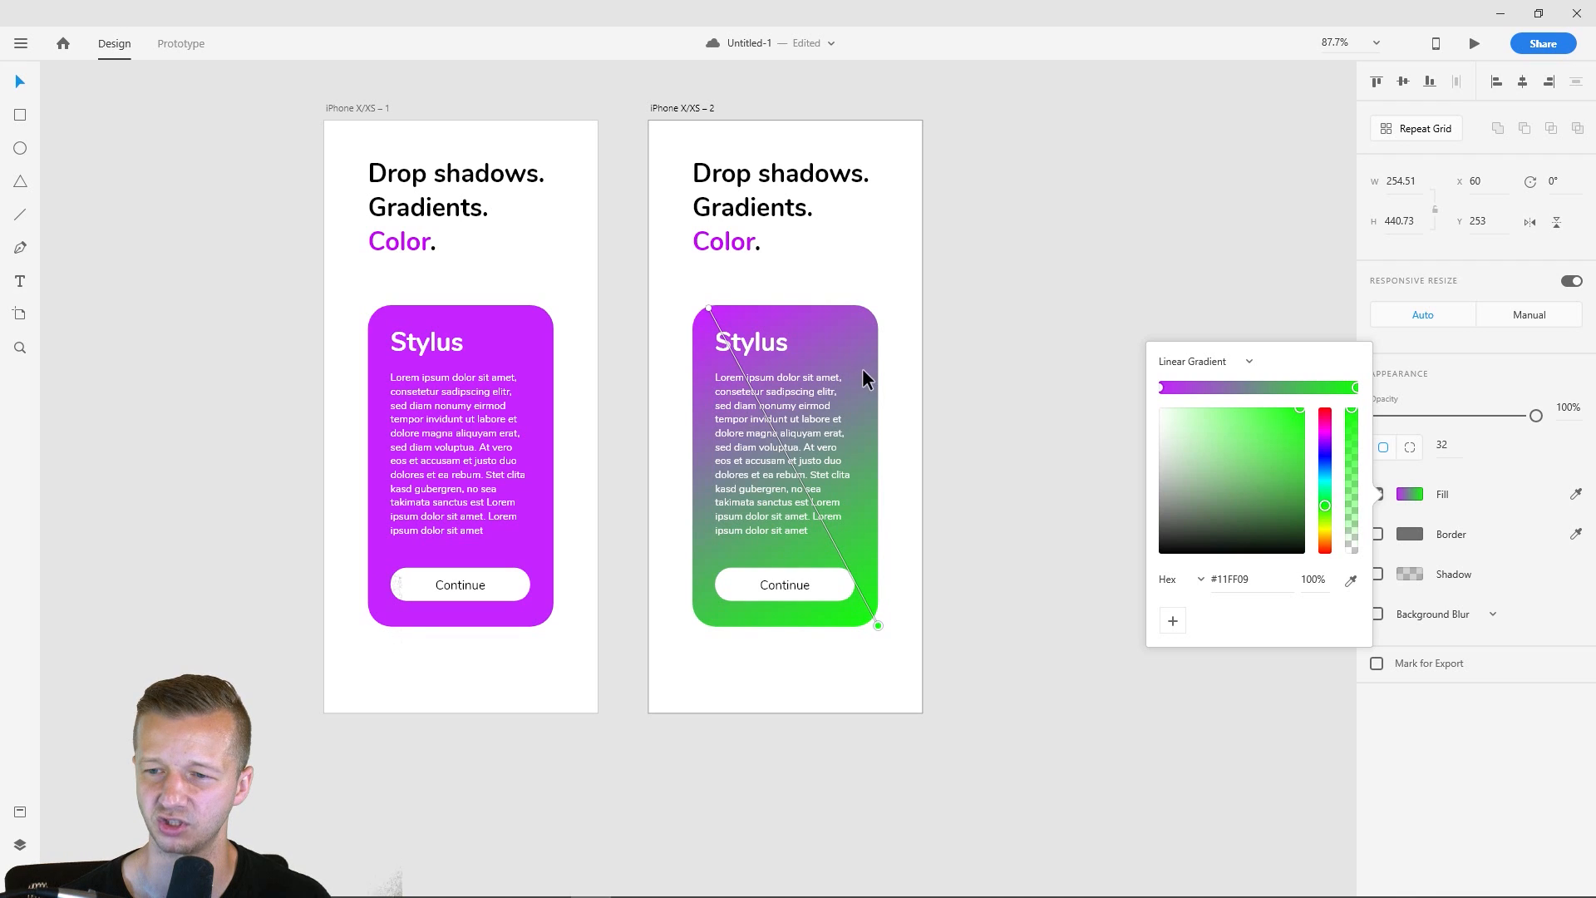
pyautogui.moveTo(1330, 516)
pyautogui.mouseDown()
pyautogui.moveTo(1333, 537)
pyautogui.moveTo(1331, 425)
pyautogui.moveTo(1330, 506)
pyautogui.mouseUp()
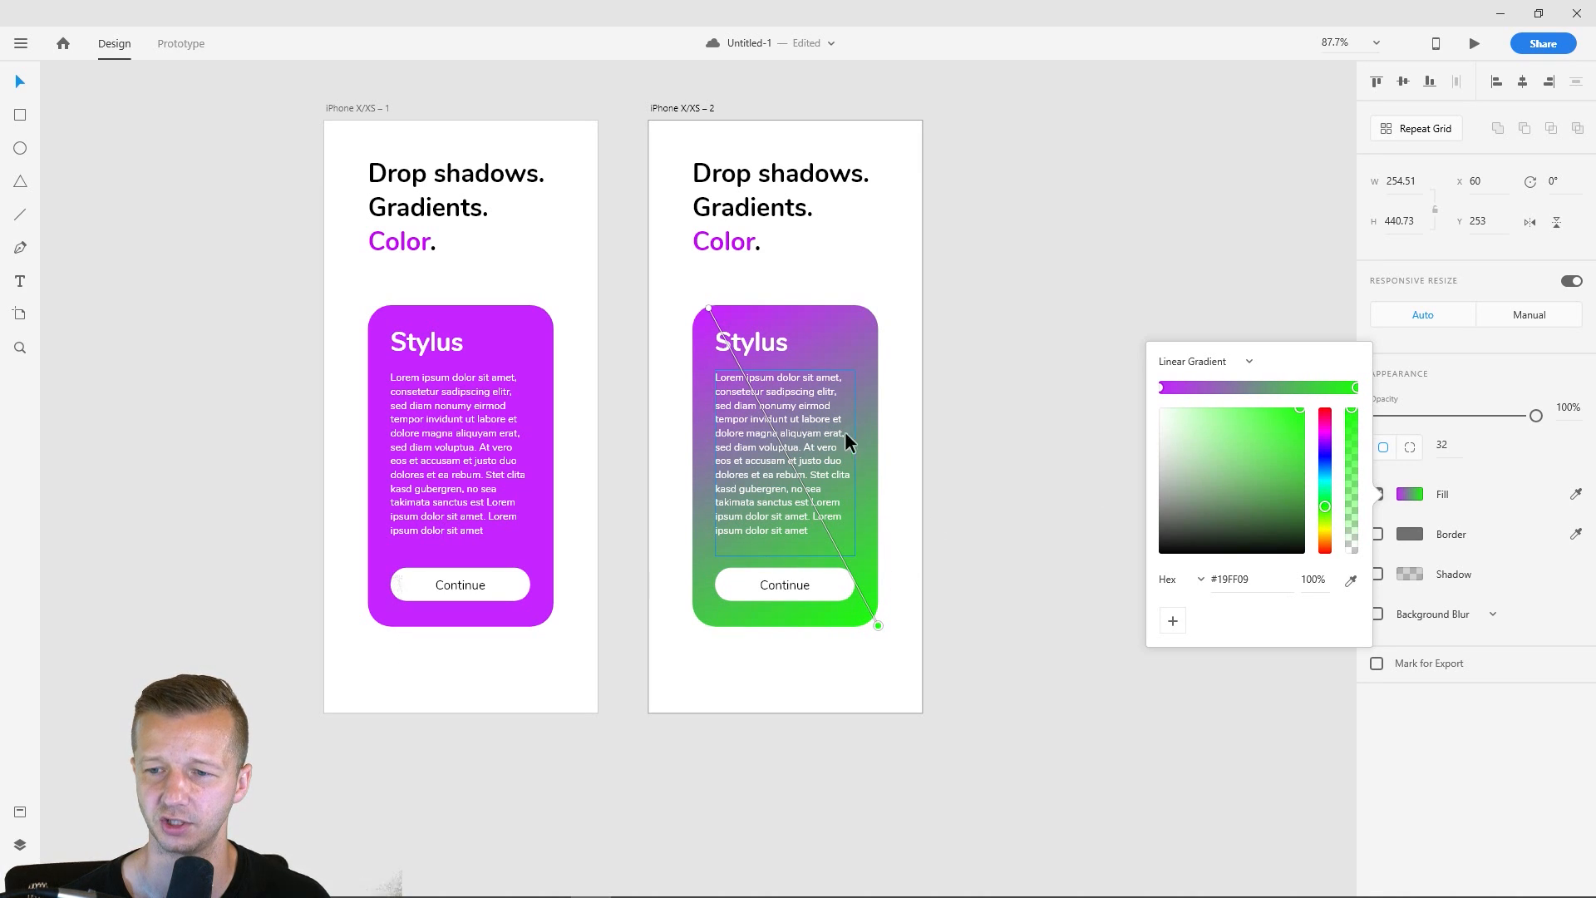
# - Shift the hue of the gradient's end colour to the violet #6B09FF
pyautogui.moveTo(1325, 506); pyautogui.dragTo(1342, 446)
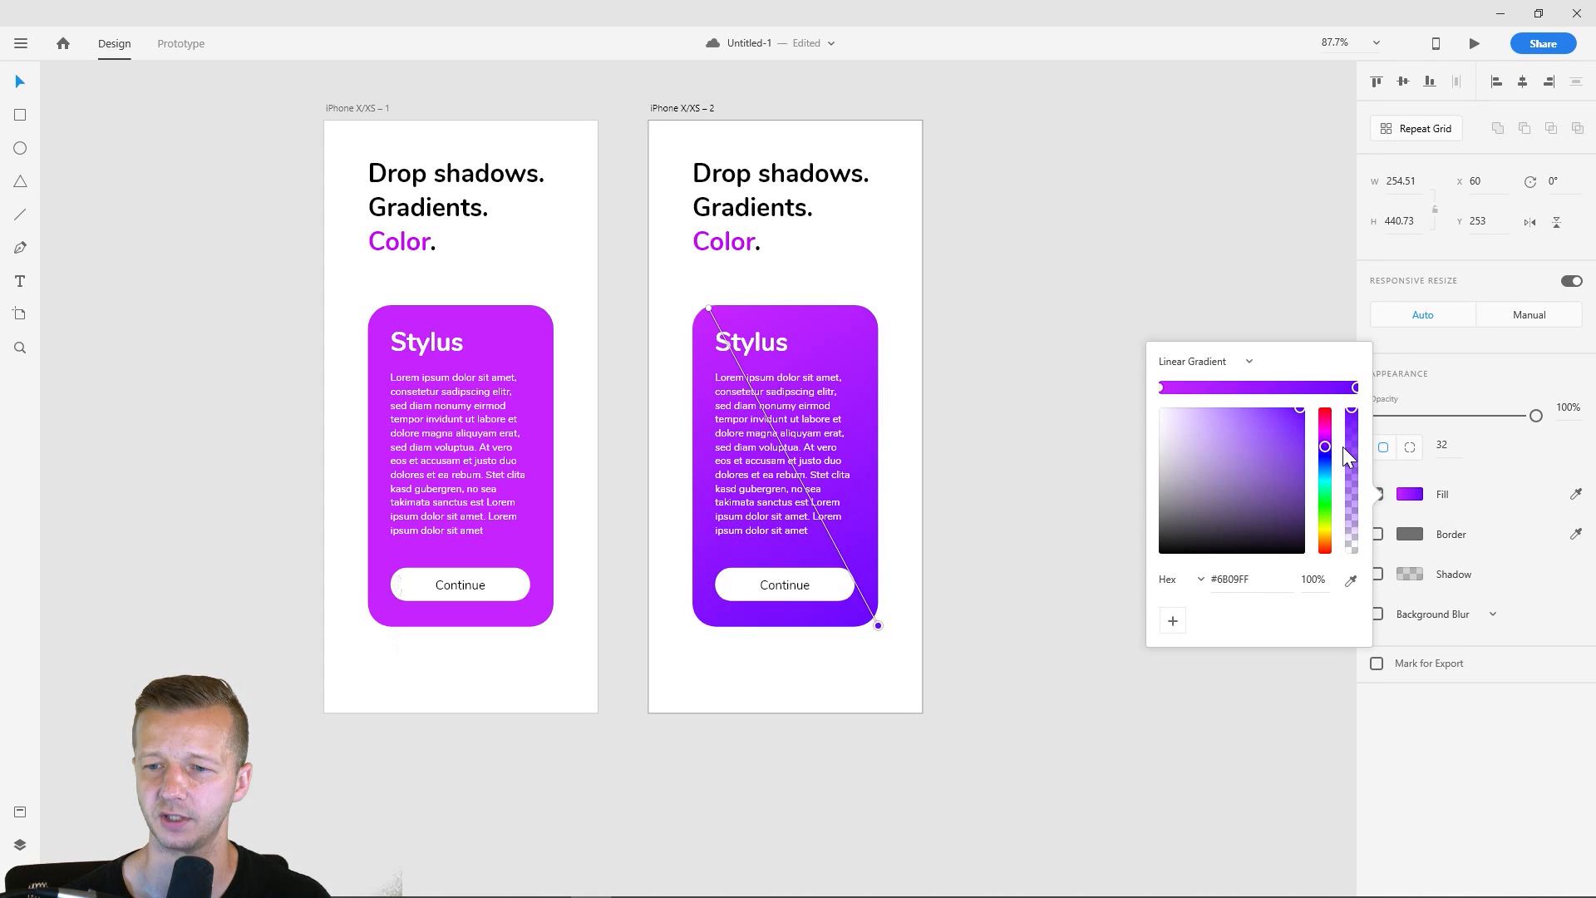
# - Make the Continue button labels on both artboards bold
pyautogui.click(961, 292)
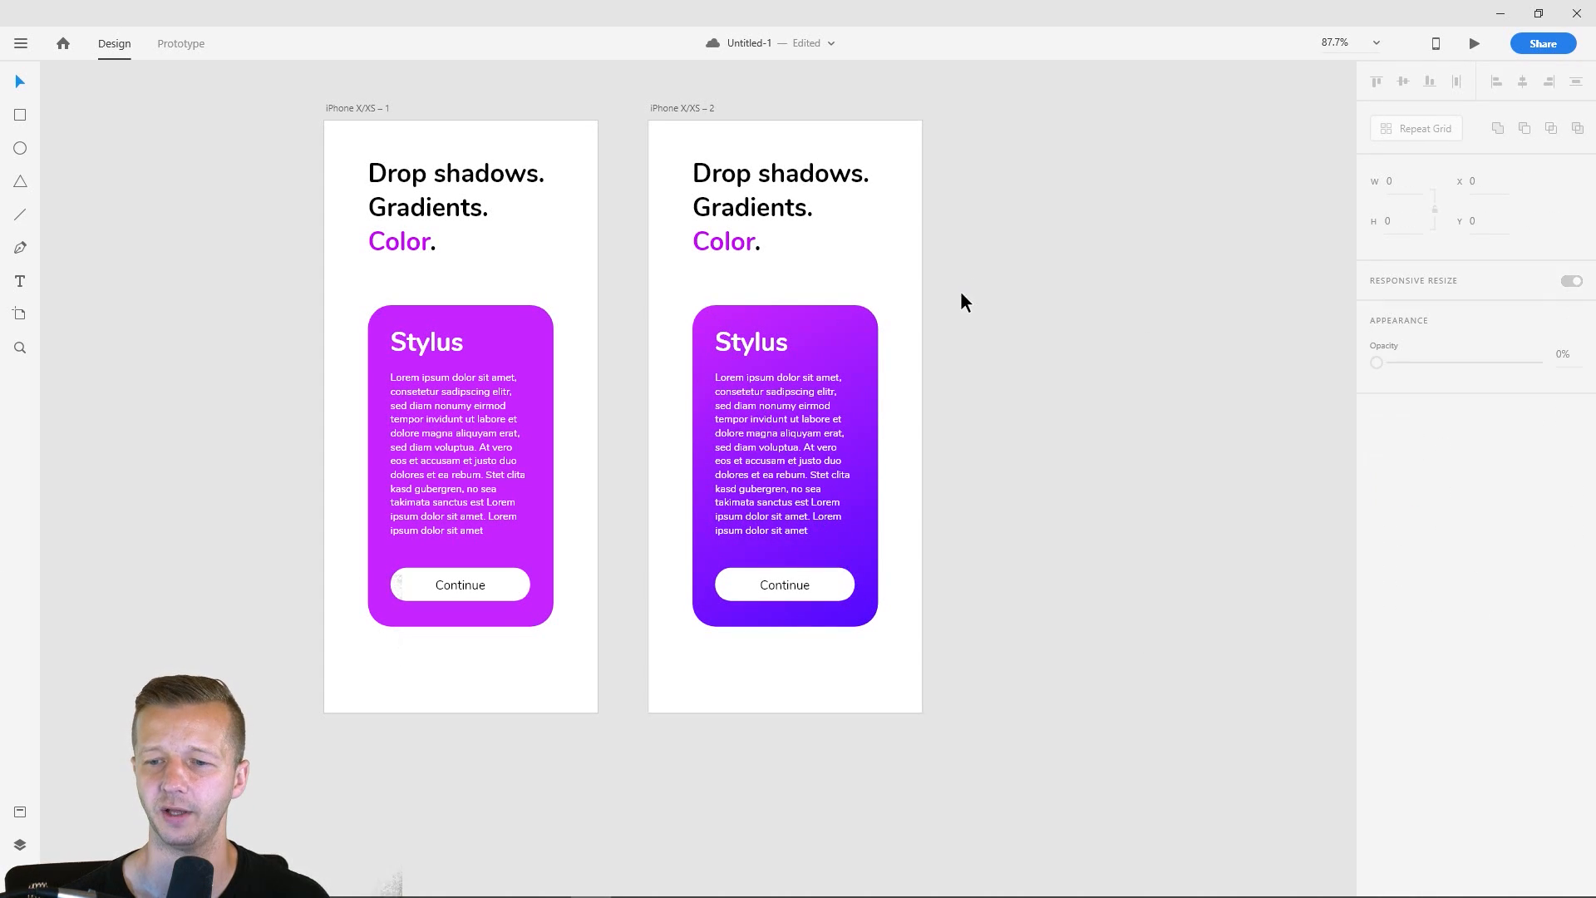
pyautogui.click(781, 582)
pyautogui.keyDown('shift'); pyautogui.click(441, 587); pyautogui.keyUp('shift')
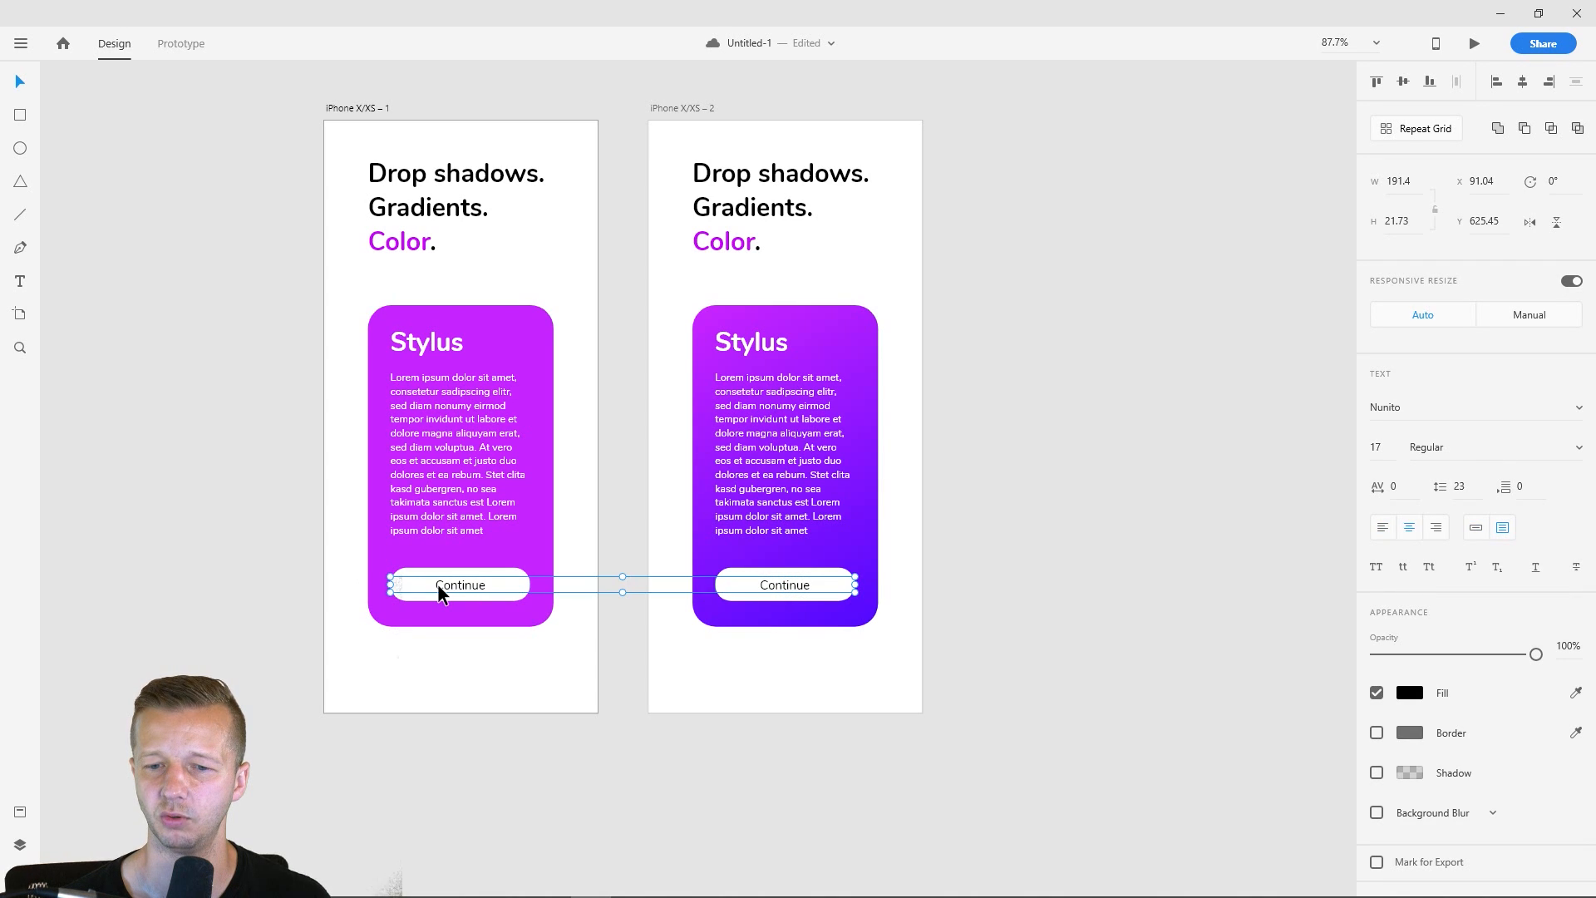
pyautogui.click(1578, 448)
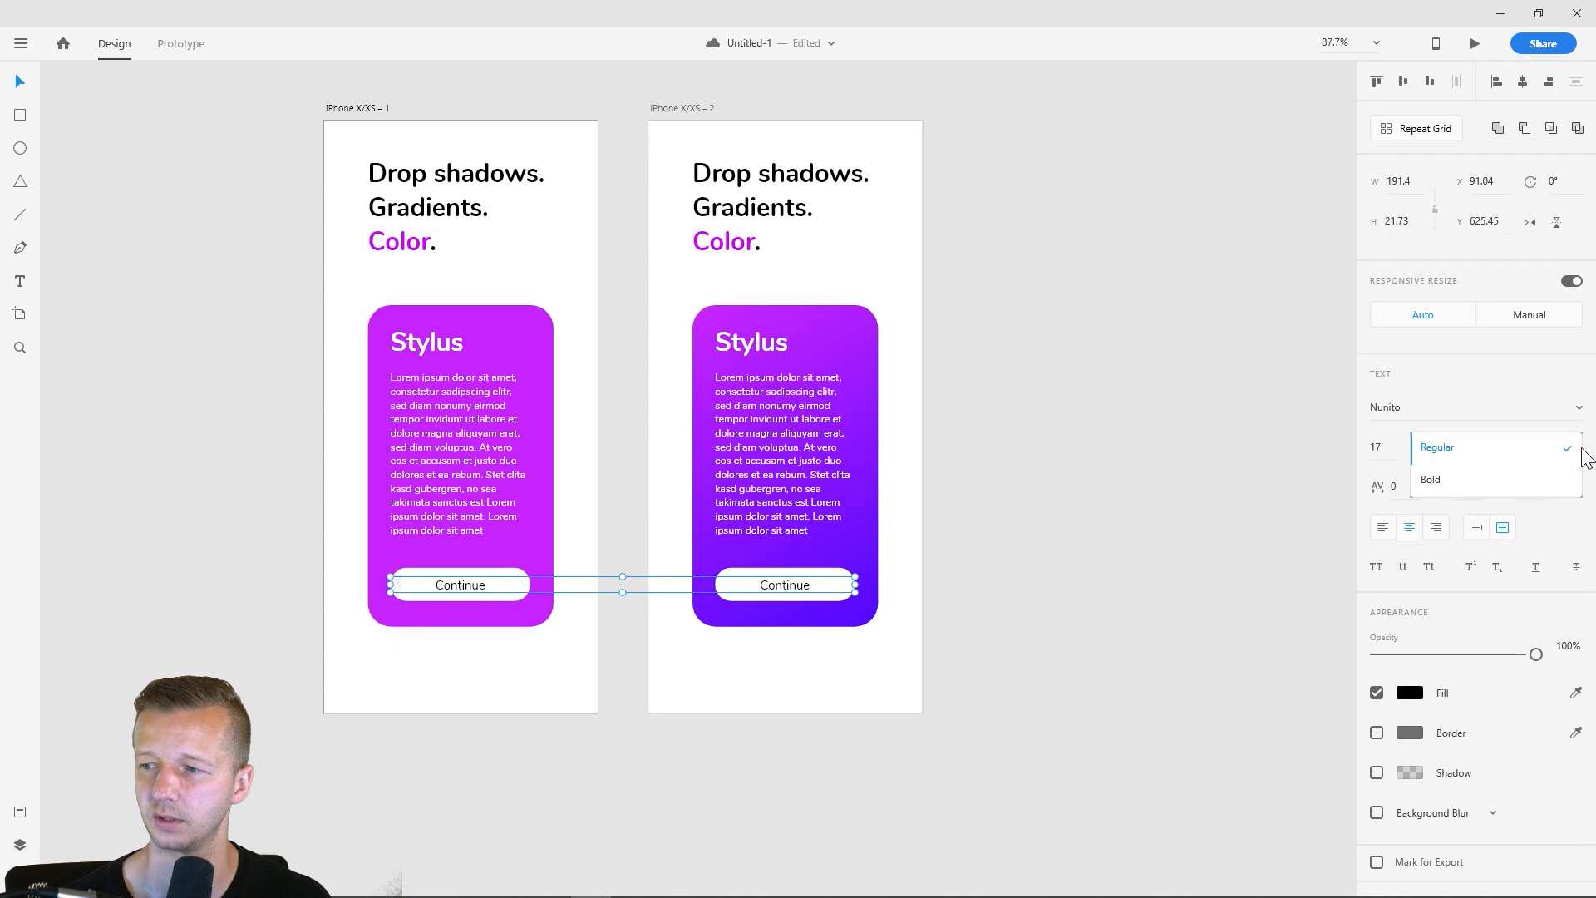
pyautogui.click(1500, 489)
pyautogui.click(1164, 425)
# - Duplicate the second artboard with the gradient card to add a third iPhone X/XS artboard
pyautogui.moveTo(1006, 297); pyautogui.dragTo(919, 329)
pyautogui.click(580, 146)
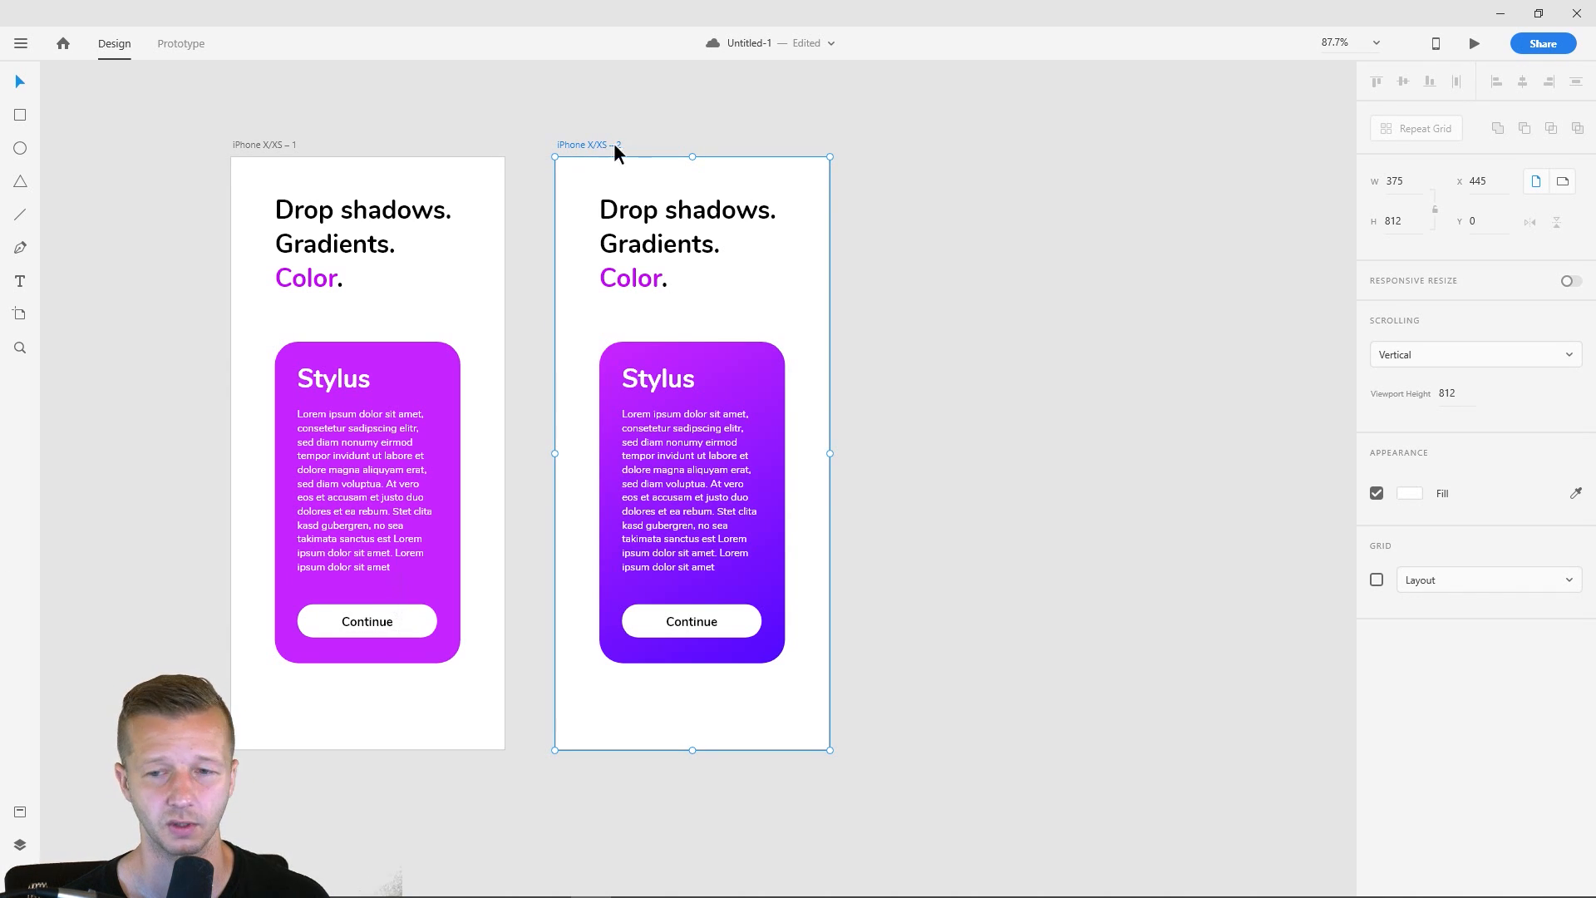
pyautogui.hotkey('ctrl', 'd')
pyautogui.click(1212, 296)
pyautogui.moveTo(1212, 299); pyautogui.dragTo(797, 308)
pyautogui.scroll(3, 820, 425)
pyautogui.moveTo(773, 392); pyautogui.dragTo(877, 350)
pyautogui.click(740, 300)
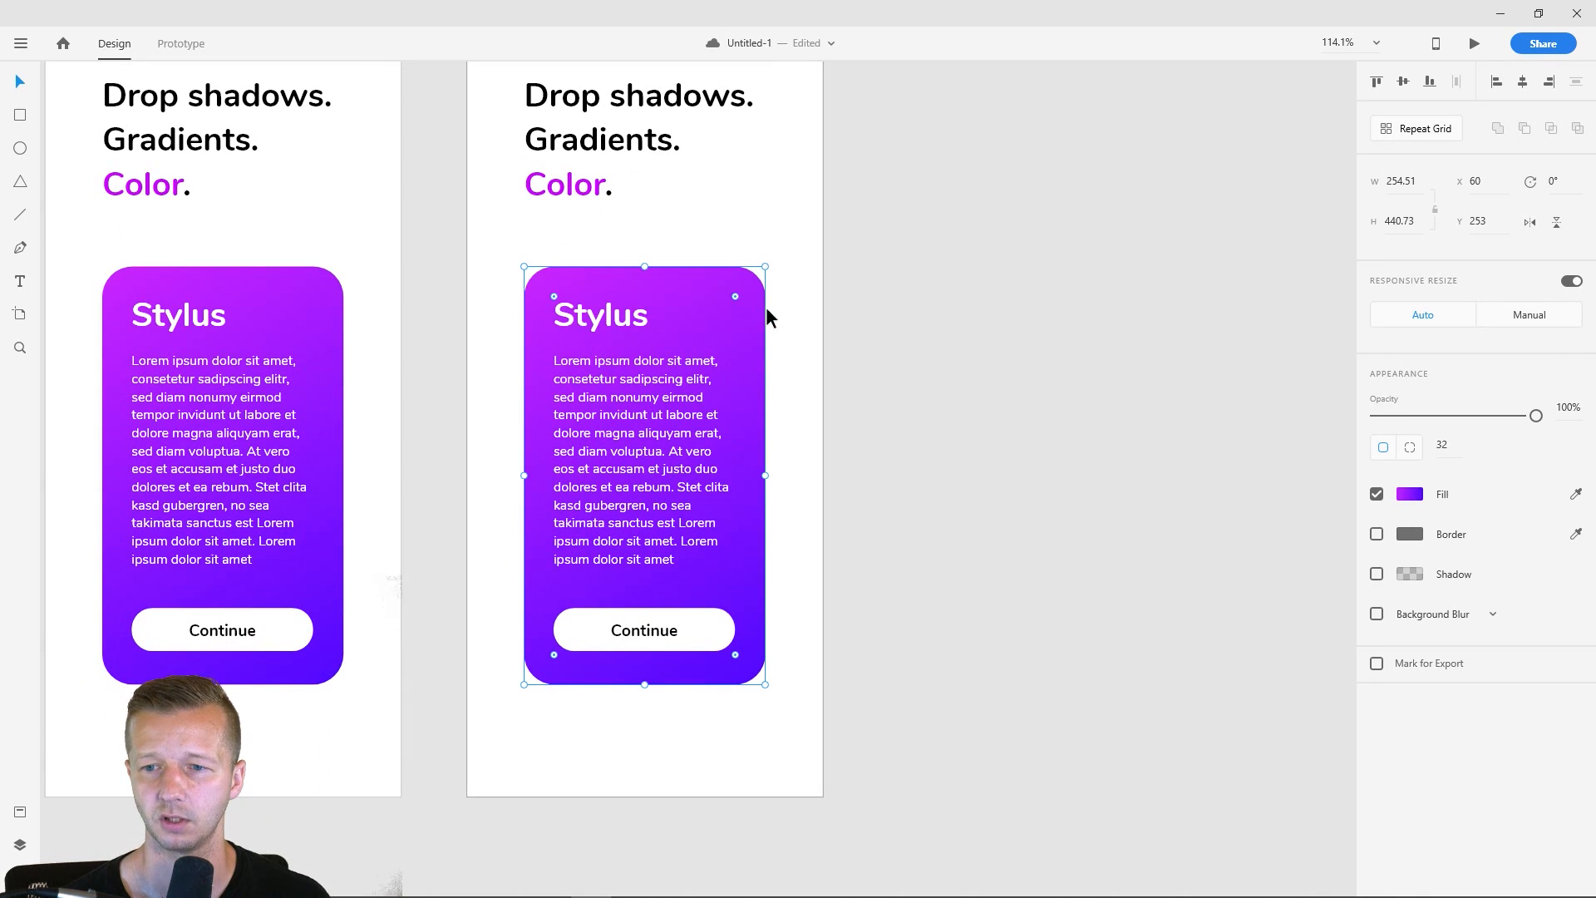
pyautogui.click(861, 315)
pyautogui.scroll(-2, 880, 298)
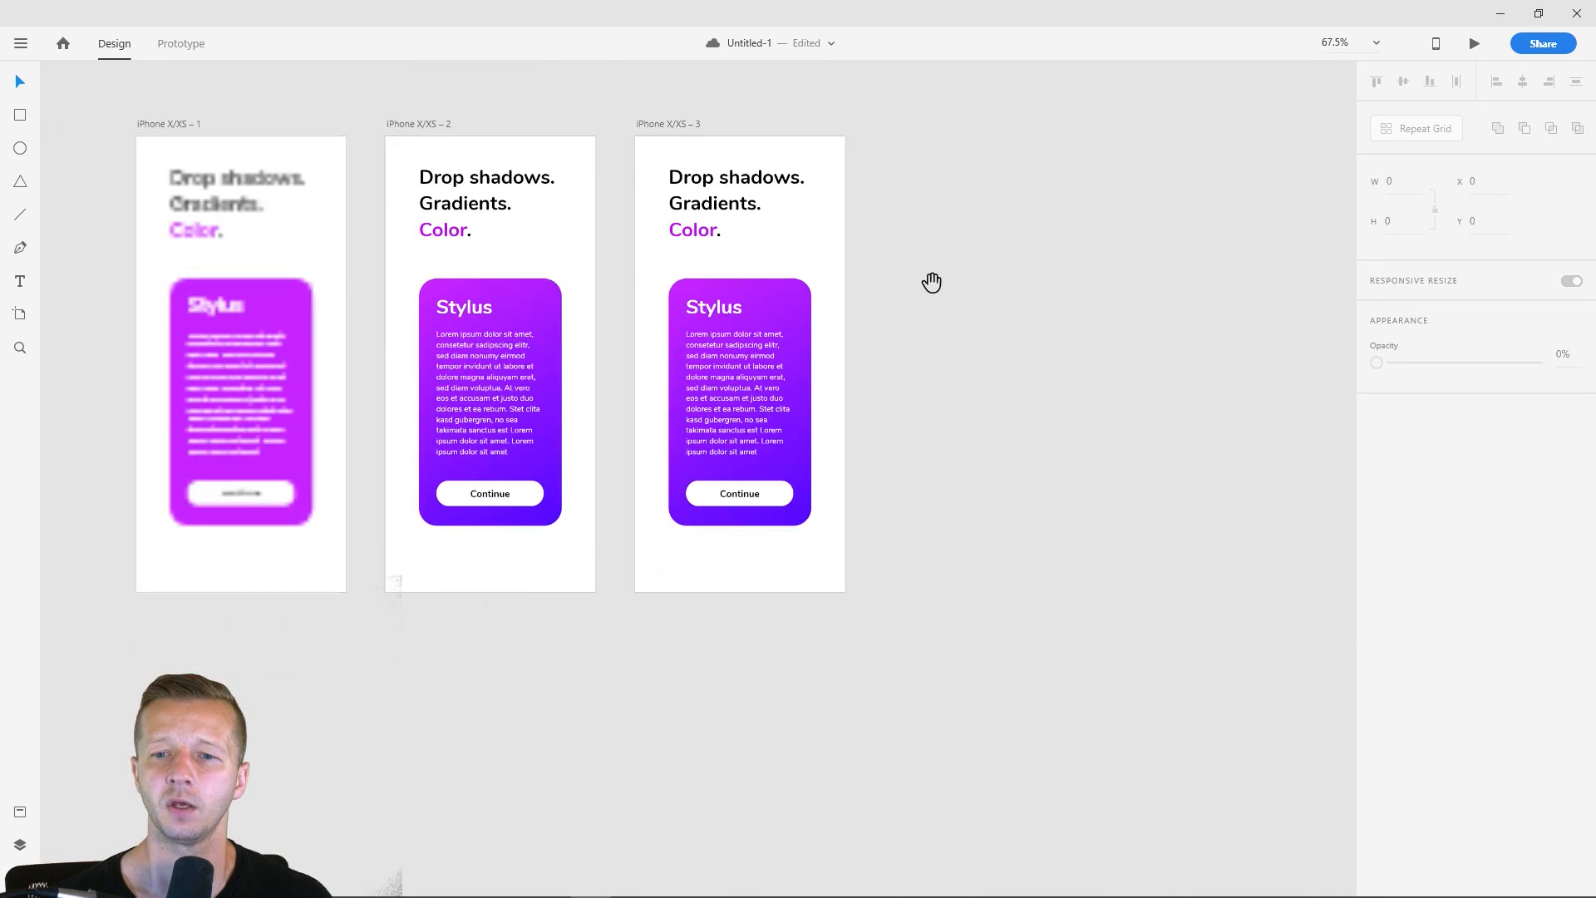
pyautogui.moveTo(933, 282); pyautogui.dragTo(1003, 299)
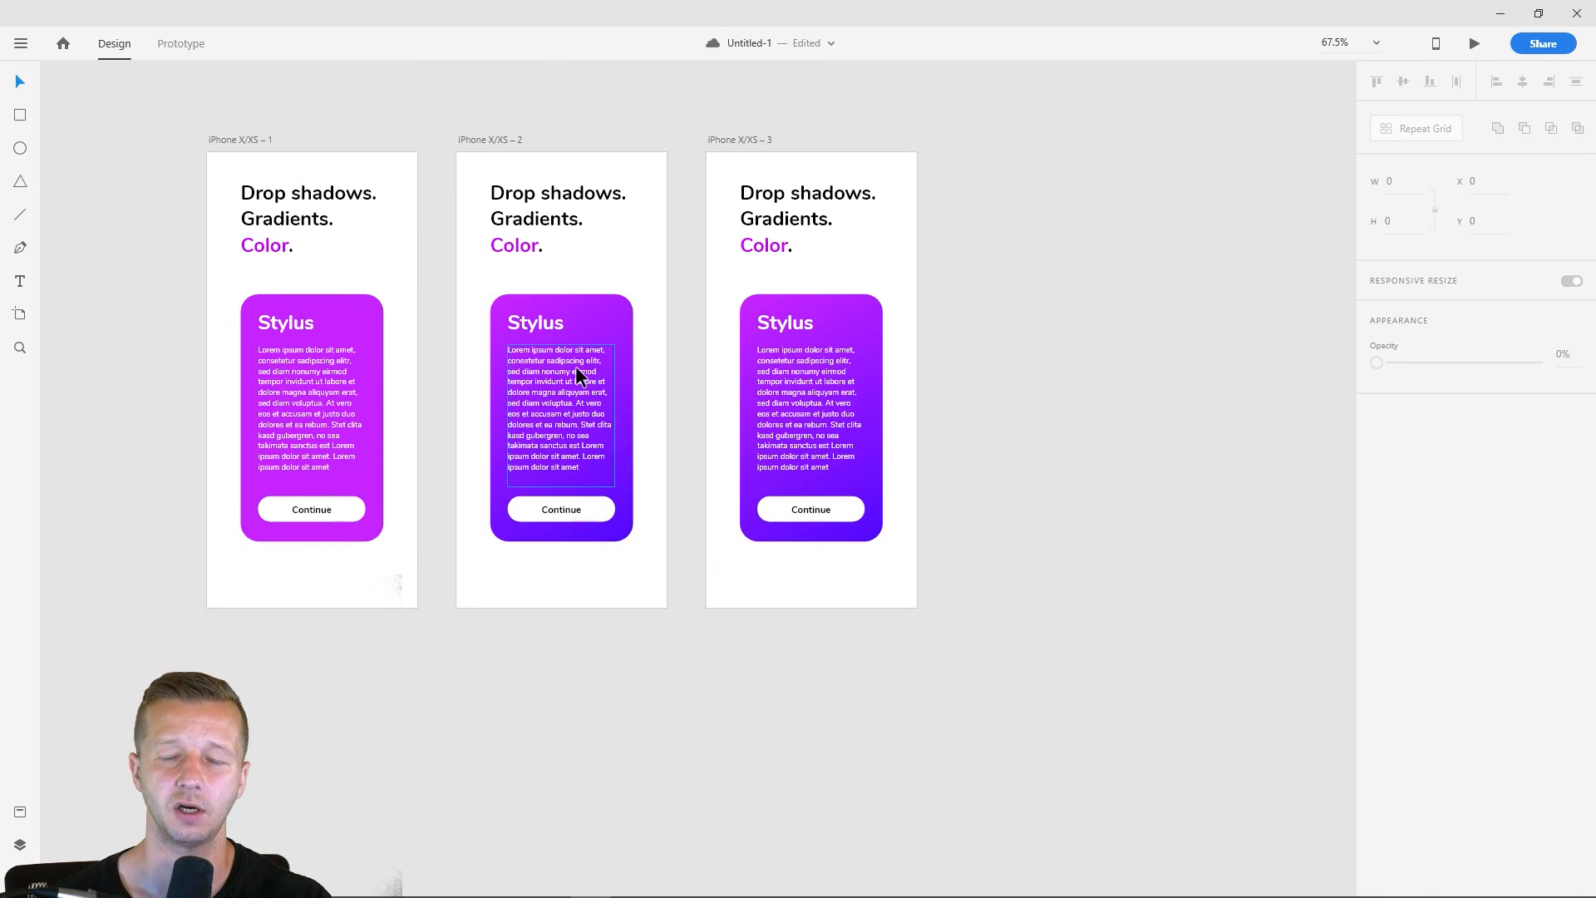
pyautogui.click(860, 326)
pyautogui.click(946, 386)
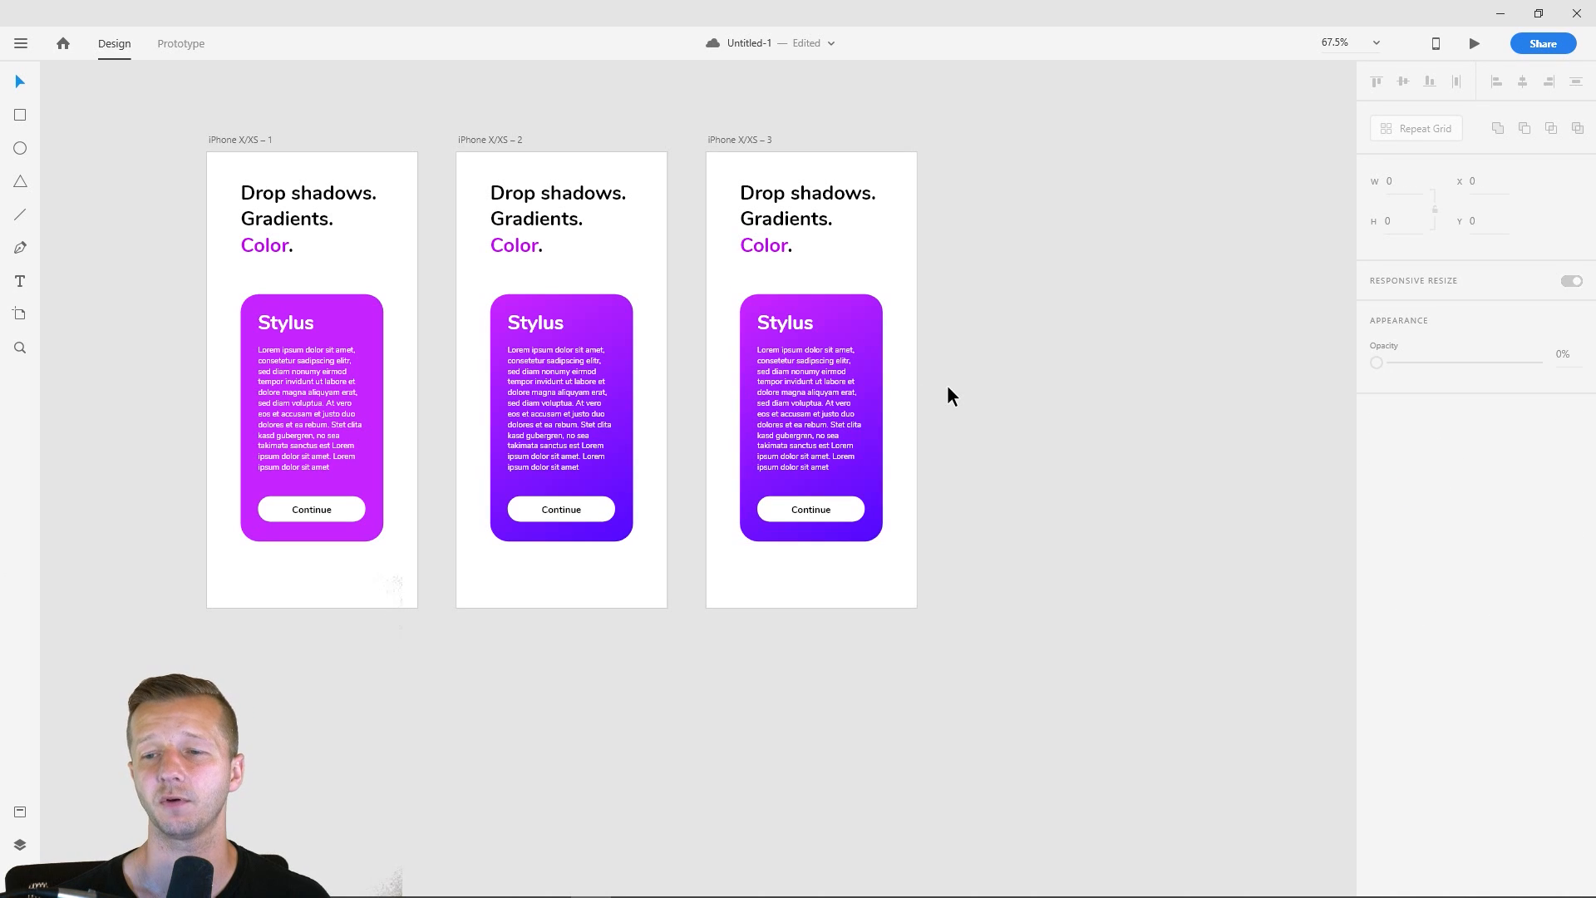
pyautogui.scroll(3, 941, 431)
pyautogui.click(848, 290)
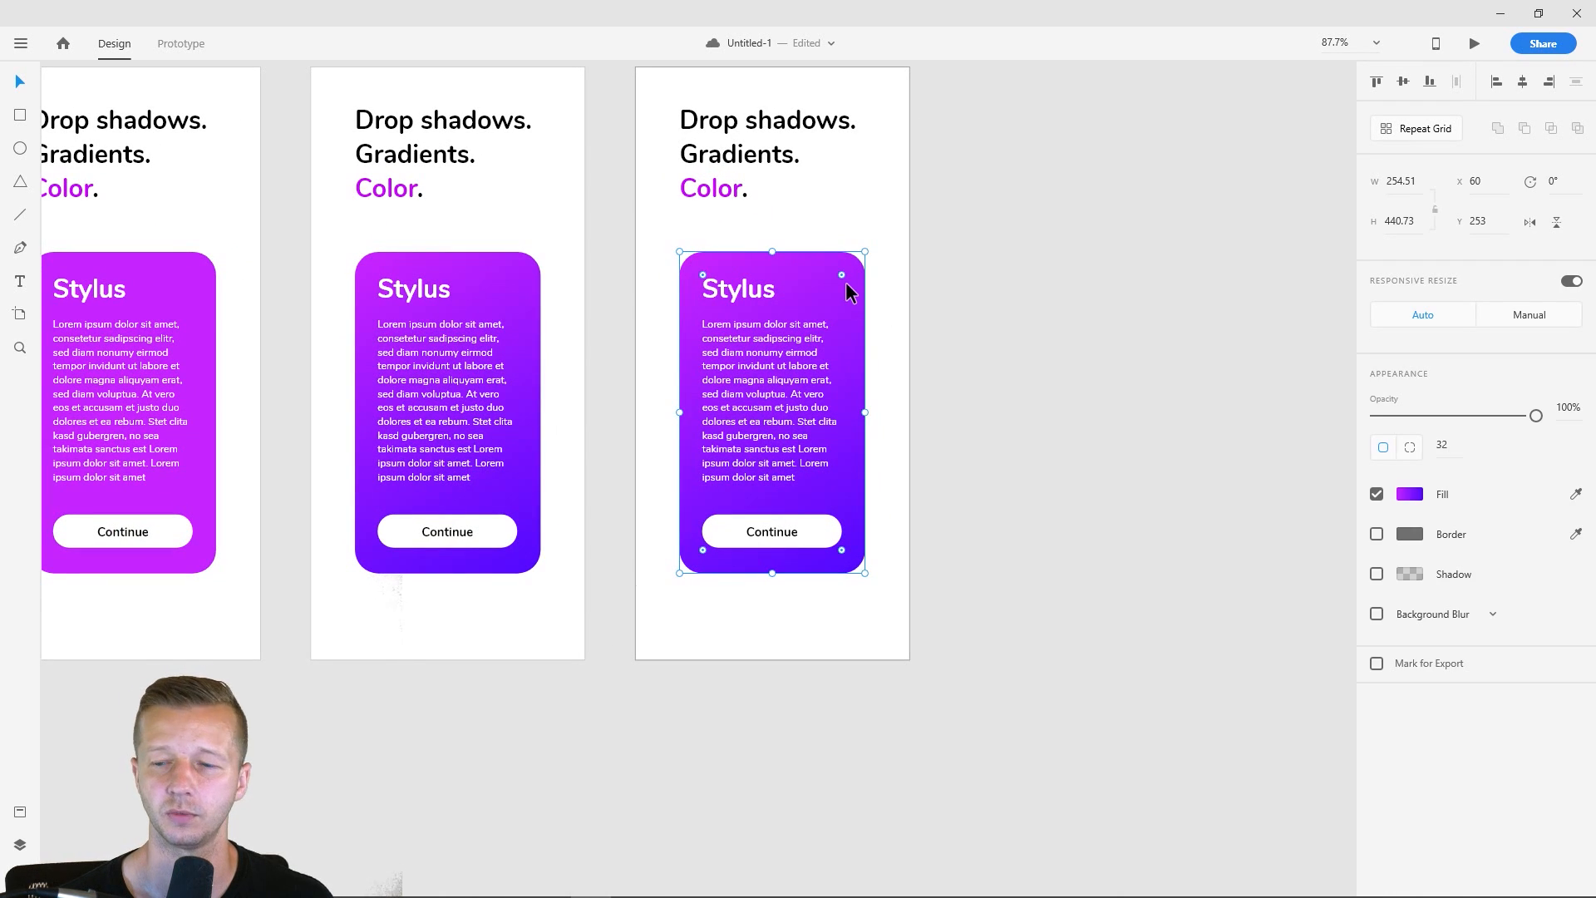
pyautogui.click(1079, 399)
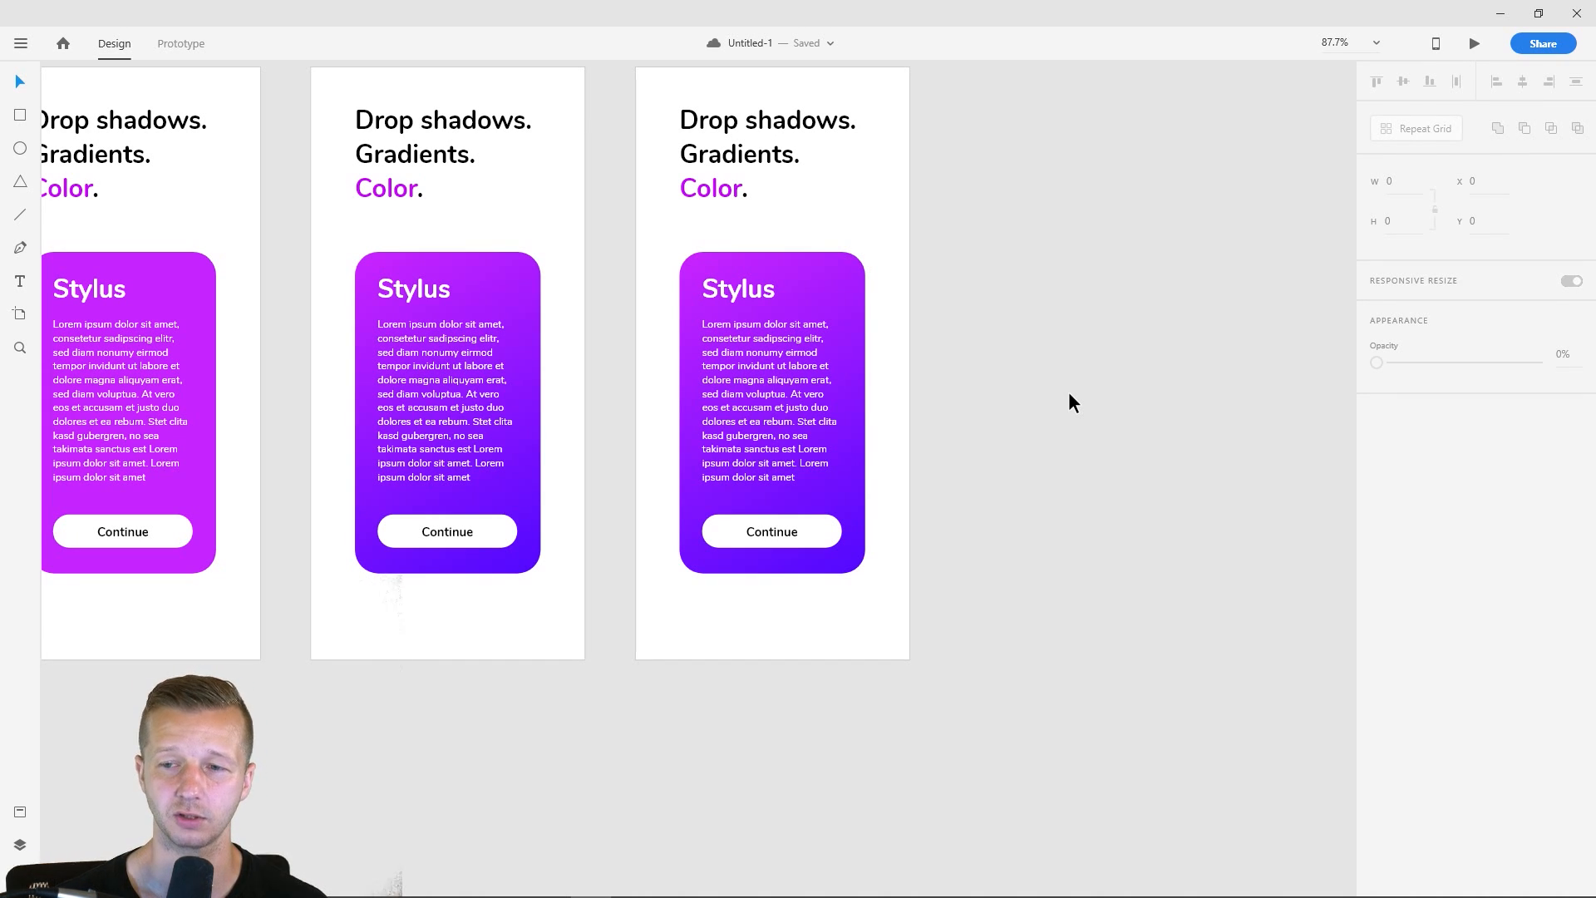
# - Turn on a drop shadow for the third artboard's card, with X and Y offsets of 7
pyautogui.click(848, 293)
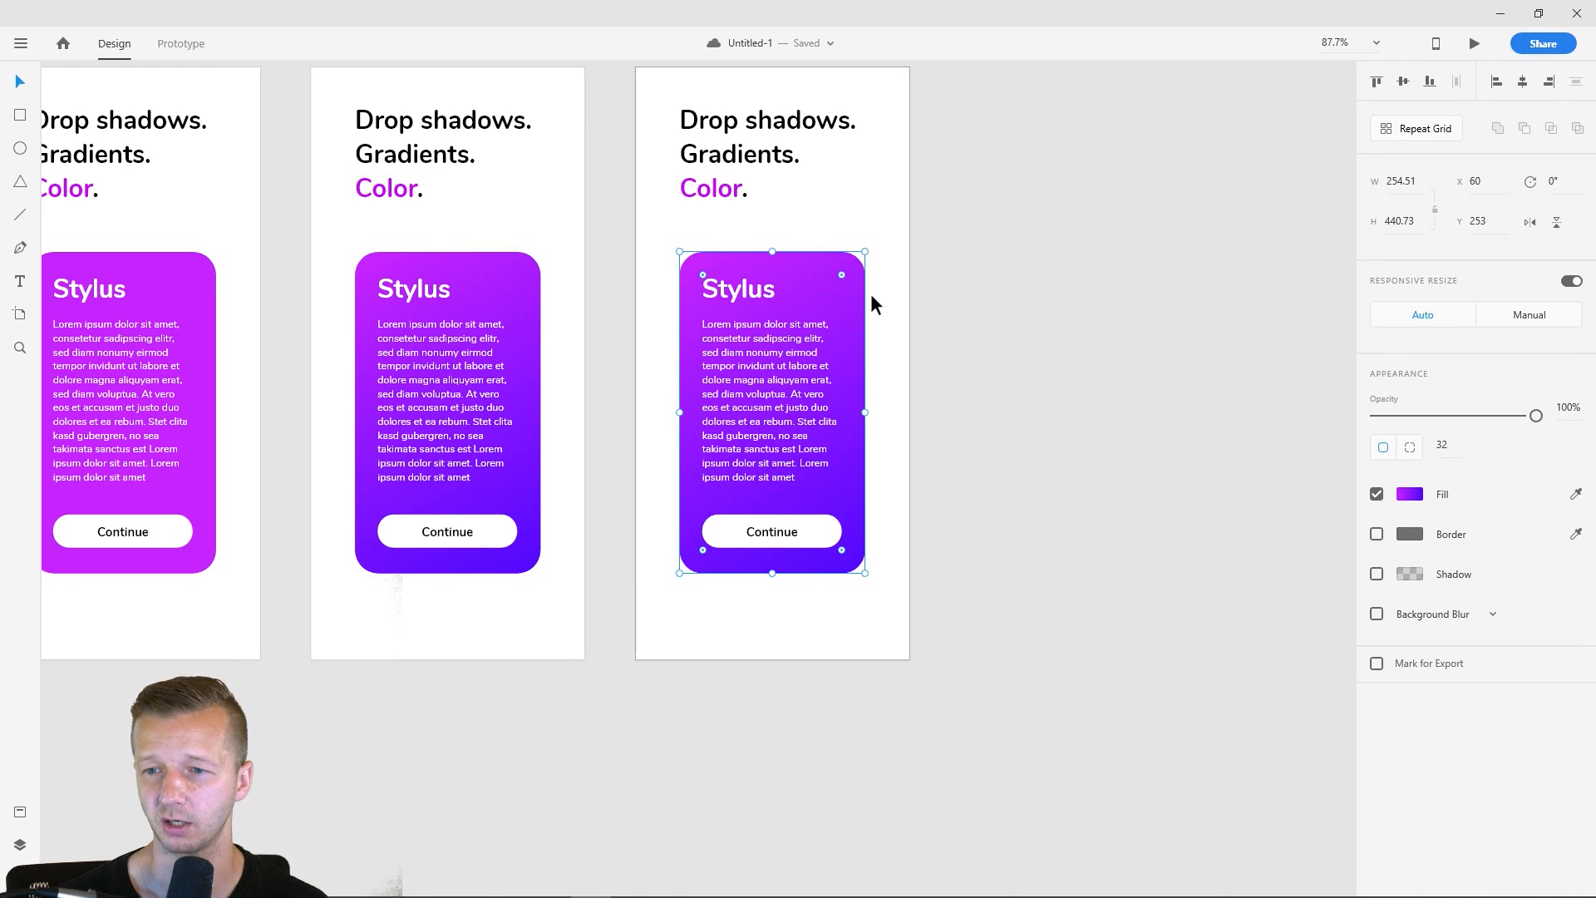
pyautogui.click(1377, 573)
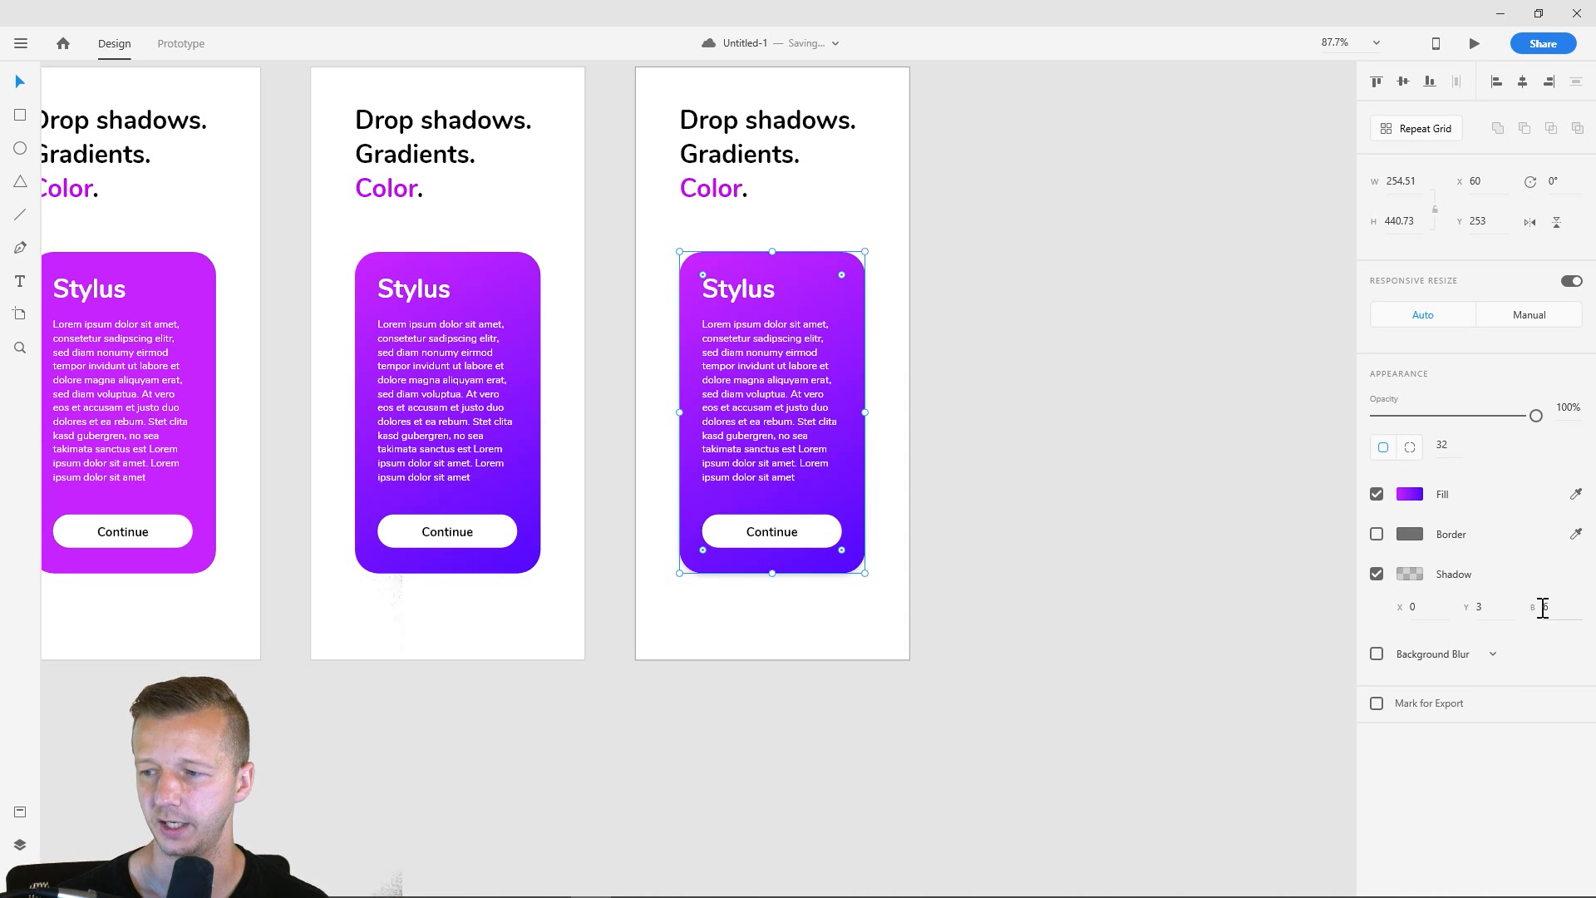
pyautogui.click(1482, 594)
pyautogui.press('Up')
pyautogui.press('Up')
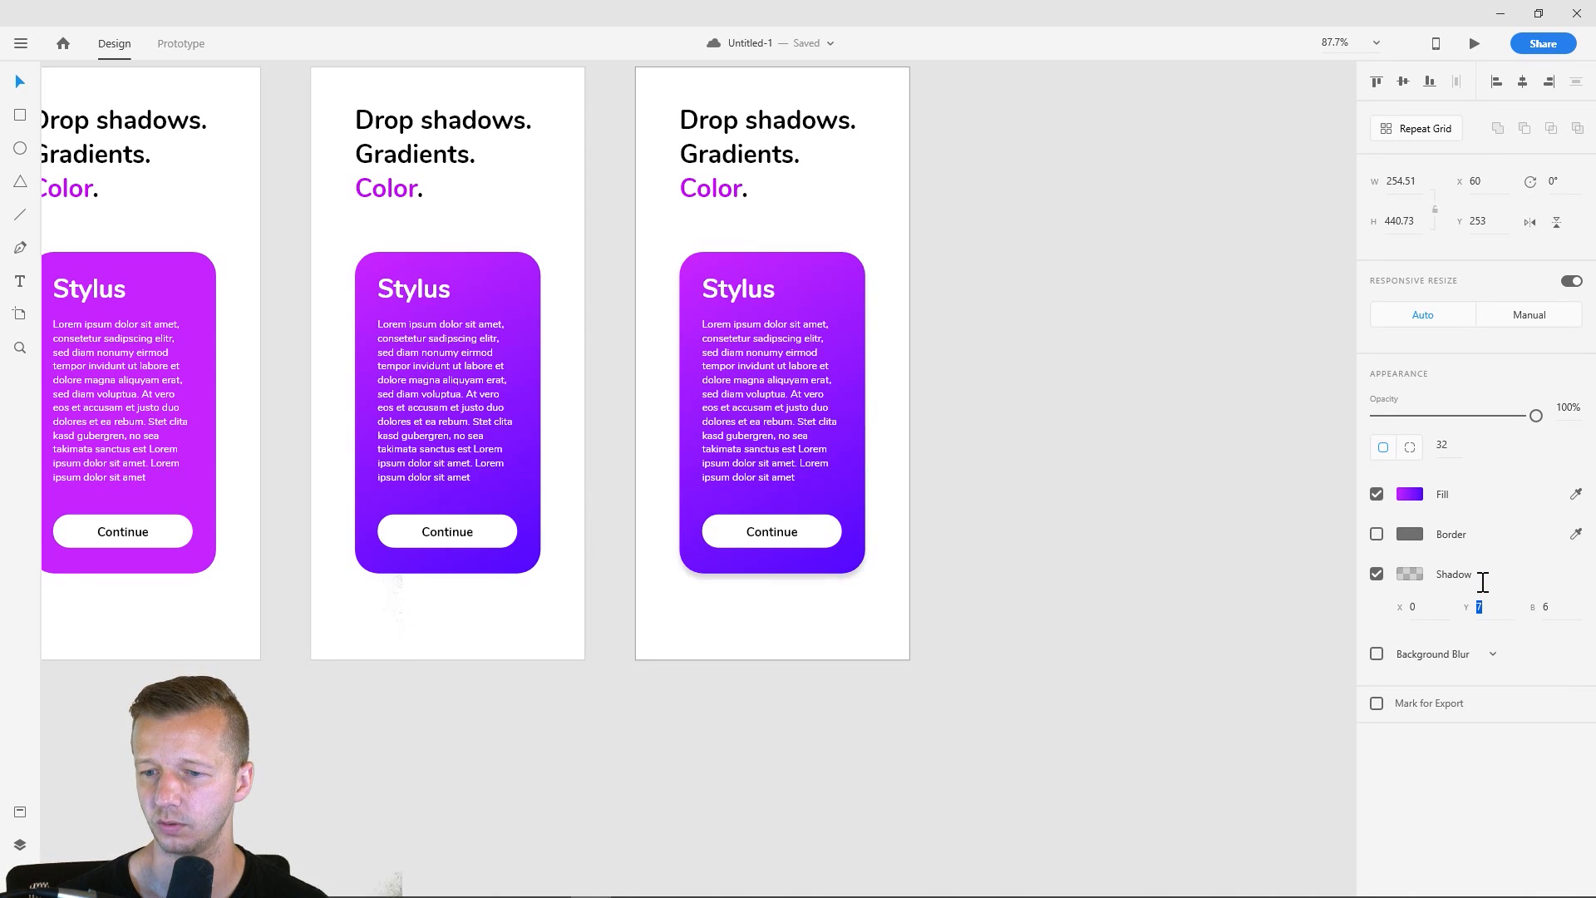
pyautogui.press('Down')
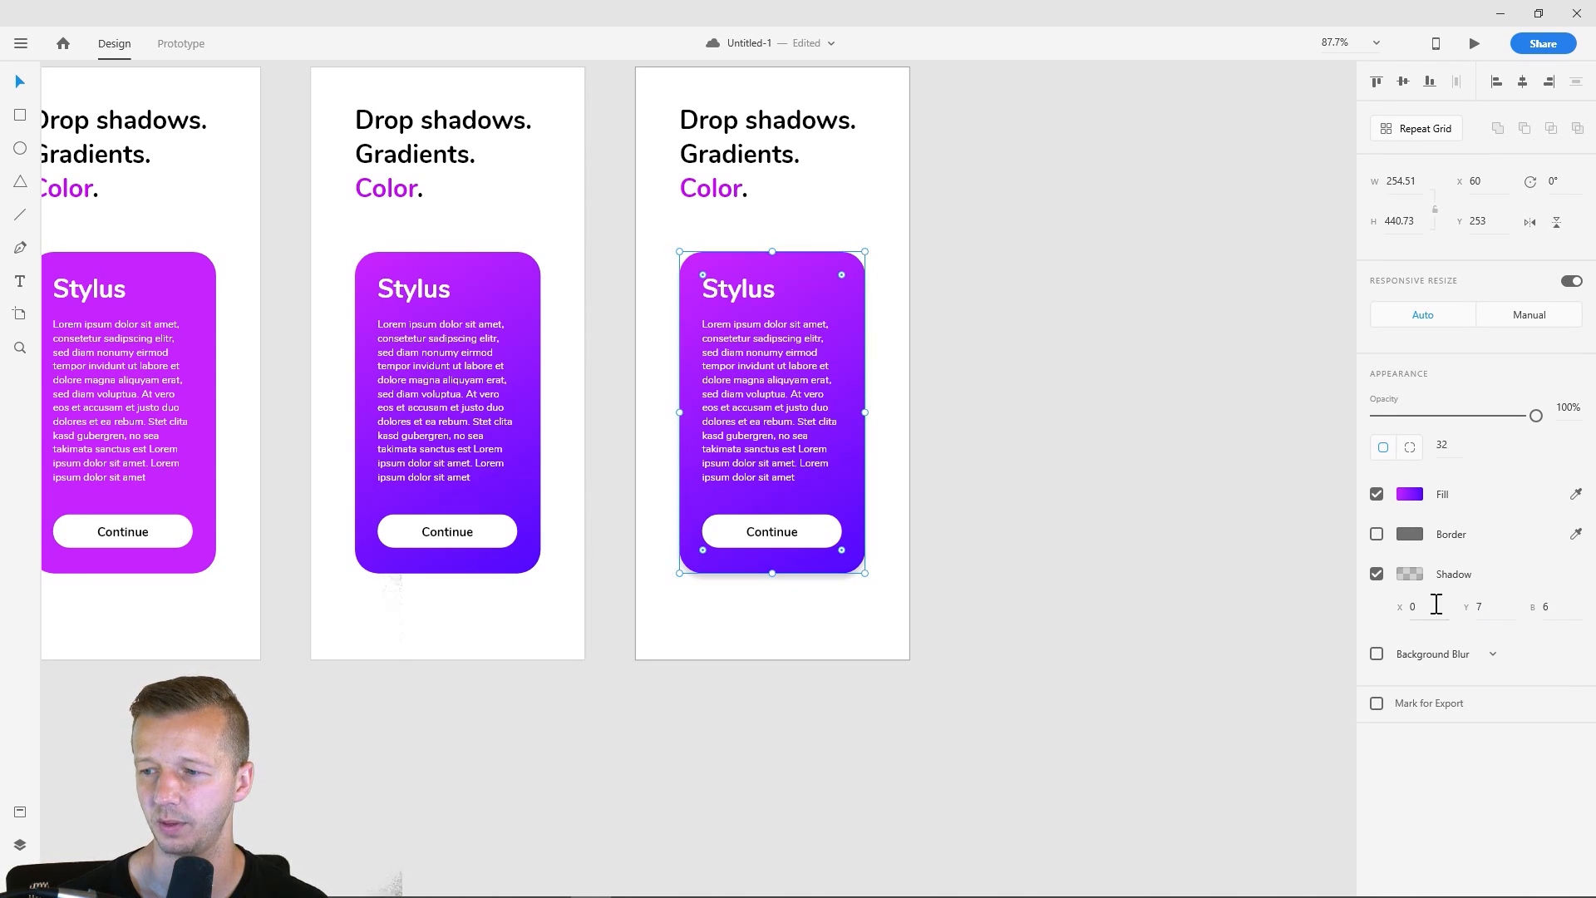
pyautogui.moveTo(1432, 604)
pyautogui.mouseDown()
pyautogui.moveTo(1432, 567)
pyautogui.moveTo(1424, 612)
pyautogui.mouseUp()
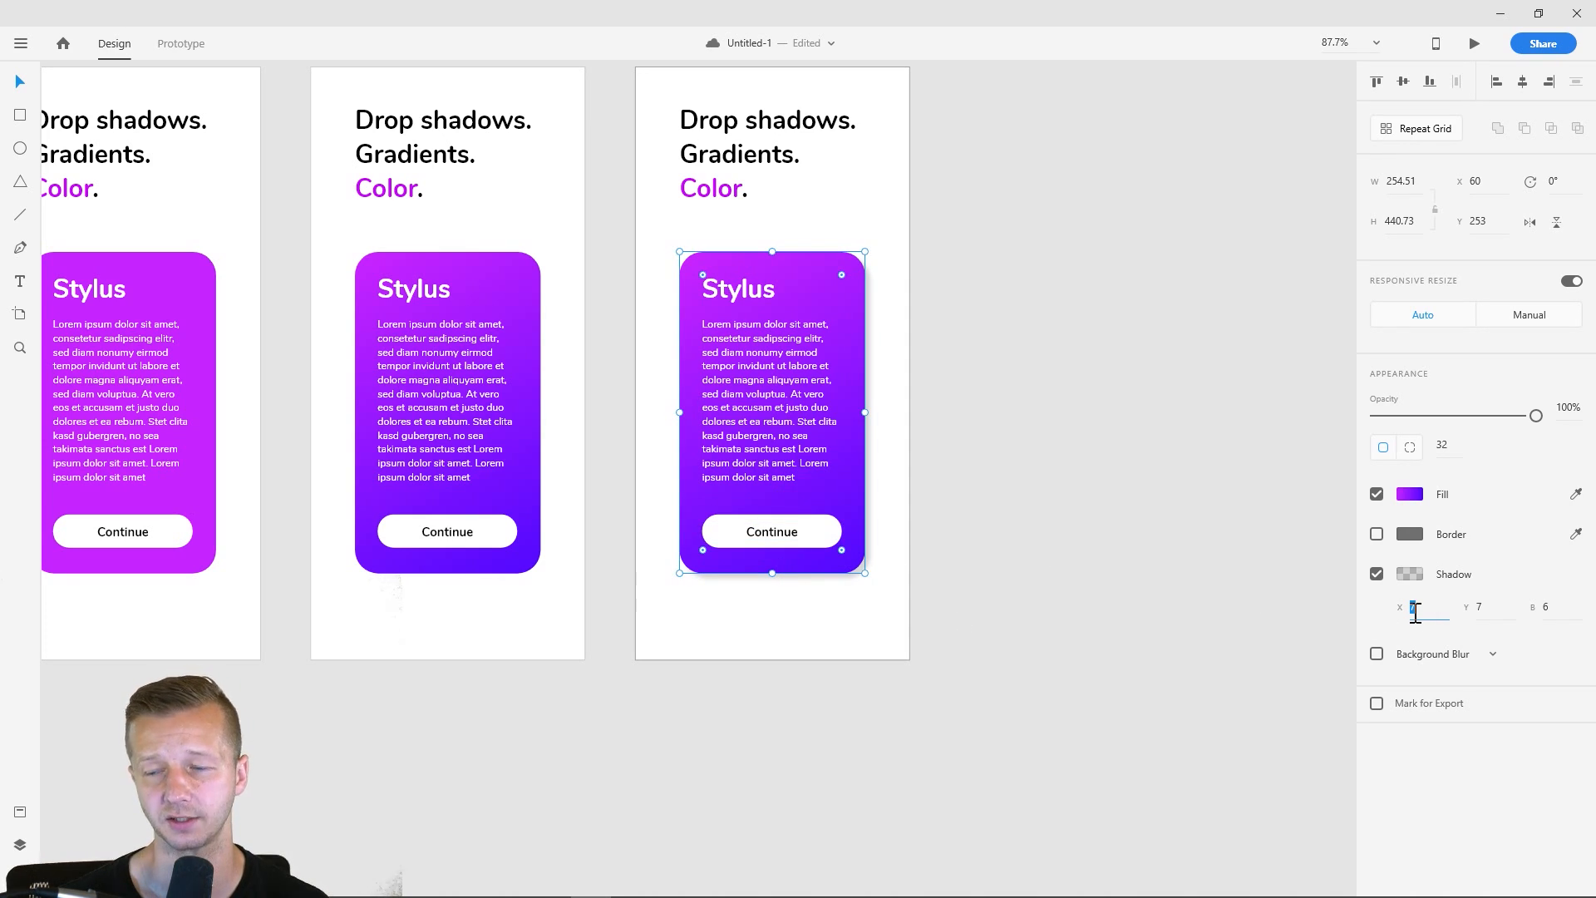
# - Examine the drop shadow along the edges of the third artboard's card close up
pyautogui.click(920, 596)
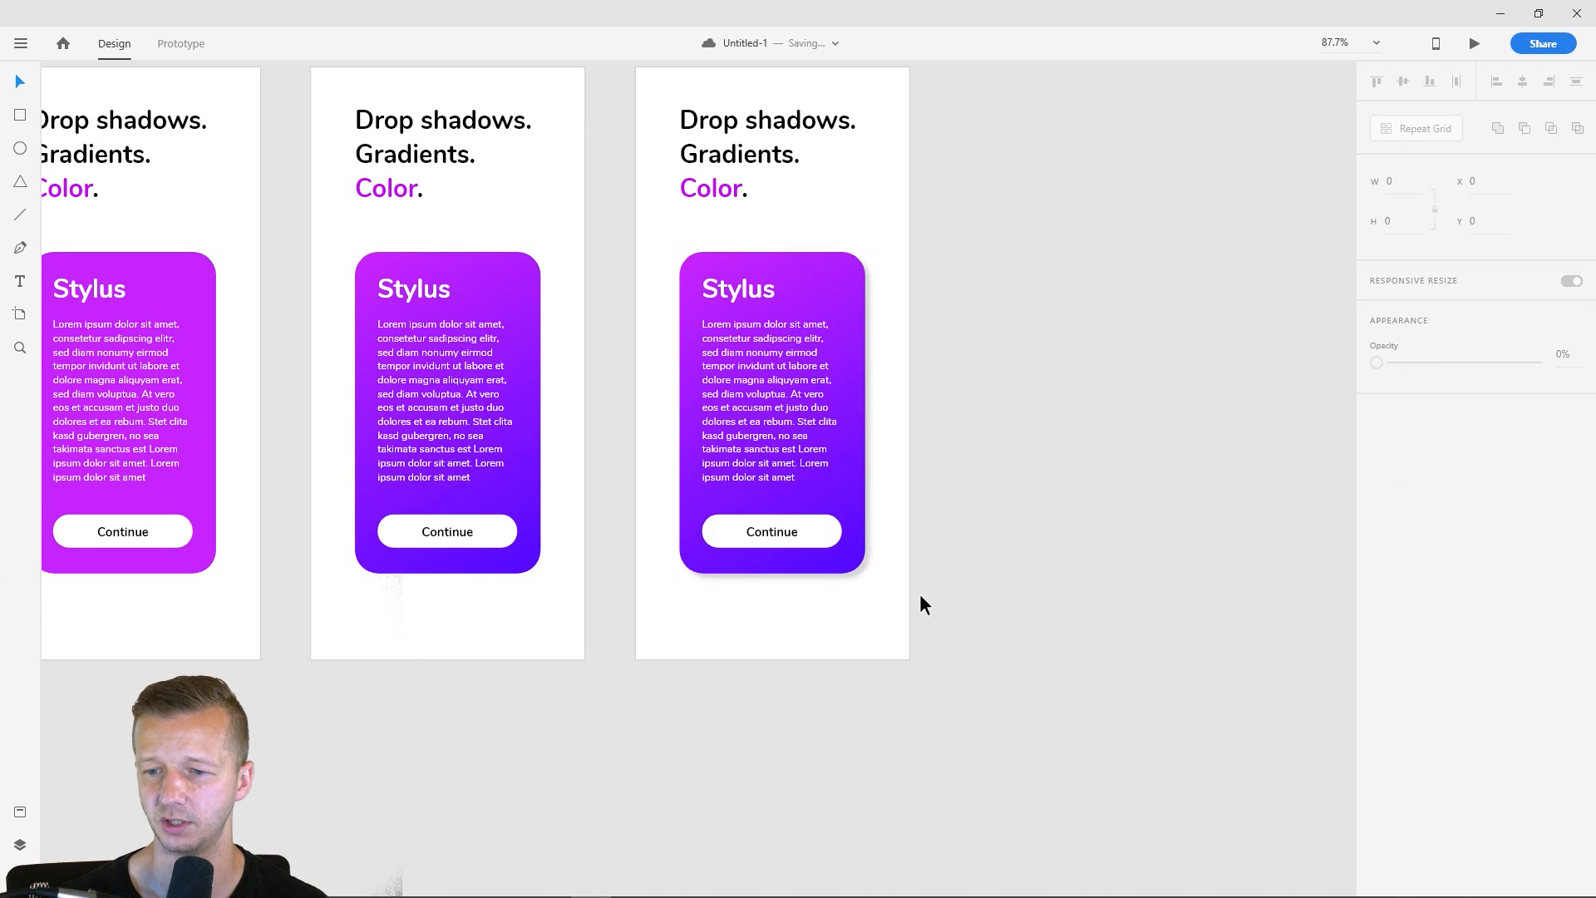
pyautogui.scroll(5, 851, 616)
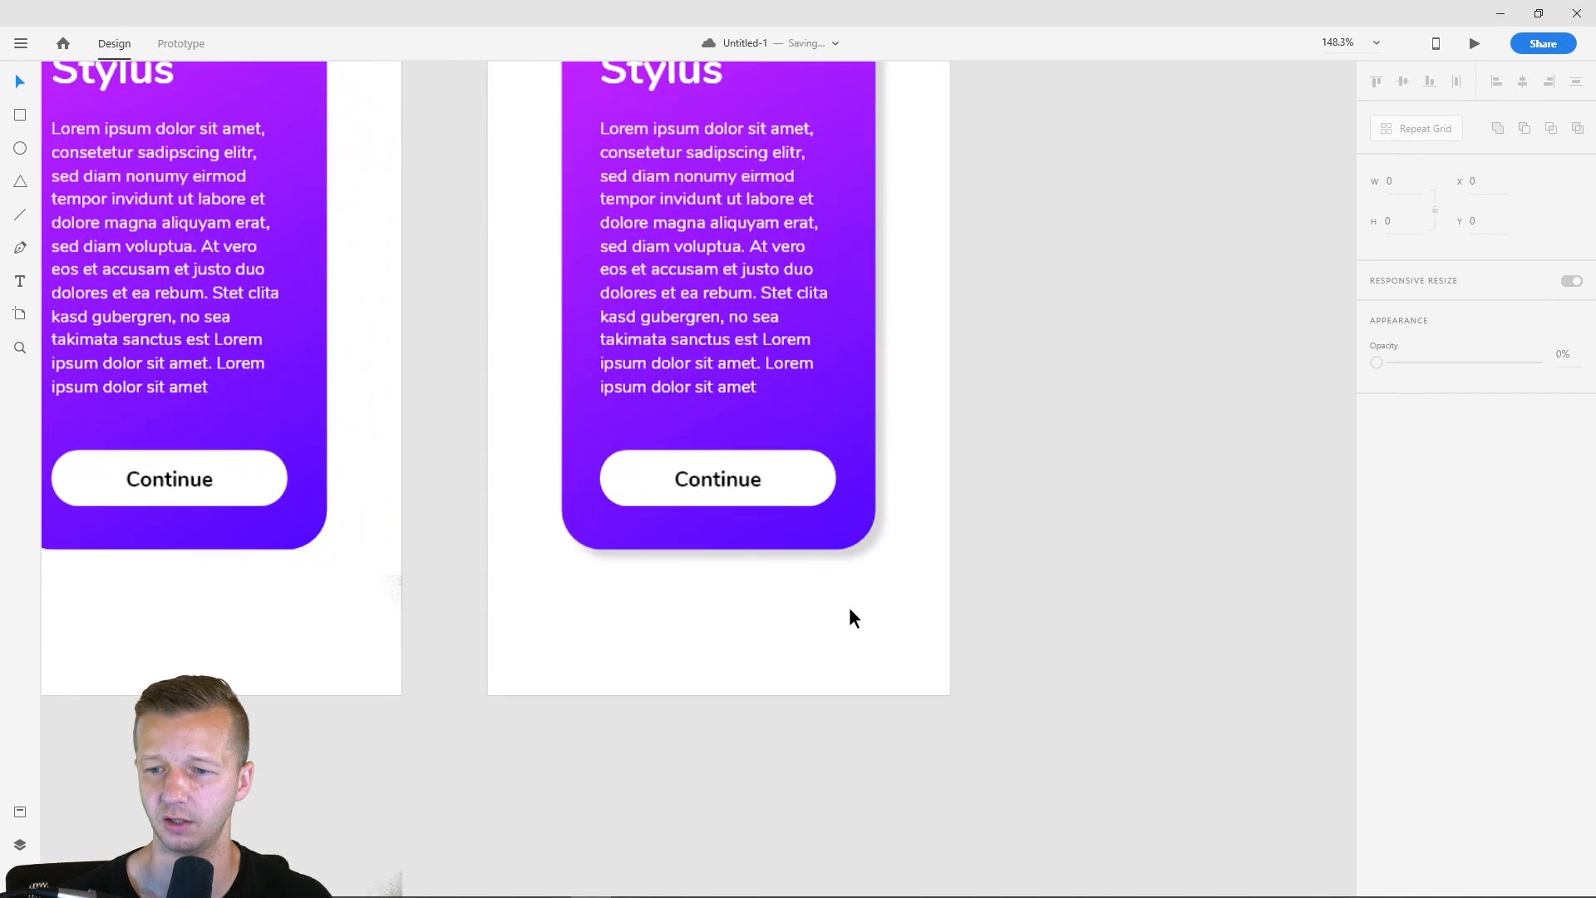
pyautogui.scroll(2, 894, 648)
pyautogui.click(580, 144)
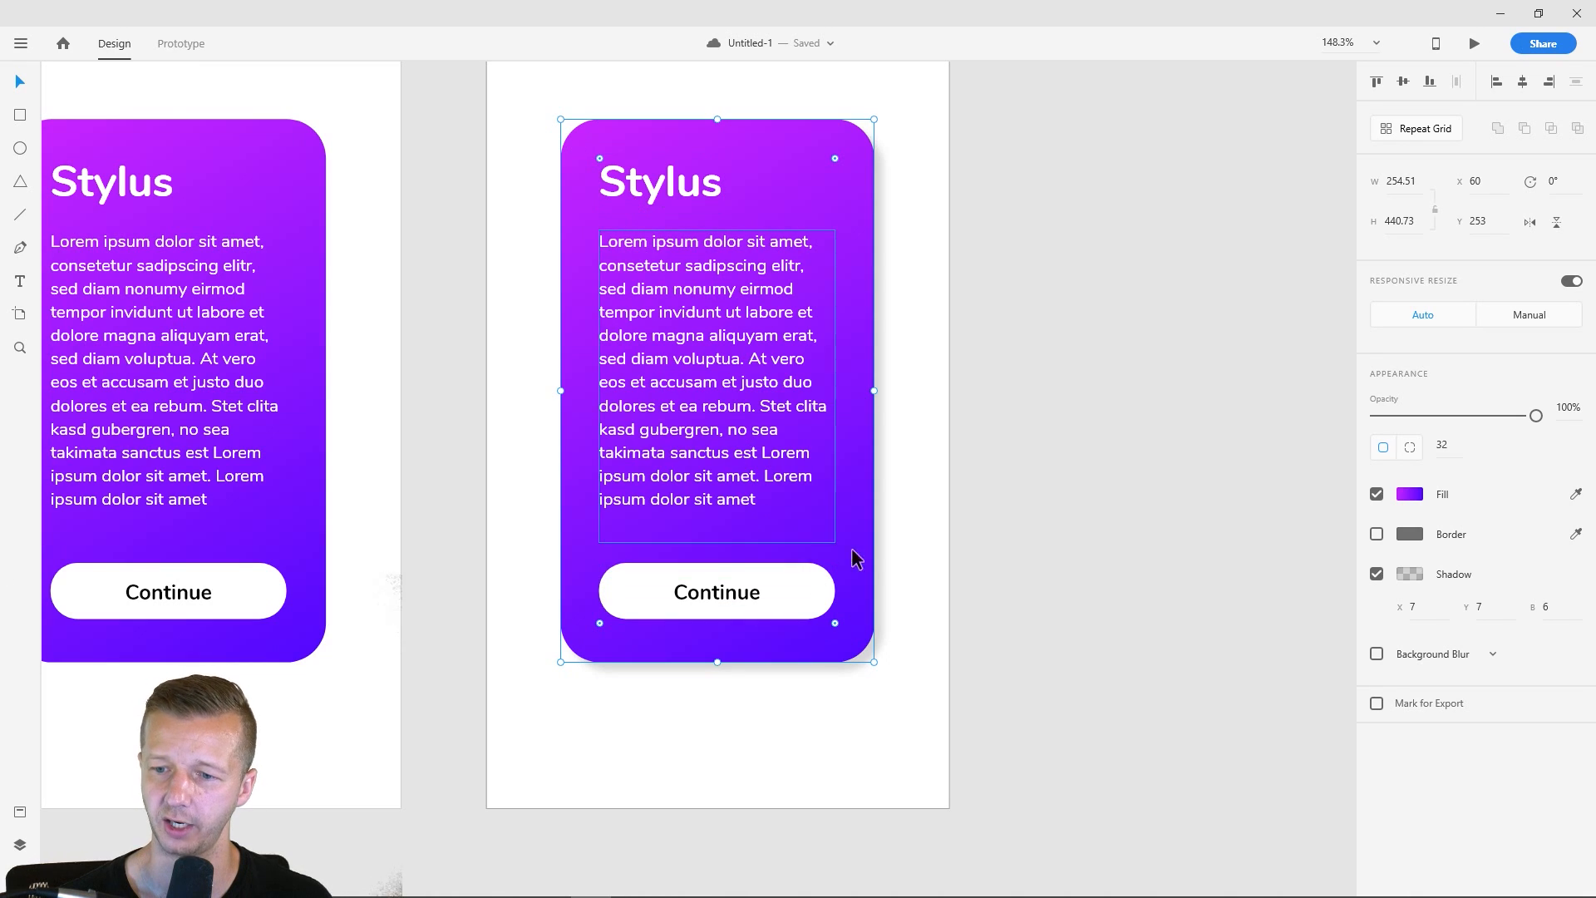
pyautogui.click(1035, 570)
pyautogui.click(859, 442)
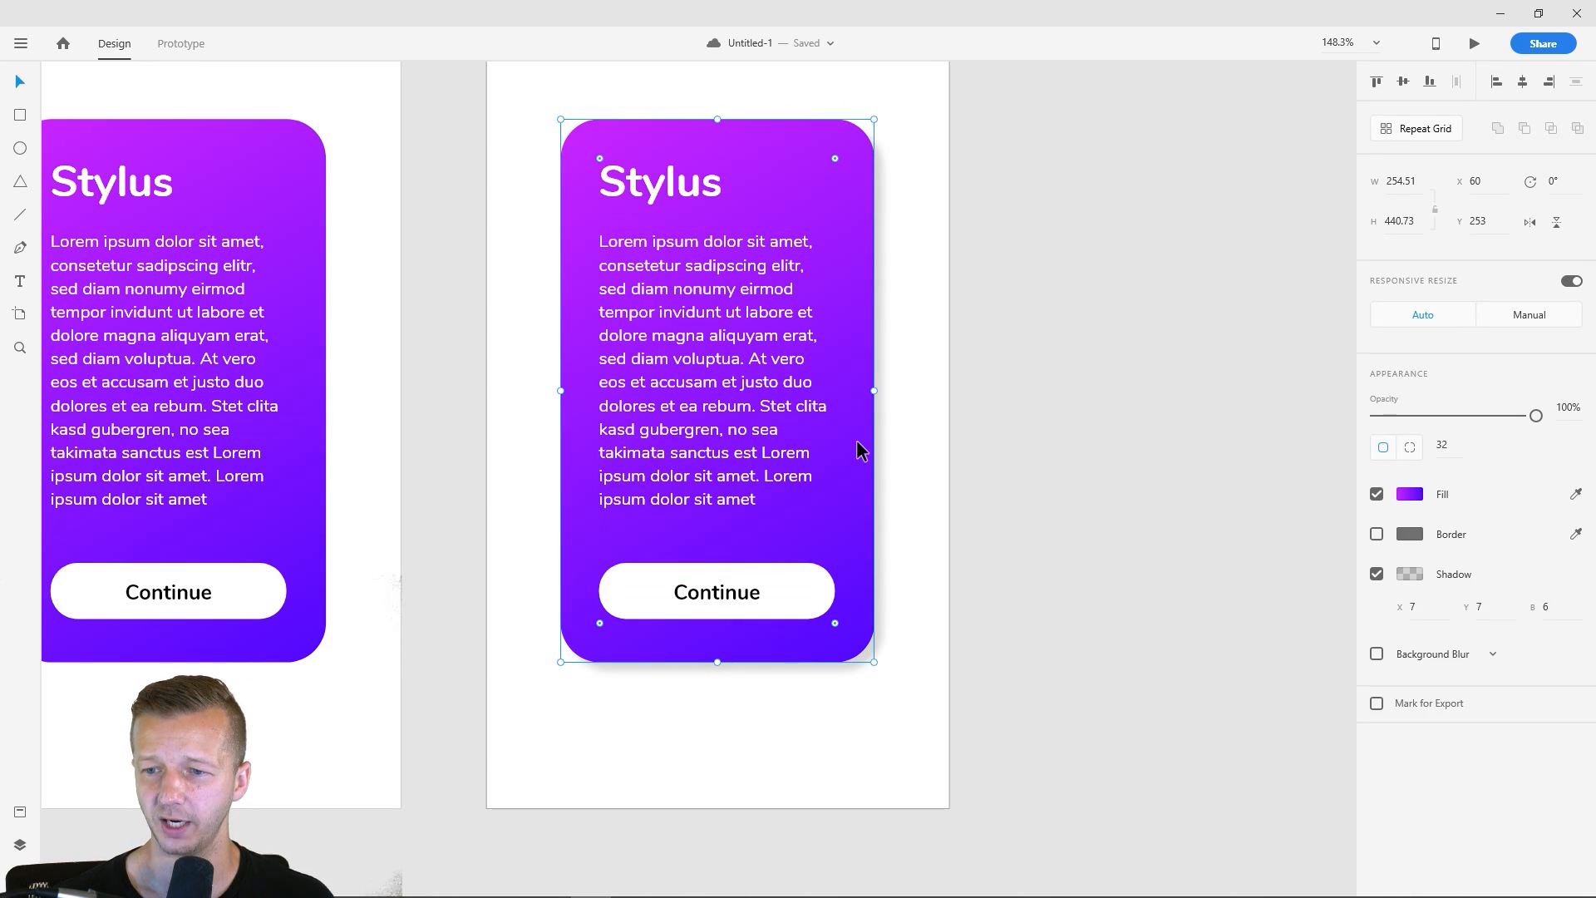
pyautogui.click(856, 679)
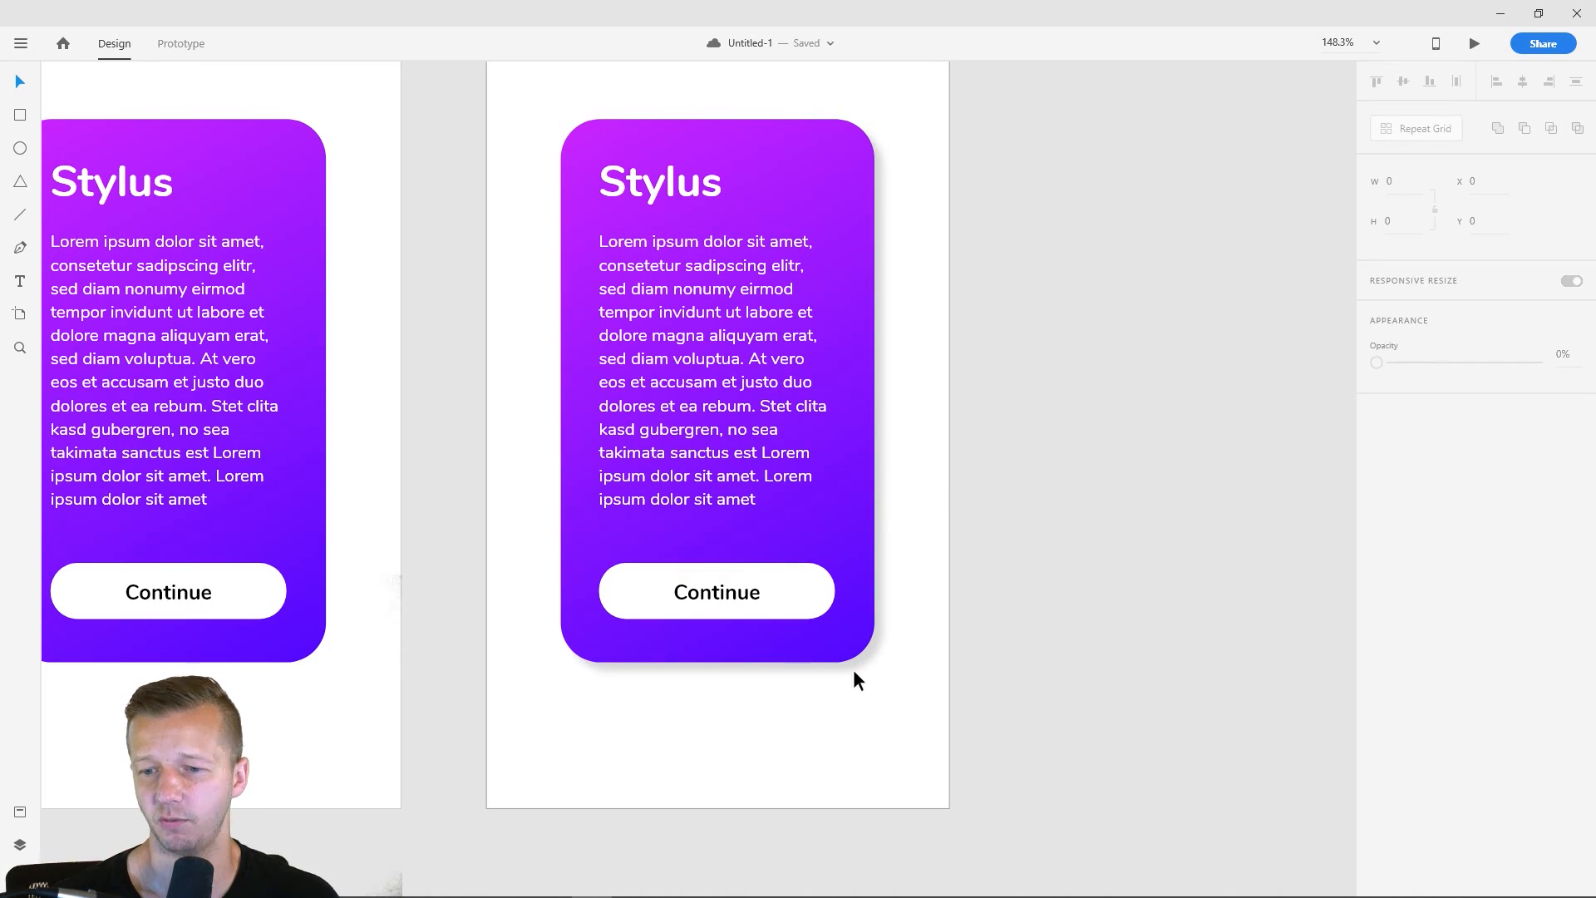
# - Try opacities of 49% and 32% for the black shadow of the third artboard's card
pyautogui.click(673, 655)
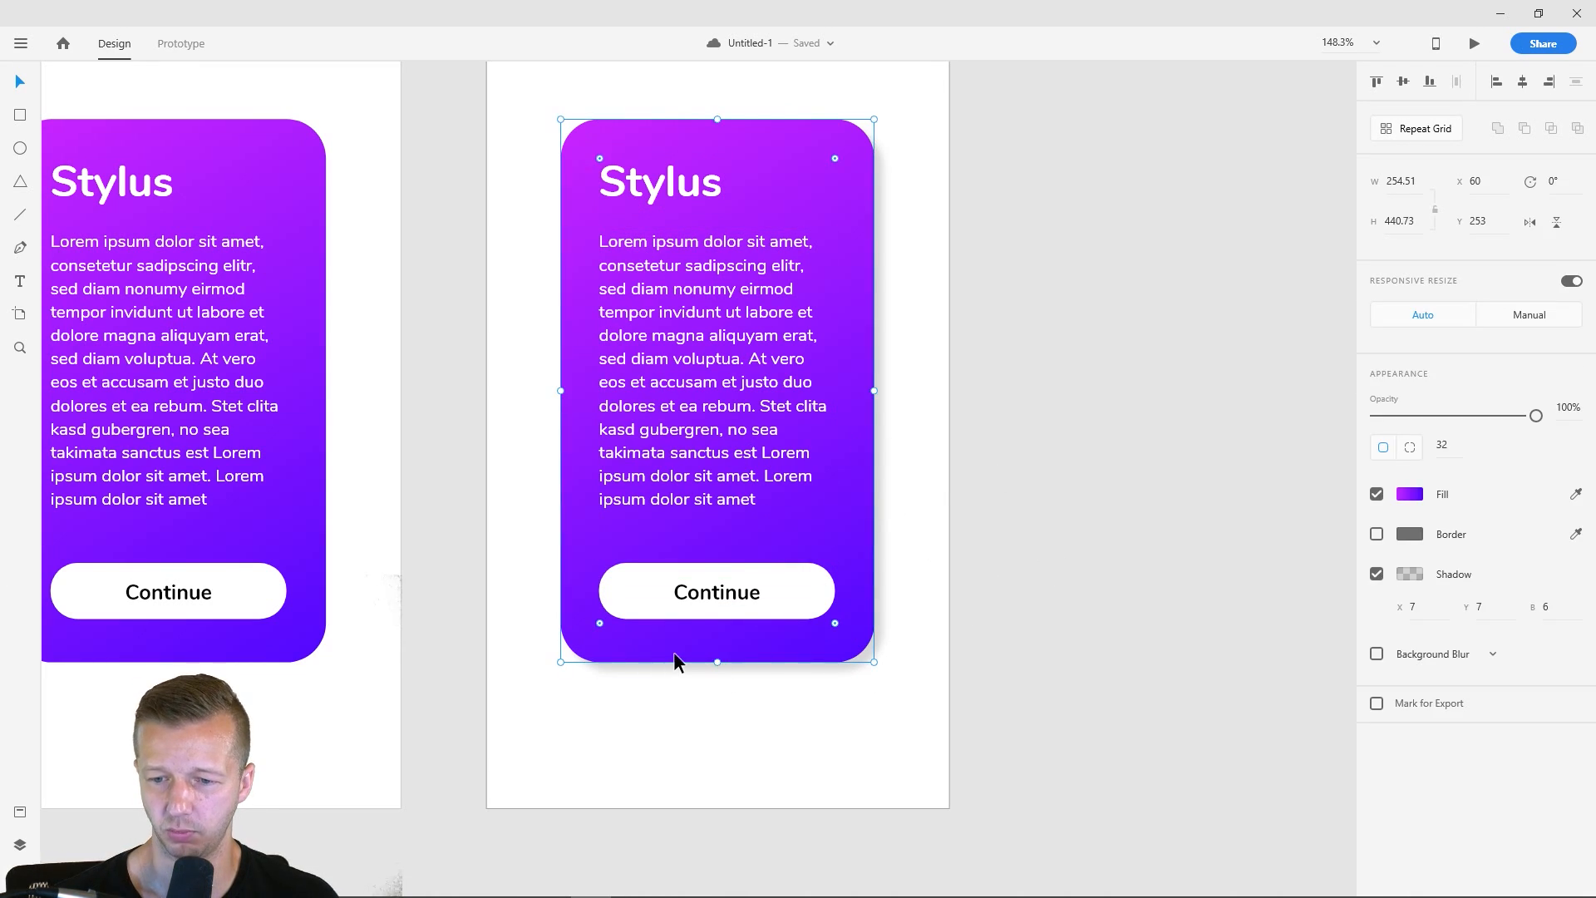
pyautogui.click(1412, 576)
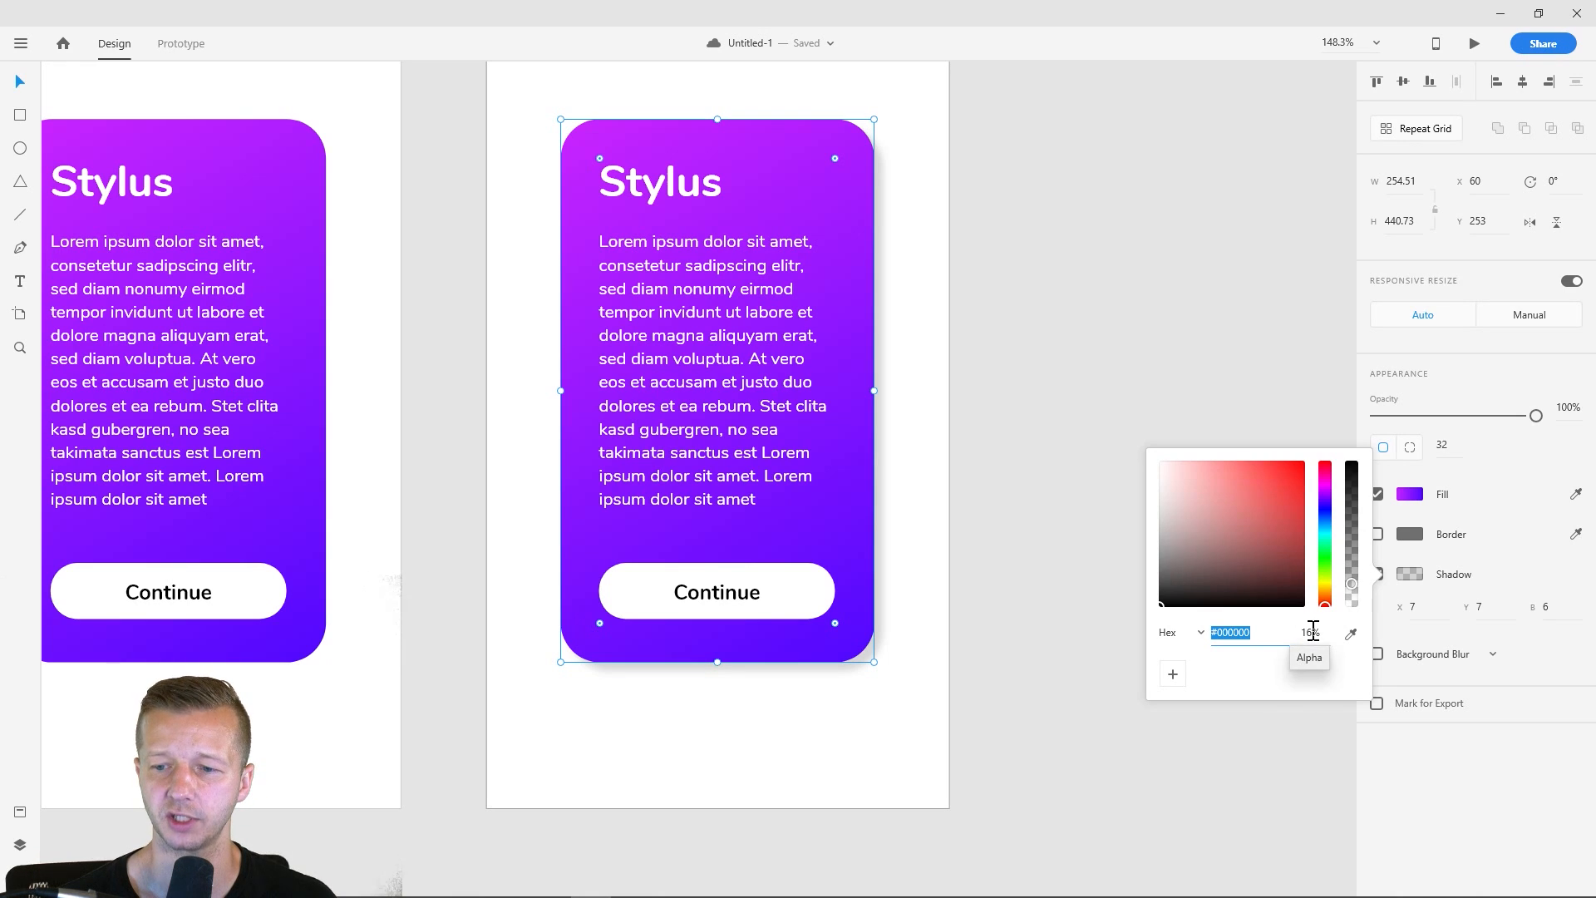
pyautogui.moveTo(1353, 582); pyautogui.dragTo(1344, 540)
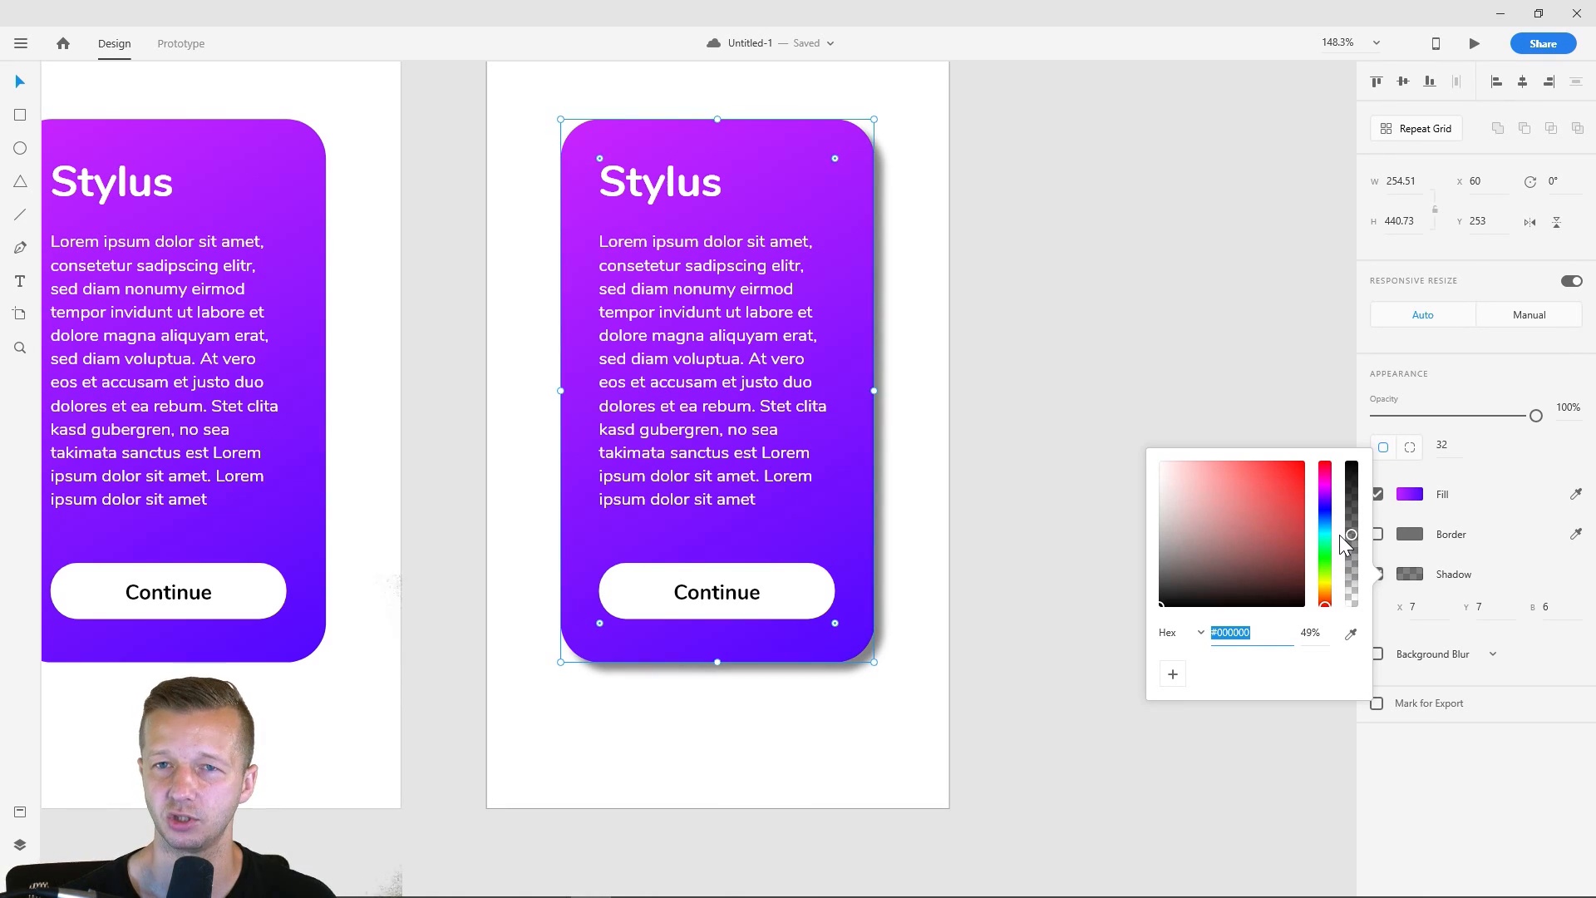
pyautogui.moveTo(1338, 536)
pyautogui.mouseDown()
pyautogui.moveTo(1335, 512)
pyautogui.moveTo(1334, 554)
pyautogui.mouseUp()
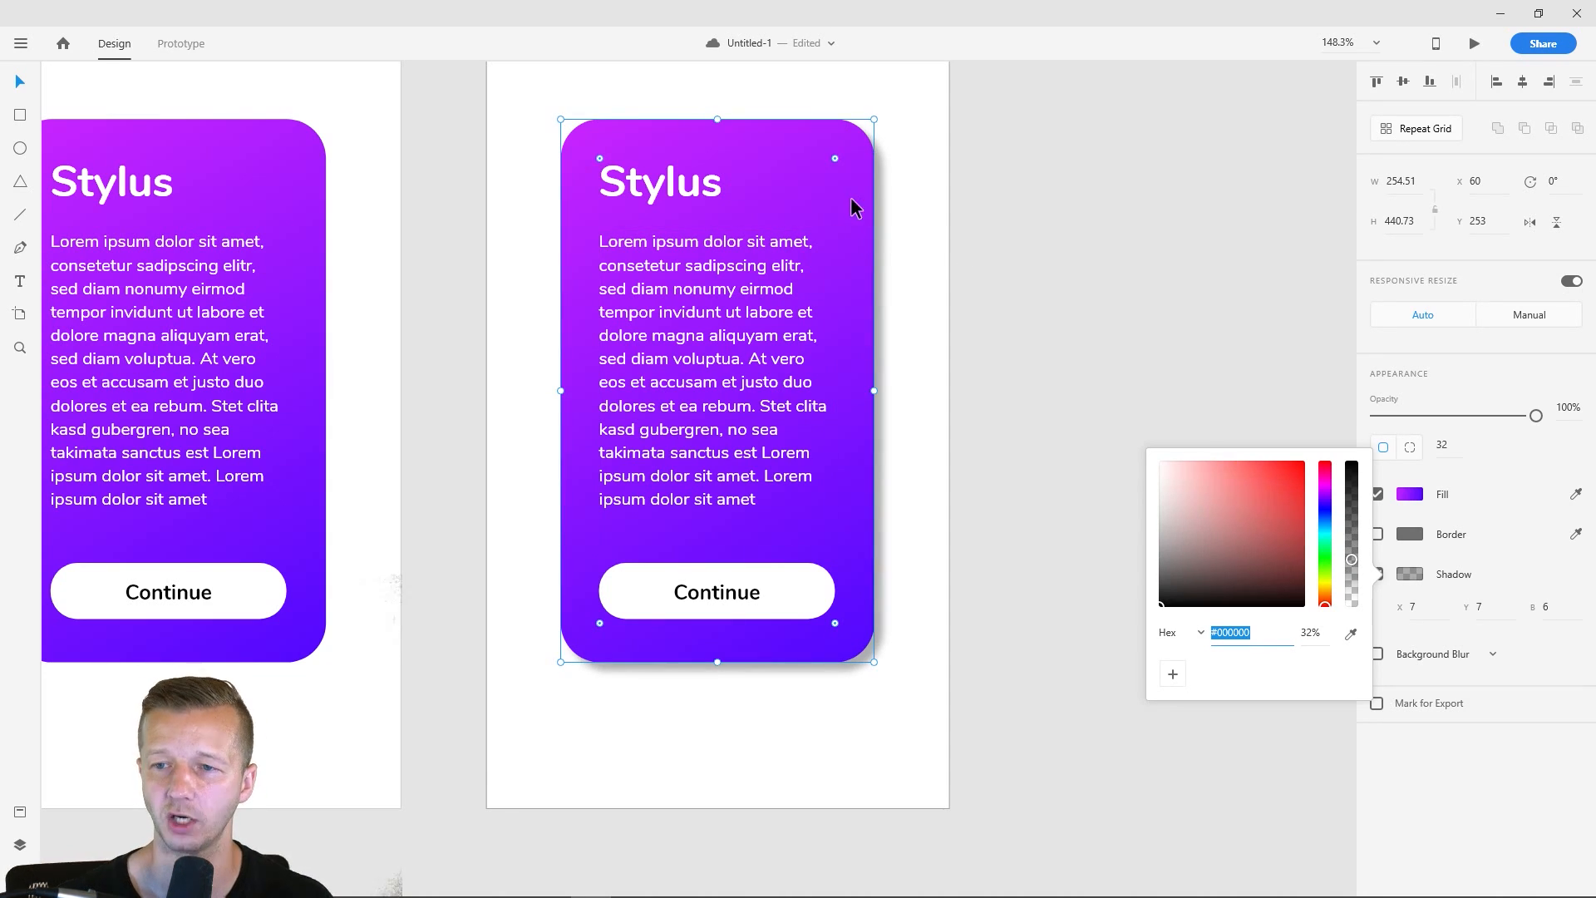
# - Inspect the darker shadow around the card and view the card's gradient fill settings
pyautogui.click(945, 222)
pyautogui.click(823, 196)
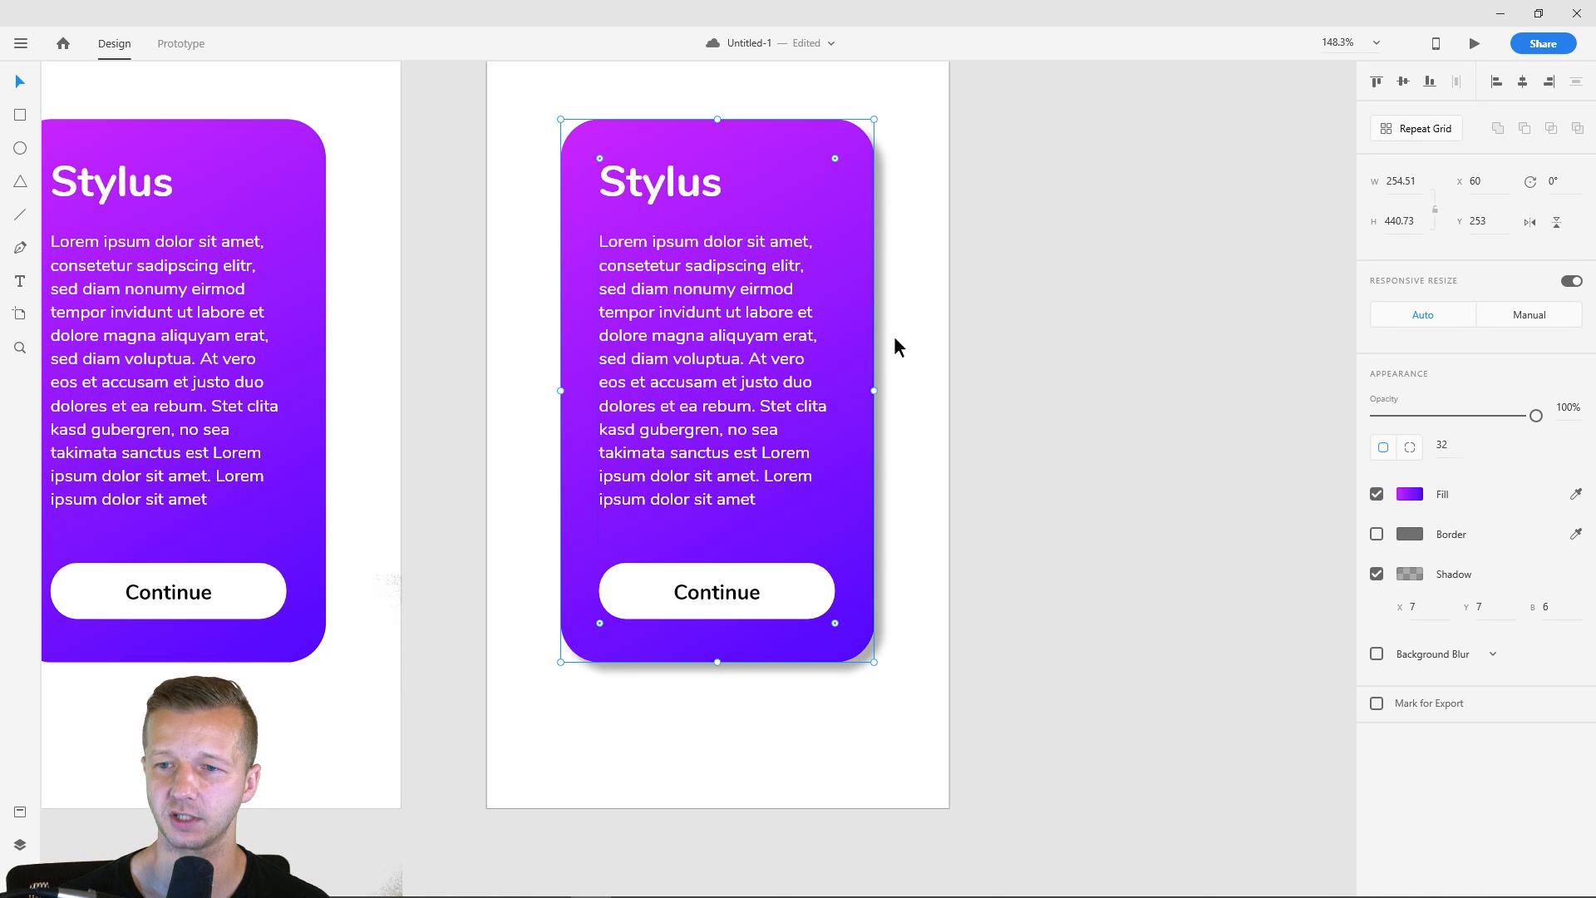
pyautogui.click(1018, 640)
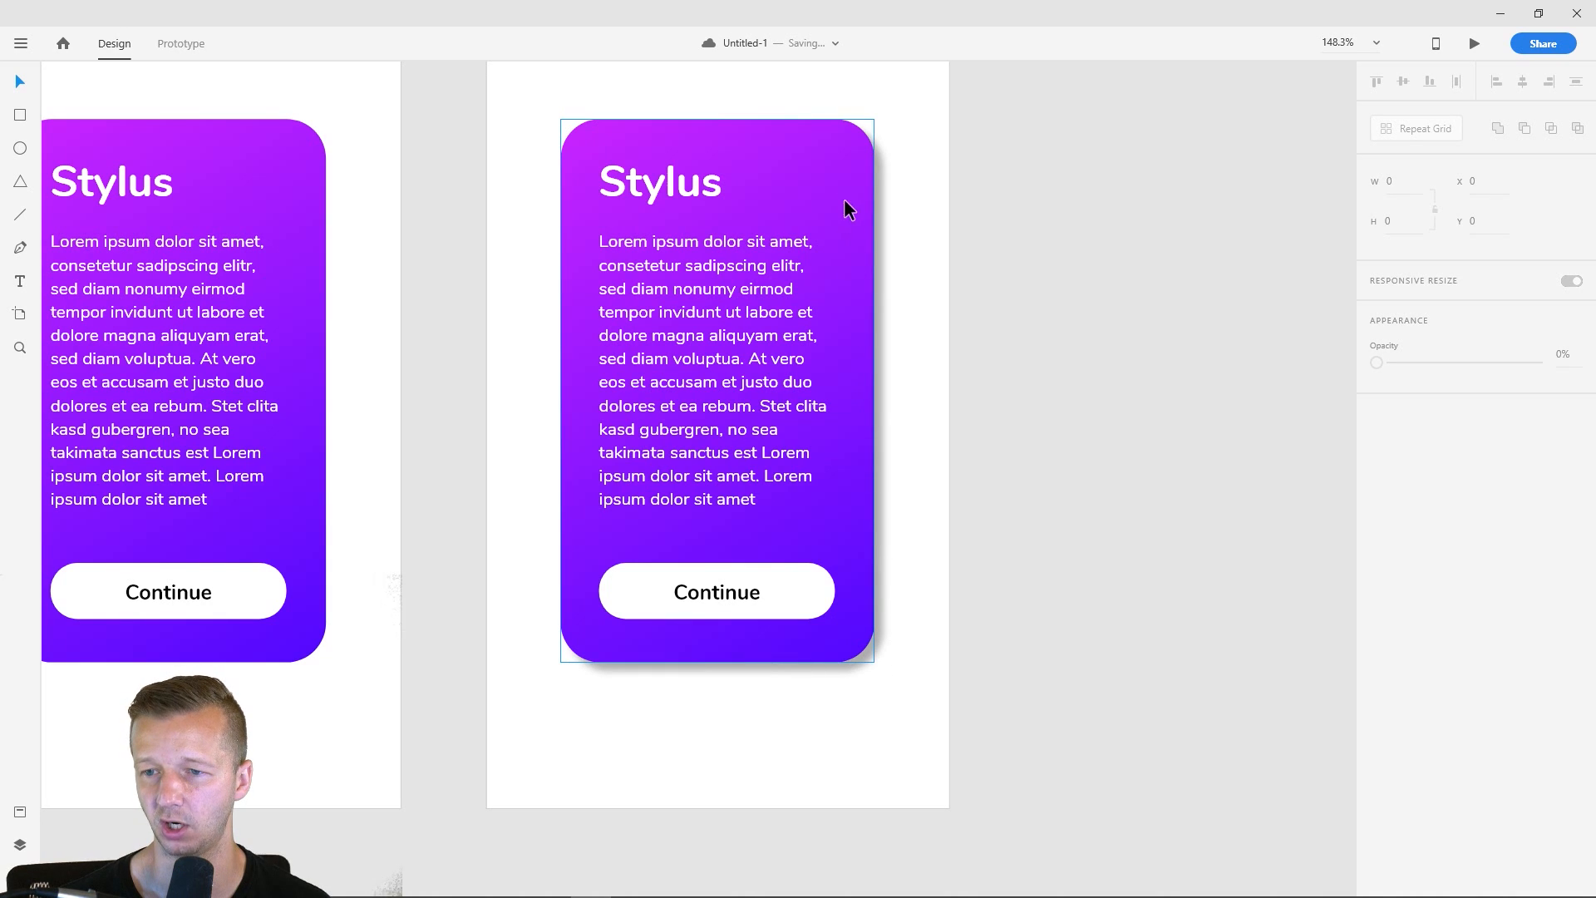
pyautogui.click(850, 370)
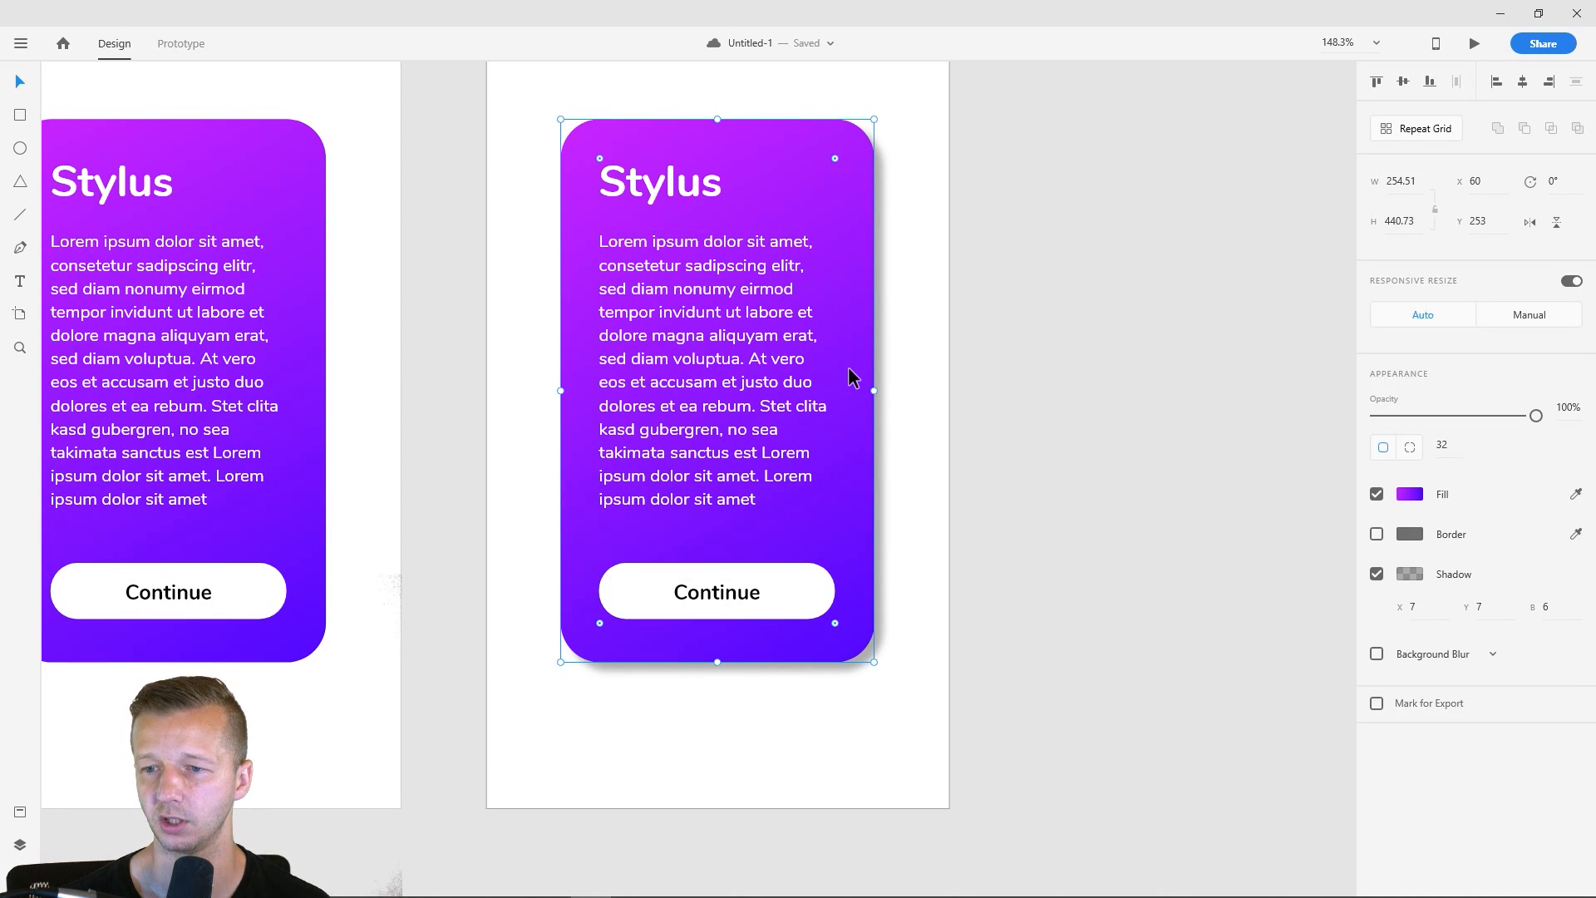
pyautogui.click(969, 355)
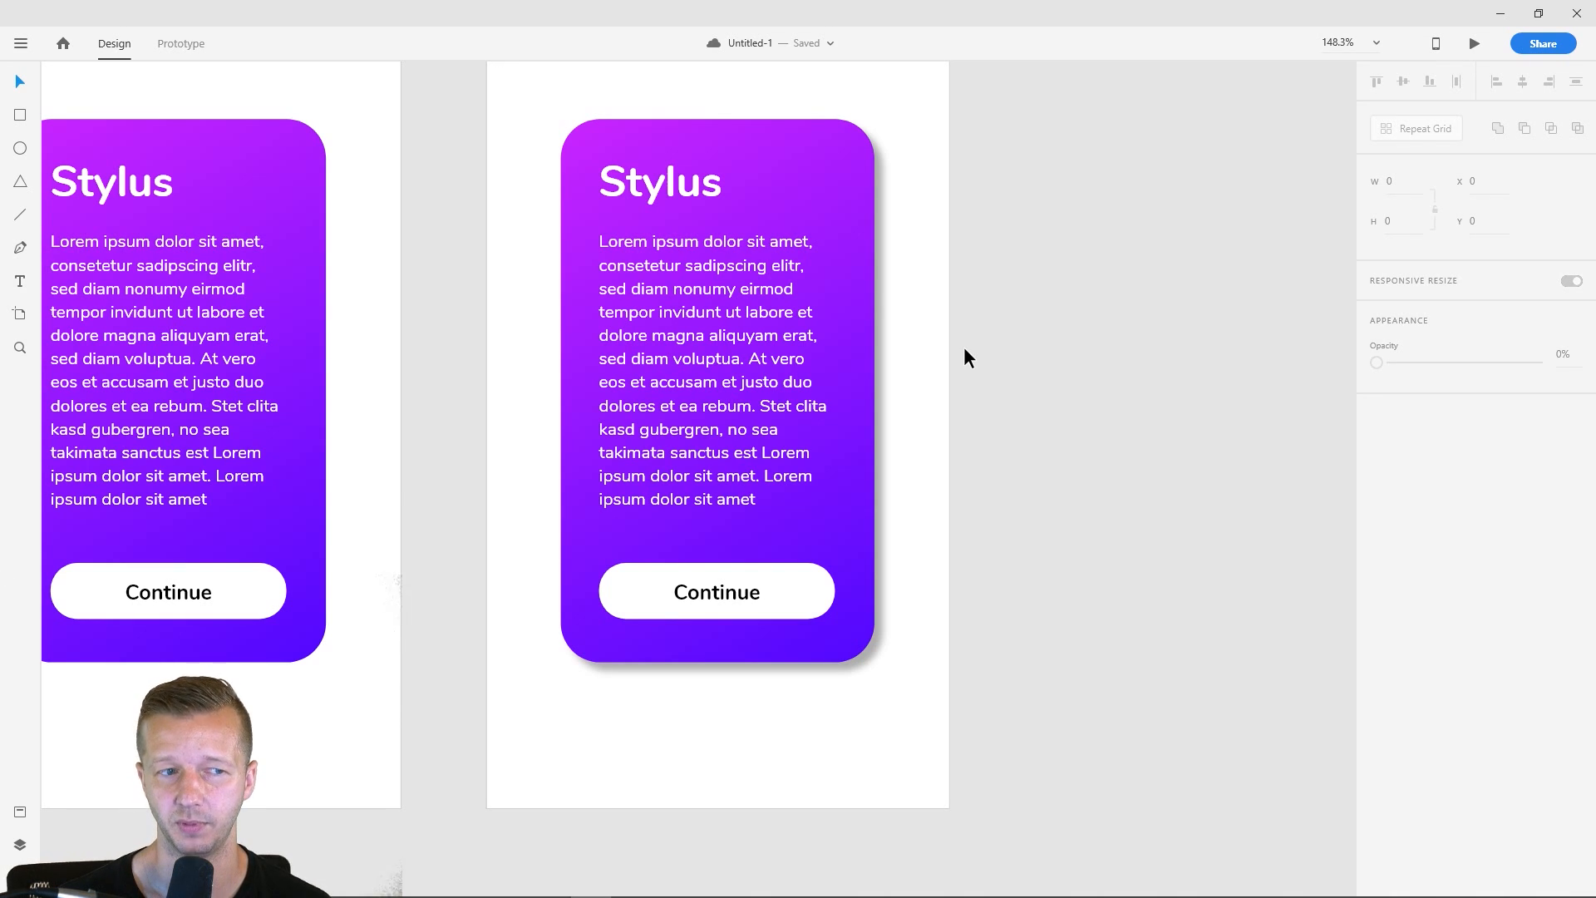
pyautogui.click(864, 275)
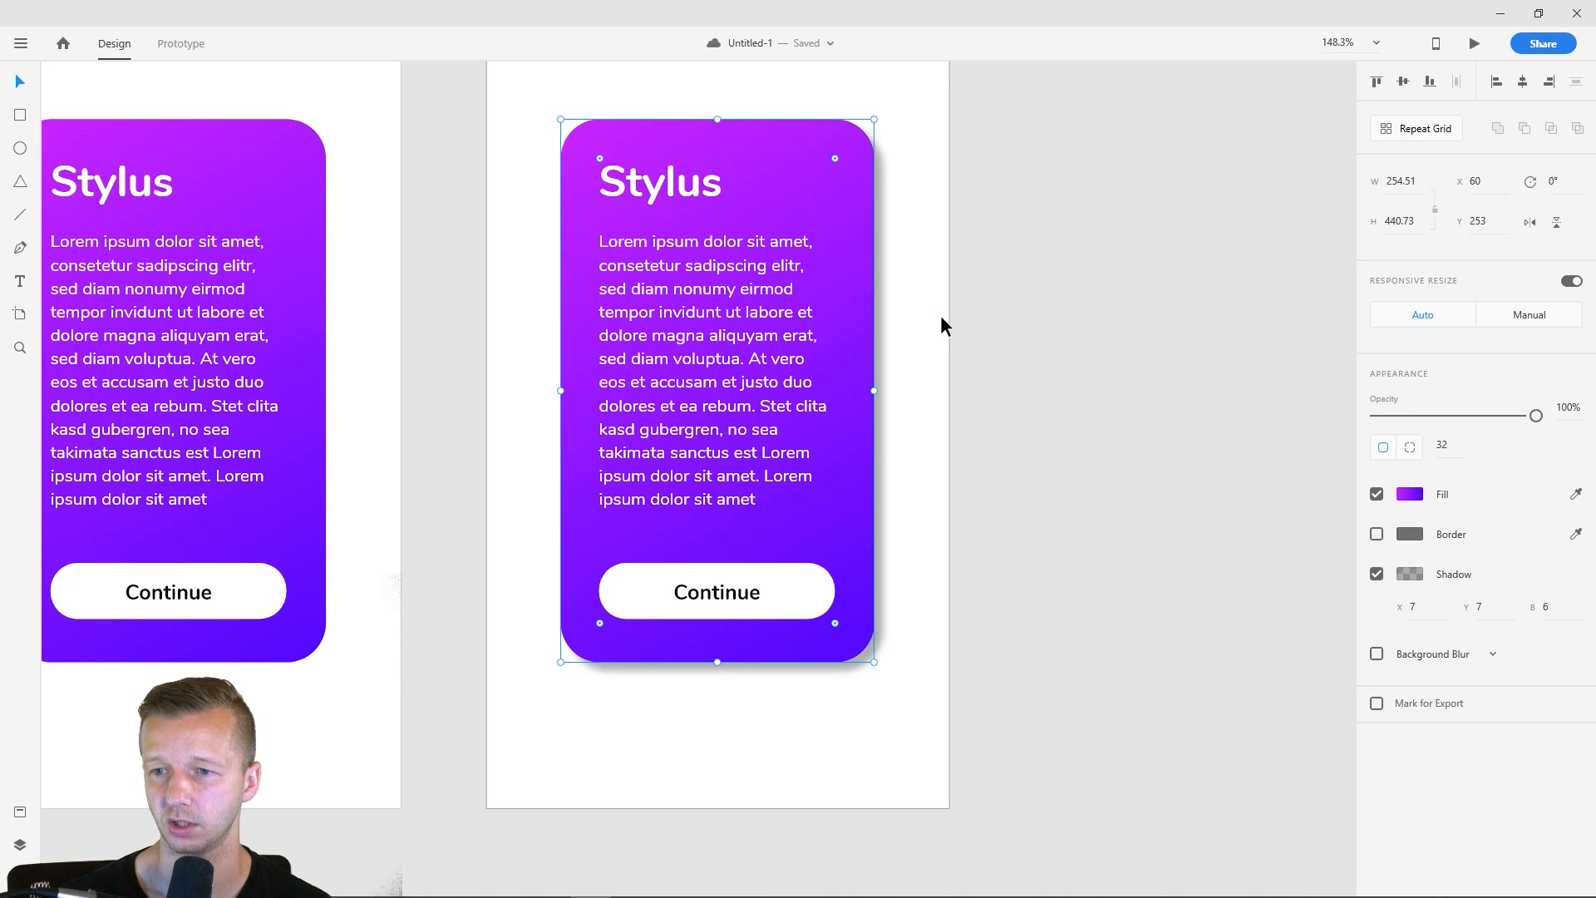
pyautogui.click(941, 336)
pyautogui.click(875, 312)
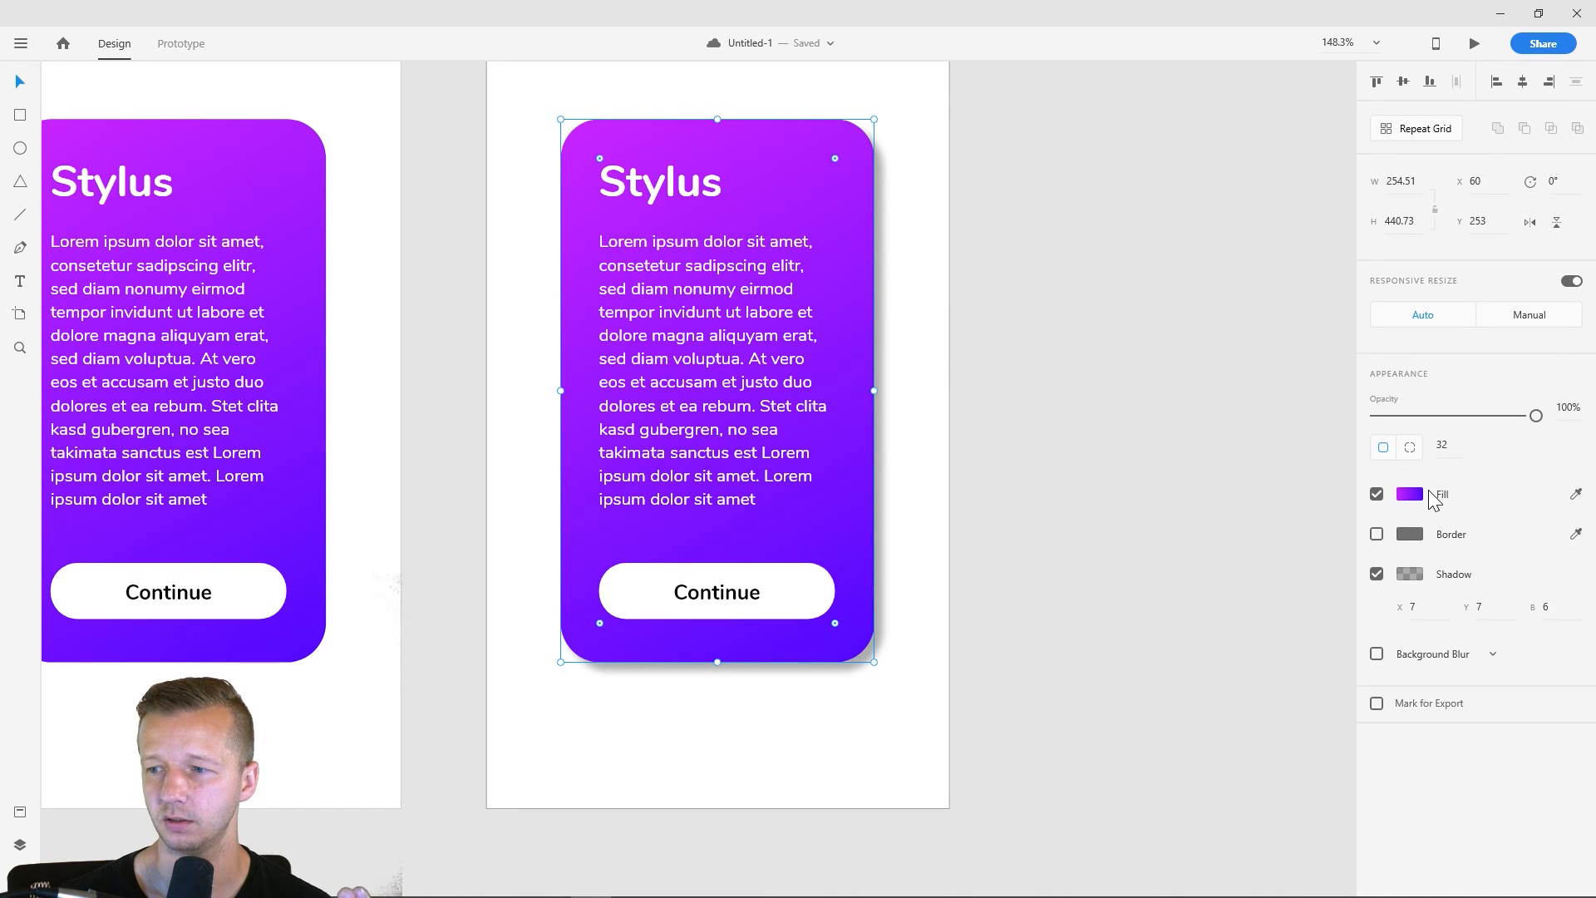
pyautogui.click(1409, 494)
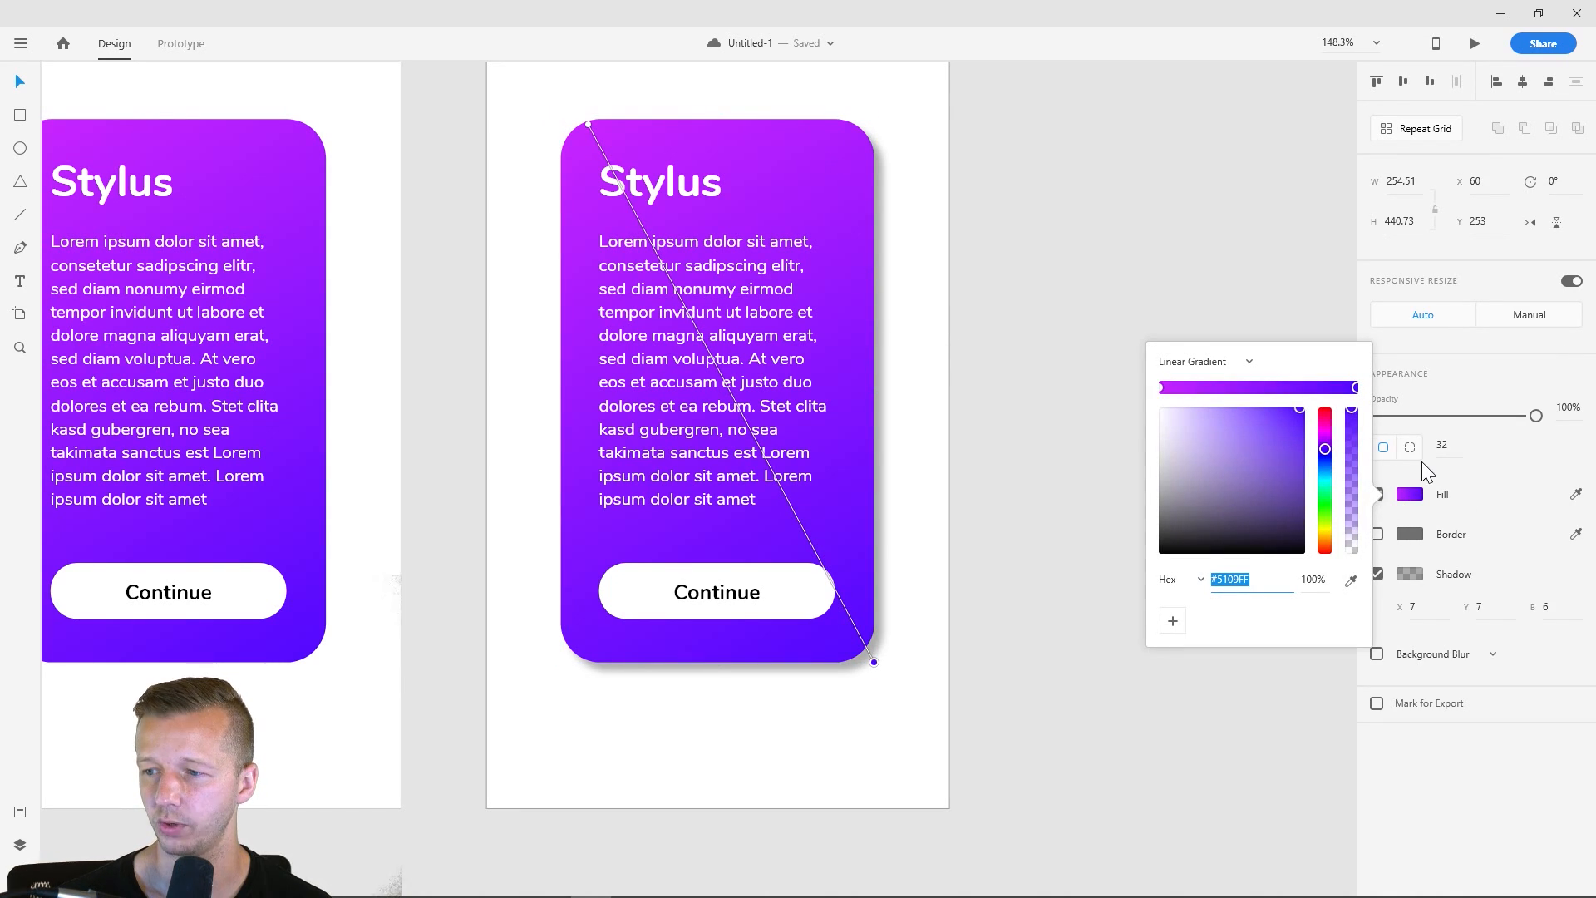
pyautogui.click(1413, 494)
# - Try shadow opacities of 60% and 39%, and set the card's black shadow to 26% opacity
pyautogui.click(1413, 574)
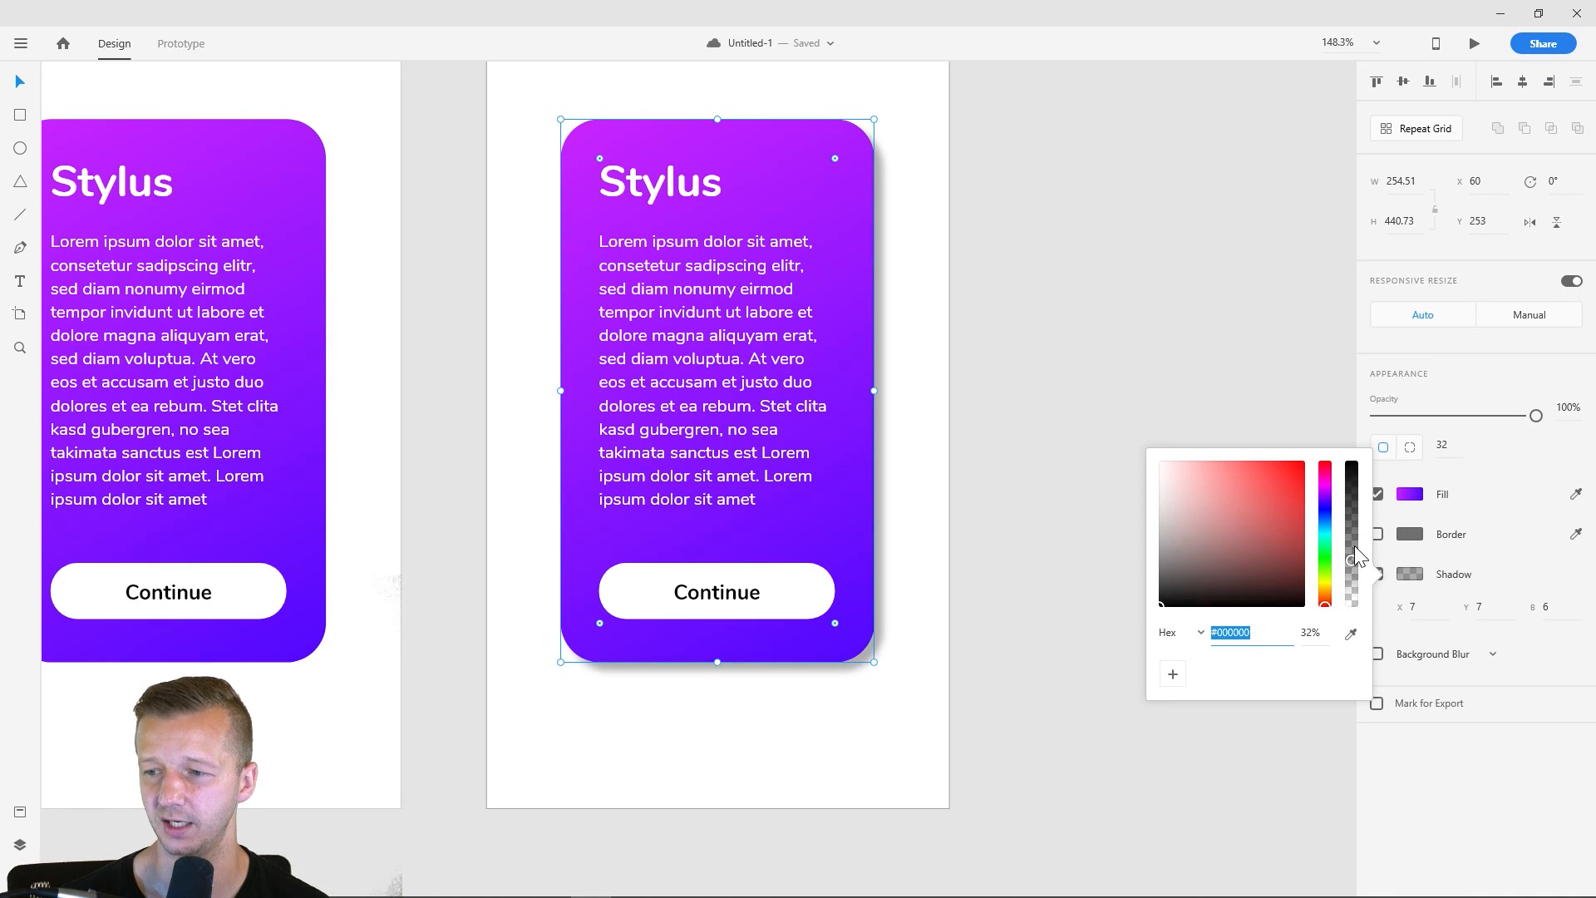
pyautogui.moveTo(1351, 557); pyautogui.dragTo(1339, 519)
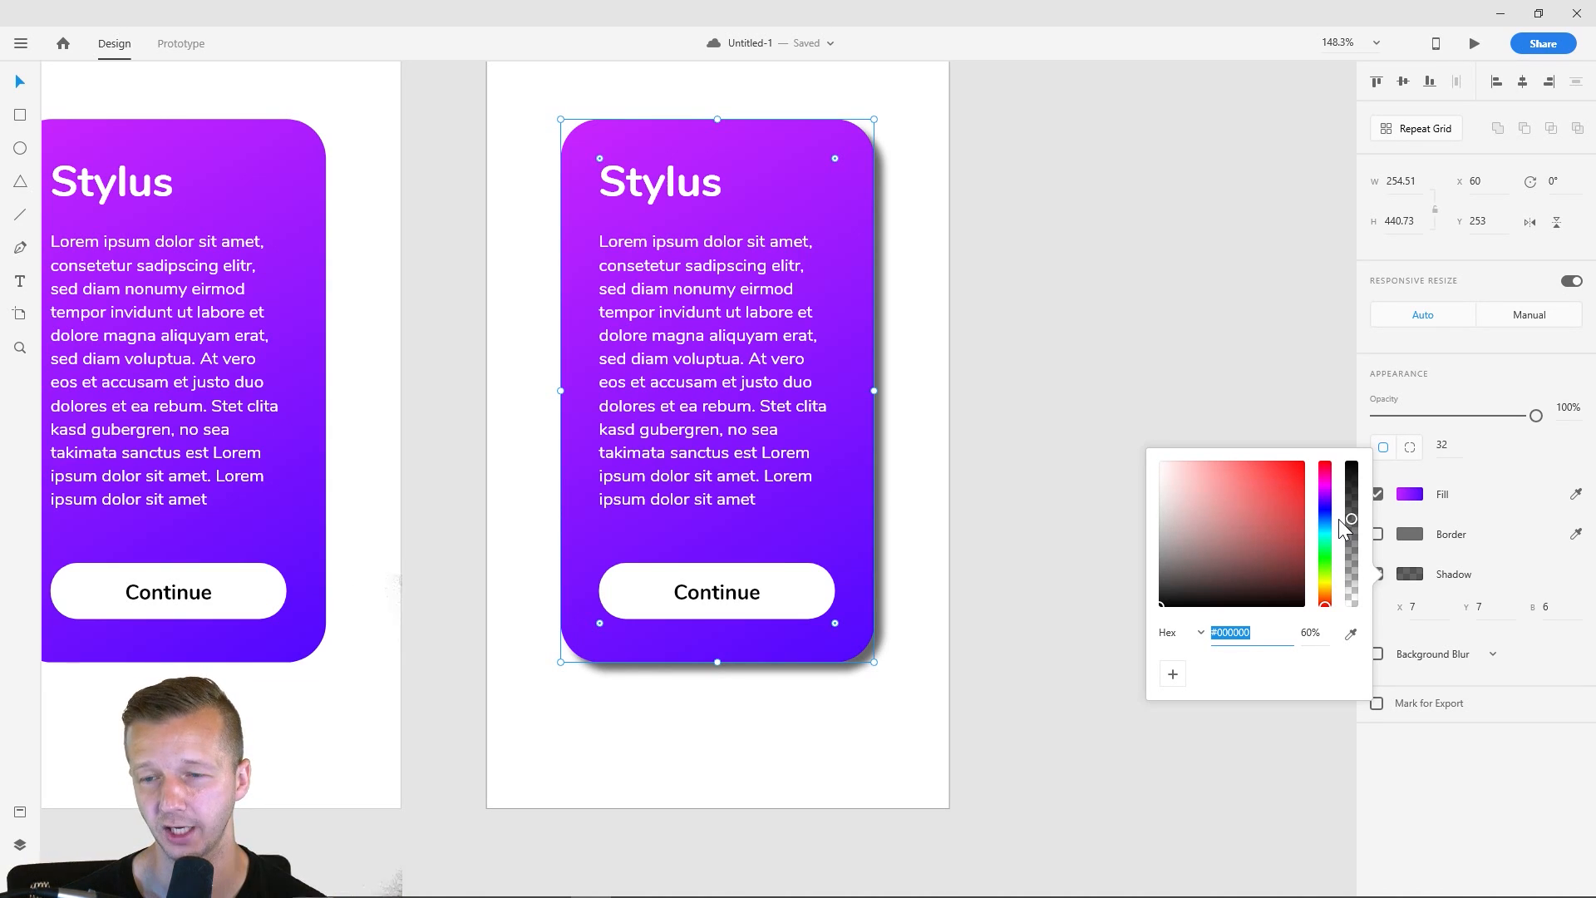
pyautogui.moveTo(1350, 520)
pyautogui.mouseDown()
pyautogui.moveTo(1353, 564)
pyautogui.moveTo(1354, 550)
pyautogui.mouseUp()
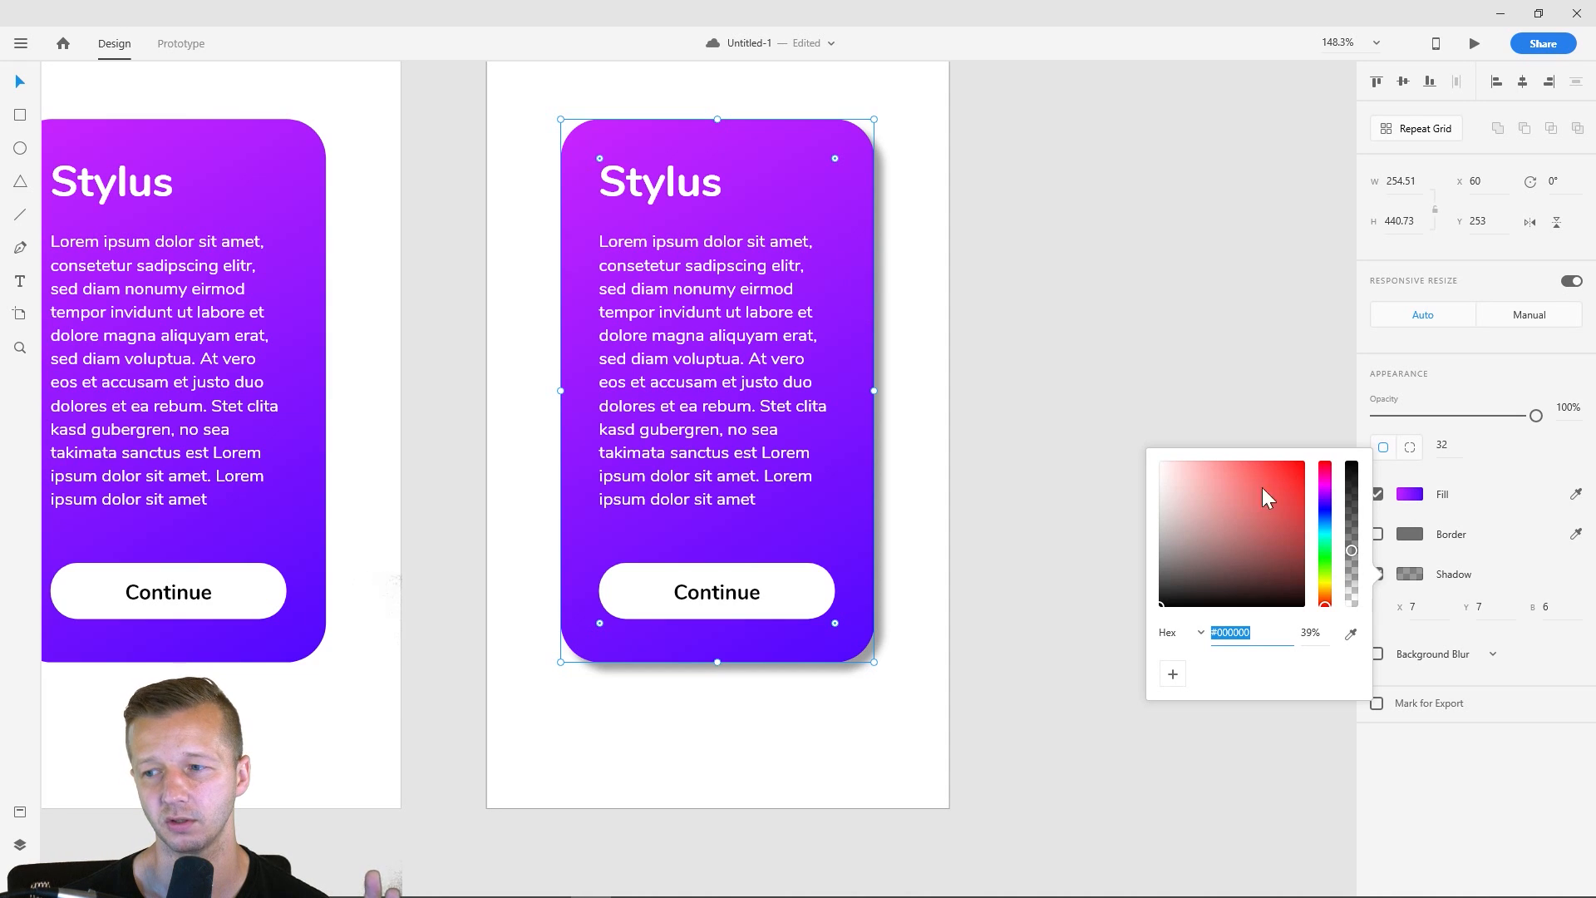
pyautogui.moveTo(1350, 553); pyautogui.dragTo(1353, 569)
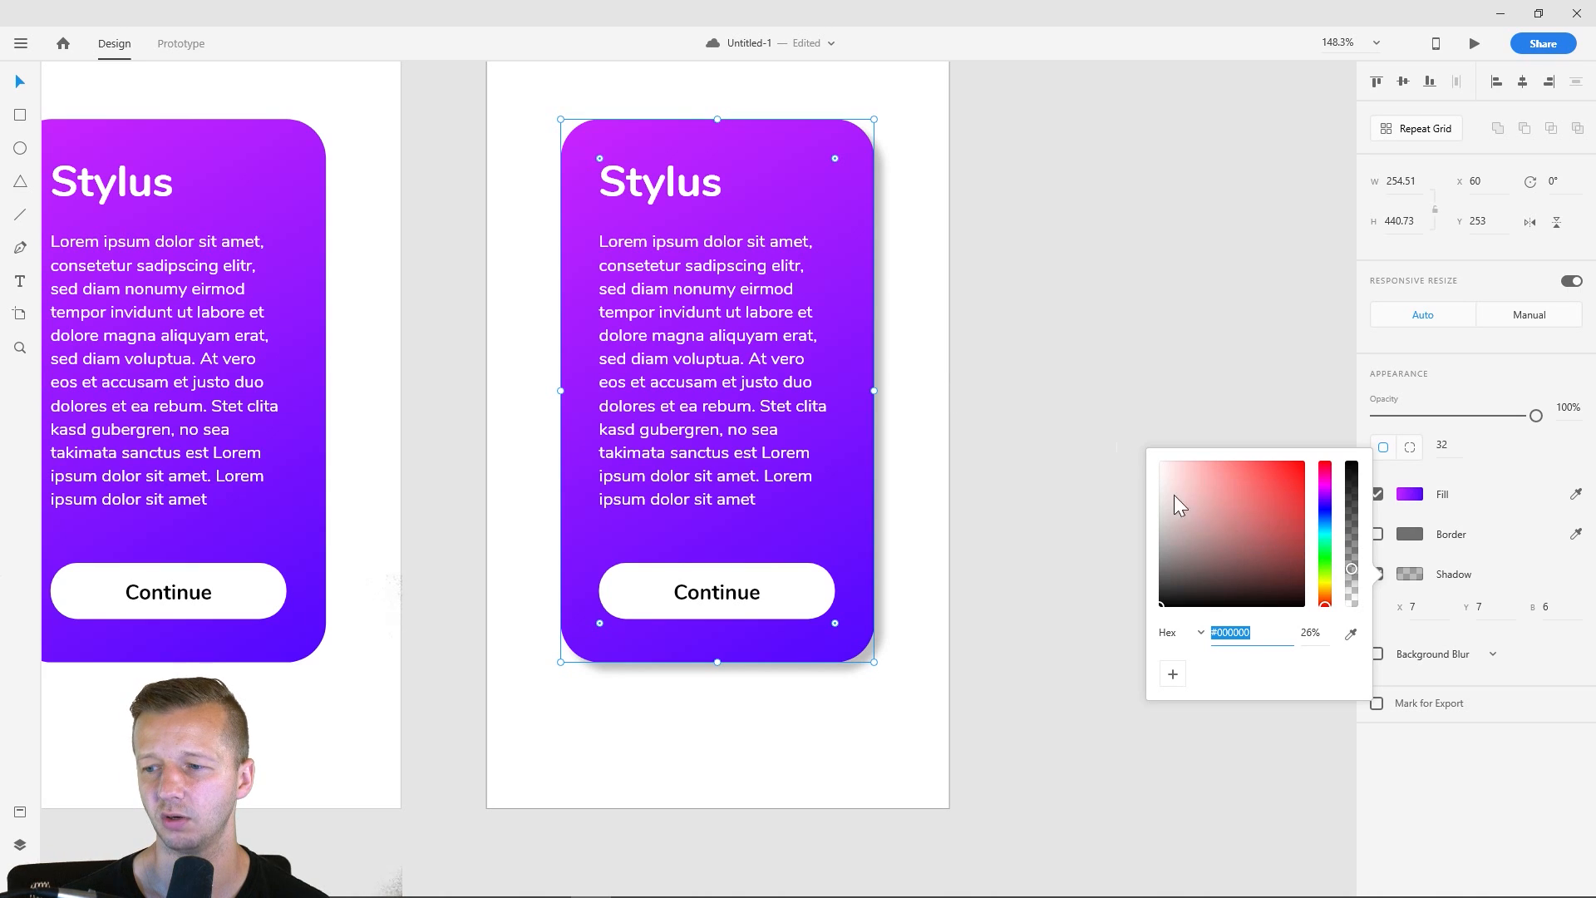
# - Try a blur of 9 for the shadow of the third artboard's card, and set the blur to 11
pyautogui.click(1074, 386)
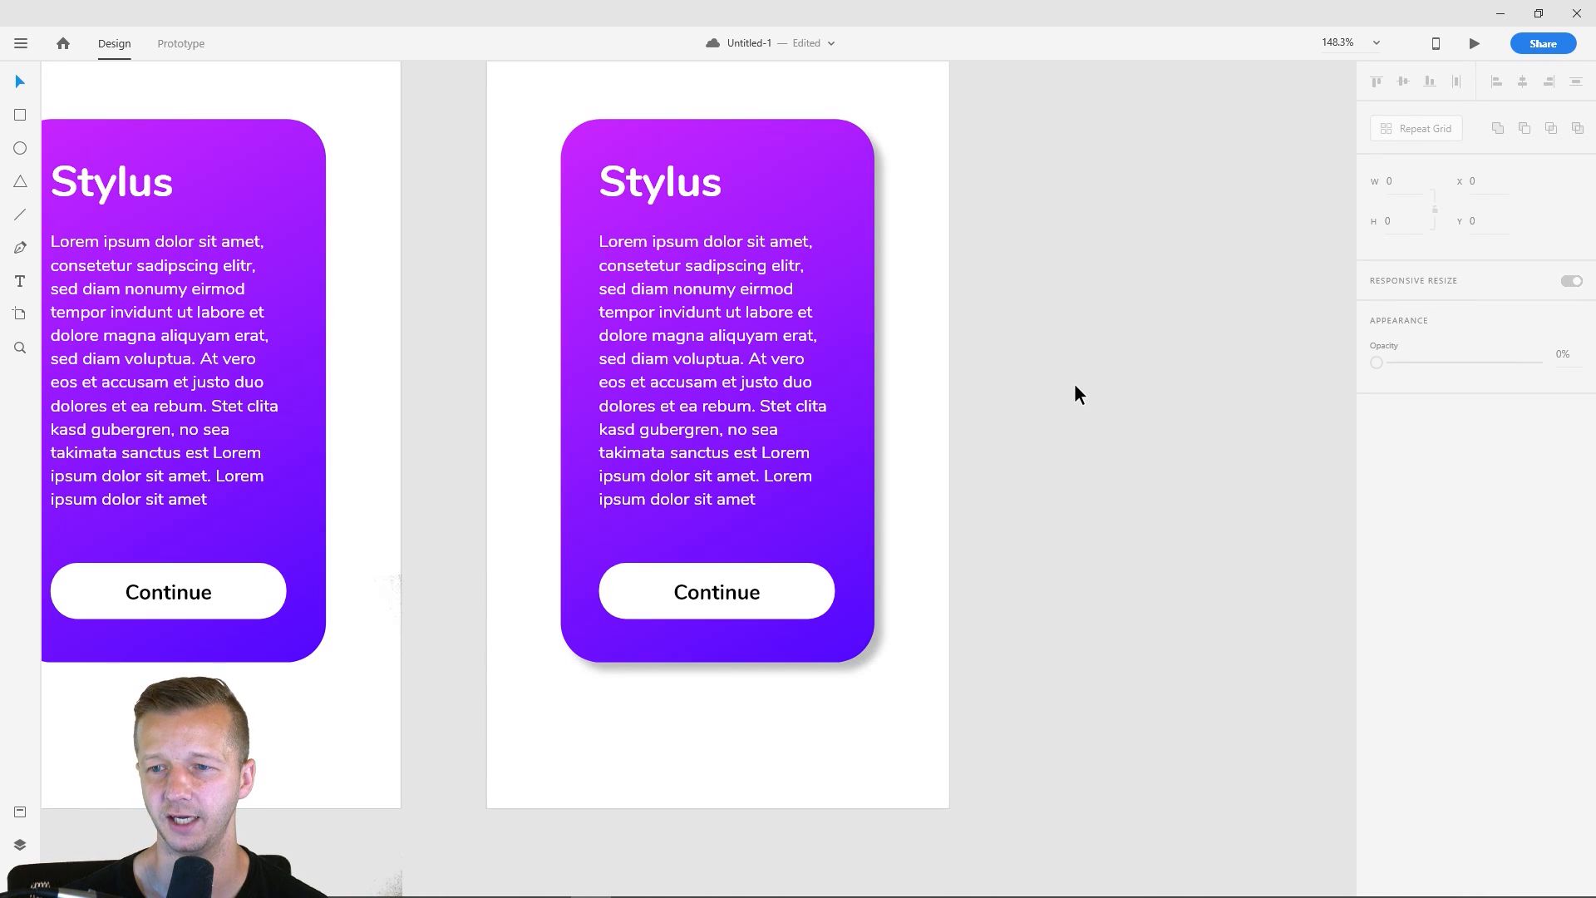
pyautogui.click(869, 266)
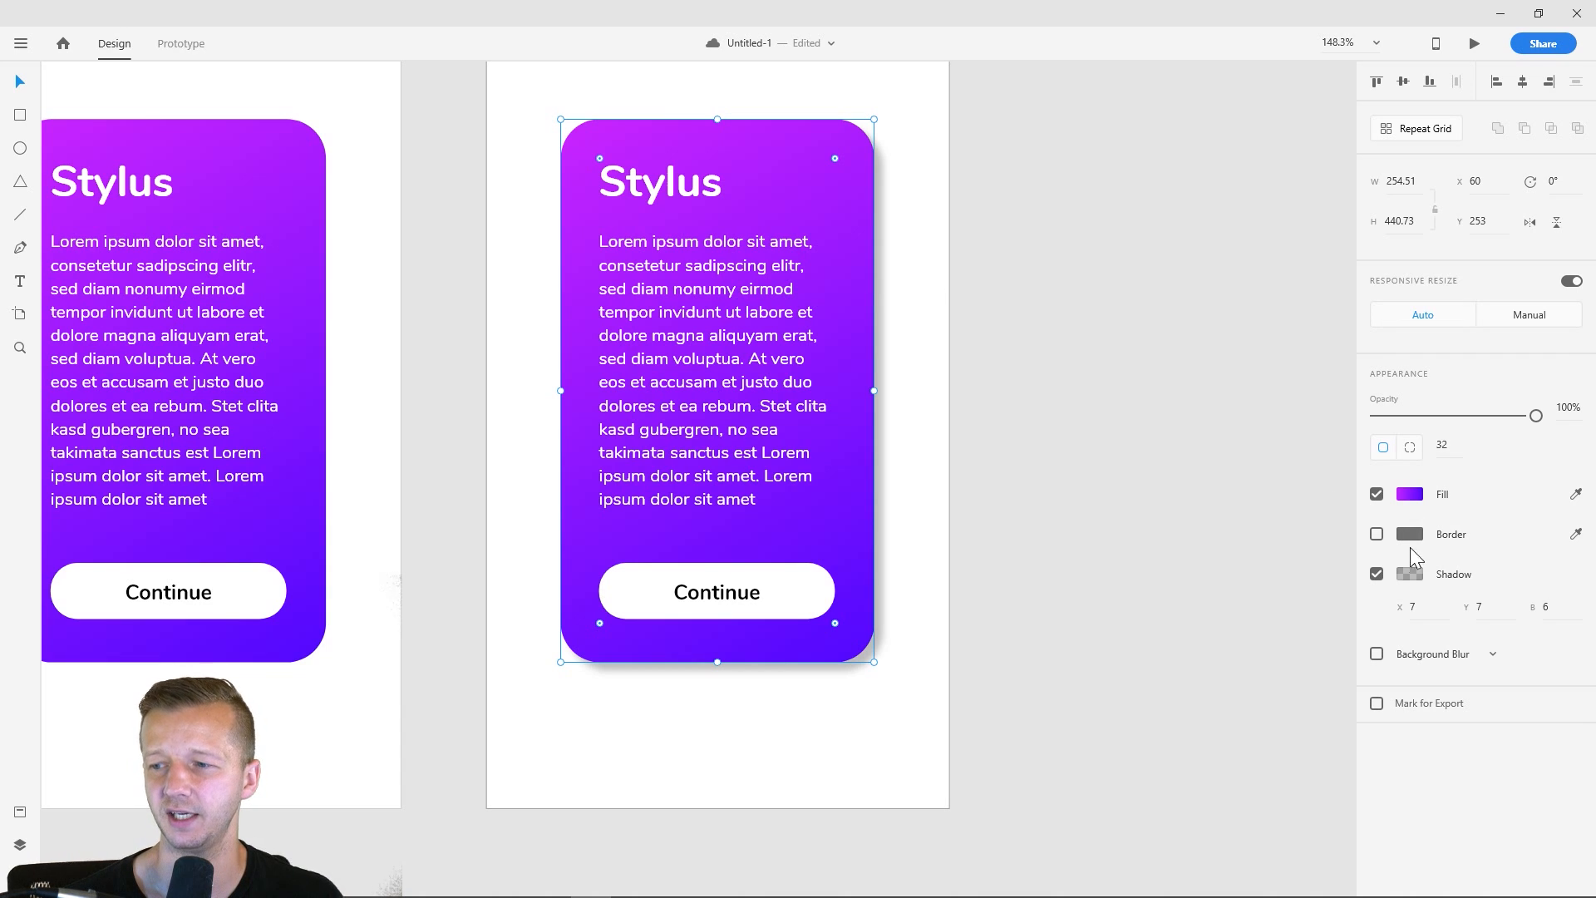
pyautogui.click(1560, 607)
pyautogui.write('9')
pyautogui.press('Return')
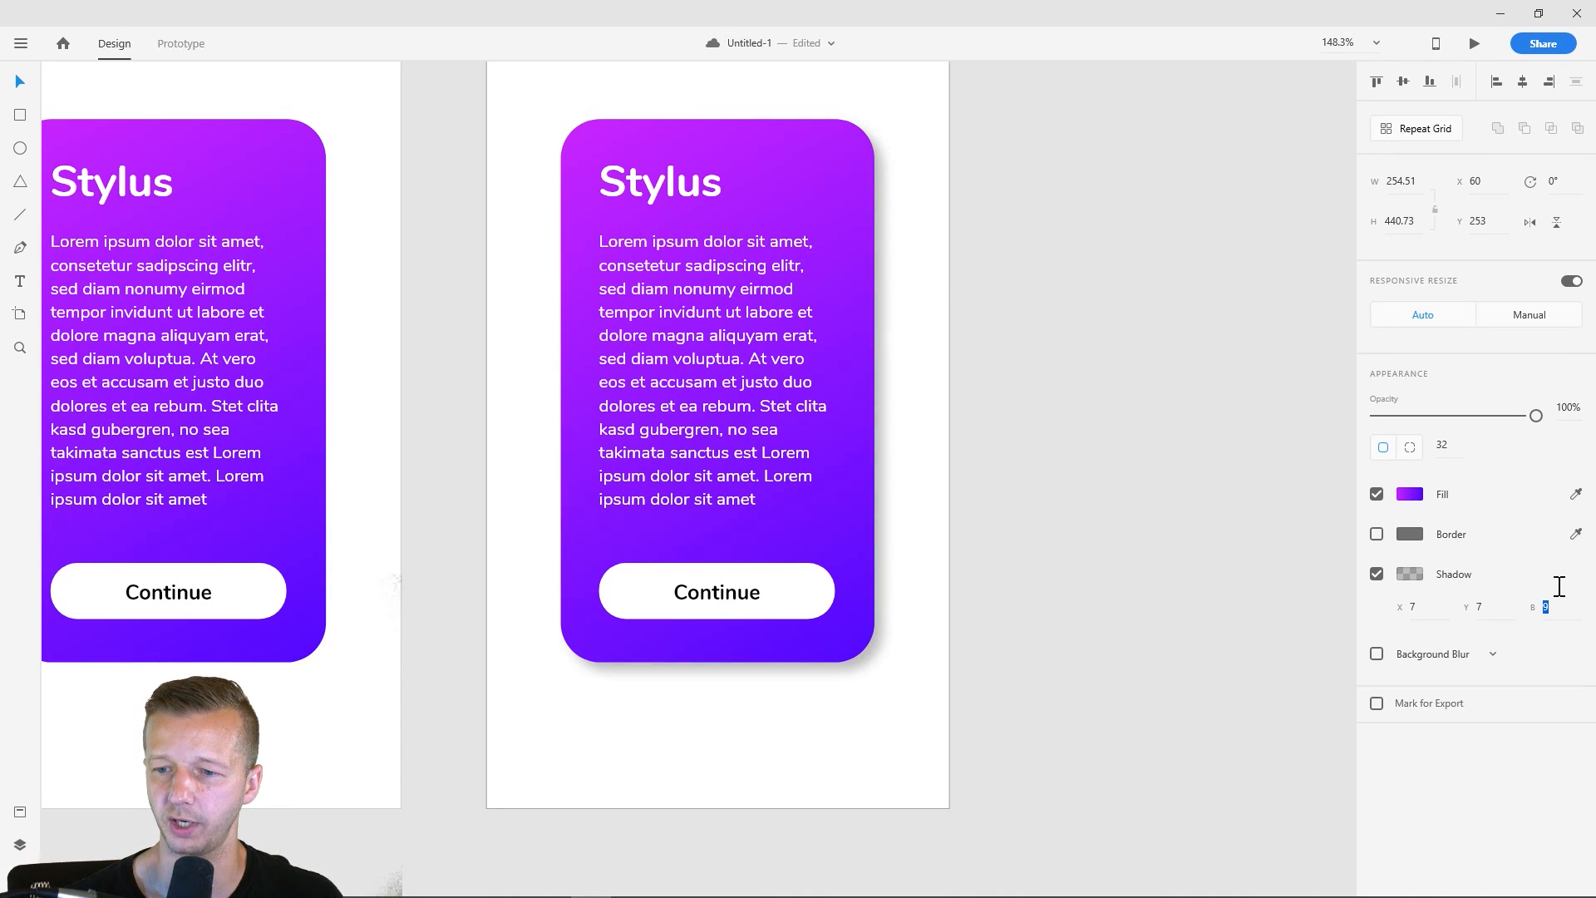
pyautogui.write('11')
pyautogui.press('Return')
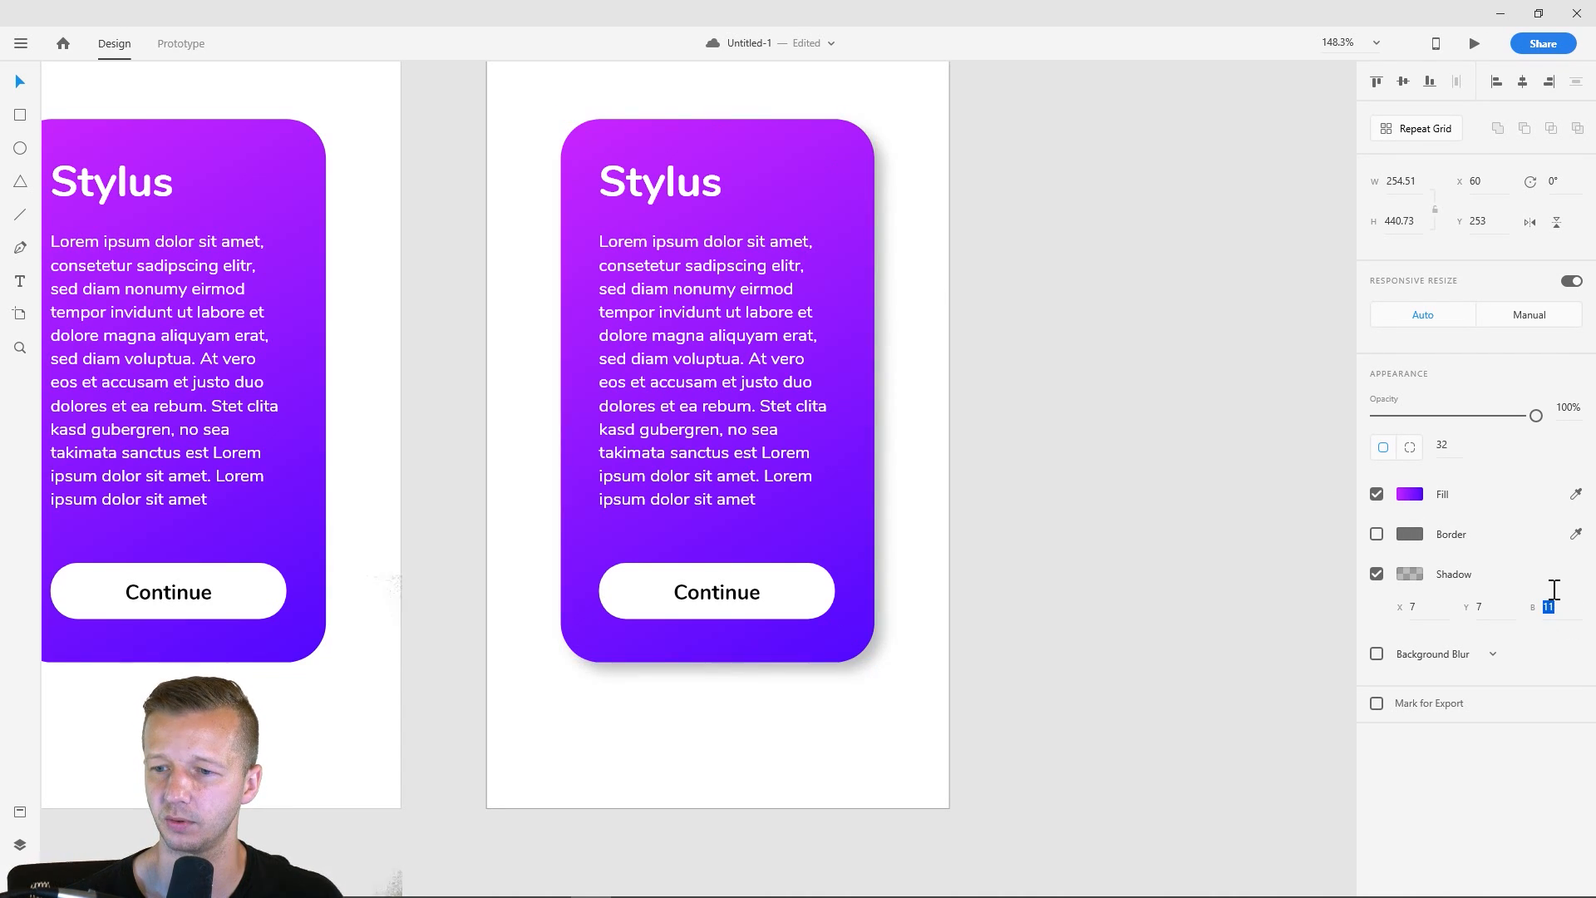
pyautogui.click(1151, 507)
# - Duplicate the iPhone X/XS – 3 artboard to make a fourth artboard
pyautogui.moveTo(1098, 350); pyautogui.dragTo(941, 418)
pyautogui.scroll(3, 959, 428)
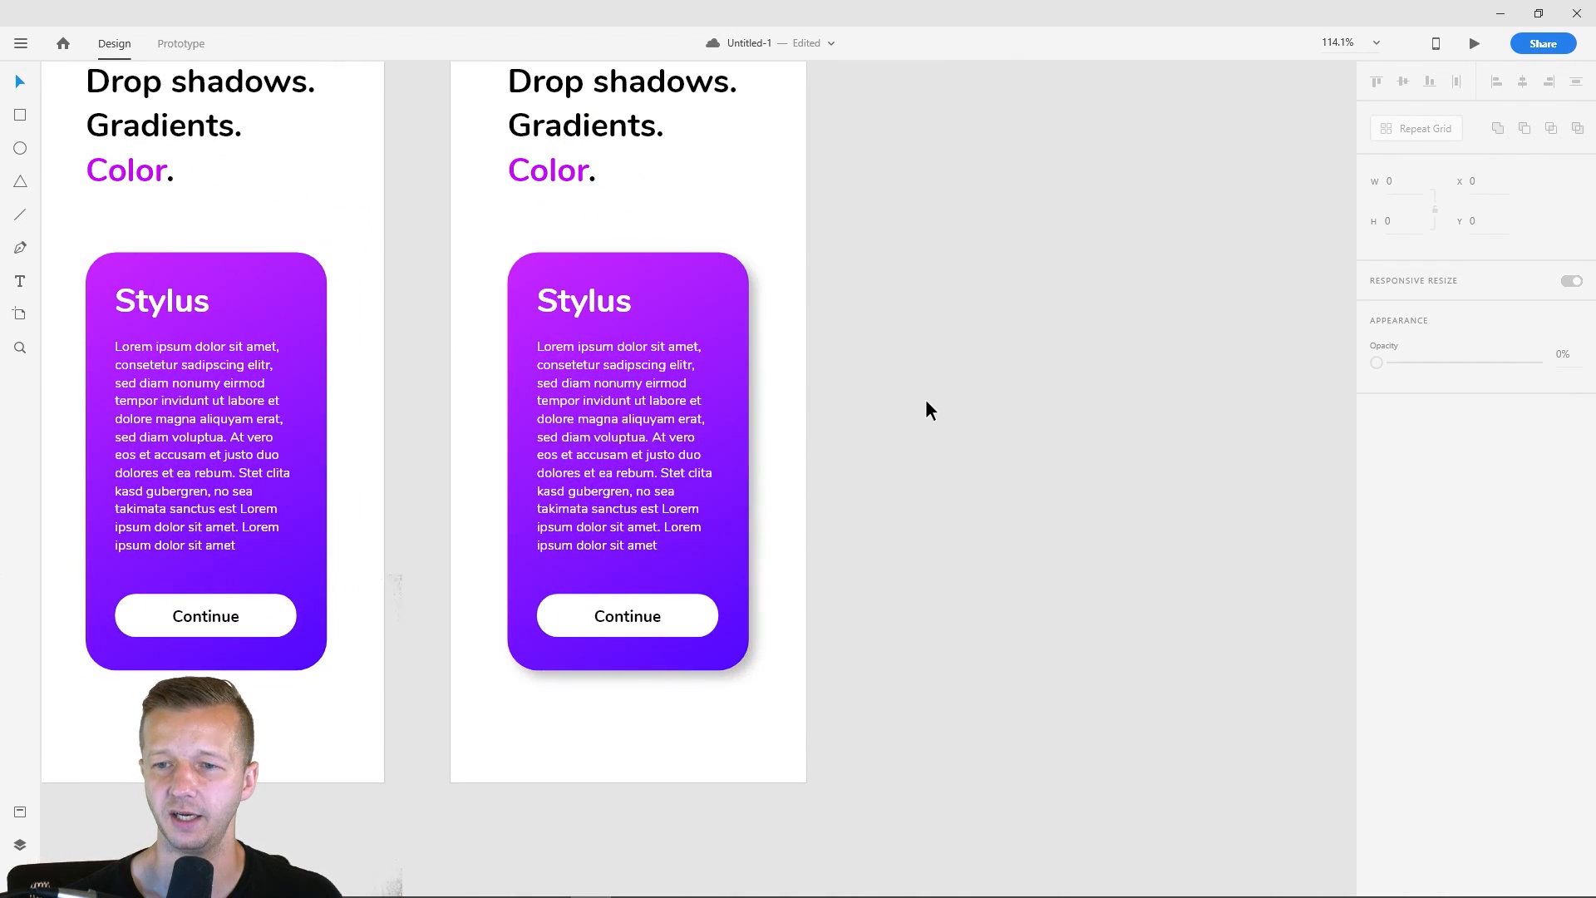
pyautogui.moveTo(917, 228); pyautogui.dragTo(886, 309)
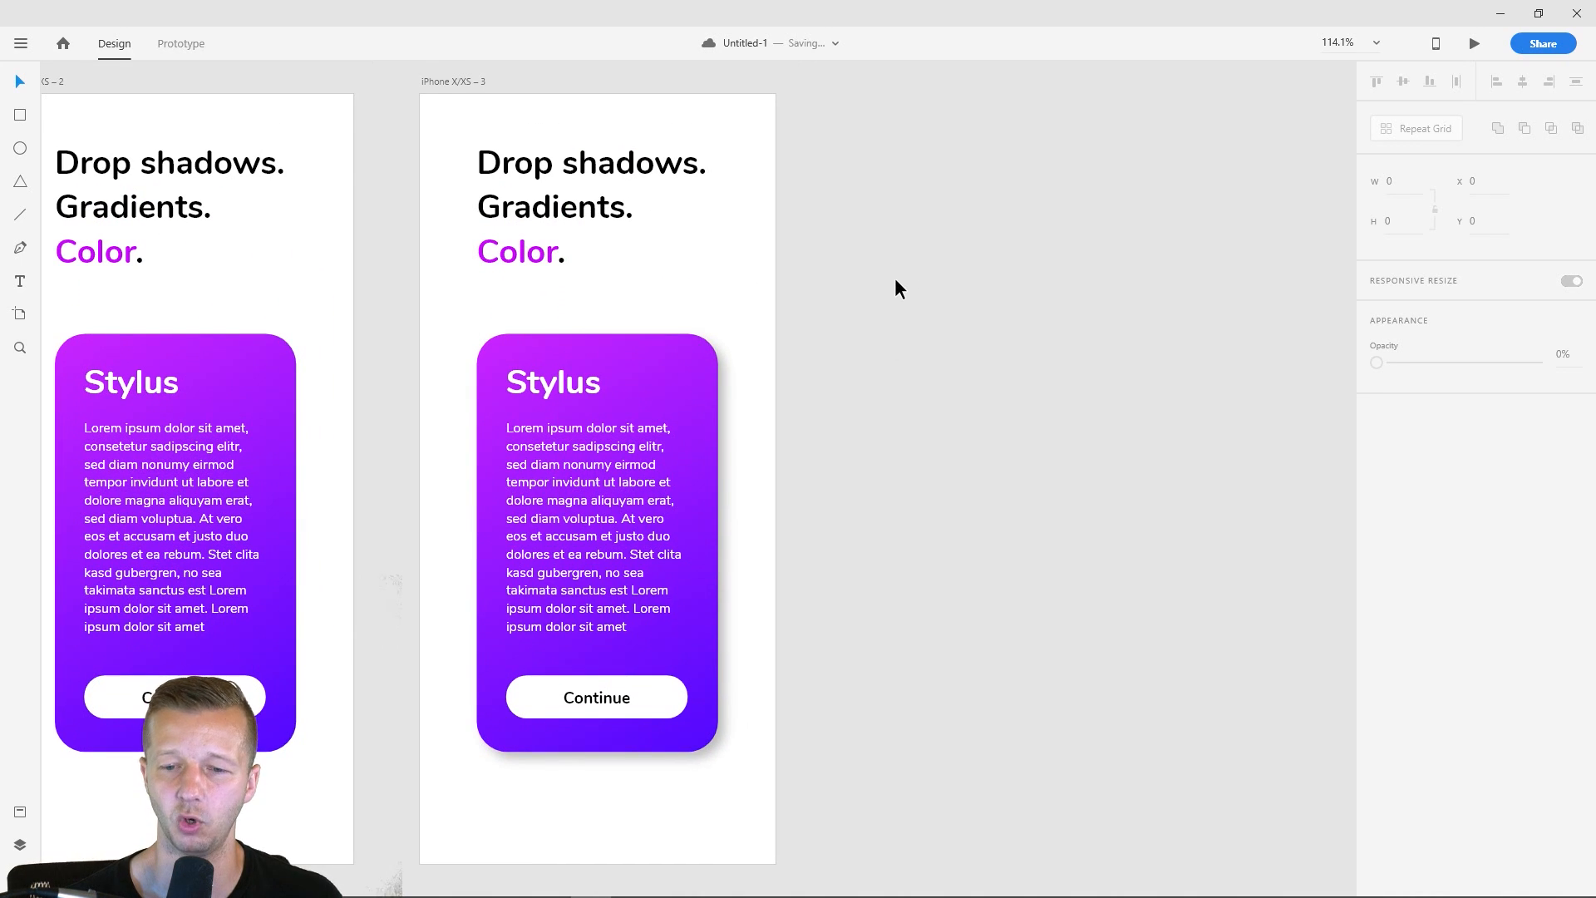
pyautogui.scroll(-3, 895, 277)
pyautogui.click(569, 124)
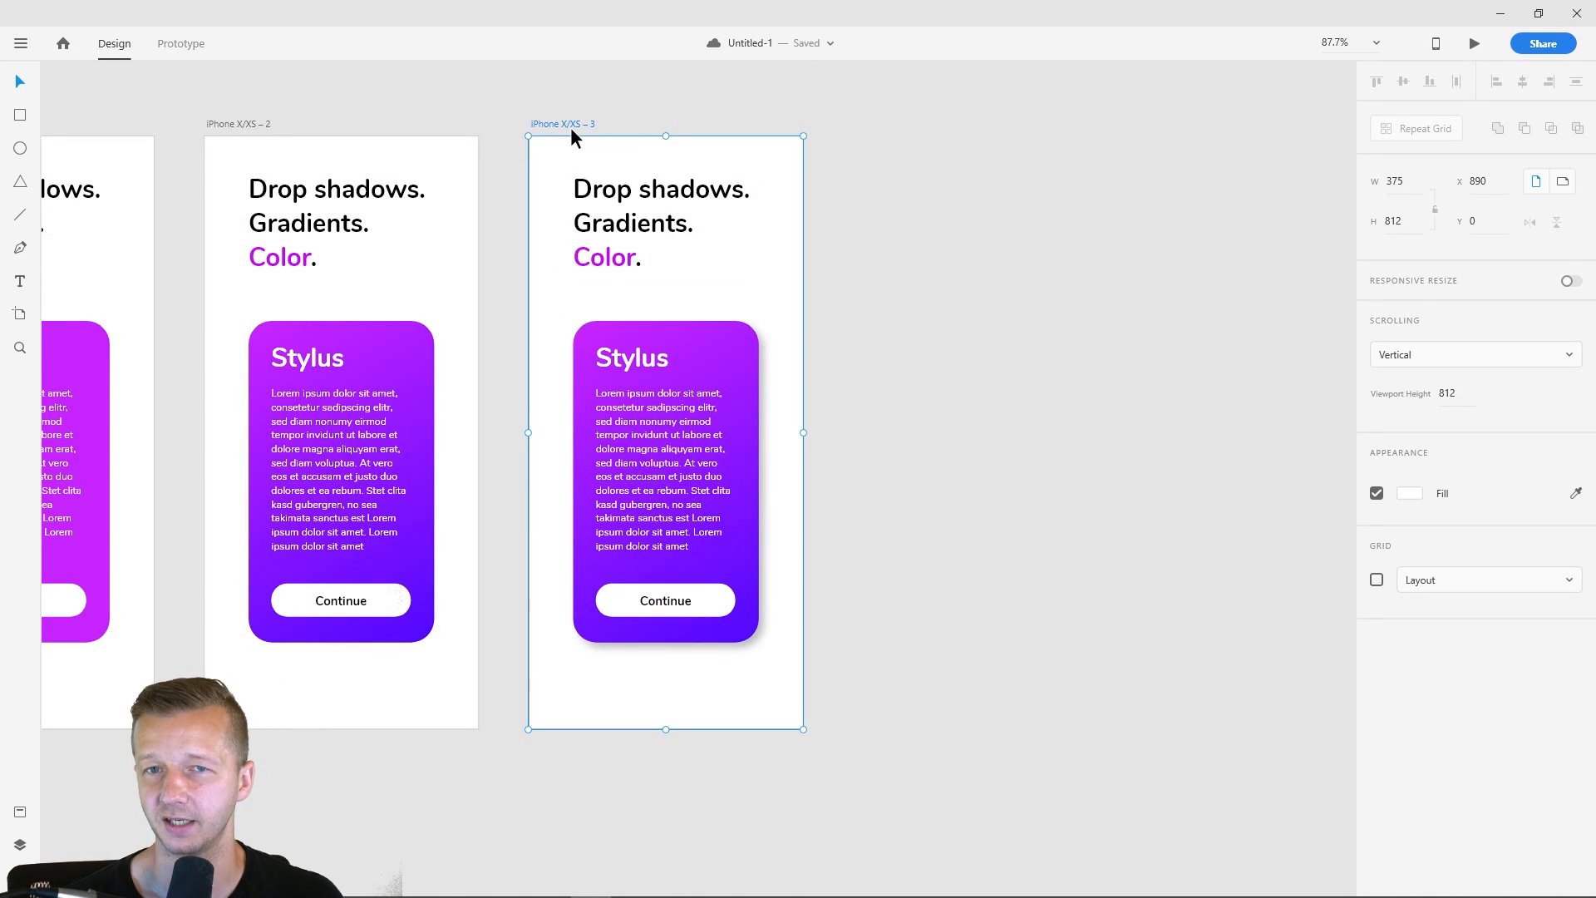
pyautogui.hotkey('ctrl', 'd')
pyautogui.click(1164, 356)
# - Set the shadow color of the fourth artboard's card to #BF22FF, sampled from the purple near the top of the card
pyautogui.scroll(3, 1180, 495)
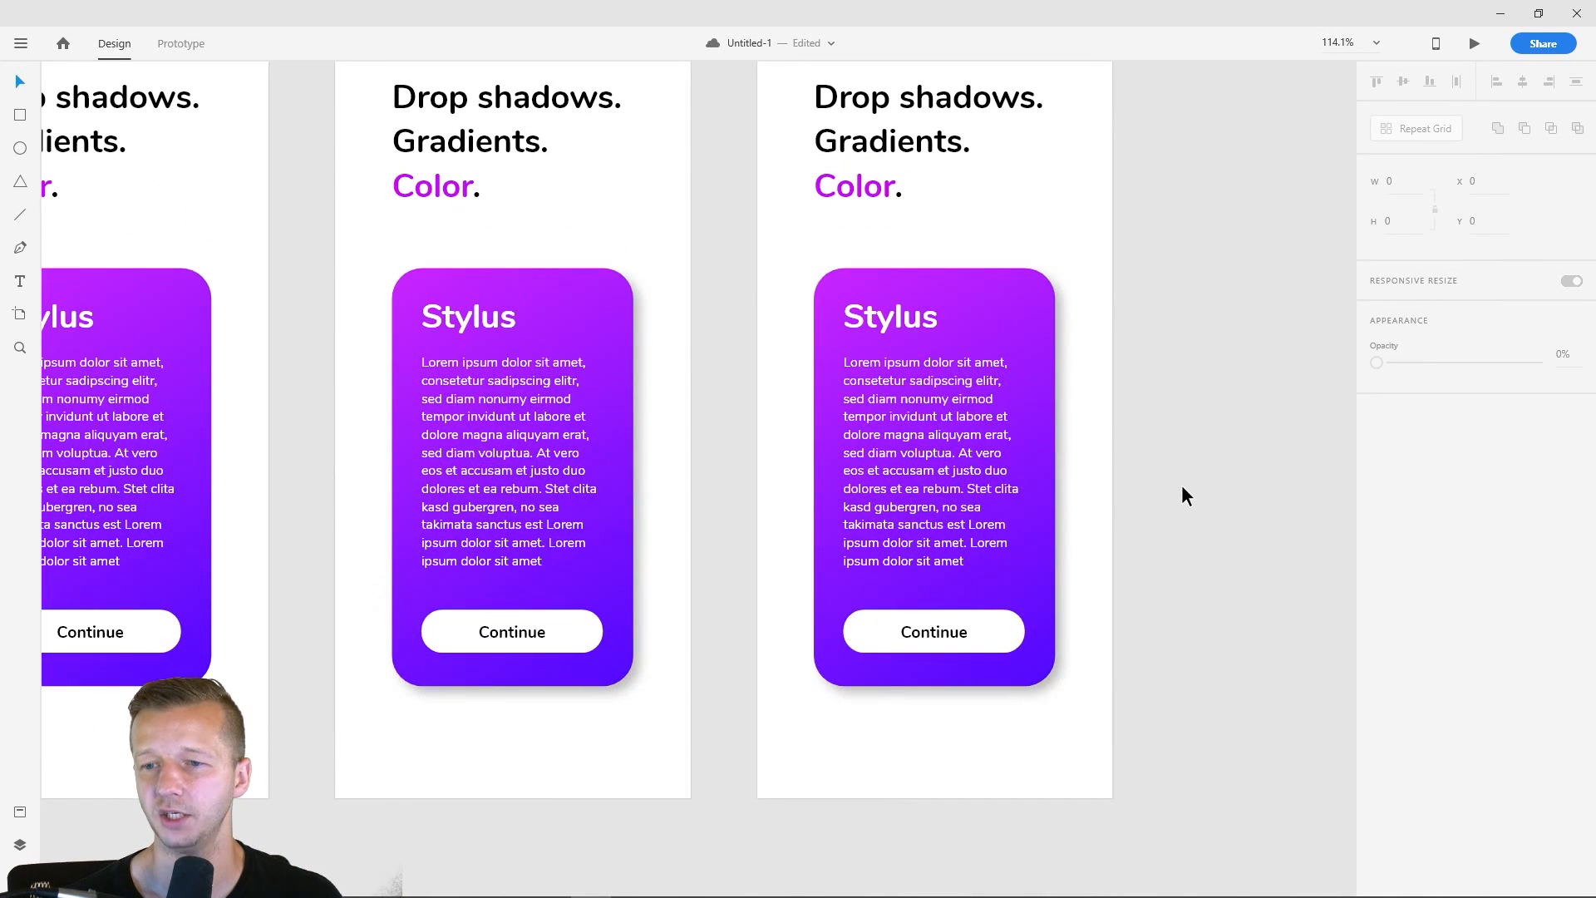
pyautogui.scroll(3, 1180, 485)
pyautogui.moveTo(1171, 466); pyautogui.dragTo(945, 437)
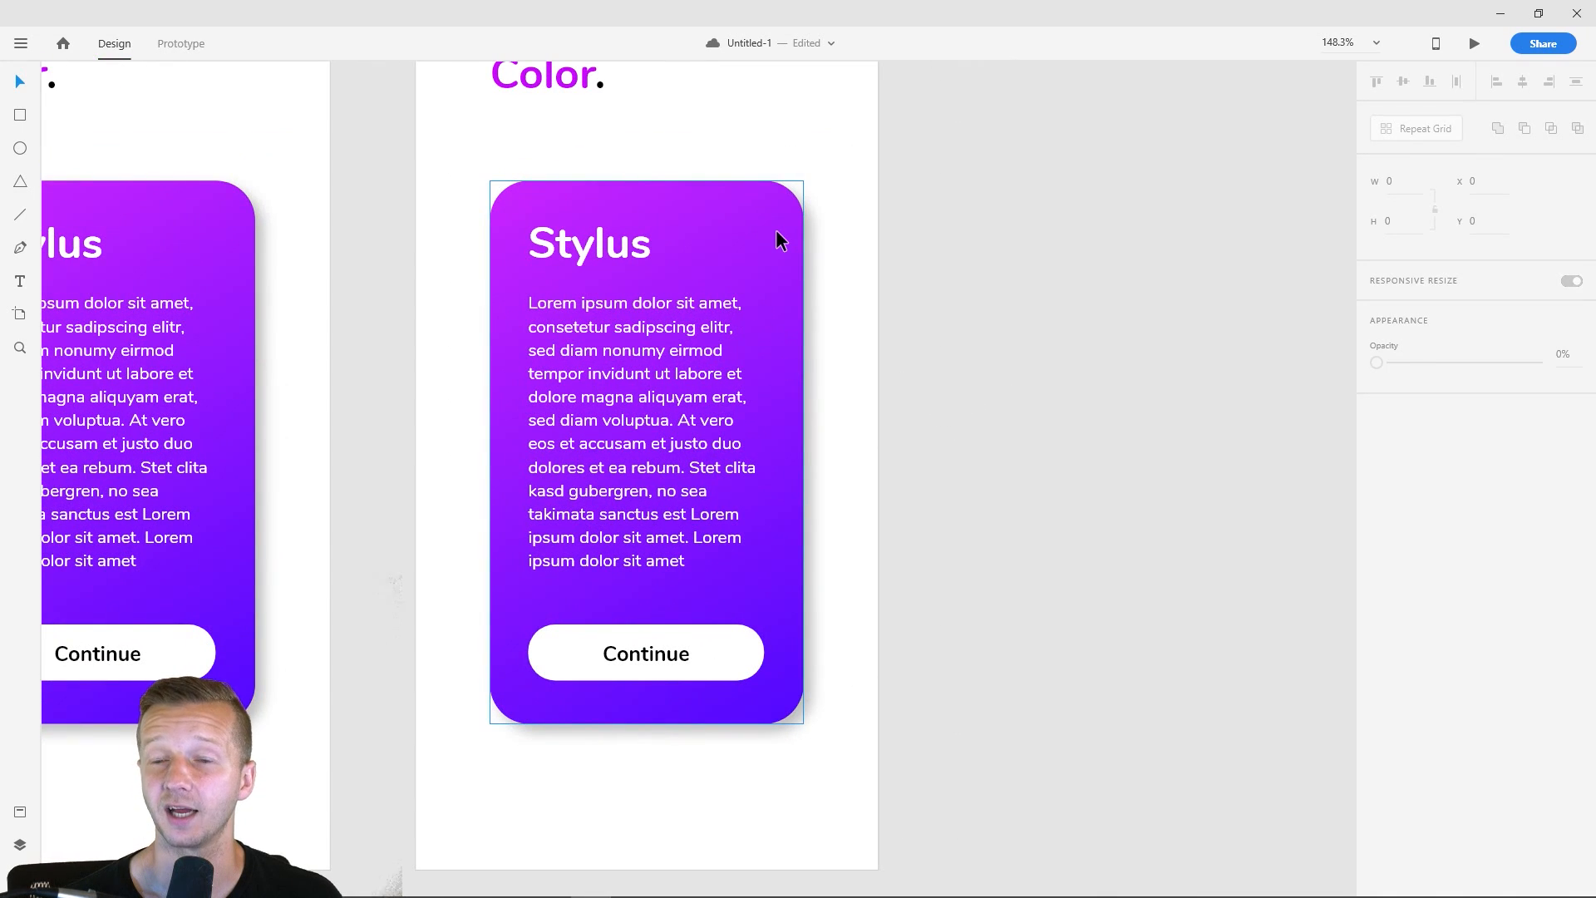
pyautogui.click(775, 231)
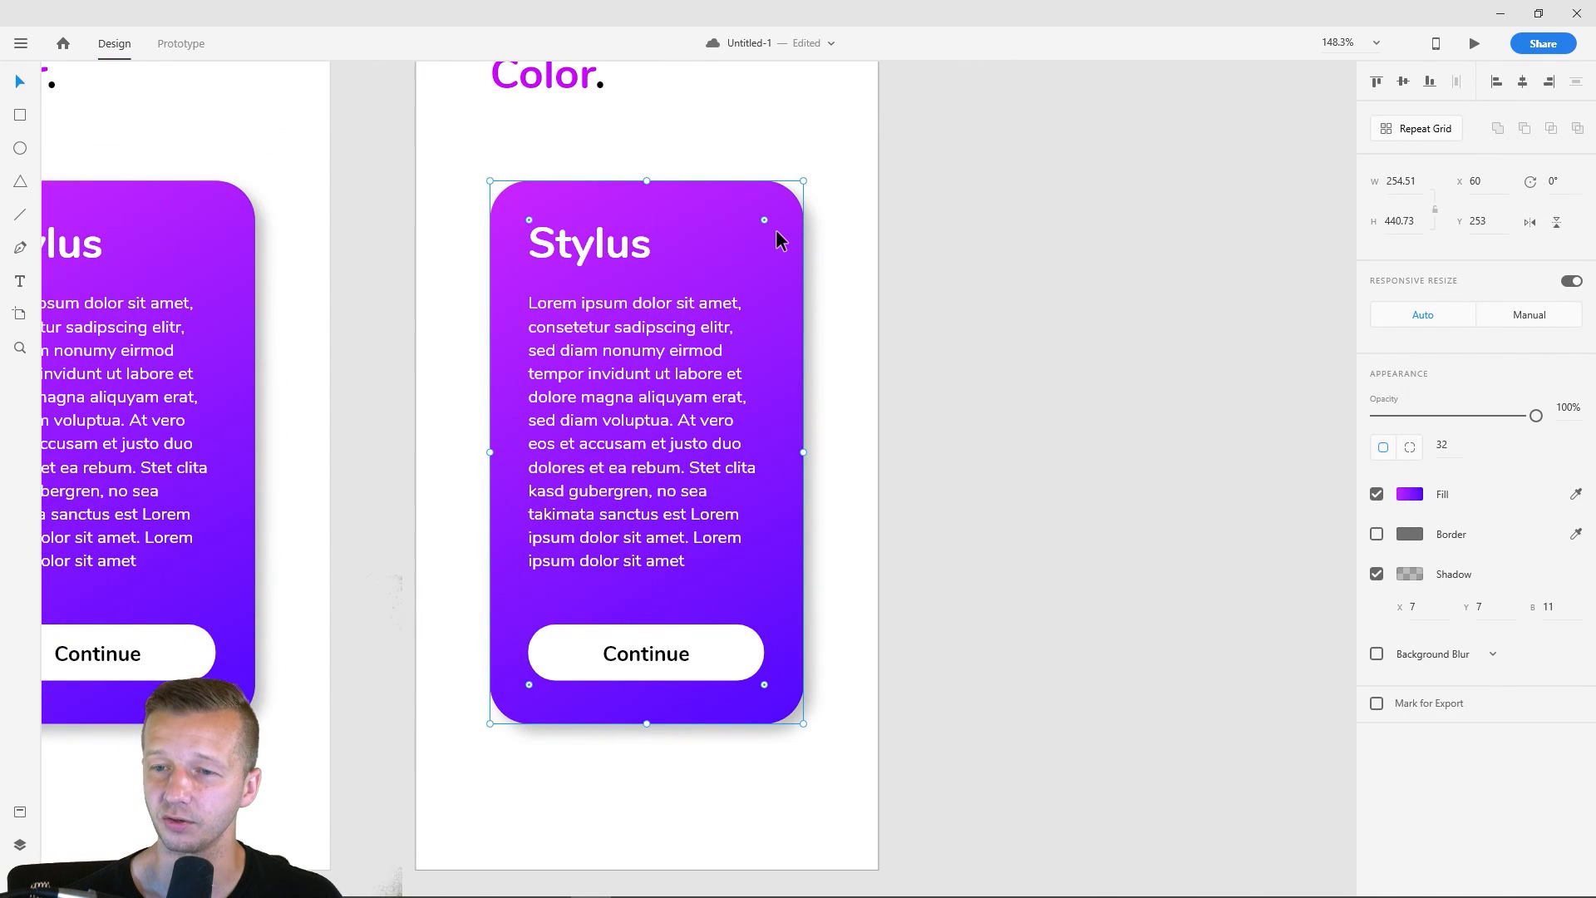
pyautogui.click(1410, 574)
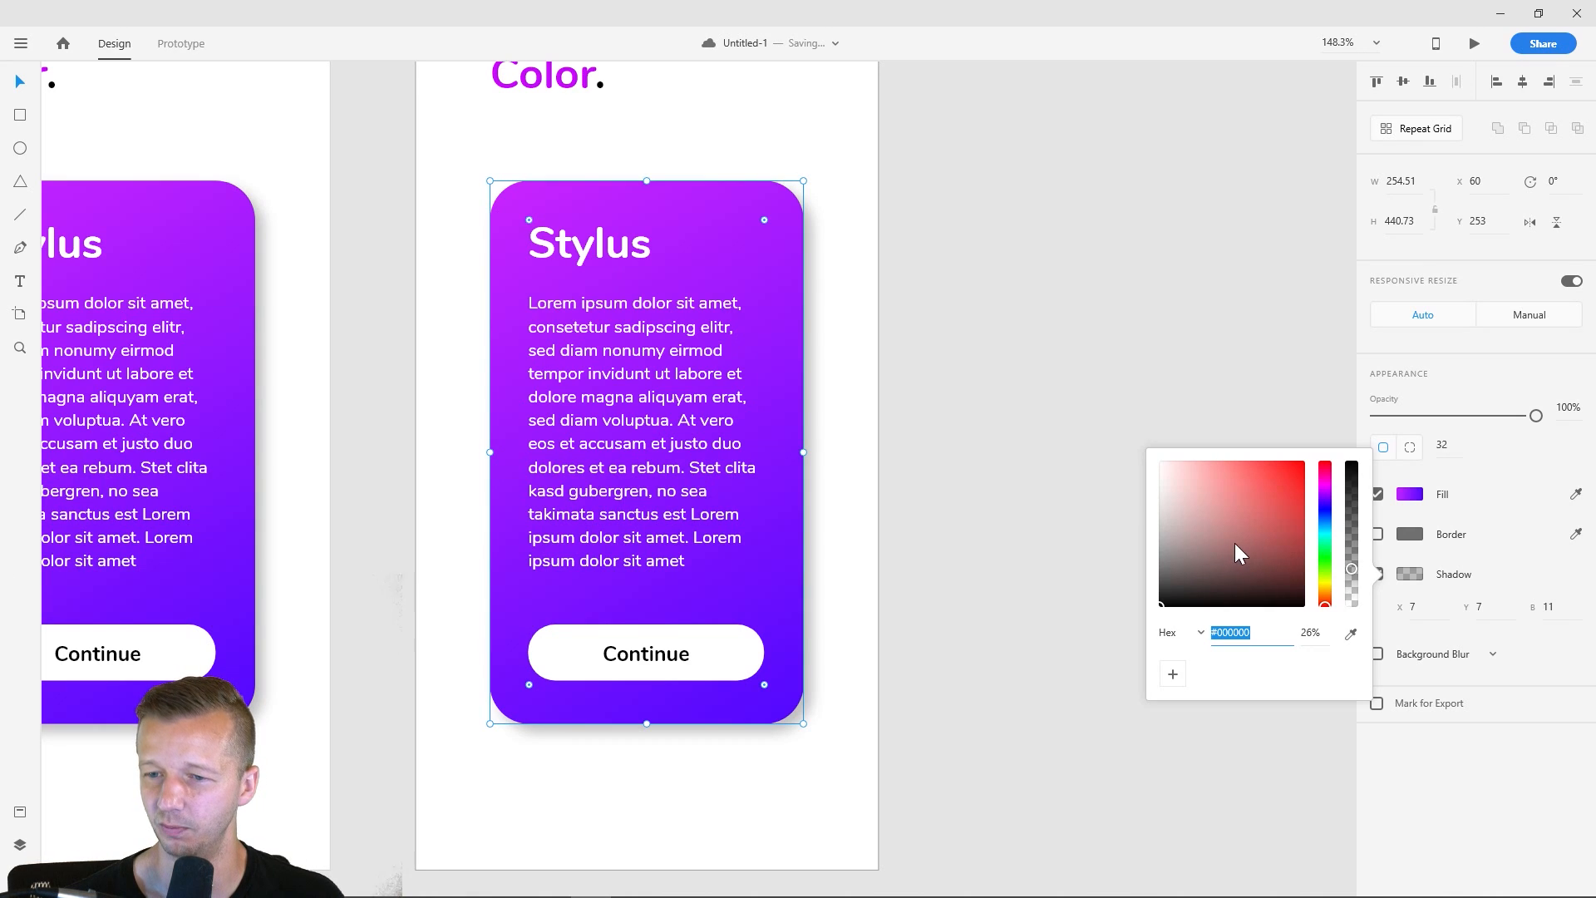
pyautogui.click(1350, 633)
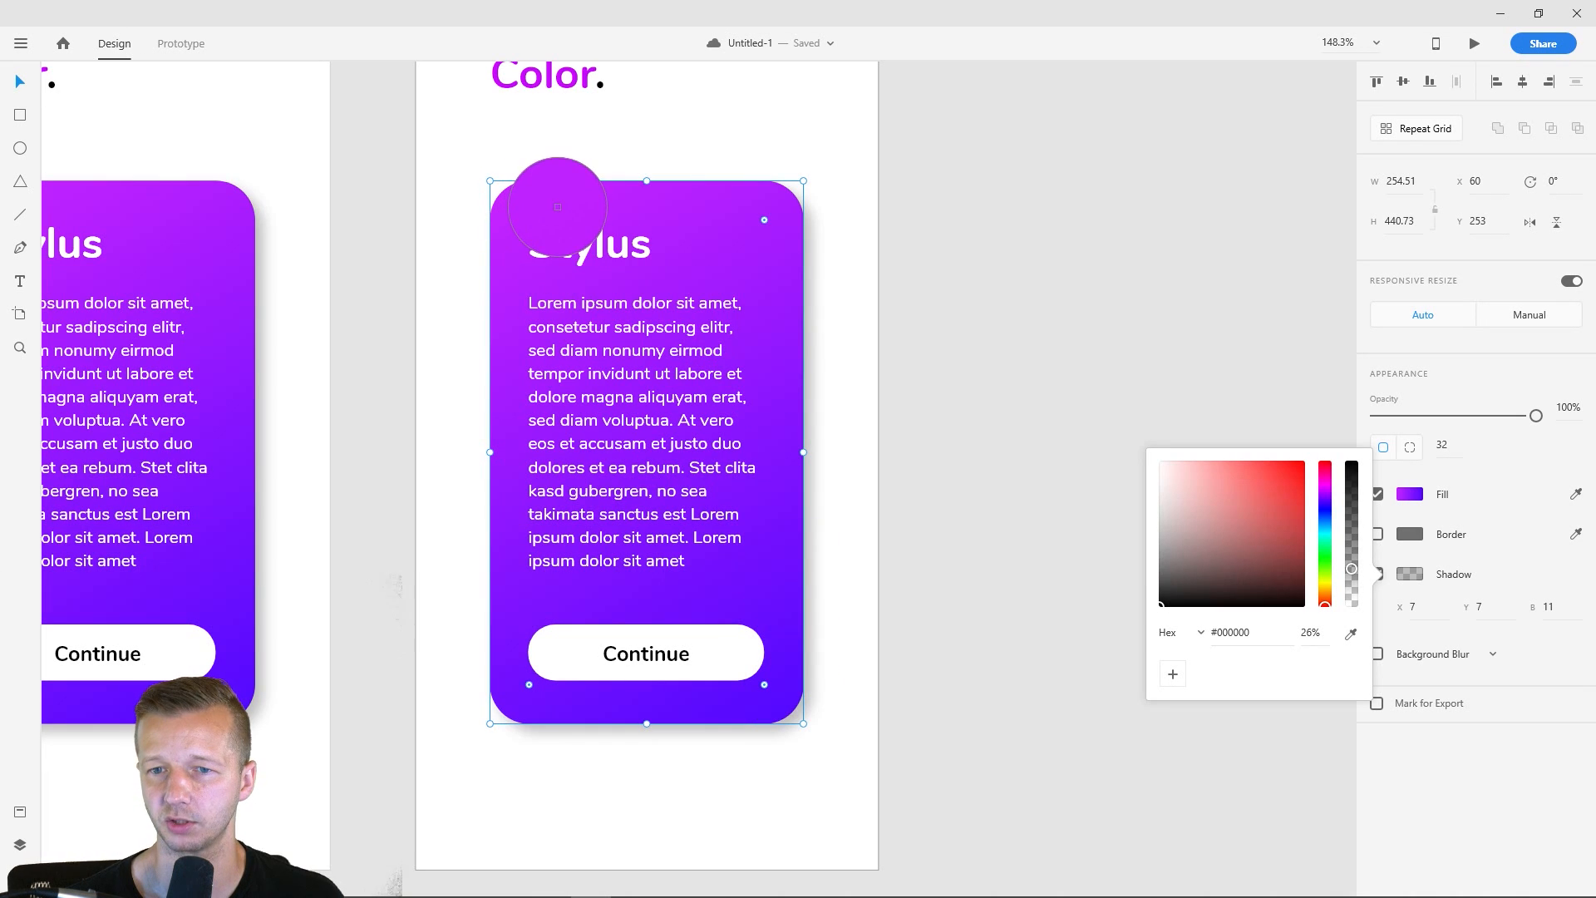
pyautogui.click(560, 205)
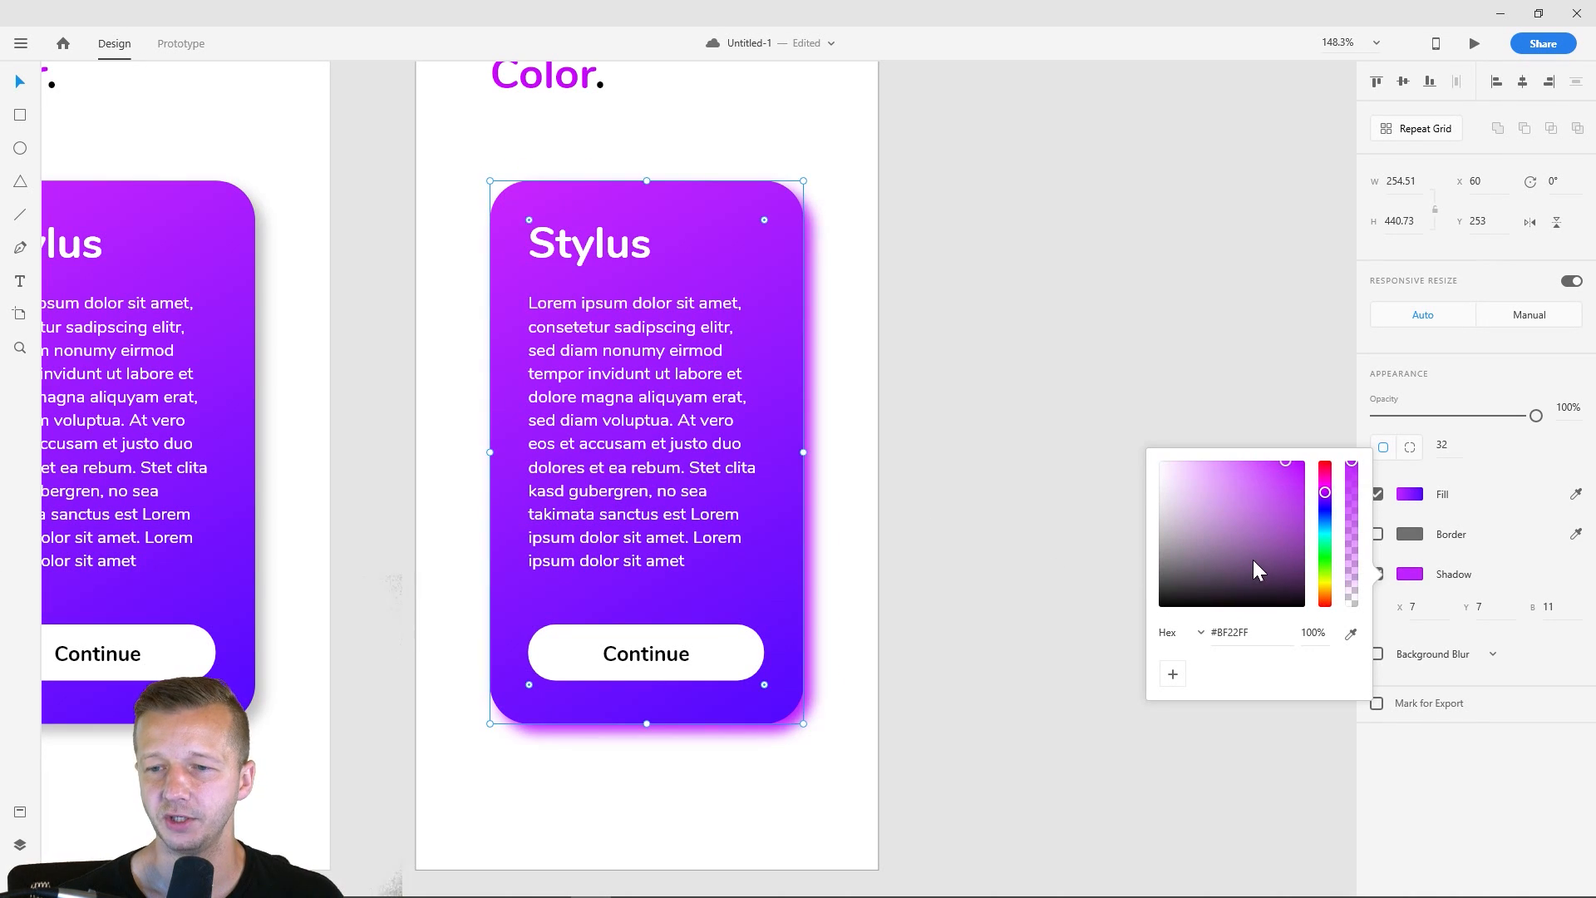
pyautogui.click(955, 597)
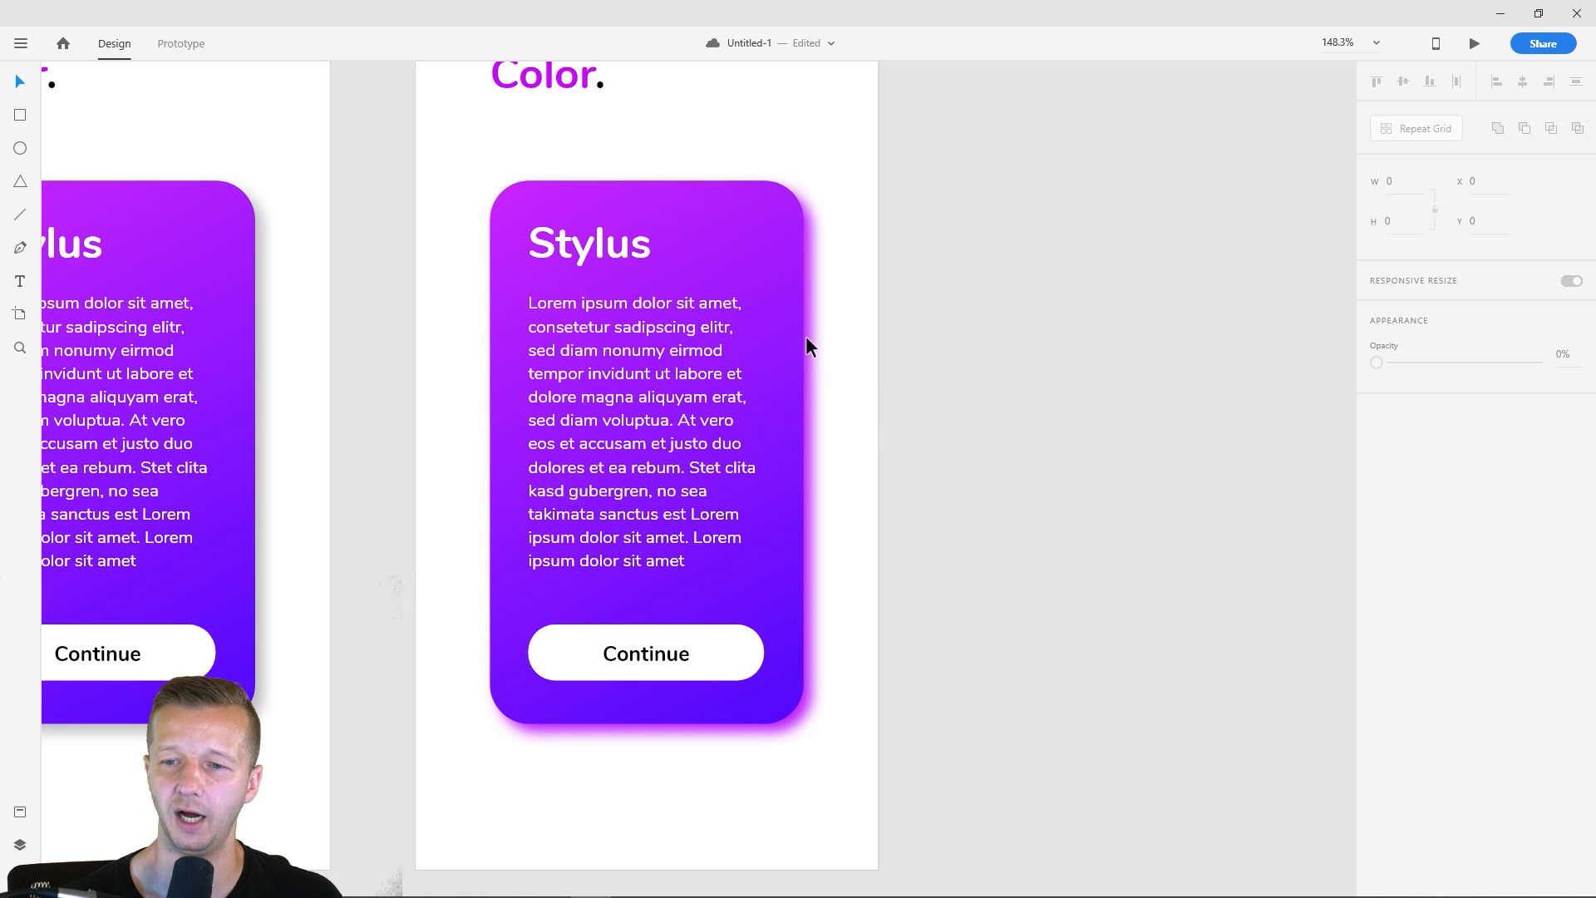
# - Lighten the purple shadow color of the fourth artboard's card to #DF8FFF
pyautogui.click(783, 250)
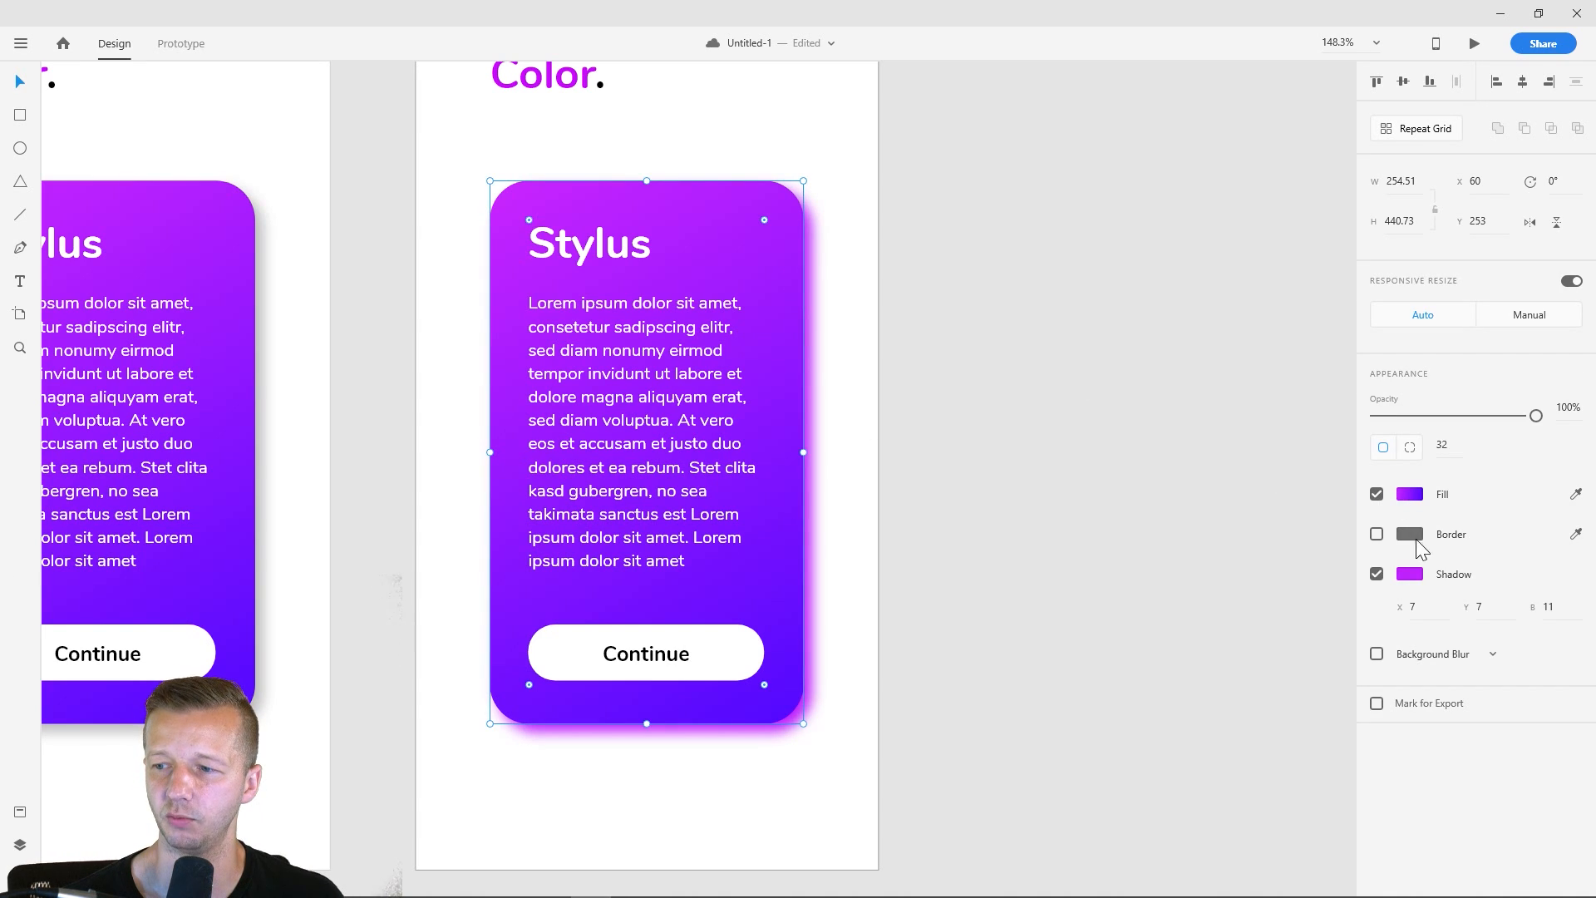
pyautogui.click(1004, 427)
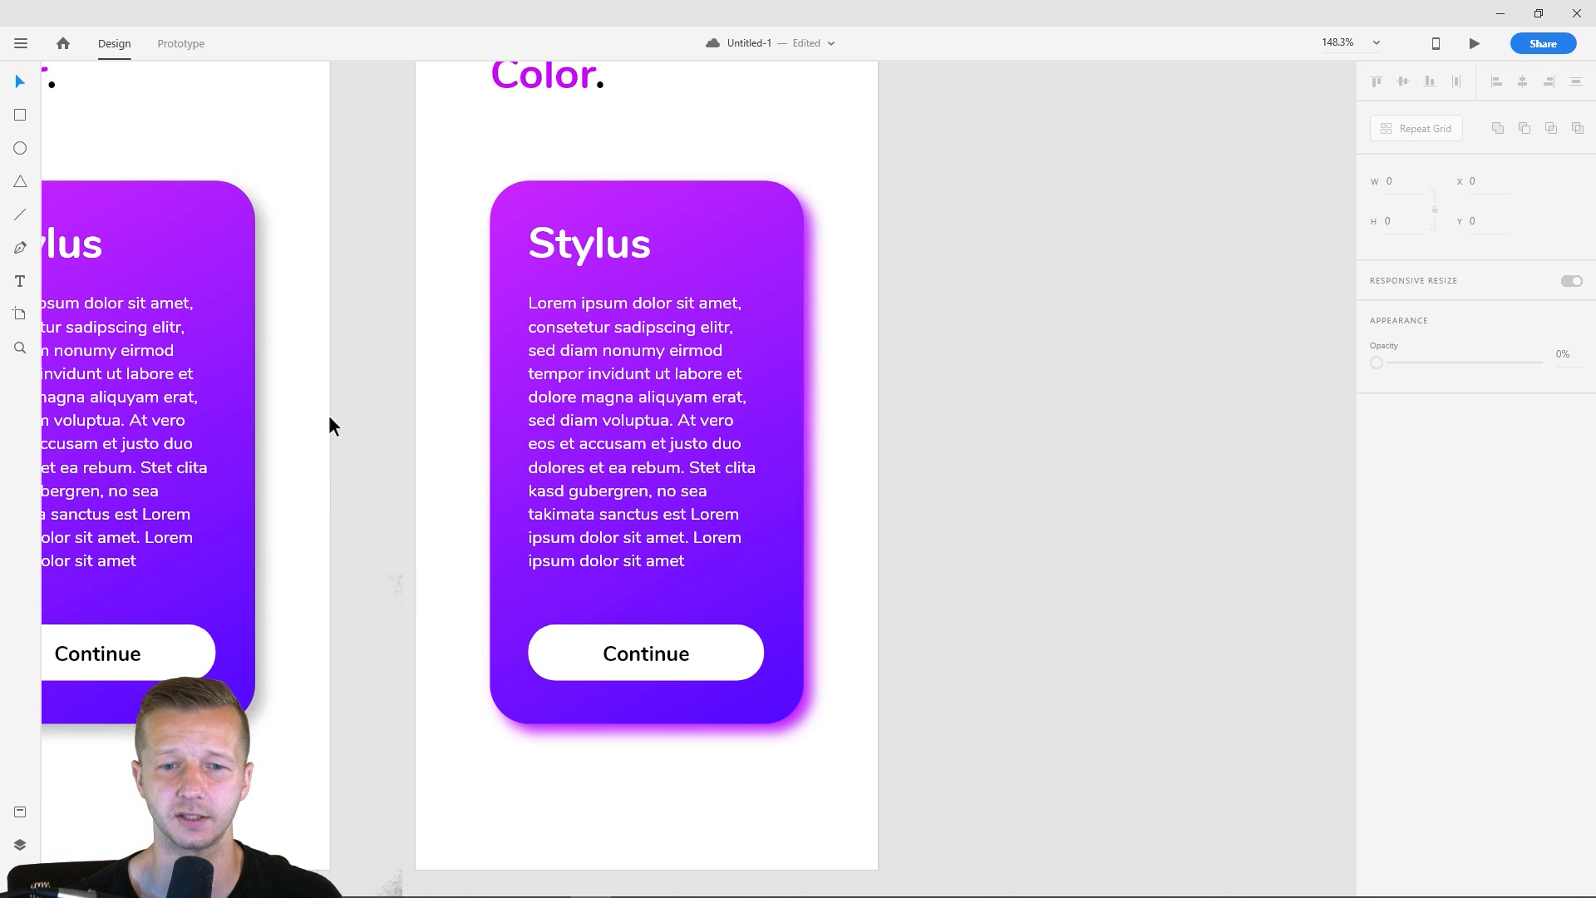
pyautogui.click(771, 237)
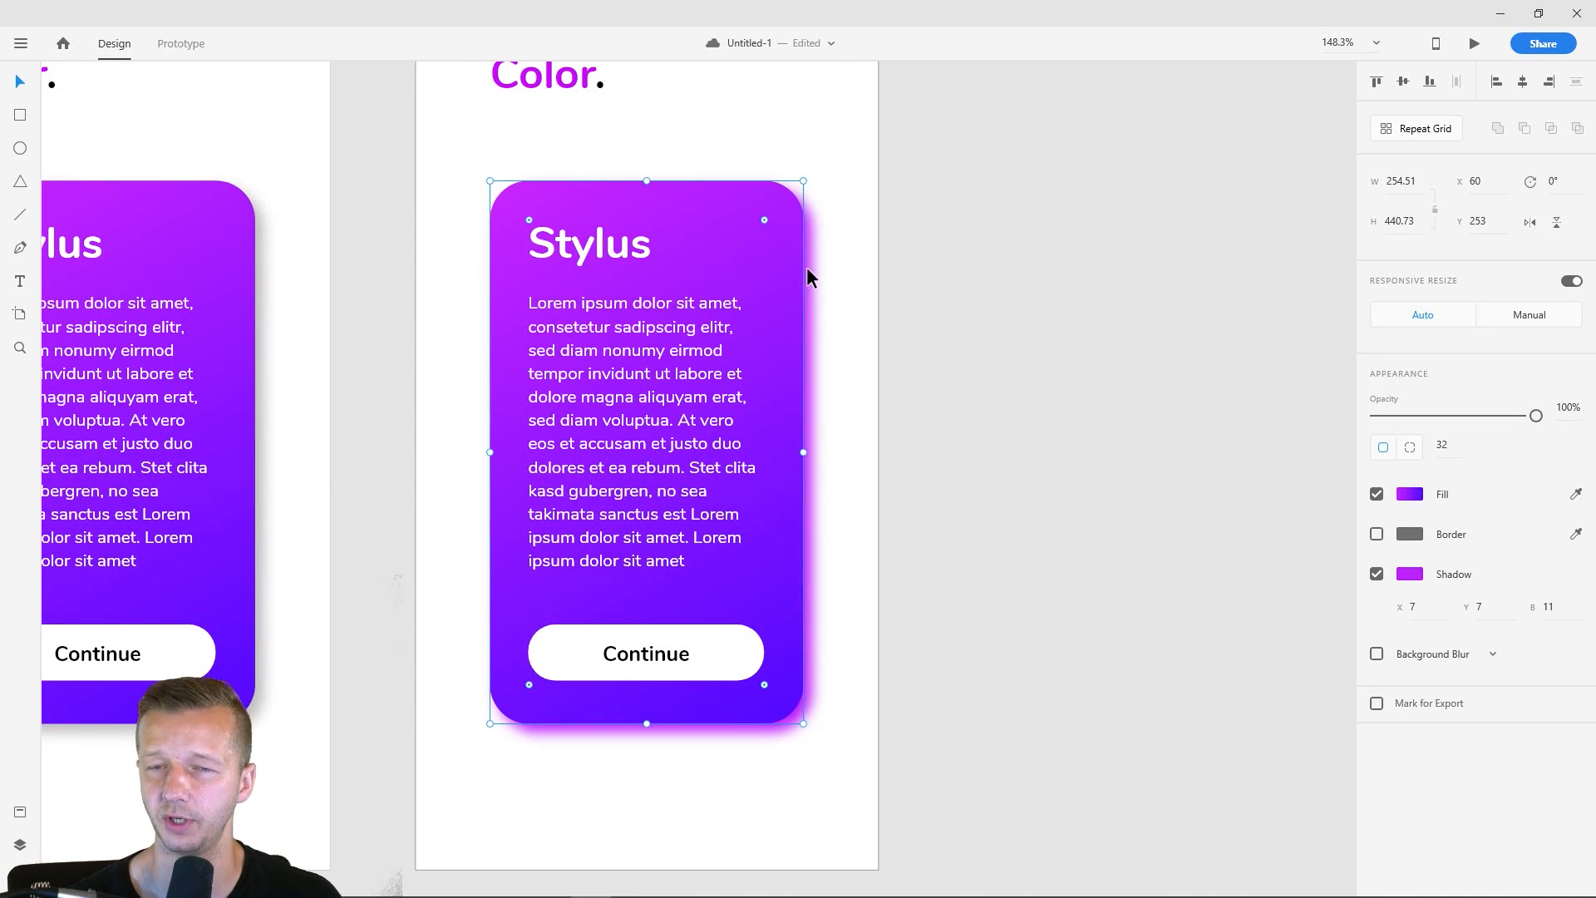
pyautogui.click(825, 288)
pyautogui.click(790, 282)
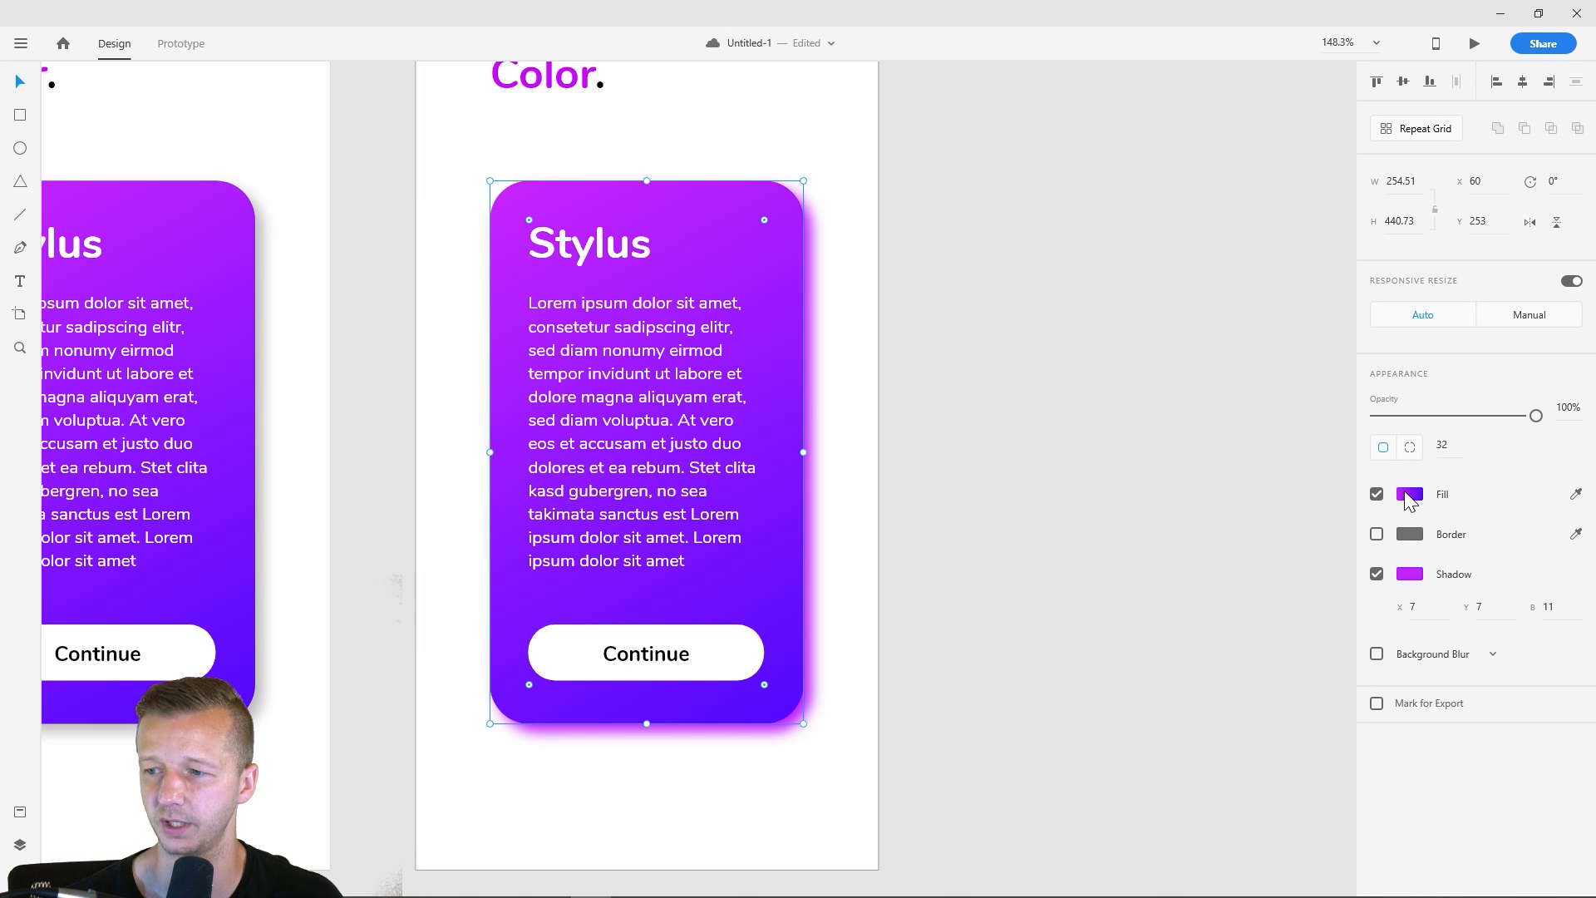
pyautogui.click(1407, 497)
pyautogui.click(1418, 575)
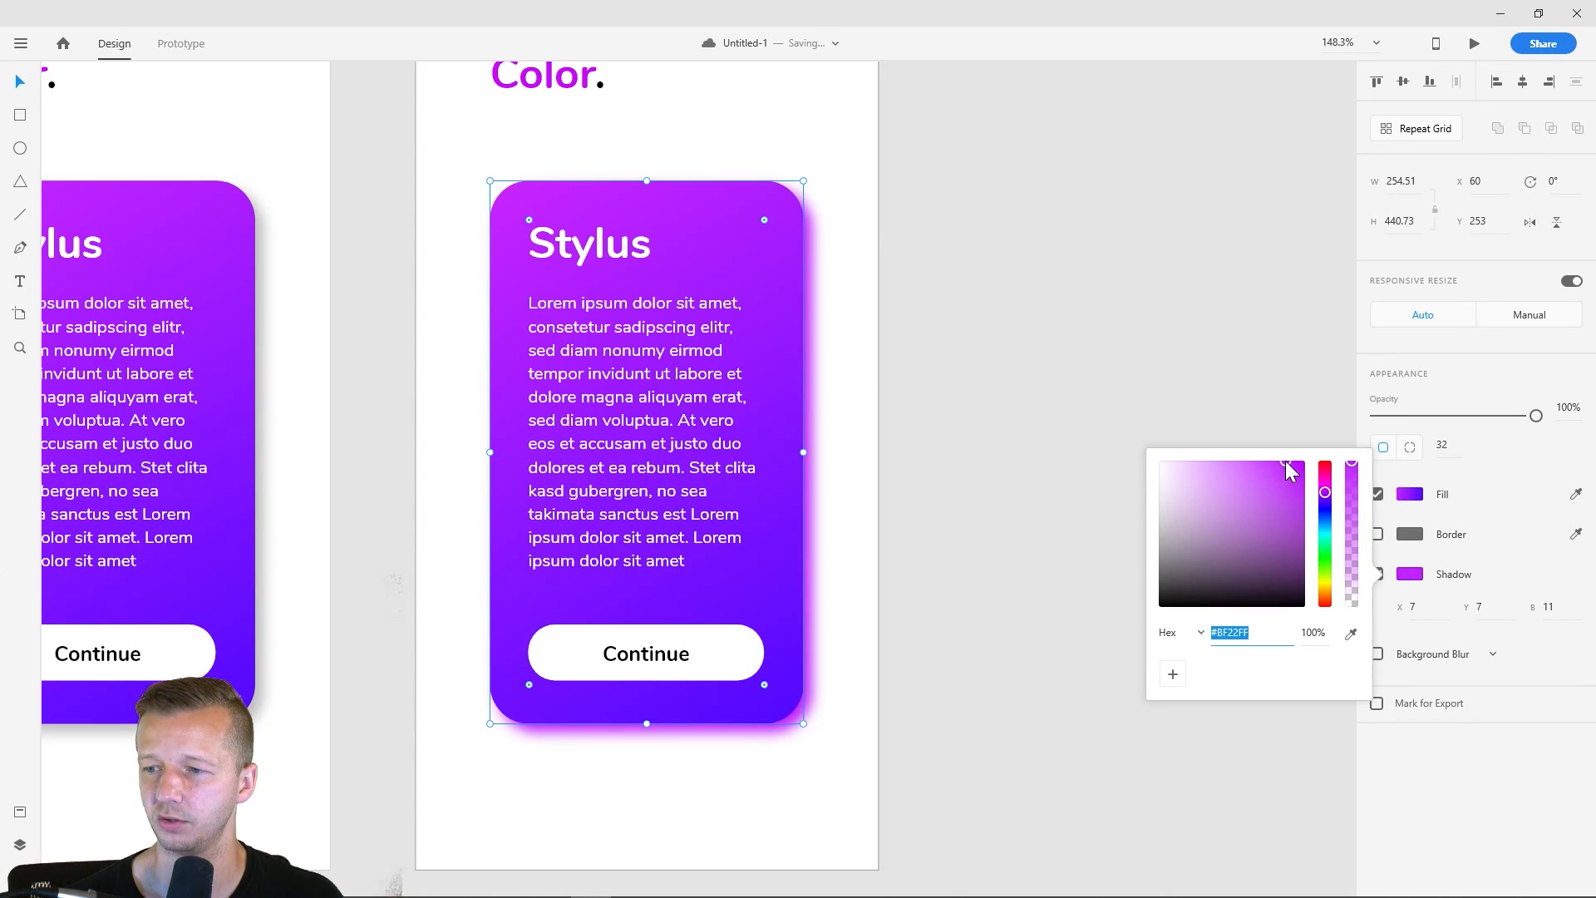
pyautogui.moveTo(1281, 462); pyautogui.dragTo(1224, 449)
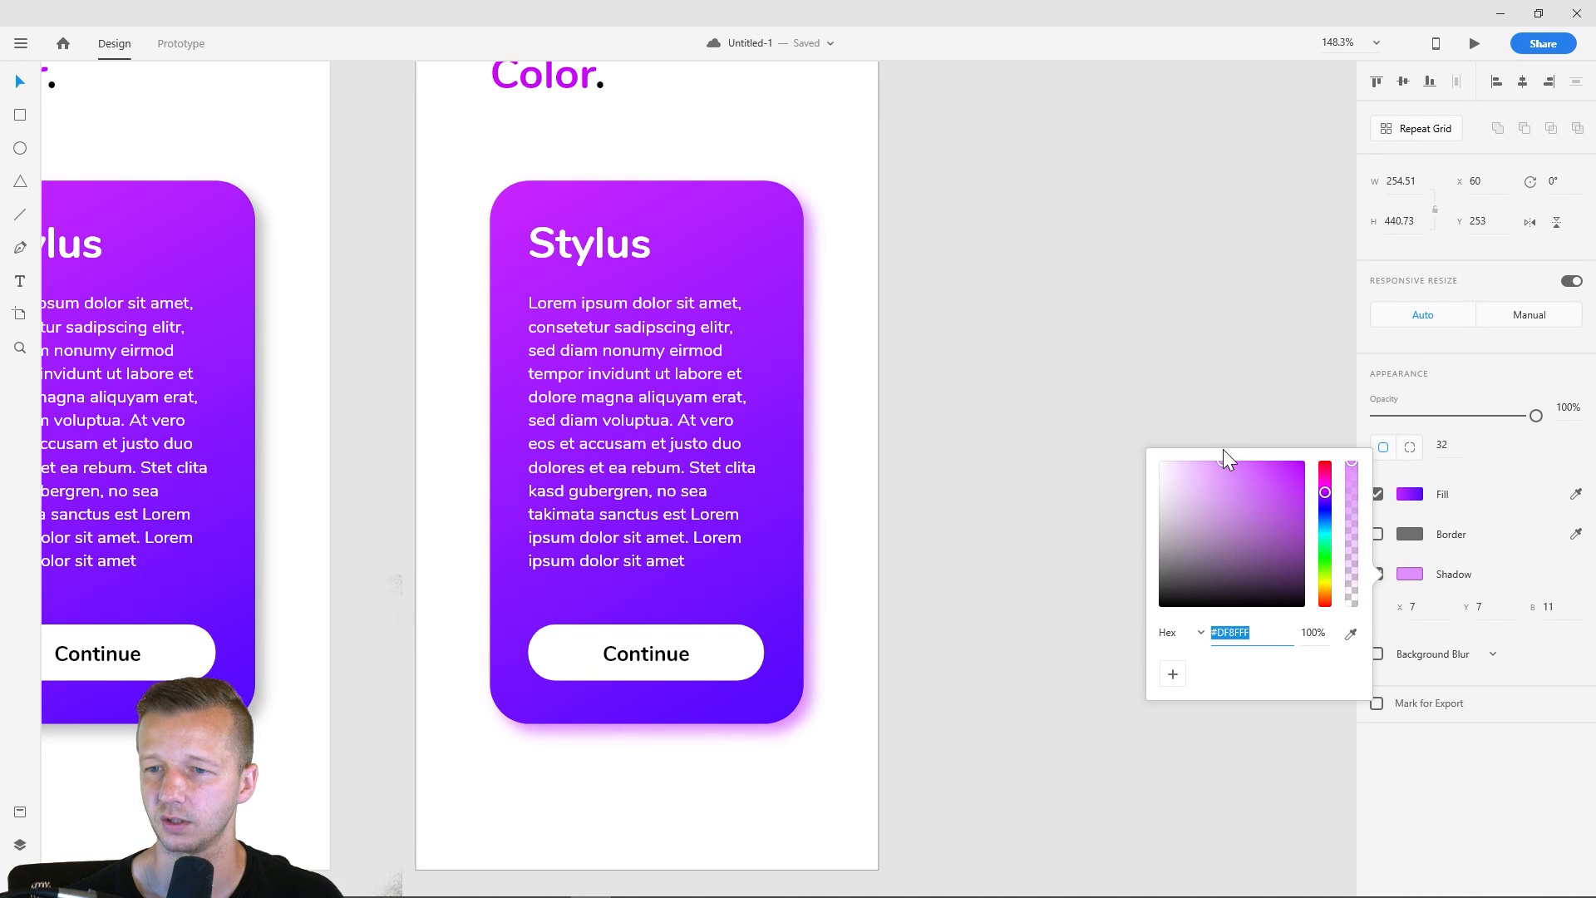
# - Sample the violet #620DFF near the bottom of the card as its shadow color, and lighten it to #C9ACFF
pyautogui.click(1350, 634)
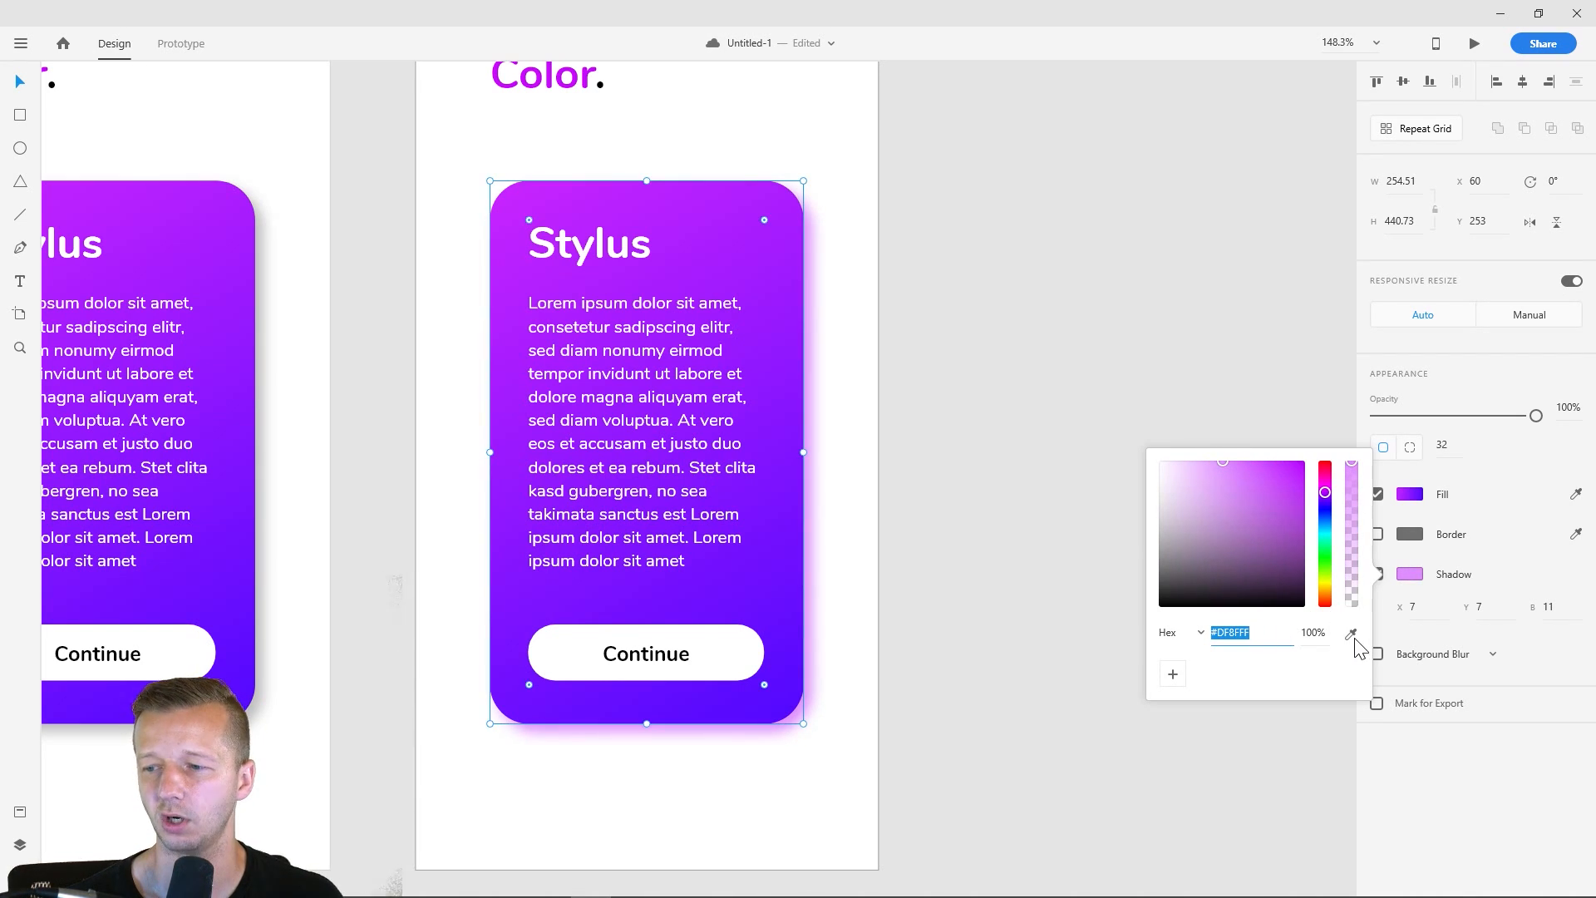
pyautogui.click(791, 630)
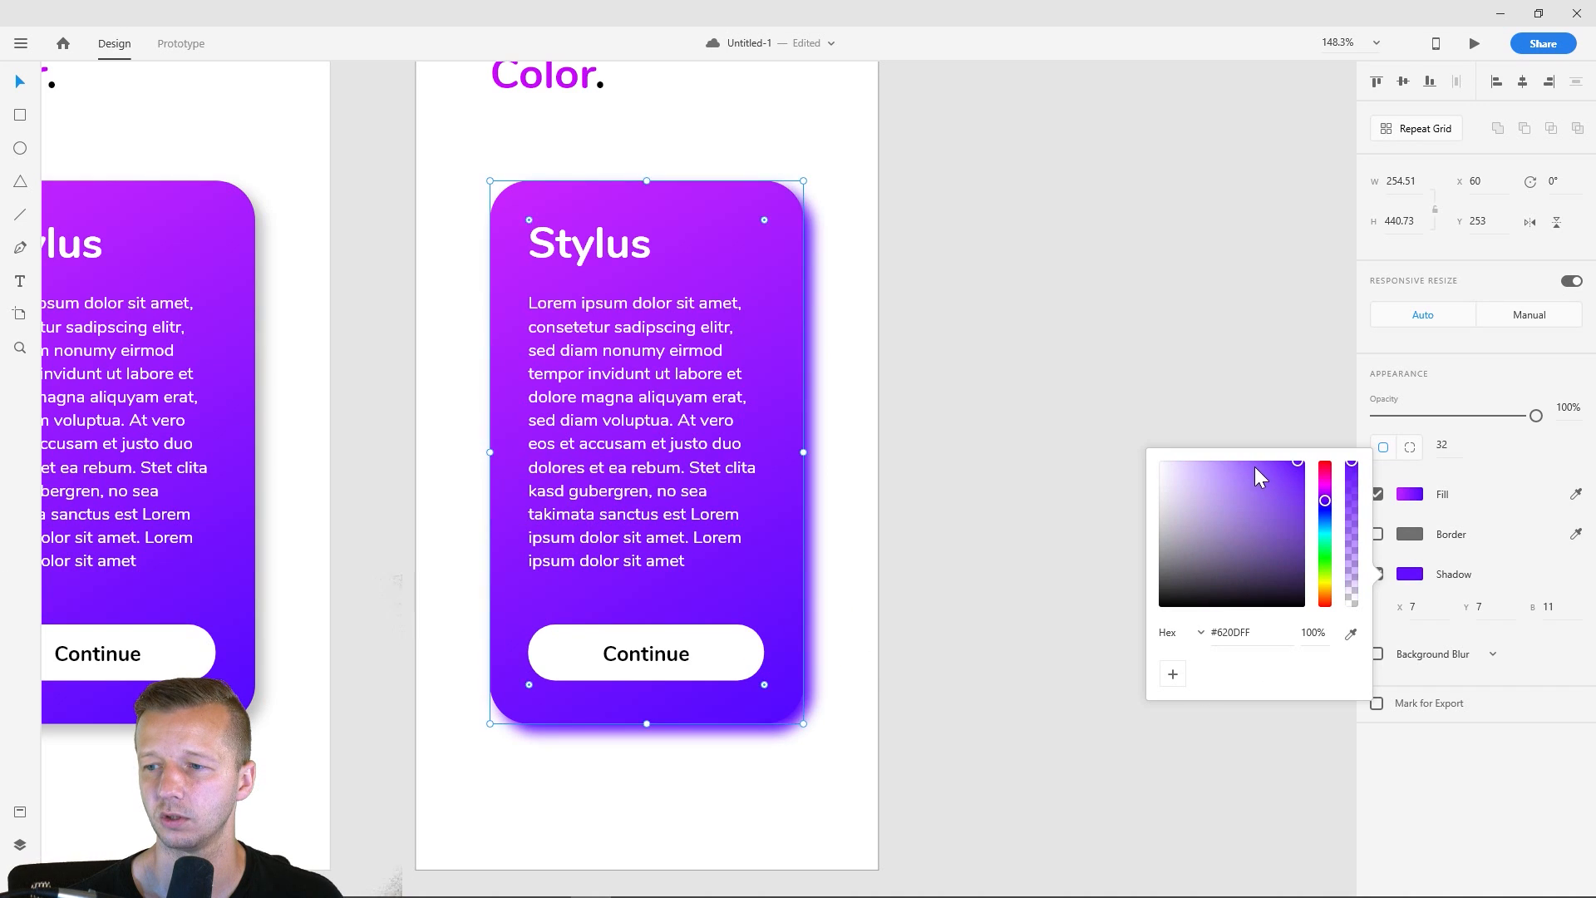
pyautogui.moveTo(1207, 458); pyautogui.dragTo(1220, 452)
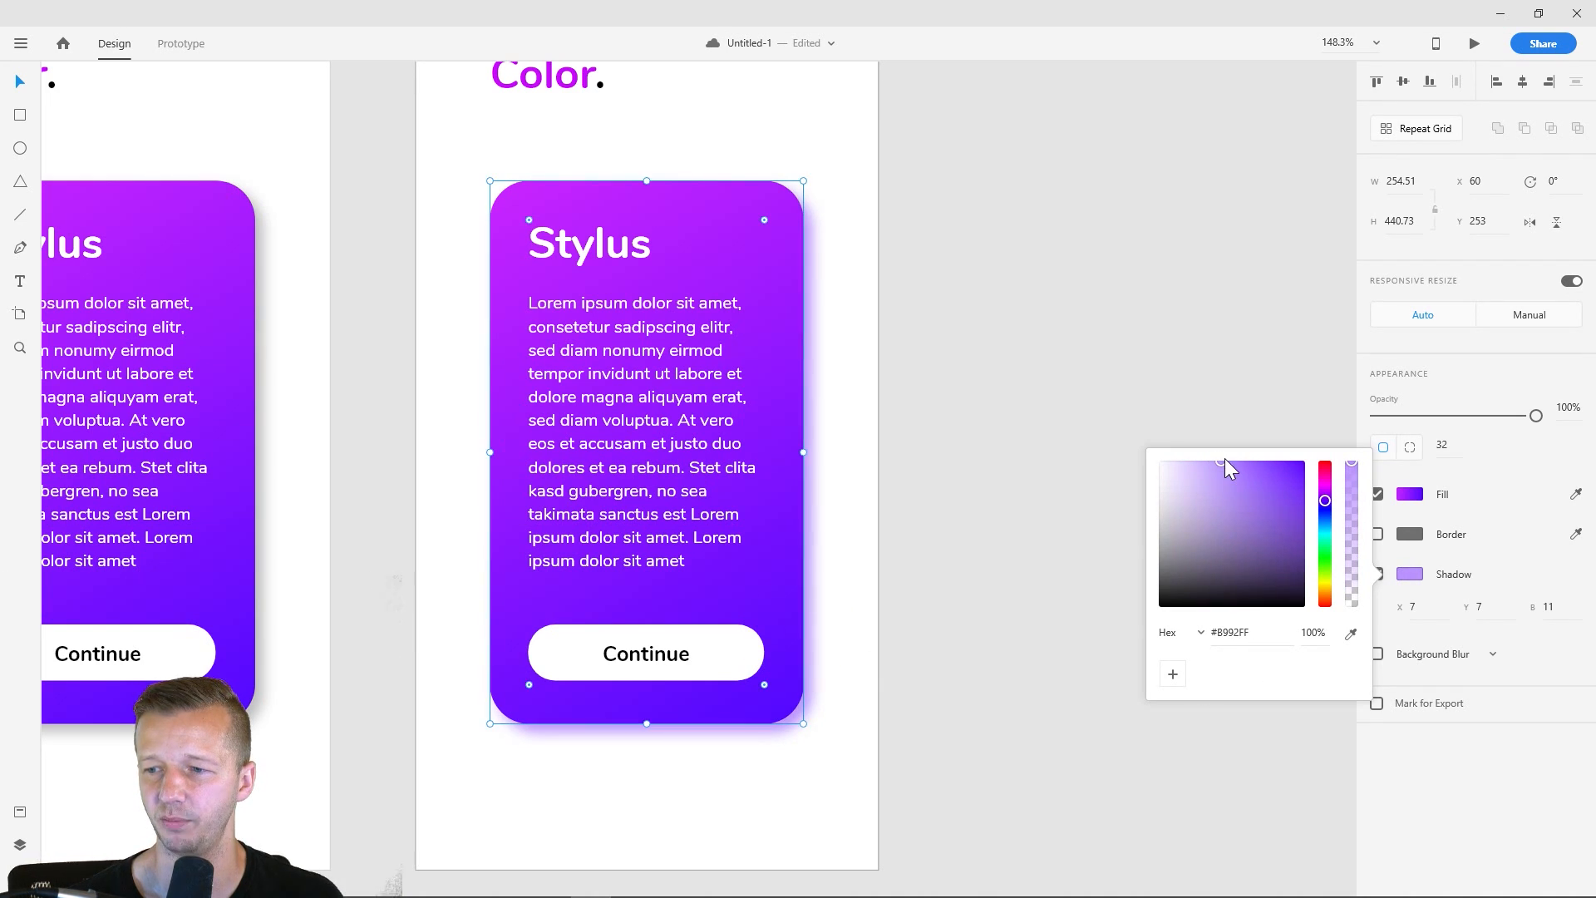
pyautogui.moveTo(1221, 460); pyautogui.dragTo(1204, 459)
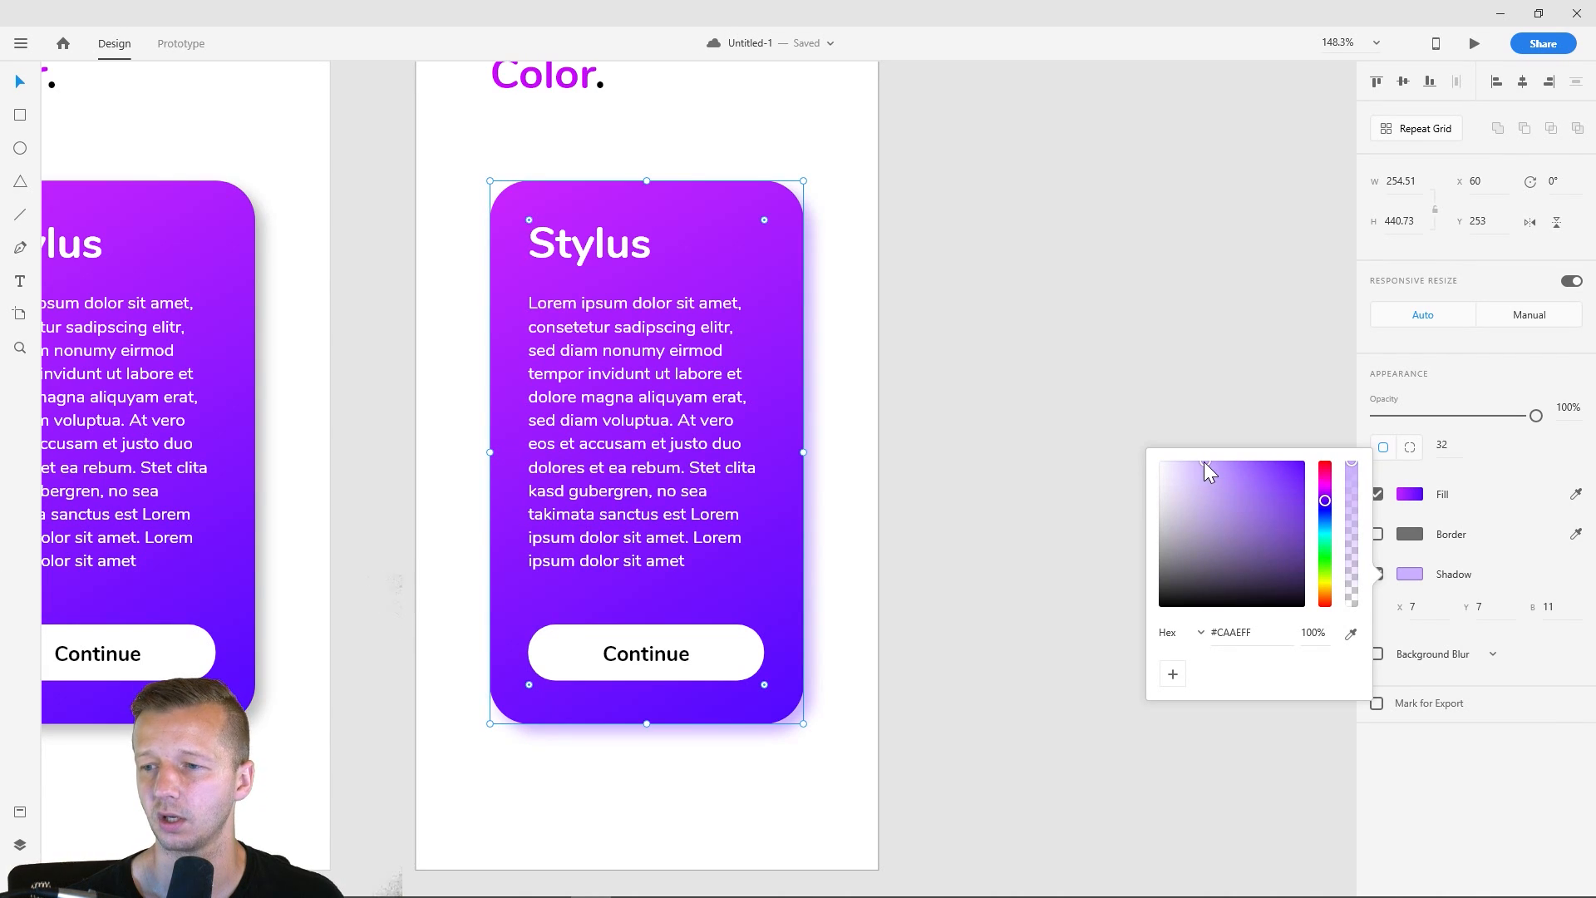
pyautogui.moveTo(1204, 462)
pyautogui.mouseDown()
pyautogui.moveTo(1234, 452)
pyautogui.moveTo(1205, 446)
pyautogui.mouseUp()
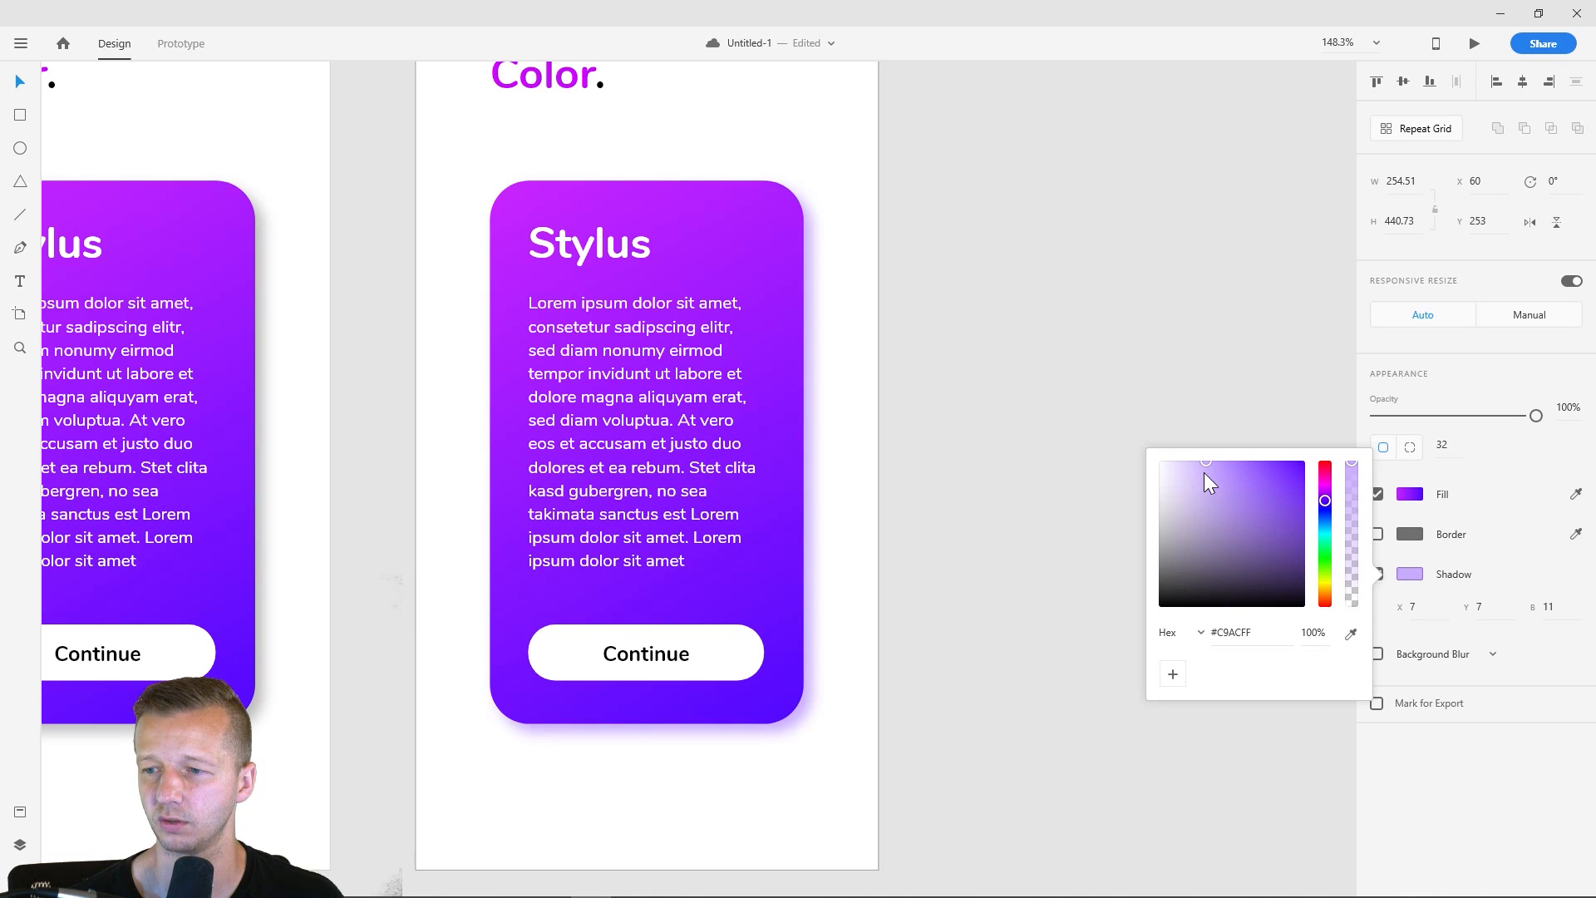
pyautogui.click(1051, 523)
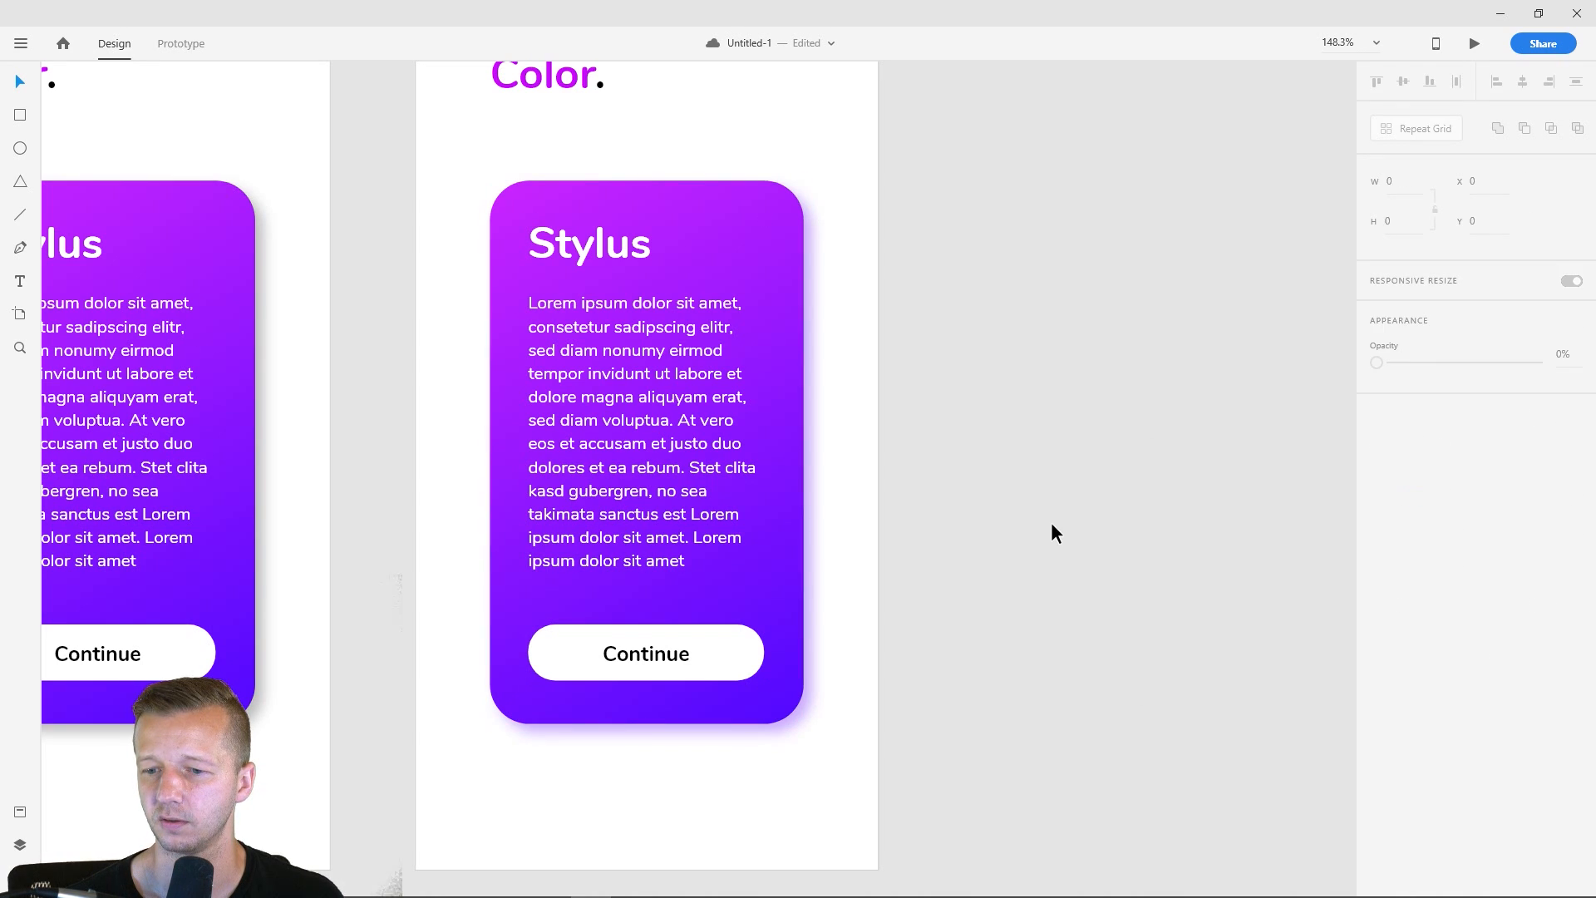
# - Try shifting the hue of the violet end of the fourth card's gradient fill toward purple, and undo it
pyautogui.scroll(-3, 850, 324)
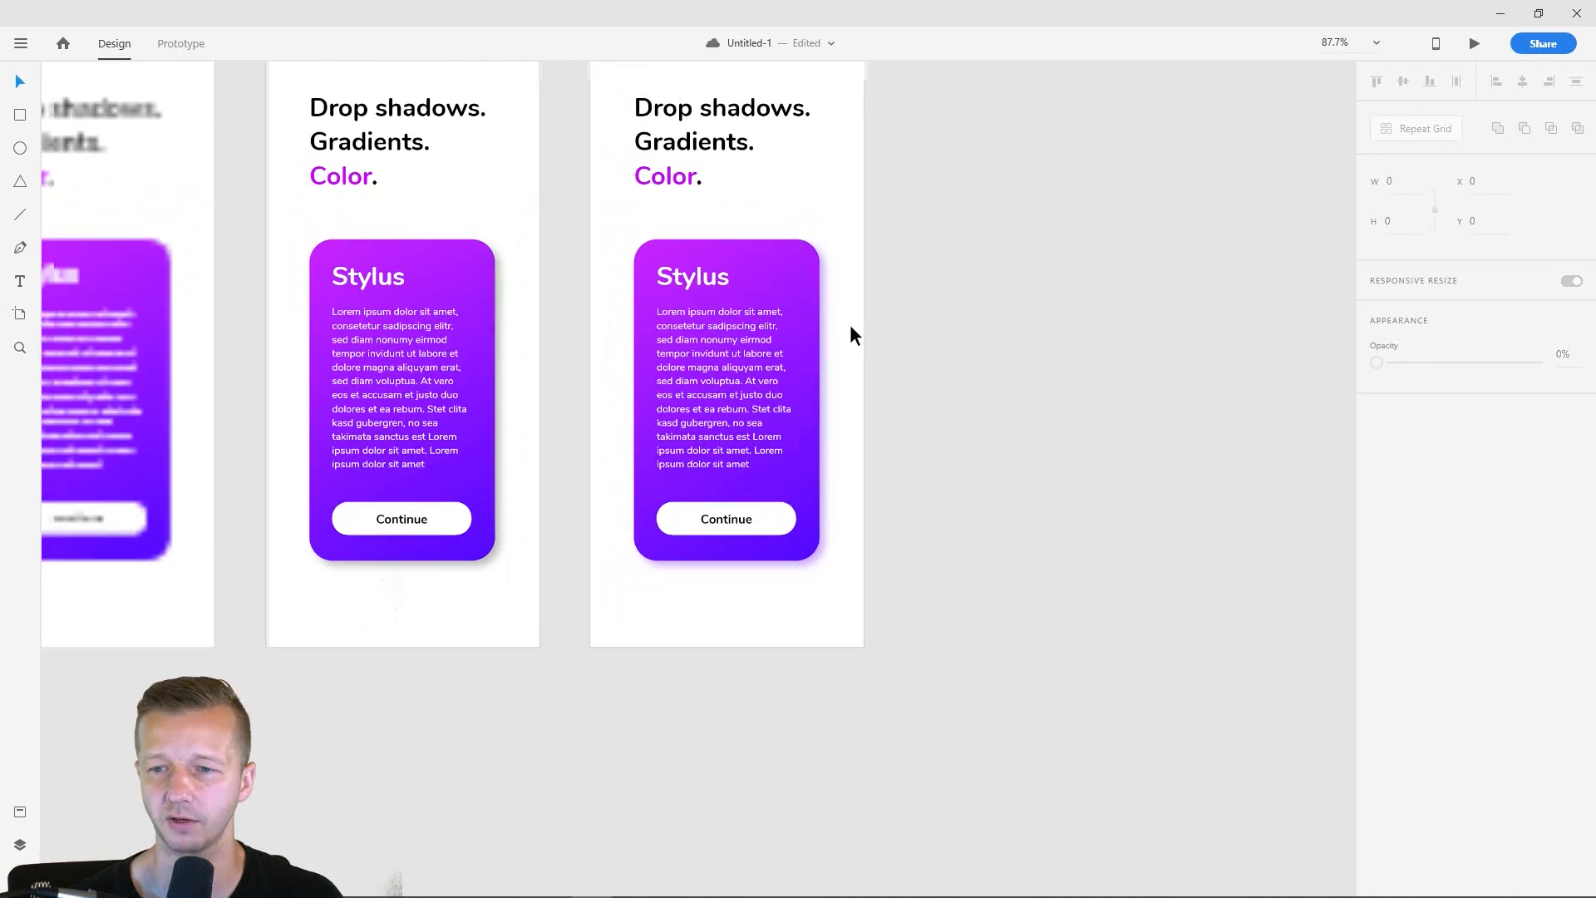
pyautogui.scroll(2, 852, 316)
pyautogui.scroll(2, 853, 316)
pyautogui.click(738, 236)
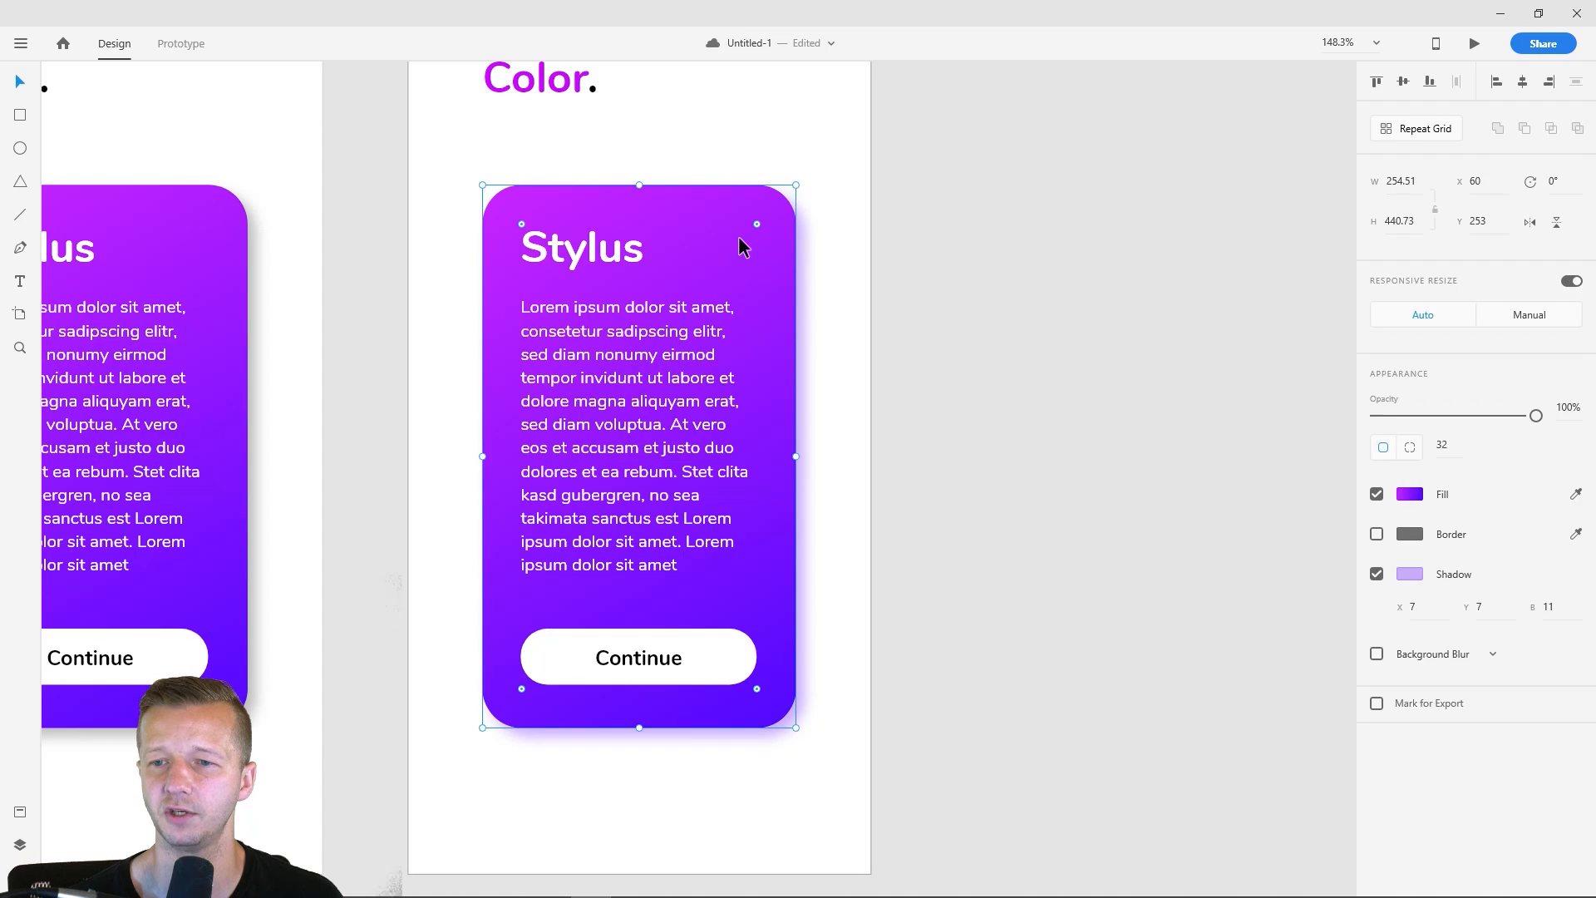
pyautogui.click(1409, 494)
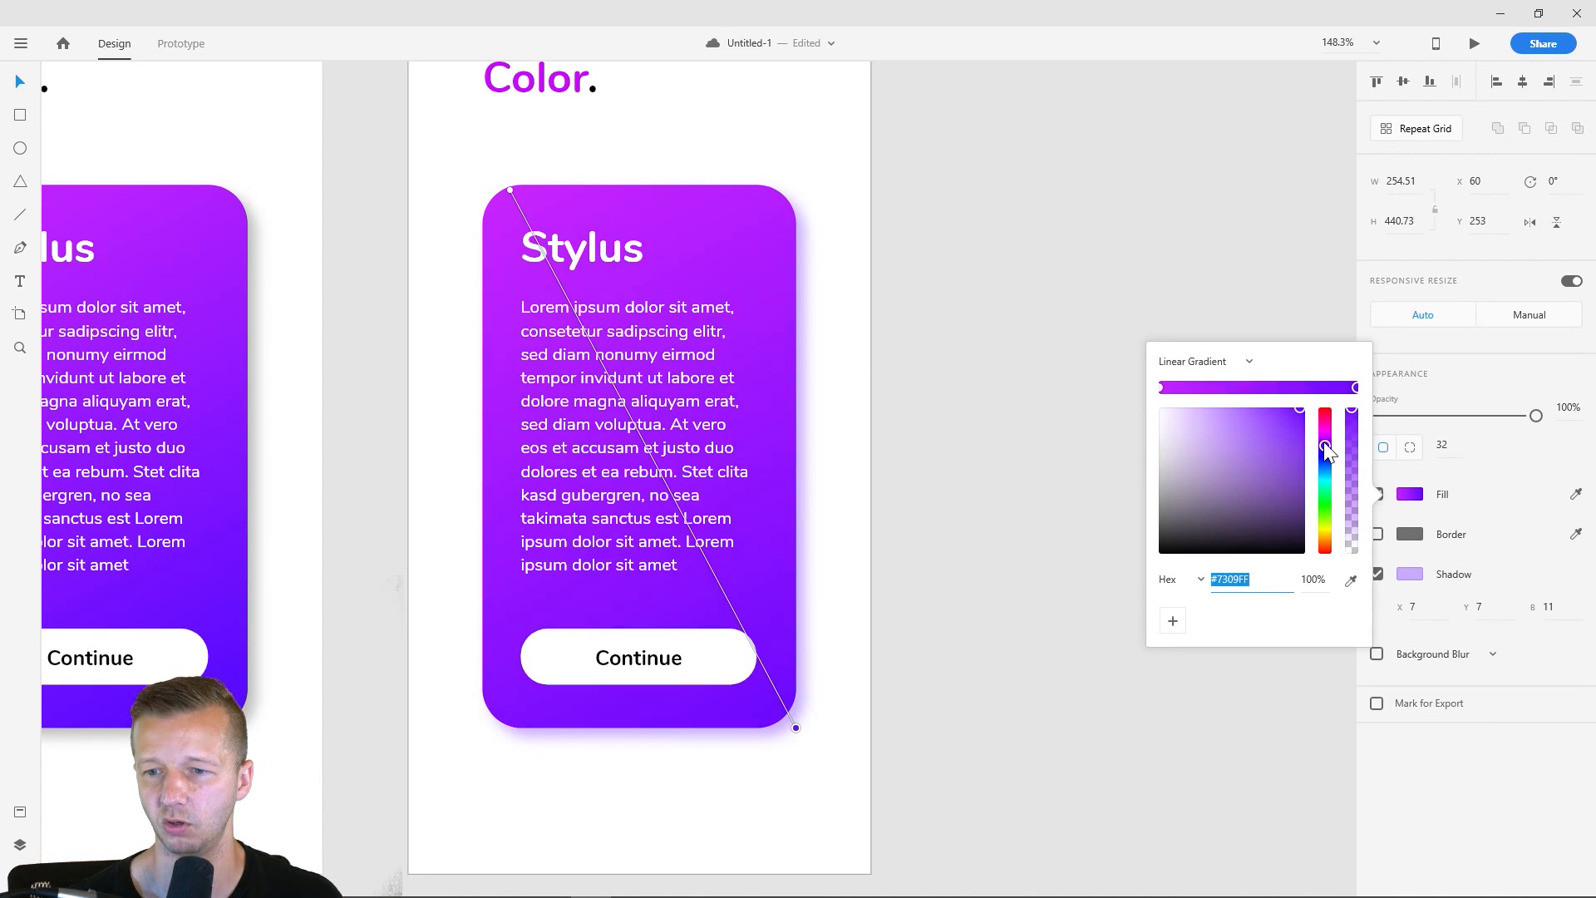
pyautogui.moveTo(1324, 450); pyautogui.dragTo(1323, 429)
pyautogui.hotkey('ctrl', 'z')
# - Try 39% opacity for the fourth artboard's card with a pinkish #E9ACFF shadow, and undo both changes
pyautogui.moveTo(1536, 416); pyautogui.dragTo(1438, 423)
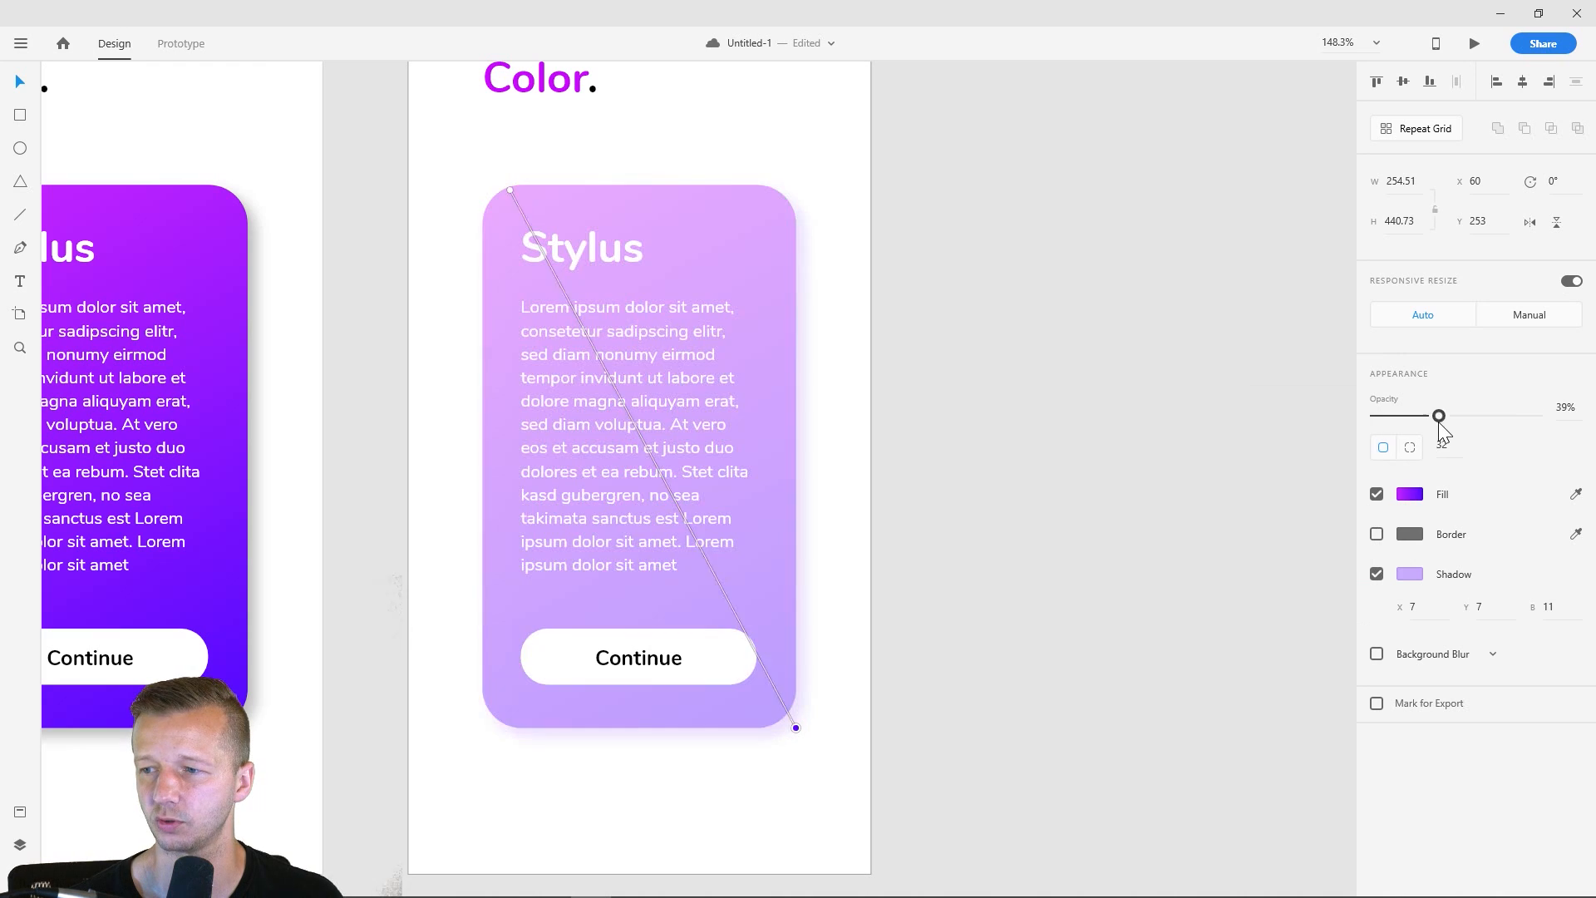
pyautogui.click(1410, 573)
pyautogui.moveTo(1322, 502); pyautogui.dragTo(1325, 492)
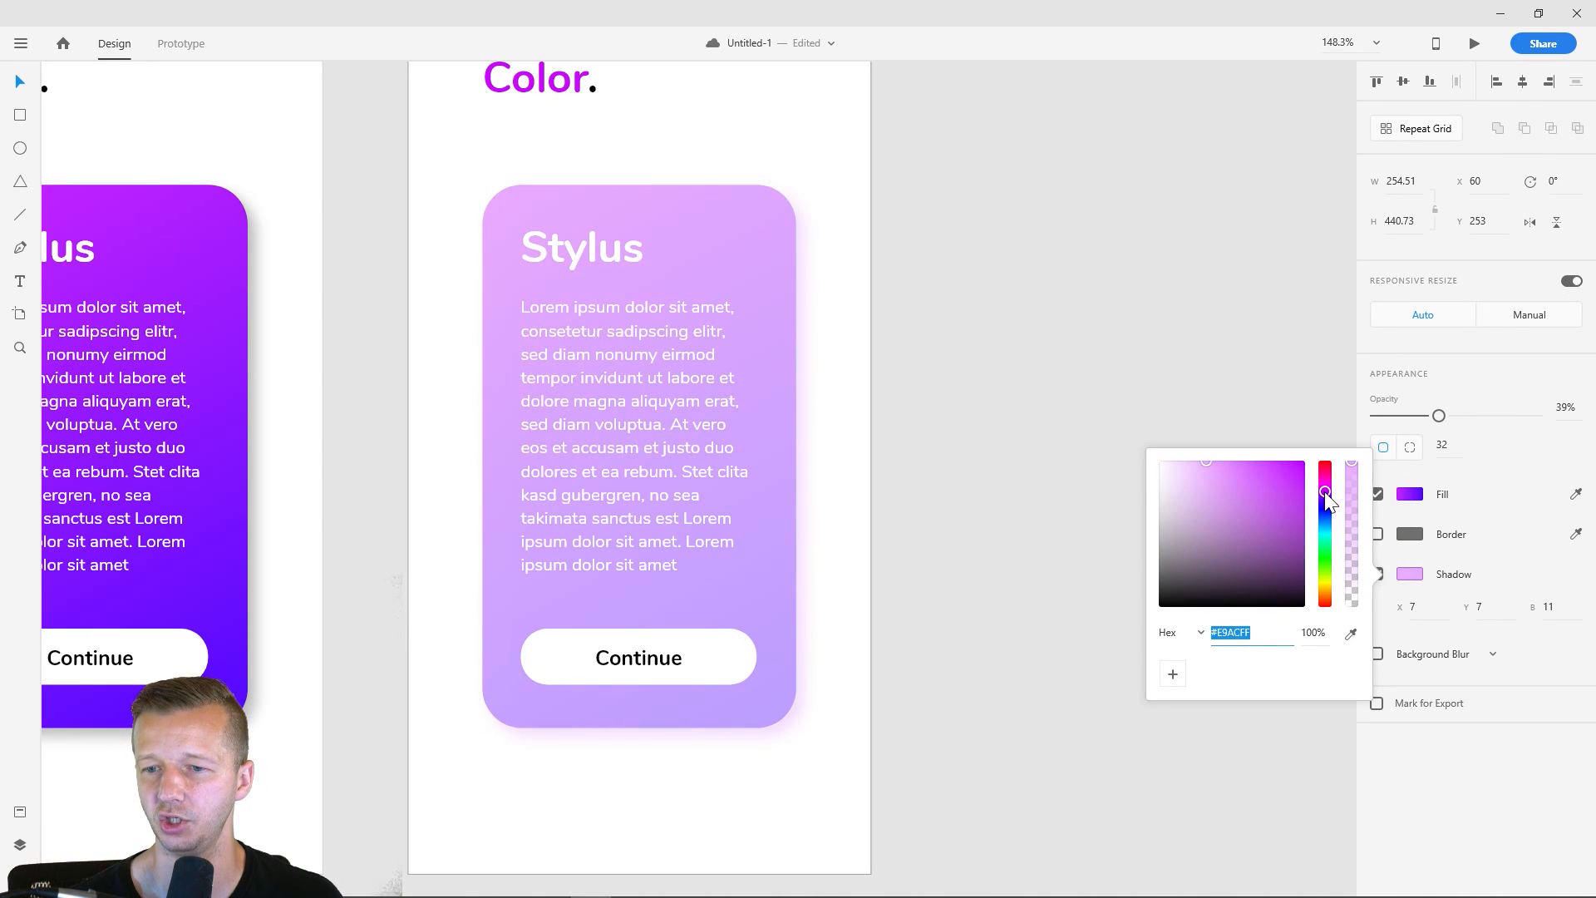
pyautogui.hotkey('ctrl', 'z')
pyautogui.hotkey('ctrl', 'z')
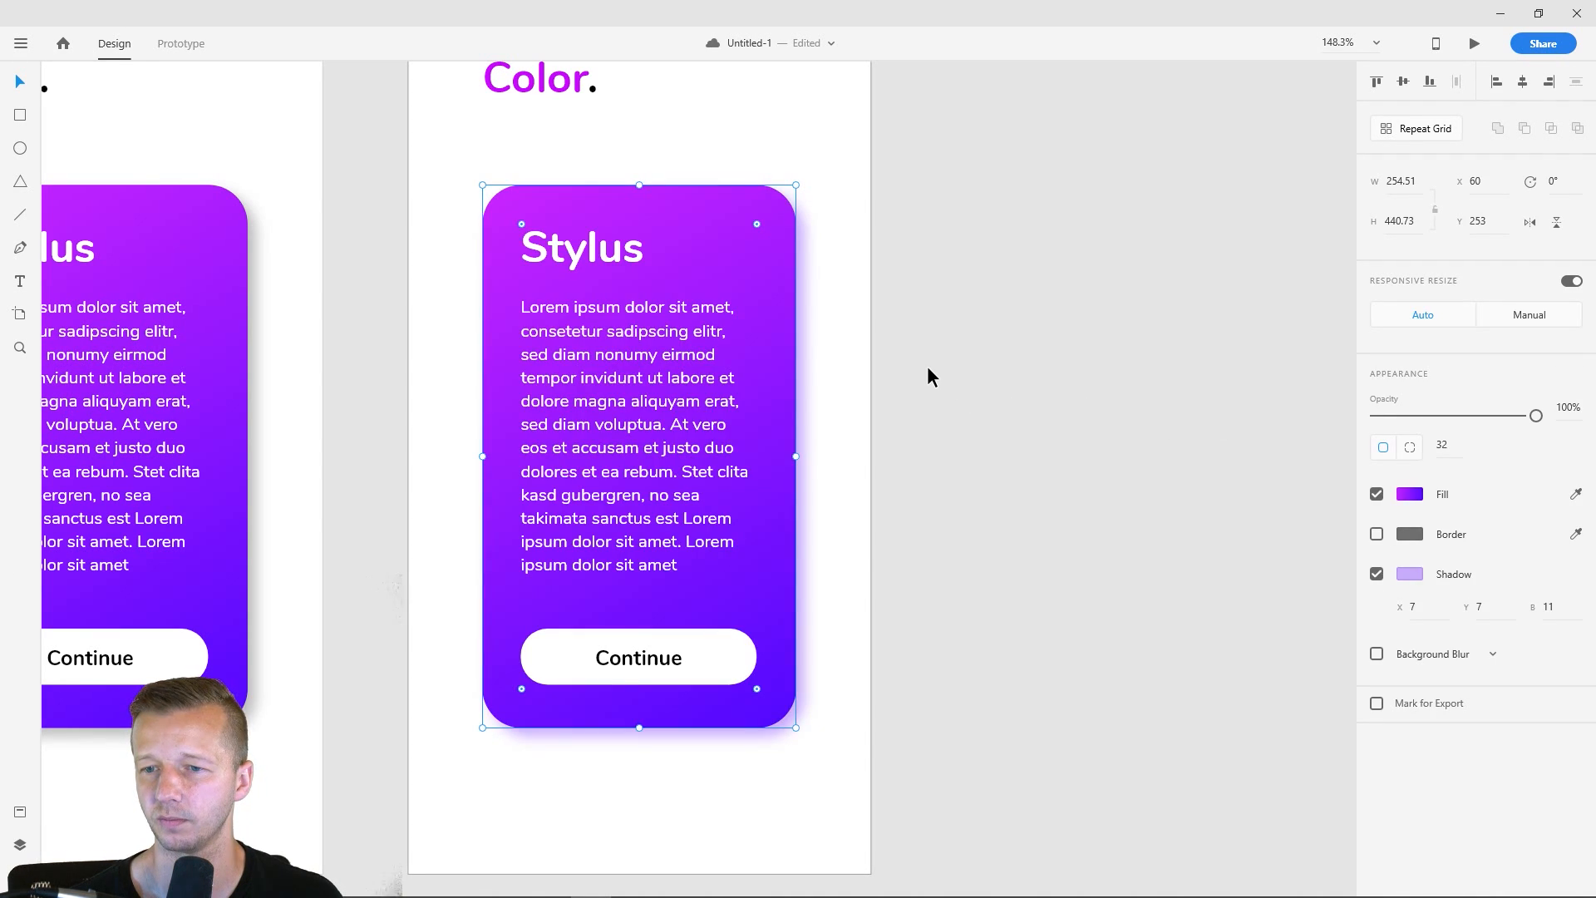
# - Shift the hue of the fourth card's light violet shadow to a light pink
pyautogui.click(1410, 574)
pyautogui.moveTo(1324, 502)
pyautogui.mouseDown()
pyautogui.moveTo(1329, 603)
pyautogui.moveTo(1318, 490)
pyautogui.mouseUp()
pyautogui.click(1051, 295)
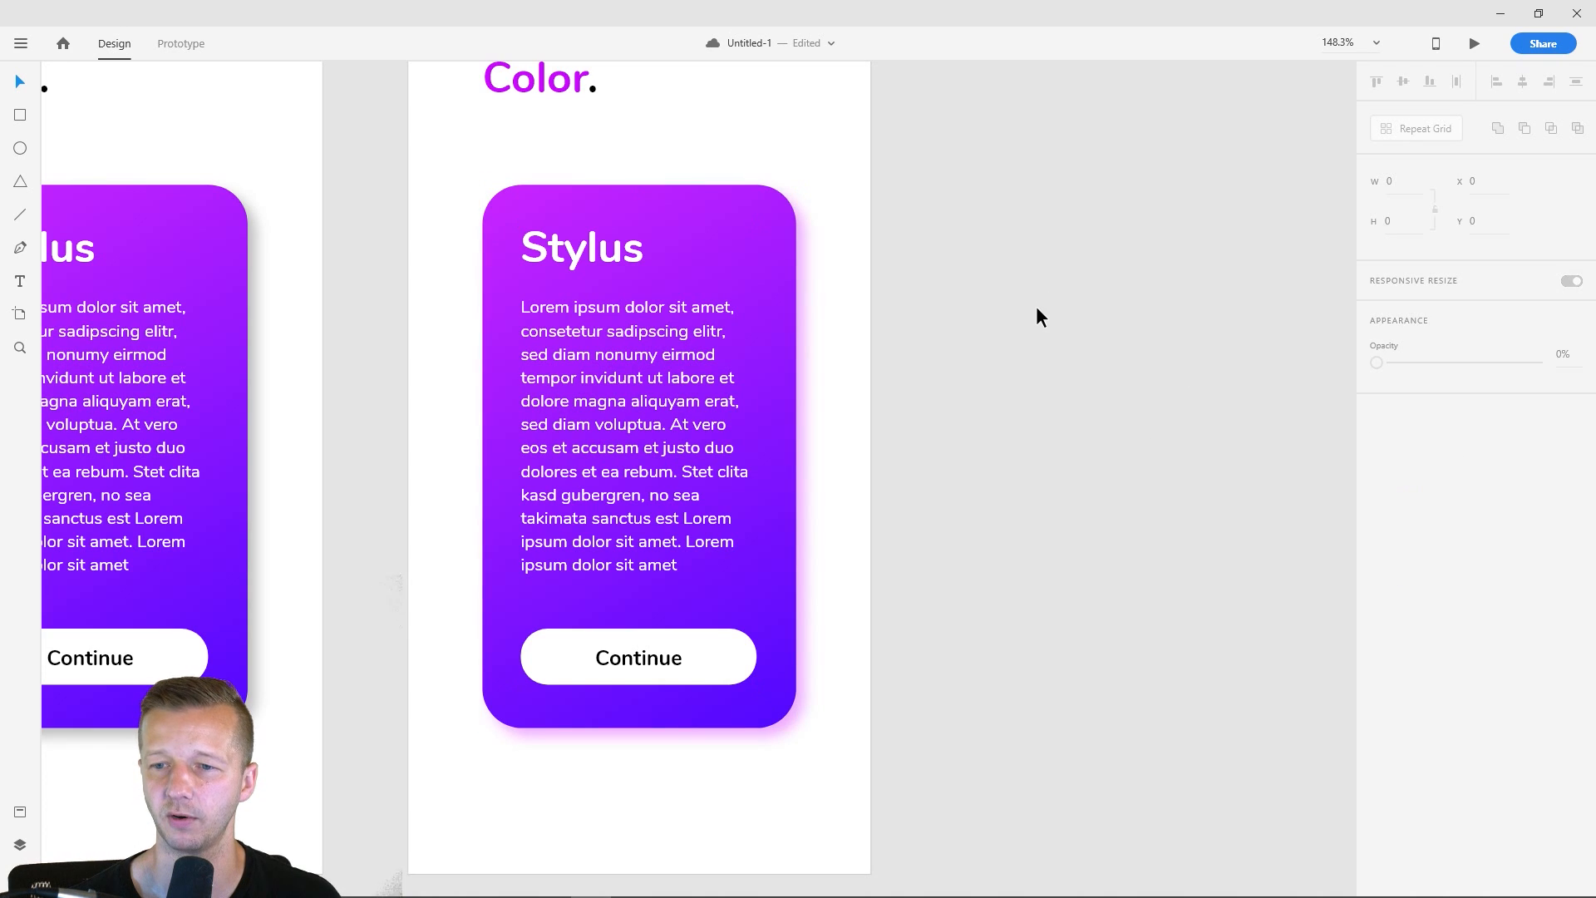
# - Shift the hue of the fourth card's shadow to a light violet, #D2A5FF
pyautogui.scroll(-3, 954, 431)
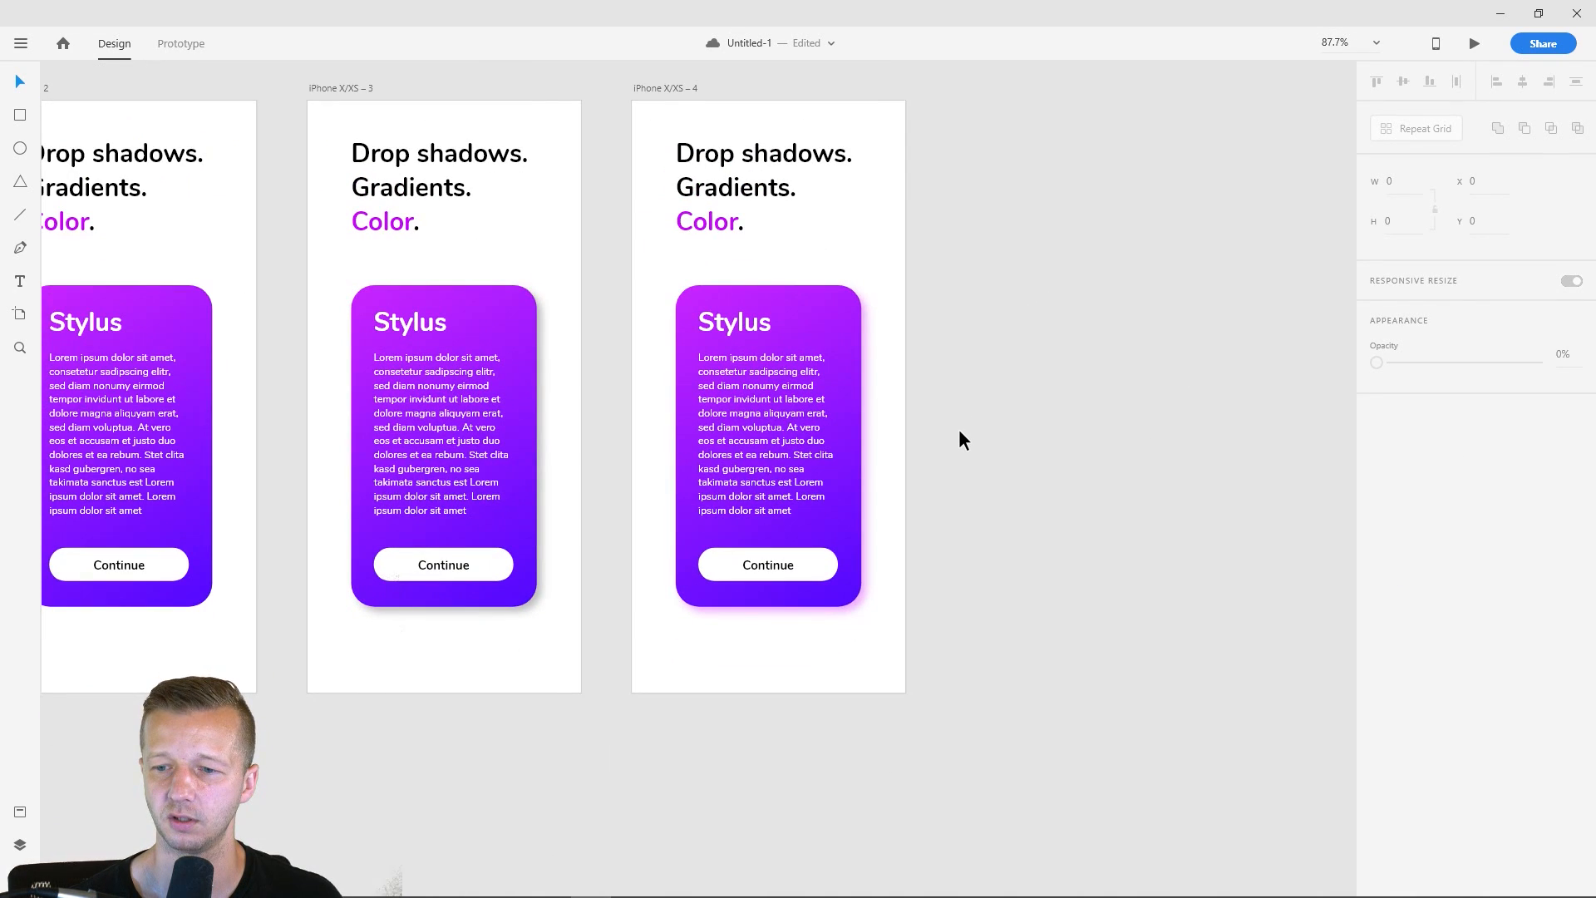
pyautogui.click(806, 401)
pyautogui.click(1408, 493)
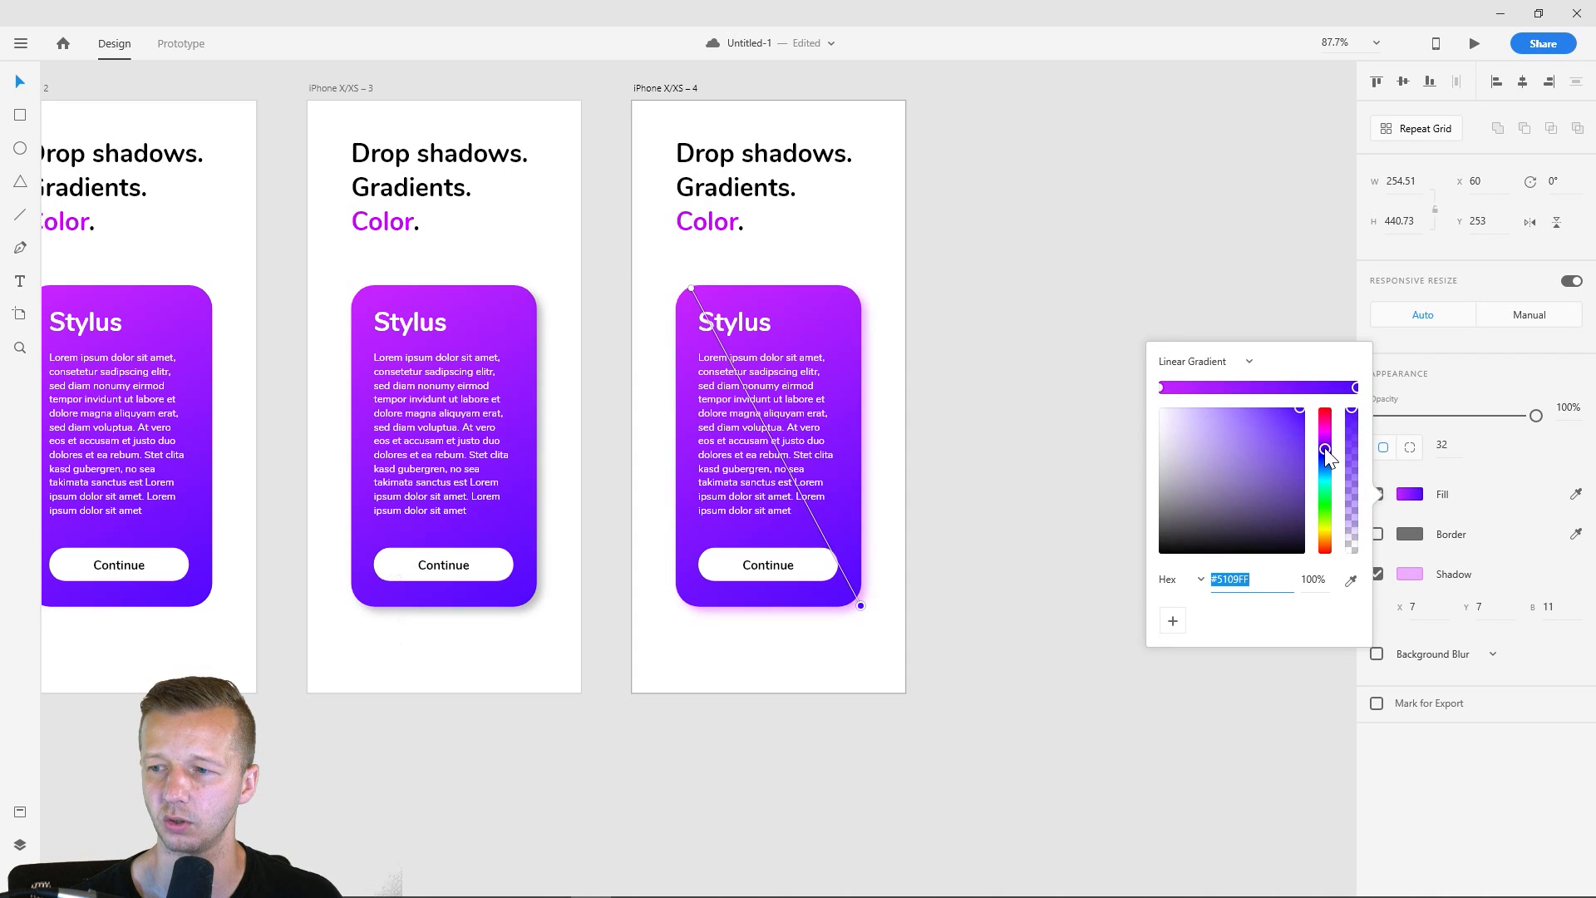
pyautogui.moveTo(1327, 452); pyautogui.dragTo(1324, 452)
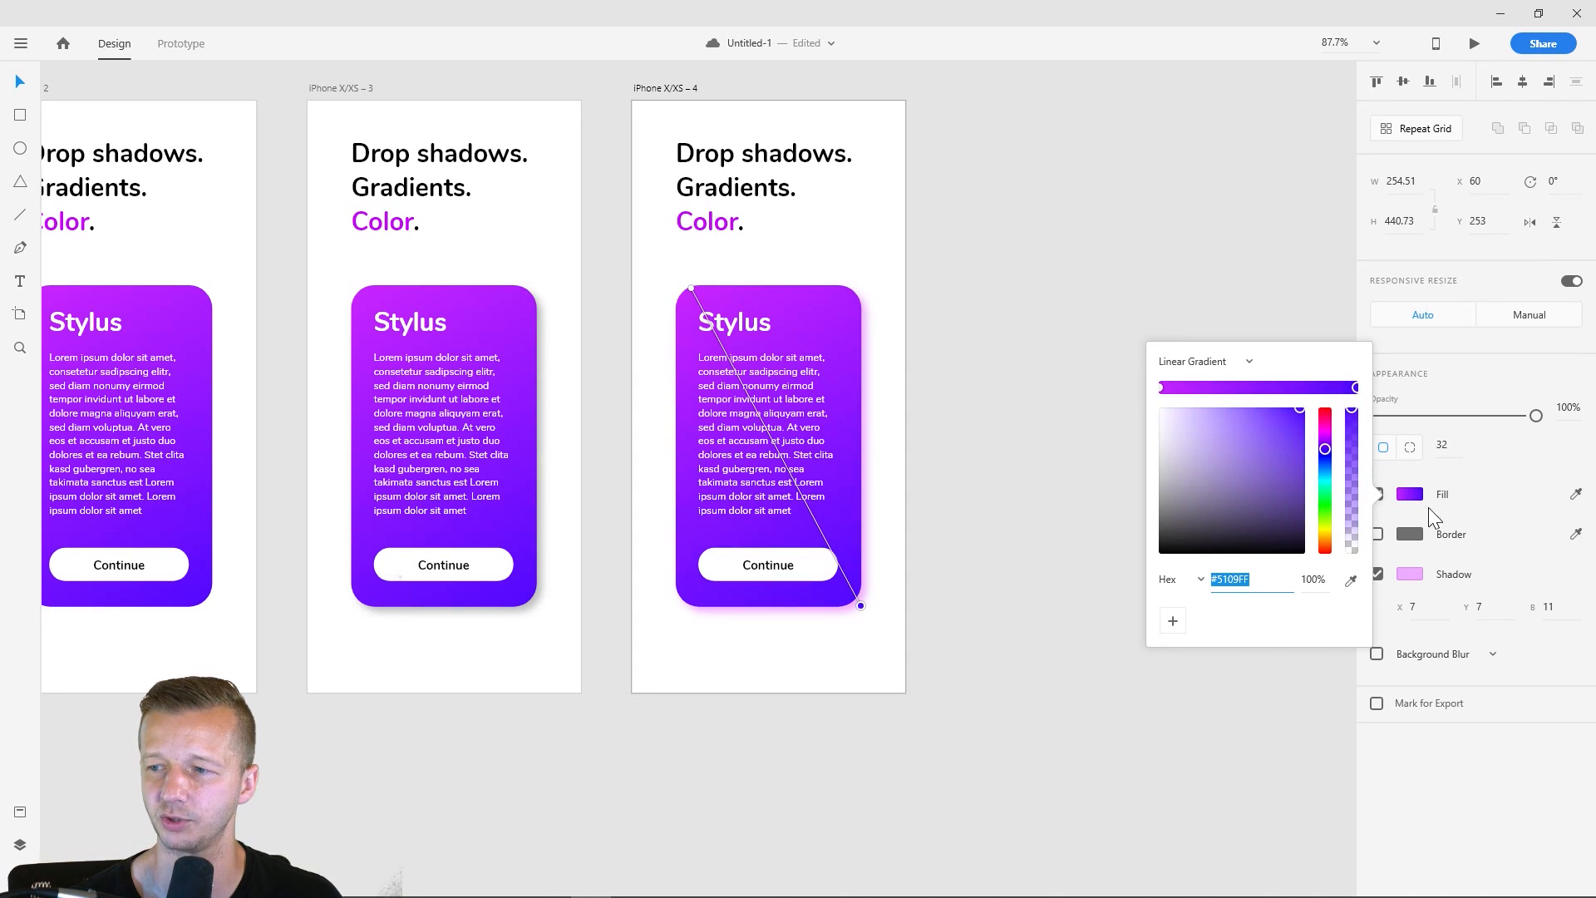
pyautogui.click(1418, 574)
pyautogui.click(1410, 572)
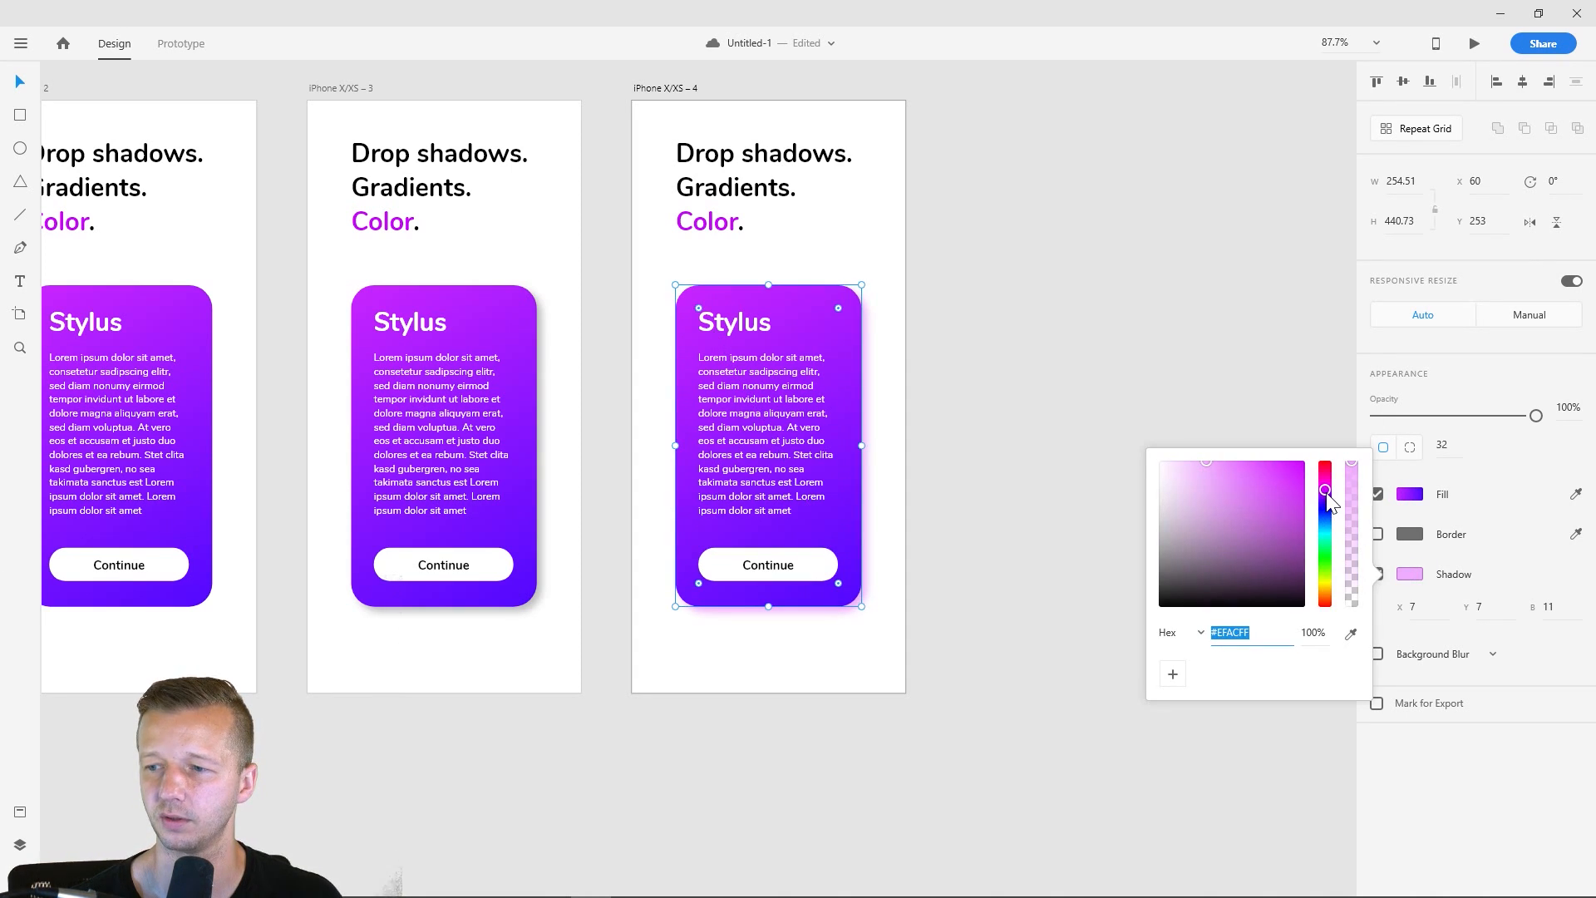
pyautogui.moveTo(1326, 491); pyautogui.dragTo(1325, 497)
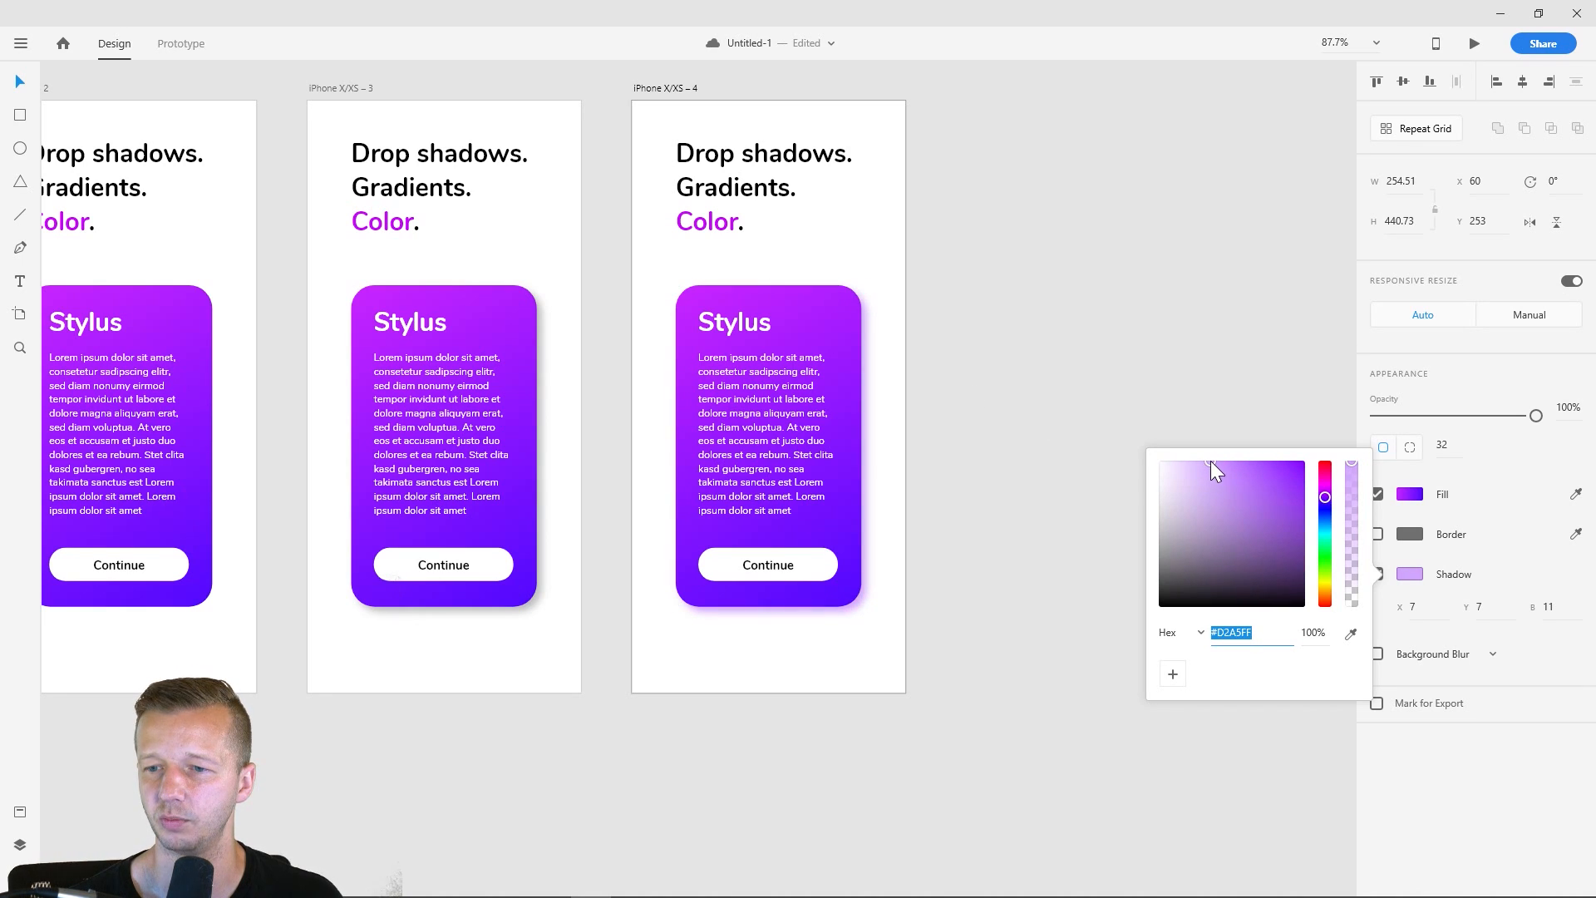
pyautogui.click(943, 320)
pyautogui.scroll(-3, 969, 338)
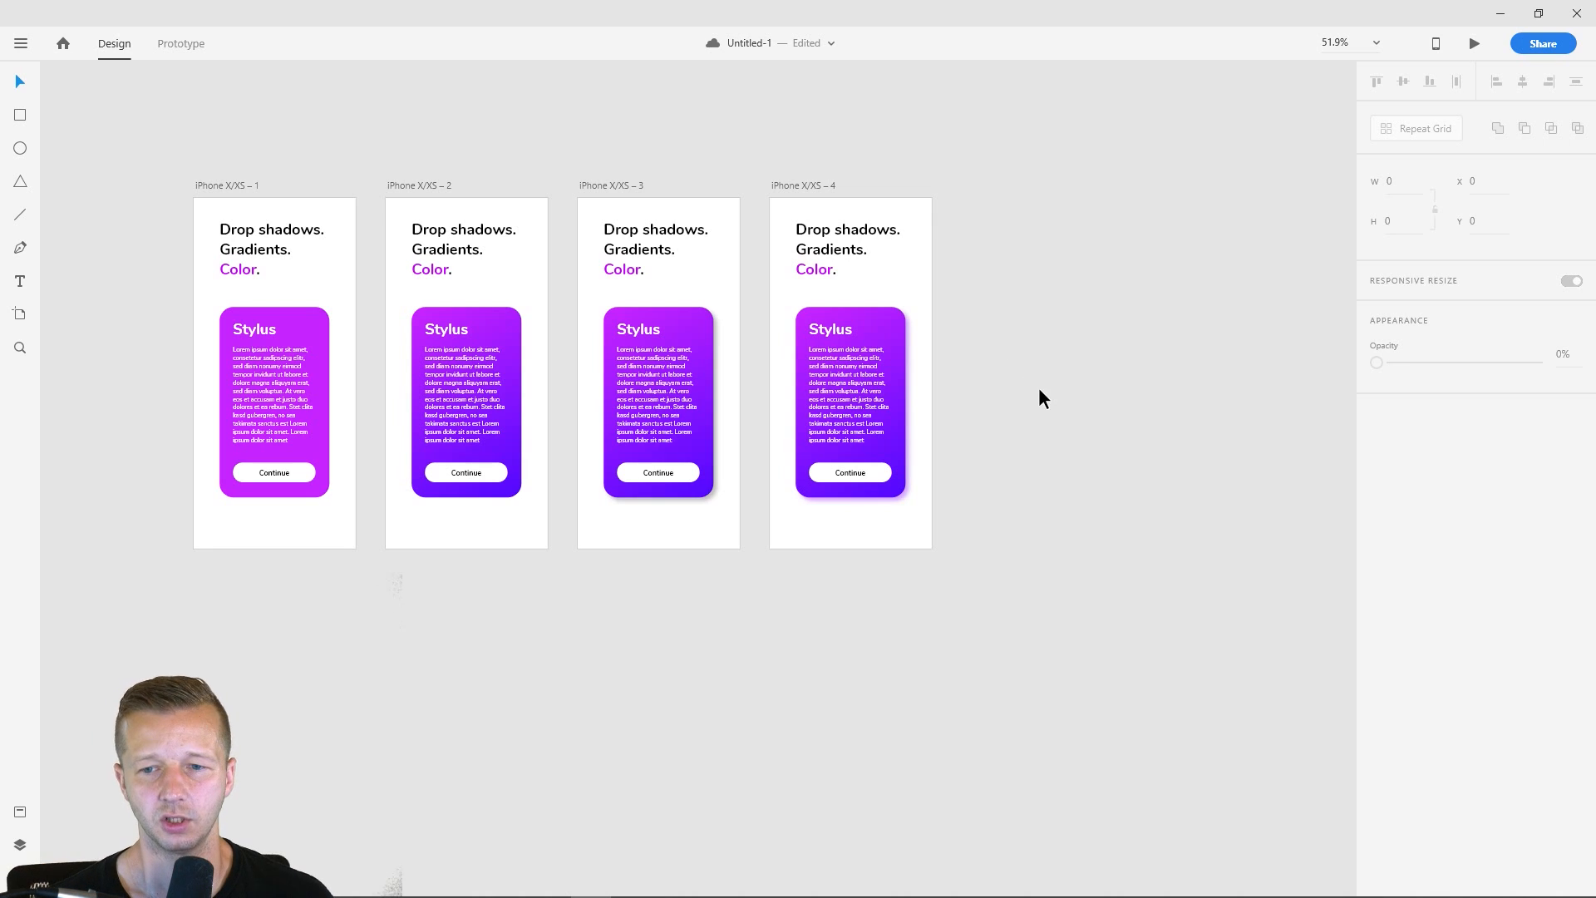
# - Duplicate the fourth iPhone X/XS artboard with its card to create a fifth artboard
pyautogui.moveTo(1082, 445); pyautogui.dragTo(1085, 449)
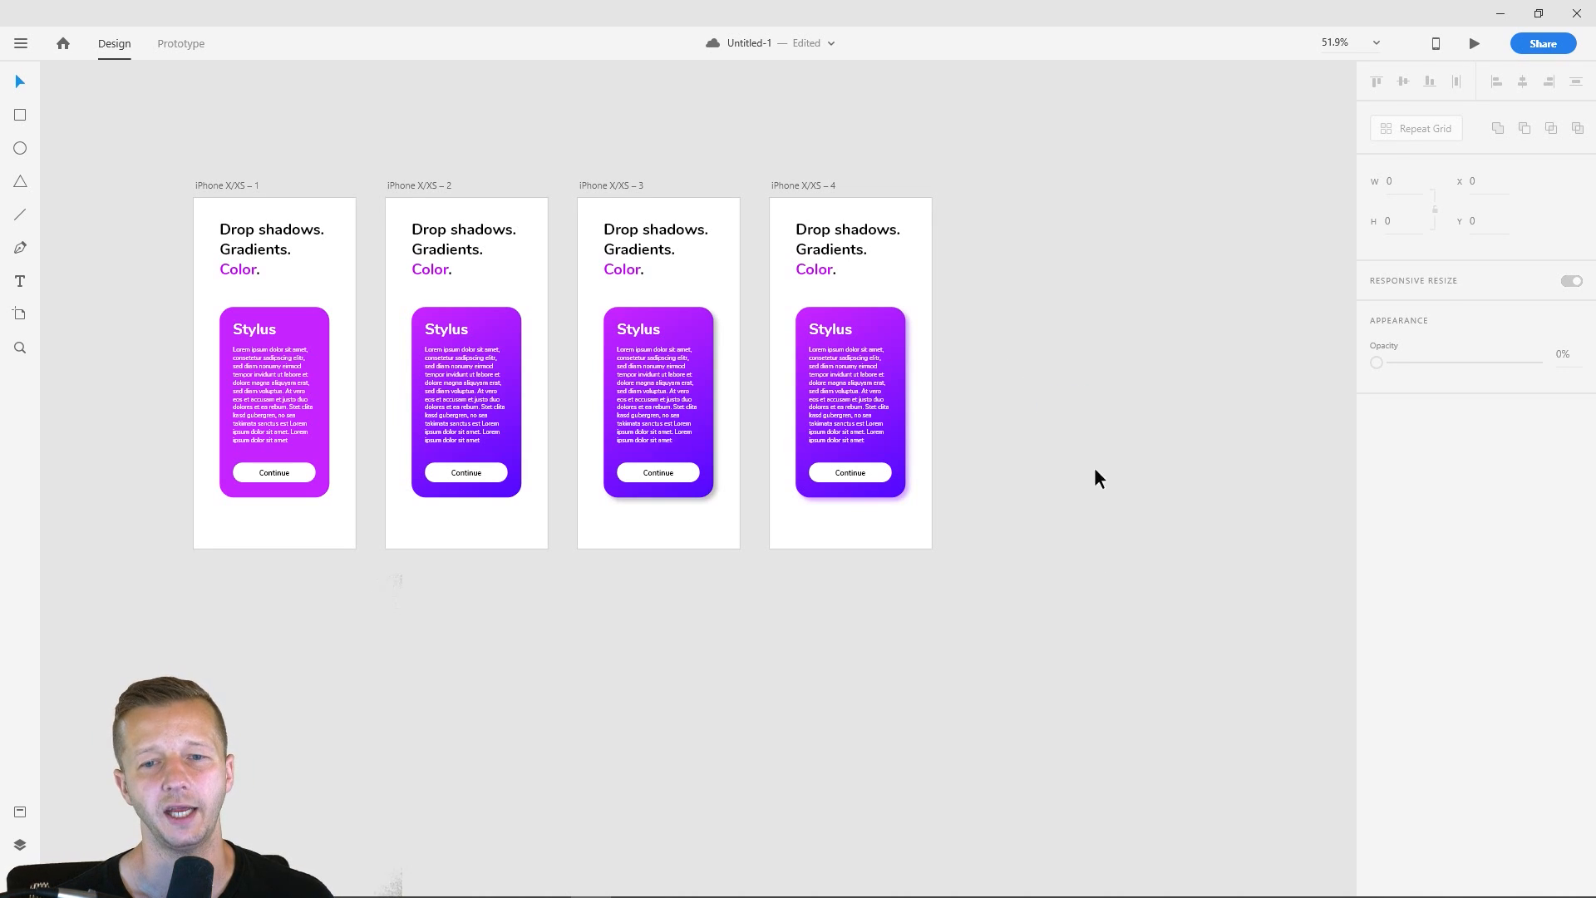
pyautogui.moveTo(1011, 284); pyautogui.dragTo(1032, 298)
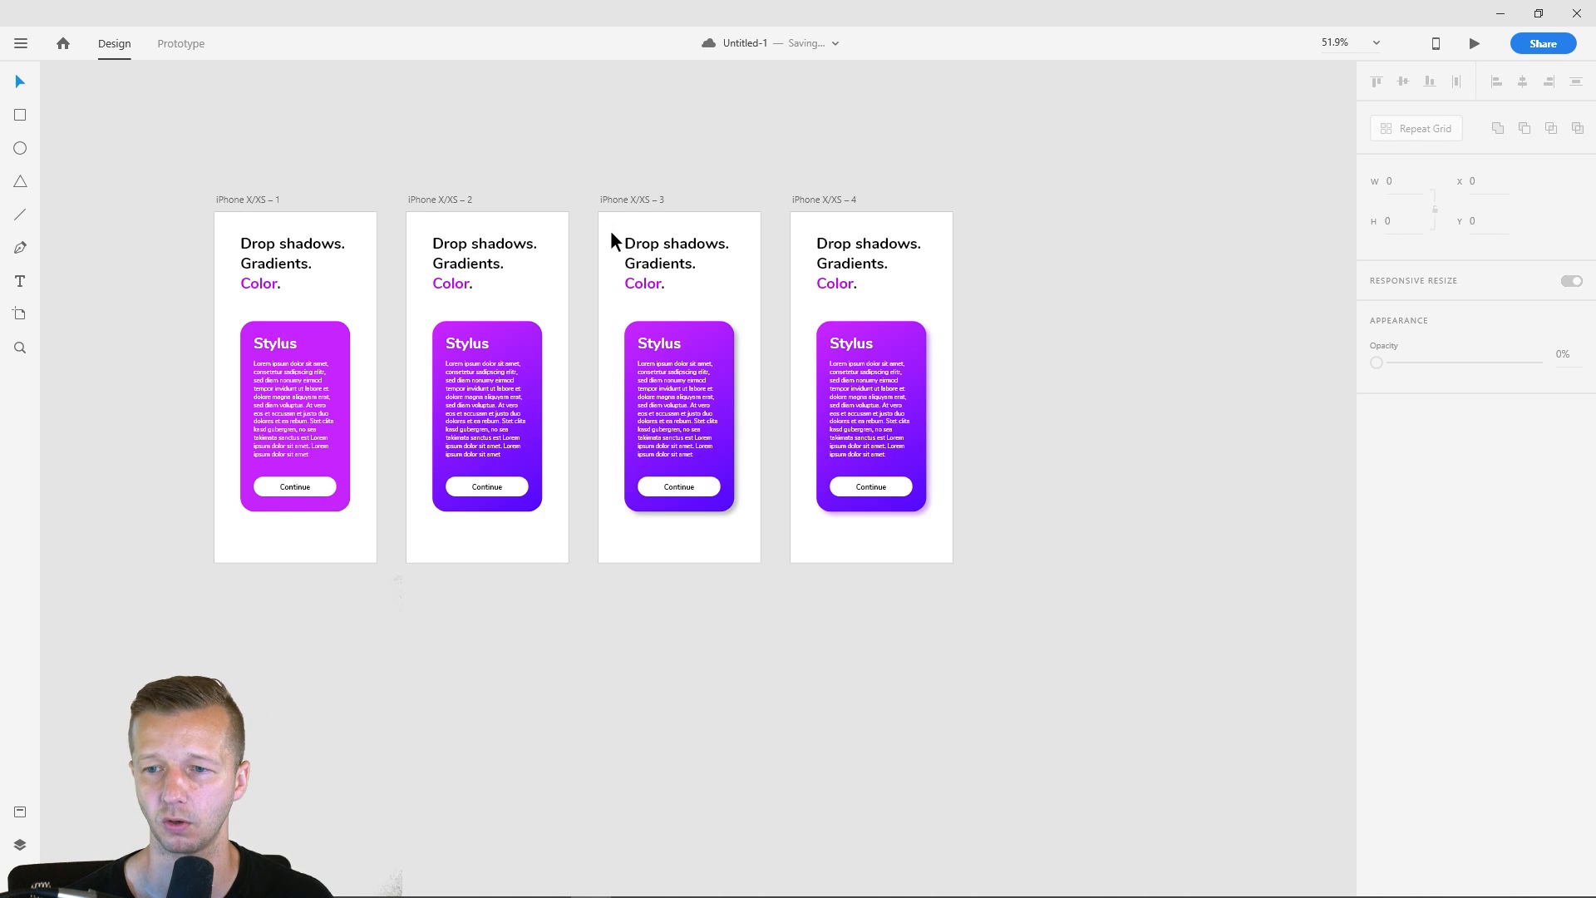
pyautogui.click(815, 201)
pyautogui.click(845, 145)
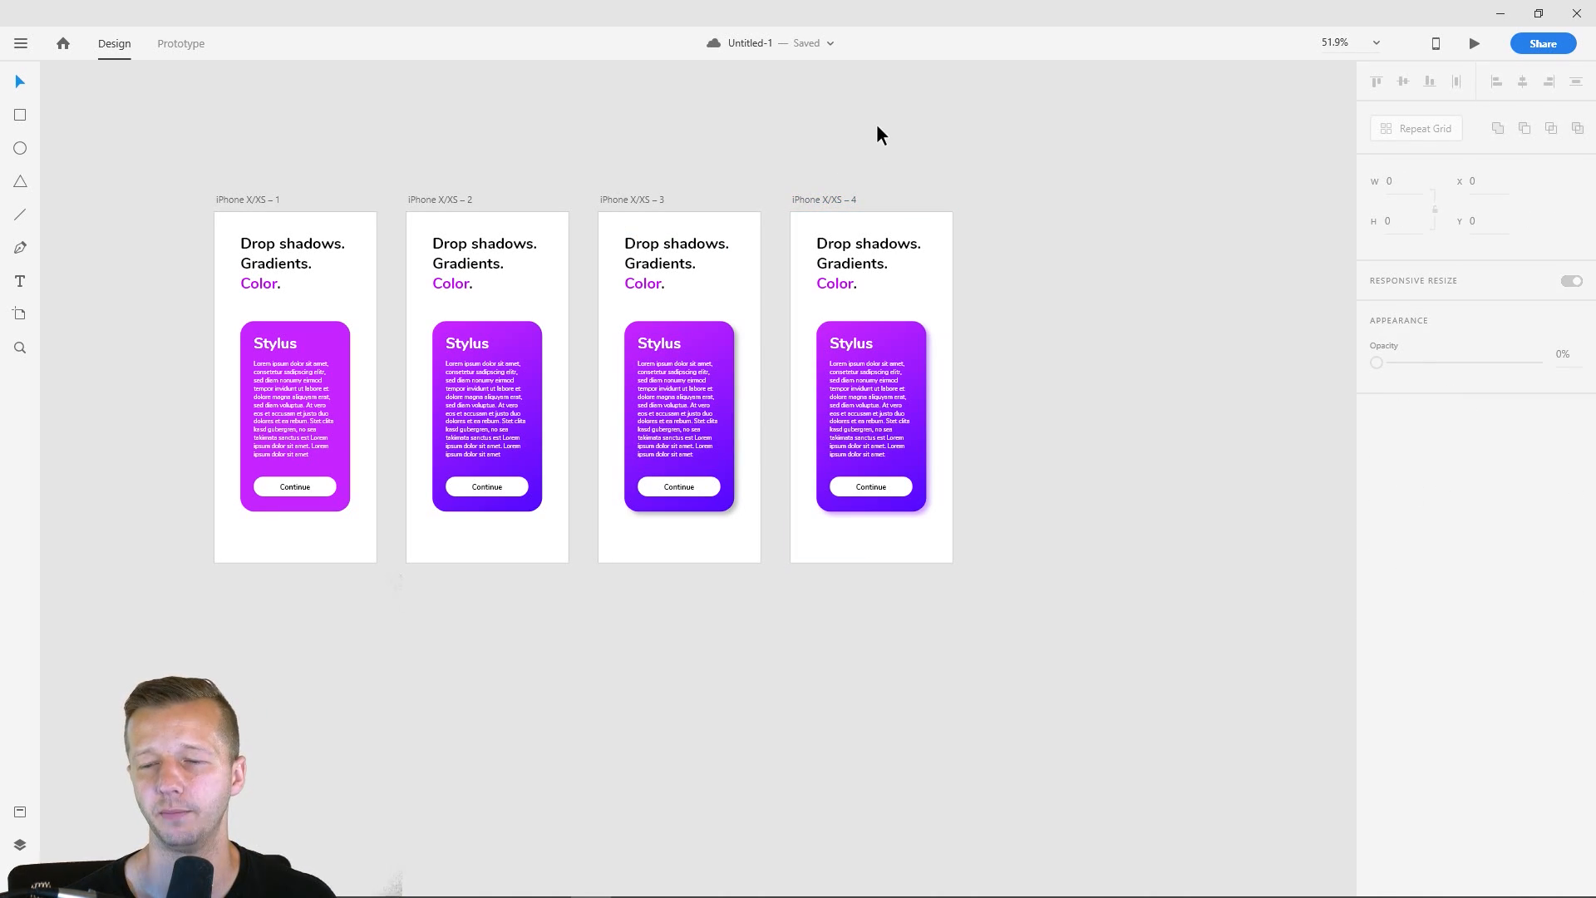
pyautogui.click(838, 203)
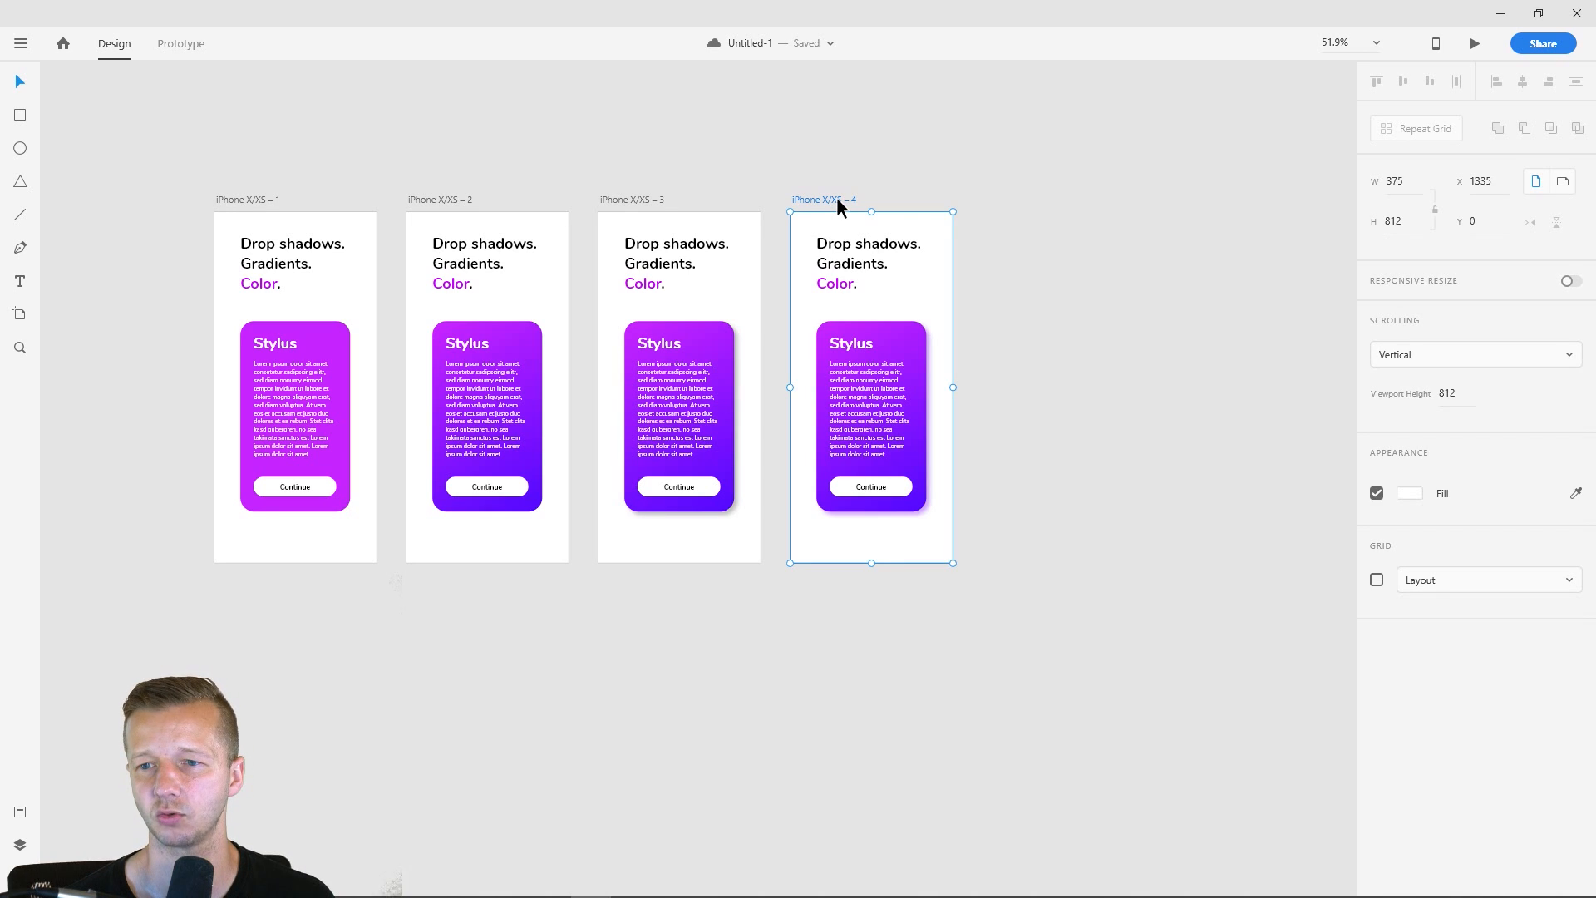
pyautogui.hotkey('ctrl', 'd')
pyautogui.click(973, 151)
pyautogui.moveTo(1063, 153); pyautogui.dragTo(795, 169)
# - Try widening the fifth artboard to 1268, select its card contents, and undo the resize
pyautogui.scroll(1, 980, 292)
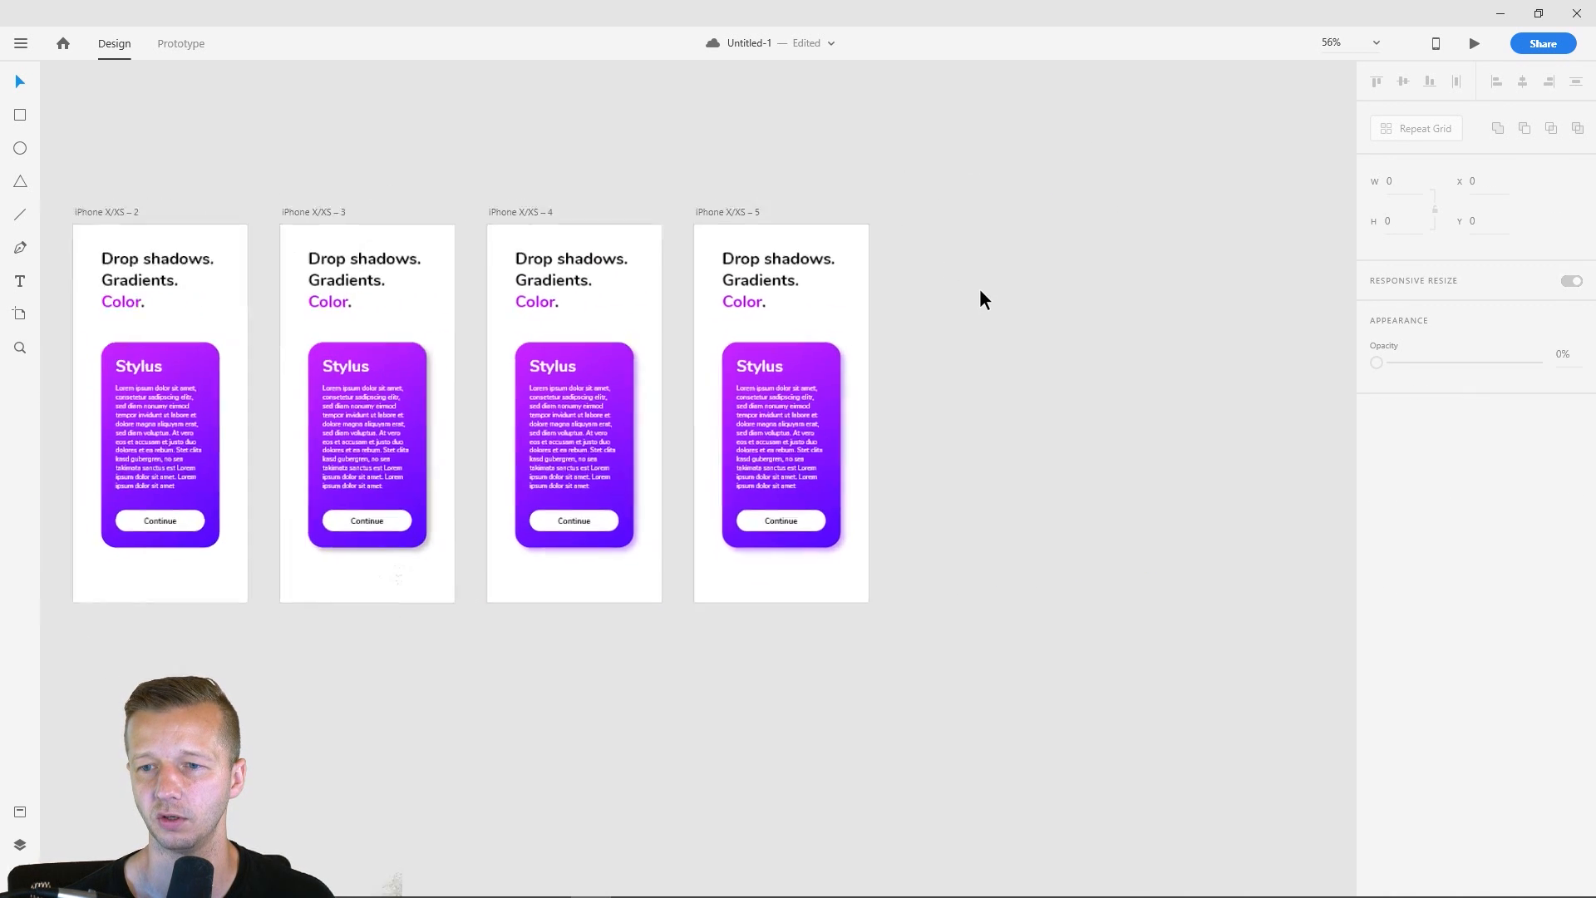
pyautogui.scroll(3, 984, 299)
pyautogui.click(487, 116)
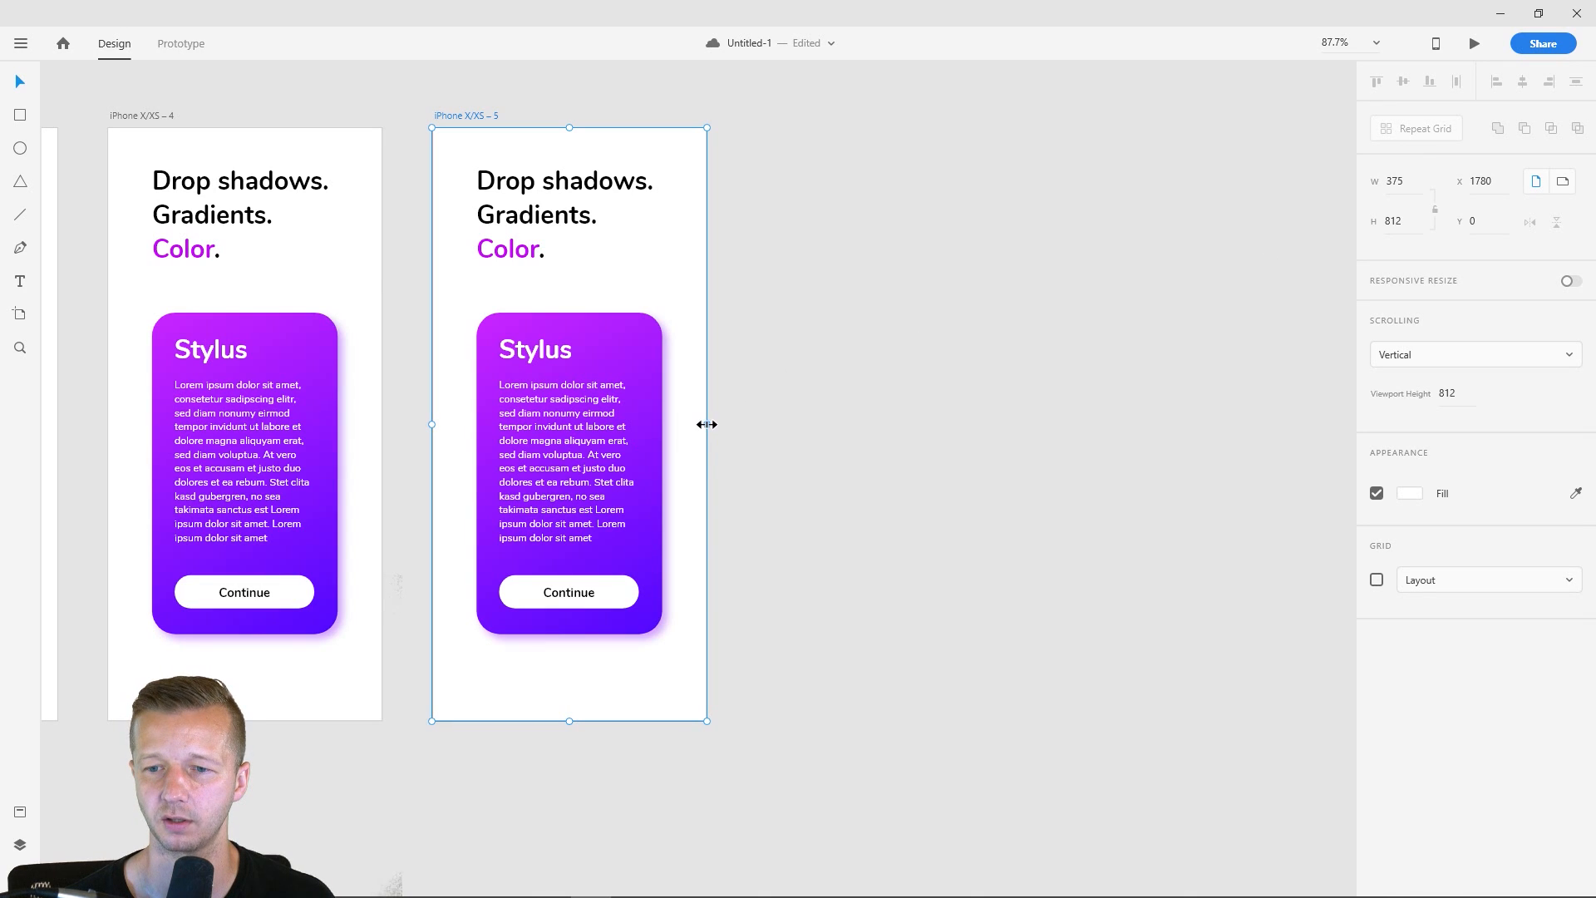
pyautogui.moveTo(706, 424); pyautogui.dragTo(1292, 428)
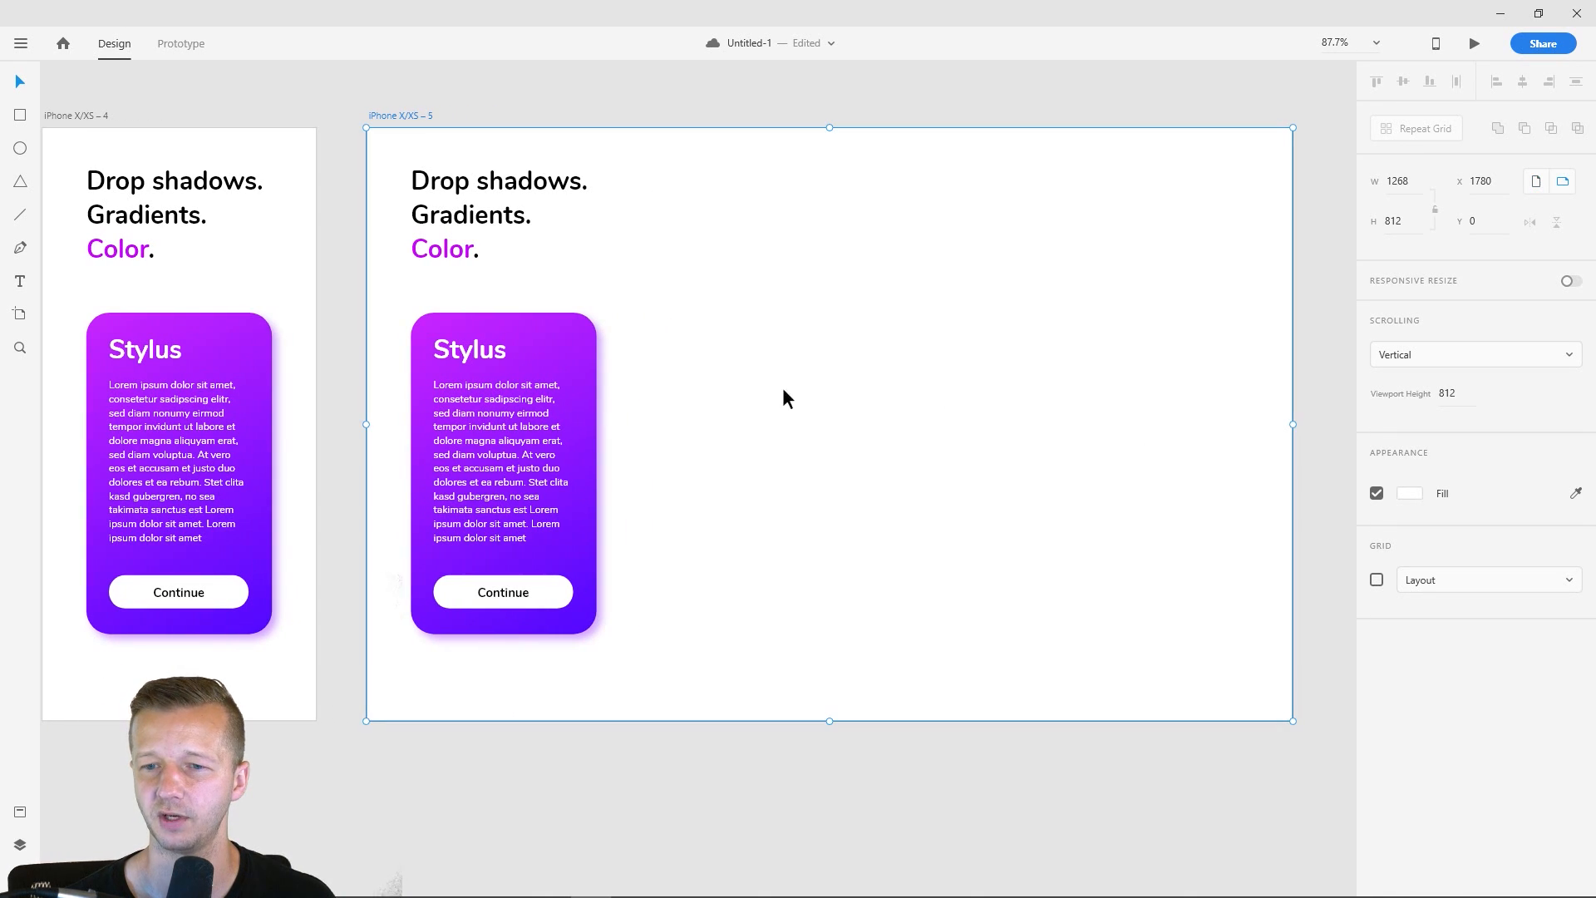
pyautogui.click(785, 398)
pyautogui.moveTo(656, 659)
pyautogui.mouseDown()
pyautogui.moveTo(499, 499)
pyautogui.moveTo(419, 334)
pyautogui.mouseUp()
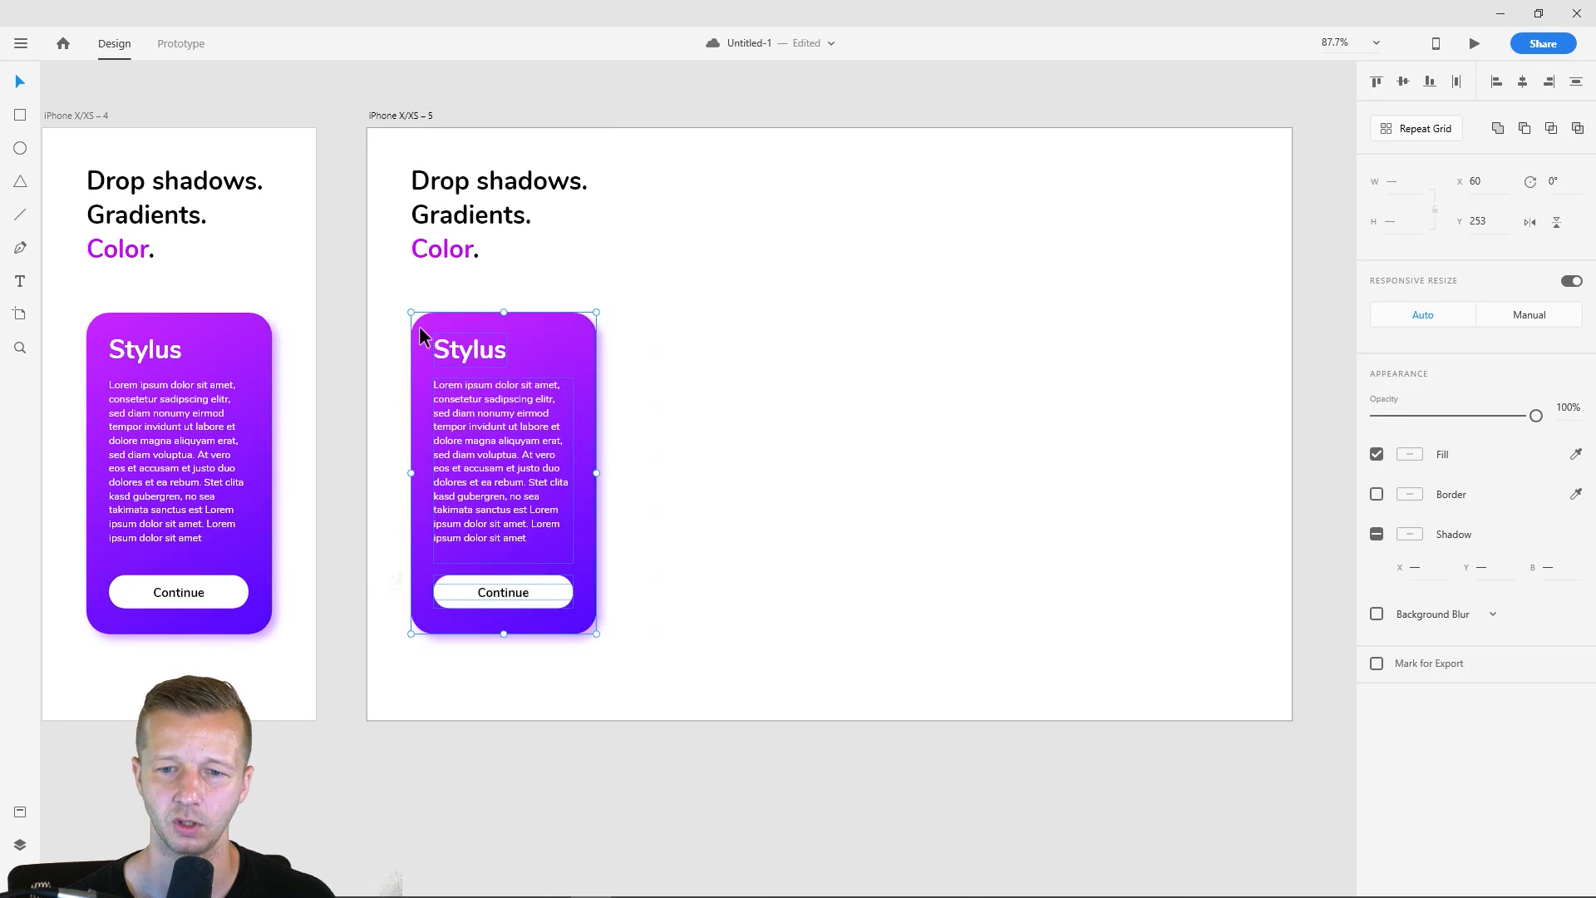
pyautogui.click(706, 409)
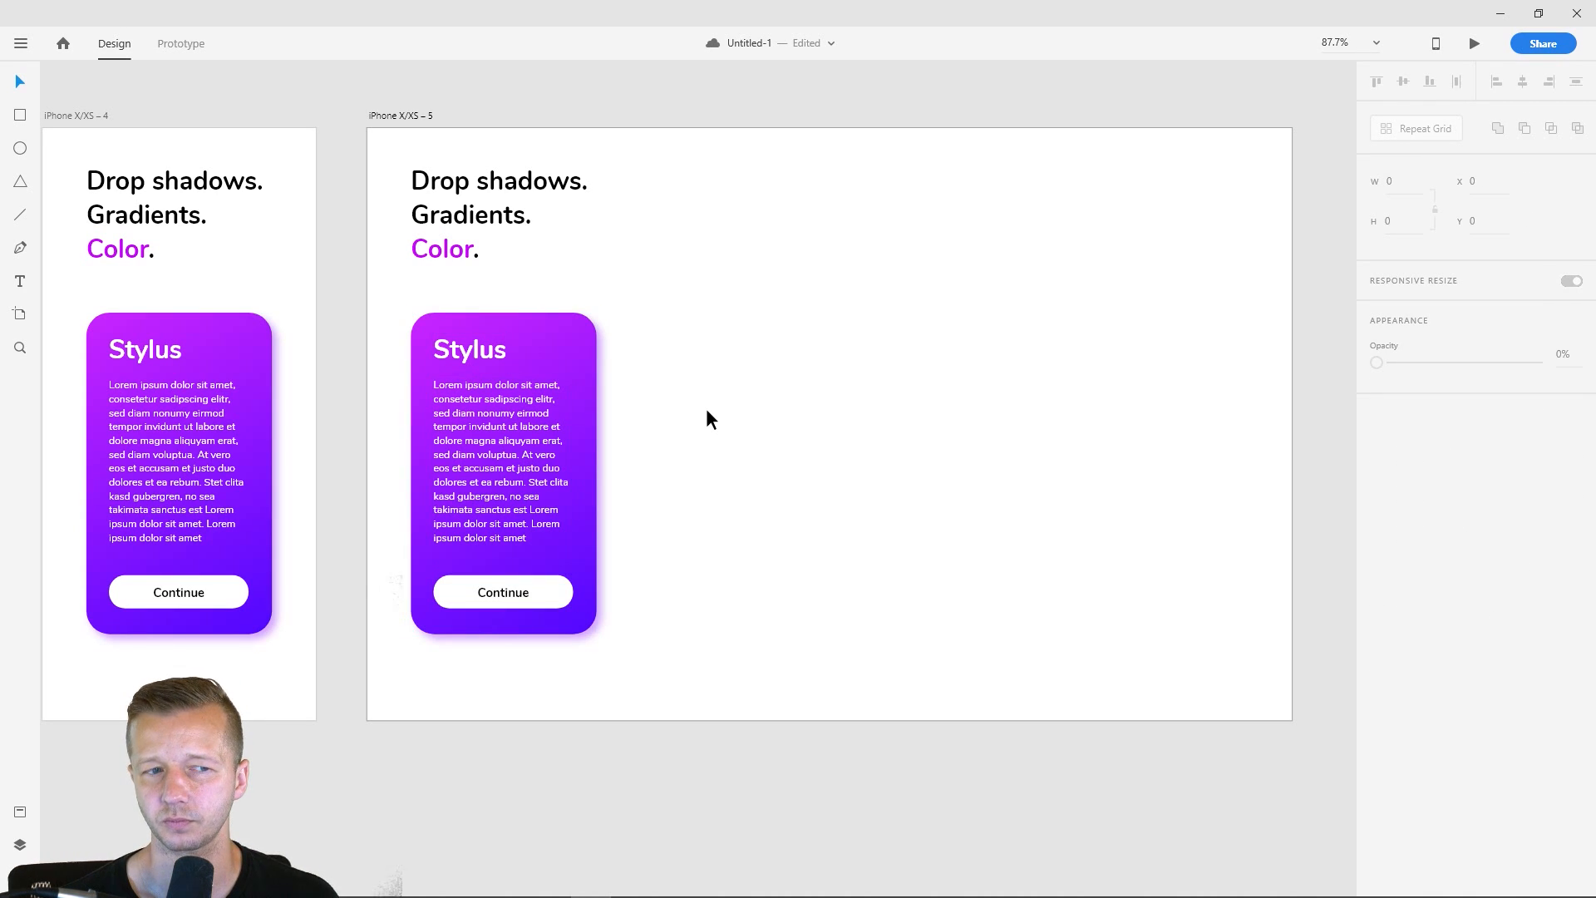
pyautogui.hotkey('ctrl', 'z')
pyautogui.click(720, 507)
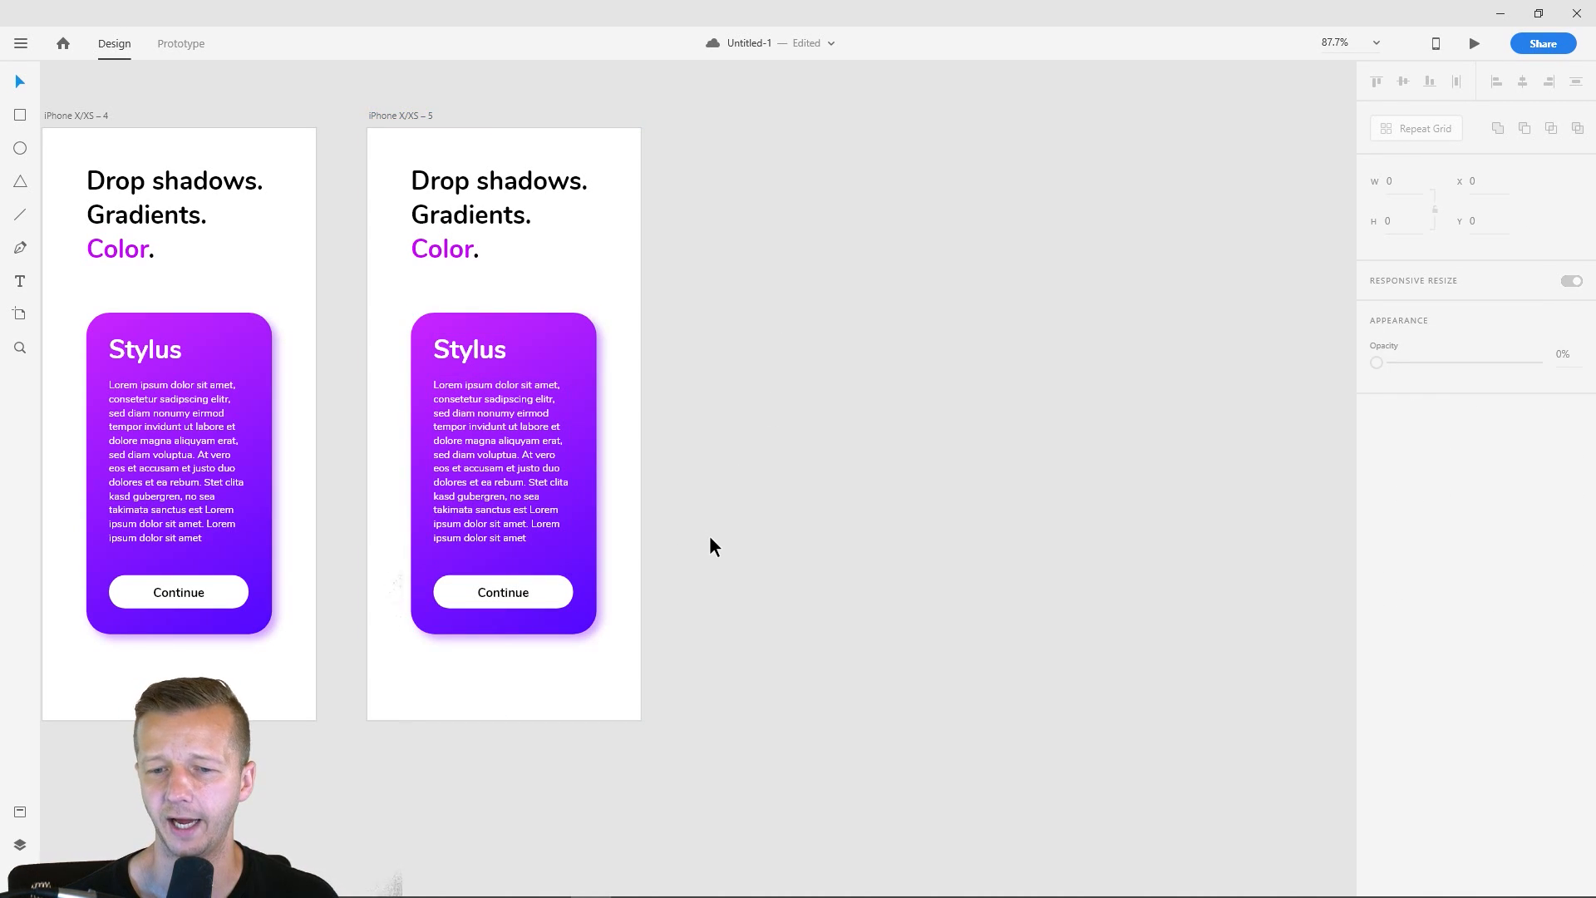
# - Duplicate the fifth iPhone X/XS artboard with its card to create a sixth artboard
pyautogui.scroll(5, 710, 535)
pyautogui.moveTo(766, 506); pyautogui.dragTo(901, 503)
pyautogui.click(737, 542)
pyautogui.scroll(-5, 900, 484)
pyautogui.click(669, 289)
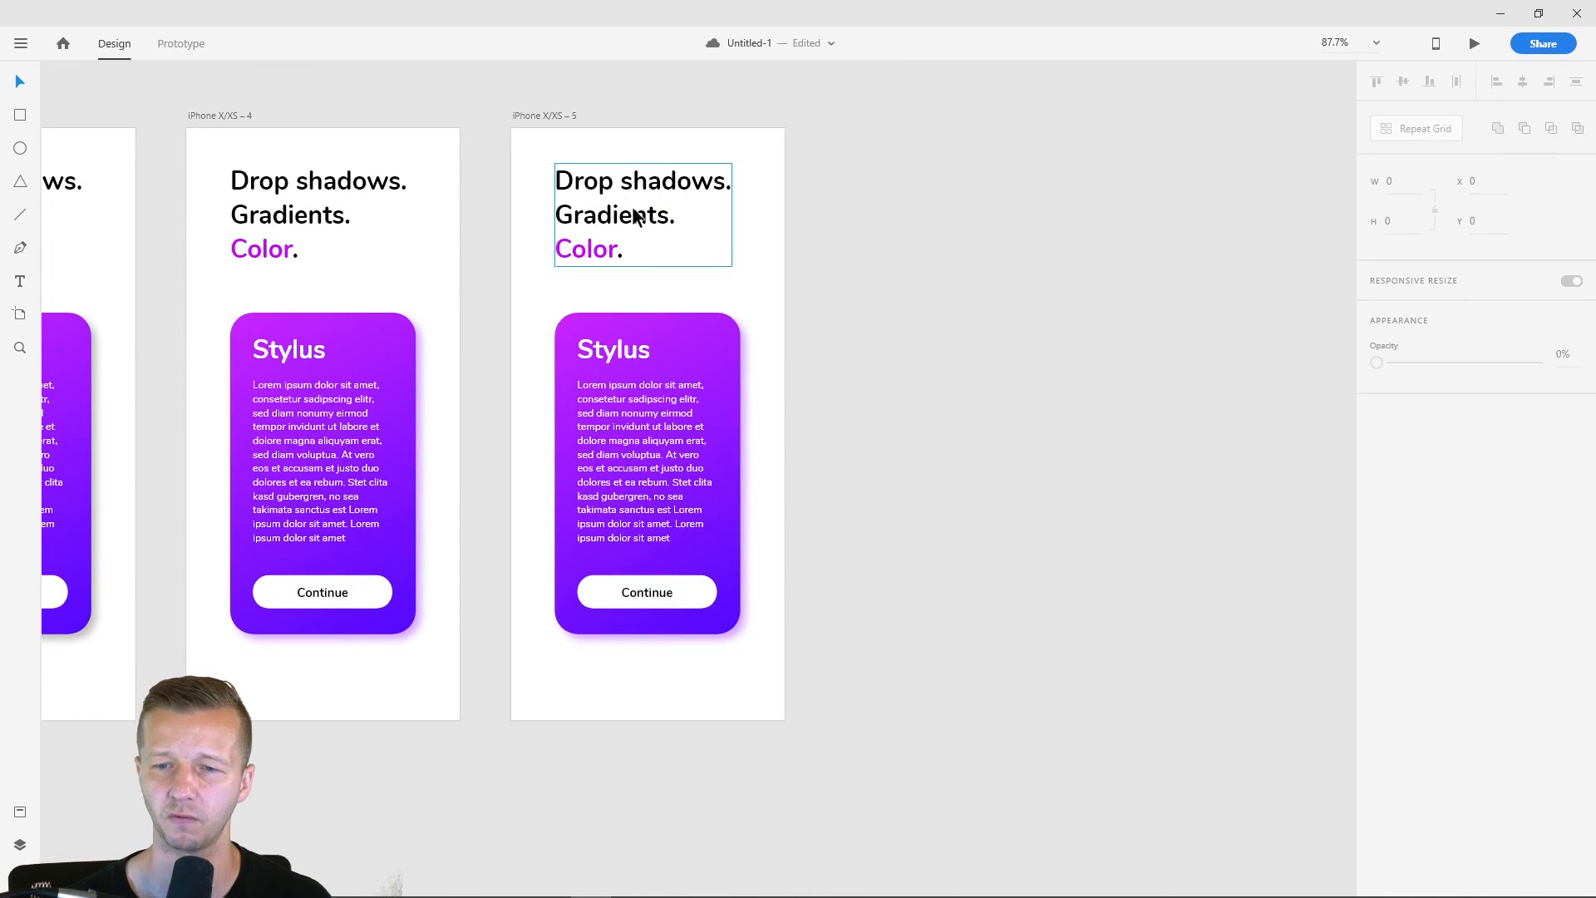
pyautogui.click(547, 118)
pyautogui.hotkey('ctrl', 'd')
pyautogui.click(1189, 537)
pyautogui.scroll(2, 1158, 574)
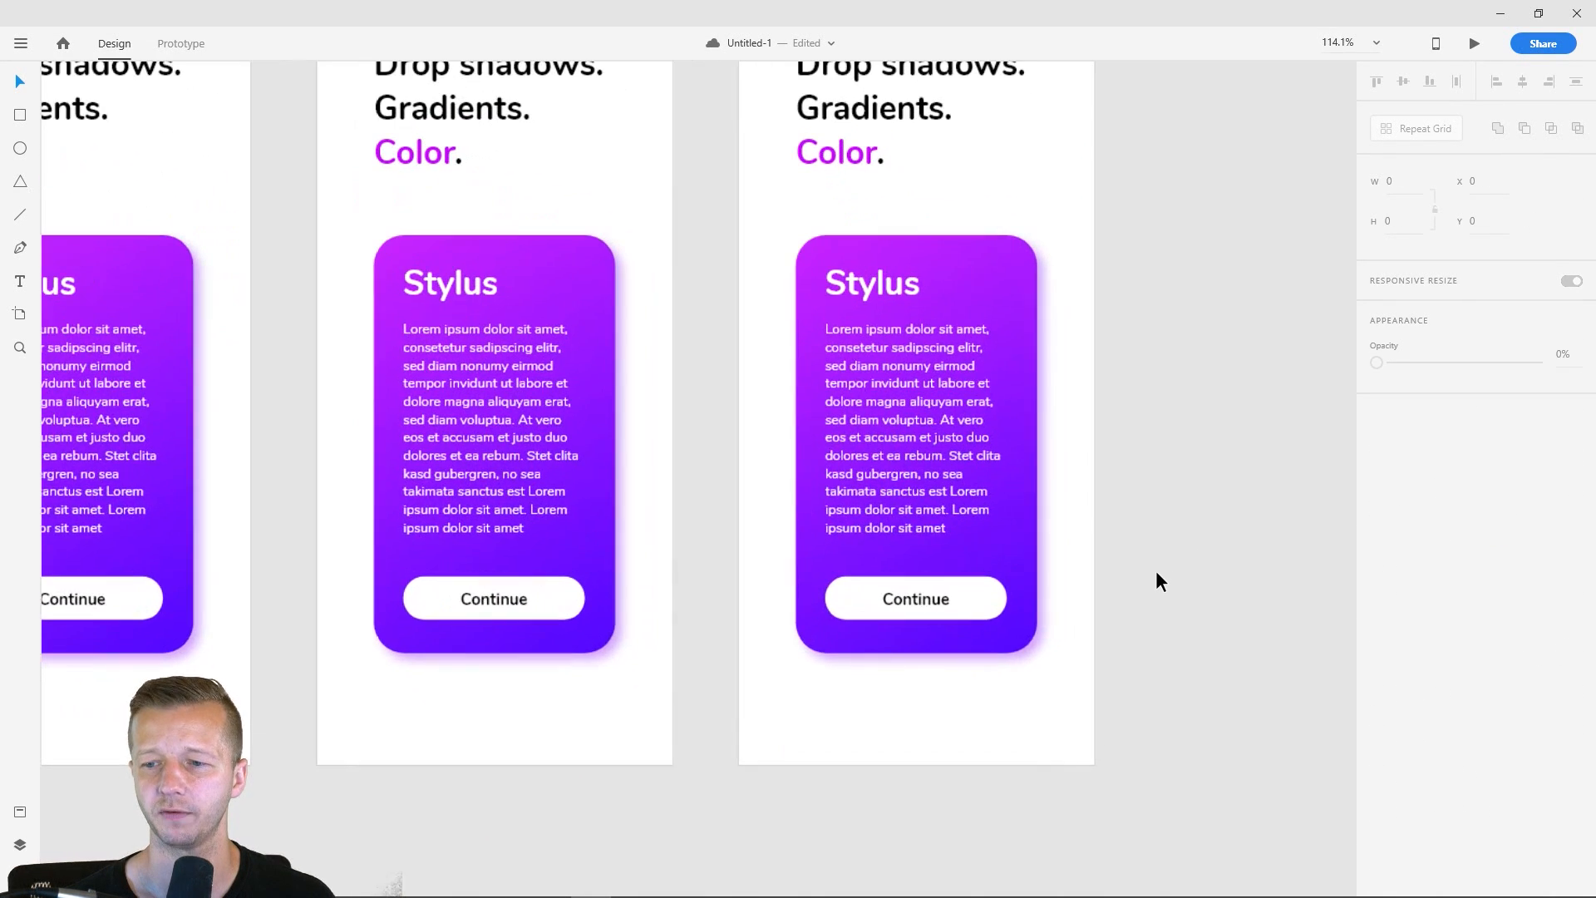
pyautogui.moveTo(1155, 570); pyautogui.dragTo(974, 562)
pyautogui.scroll(2, 974, 562)
pyautogui.click(767, 583)
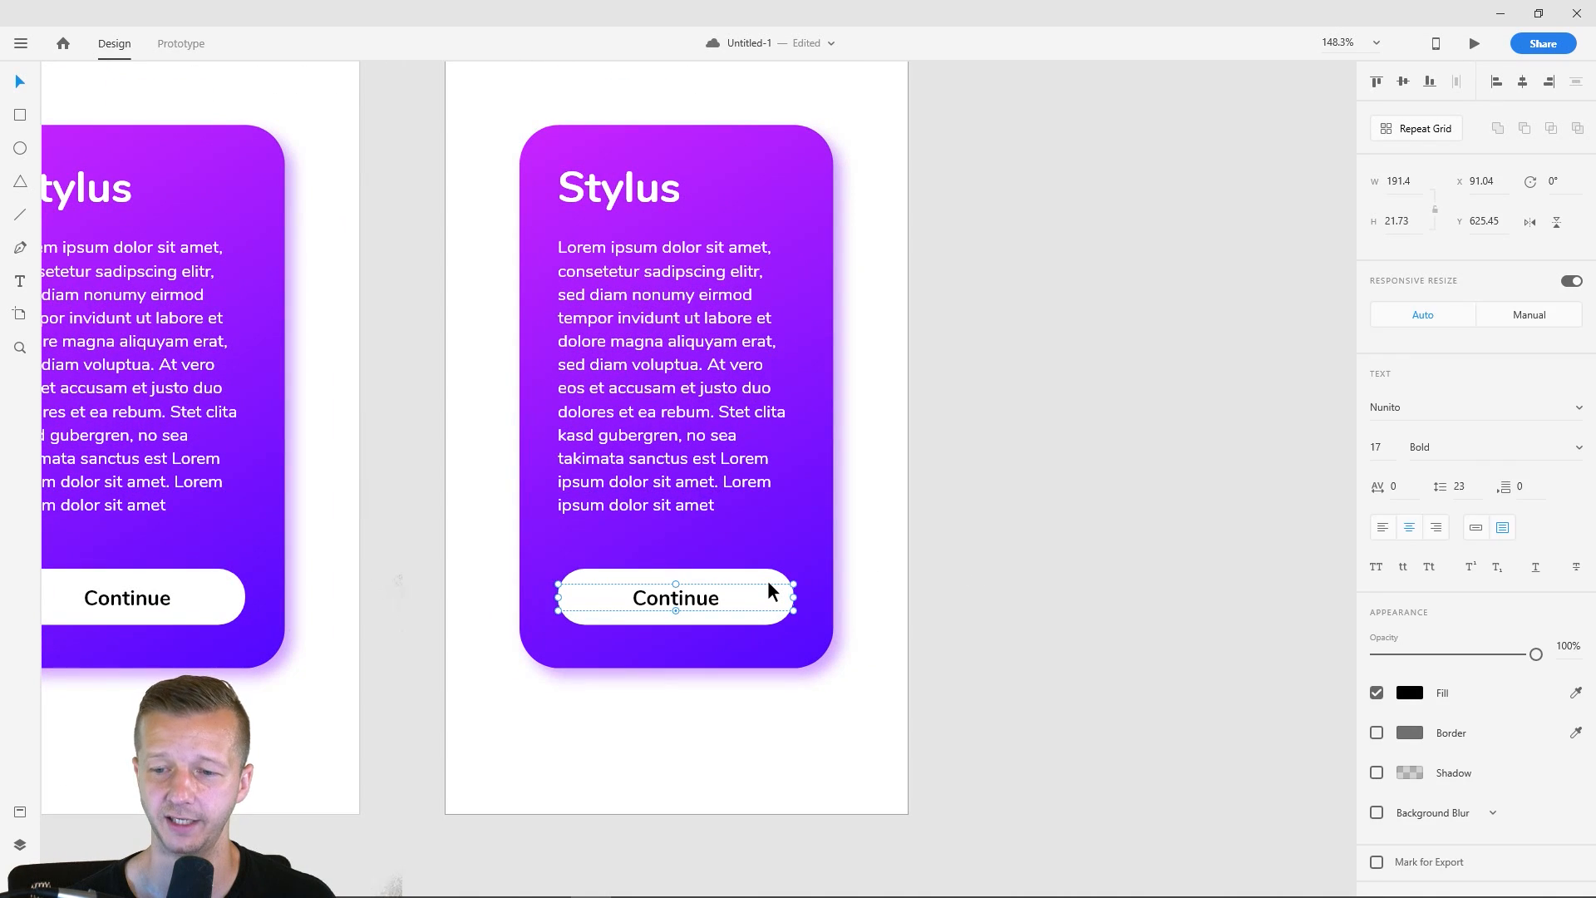
pyautogui.click(766, 579)
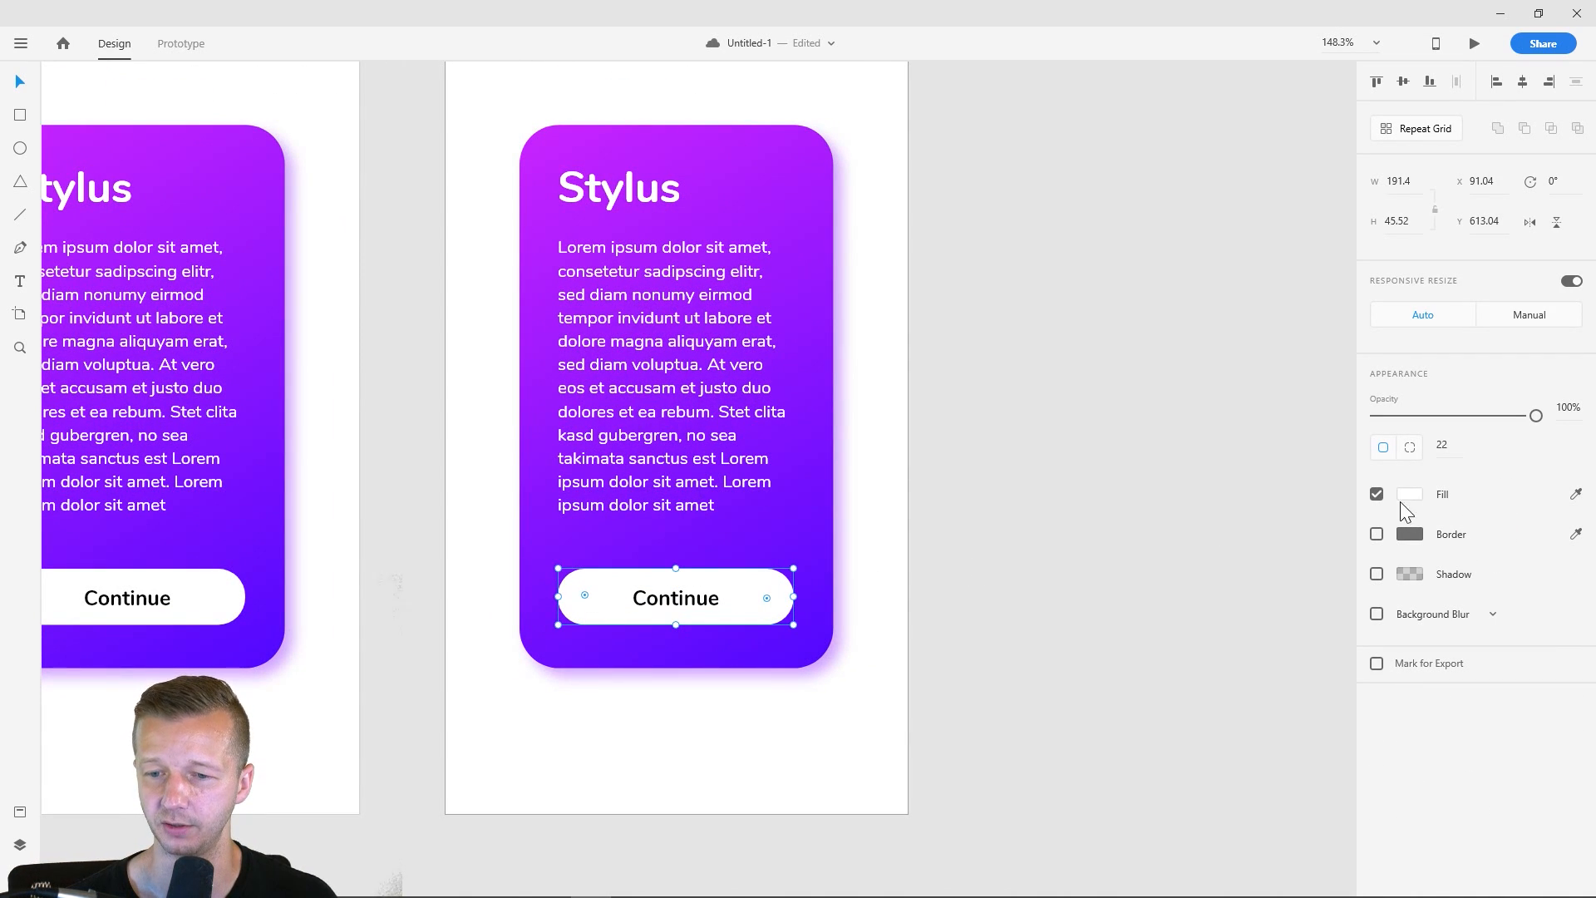
pyautogui.click(1040, 515)
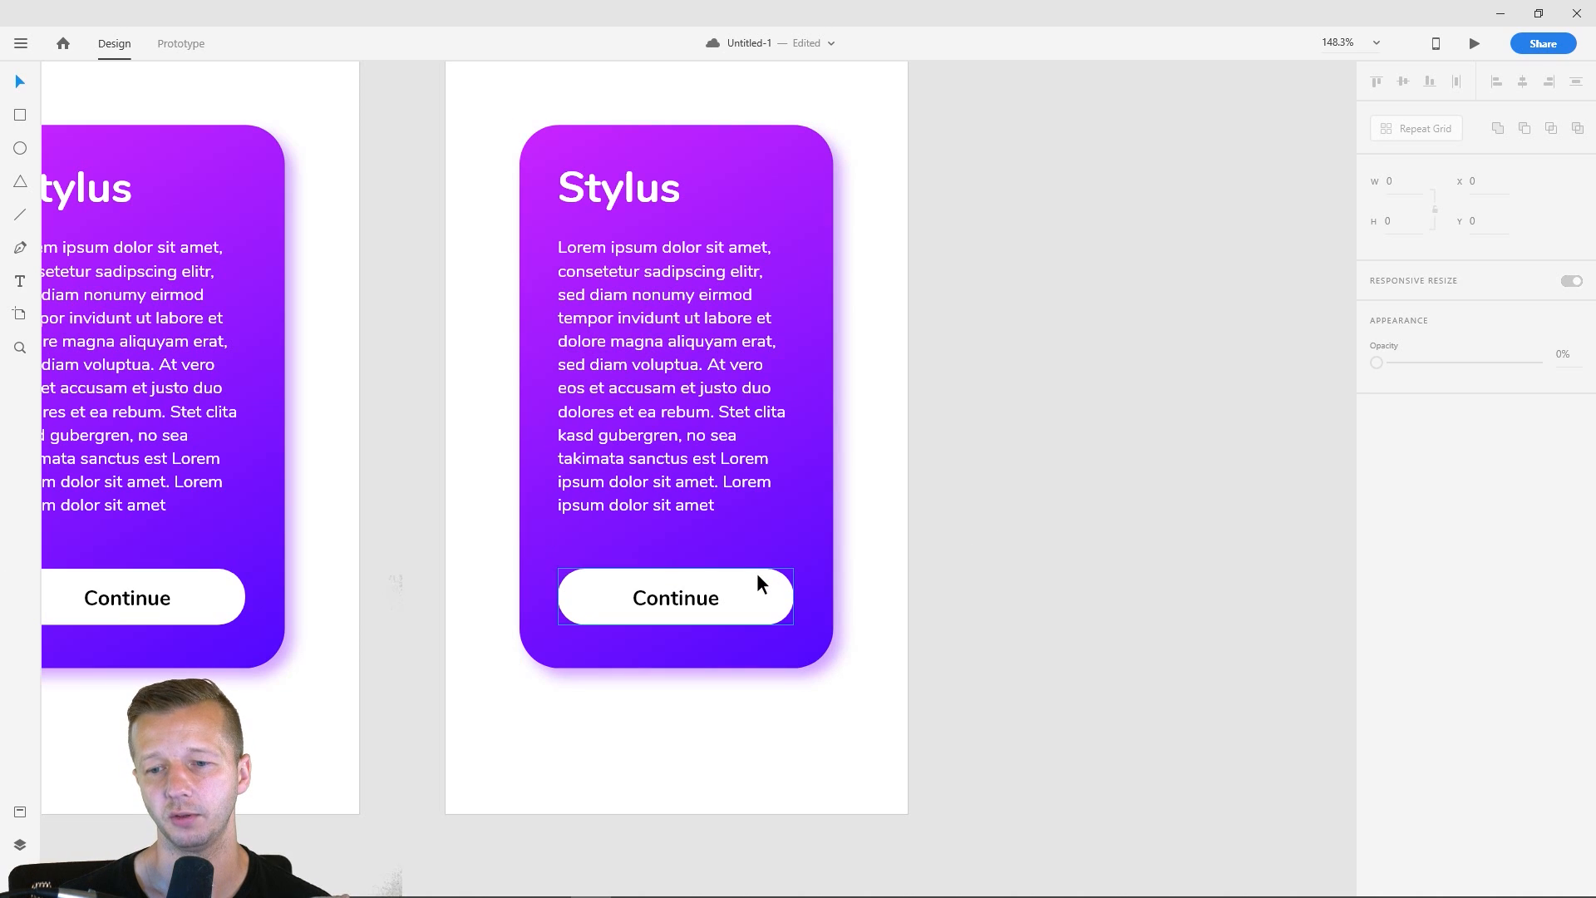
pyautogui.click(805, 176)
pyautogui.click(869, 184)
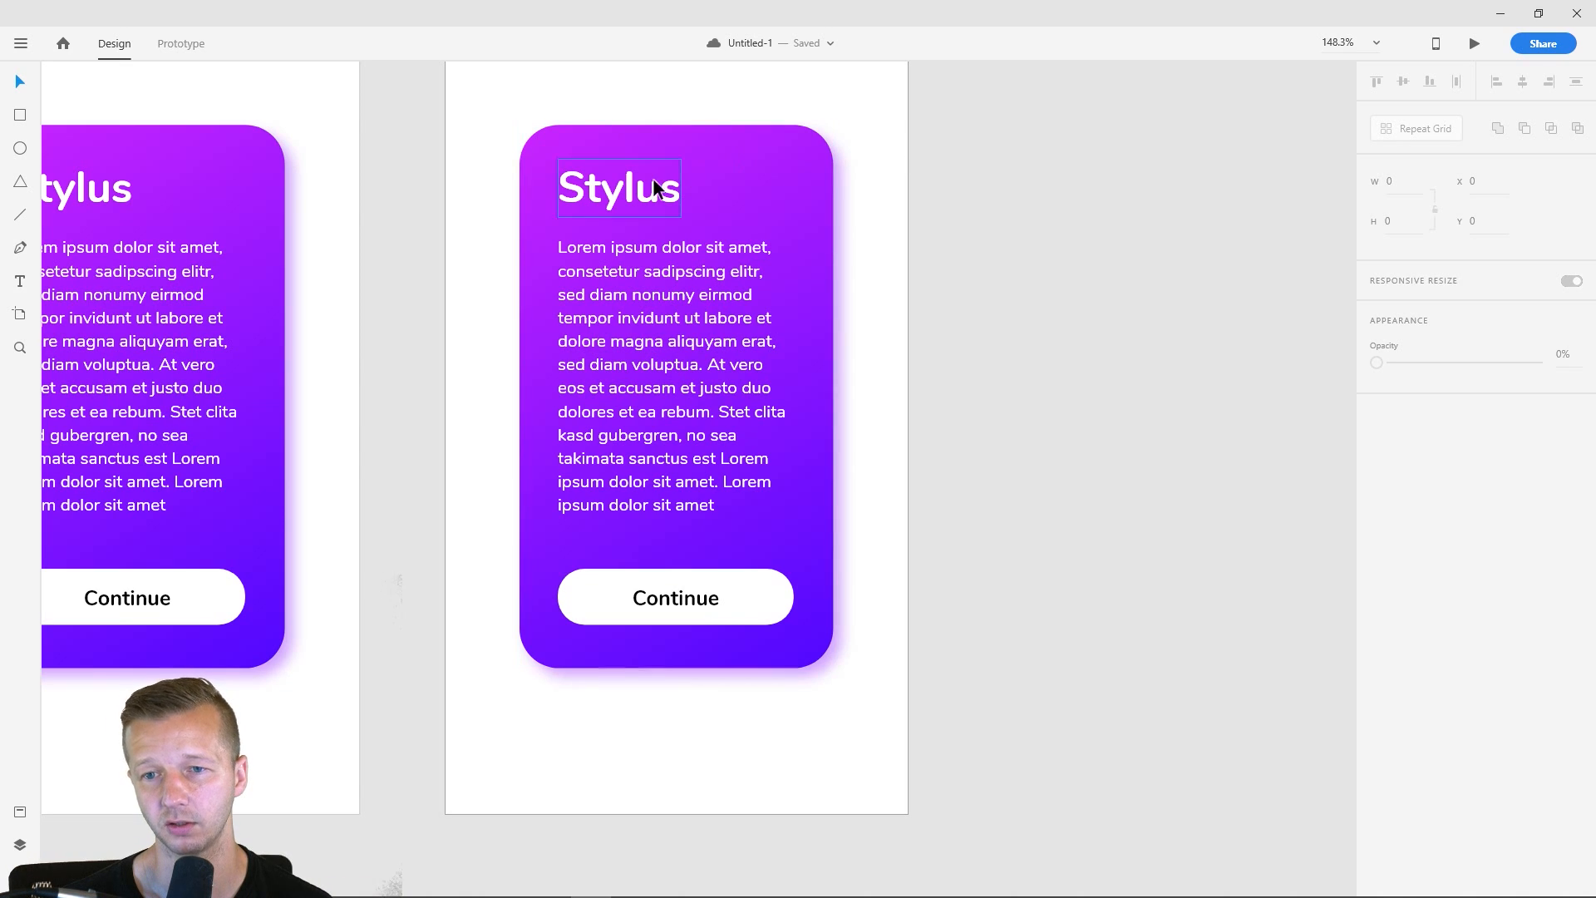
pyautogui.click(780, 152)
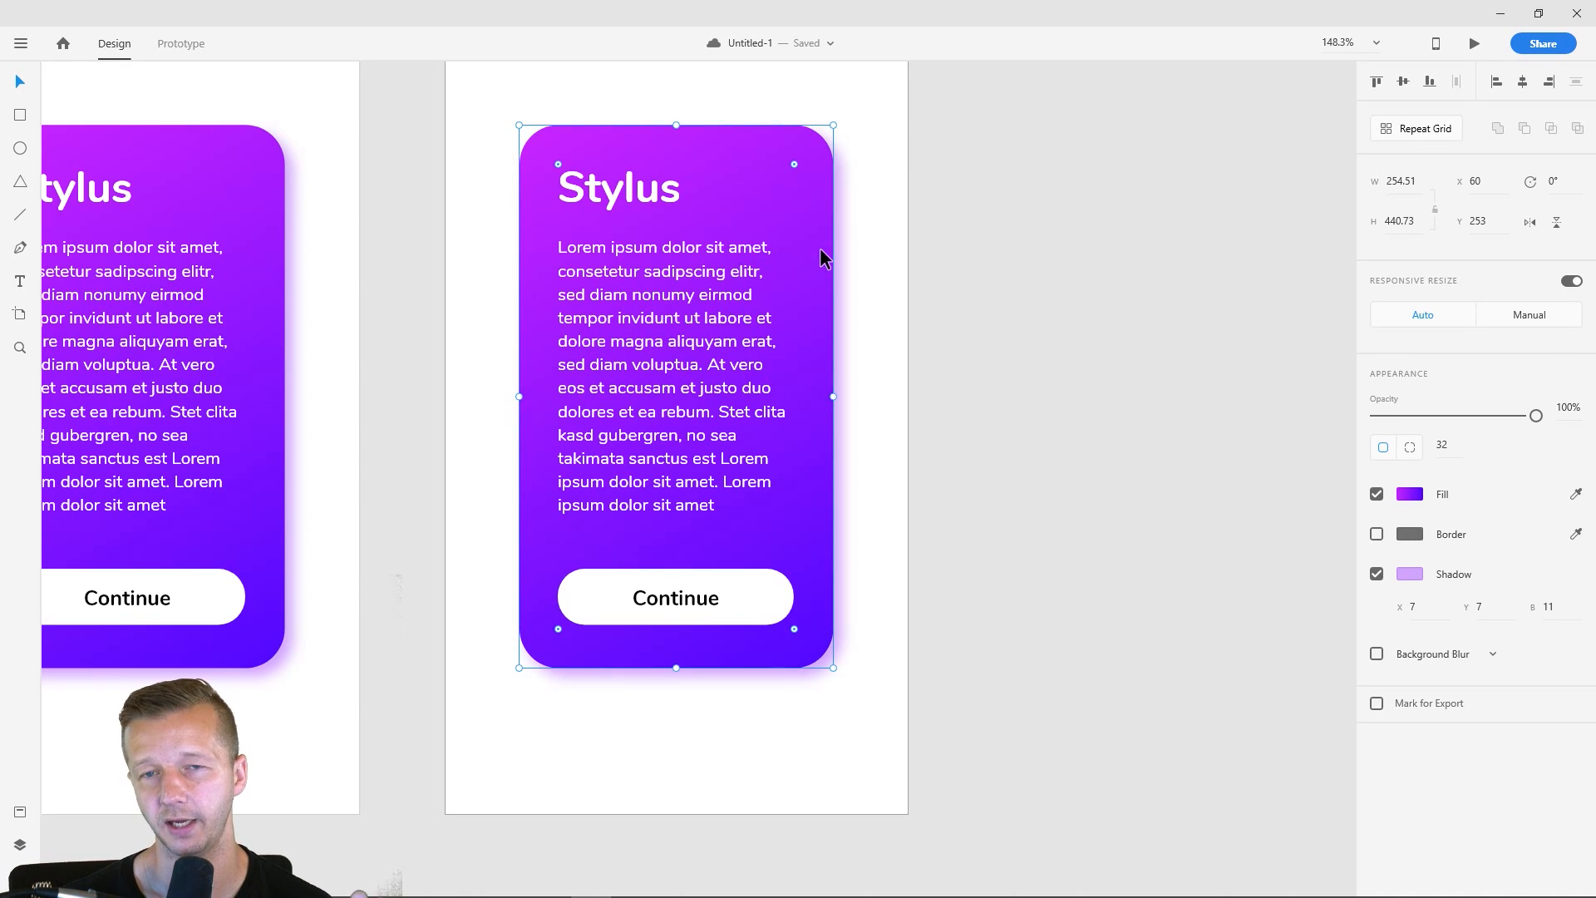
pyautogui.click(888, 285)
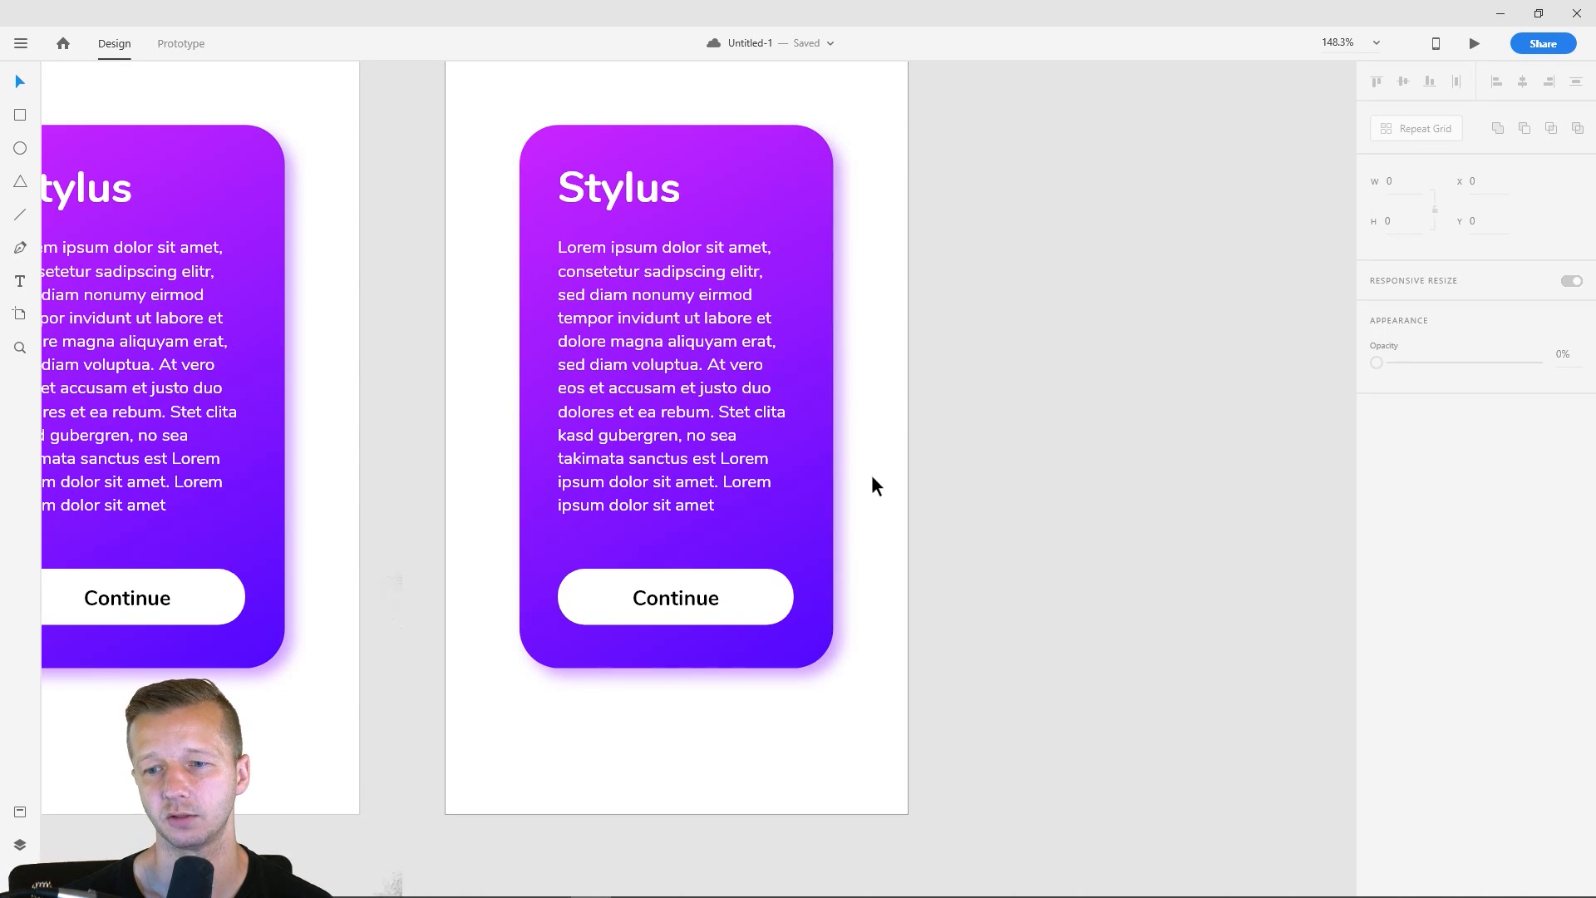
# - Change the fill of the sixth artboard's Continue button from a solid color to a linear gradient starting with white
pyautogui.click(765, 577)
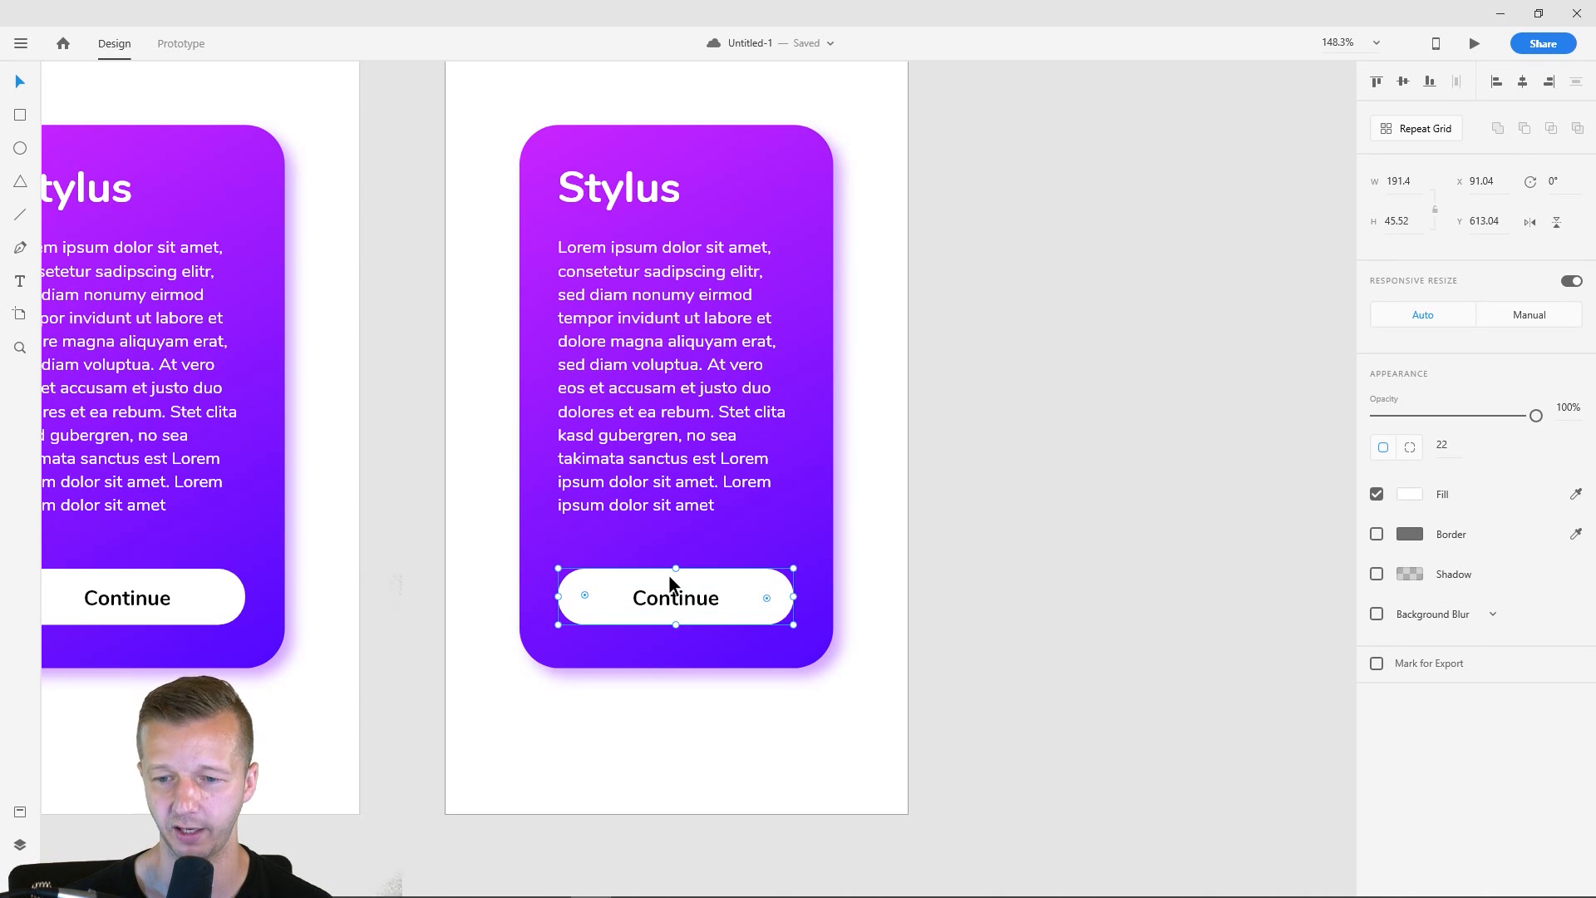
pyautogui.click(1412, 495)
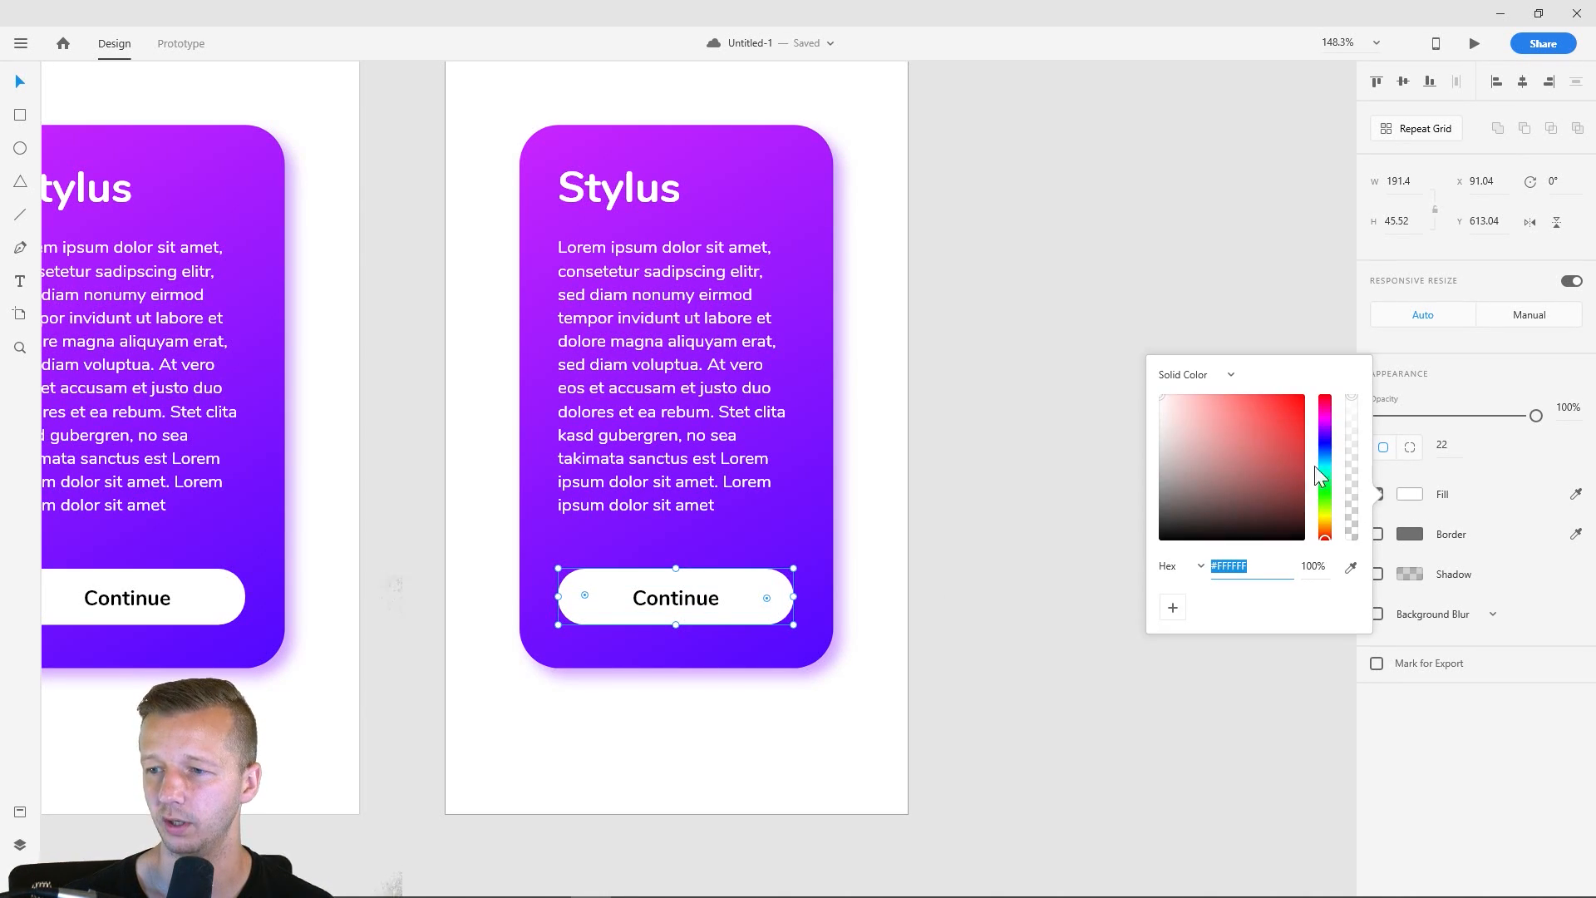
pyautogui.click(1232, 374)
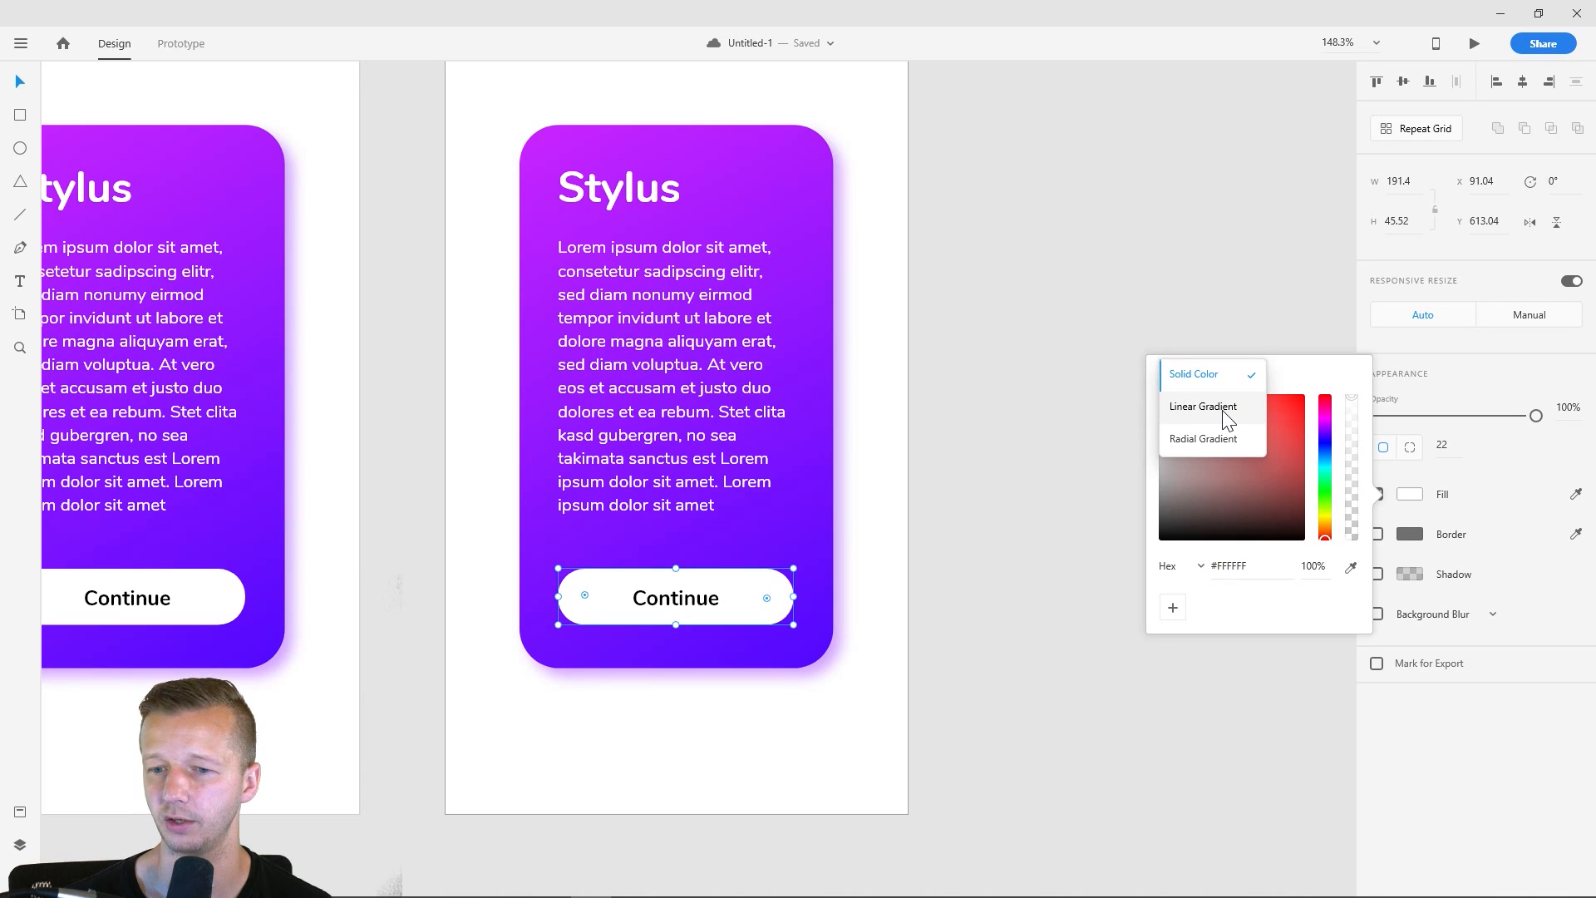
pyautogui.click(1226, 416)
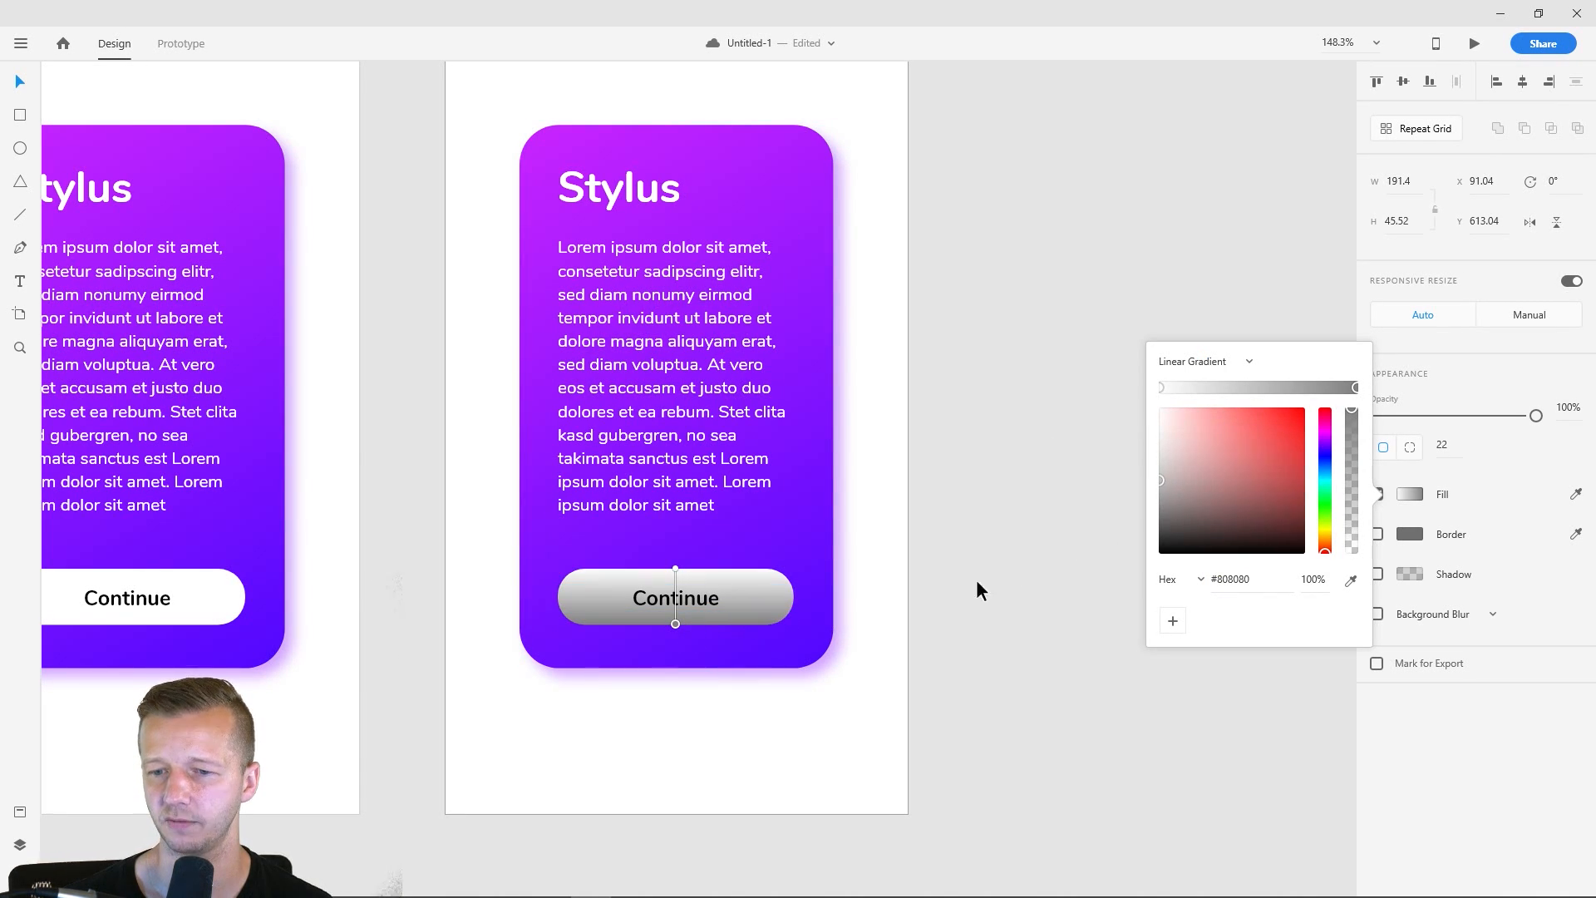
pyautogui.click(1162, 388)
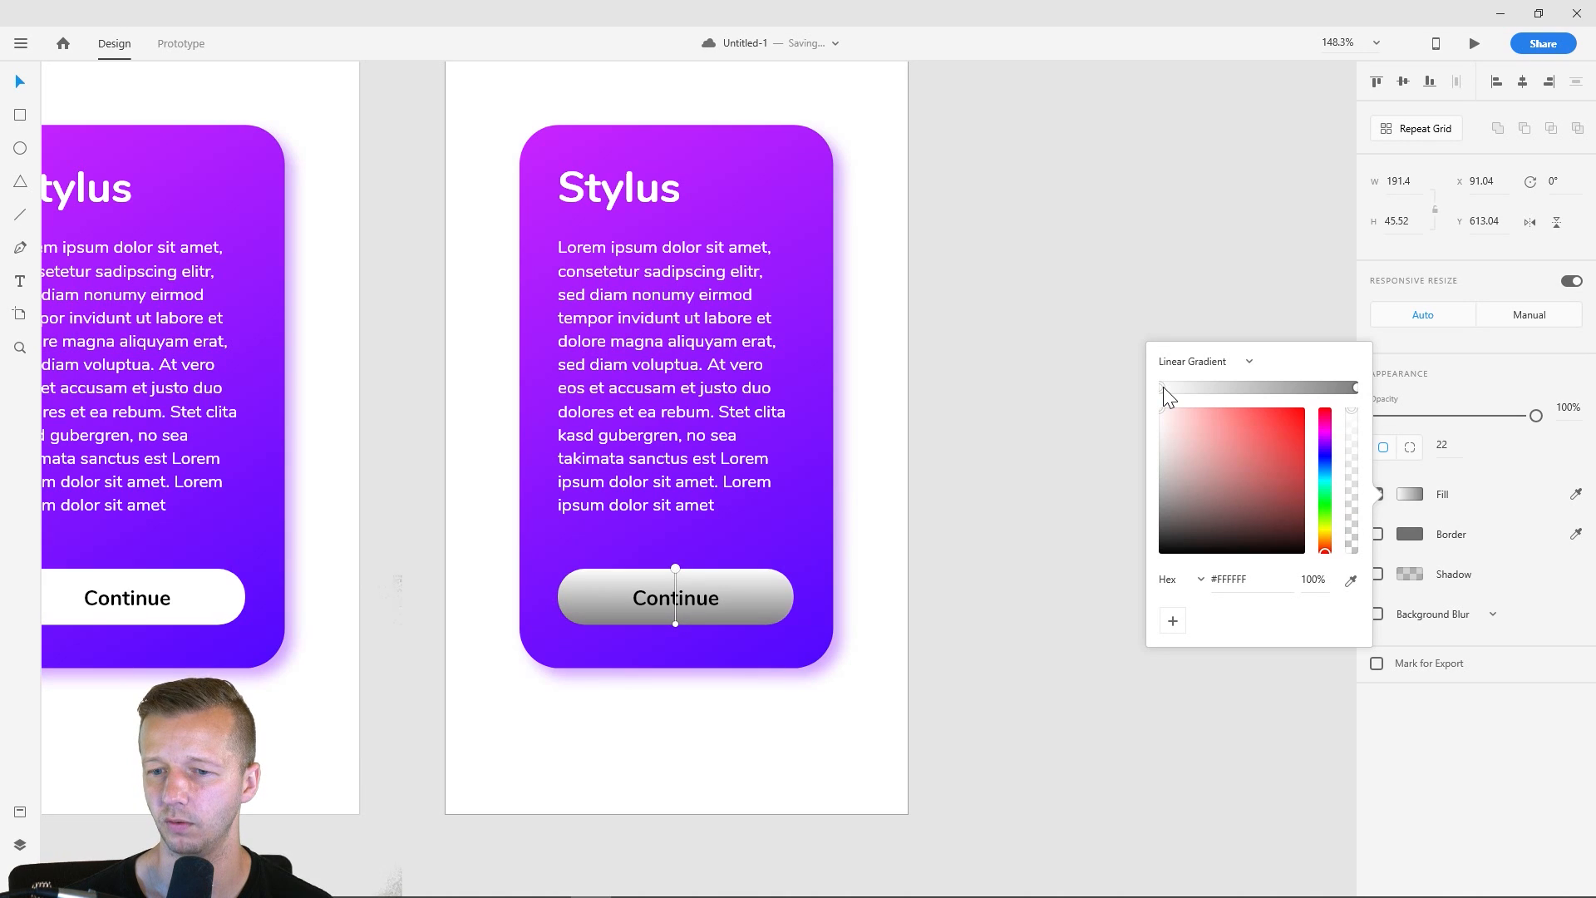
# - Color the lower end of the Continue button's gradient light pink, #FFB1F7
pyautogui.click(1355, 388)
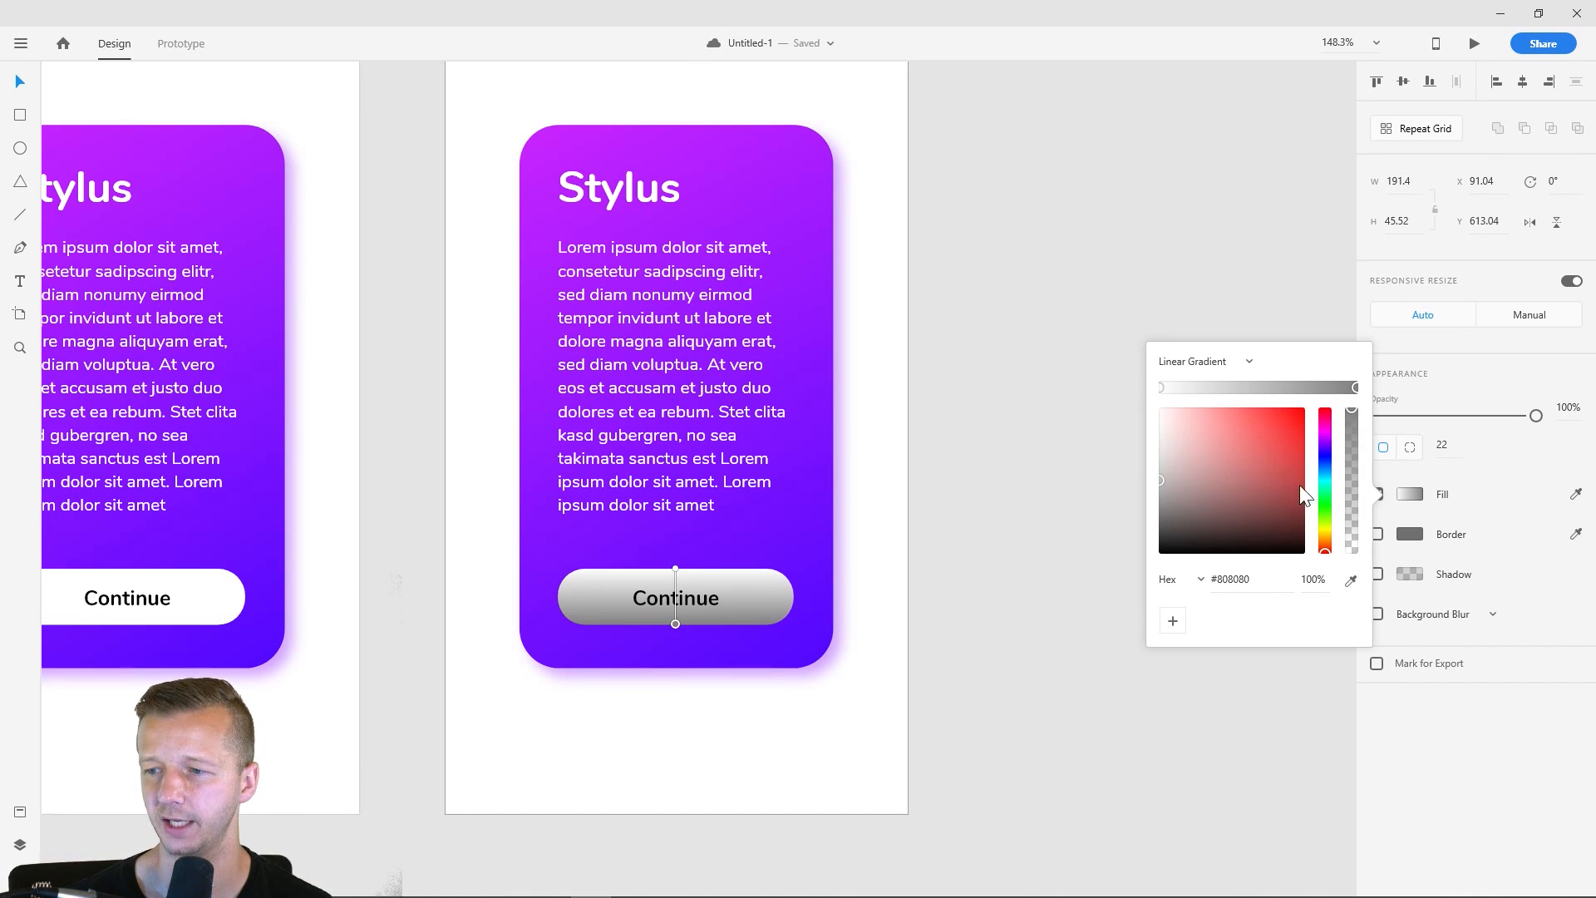
pyautogui.moveTo(1327, 447); pyautogui.dragTo(1324, 434)
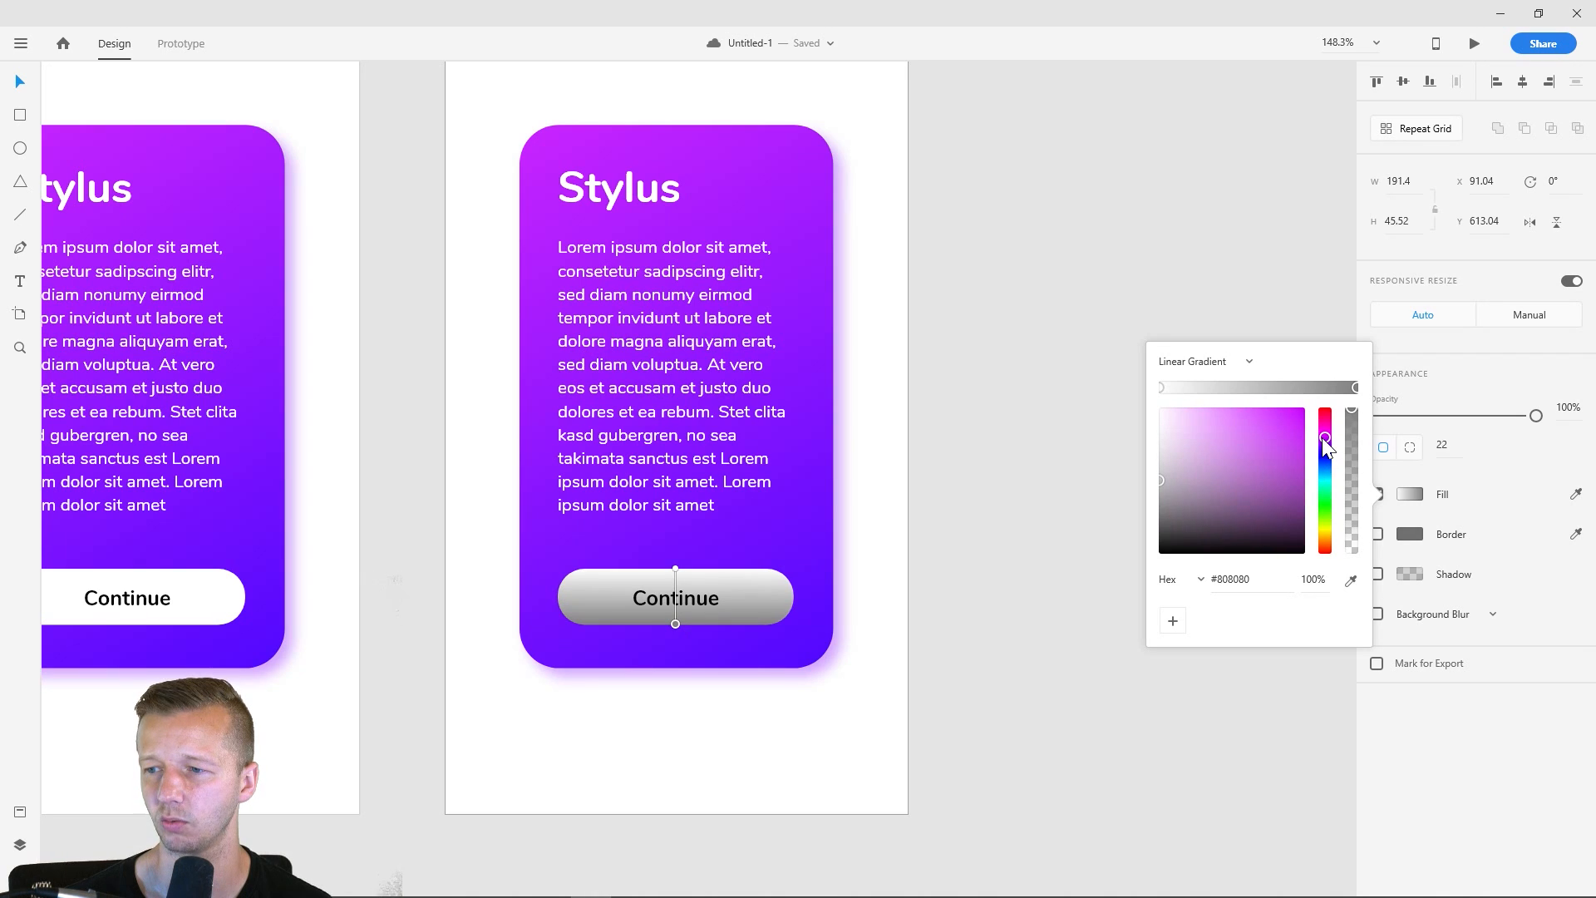
pyautogui.moveTo(1209, 417)
pyautogui.mouseDown()
pyautogui.moveTo(1199, 392)
pyautogui.moveTo(1203, 411)
pyautogui.moveTo(1262, 386)
pyautogui.moveTo(1203, 382)
pyautogui.mouseUp()
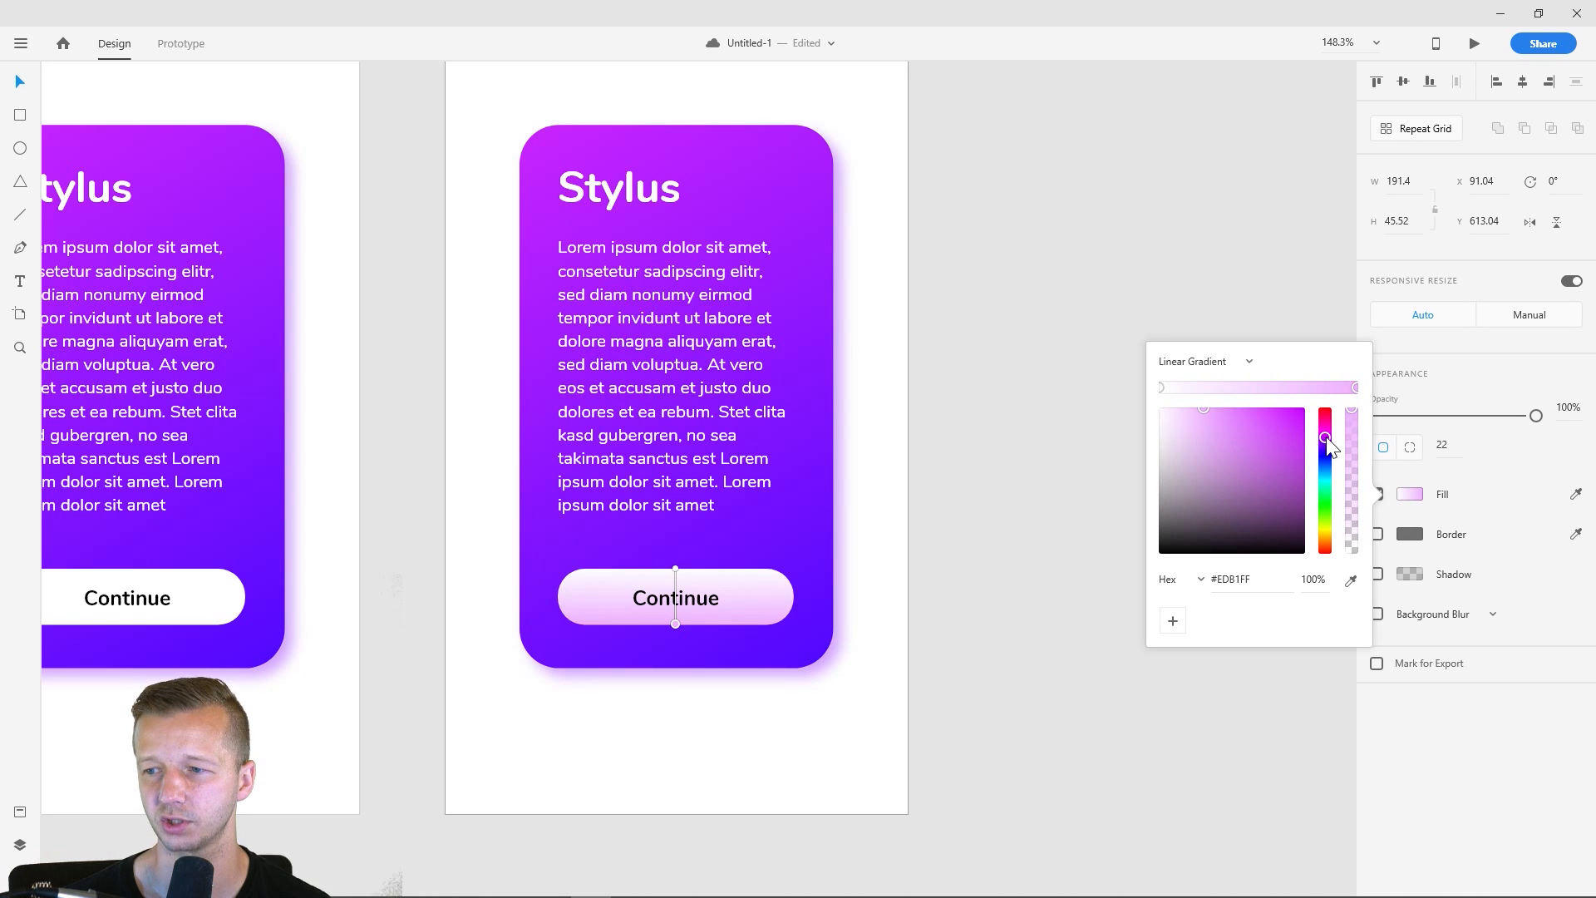
pyautogui.moveTo(1327, 438)
pyautogui.mouseDown()
pyautogui.moveTo(1327, 453)
pyautogui.moveTo(1325, 433)
pyautogui.mouseUp()
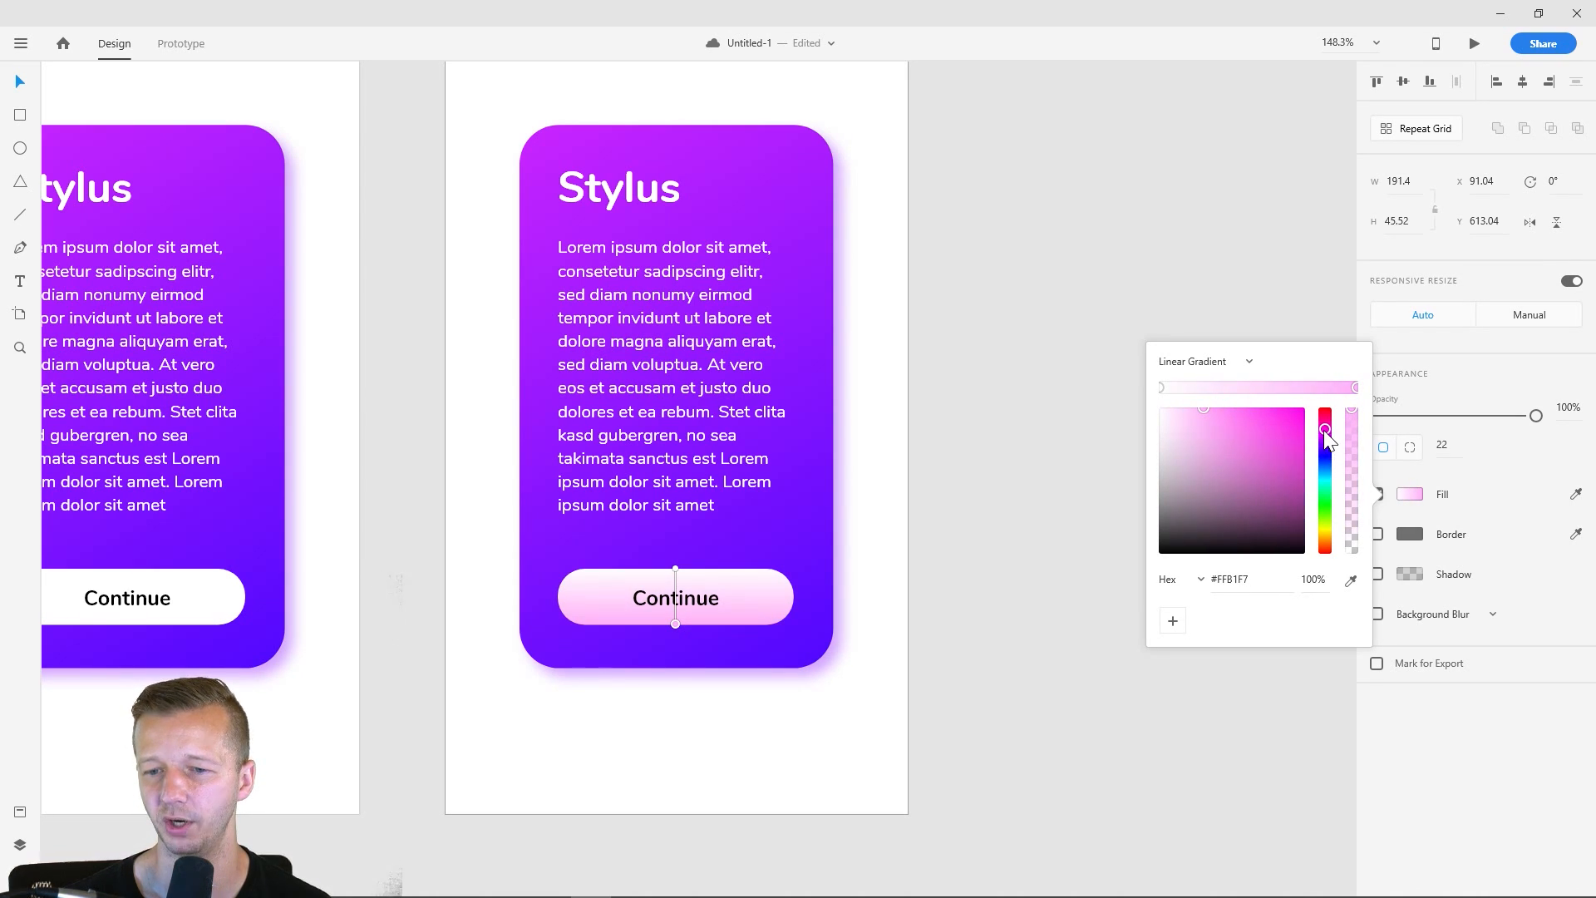
pyautogui.click(1006, 432)
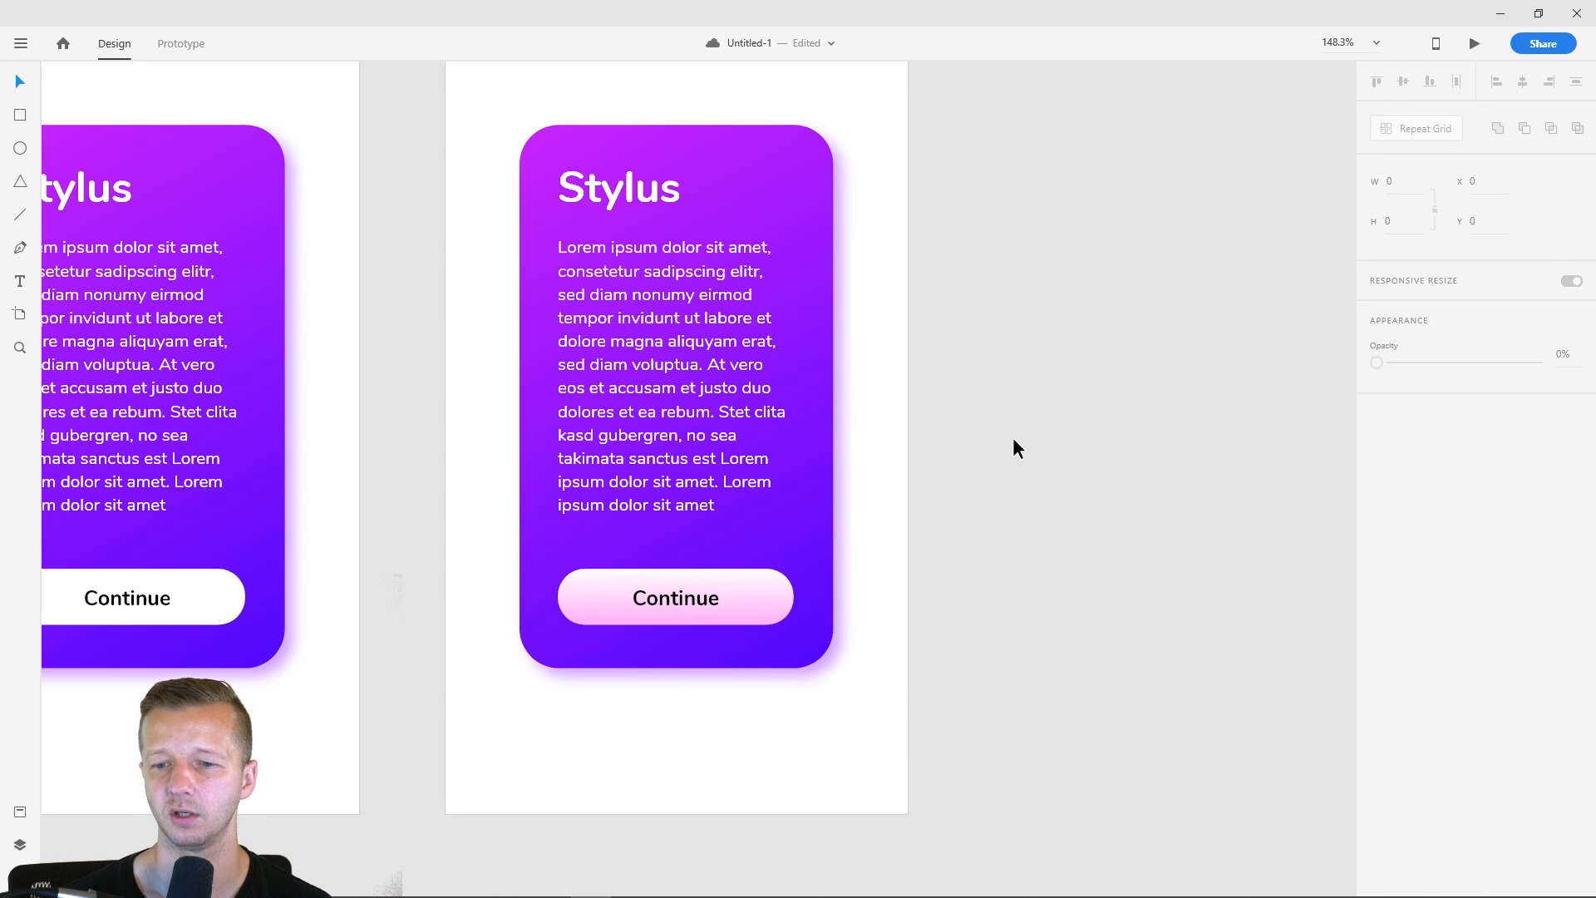
# - Reorient the sixth artboard's Continue button gradient horizontally, running from pink at its left end to white at its right end
pyautogui.click(748, 622)
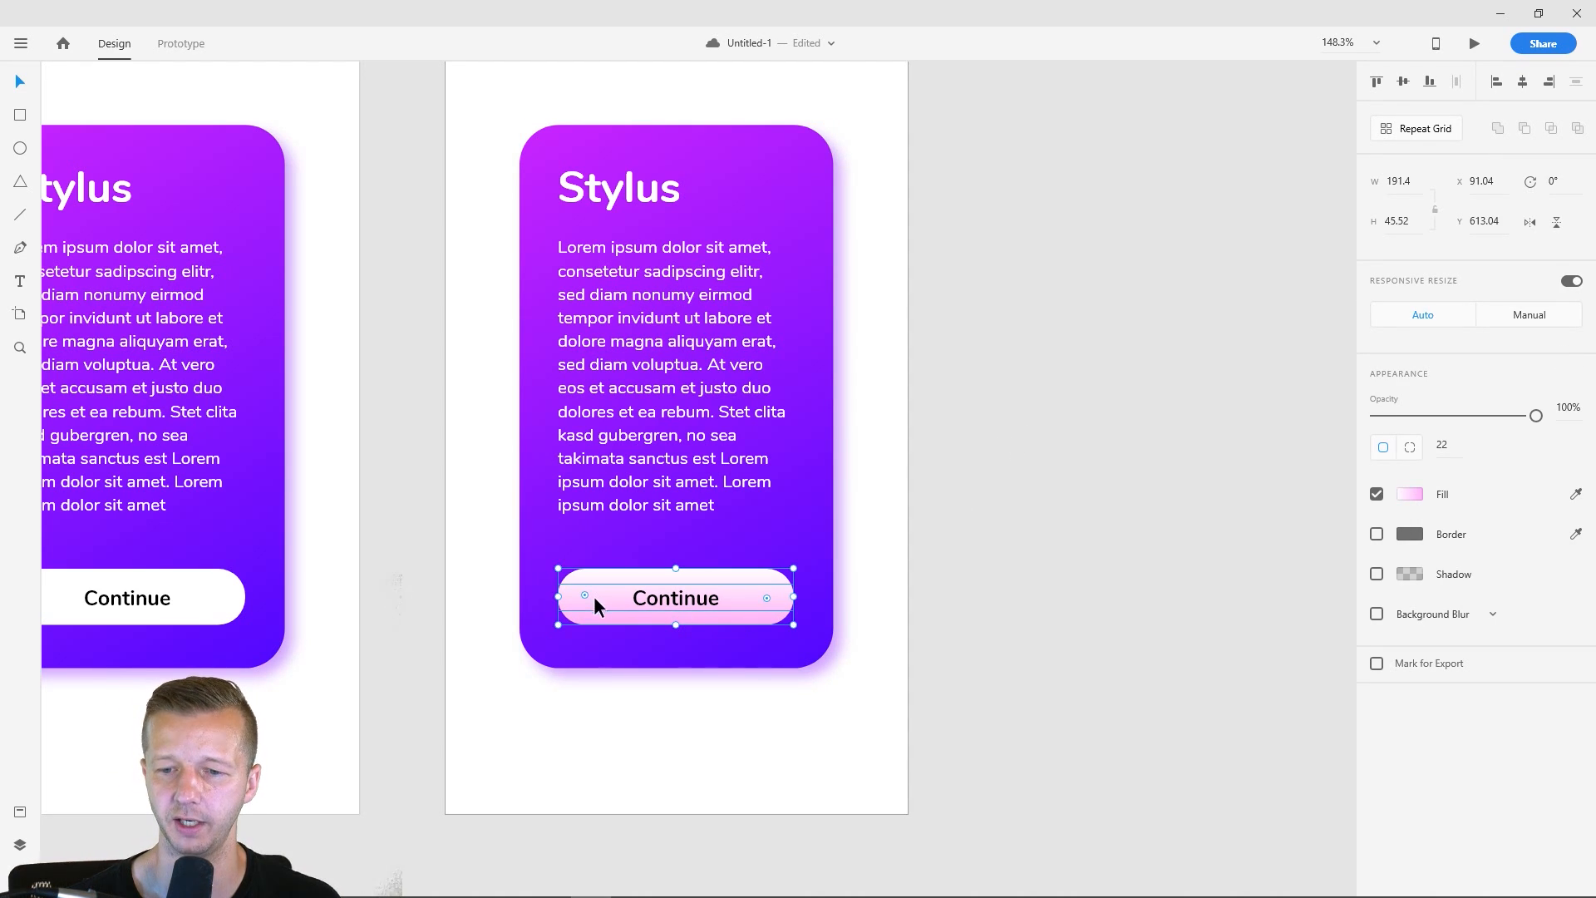
pyautogui.click(1409, 494)
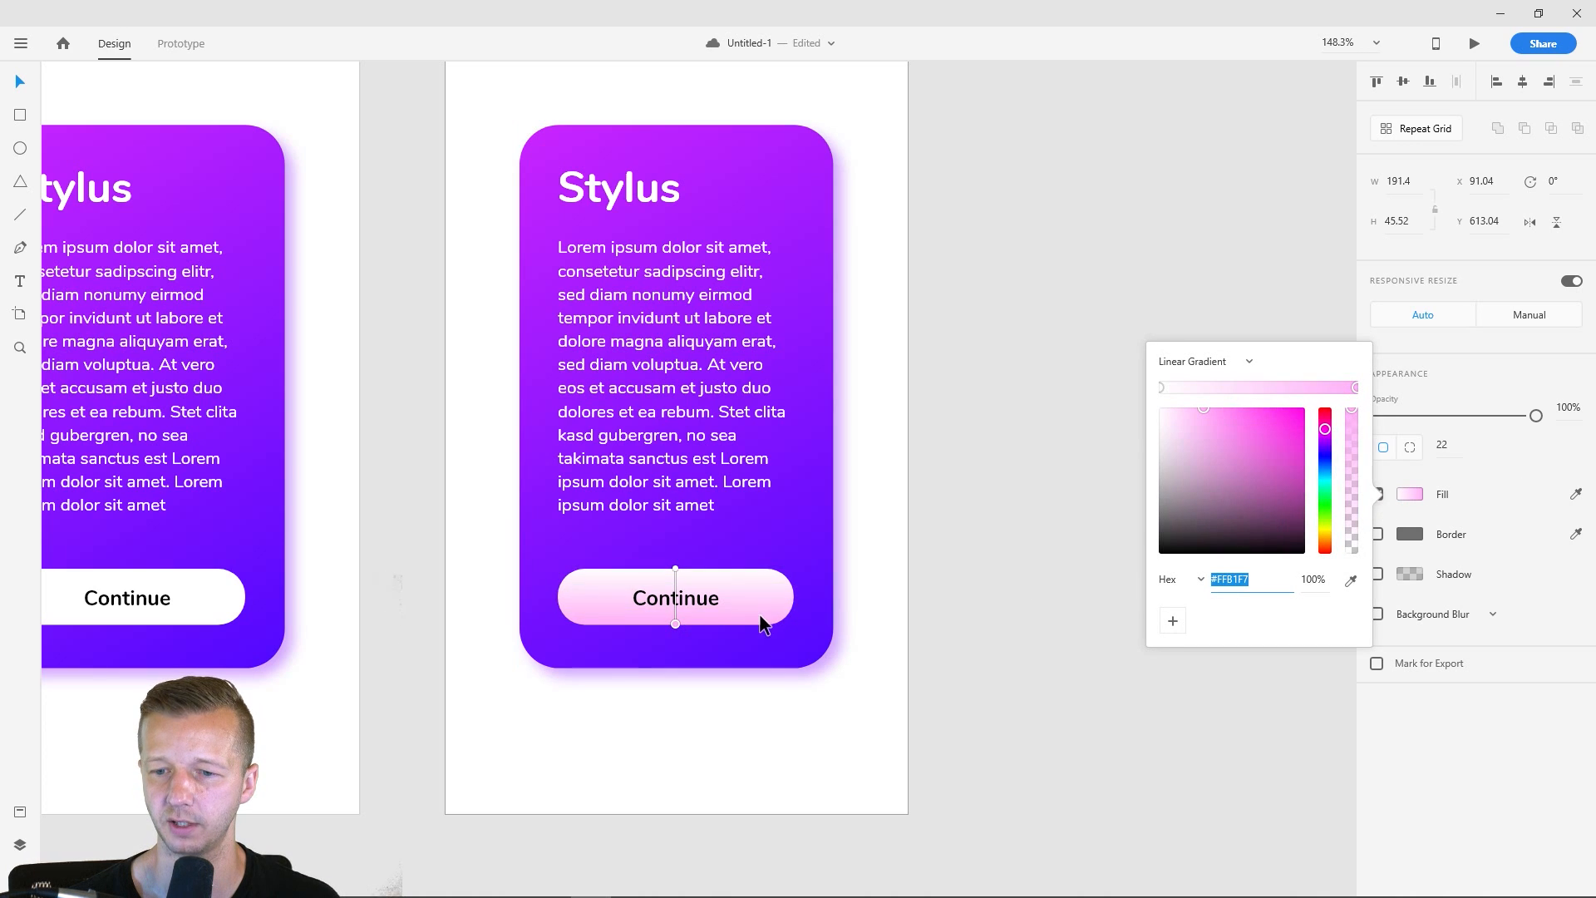
pyautogui.moveTo(676, 623); pyautogui.dragTo(572, 596)
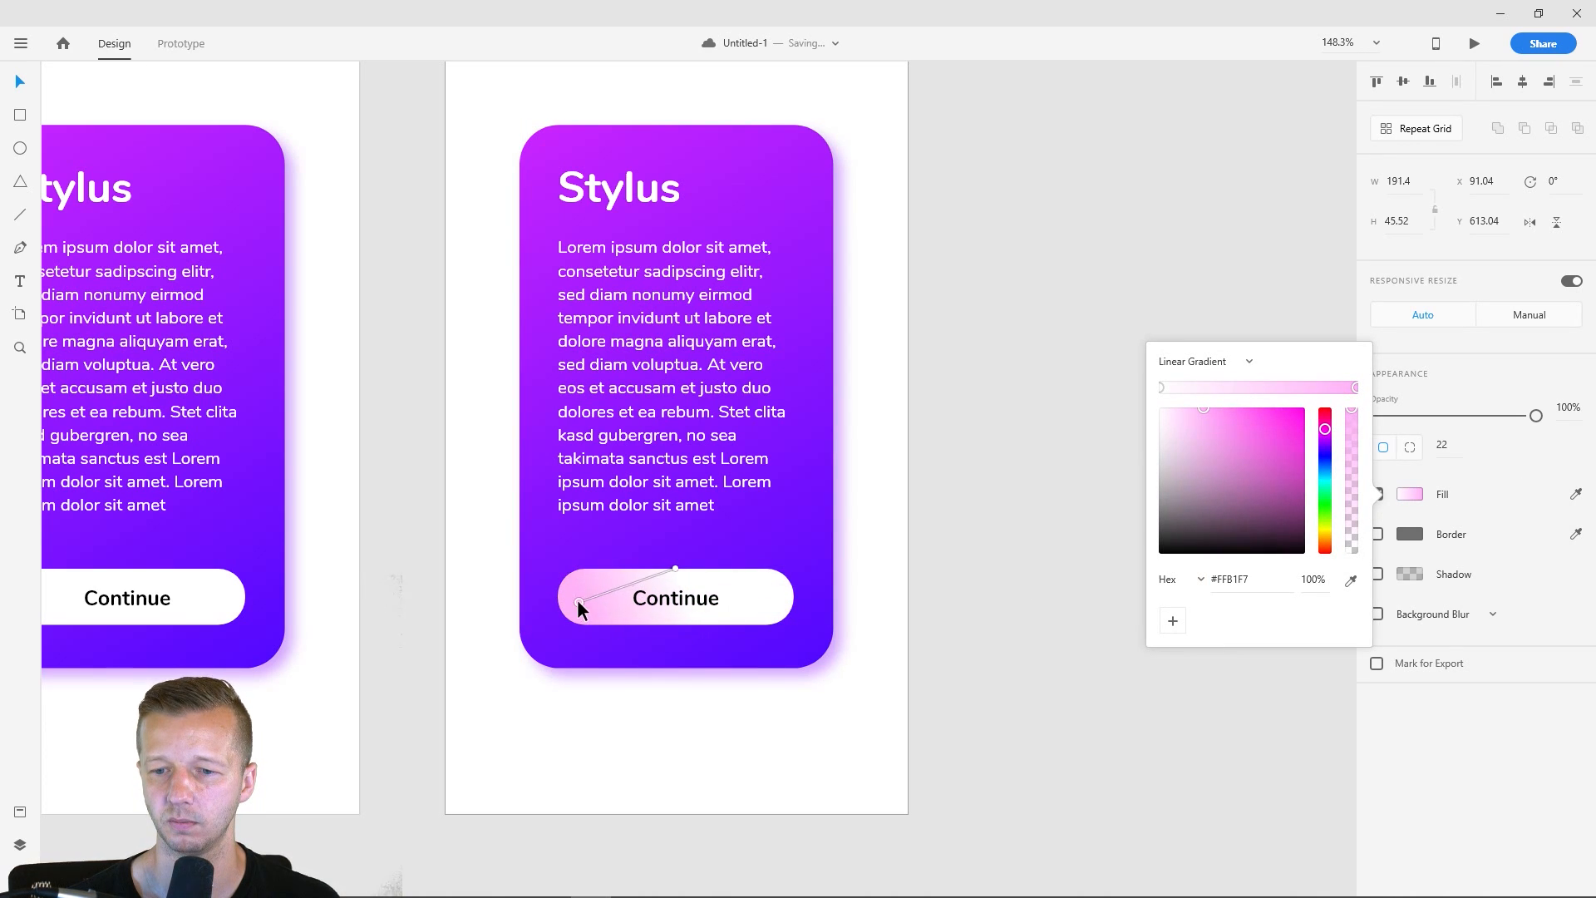
pyautogui.moveTo(675, 569); pyautogui.dragTo(790, 596)
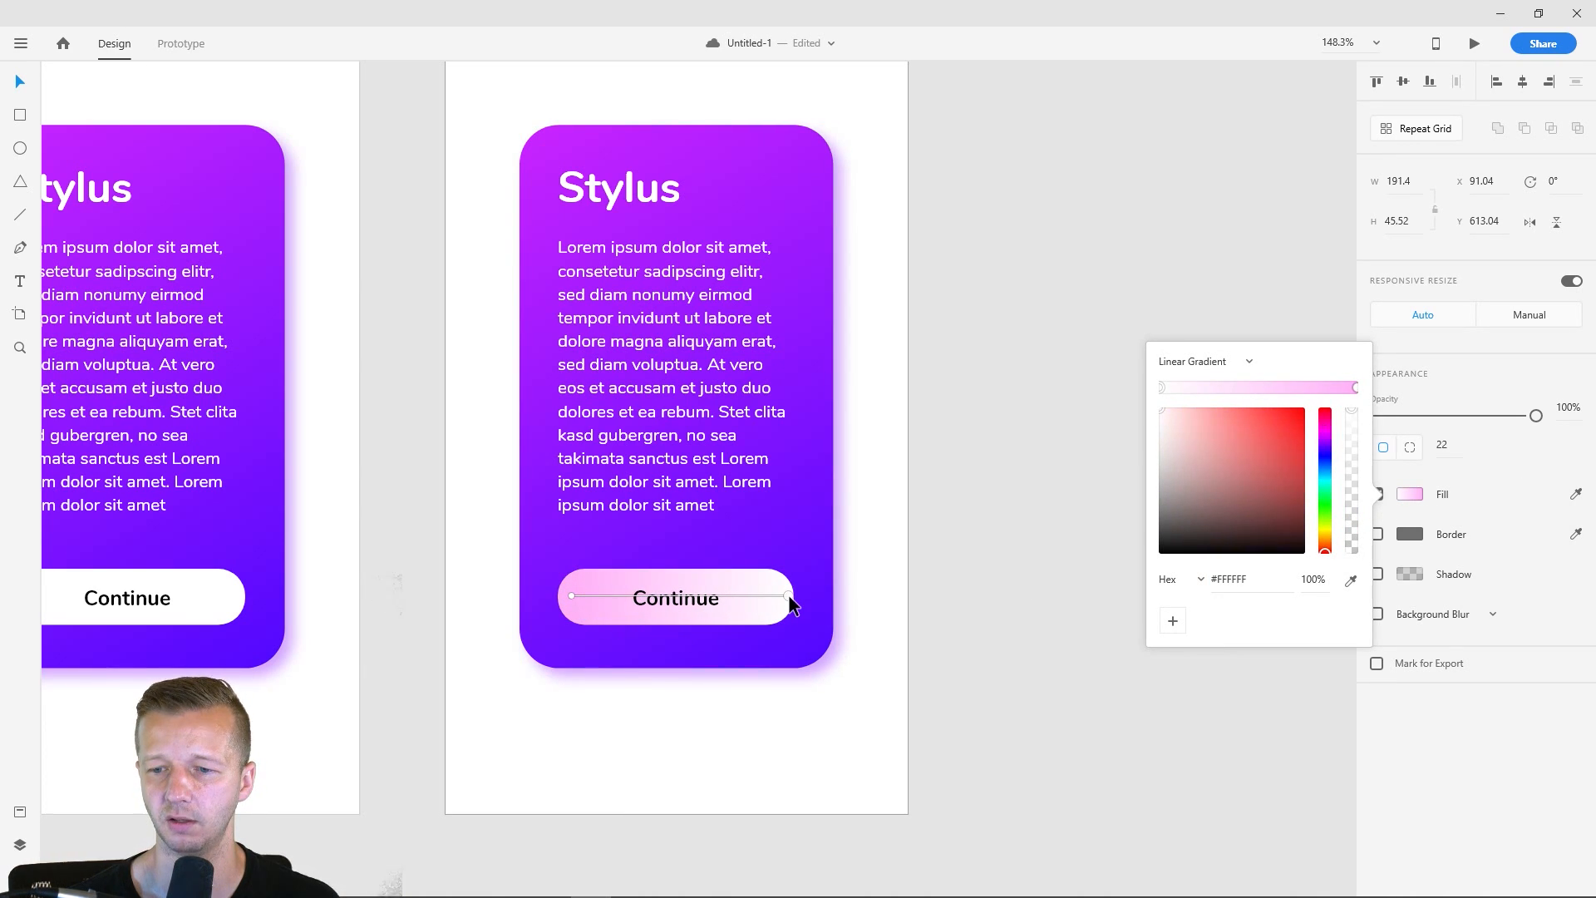
pyautogui.click(1103, 614)
# - Duplicate the sixth iPhone X/XS artboard and widen the seventh artboard to 1420
pyautogui.scroll(-3, 1007, 400)
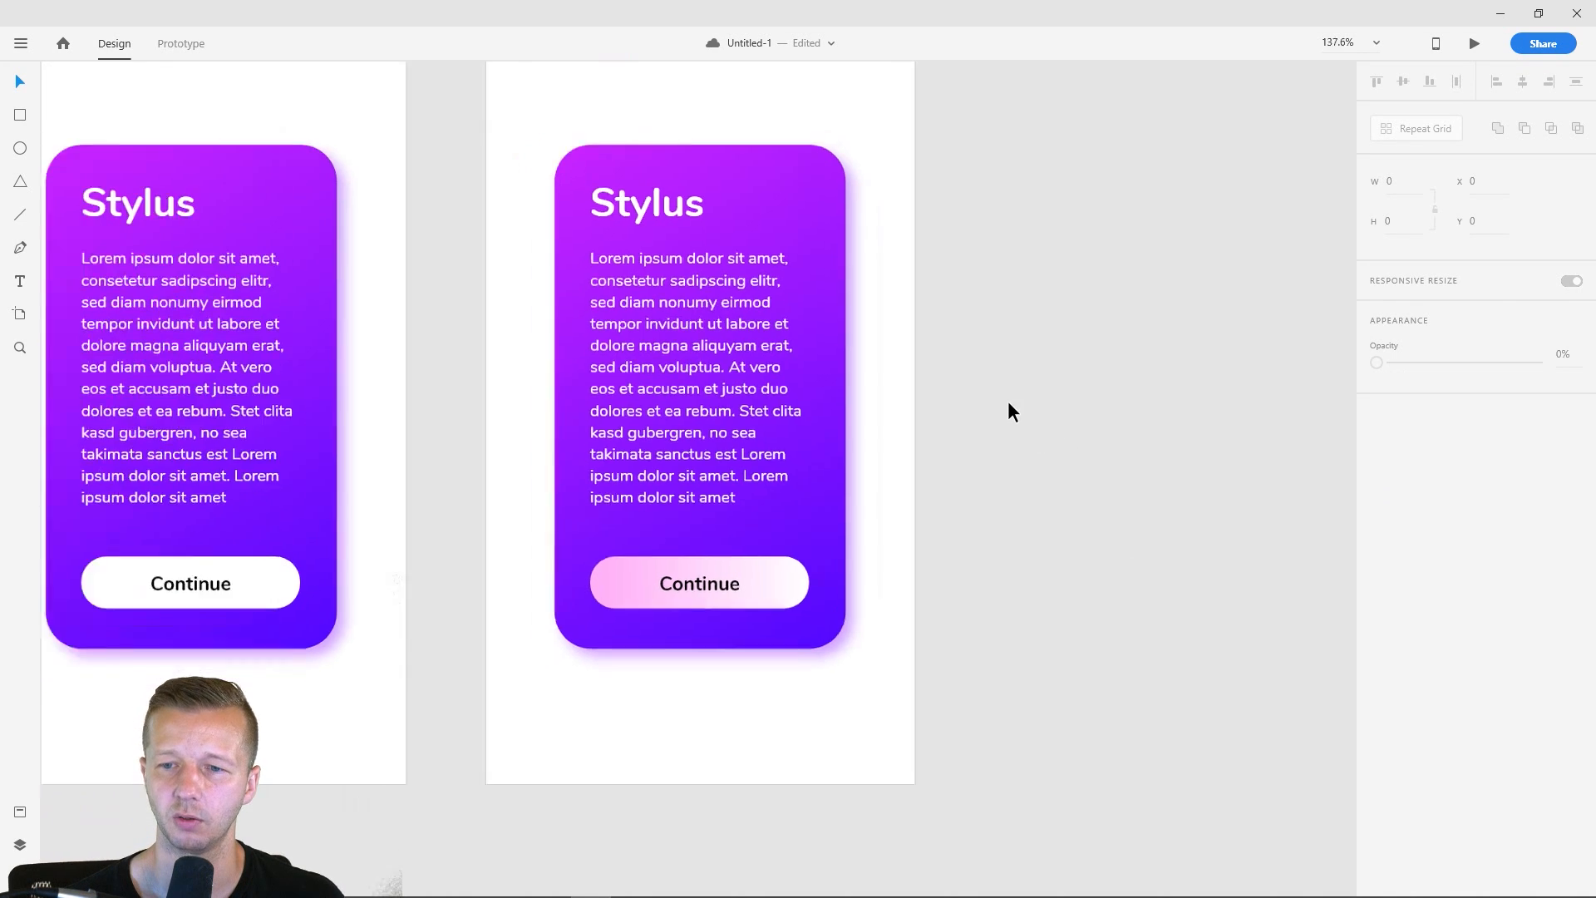
pyautogui.scroll(2, 1064, 386)
pyautogui.scroll(-4, 1072, 370)
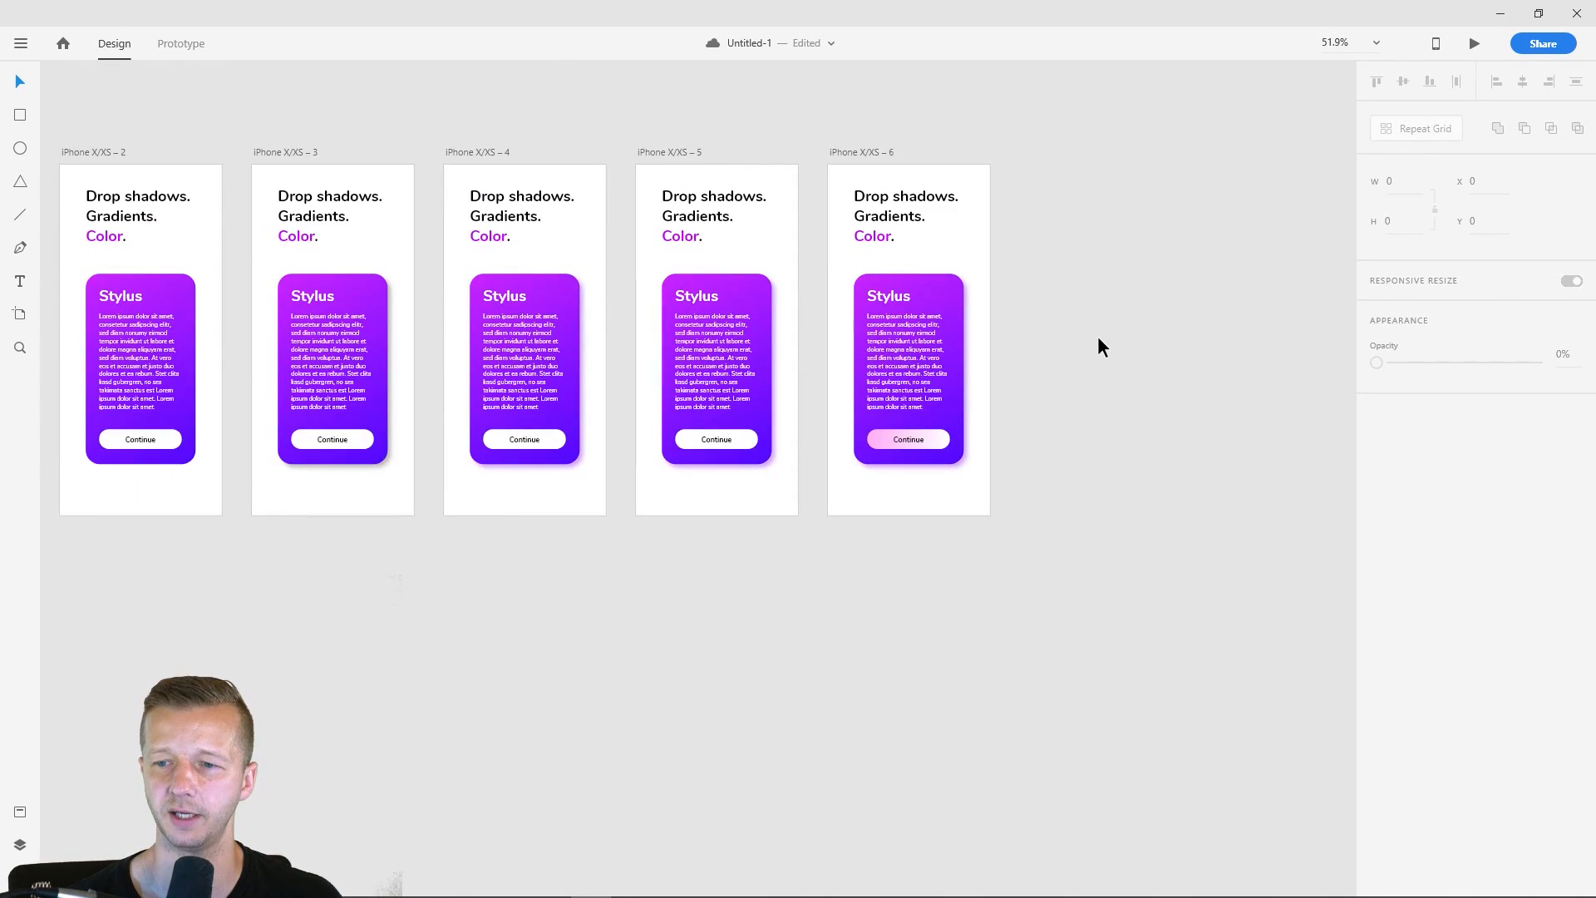
pyautogui.scroll(3, 1094, 342)
pyautogui.scroll(-1, 1068, 296)
pyautogui.hscroll(5, 1059, 279)
pyautogui.scroll(2, 1059, 280)
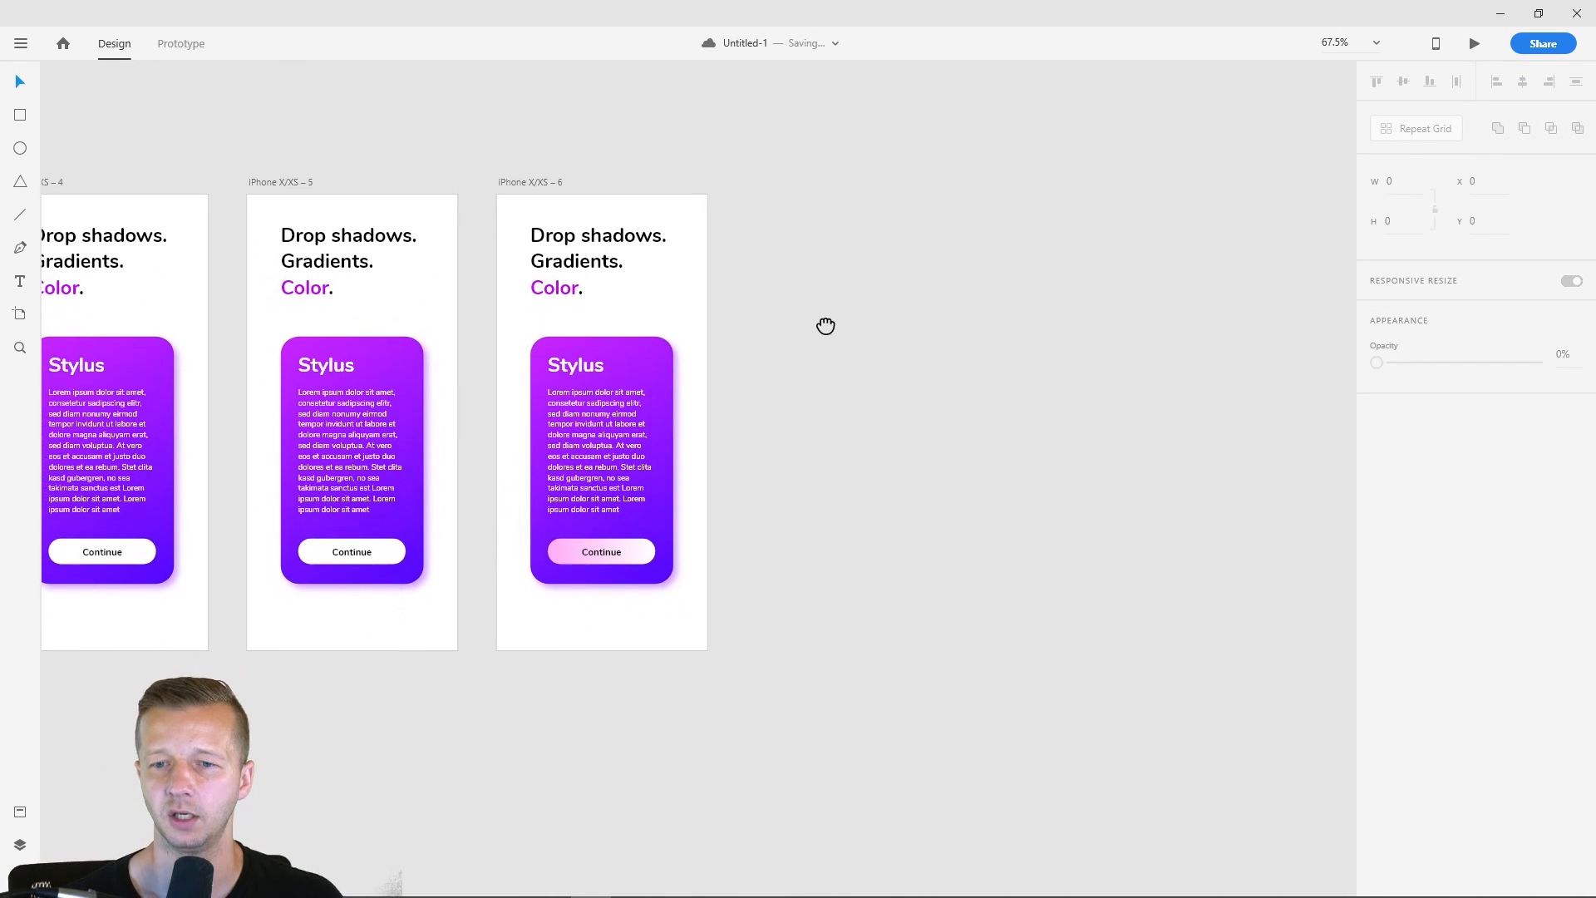
pyautogui.click(525, 168)
pyautogui.hotkey('ctrl', 'd')
pyautogui.moveTo(1008, 385); pyautogui.dragTo(1166, 449)
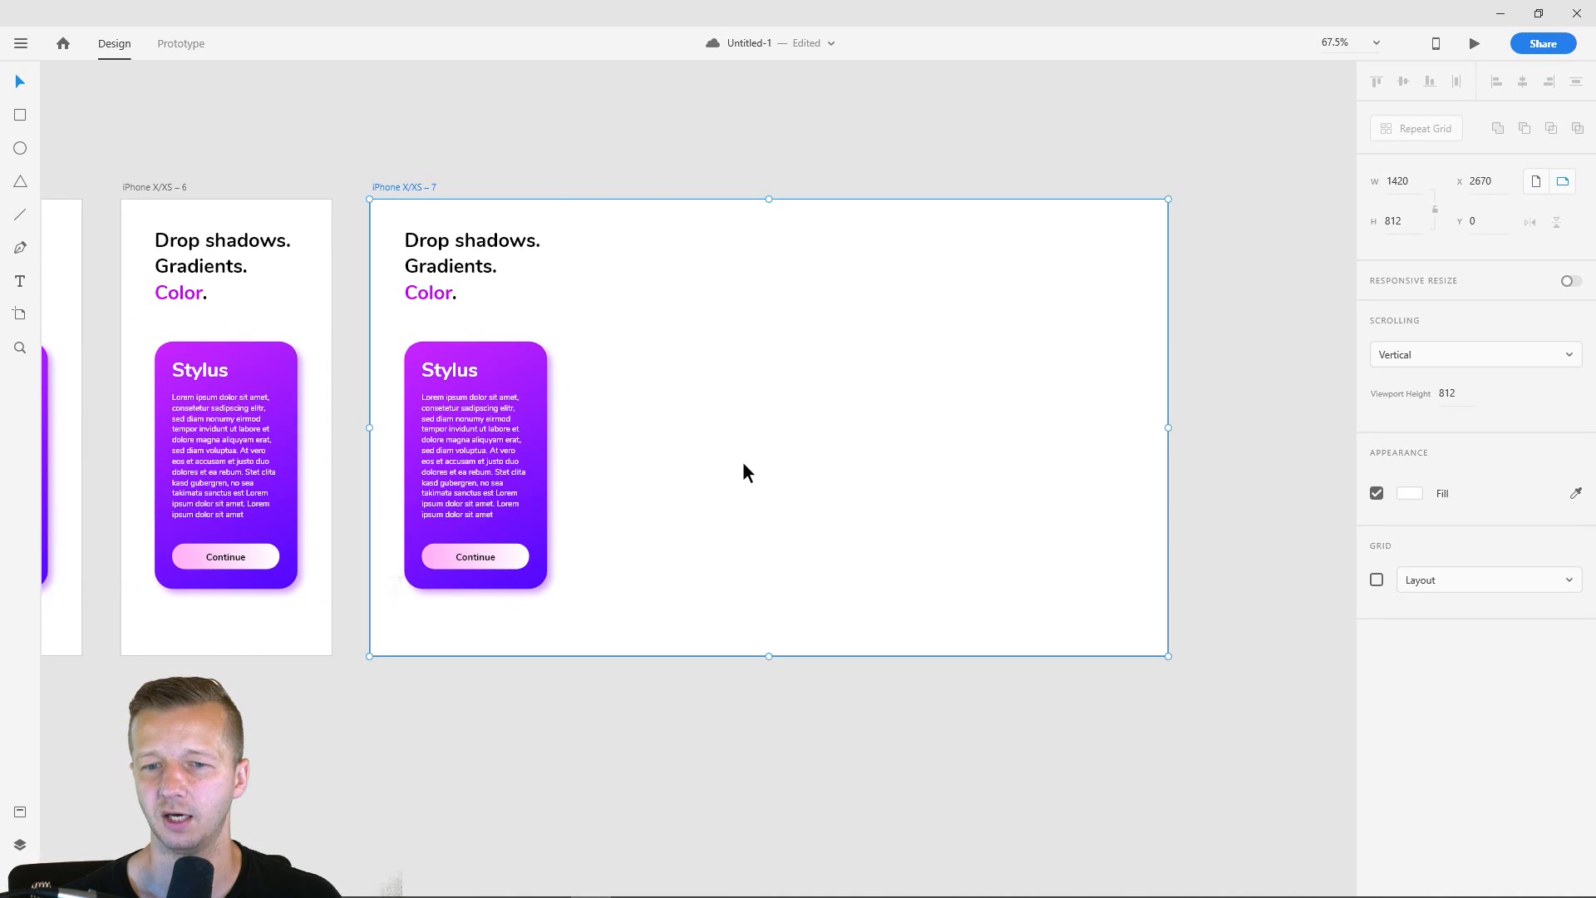
# - Repeat the card on the seventh artboard into a row of four with Repeat Grid, and ungroup the grid
pyautogui.click(670, 507)
pyautogui.moveTo(589, 602); pyautogui.dragTo(406, 343)
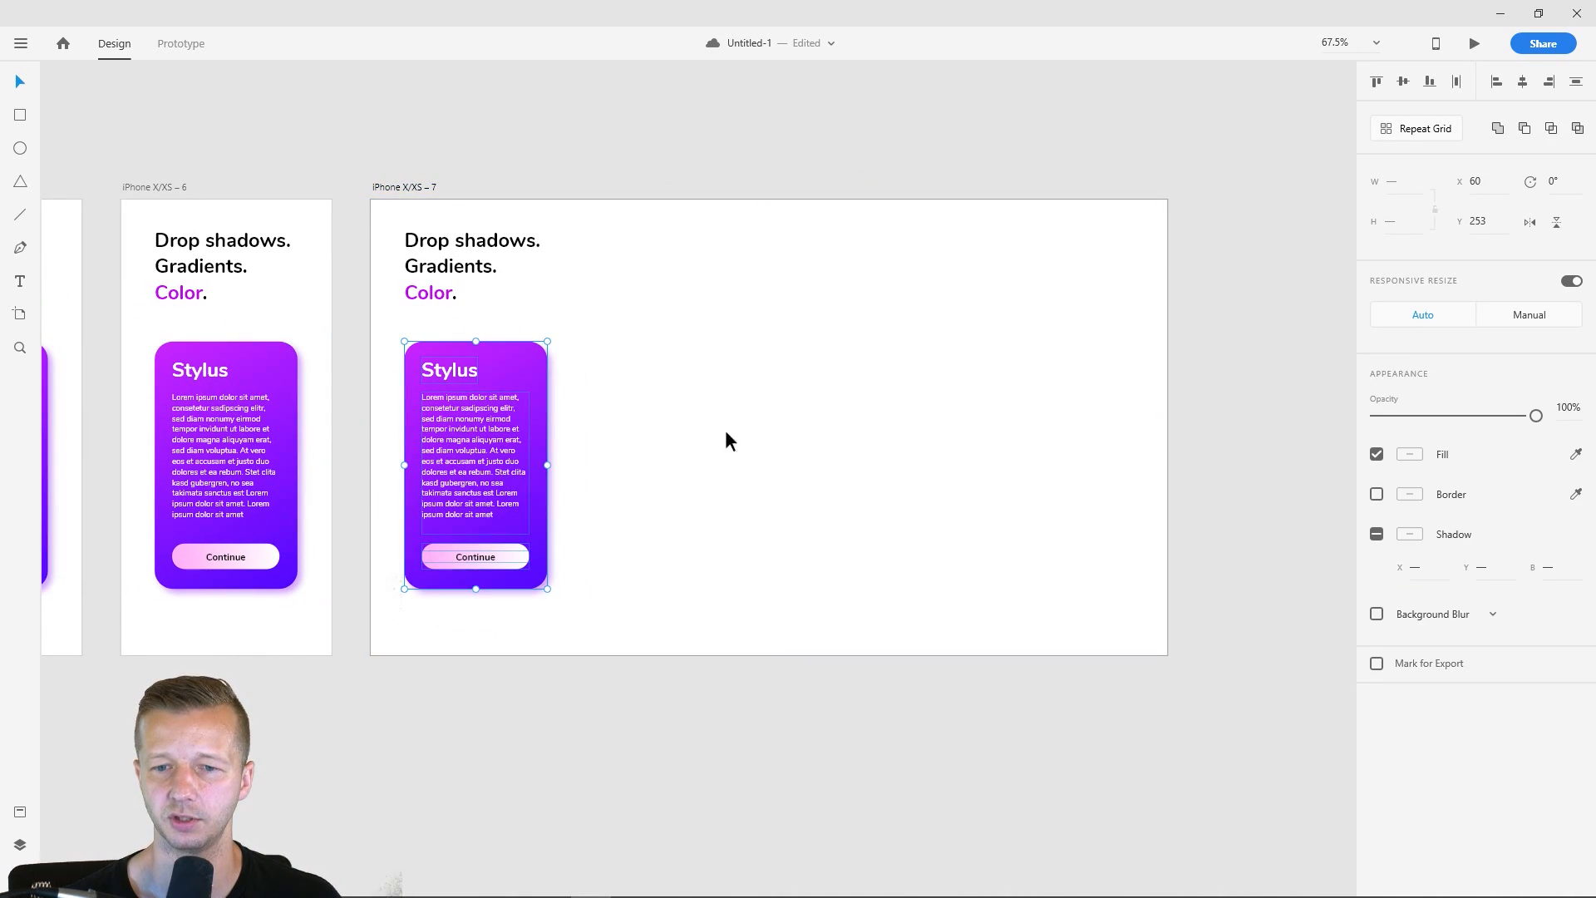
pyautogui.click(1410, 130)
pyautogui.moveTo(561, 471); pyautogui.dragTo(1083, 497)
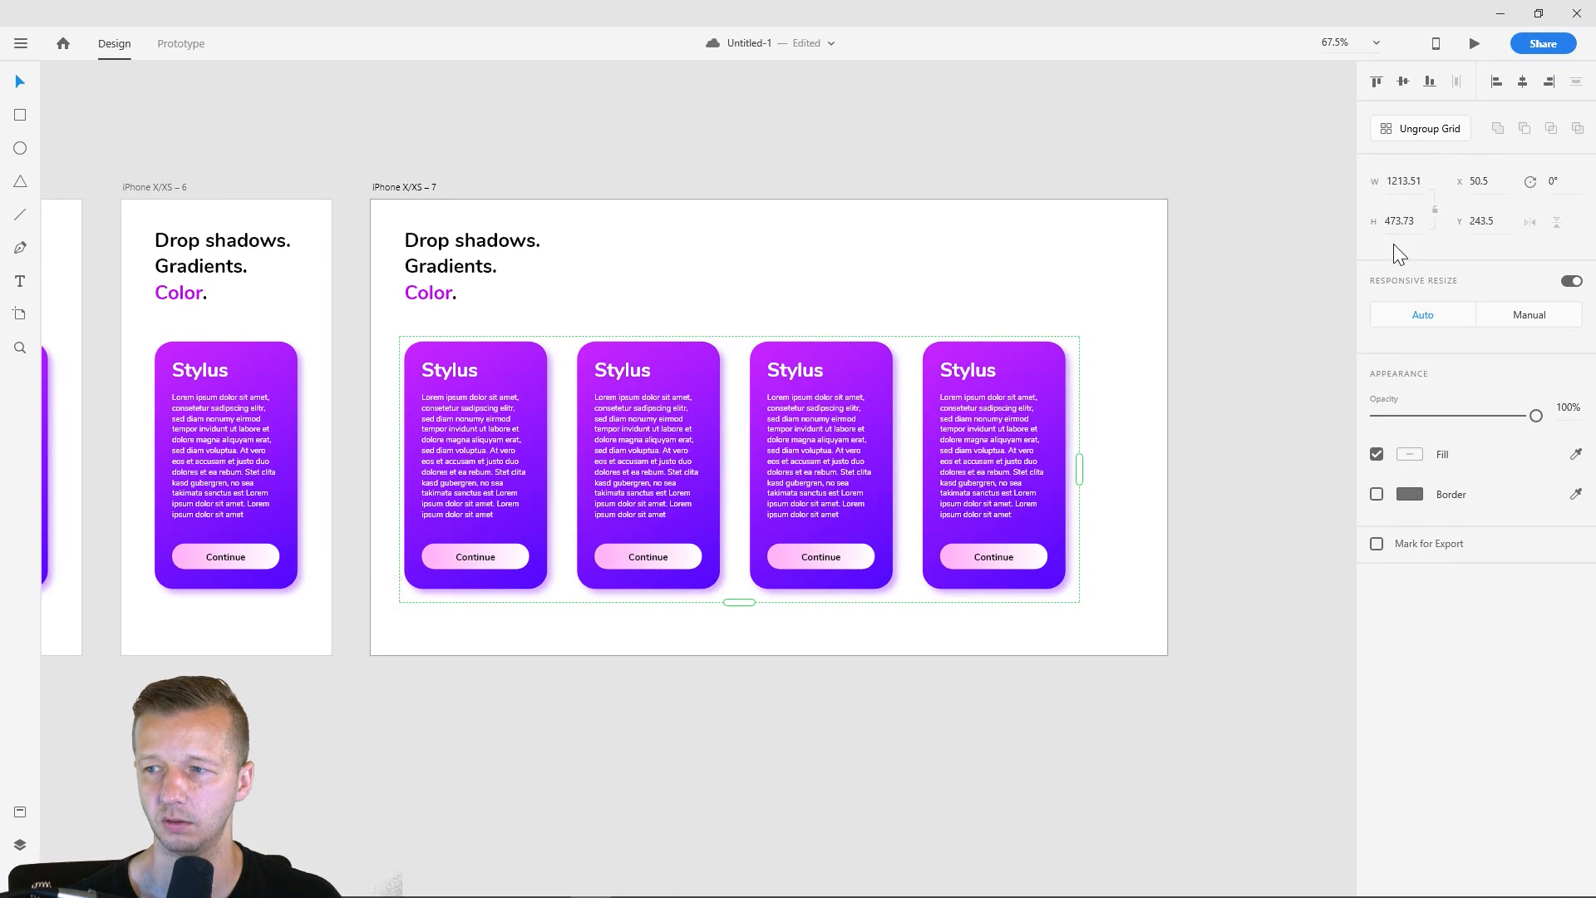
pyautogui.click(1423, 129)
pyautogui.click(823, 276)
# - Change the upper-left color of the second card's background gradient to blue, #24A7FF
pyautogui.click(696, 371)
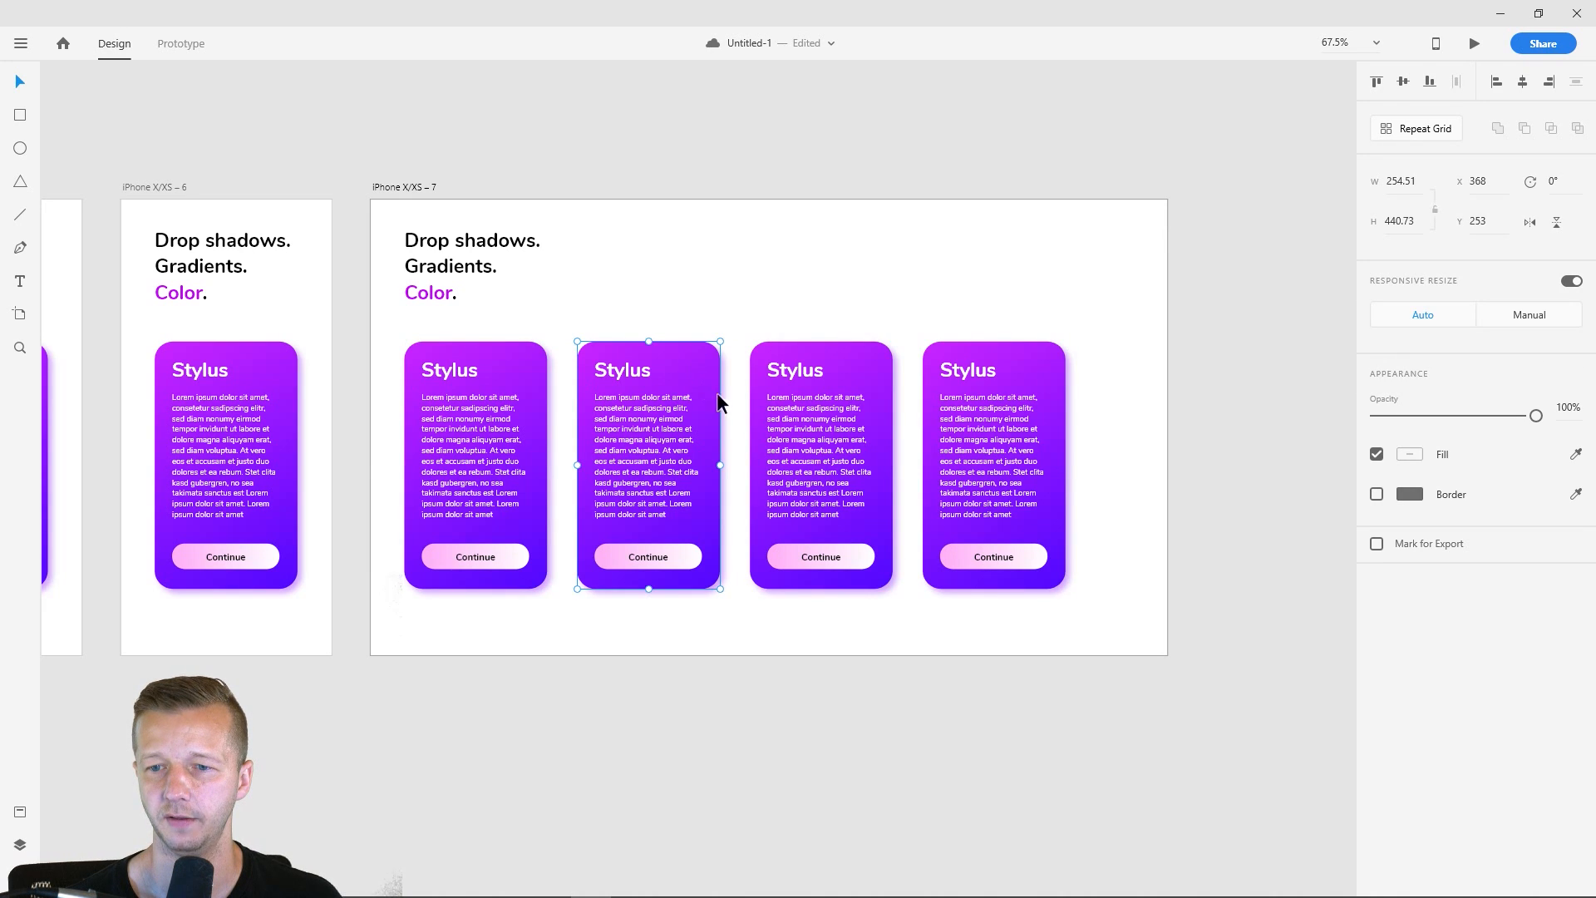
pyautogui.scroll(3, 726, 403)
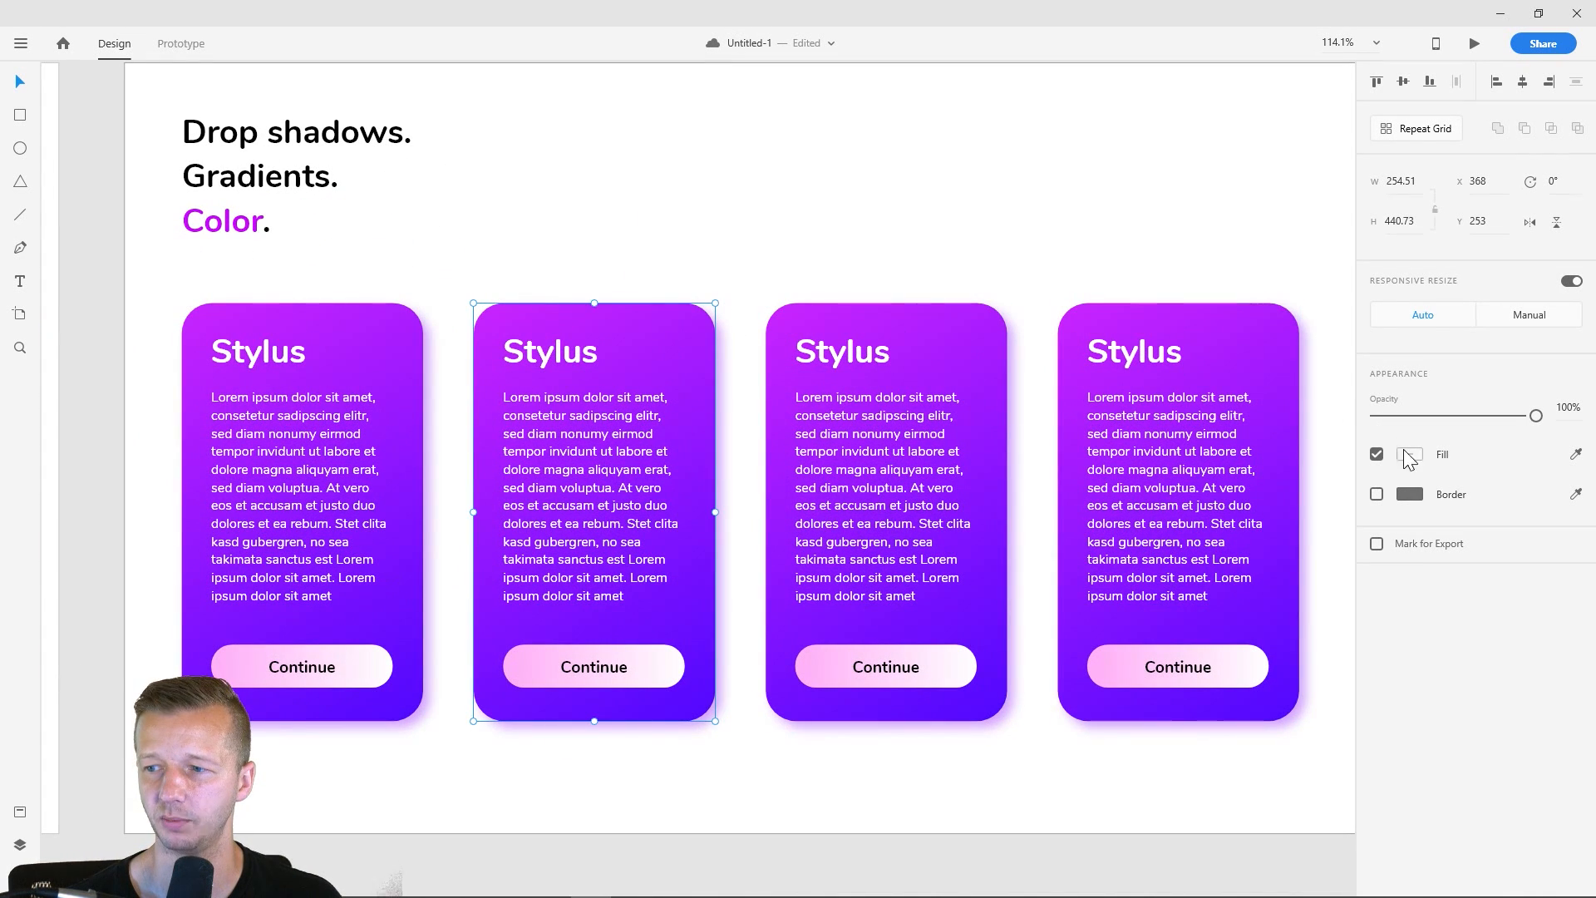
pyautogui.click(620, 299)
pyautogui.click(671, 334)
pyautogui.doubleClick(670, 334)
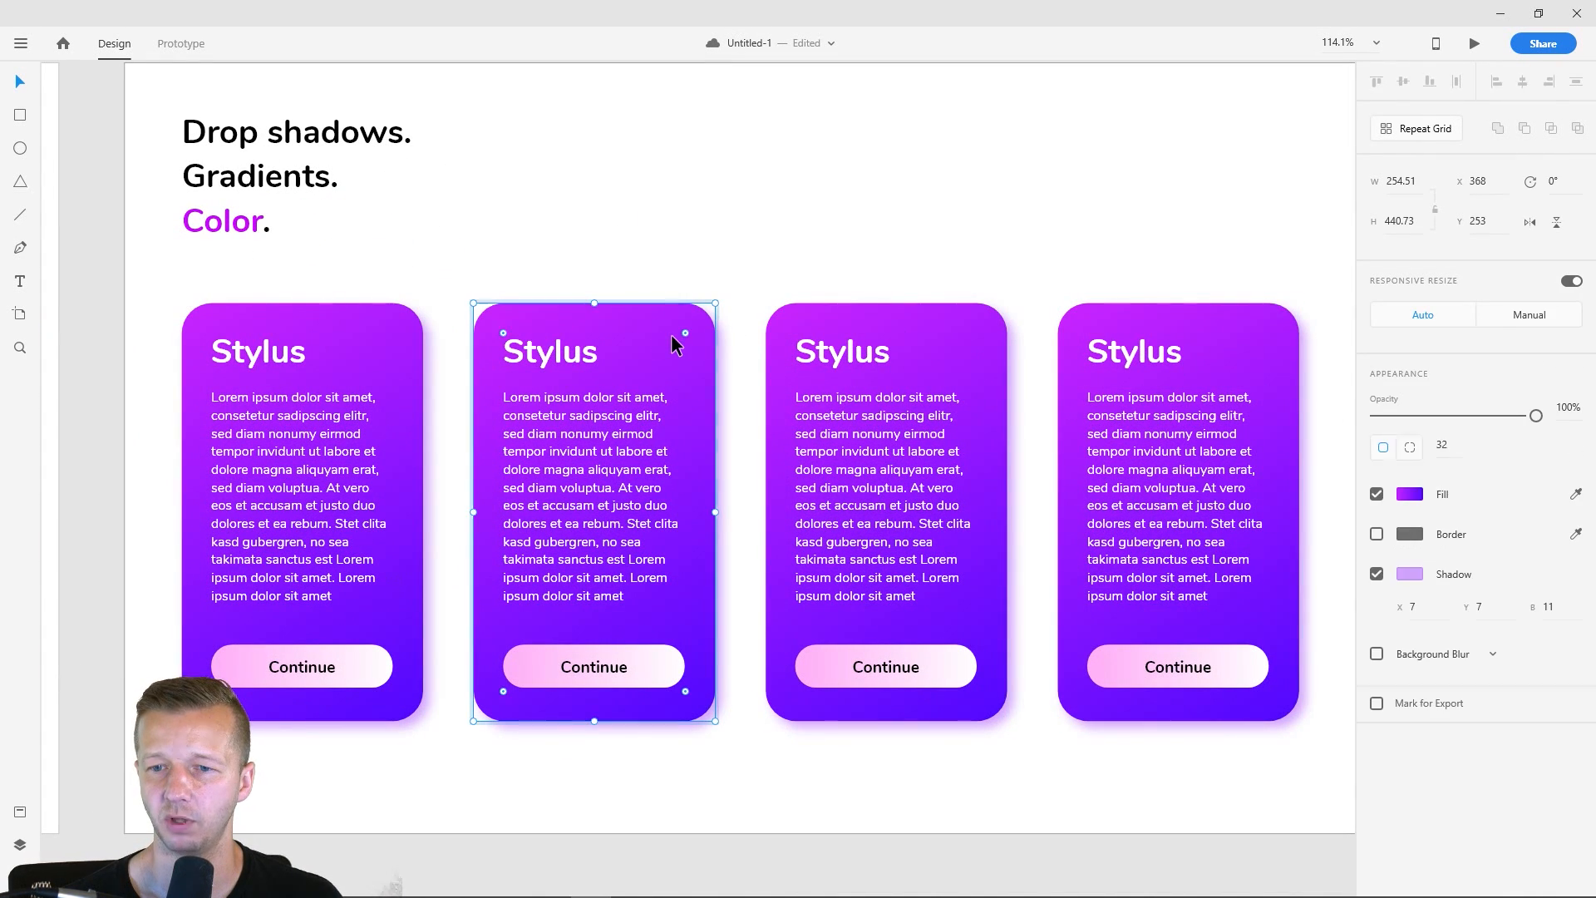
pyautogui.click(1413, 497)
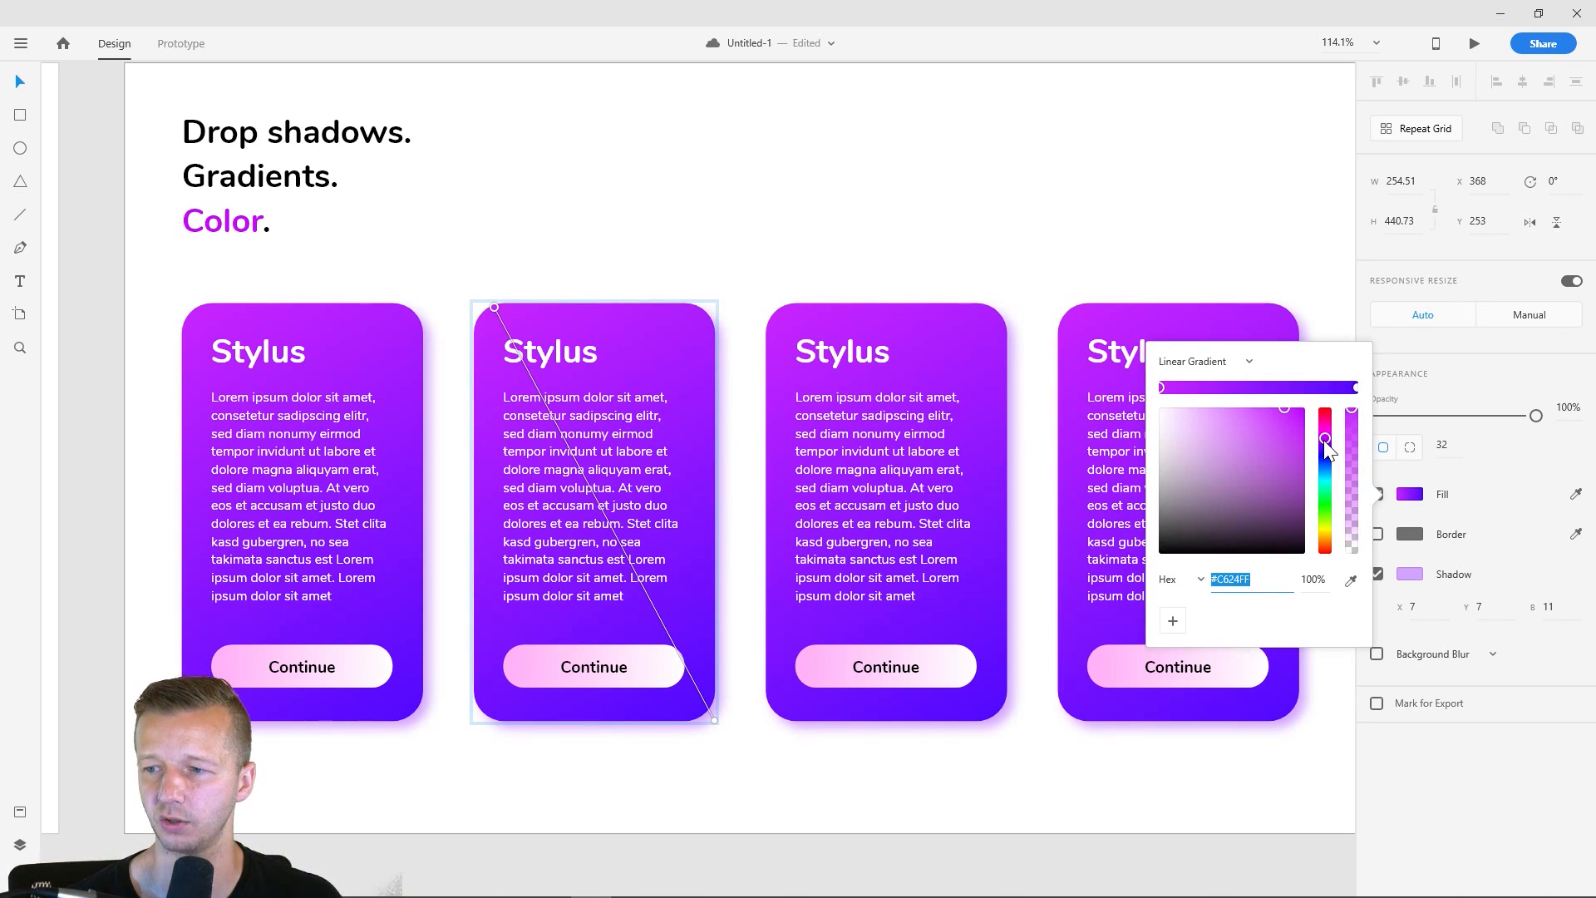
pyautogui.moveTo(1326, 442)
pyautogui.mouseDown()
pyautogui.moveTo(1326, 427)
pyautogui.moveTo(1330, 471)
pyautogui.mouseUp()
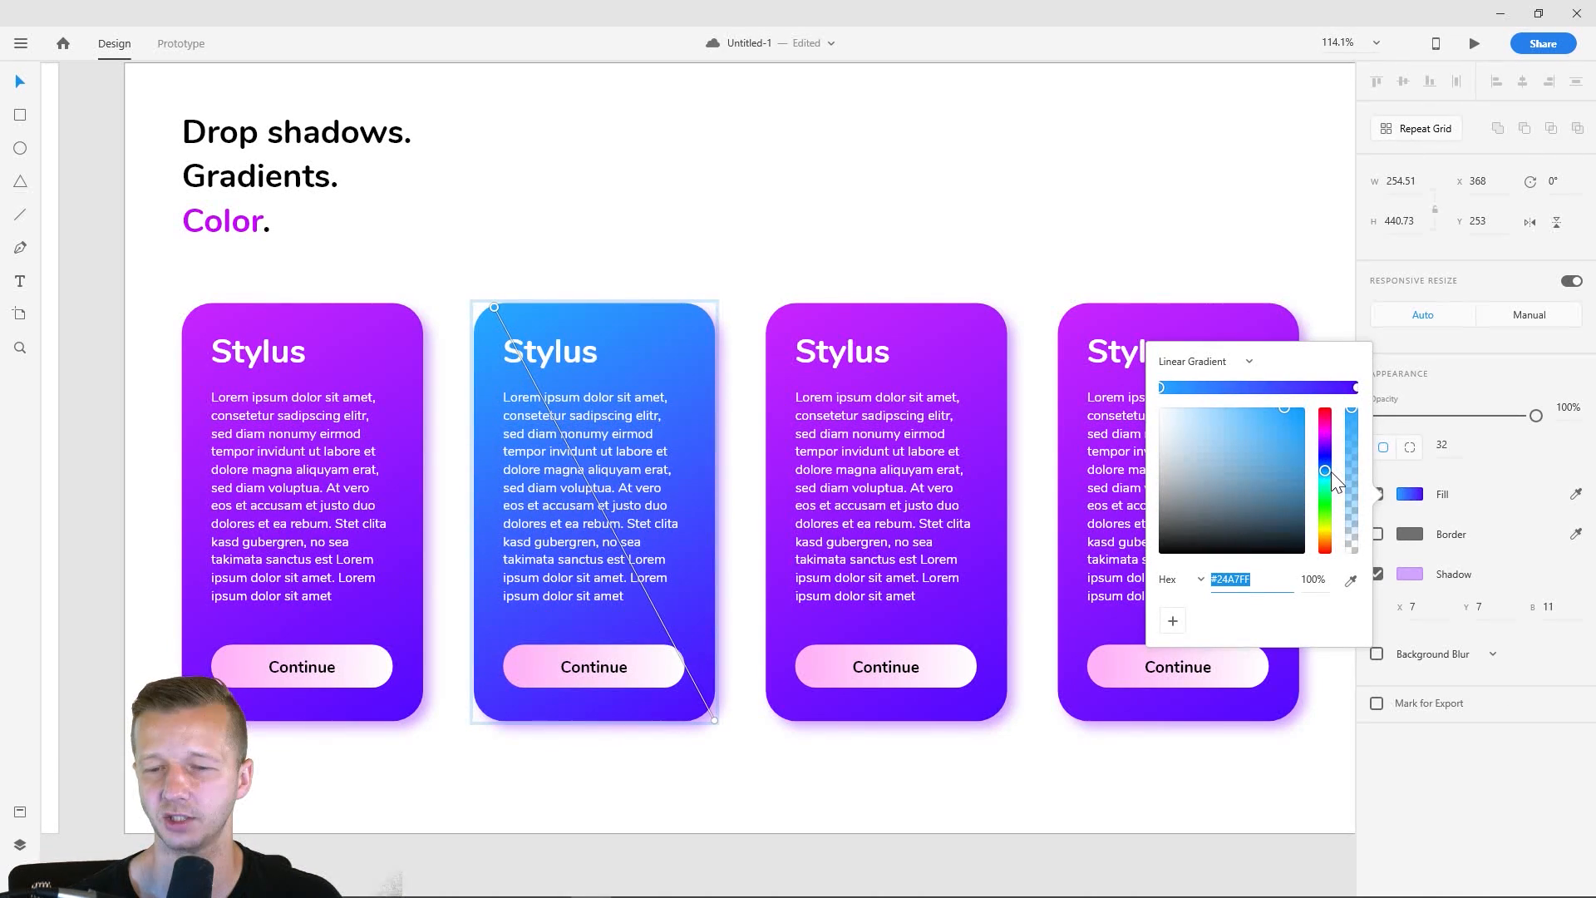
# - Change the lower-right color of the second card's background gradient to green, #19AC62
pyautogui.click(1356, 388)
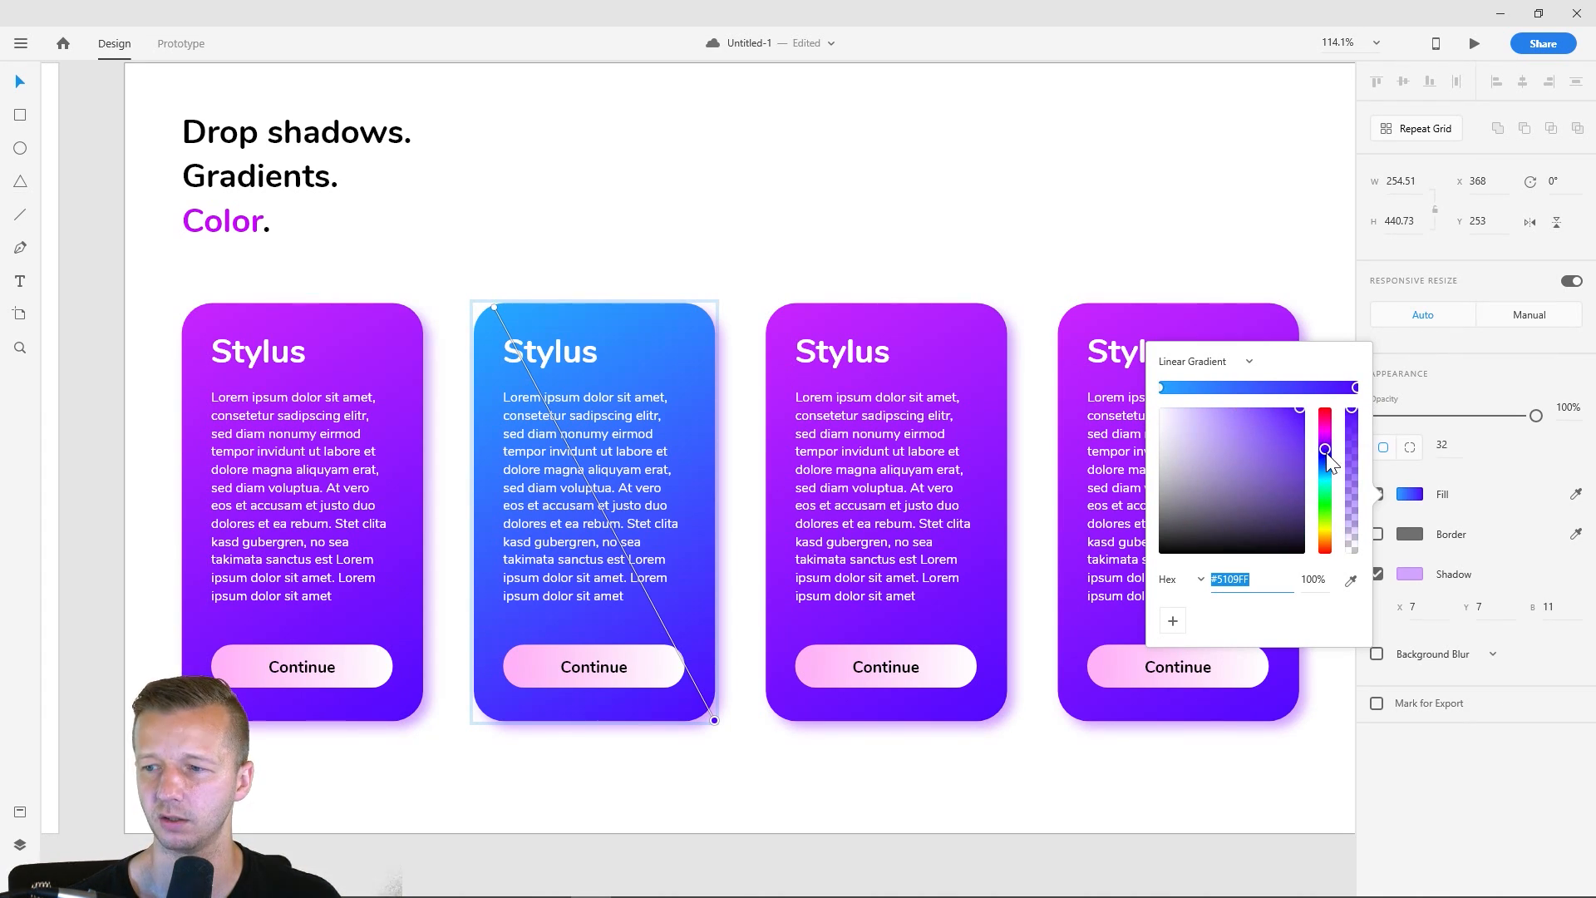
pyautogui.moveTo(1327, 456); pyautogui.dragTo(1322, 487)
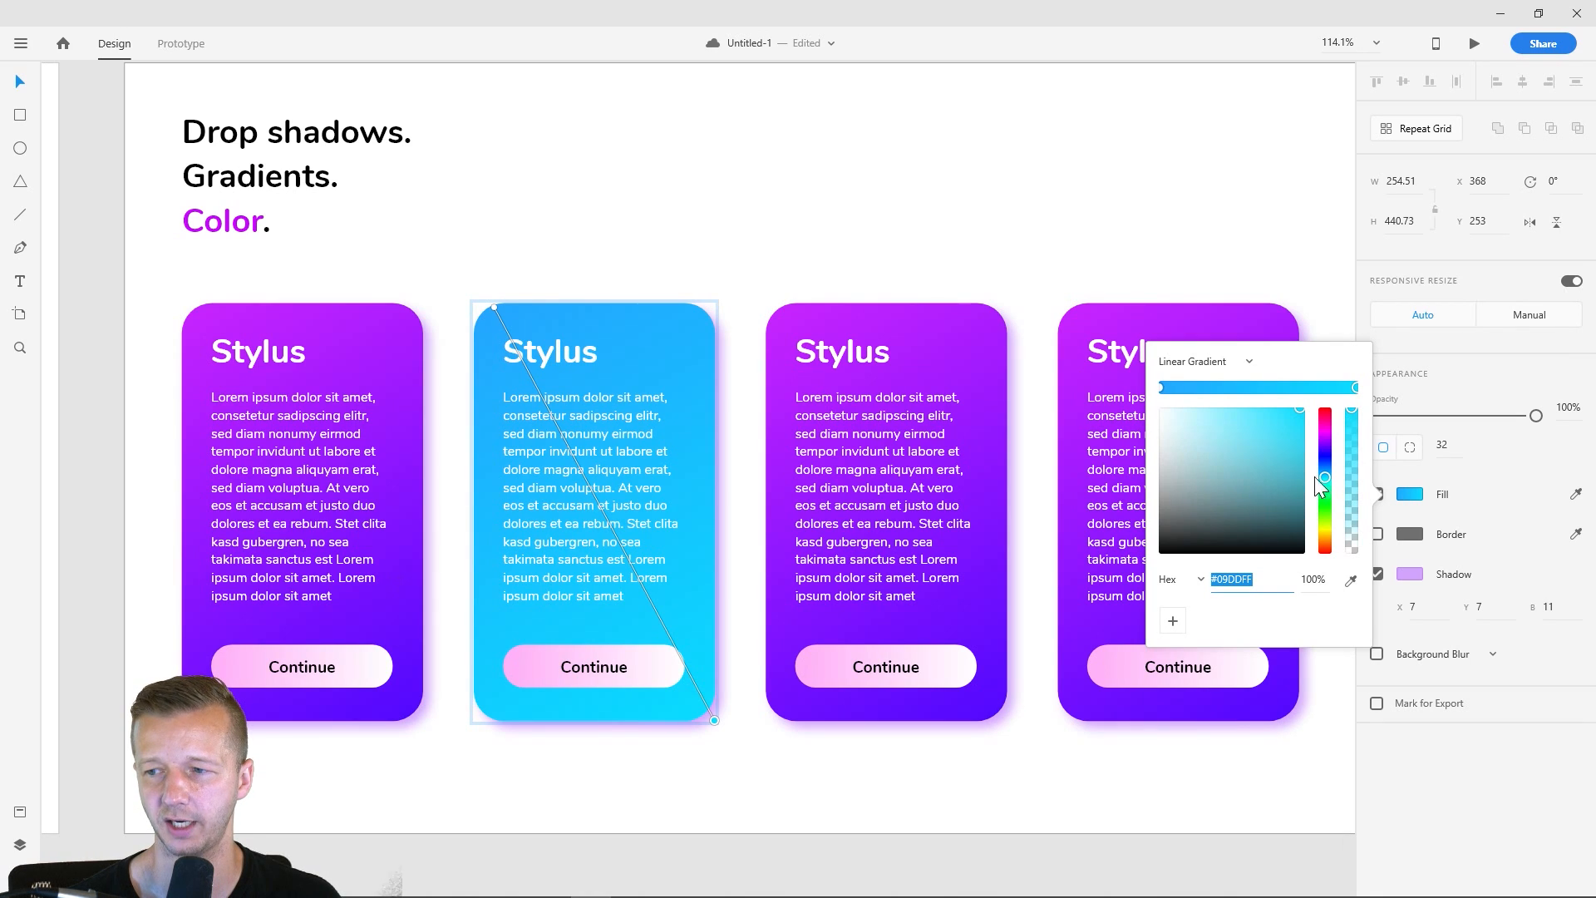
pyautogui.moveTo(1297, 432)
pyautogui.mouseDown()
pyautogui.moveTo(1323, 490)
pyautogui.moveTo(1284, 455)
pyautogui.mouseUp()
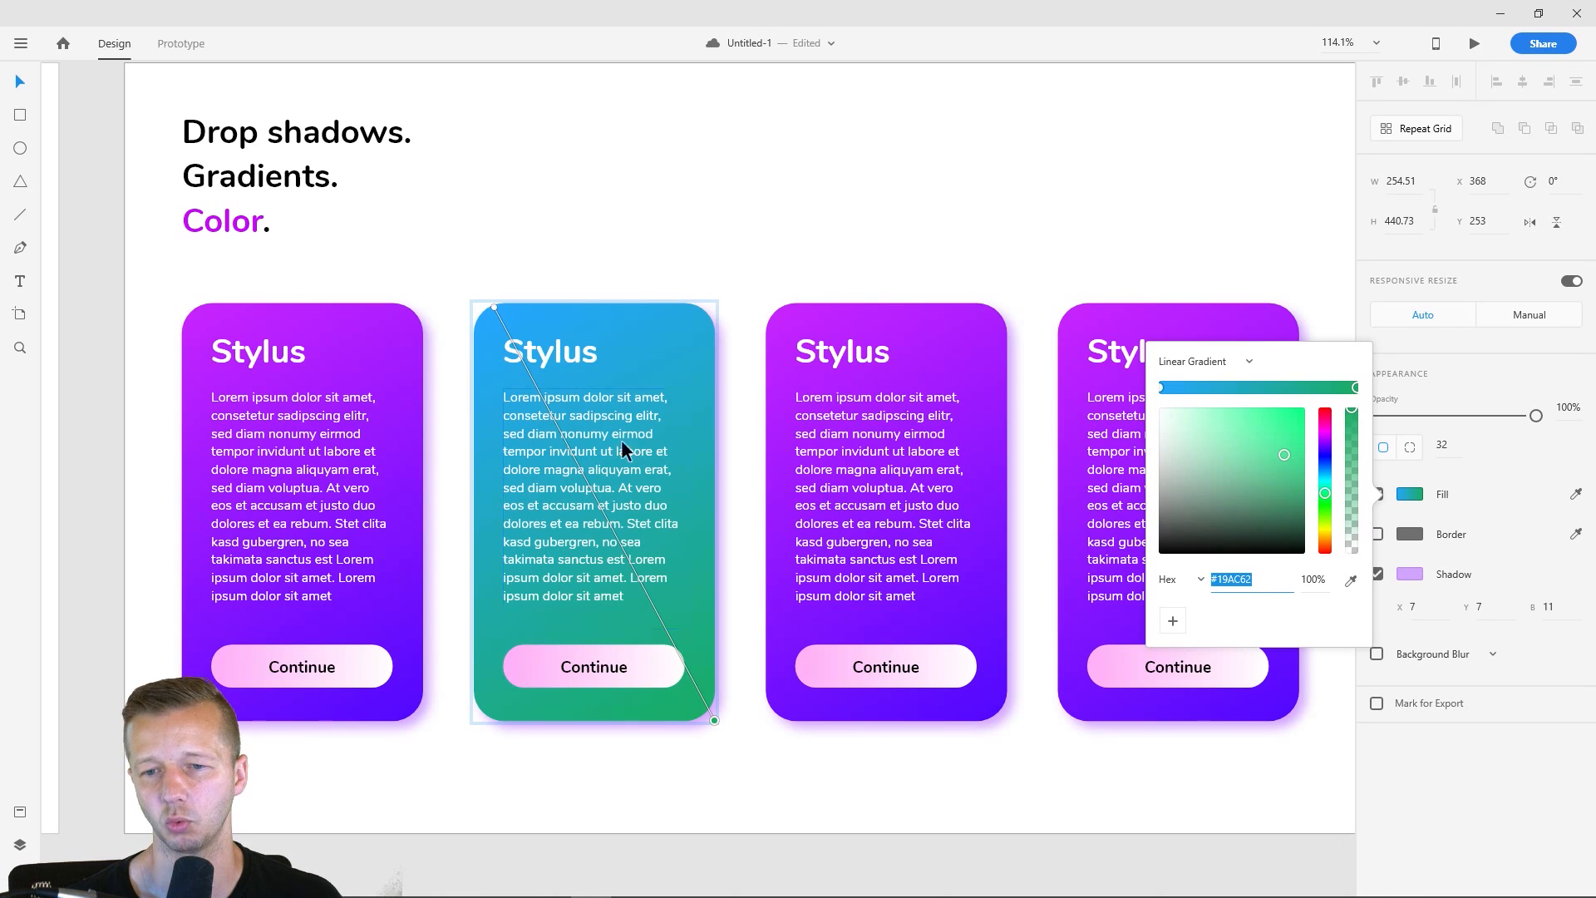
pyautogui.click(567, 790)
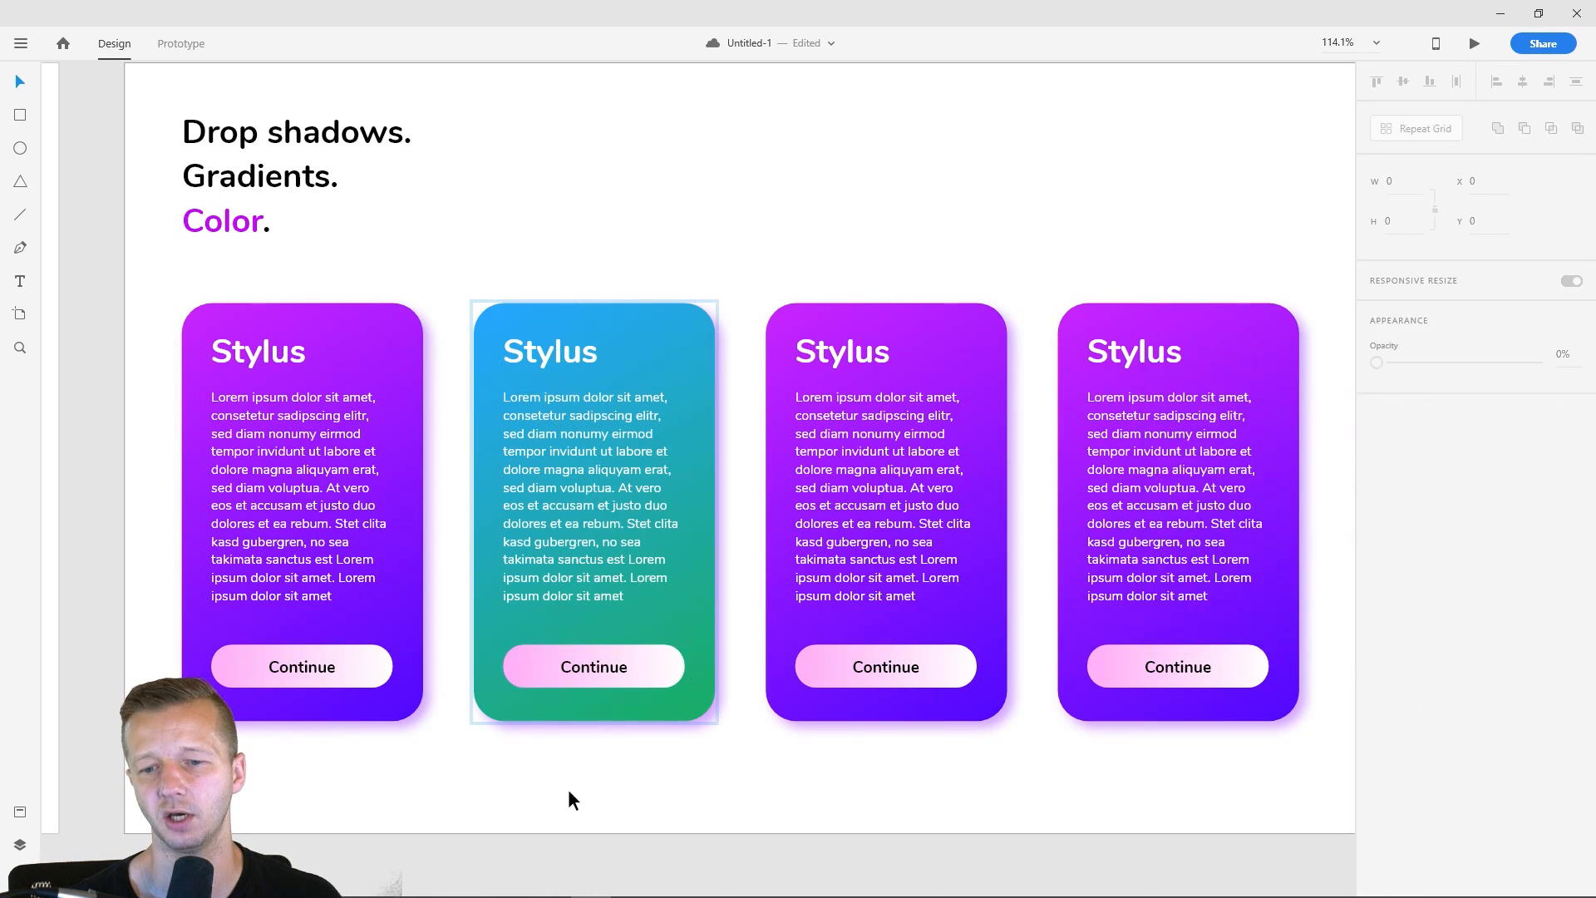
# - Change the pink end of the second card's Continue button gradient to mint green, #B1FFDB
pyautogui.click(532, 647)
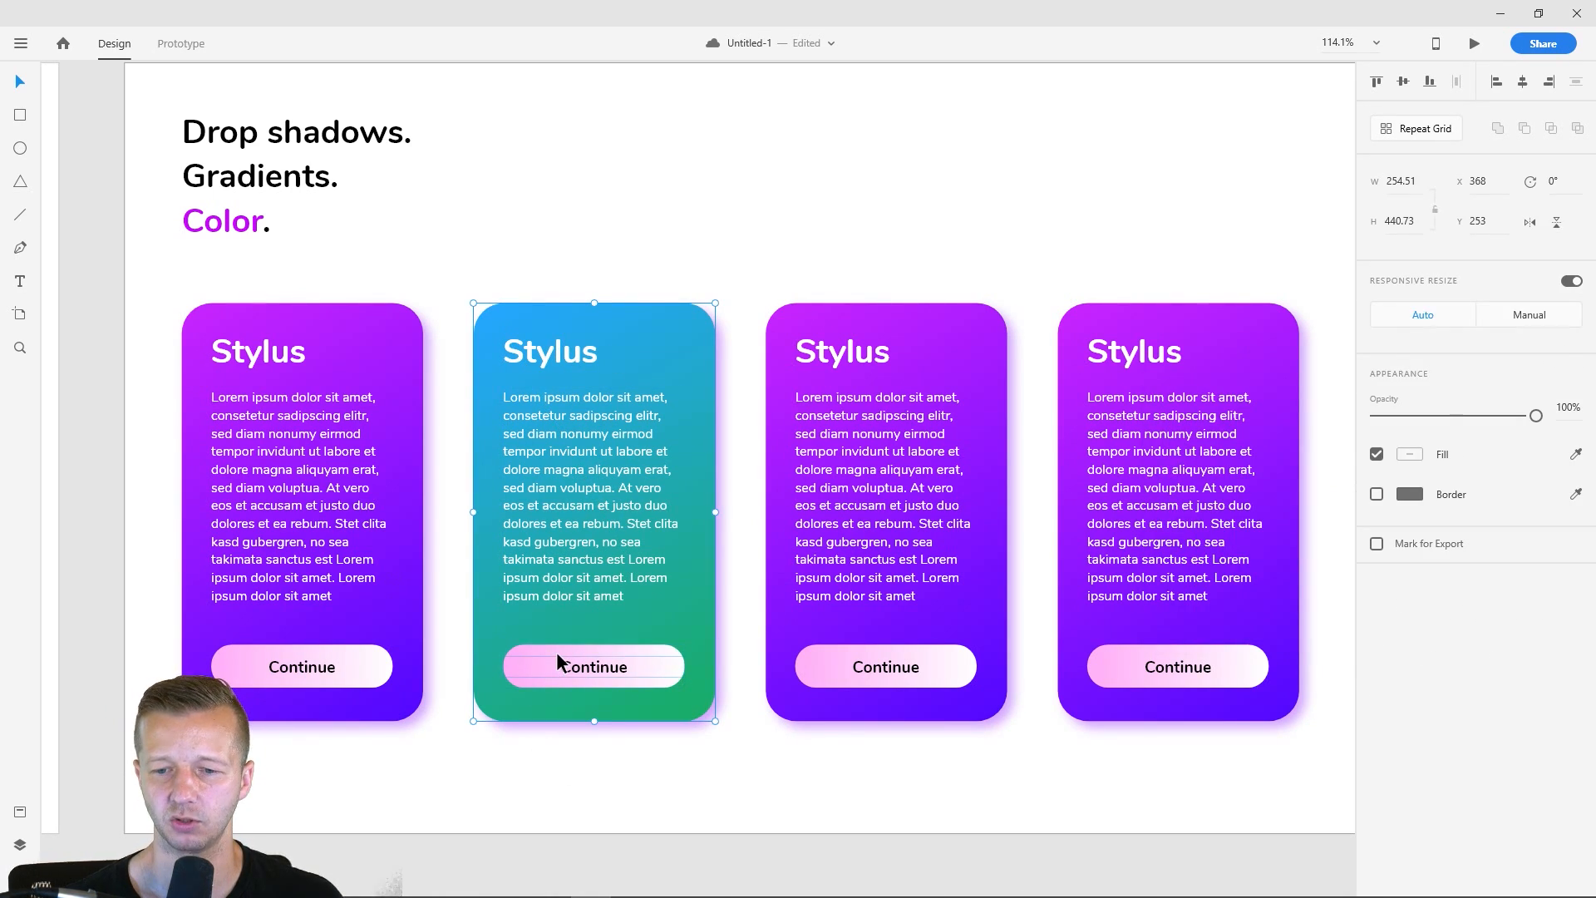
pyautogui.doubleClick(557, 651)
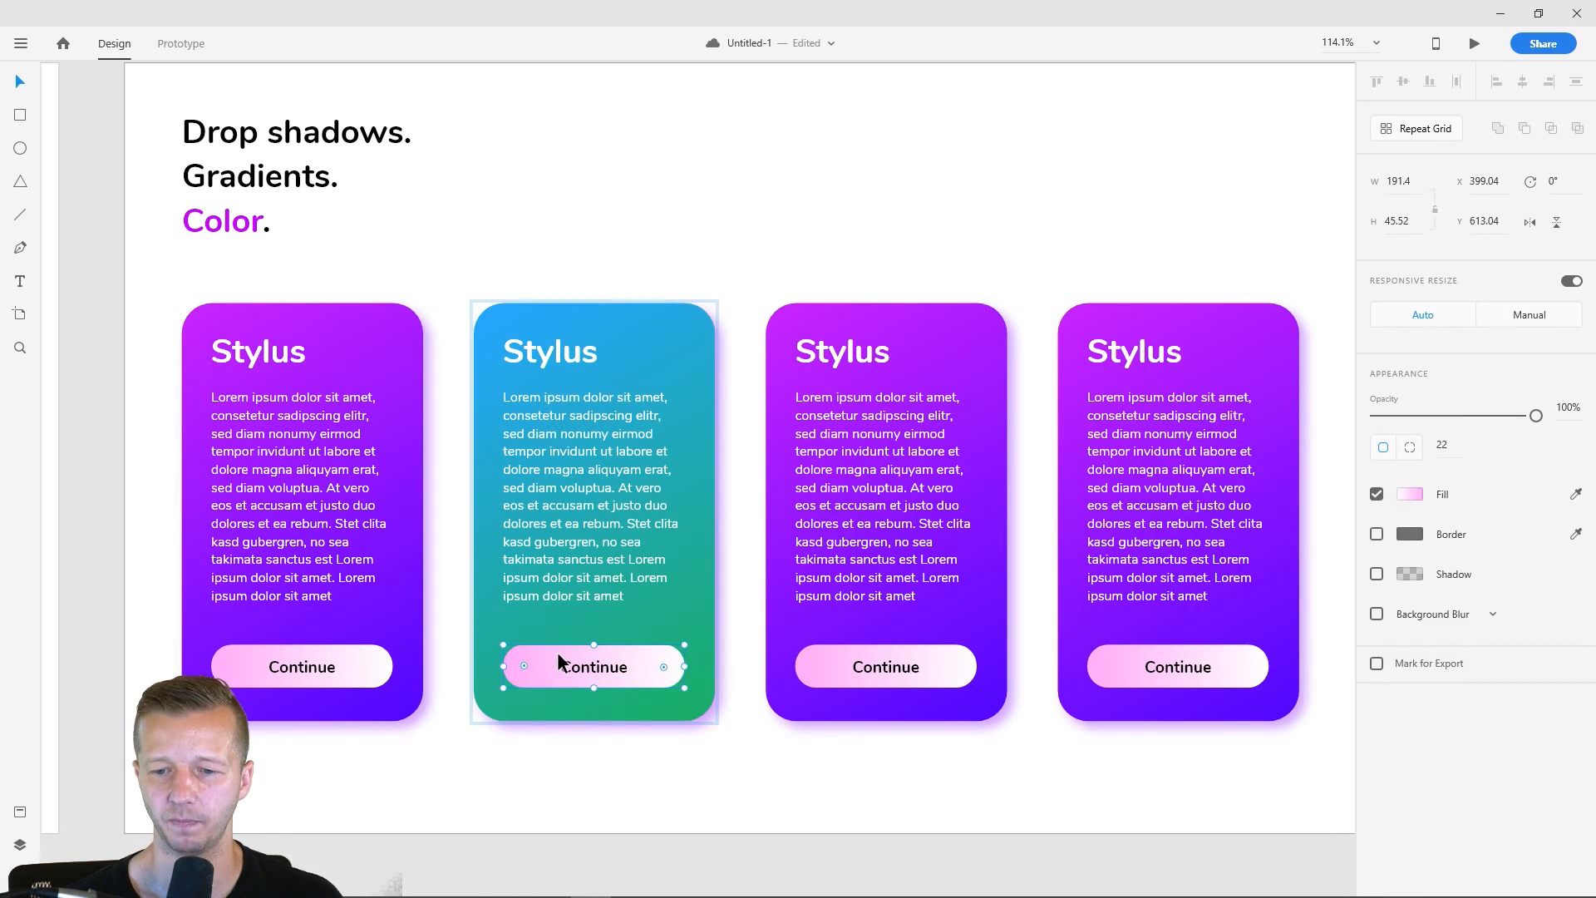
pyautogui.click(1409, 494)
pyautogui.moveTo(1325, 429); pyautogui.dragTo(1323, 492)
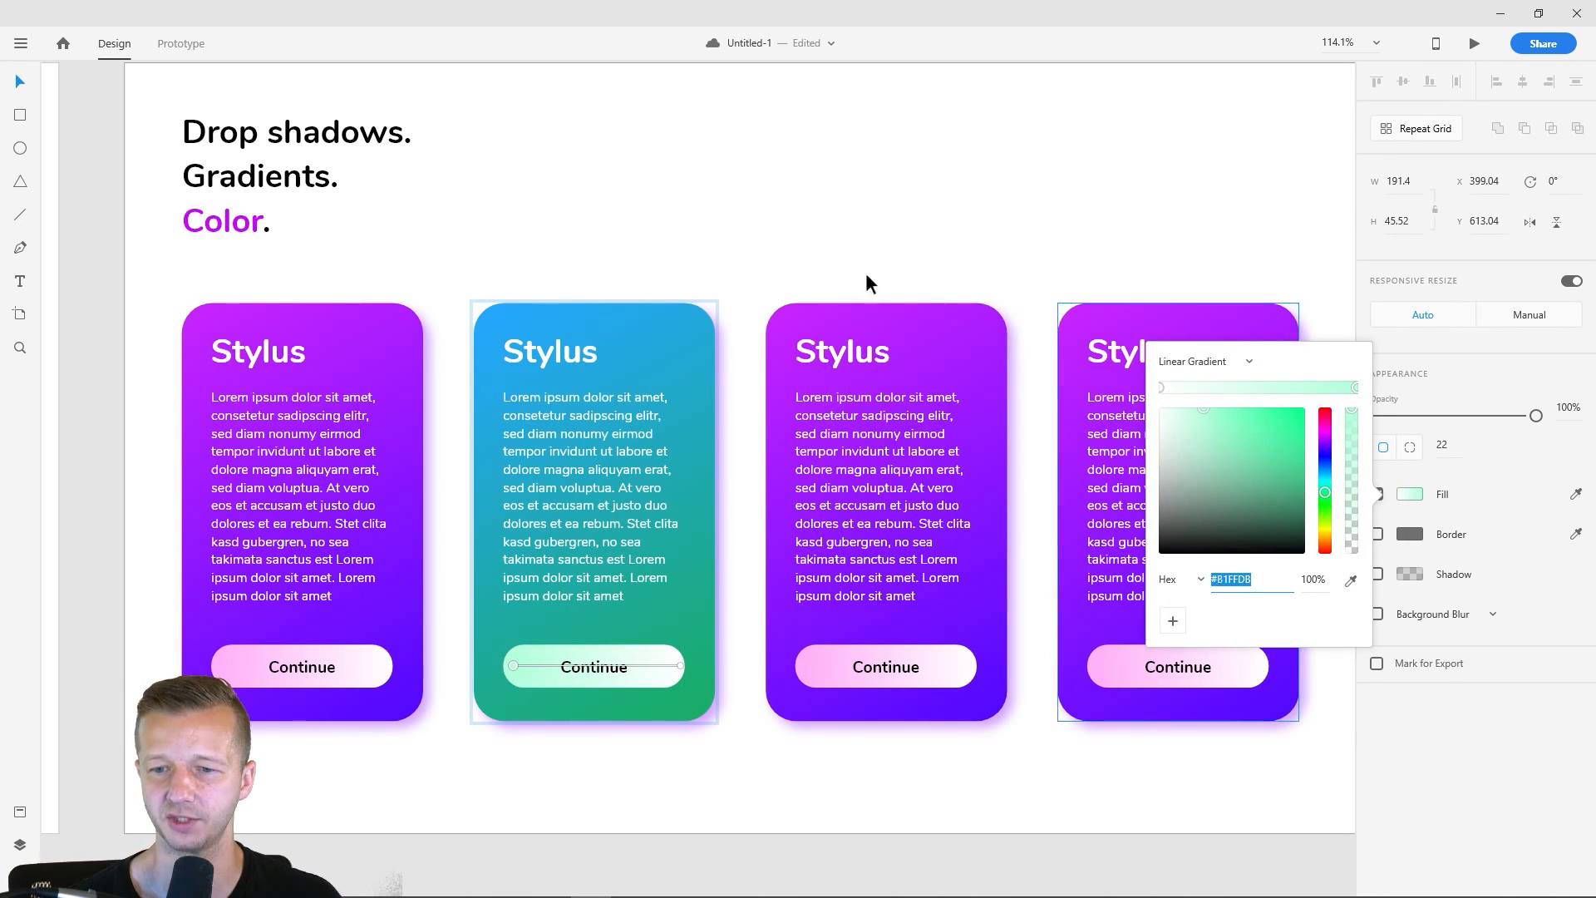
pyautogui.click(849, 242)
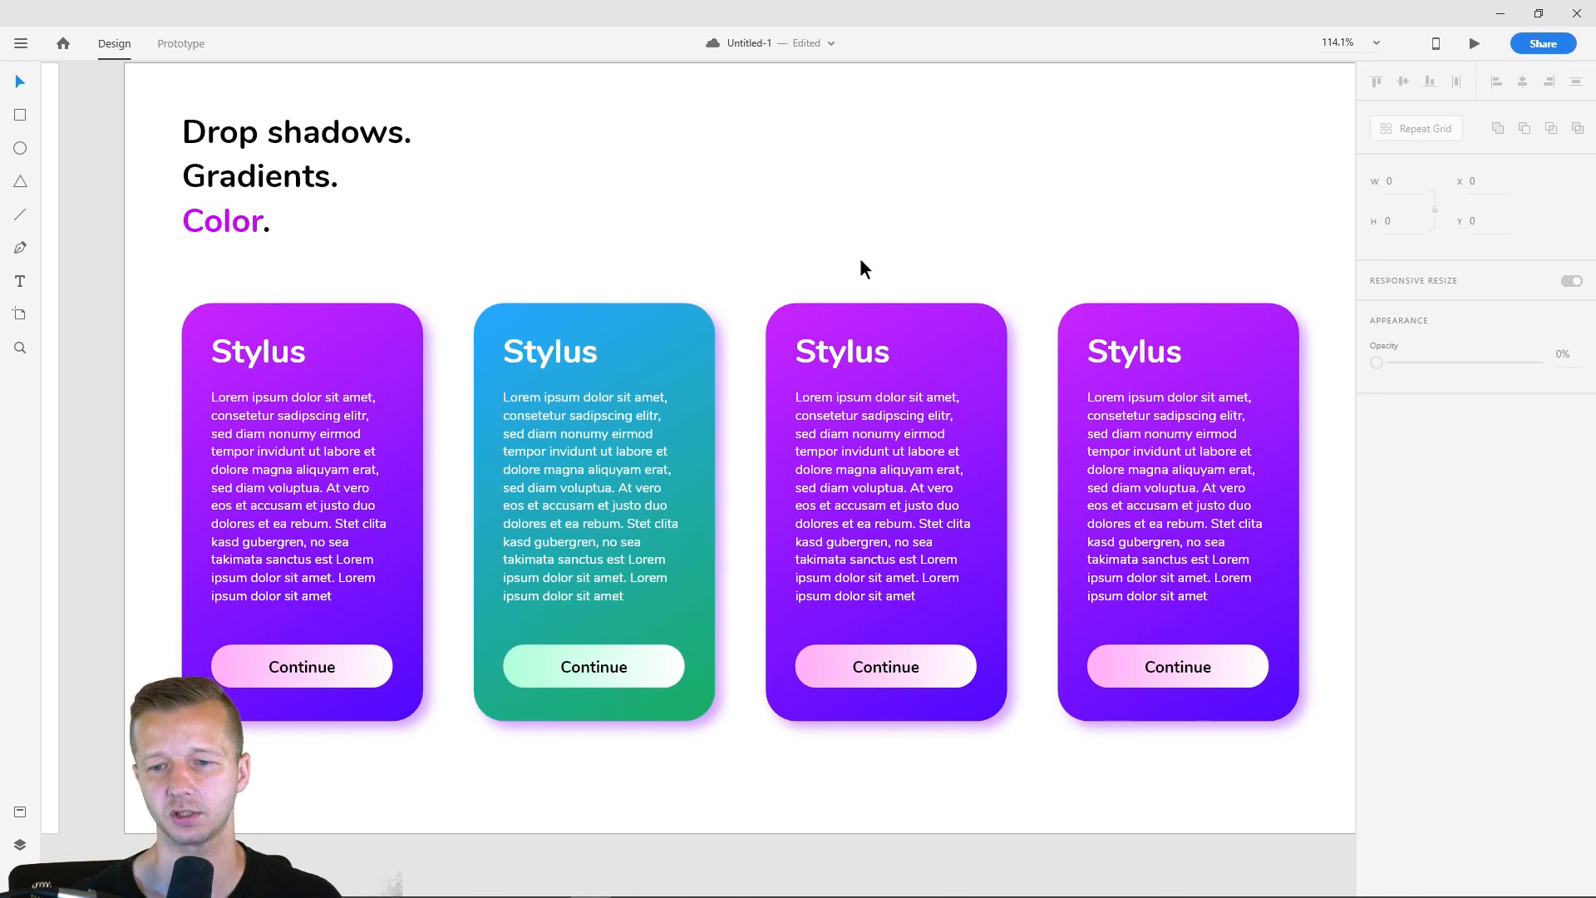
# - Change the lower-right color of the third card's background gradient to orange, #FF7C09
pyautogui.click(925, 321)
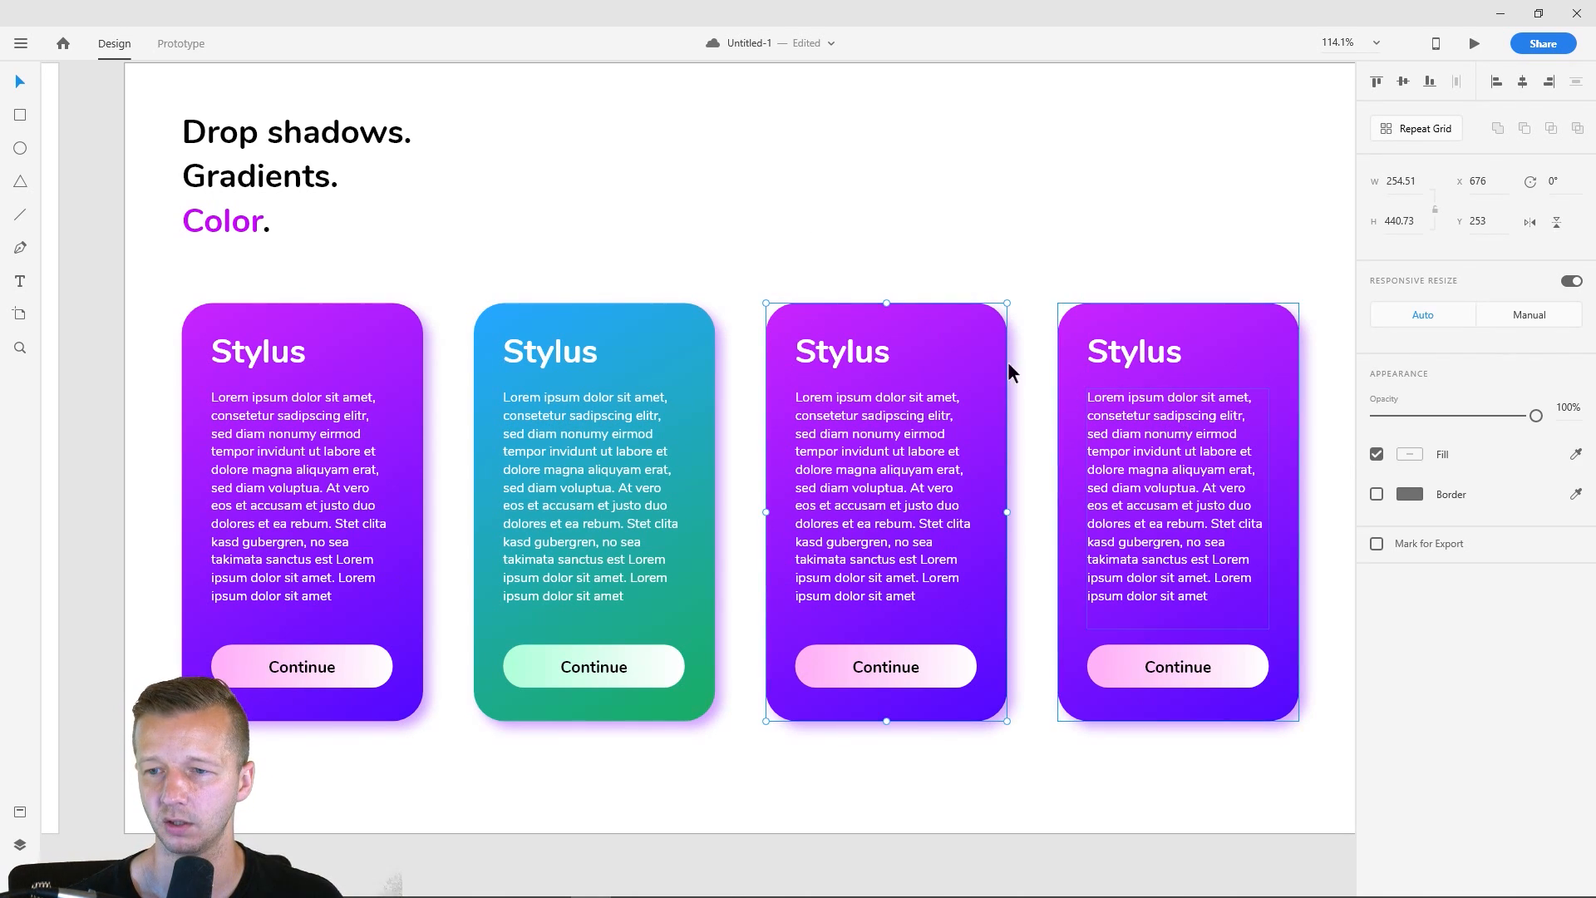
pyautogui.doubleClick(960, 312)
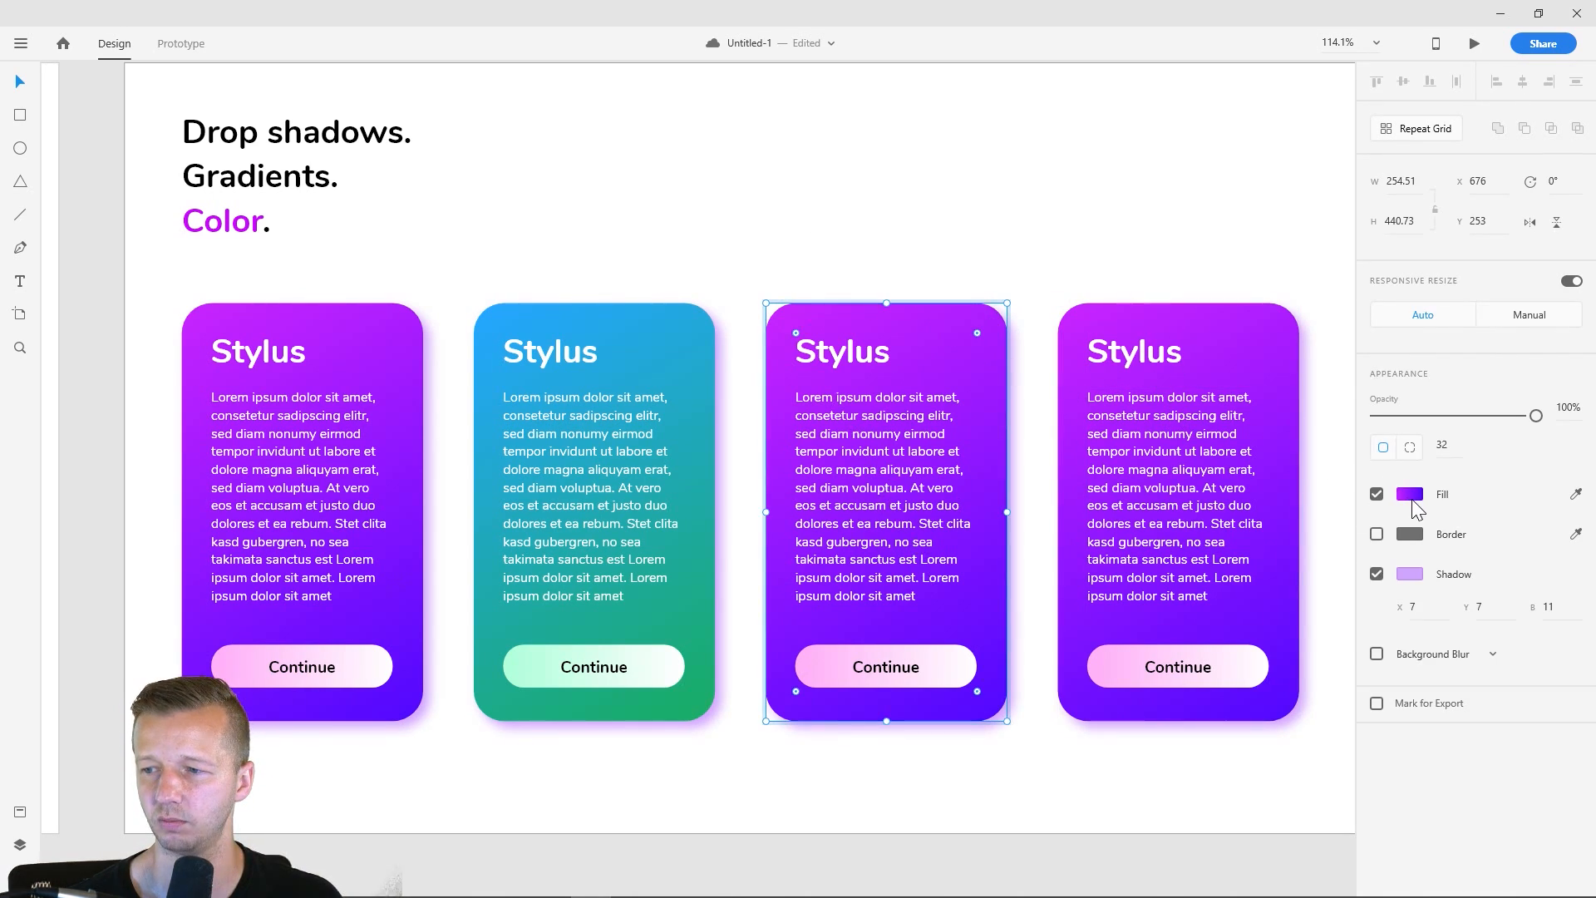
pyautogui.click(1410, 497)
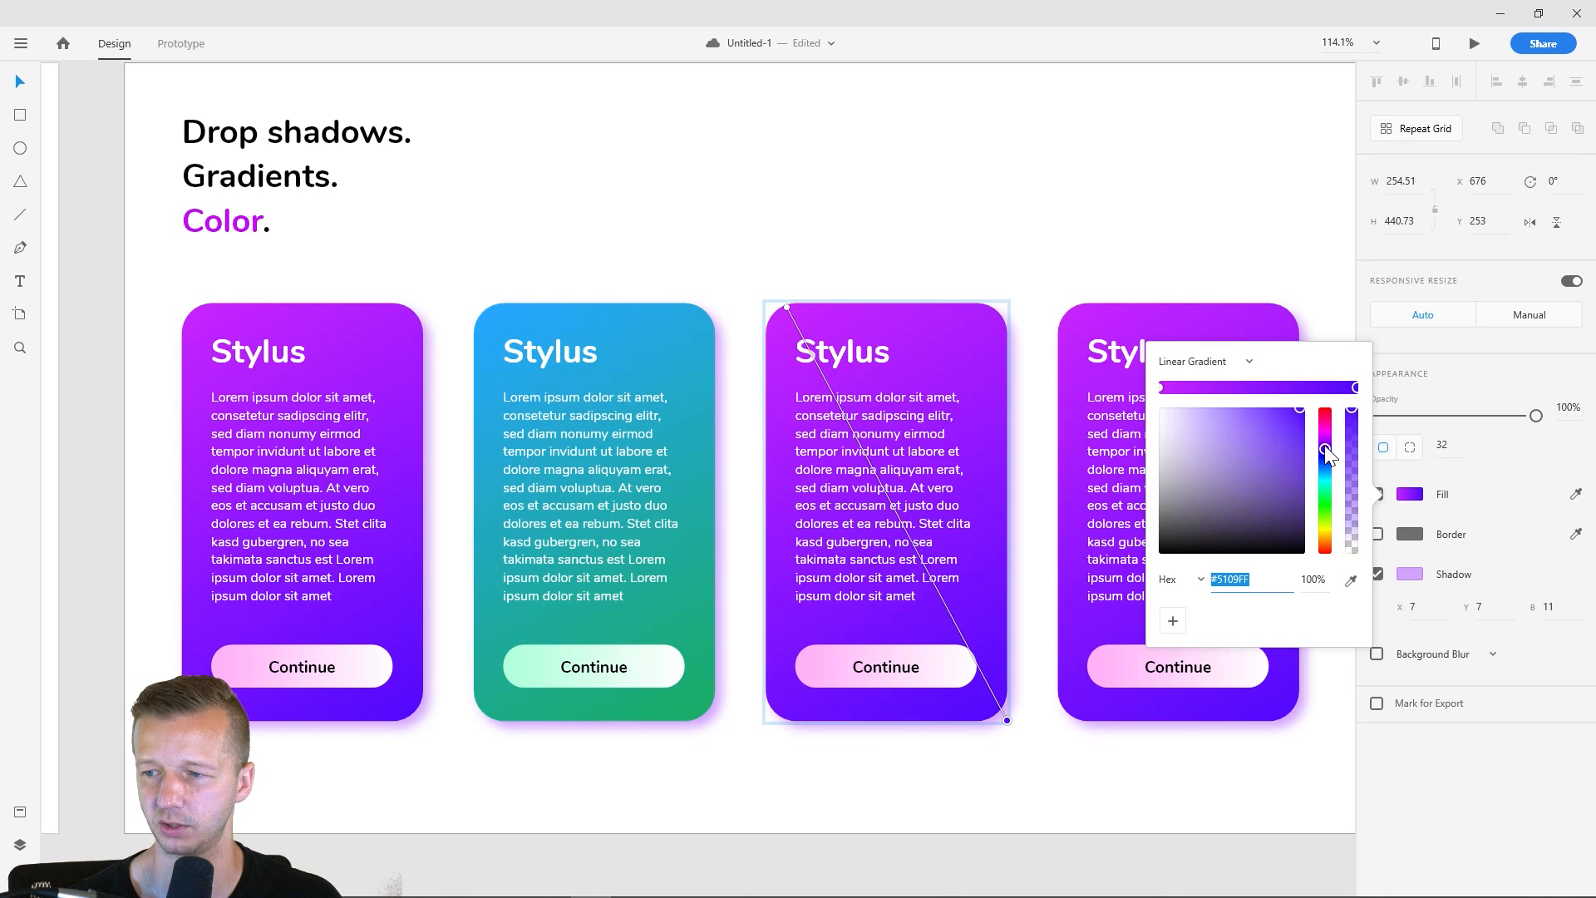
pyautogui.moveTo(1323, 447); pyautogui.dragTo(1328, 544)
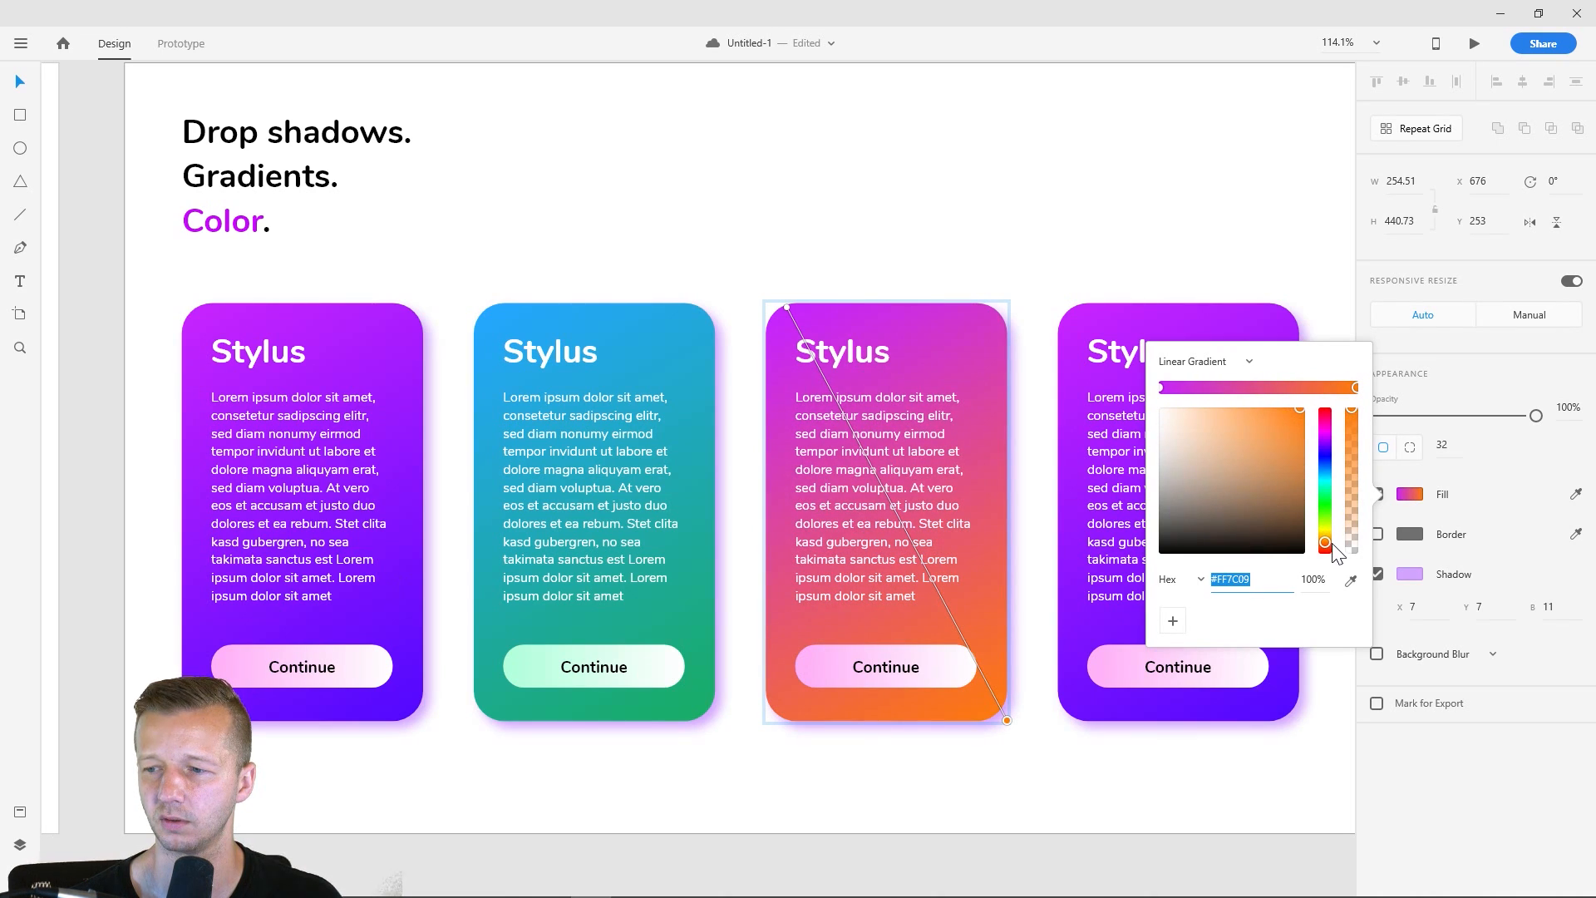
# - Change the upper-left color of the third card's background gradient to magenta, #CF05CF
pyautogui.click(1161, 388)
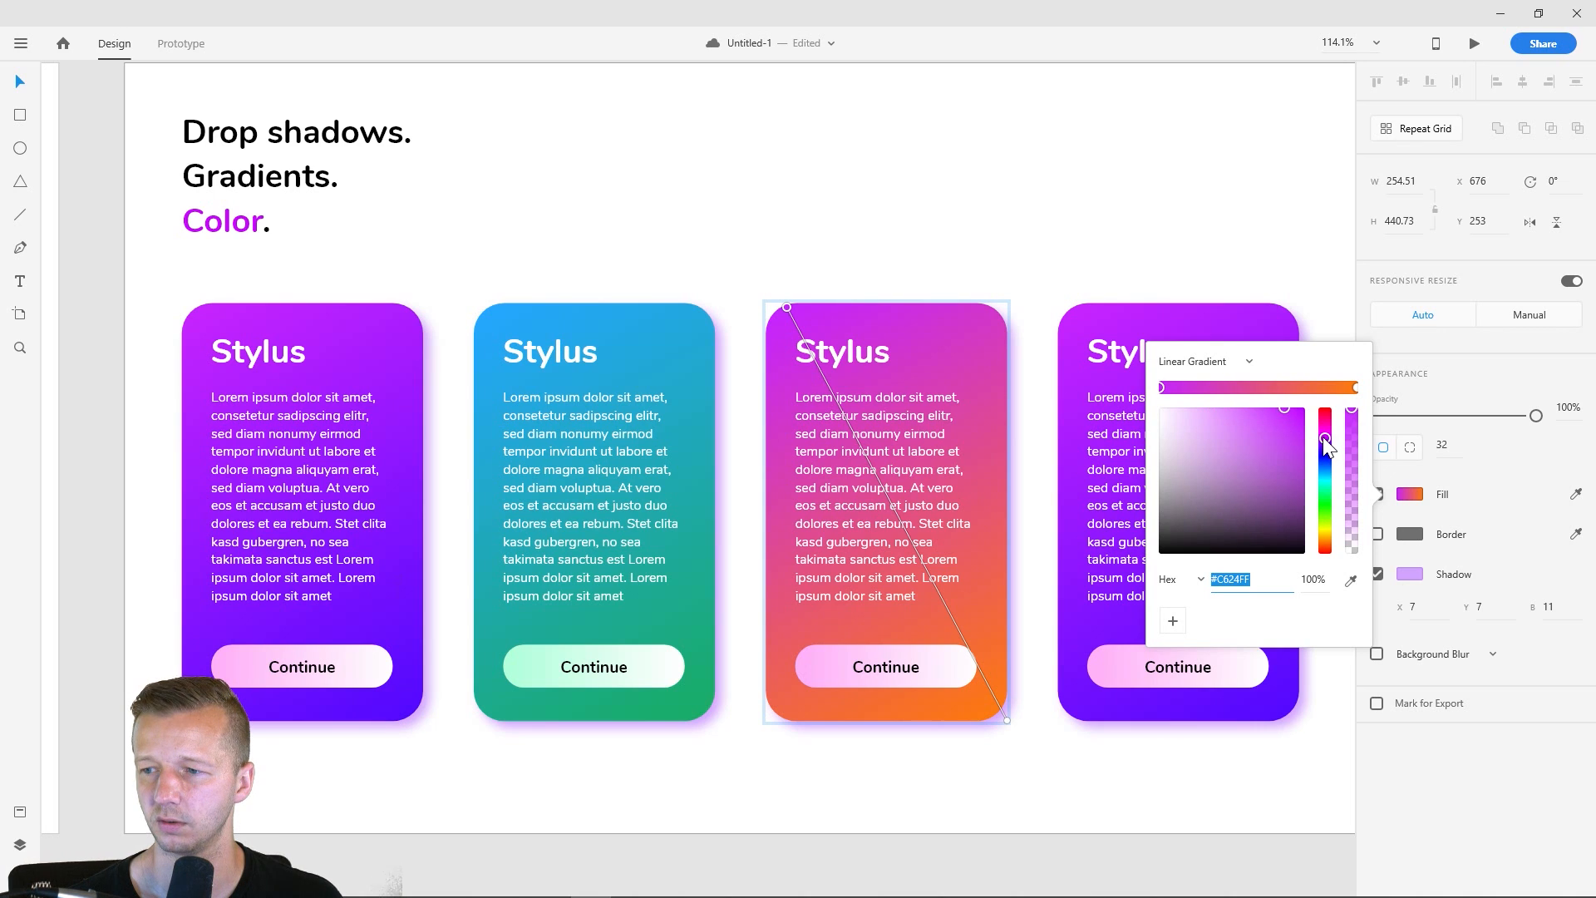
pyautogui.moveTo(1323, 436)
pyautogui.mouseDown()
pyautogui.moveTo(1322, 422)
pyautogui.moveTo(1324, 453)
pyautogui.moveTo(1268, 406)
pyautogui.moveTo(1301, 413)
pyautogui.moveTo(1283, 402)
pyautogui.moveTo(1323, 537)
pyautogui.moveTo(1328, 510)
pyautogui.moveTo(1280, 426)
pyautogui.moveTo(1300, 434)
pyautogui.mouseUp()
pyautogui.click(1296, 416)
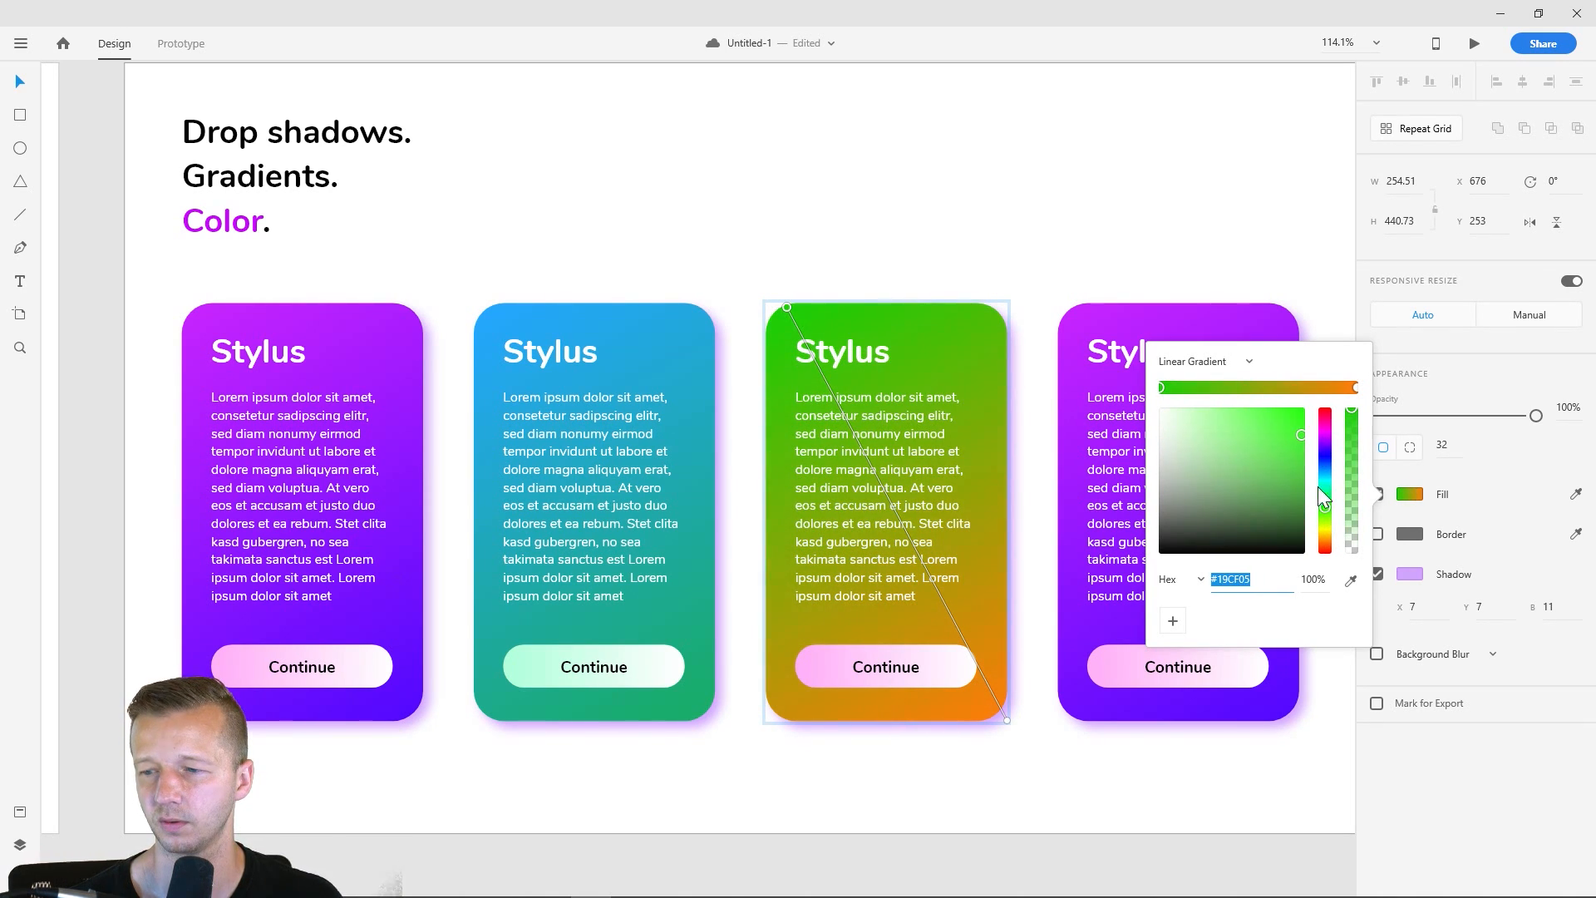
pyautogui.moveTo(1324, 505); pyautogui.dragTo(1332, 438)
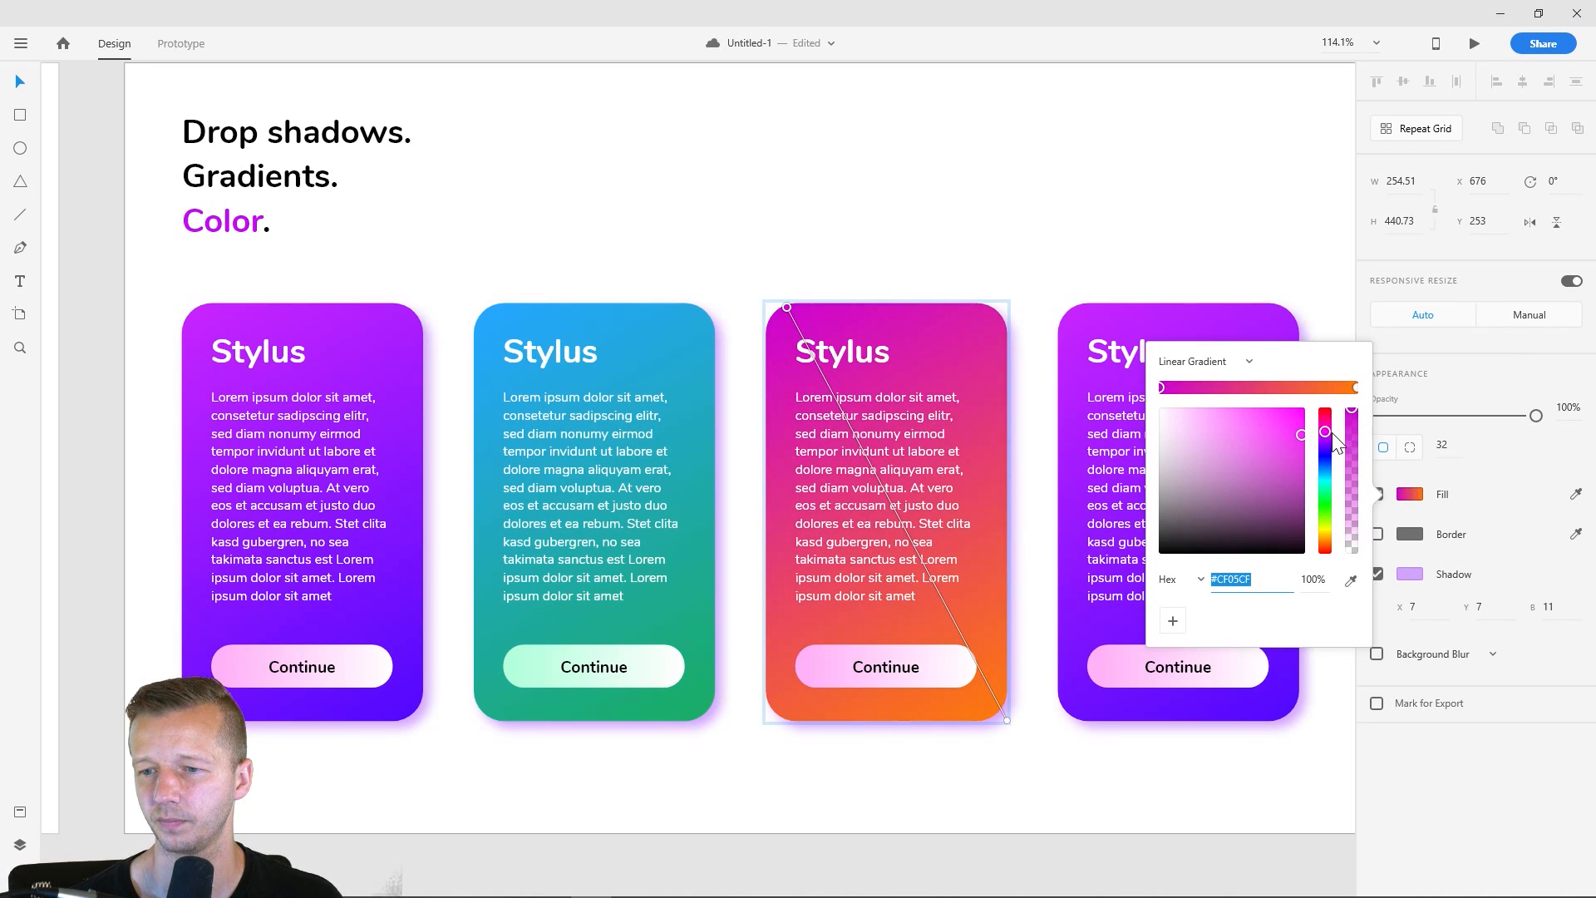
pyautogui.click(991, 192)
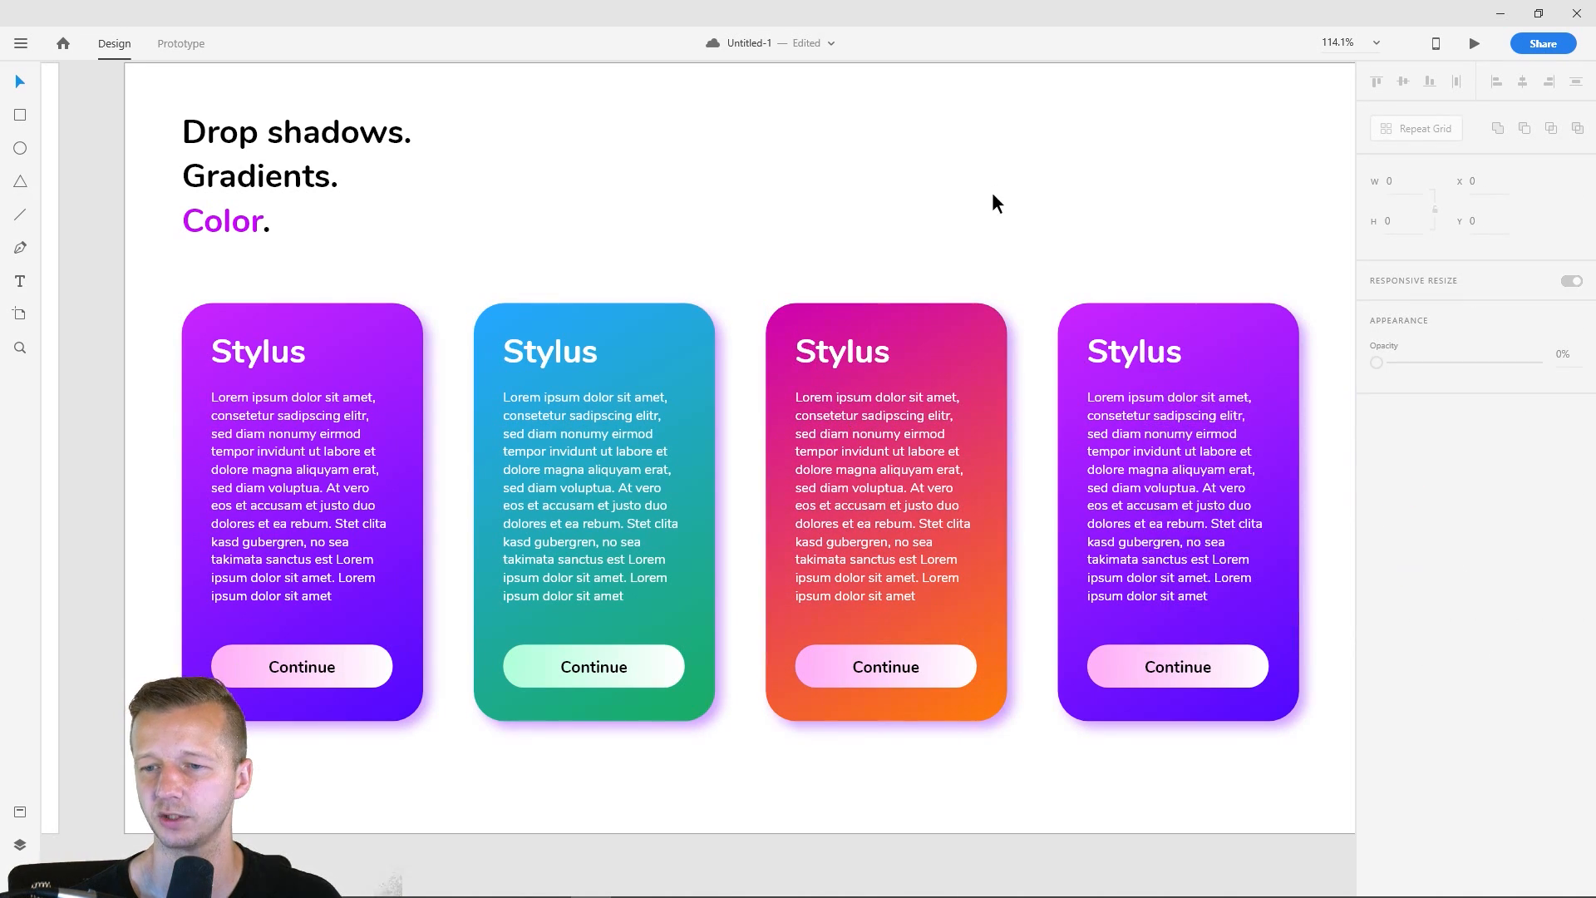
# - Change the pink end of the third card's Continue button gradient to pale yellow-orange, #FFE8B1
pyautogui.click(906, 670)
pyautogui.doubleClick(909, 656)
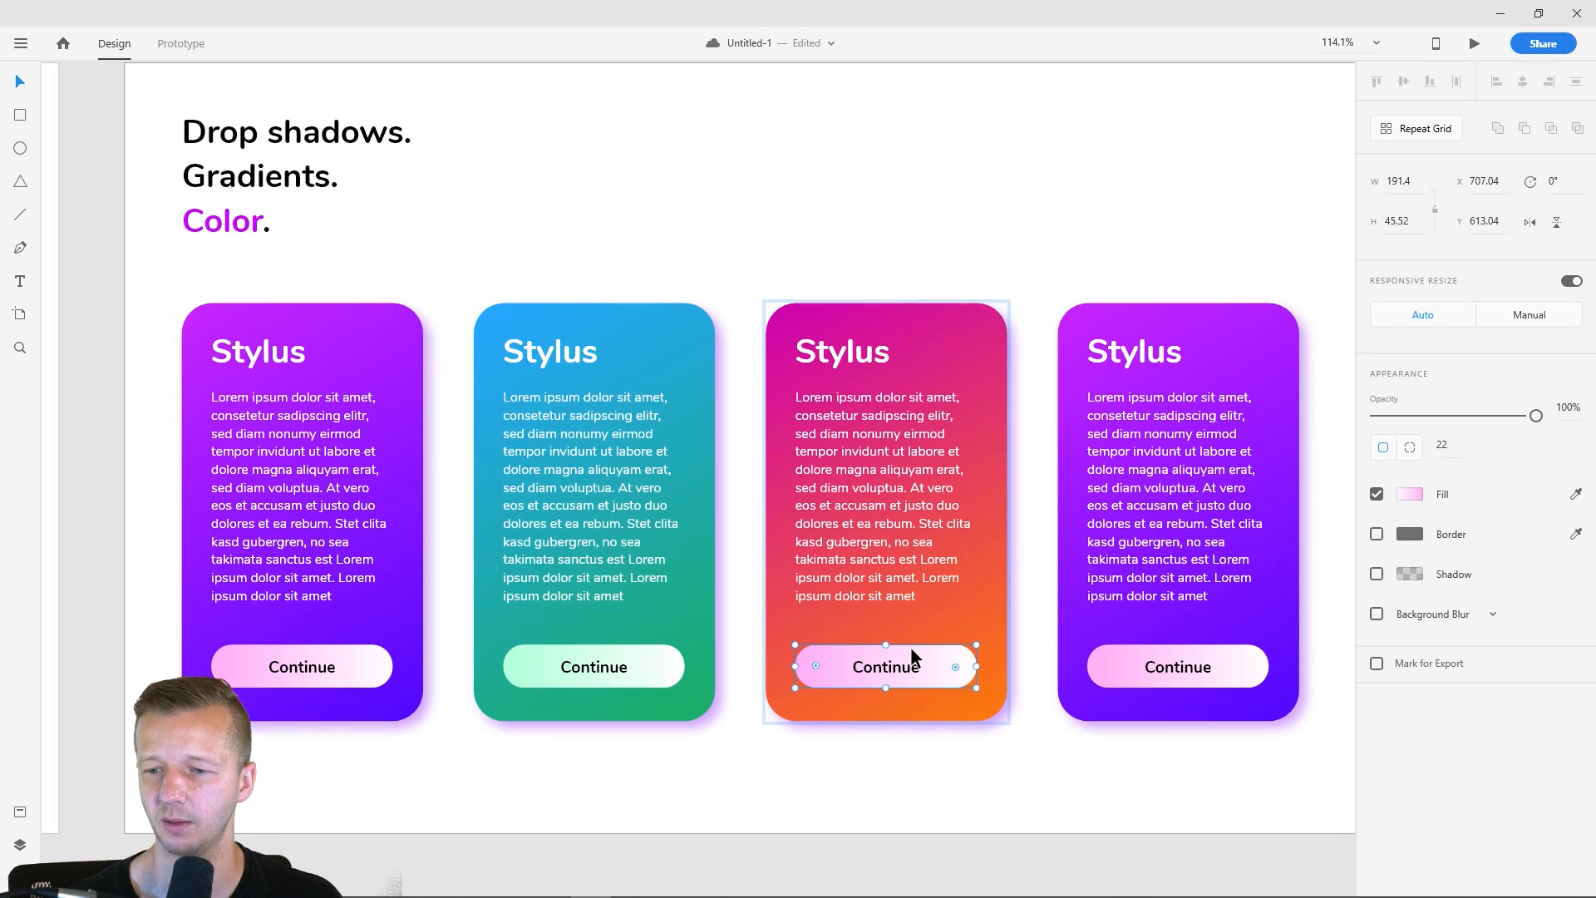
pyautogui.click(1408, 494)
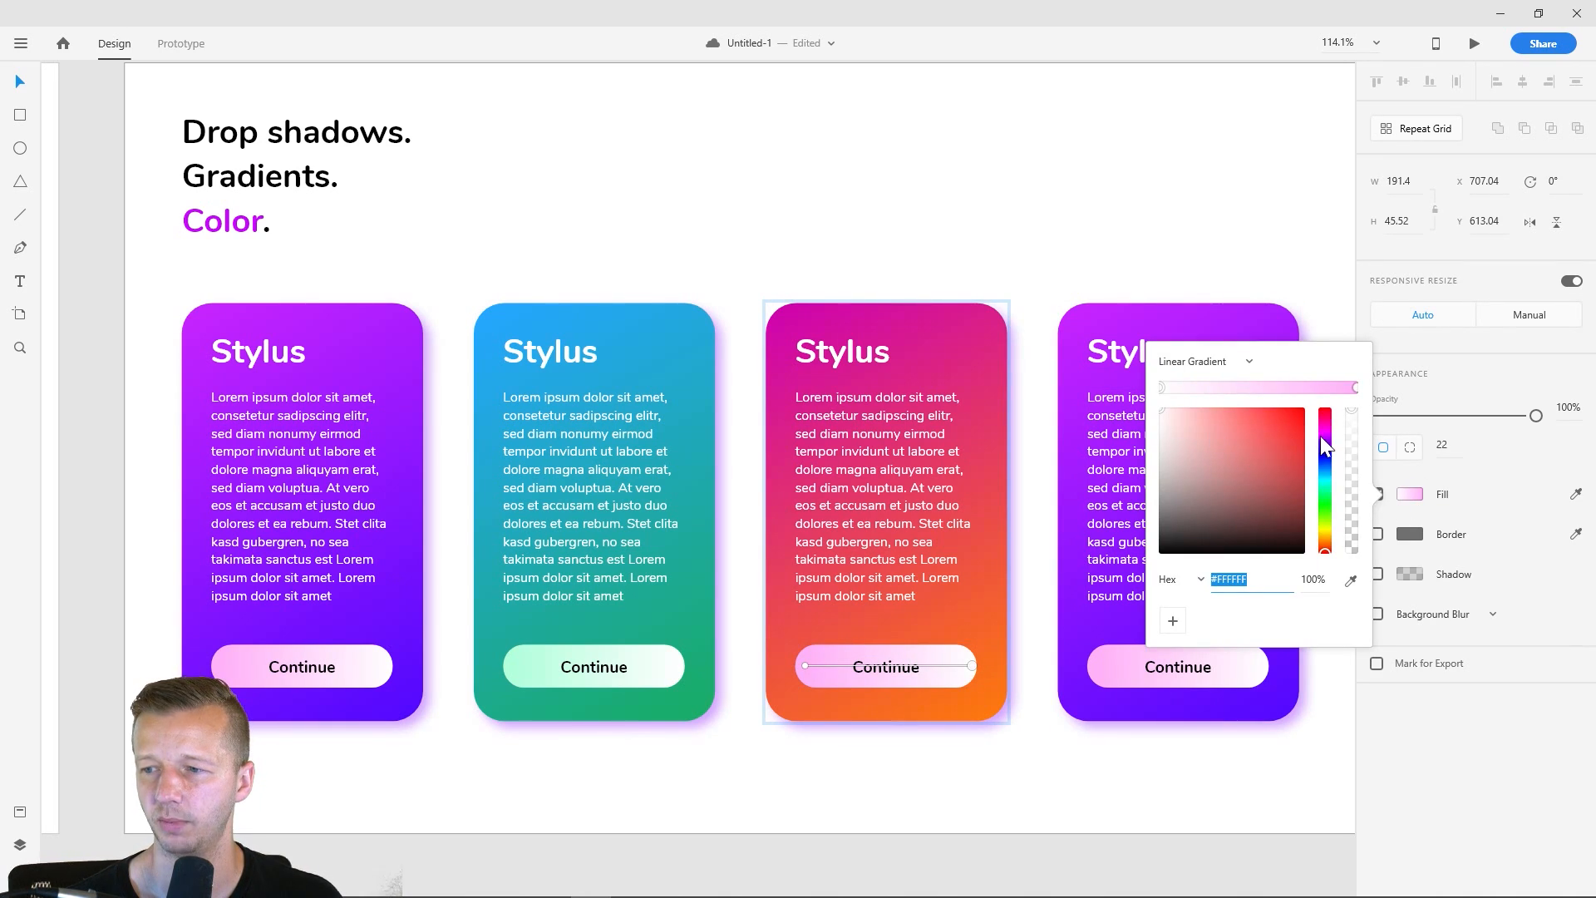
pyautogui.click(1355, 387)
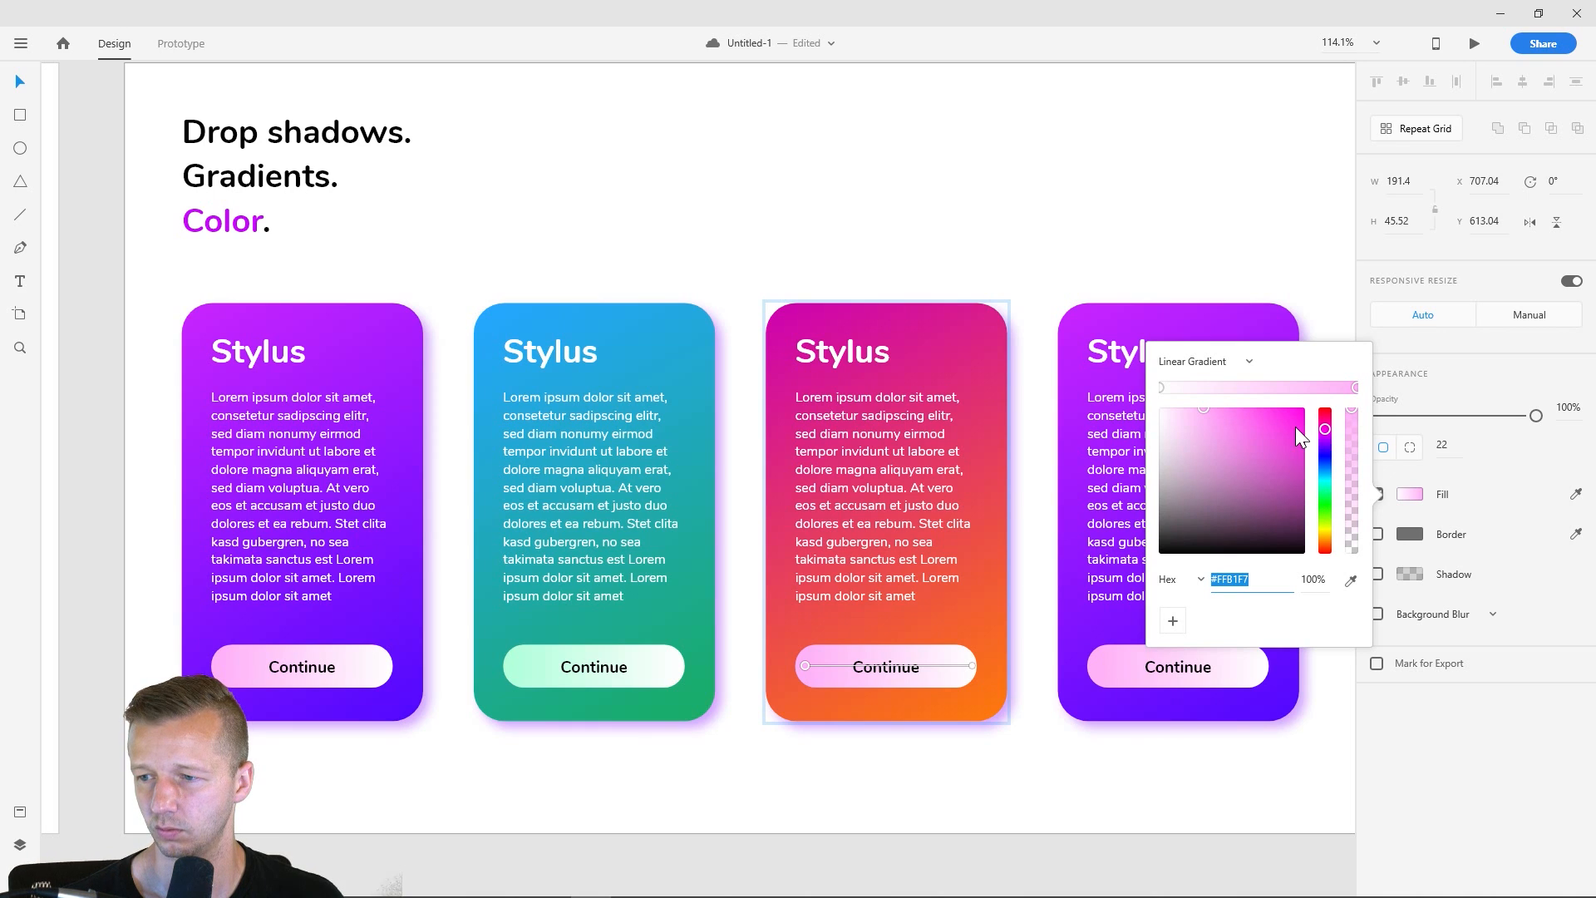
pyautogui.moveTo(1323, 454); pyautogui.dragTo(1328, 542)
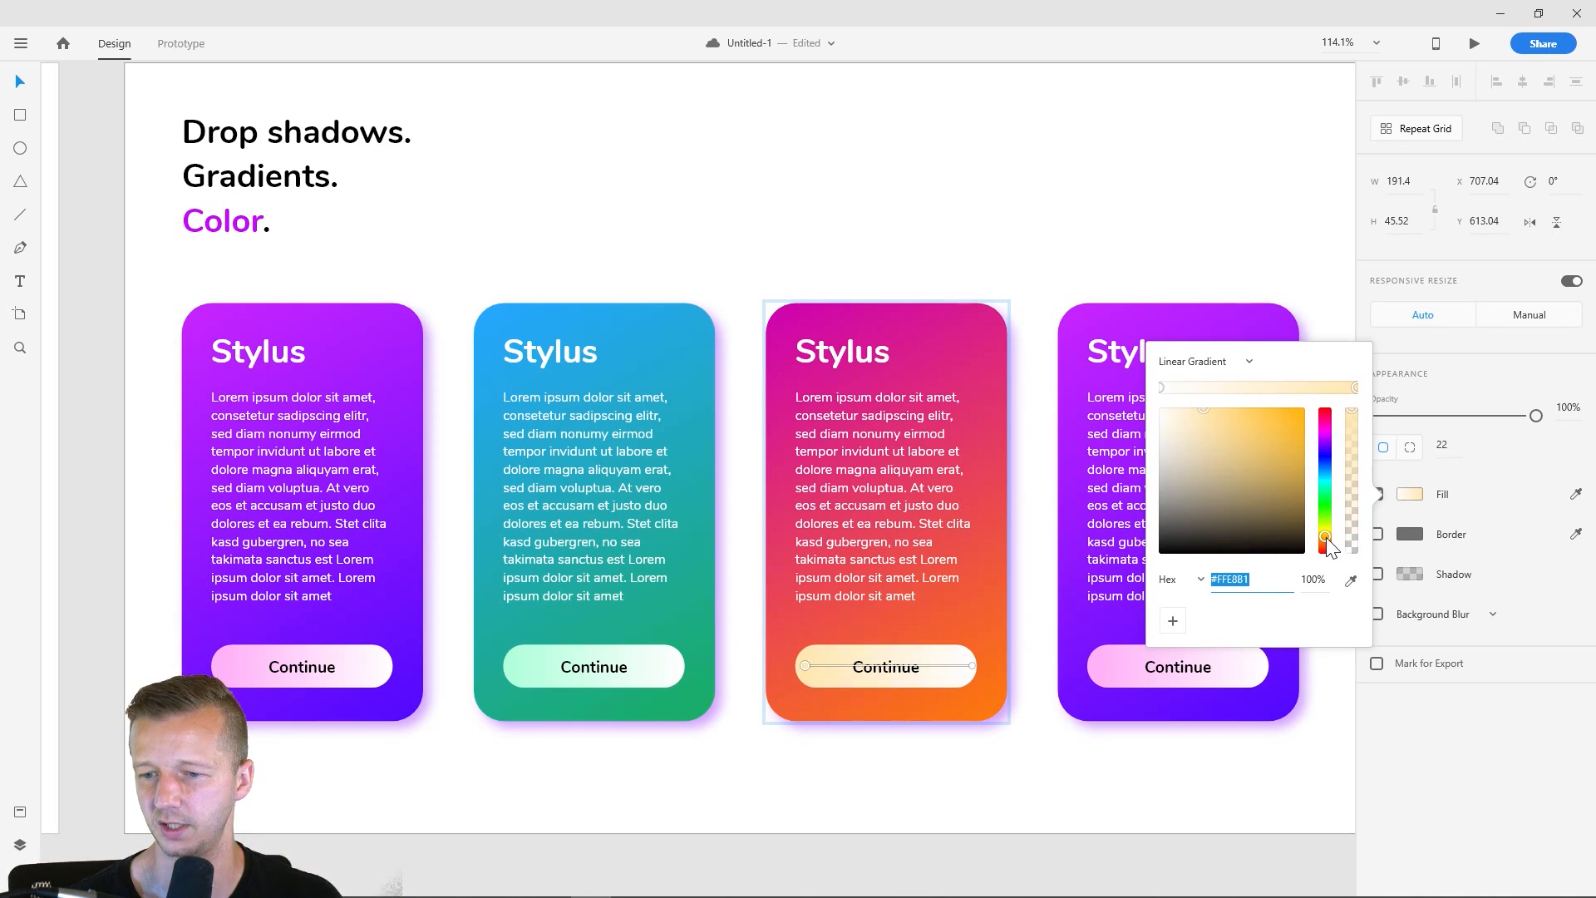
# - Change the second card's drop shadow color to muted teal, #8BCEC9
pyautogui.click(914, 237)
pyautogui.scroll(-2, 919, 211)
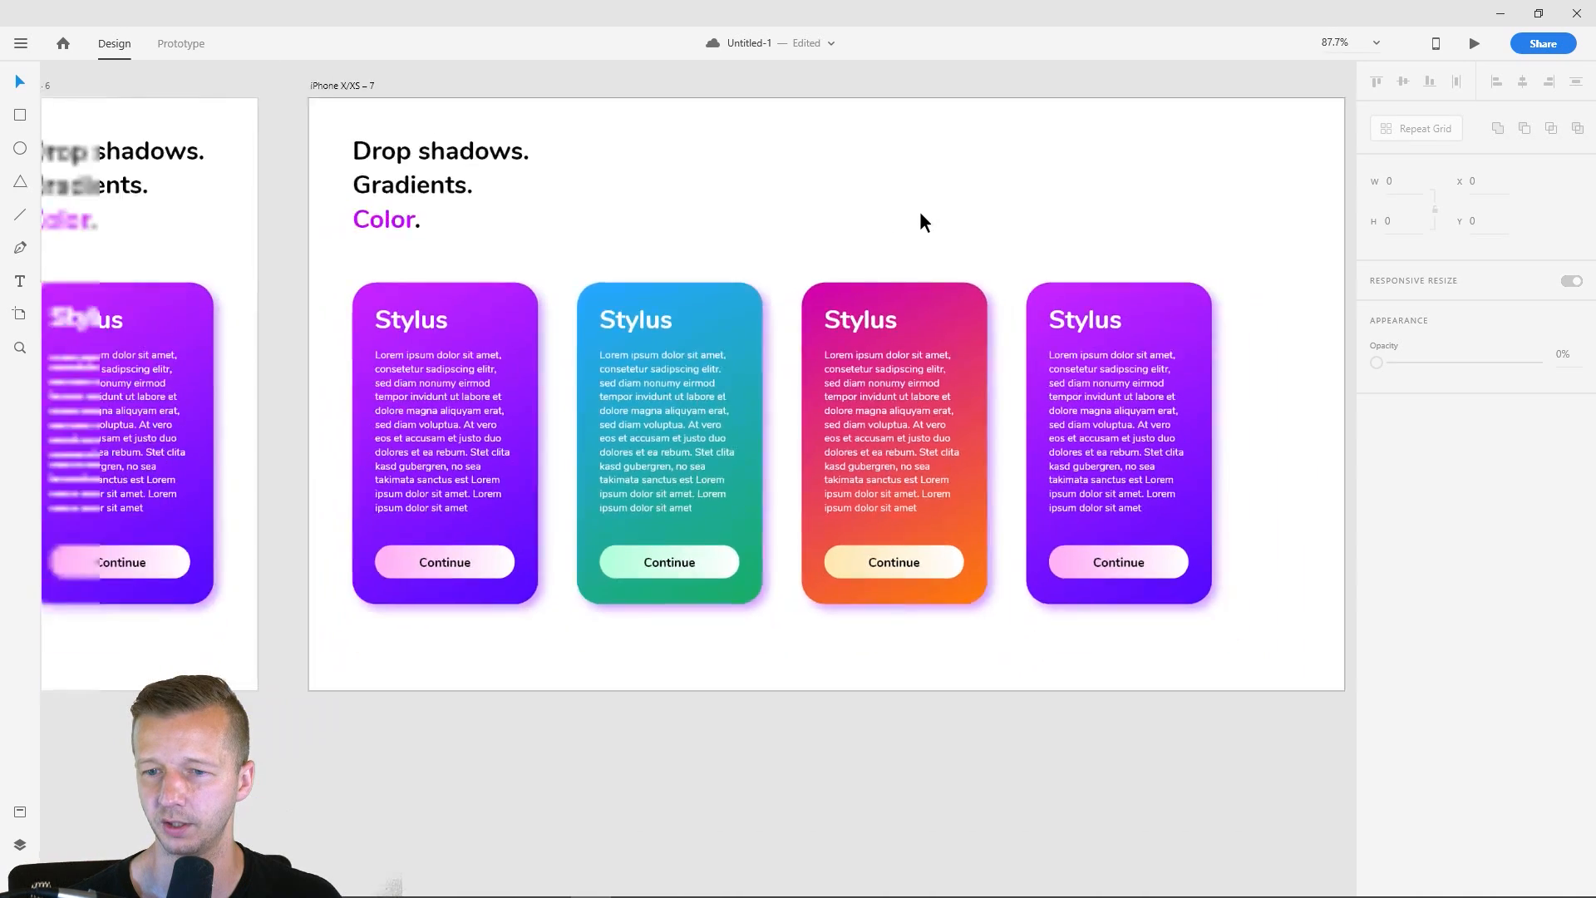
pyautogui.scroll(-3, 923, 213)
pyautogui.scroll(2, 925, 214)
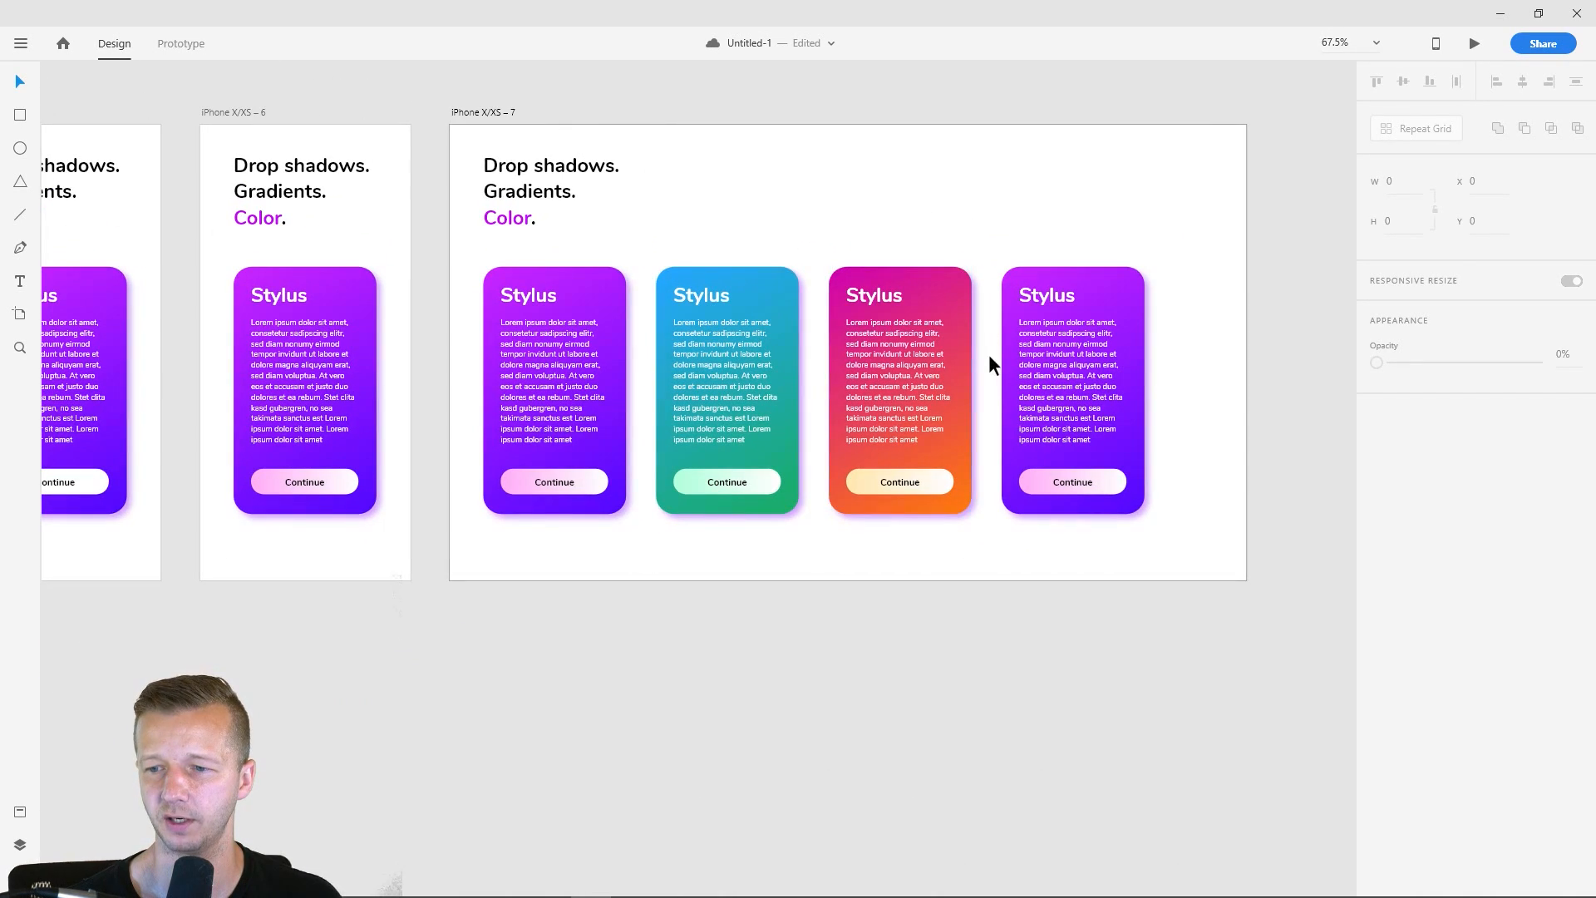
pyautogui.scroll(4, 805, 346)
pyautogui.click(784, 242)
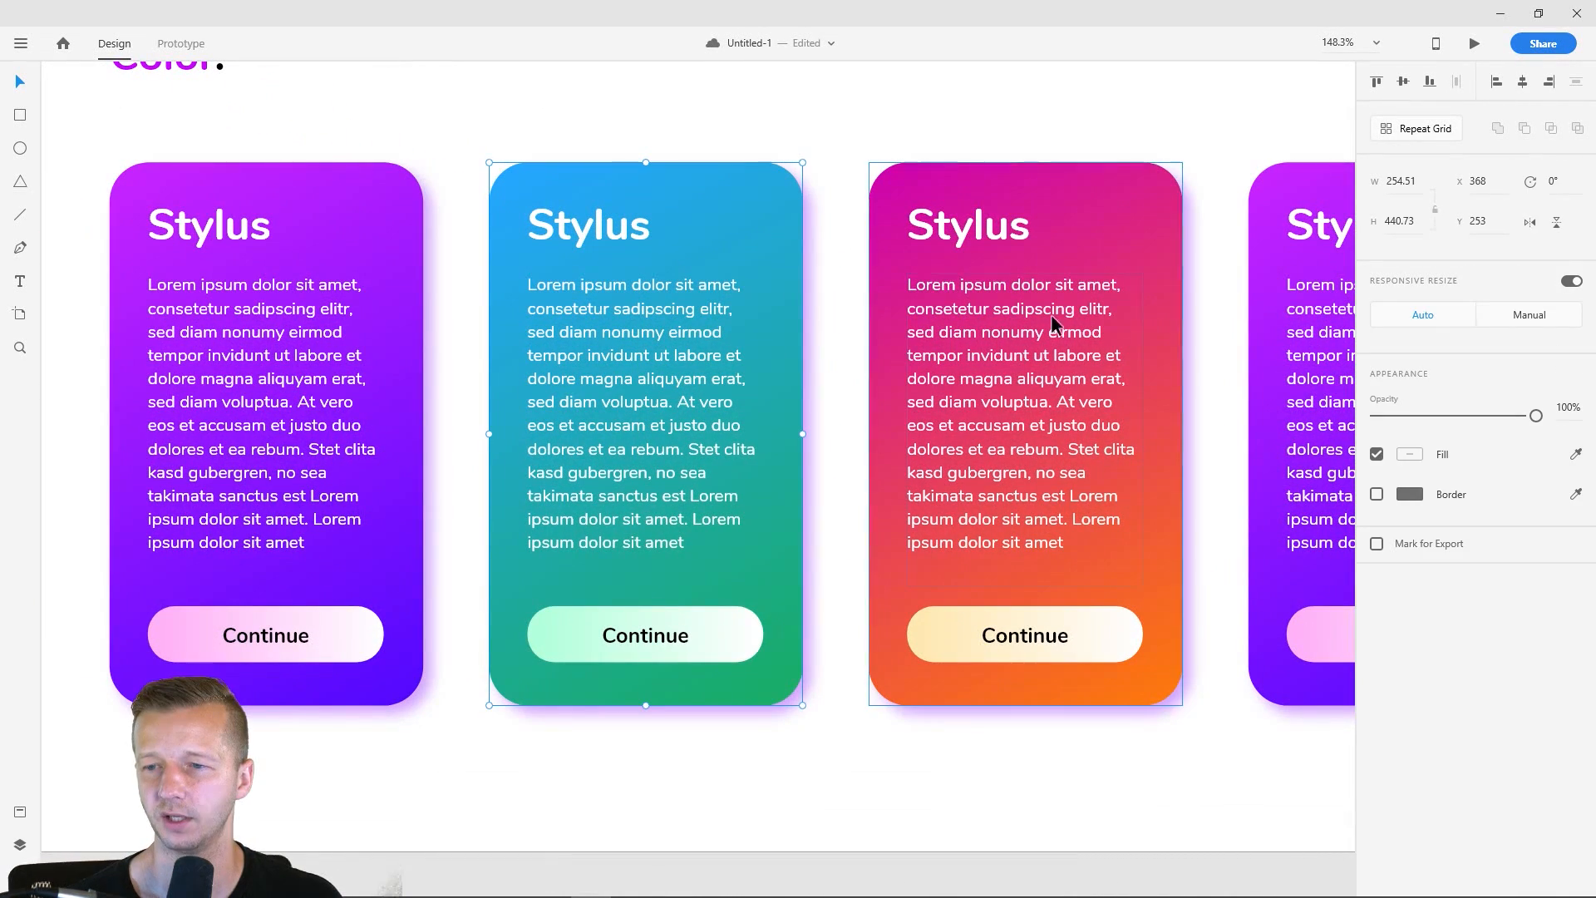
pyautogui.doubleClick(735, 218)
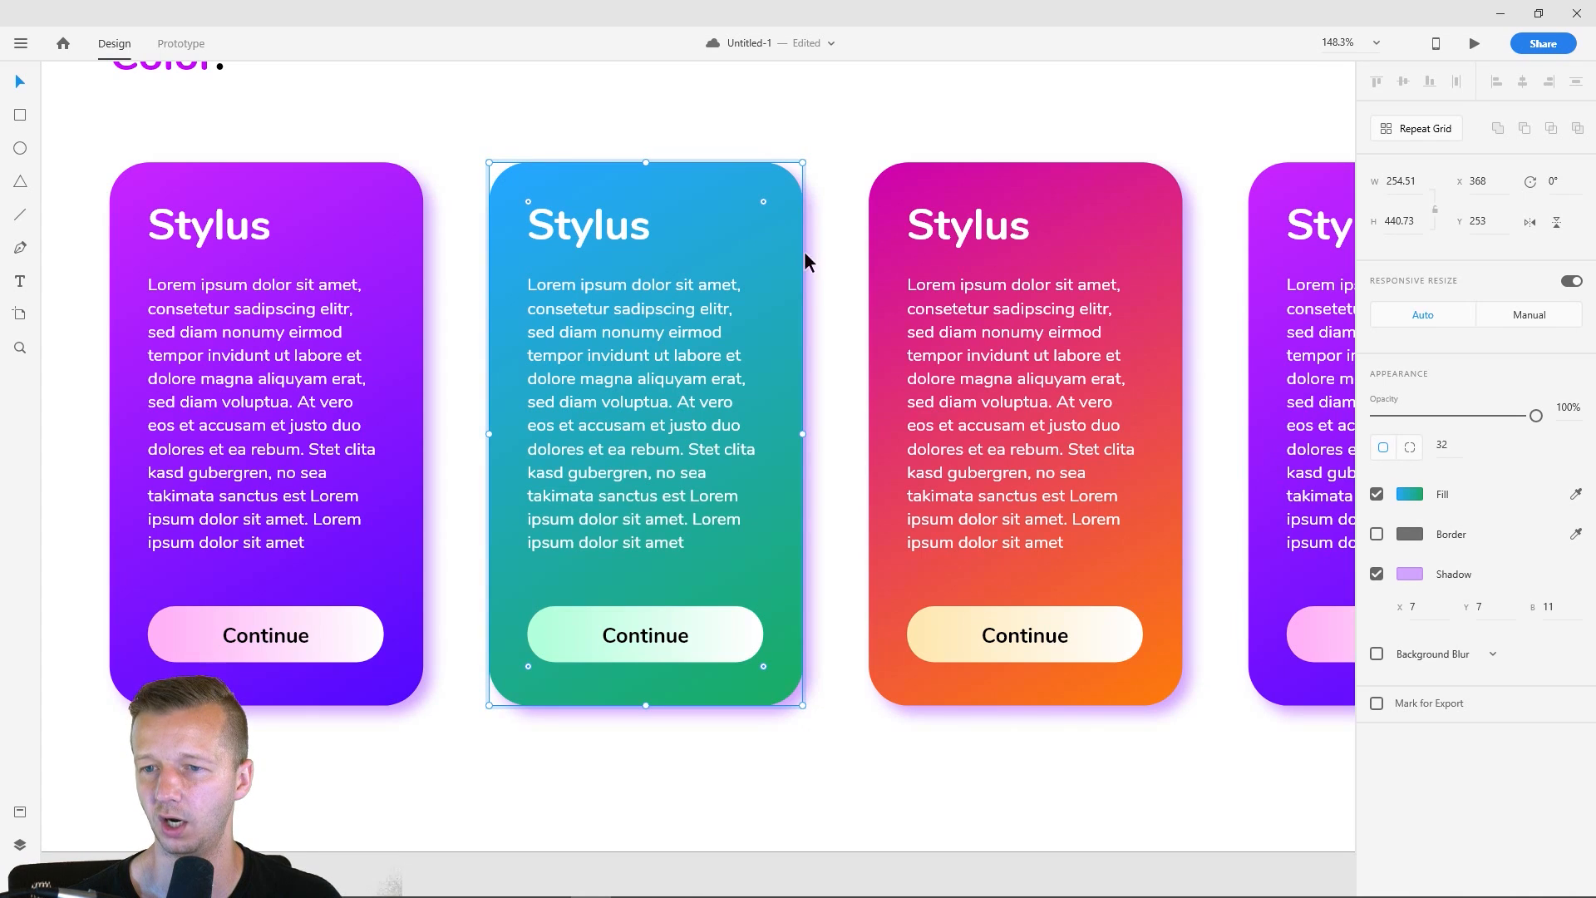
pyautogui.click(1409, 573)
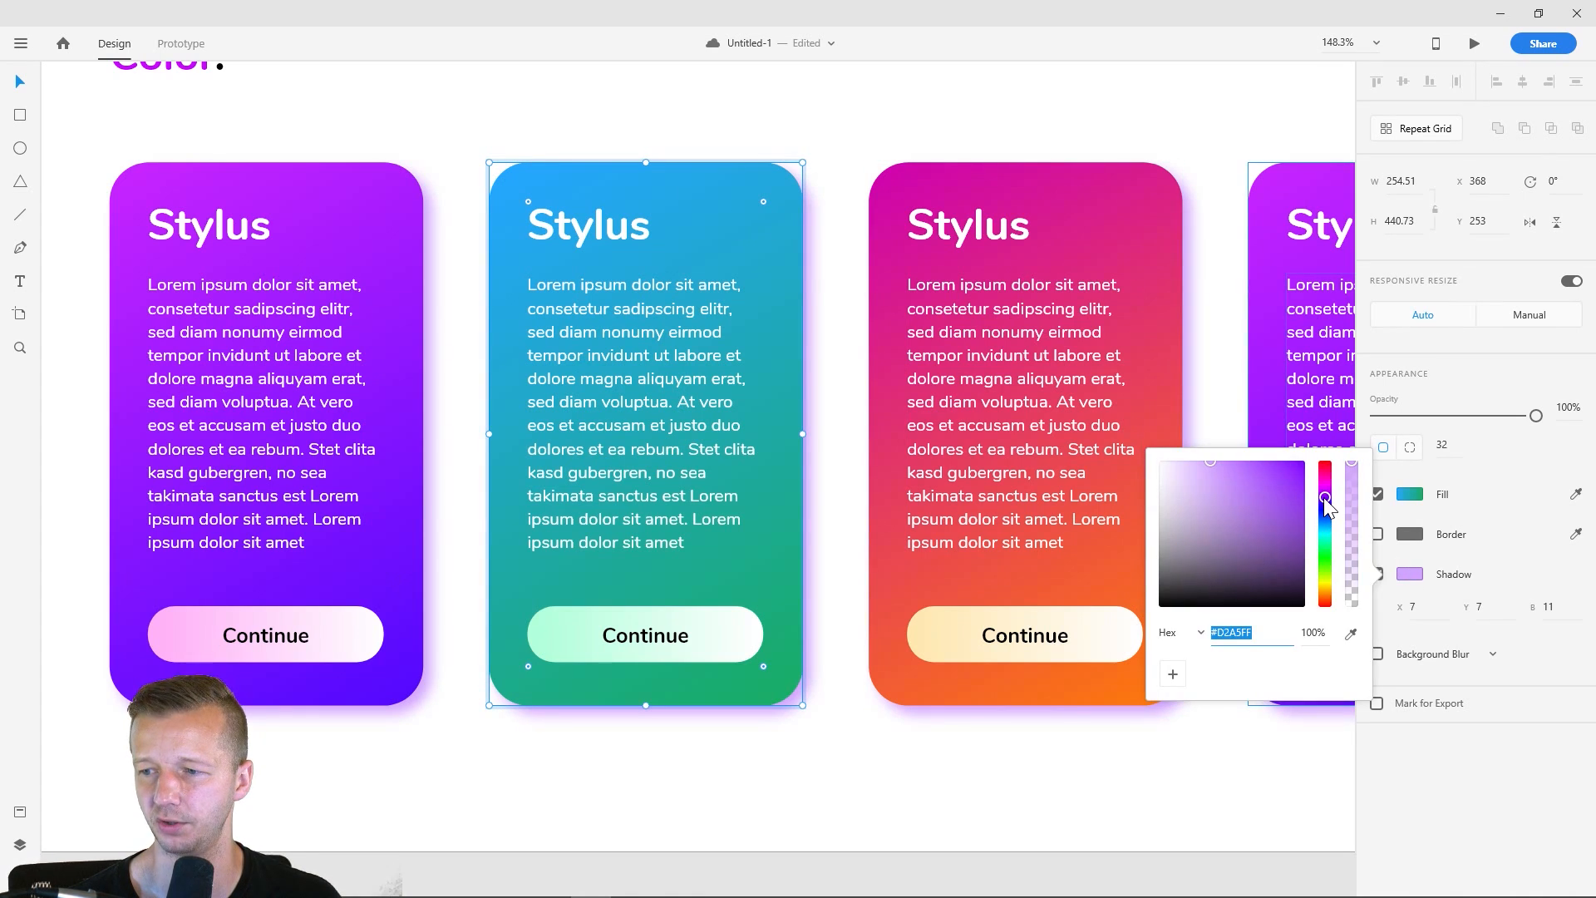
pyautogui.moveTo(1326, 504); pyautogui.dragTo(1335, 536)
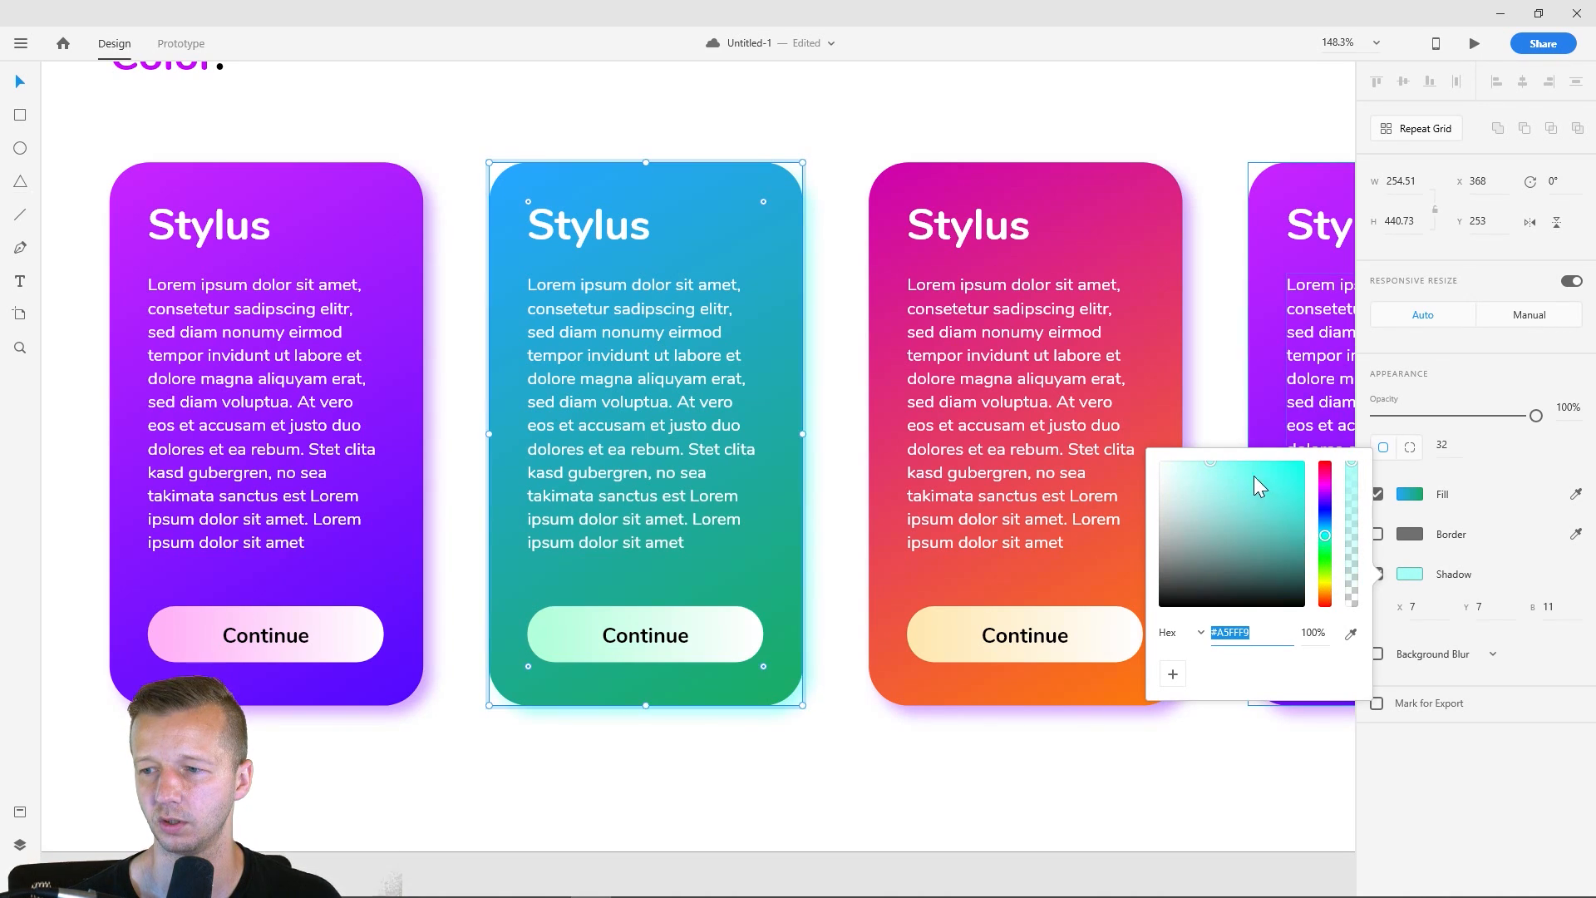
pyautogui.moveTo(1253, 475); pyautogui.dragTo(1209, 492)
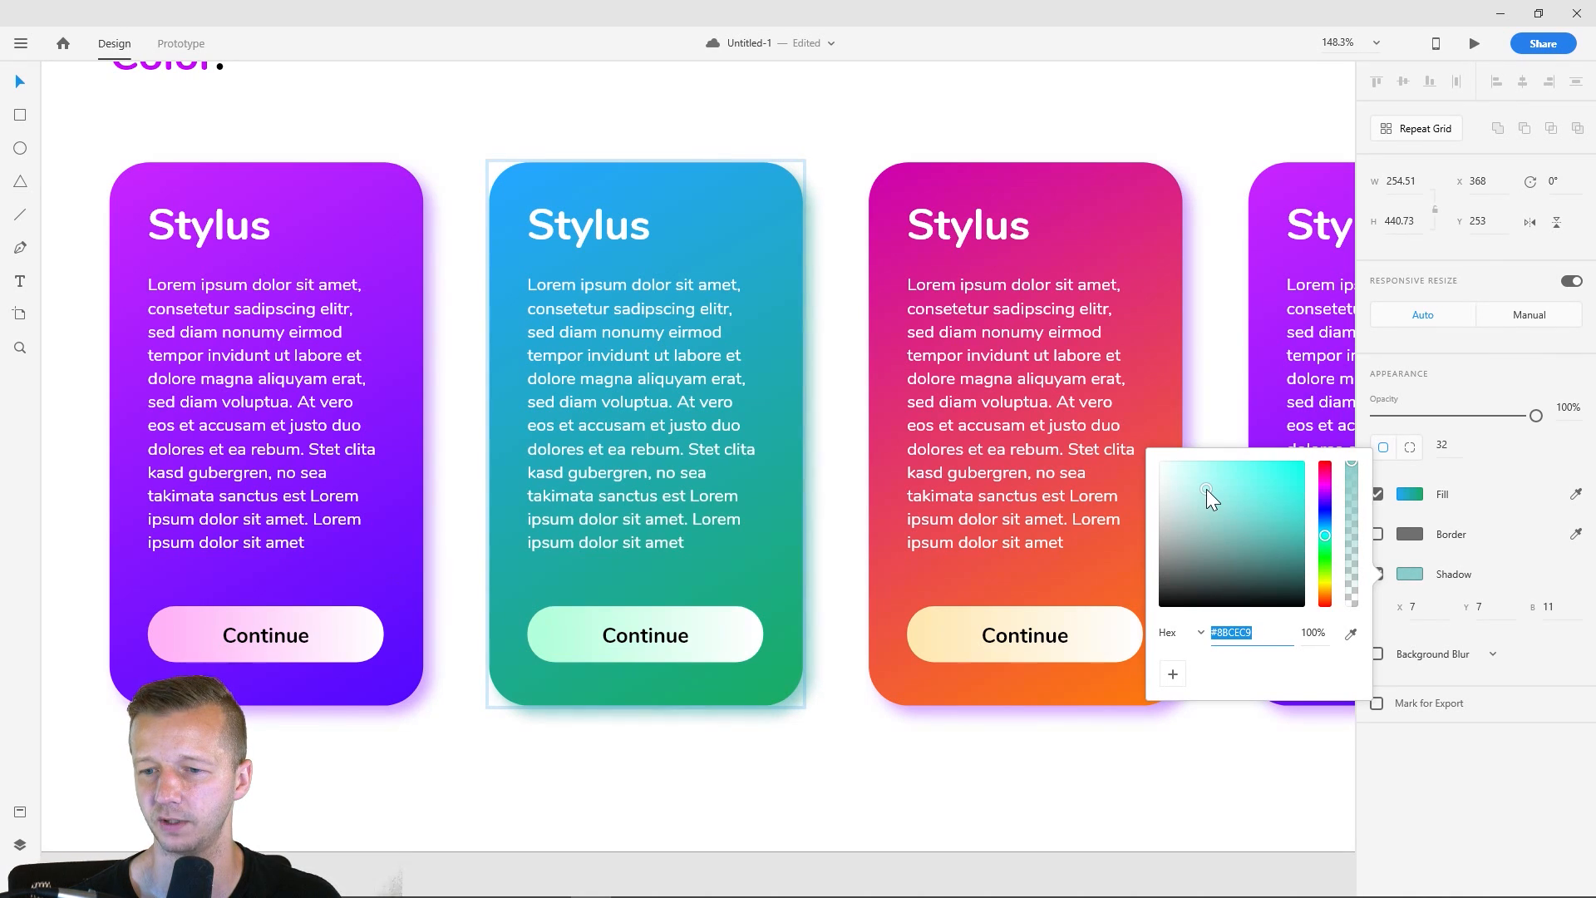
pyautogui.click(840, 344)
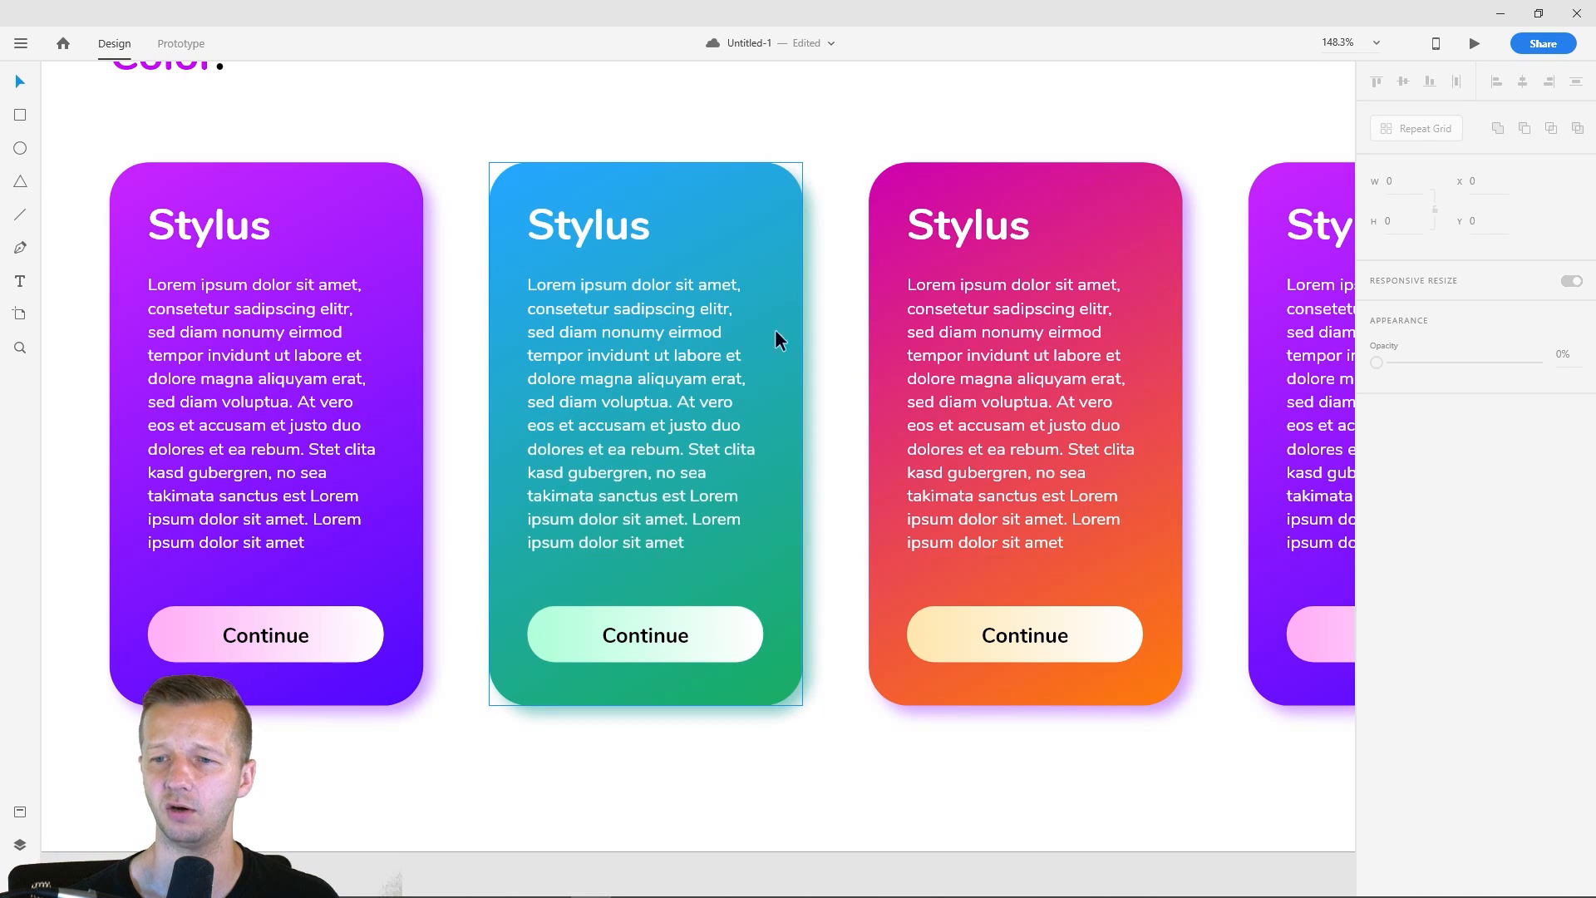
# - Try a neutral grey drop shadow on the second card, and undo that color change
pyautogui.moveTo(877, 756); pyautogui.dragTo(591, 737)
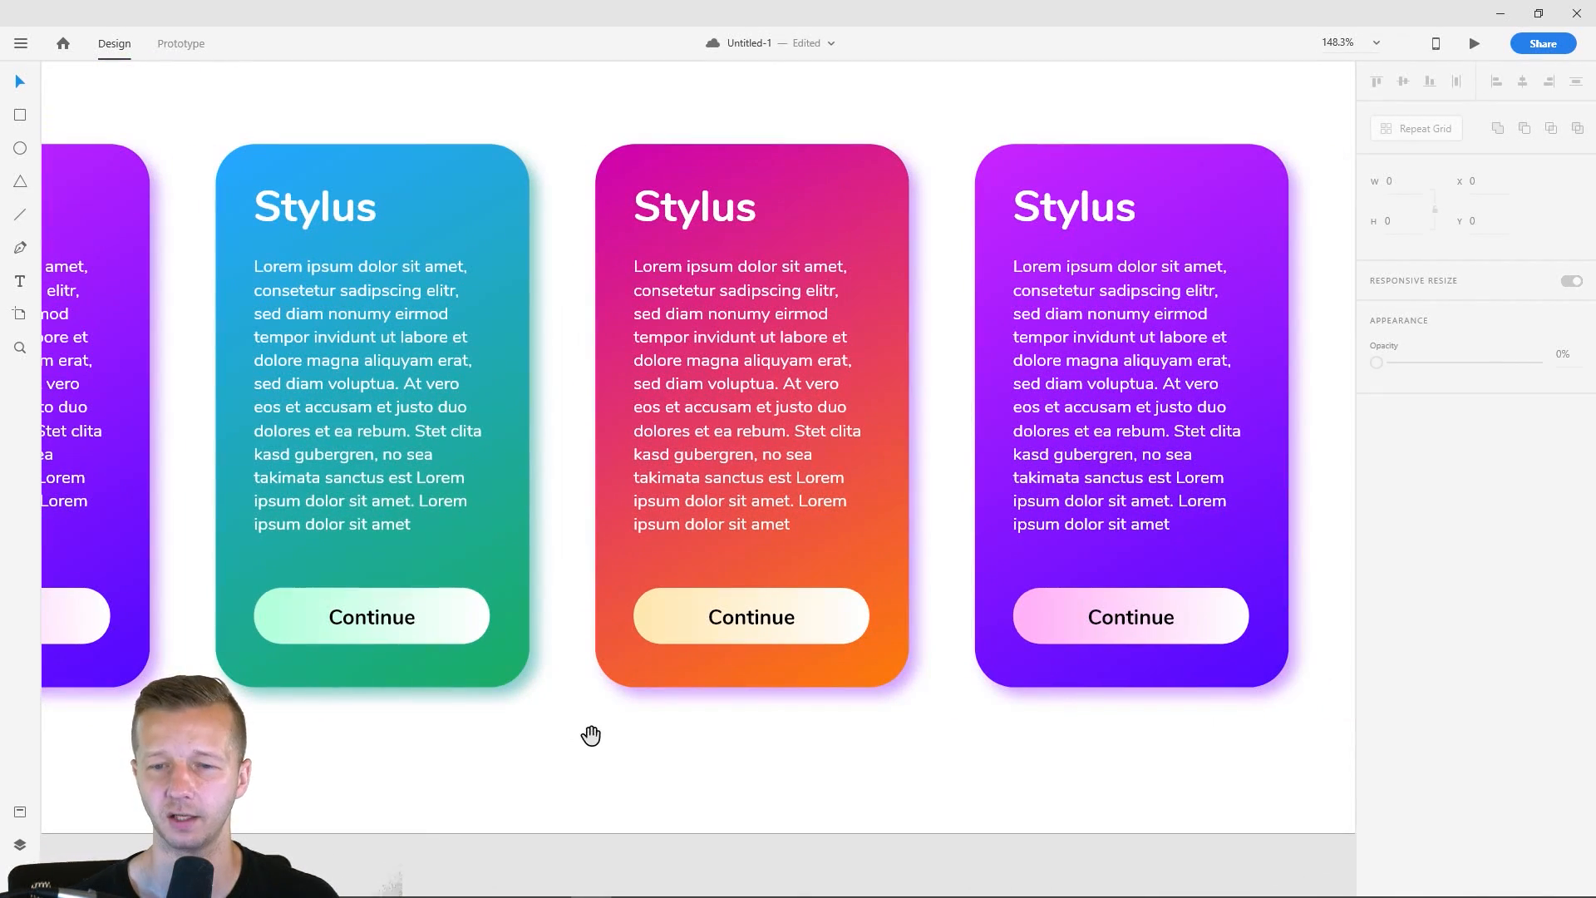
pyautogui.click(526, 198)
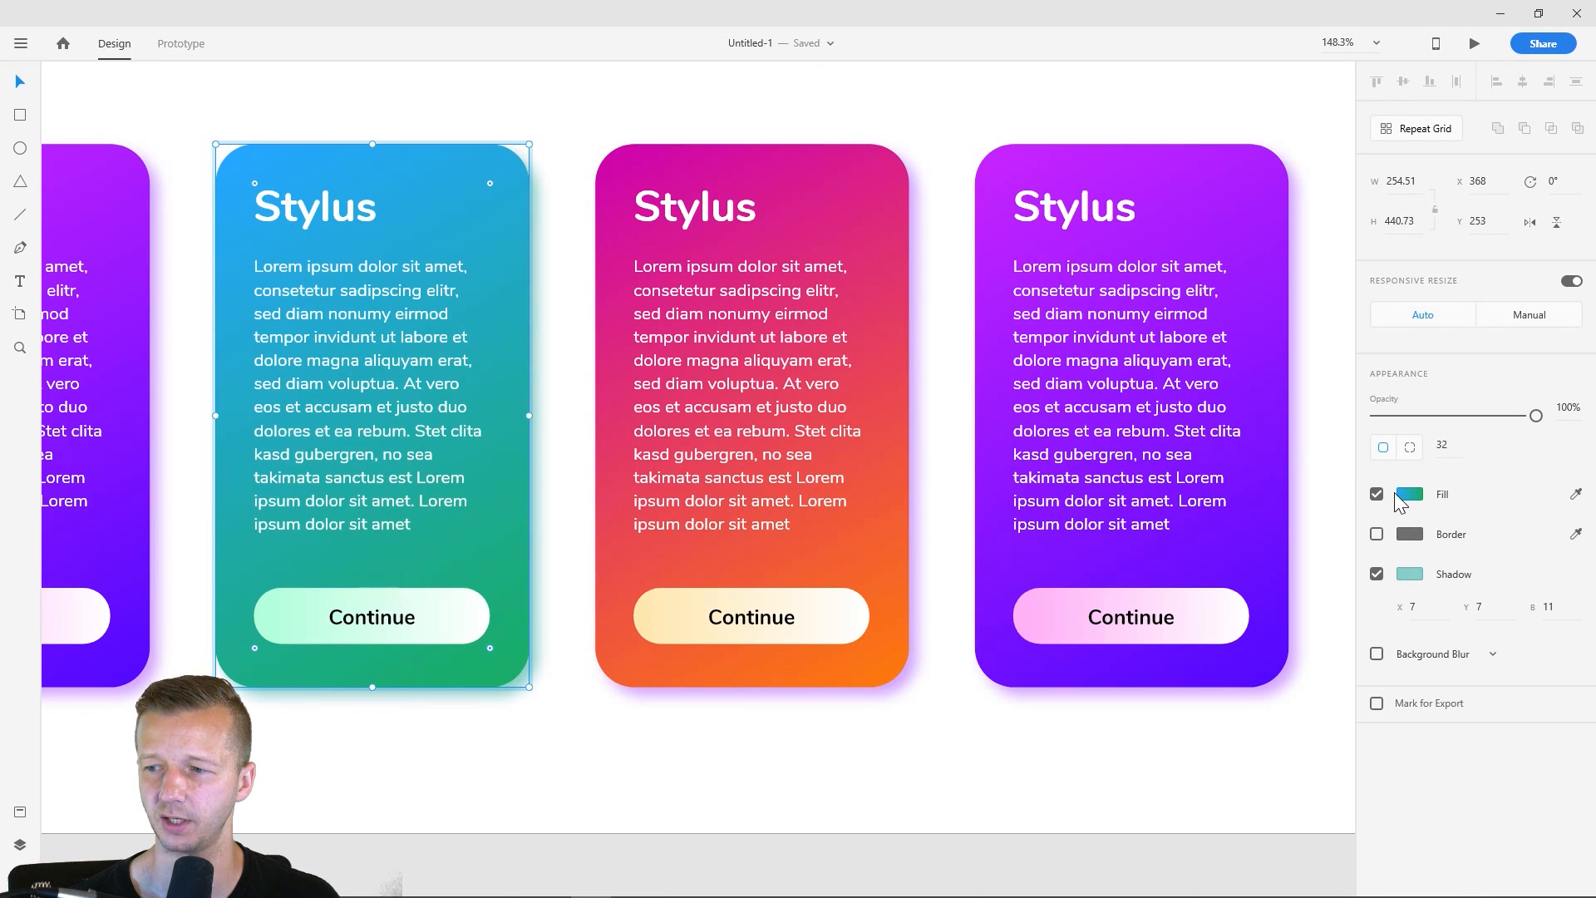
pyautogui.click(1410, 493)
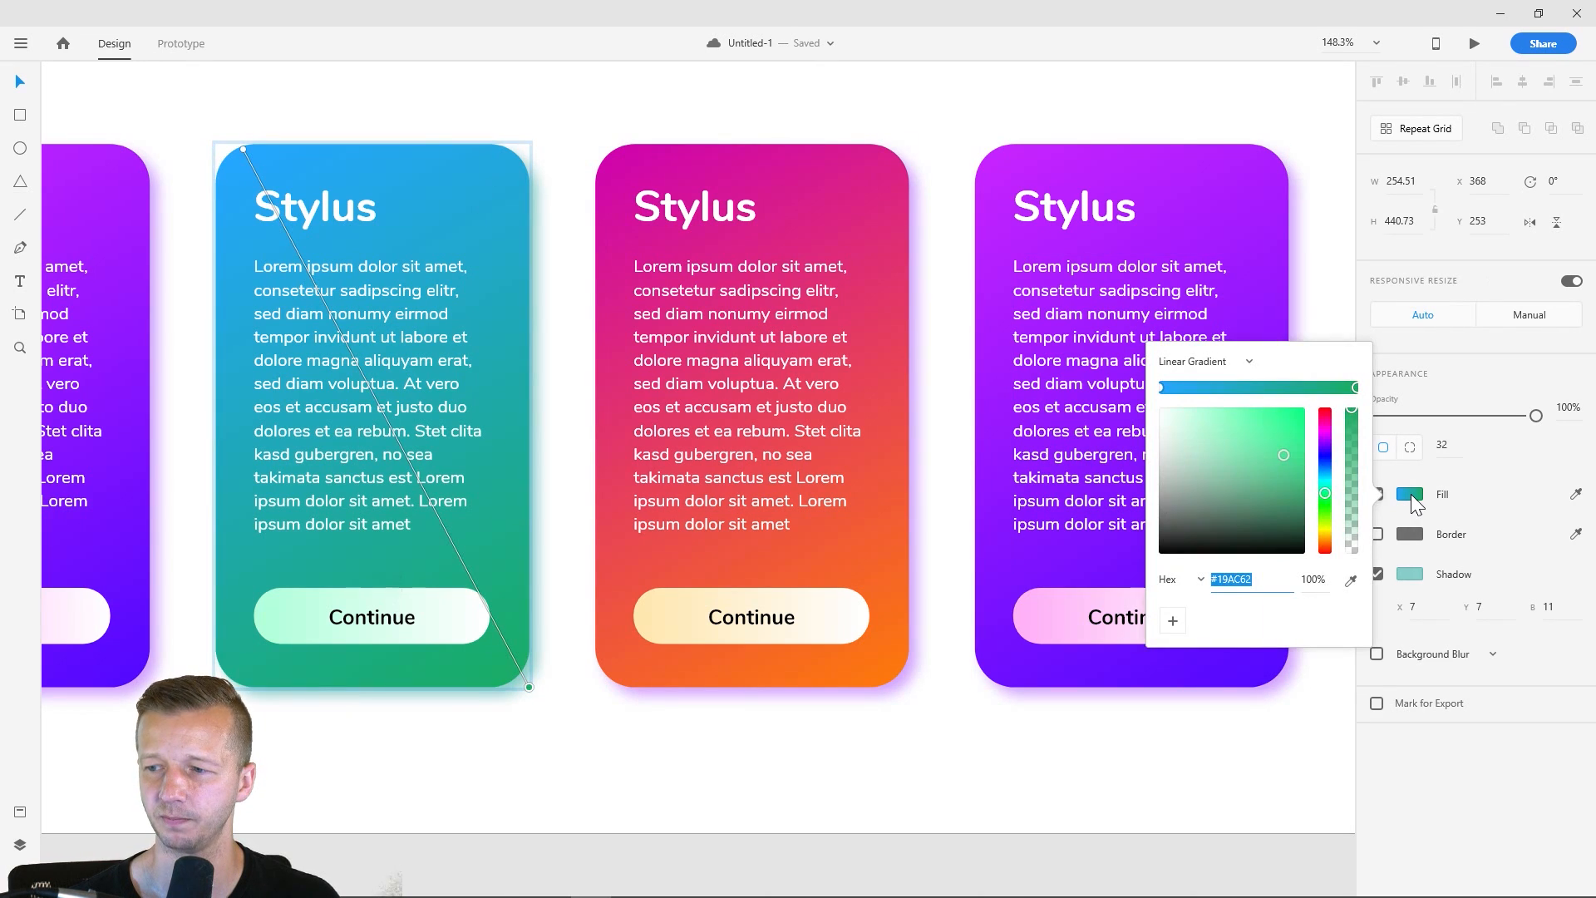
pyautogui.click(1404, 574)
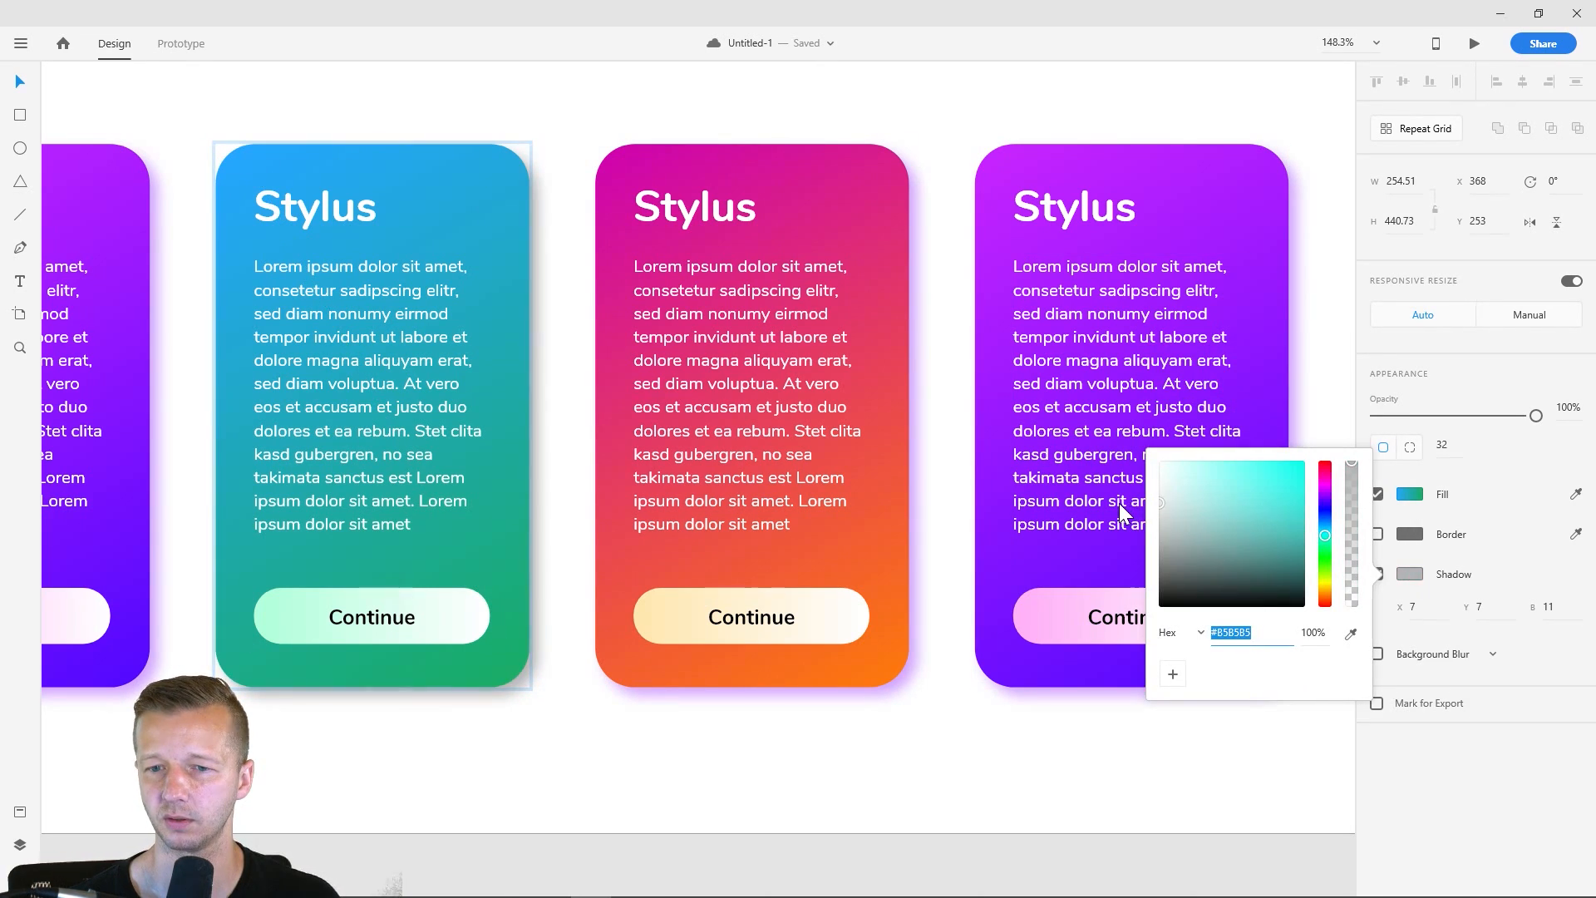
pyautogui.click(939, 226)
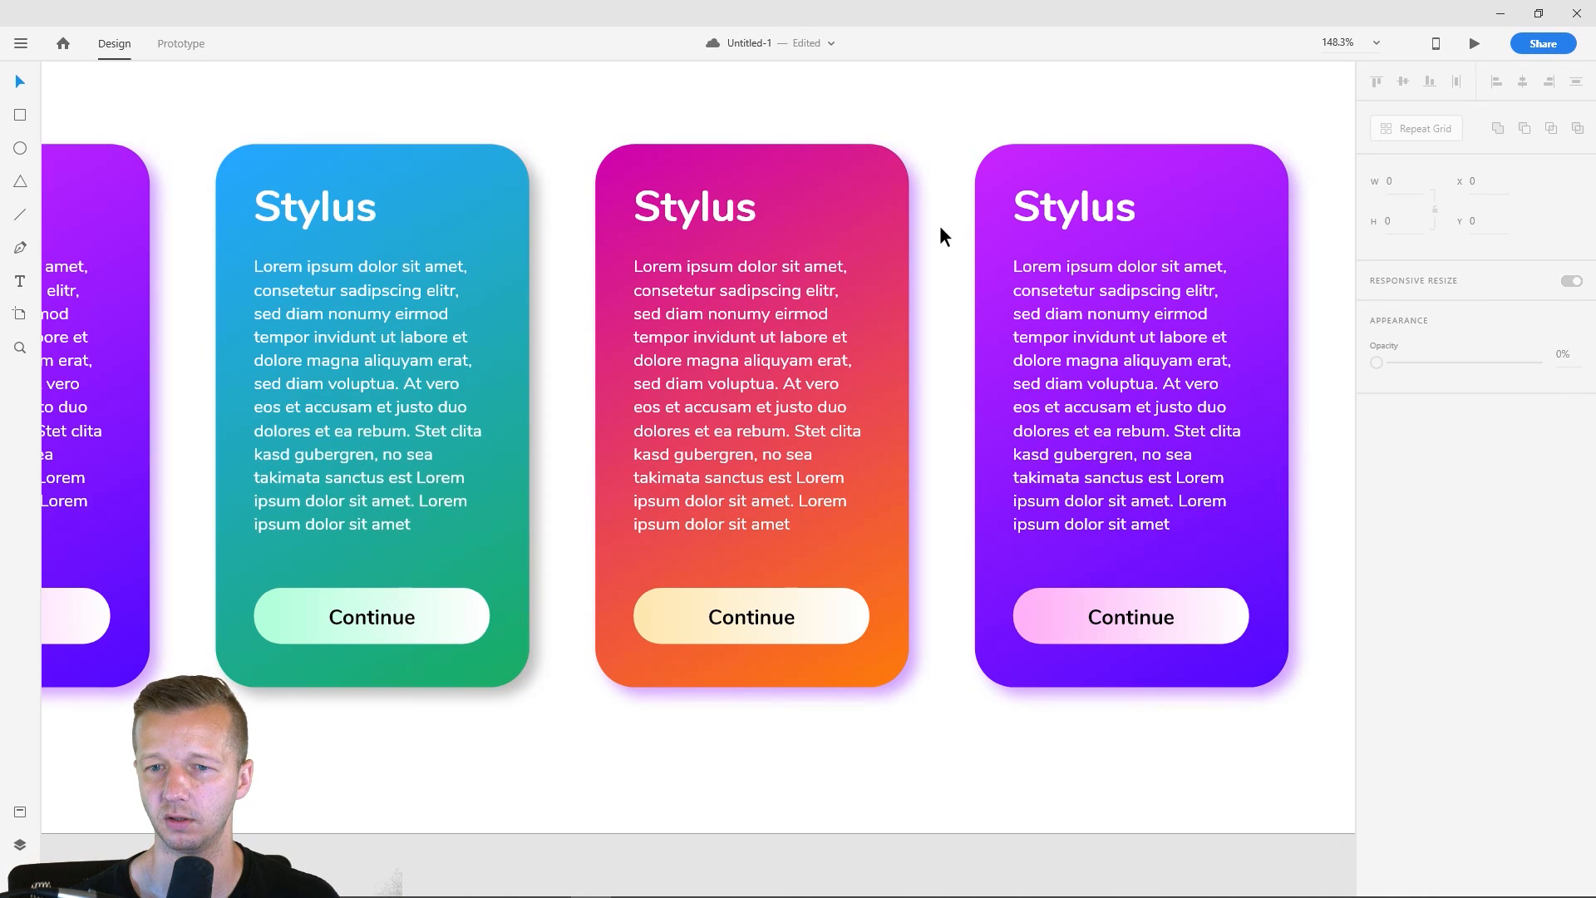
pyautogui.hotkey('ctrl', 'z')
# - Change the third card's drop shadow color to light red, #FFA5A5
pyautogui.click(848, 208)
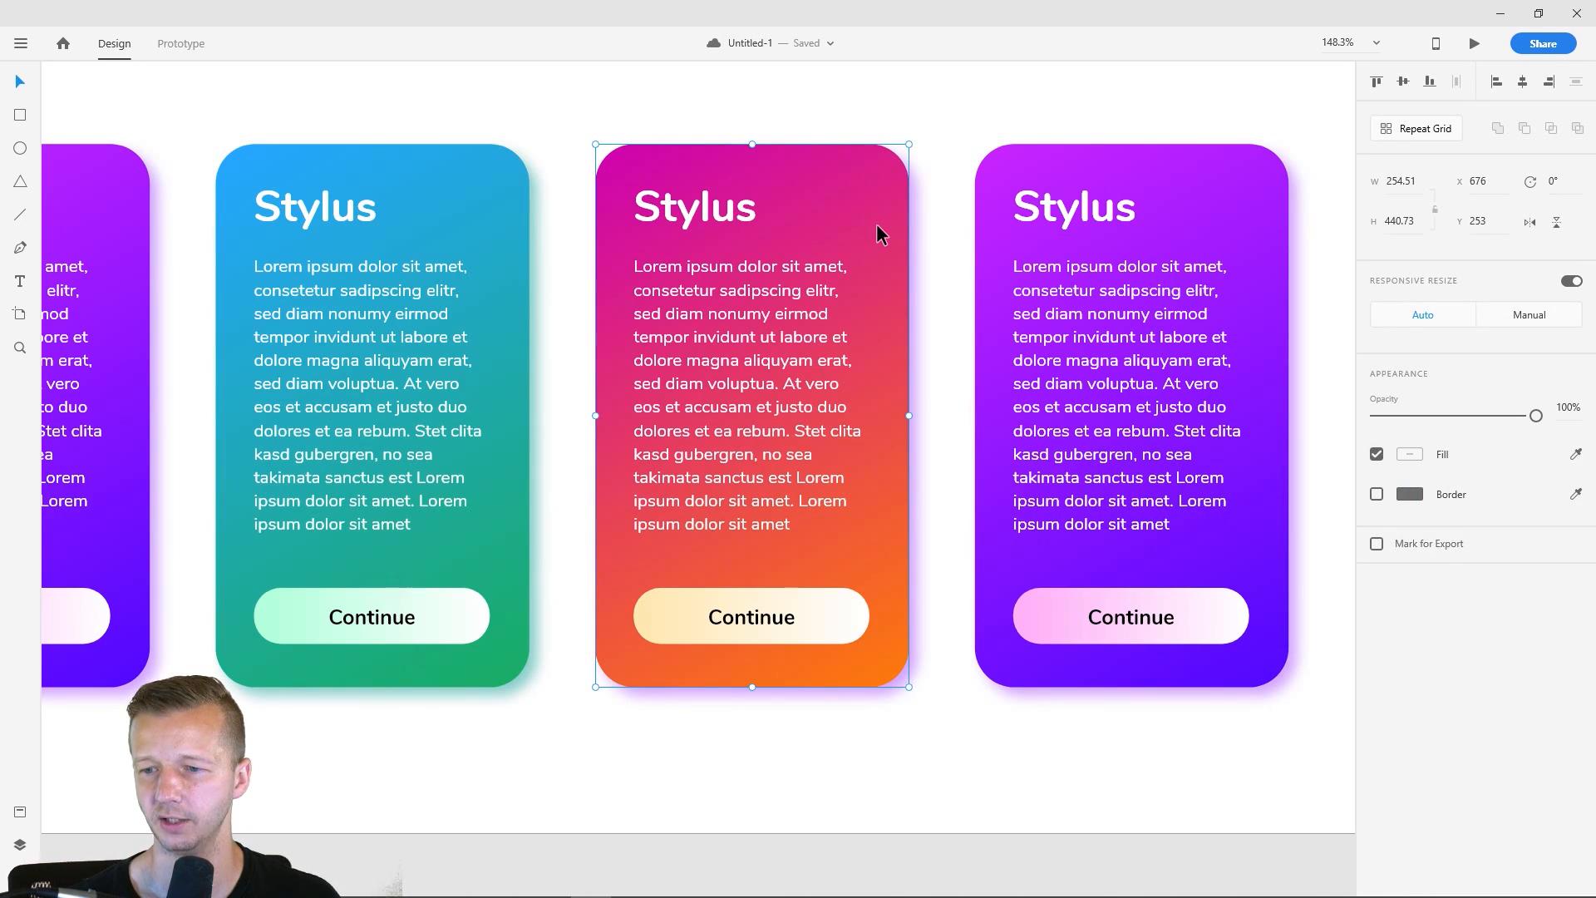
pyautogui.click(937, 447)
pyautogui.click(873, 211)
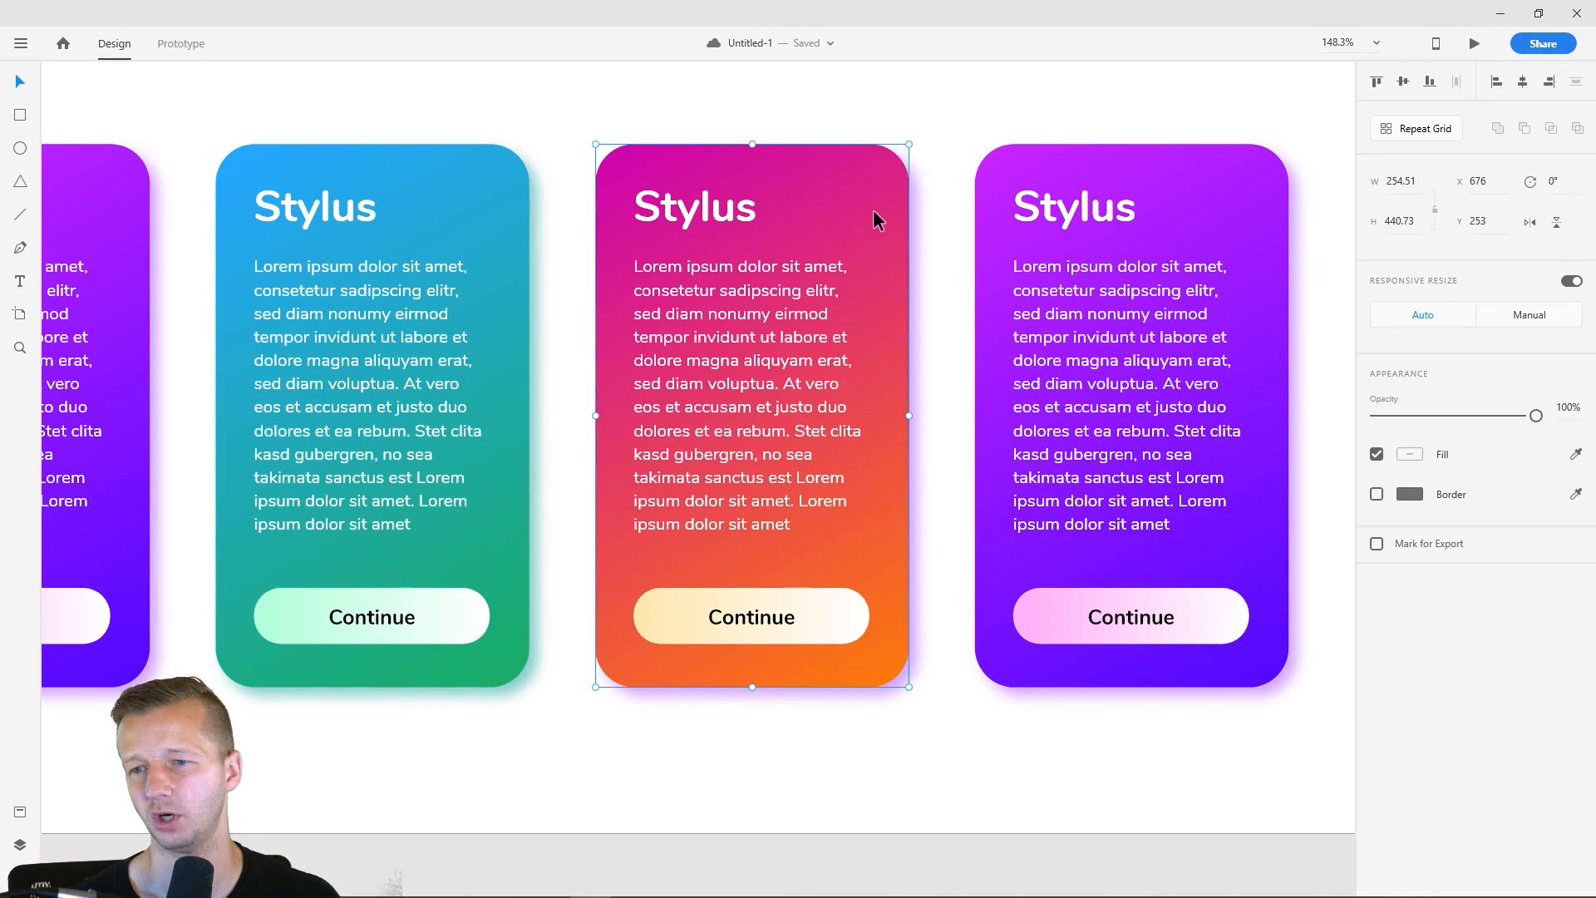
pyautogui.doubleClick(887, 217)
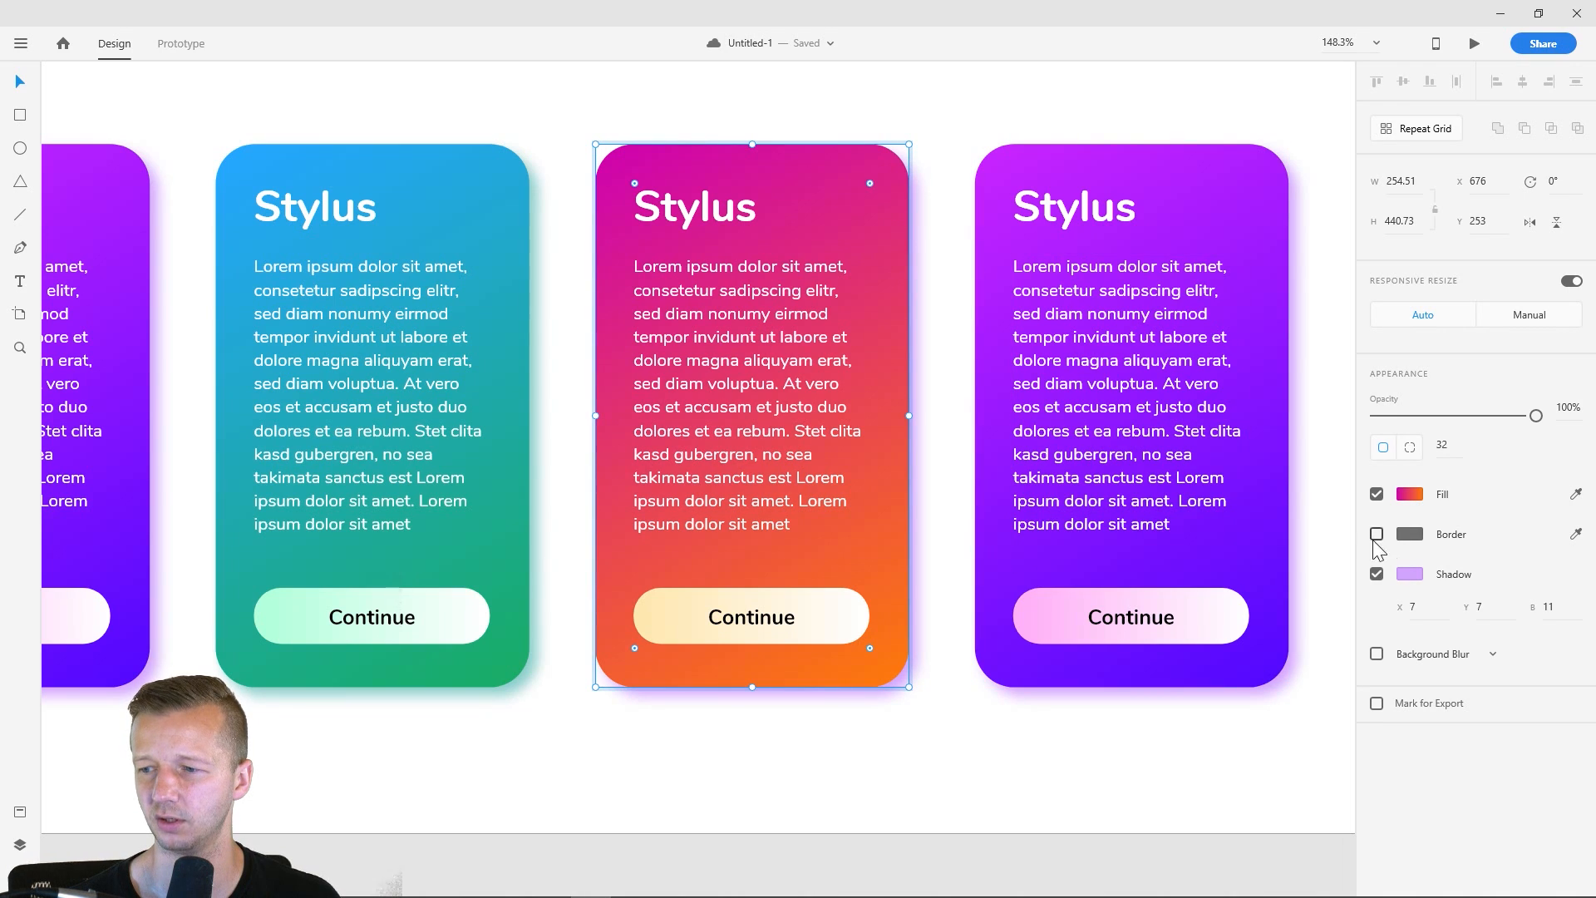
pyautogui.click(1410, 575)
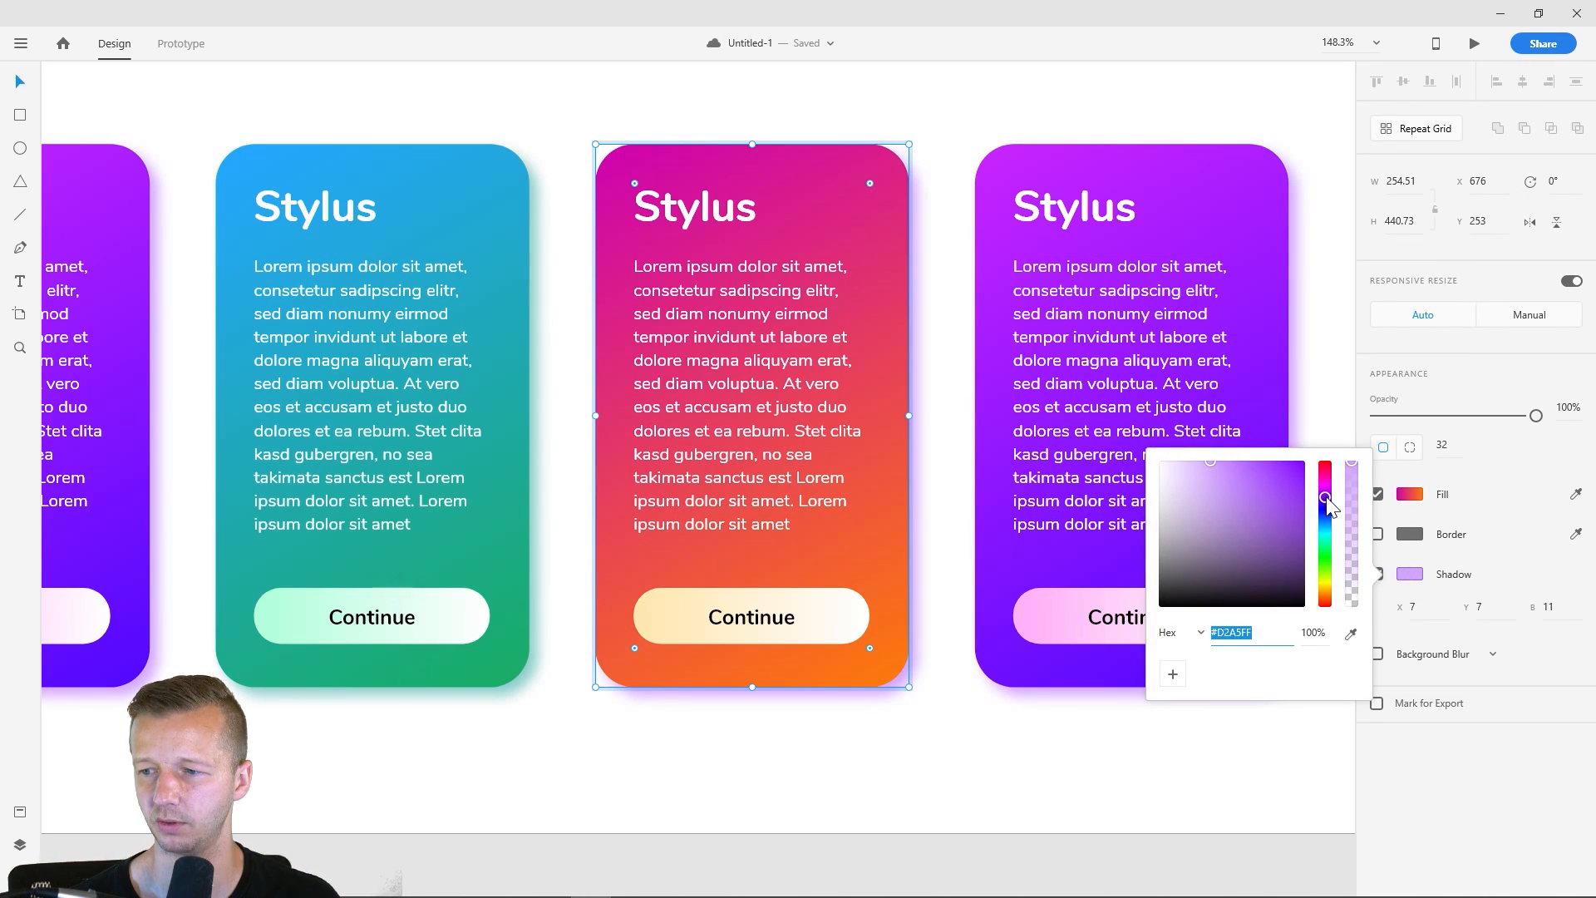
pyautogui.moveTo(1324, 497); pyautogui.dragTo(1333, 606)
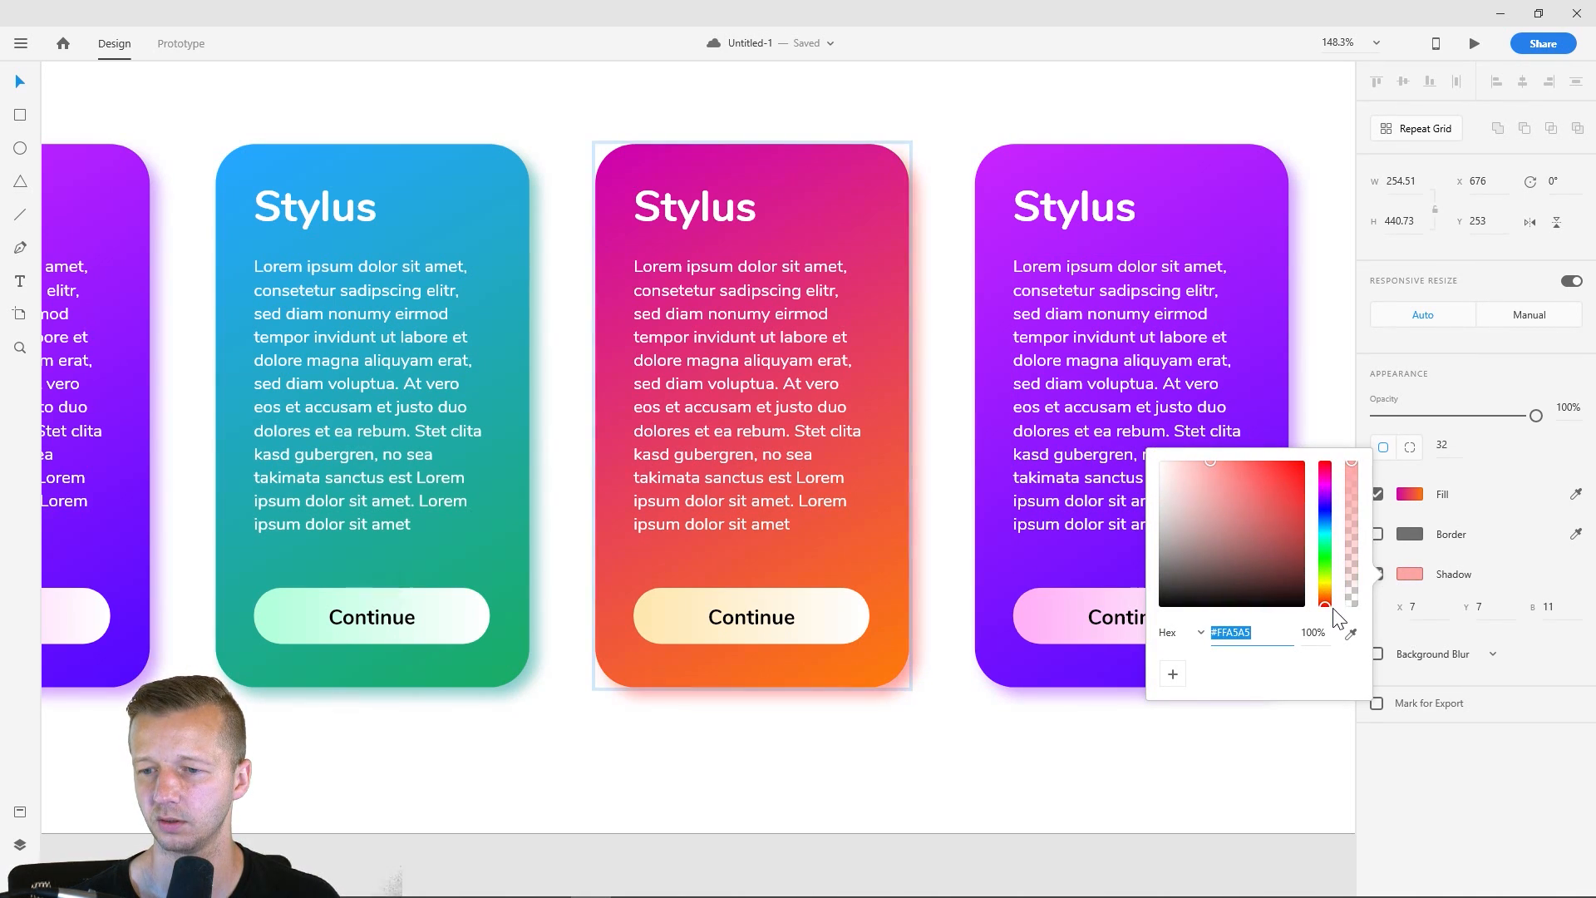
pyautogui.click(952, 401)
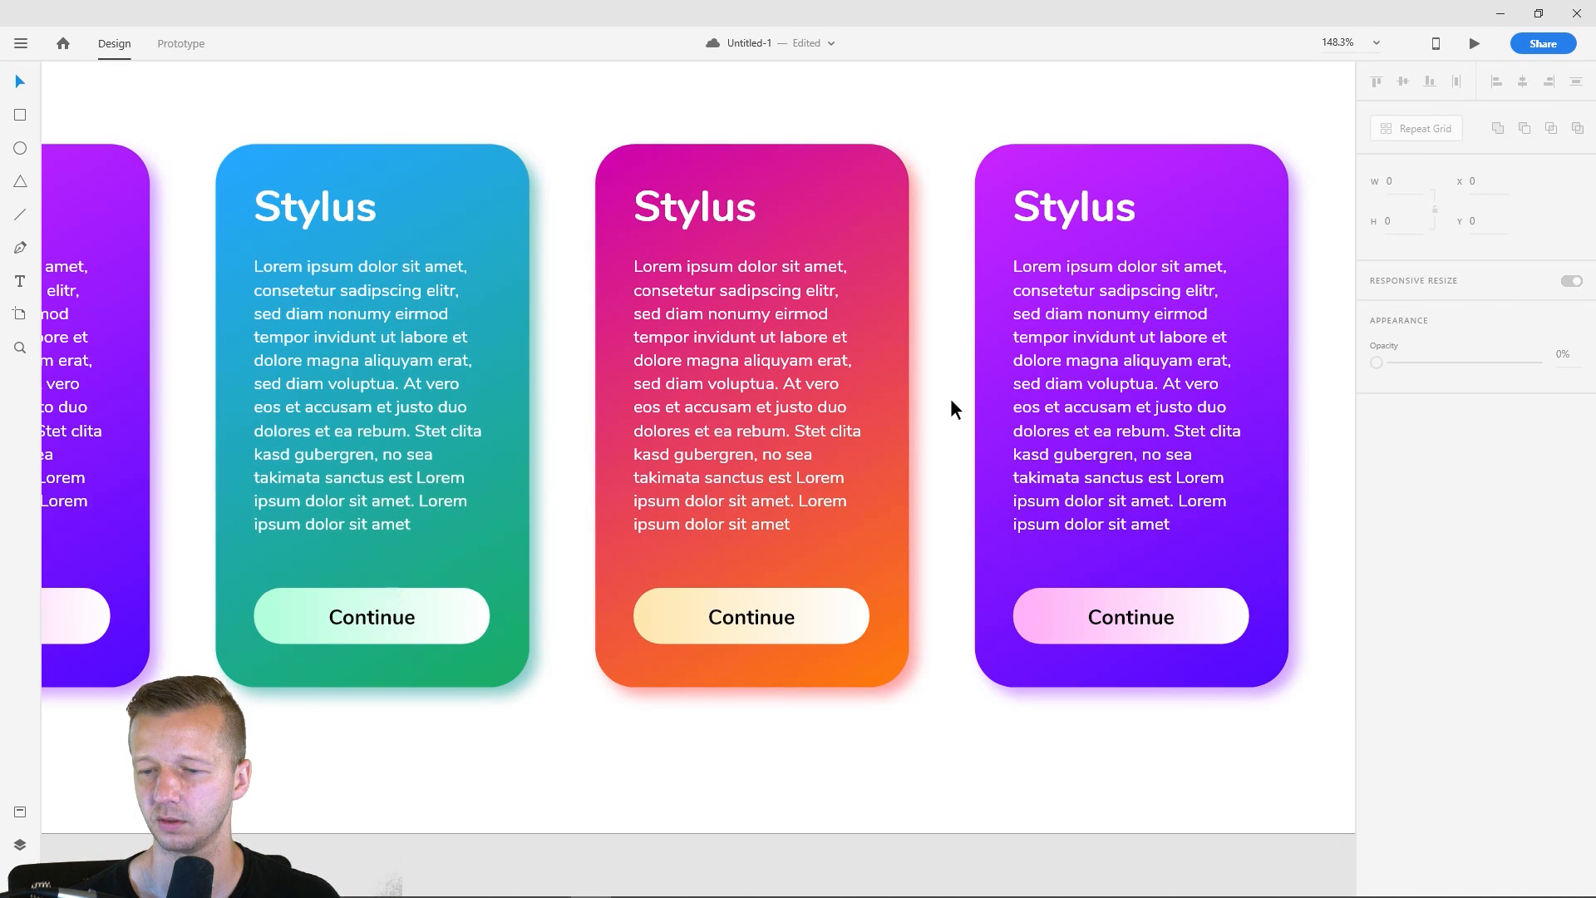
# - Delete the fourth, purple card from the wide iPhone X/XS – 7 artboard
pyautogui.scroll(-3, 951, 469)
pyautogui.moveTo(774, 254); pyautogui.dragTo(948, 243)
pyautogui.click(1222, 417)
pyautogui.press('Delete')
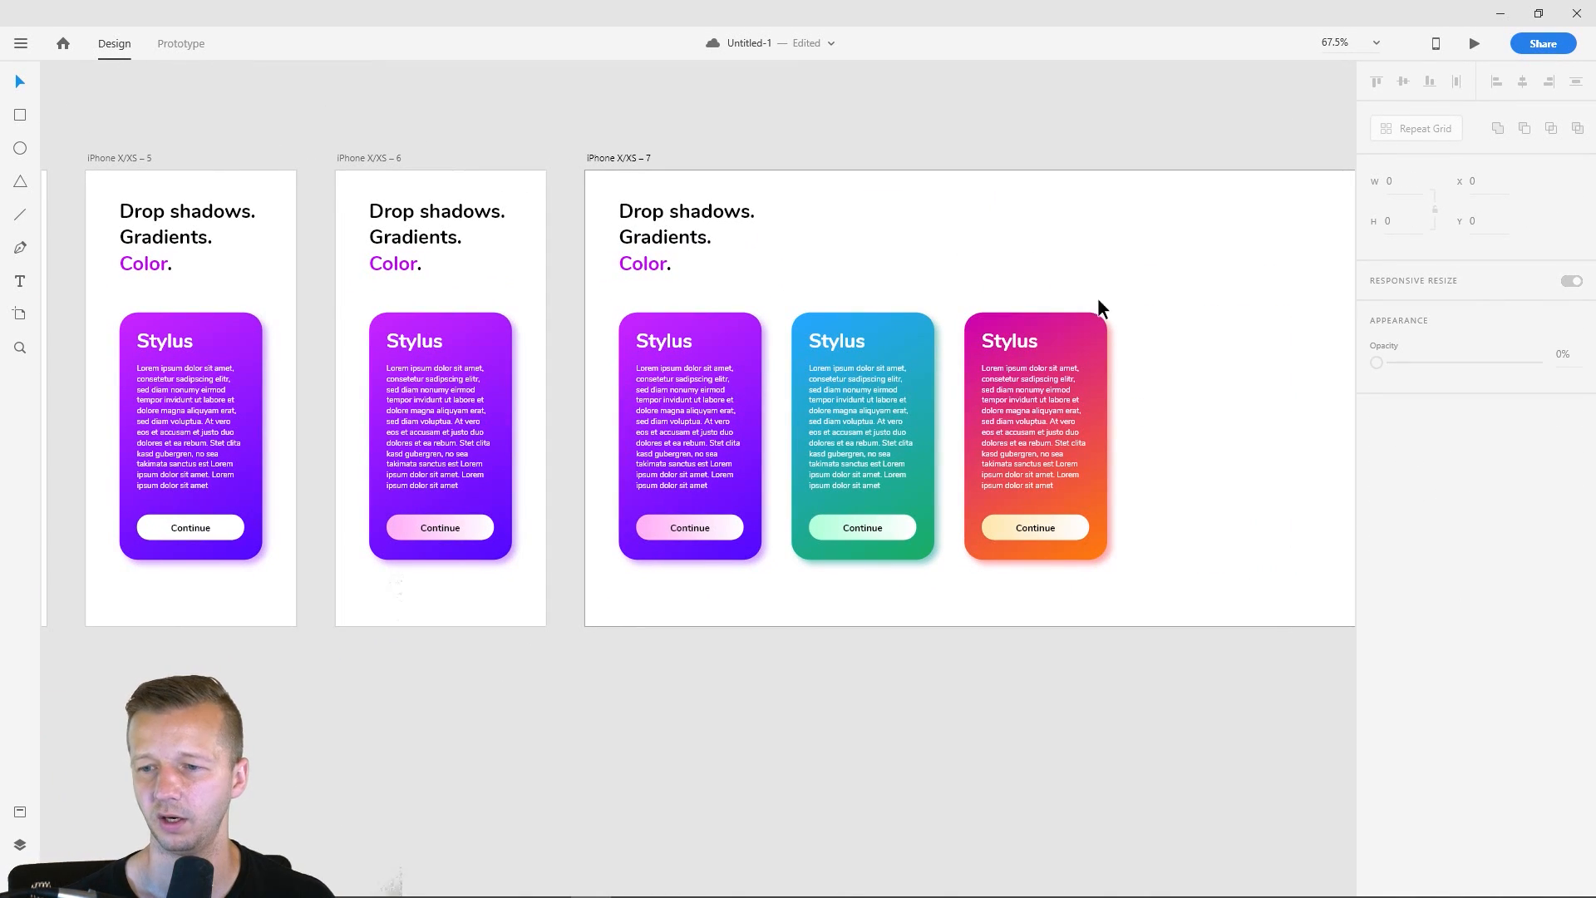
# - Compare the card designs across artboards iPhone X/XS – 1 to 7, examining how their gradients and shadows differ
pyautogui.moveTo(755, 241); pyautogui.dragTo(1186, 250)
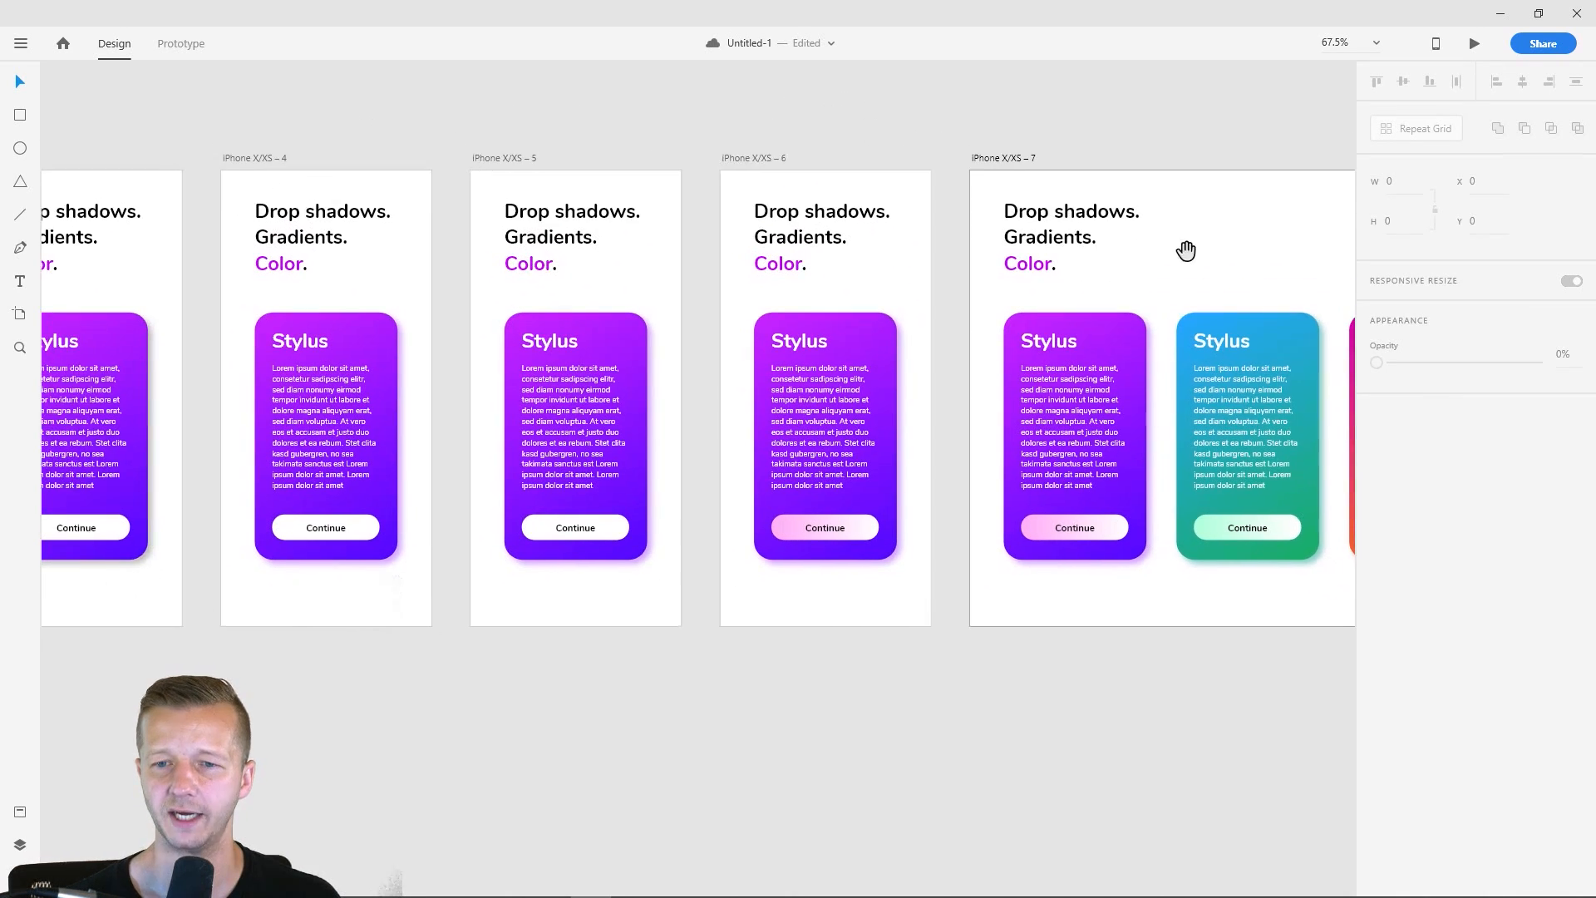
pyautogui.scroll(-1, 894, 317)
pyautogui.scroll(-1, 931, 349)
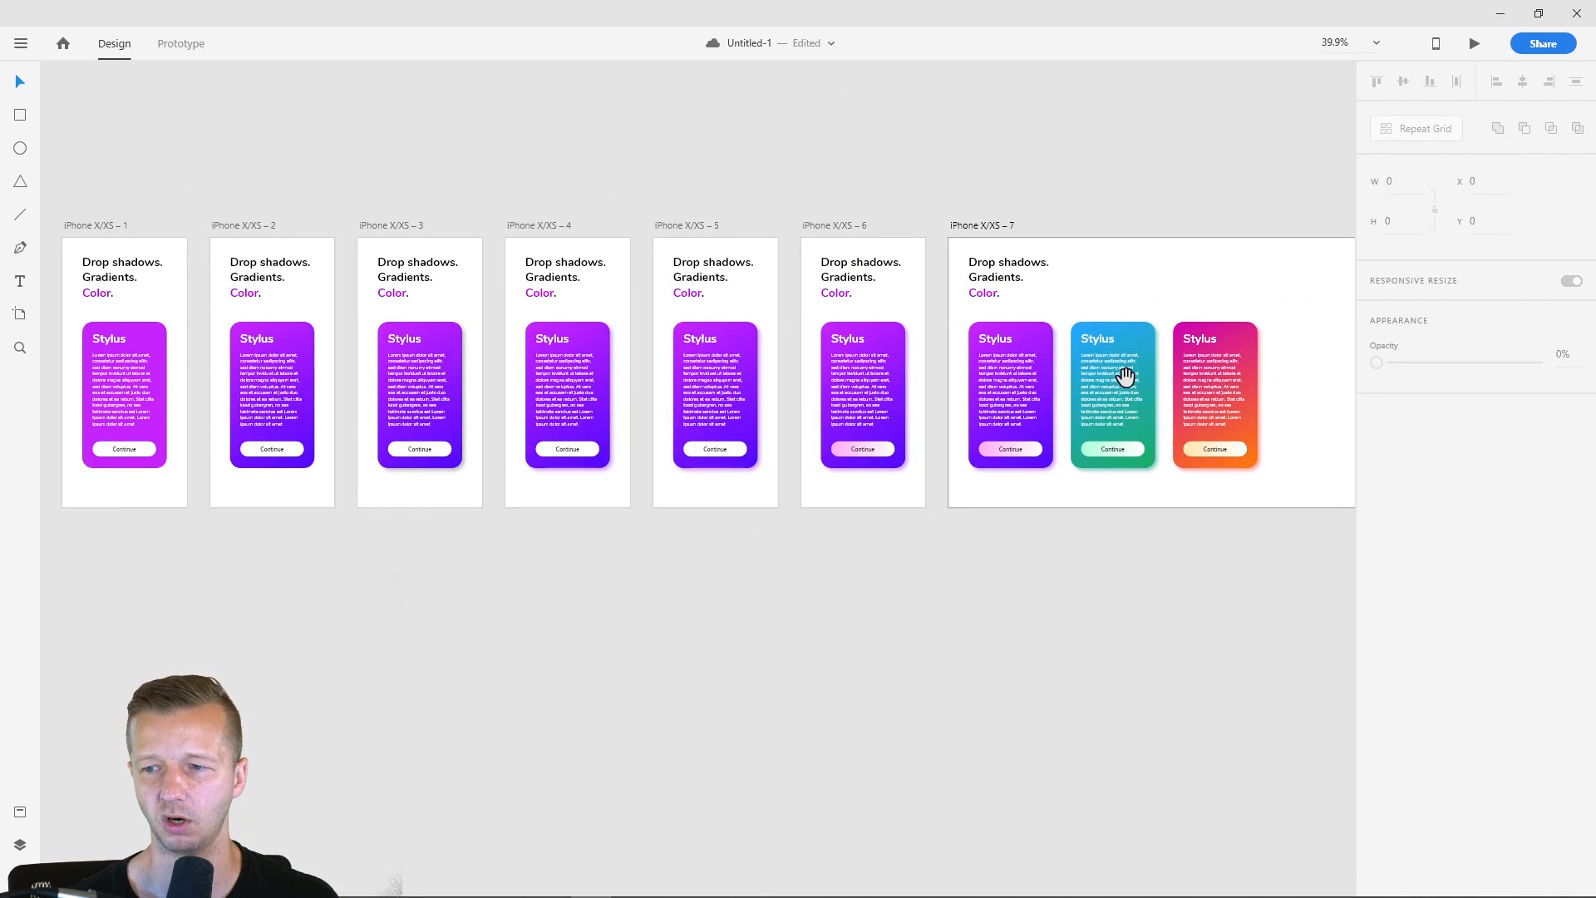
pyautogui.moveTo(1126, 374); pyautogui.dragTo(1127, 382)
pyautogui.click(1126, 275)
pyautogui.moveTo(1099, 300); pyautogui.dragTo(989, 269)
pyautogui.scroll(-1, 1086, 278)
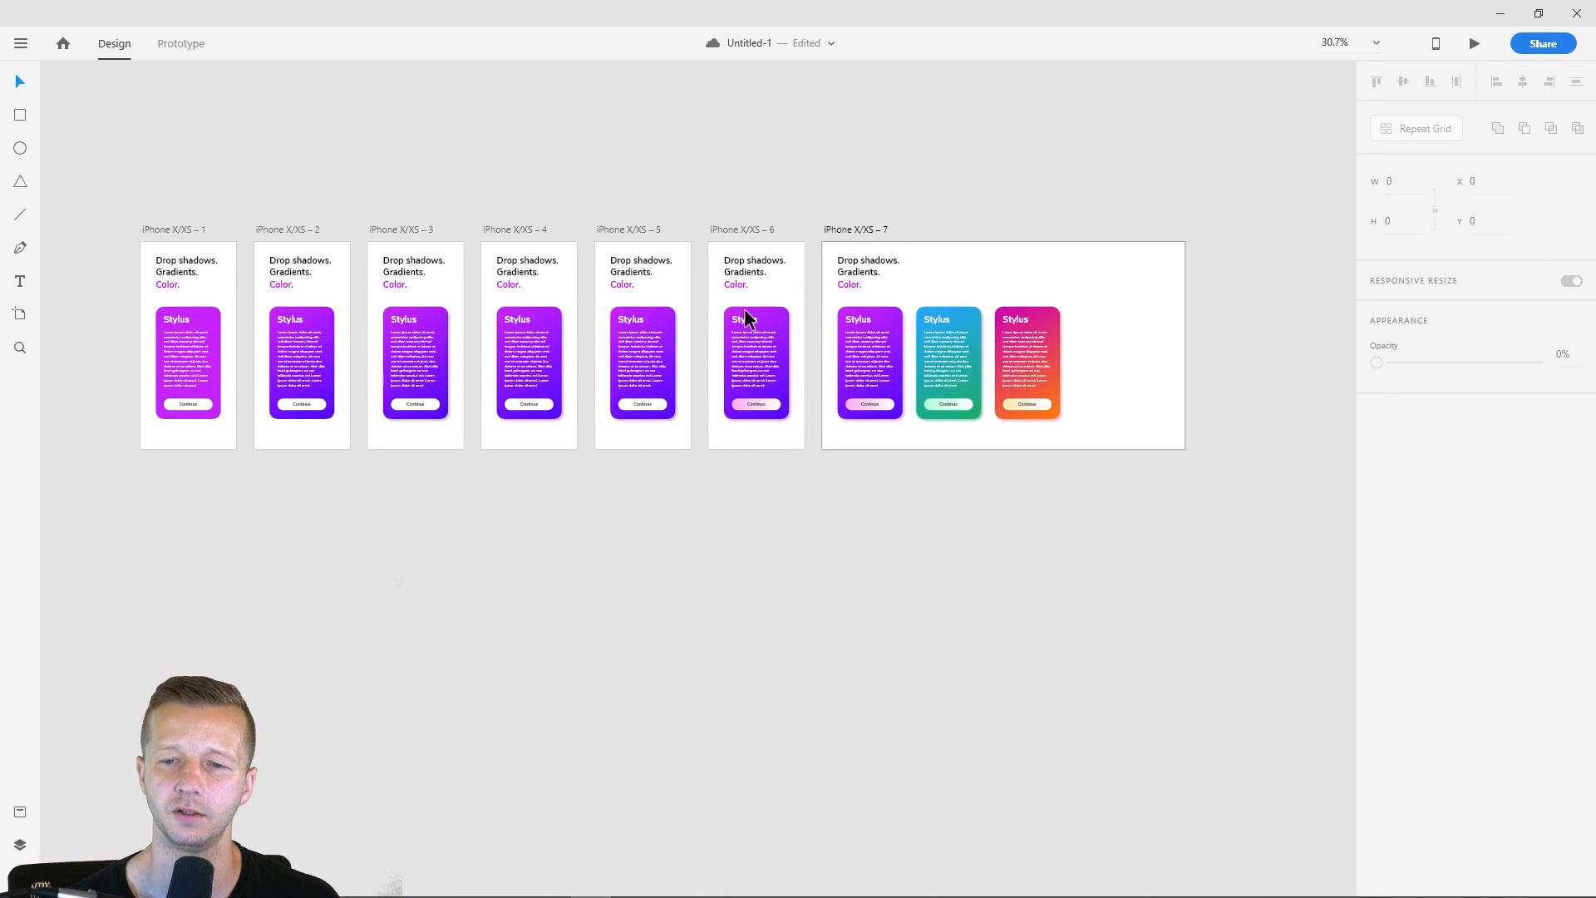
pyautogui.scroll(-1, 580, 279)
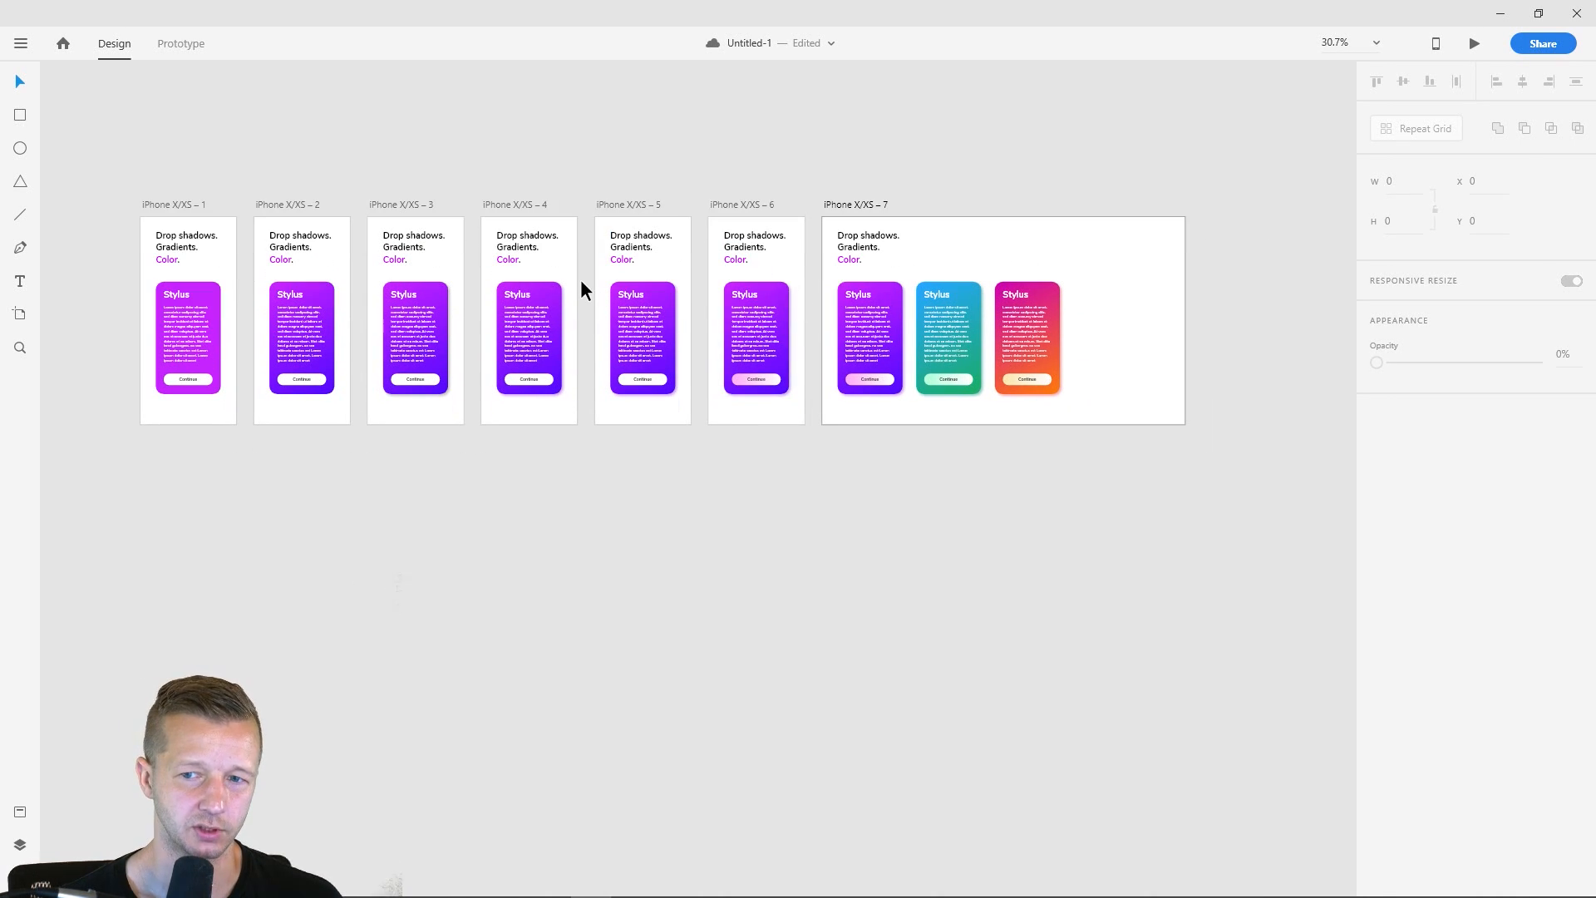
pyautogui.keyDown('ctrl'); pyautogui.scroll(1, 516, 293); pyautogui.keyUp('ctrl')
pyautogui.keyDown('ctrl'); pyautogui.scroll(4, 515, 293); pyautogui.keyUp('ctrl')
pyautogui.keyDown('ctrl'); pyautogui.scroll(2, 670, 246); pyautogui.keyUp('ctrl')
pyautogui.keyDown('ctrl'); pyautogui.scroll(-2, 671, 267); pyautogui.keyUp('ctrl')
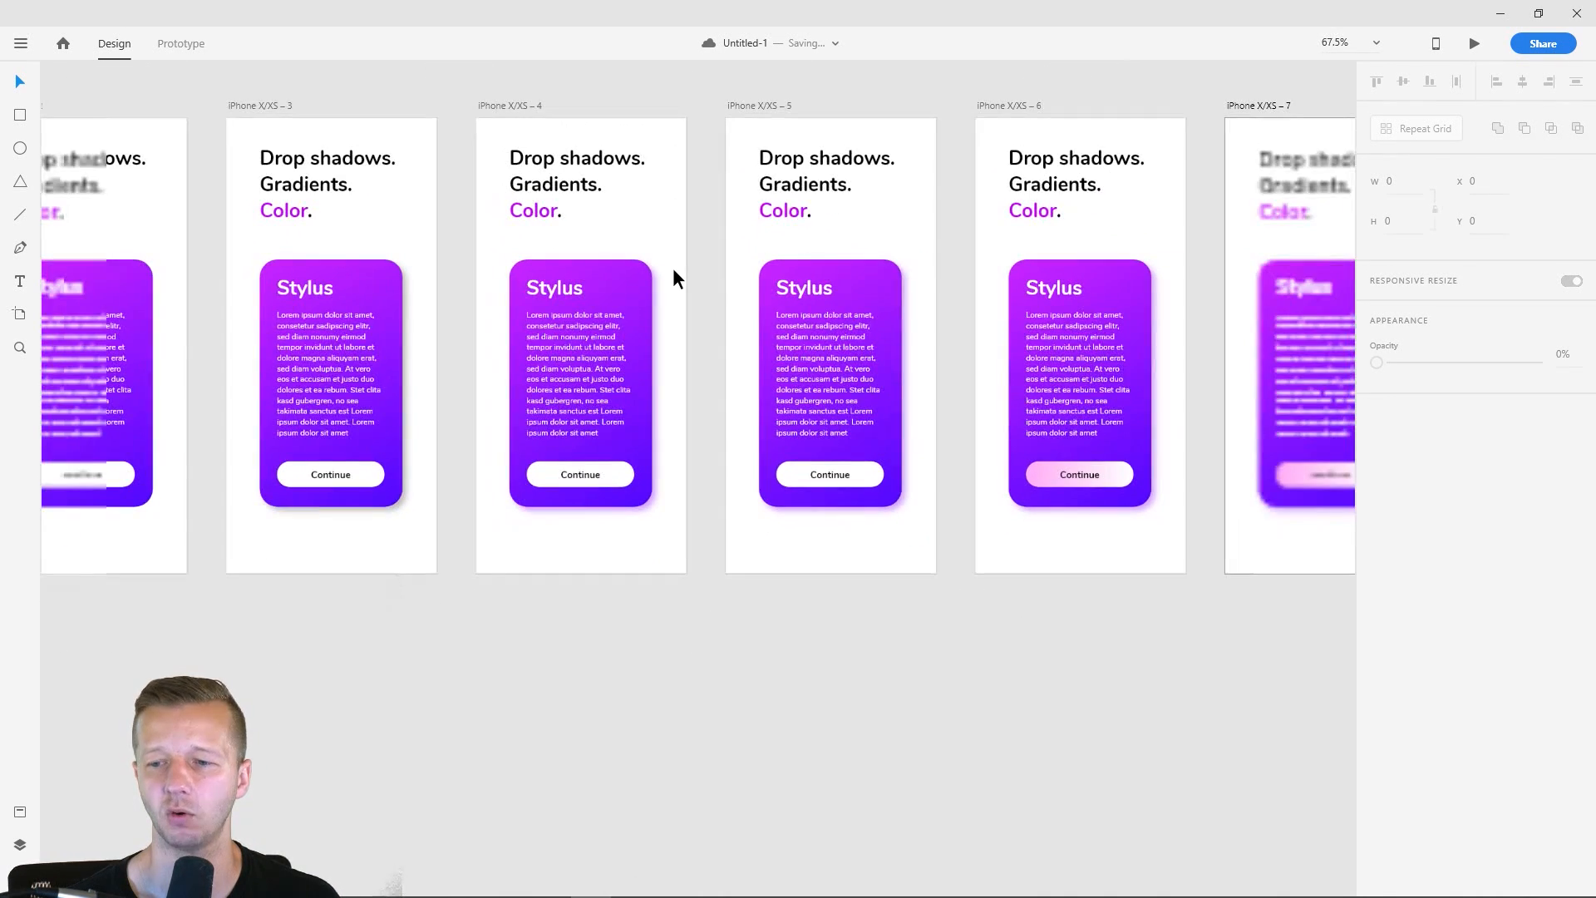
pyautogui.moveTo(748, 274); pyautogui.dragTo(356, 296)
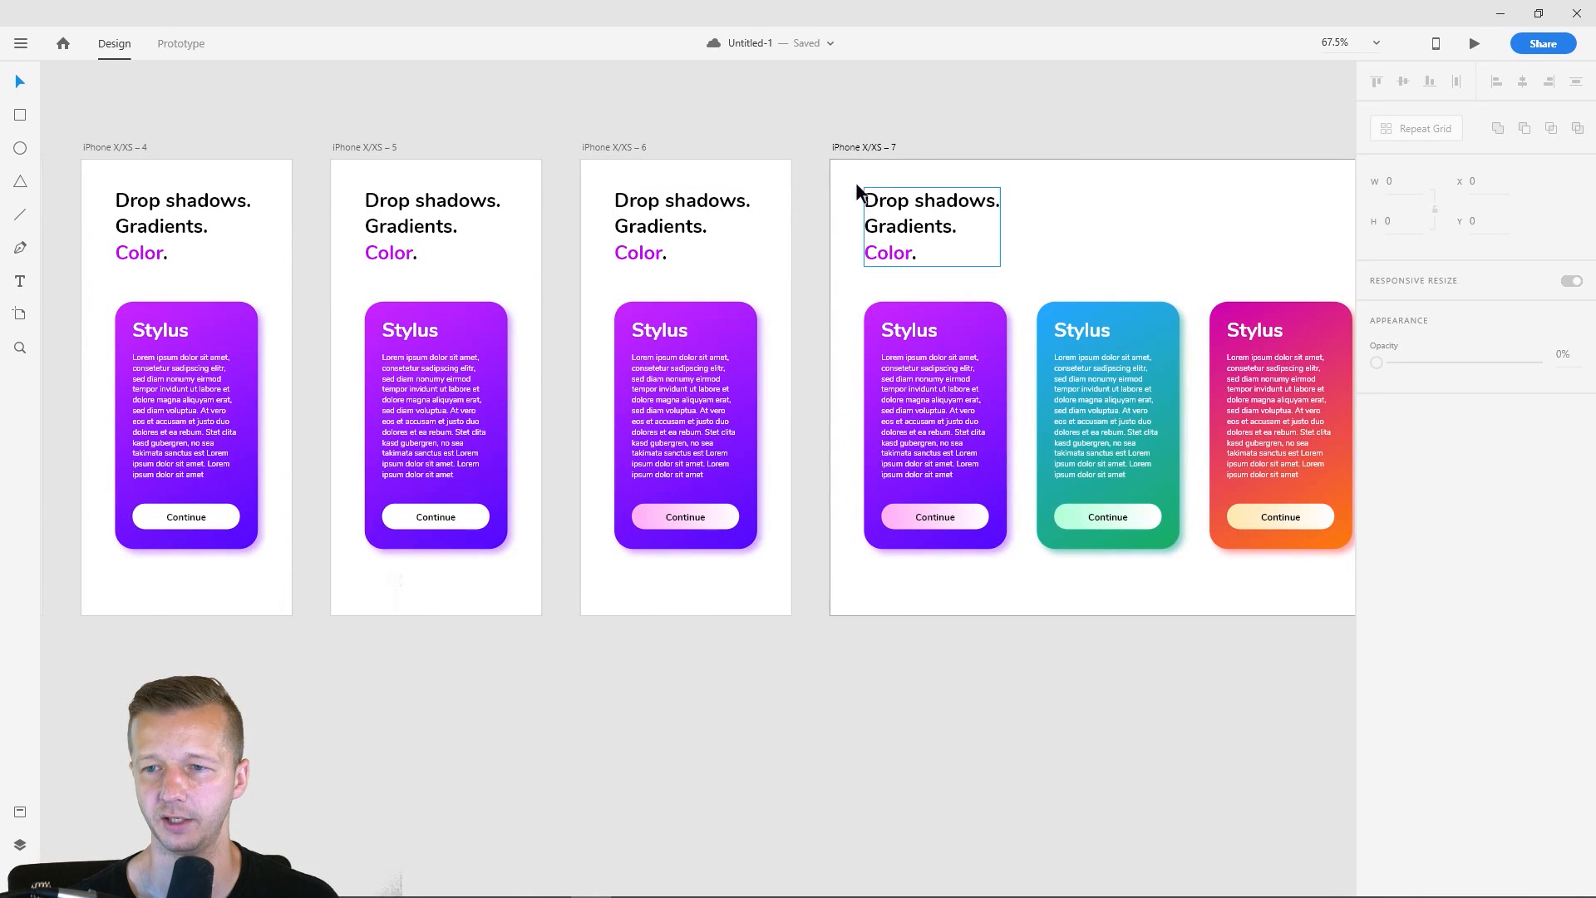
# - Change the background fill of the iPhone X/XS – 6 artboard from a solid color to a linear gradient
pyautogui.keyDown('ctrl'); pyautogui.scroll(2, 713, 257); pyautogui.keyUp('ctrl')
pyautogui.keyDown('ctrl'); pyautogui.scroll(2, 676, 218); pyautogui.keyUp('ctrl')
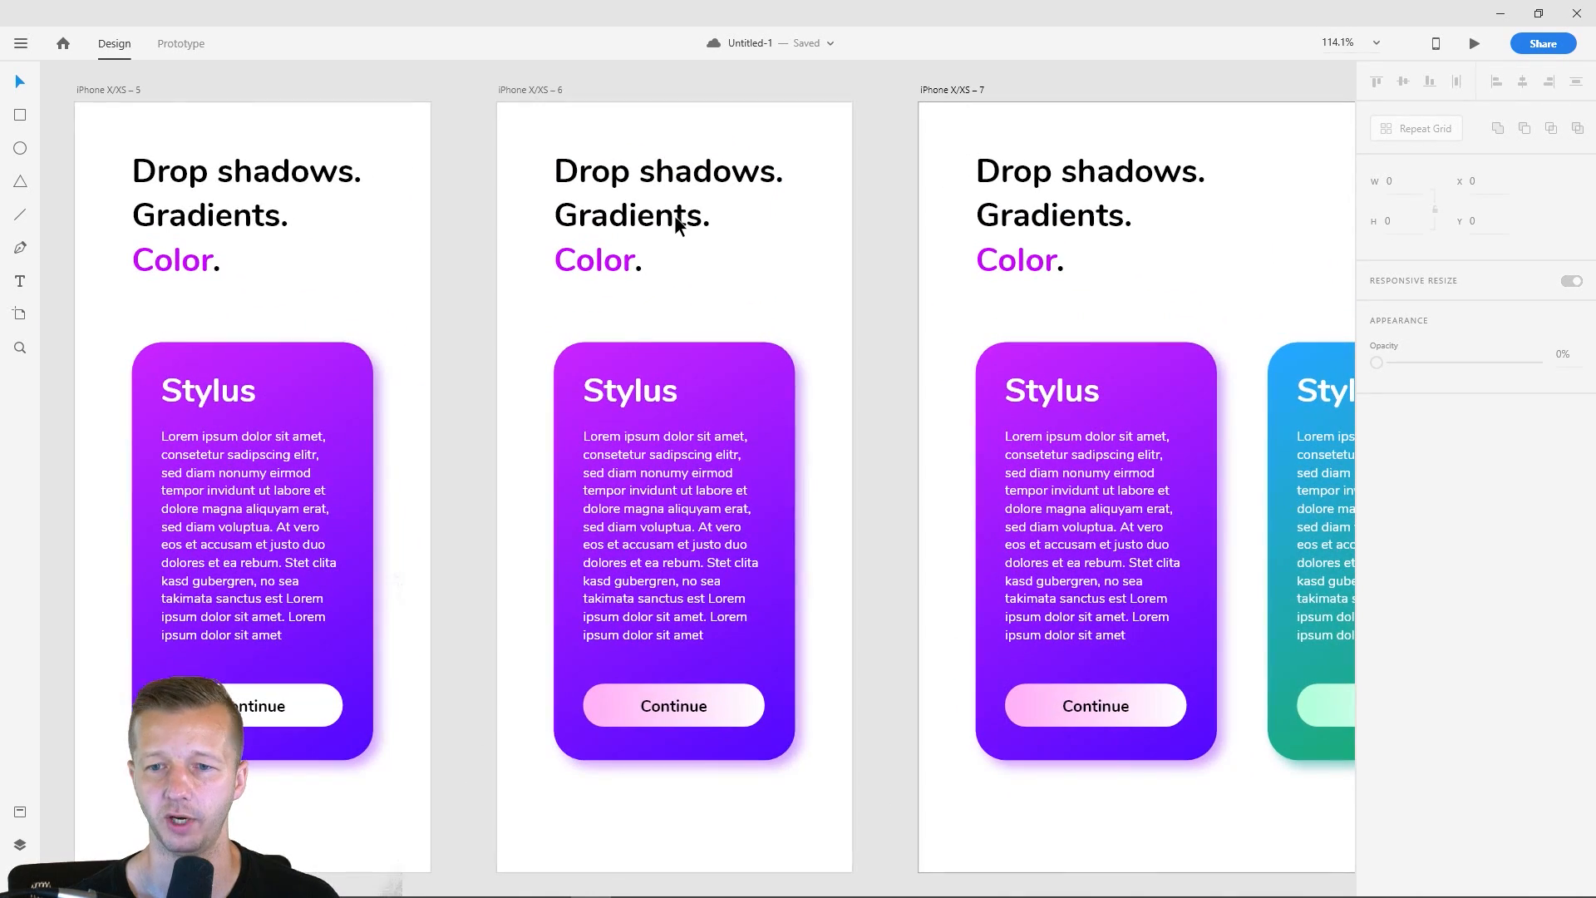
pyautogui.click(536, 91)
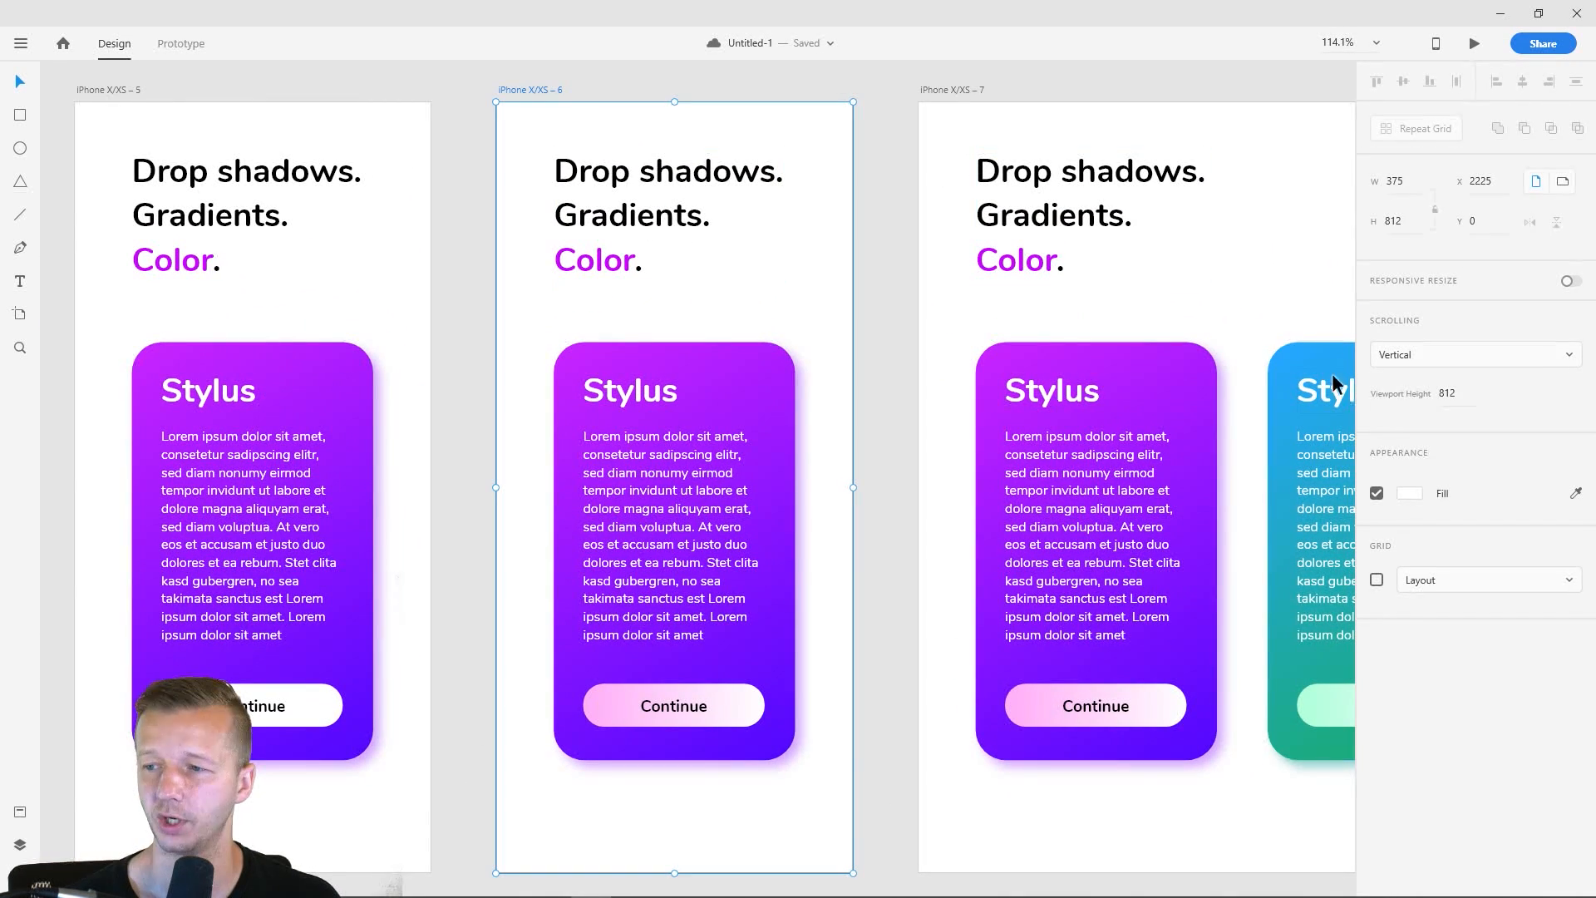
pyautogui.click(1409, 492)
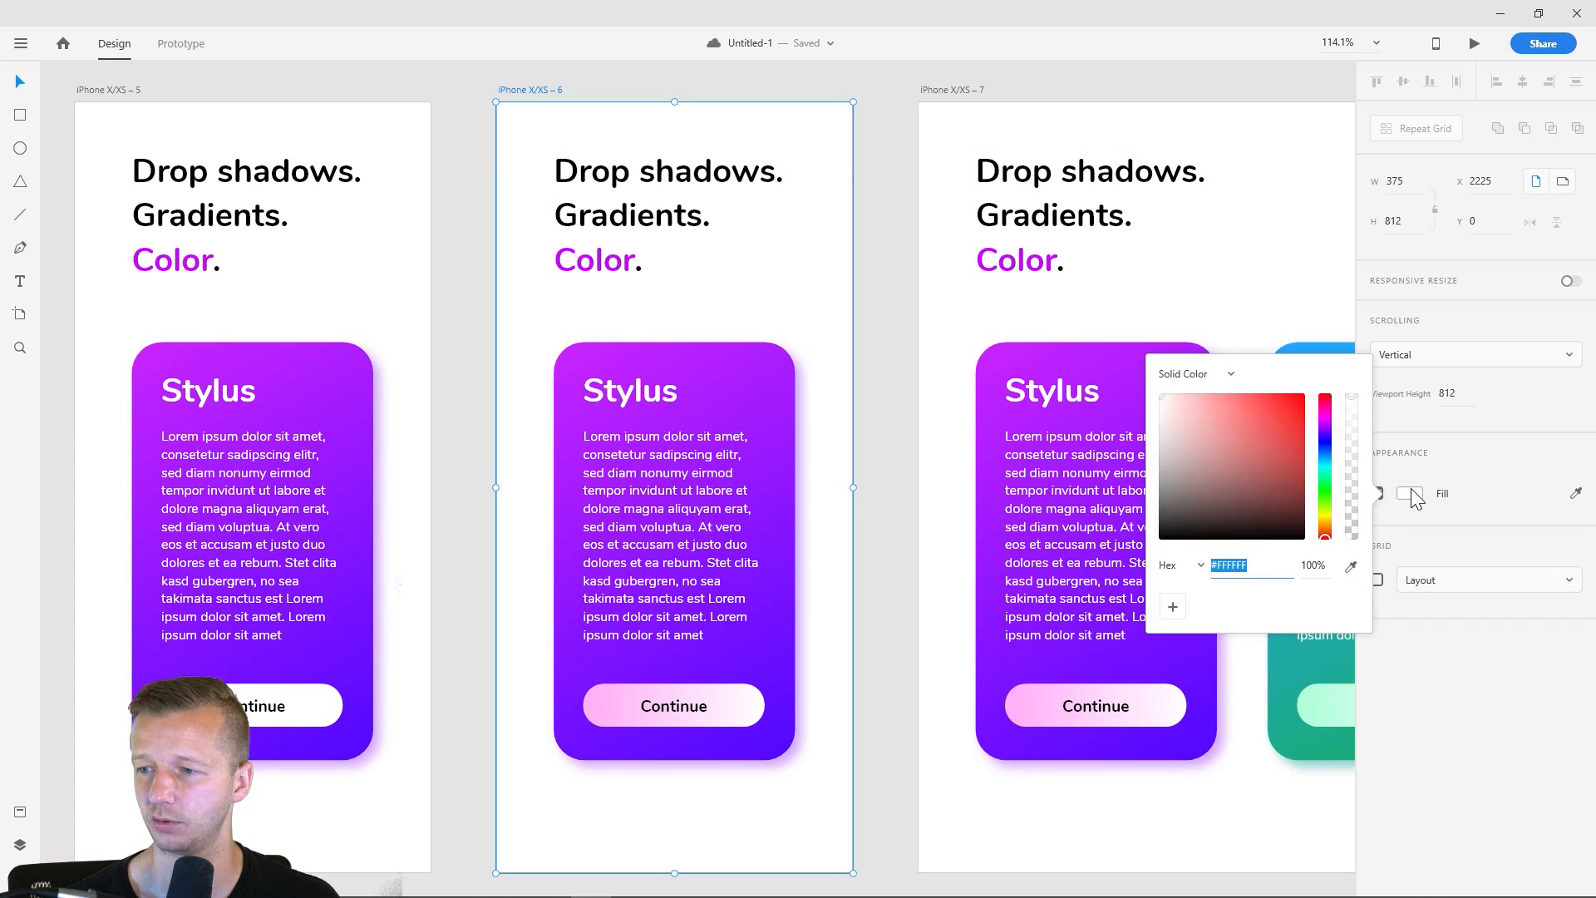
pyautogui.click(1223, 376)
pyautogui.click(1205, 409)
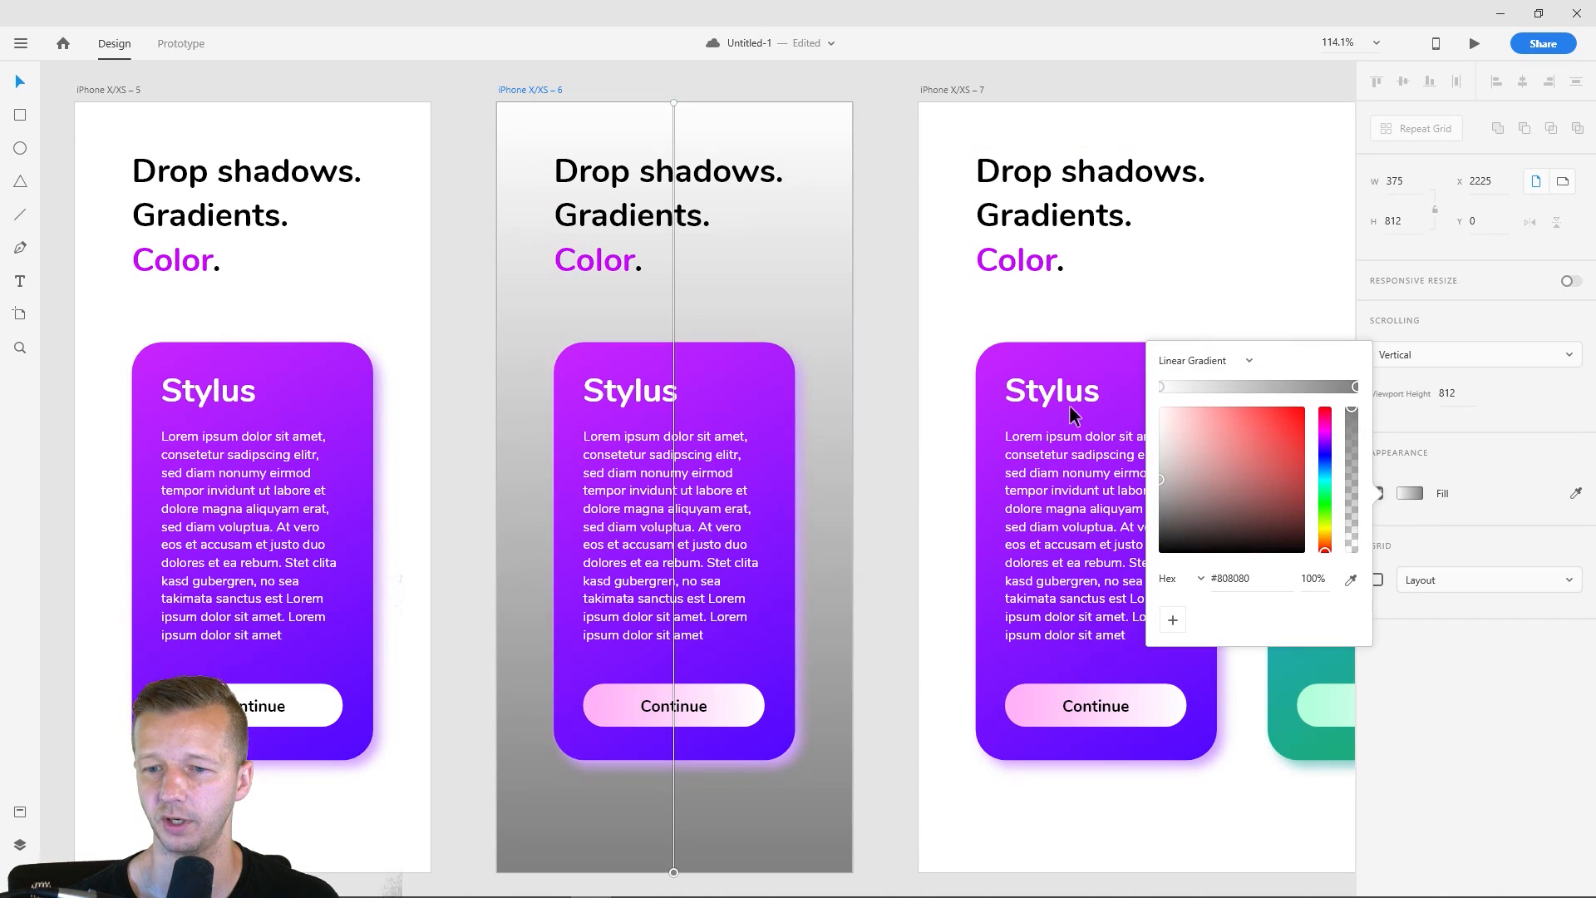
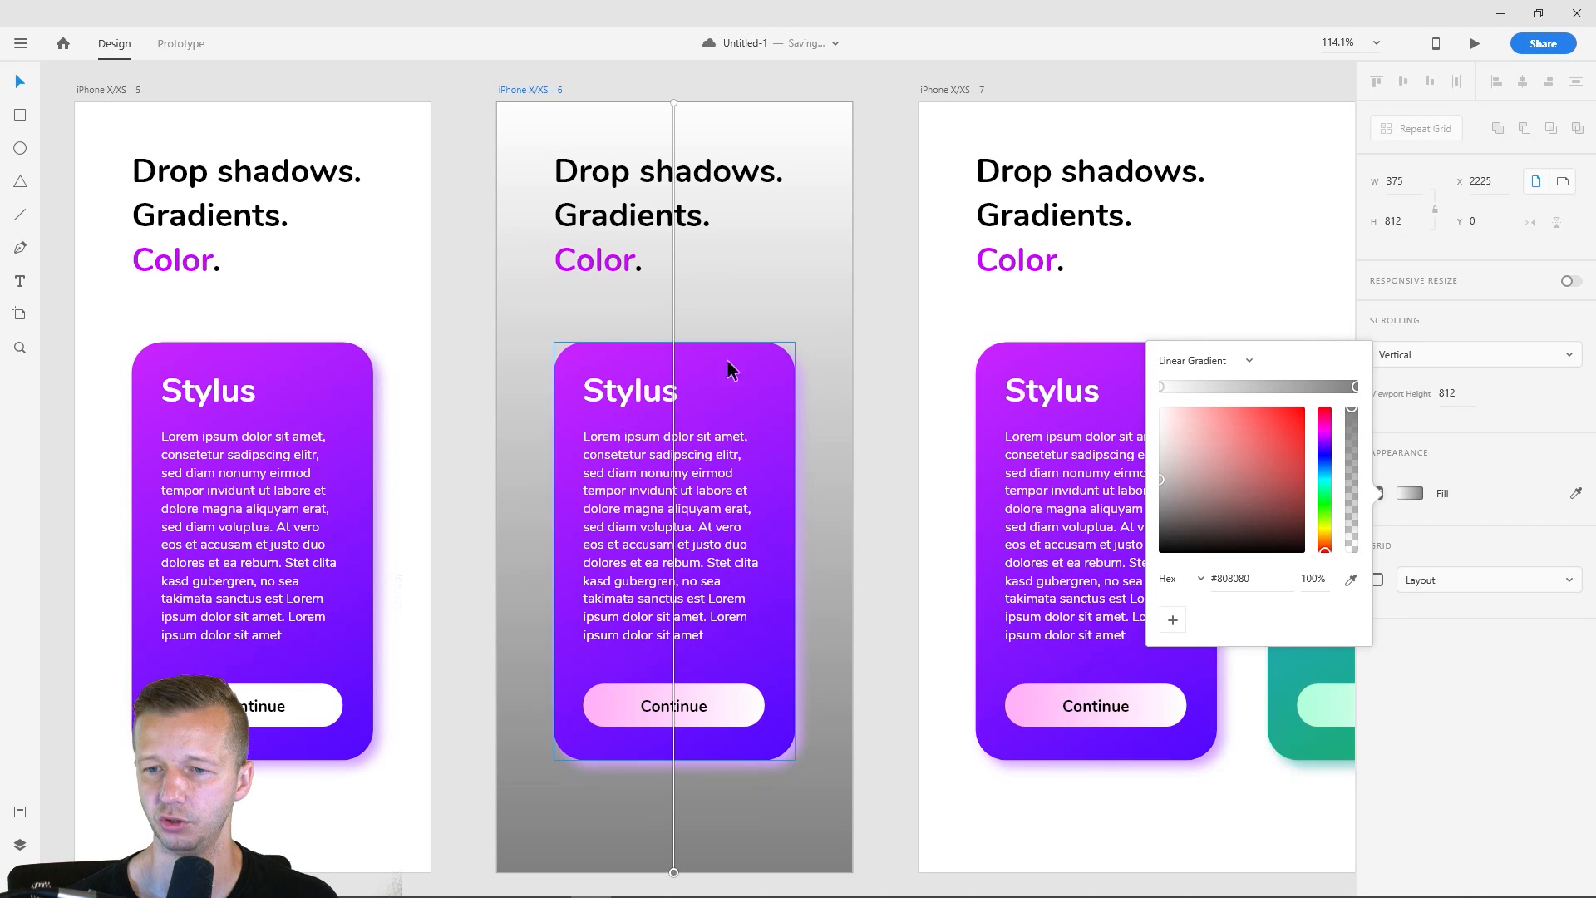
# - Set the end color of the iPhone X/XS – 6 artboard's background gradient to light purple, #F3C8FF
pyautogui.click(1326, 438)
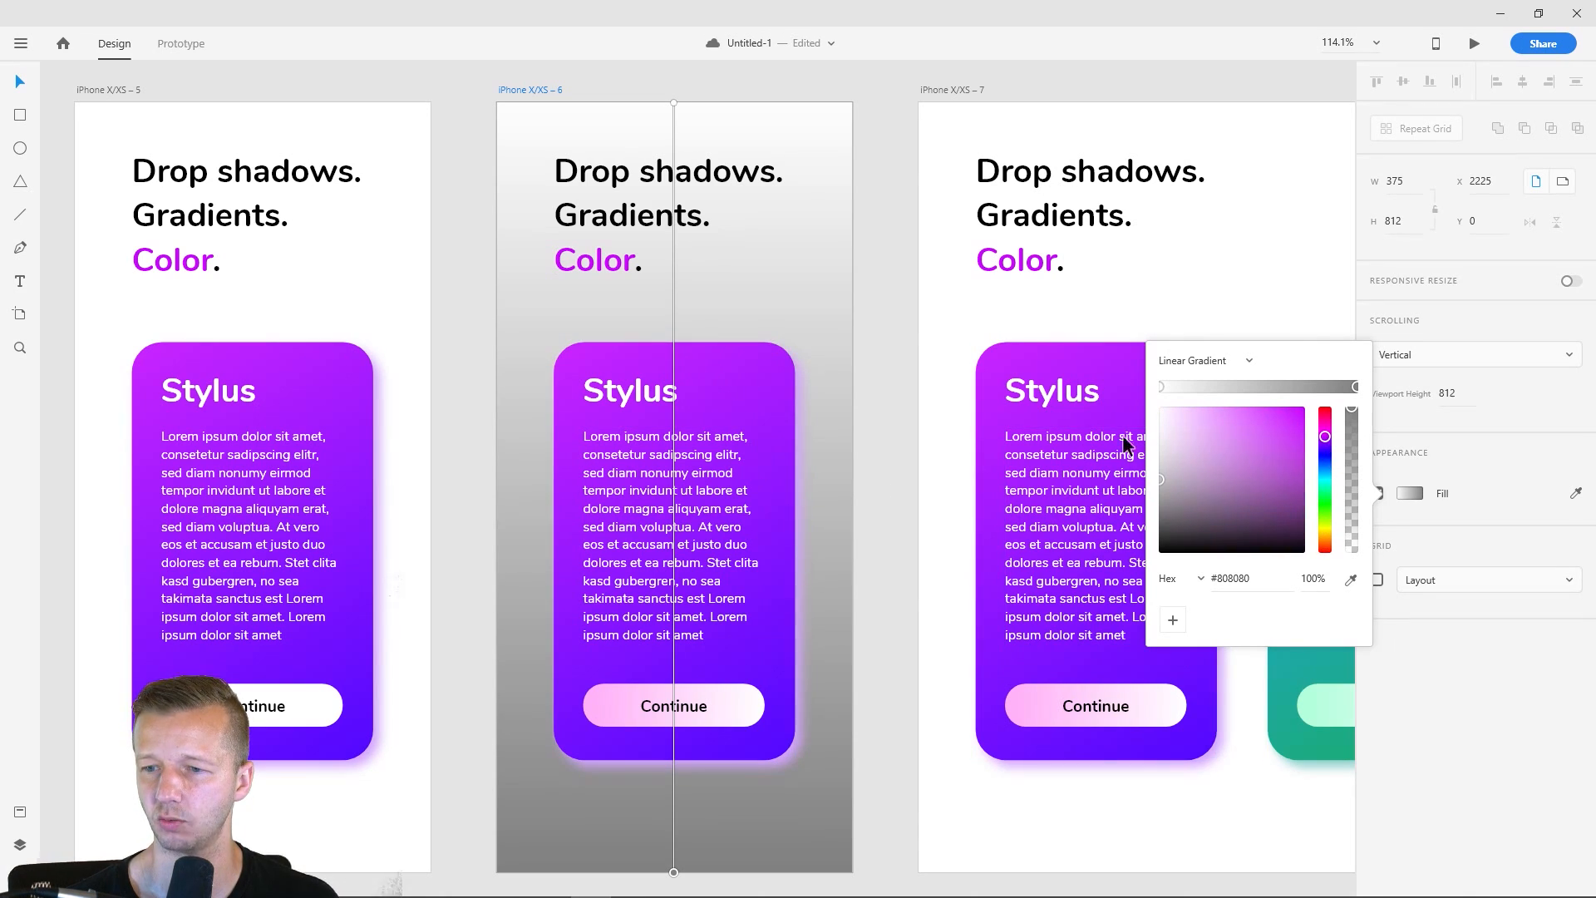
pyautogui.click(1186, 413)
pyautogui.moveTo(1185, 411); pyautogui.dragTo(1190, 401)
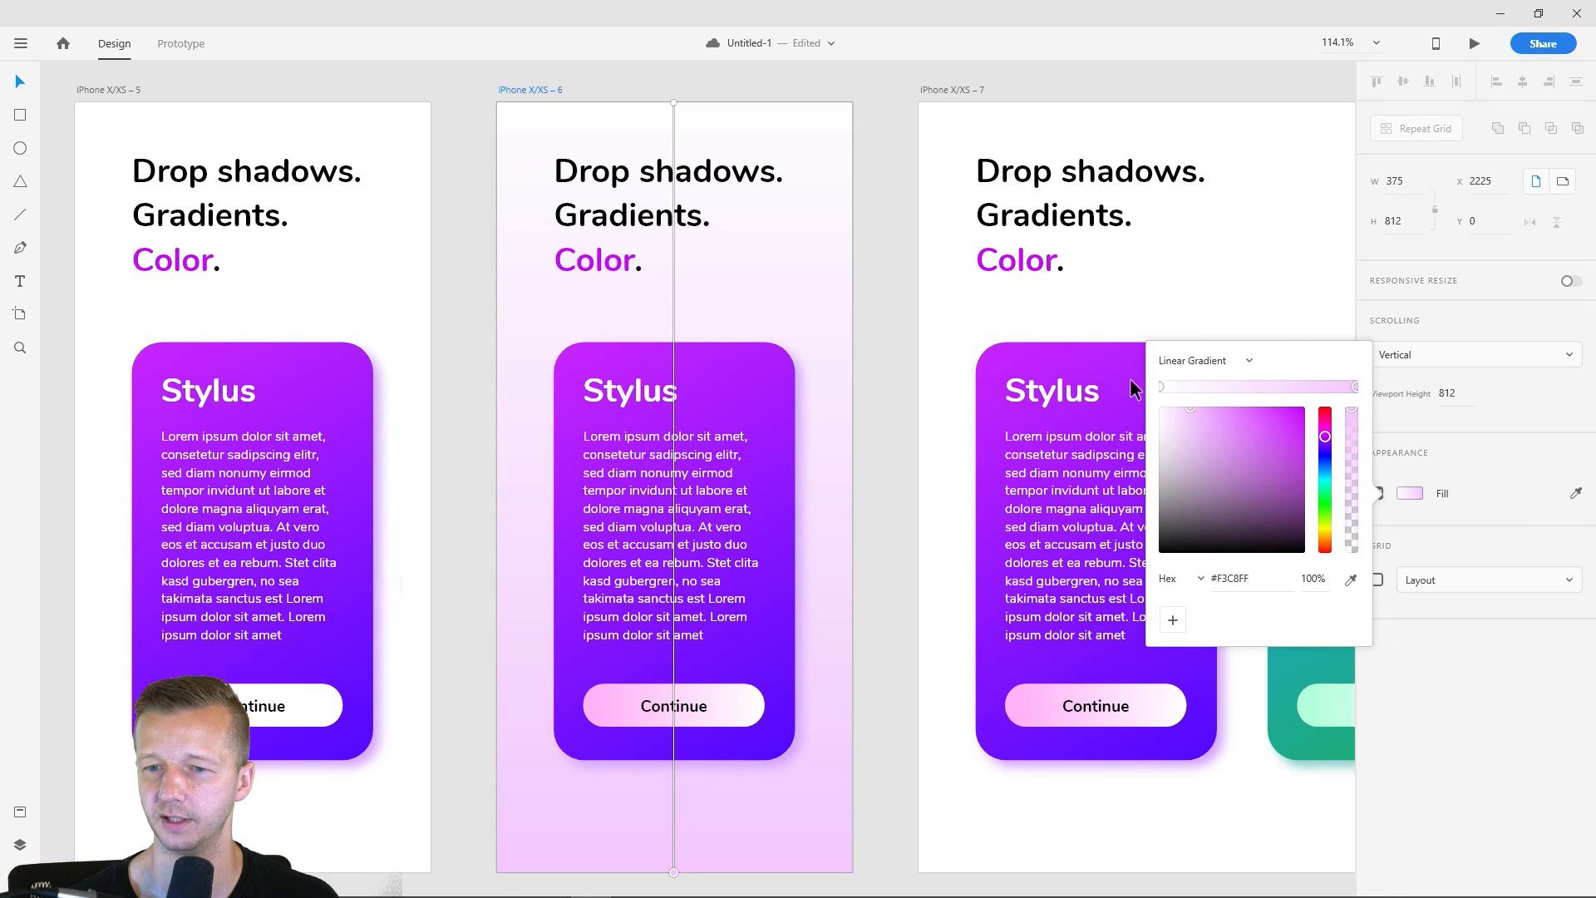
# - Angle the iPhone X/XS – 6 background gradient diagonally from the artboard's upper-left corner to its lower-right corner
pyautogui.moveTo(673, 102); pyautogui.dragTo(530, 122)
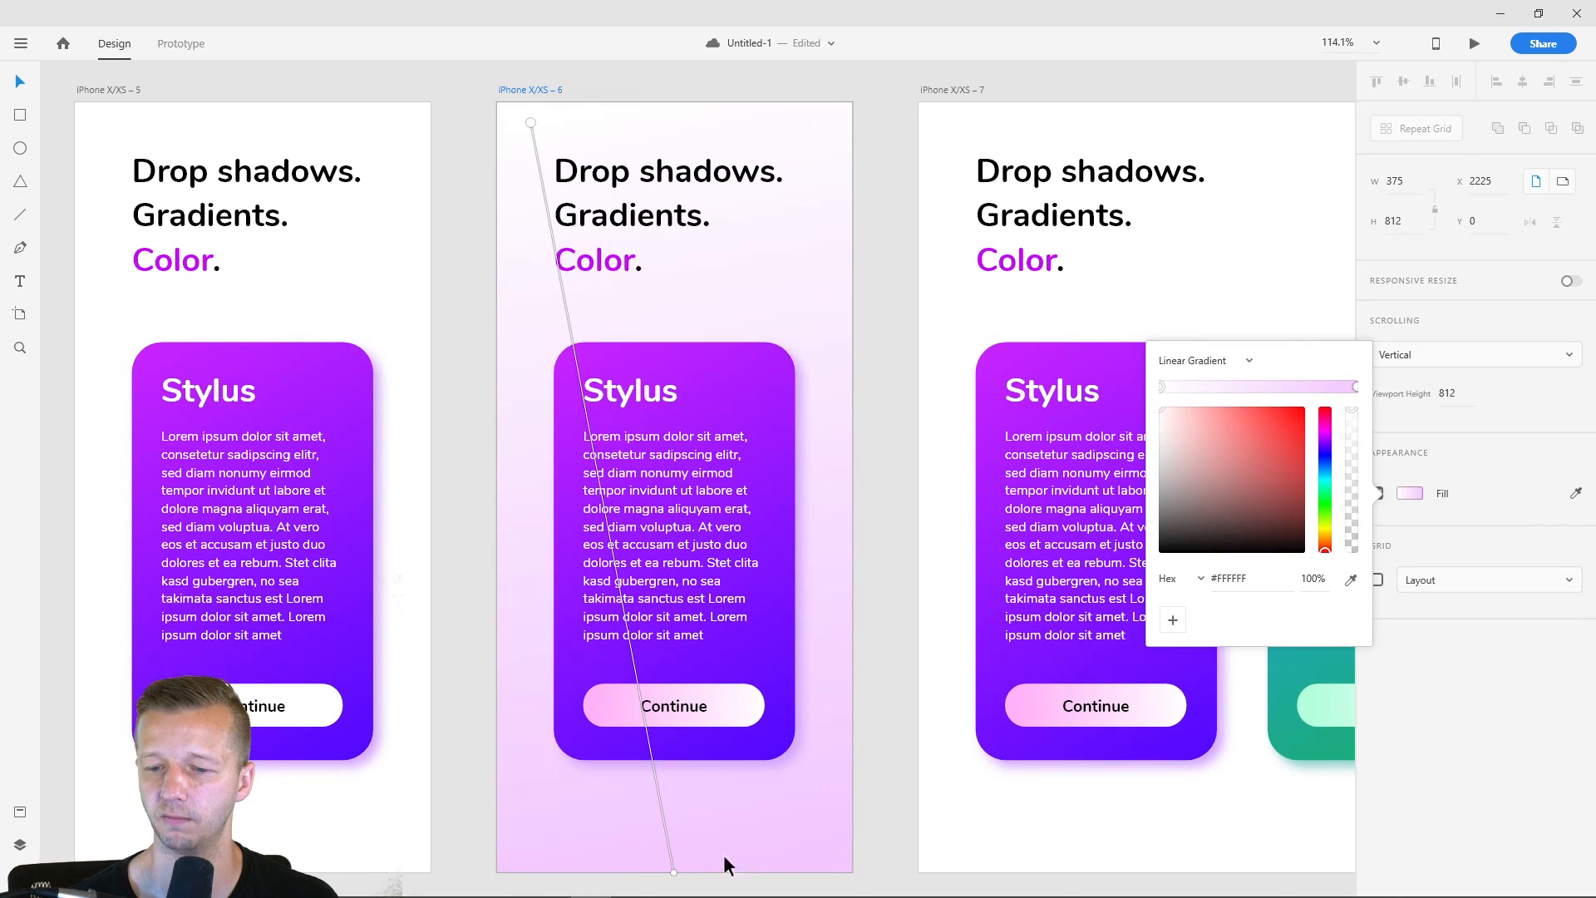
pyautogui.moveTo(673, 872); pyautogui.dragTo(841, 869)
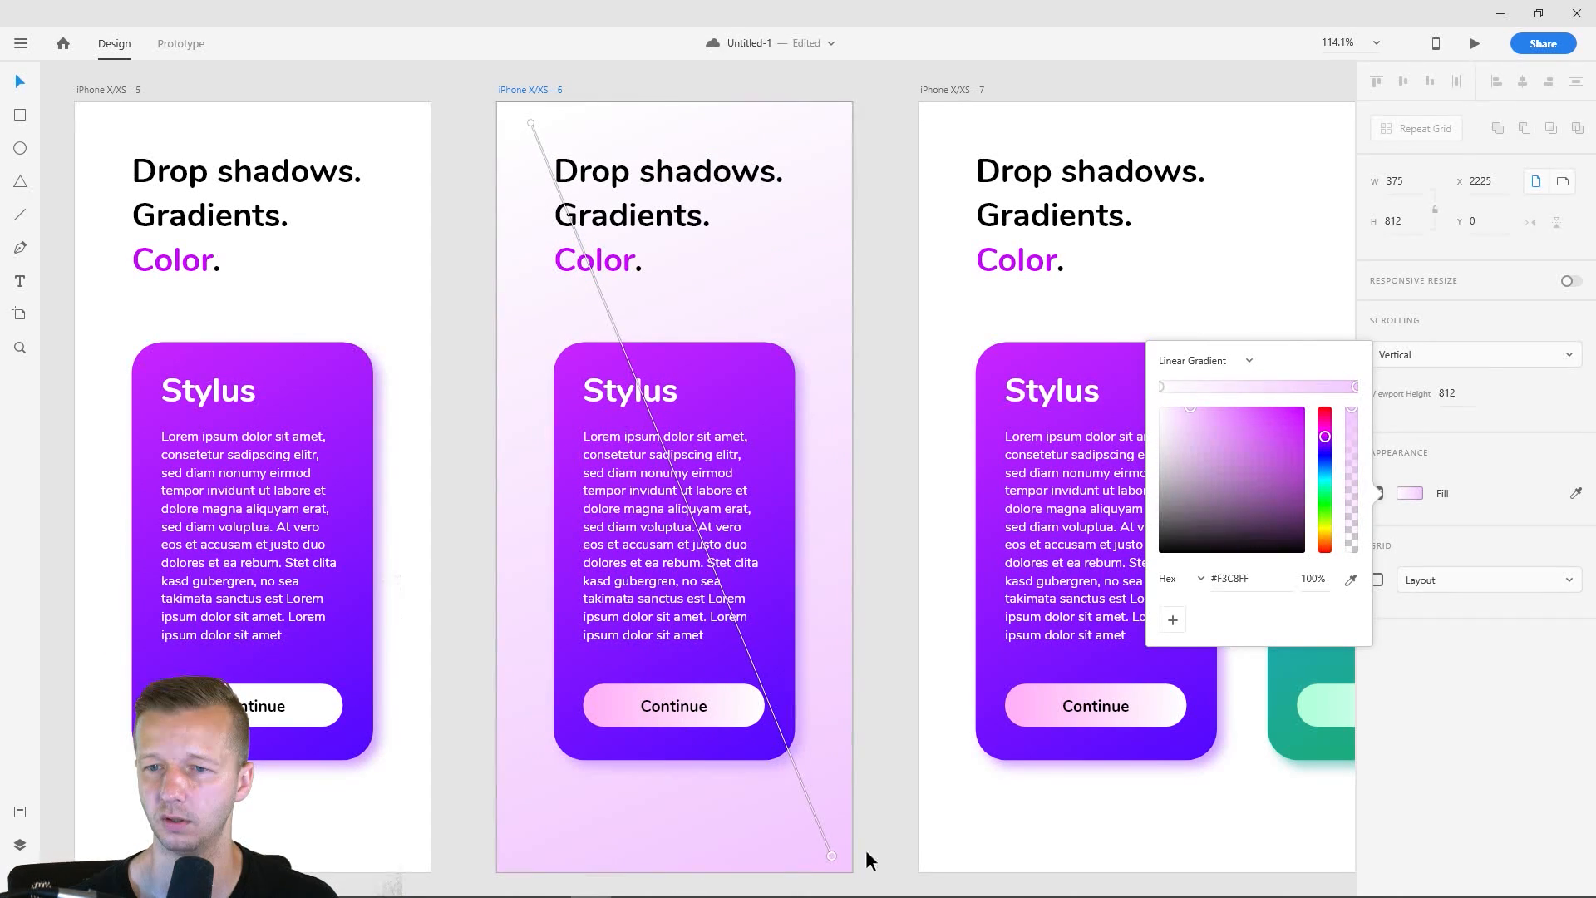
pyautogui.click(894, 696)
# - Duplicate the iPhone X/XS – 6 artboard and place the copy directly below the original at X 2225, Y 931
pyautogui.scroll(-4, 906, 690)
pyautogui.moveTo(906, 691); pyautogui.dragTo(898, 502)
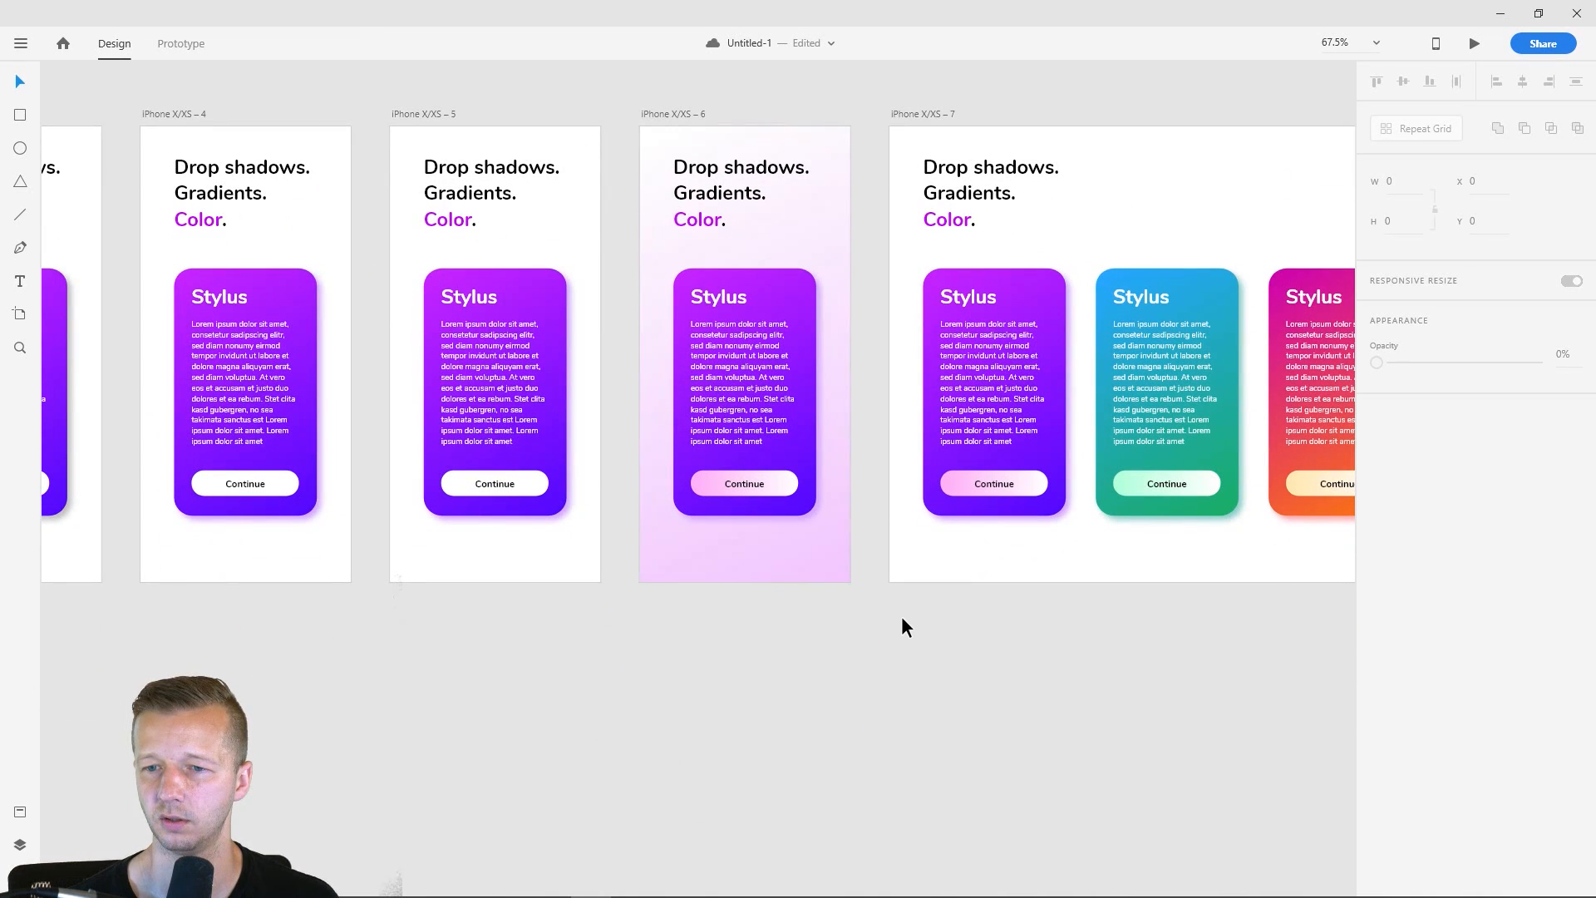
pyautogui.click(668, 113)
pyautogui.hotkey('ctrl', 'd')
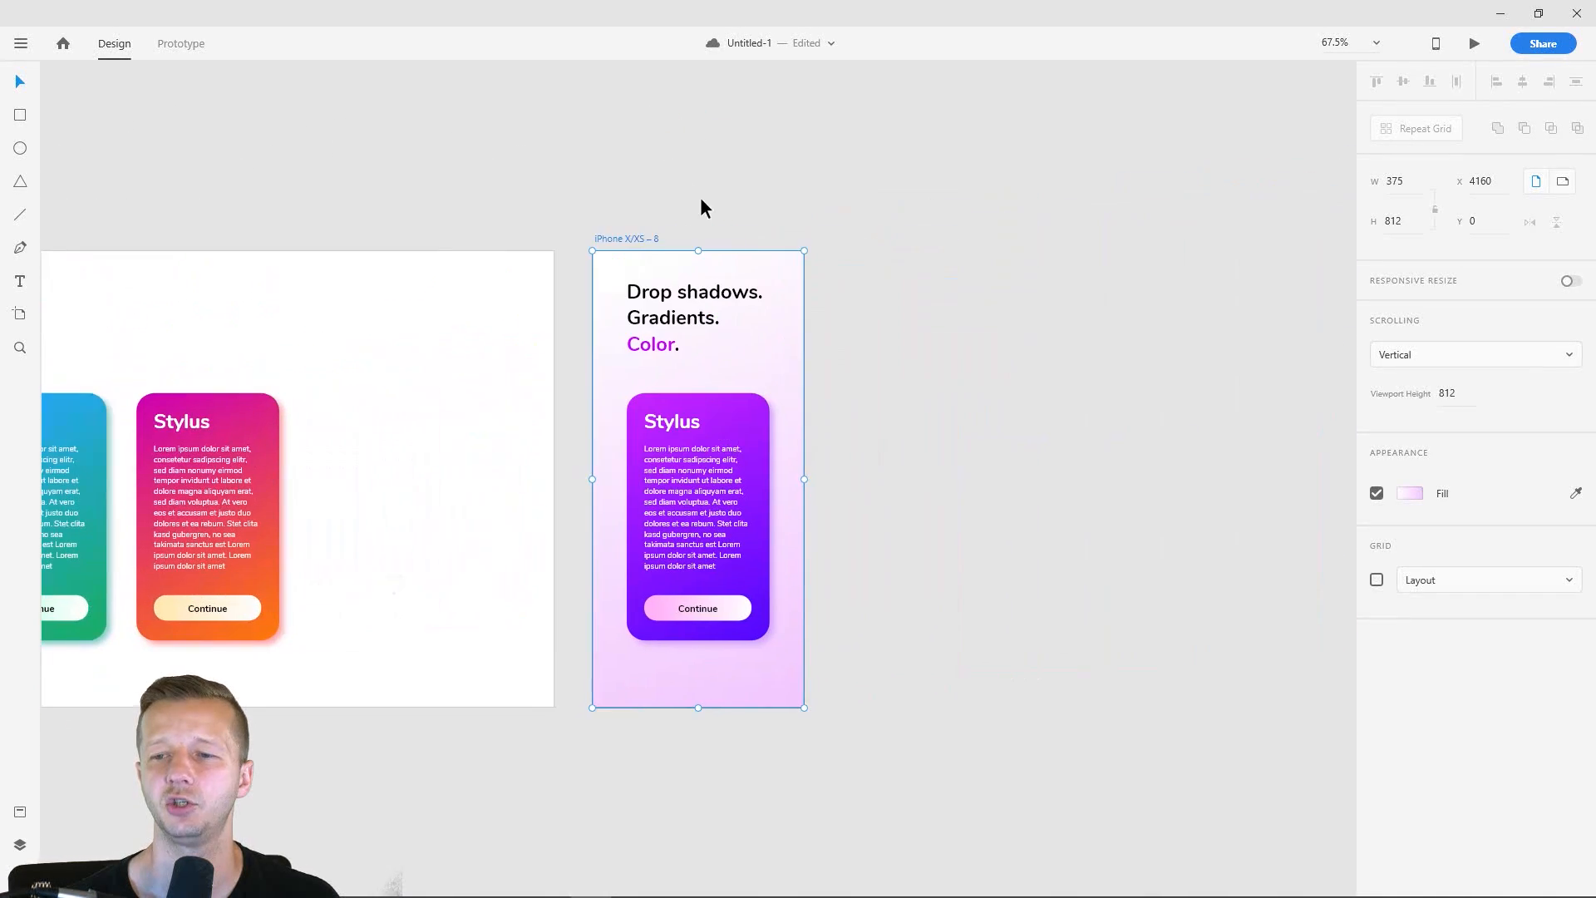
pyautogui.moveTo(883, 441); pyautogui.dragTo(1139, 228)
pyautogui.scroll(-4, 896, 233)
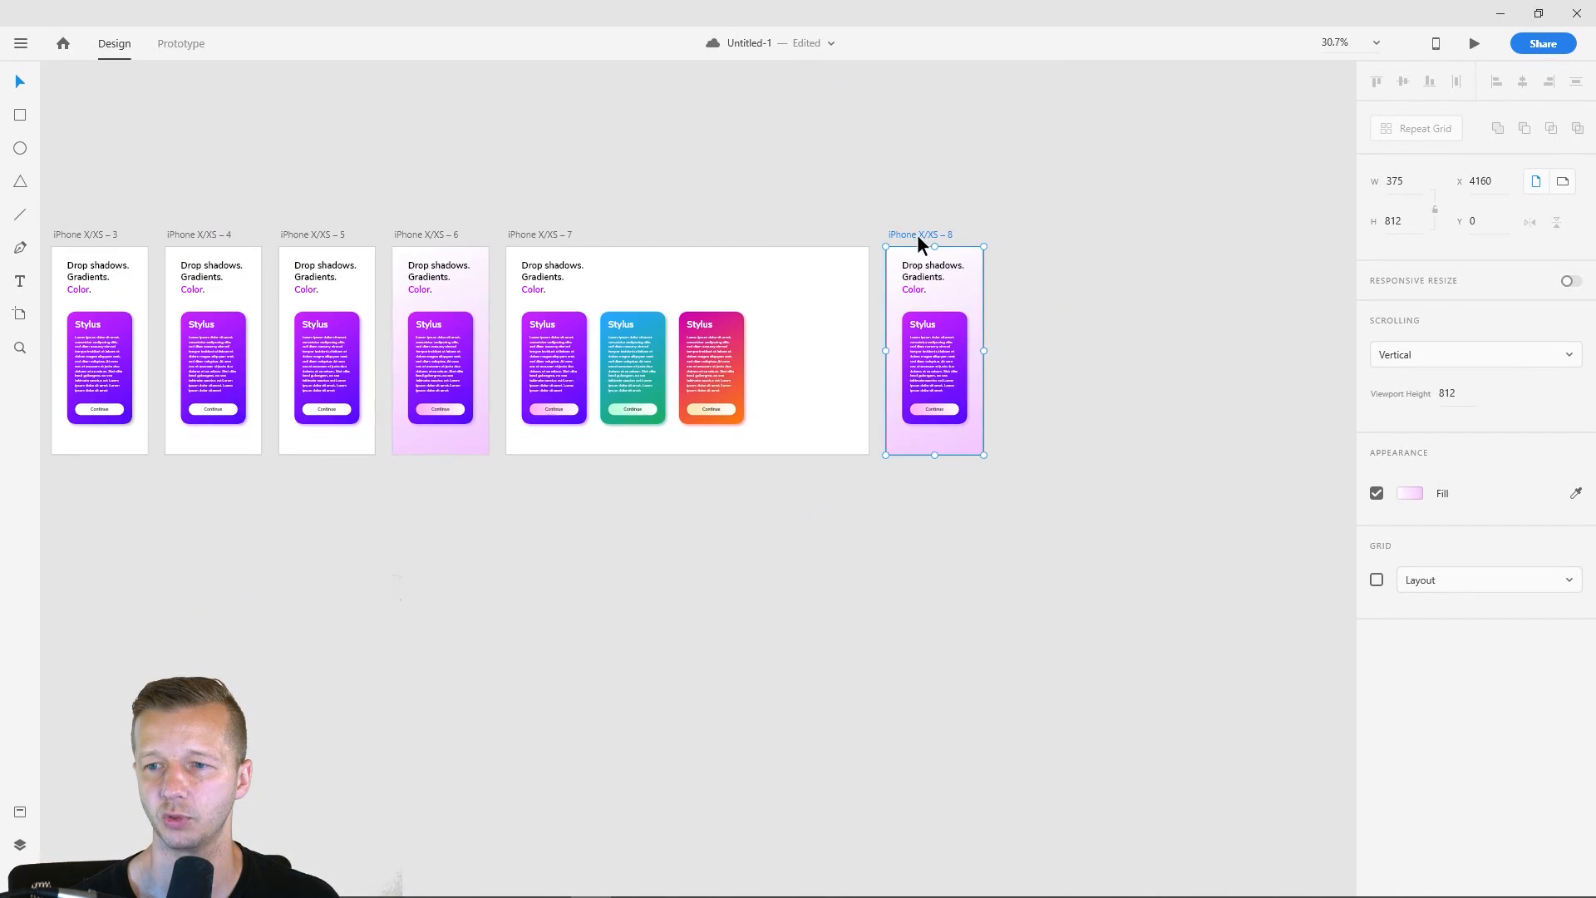
pyautogui.moveTo(916, 235); pyautogui.dragTo(432, 475)
# - Fill the background of the iPhone X/XS – 8 artboard with the purple #C123FF sampled from the card's upper-left area
pyautogui.scroll(4, 463, 581)
pyautogui.moveTo(545, 561); pyautogui.dragTo(585, 568)
pyautogui.moveTo(733, 556); pyautogui.dragTo(890, 481)
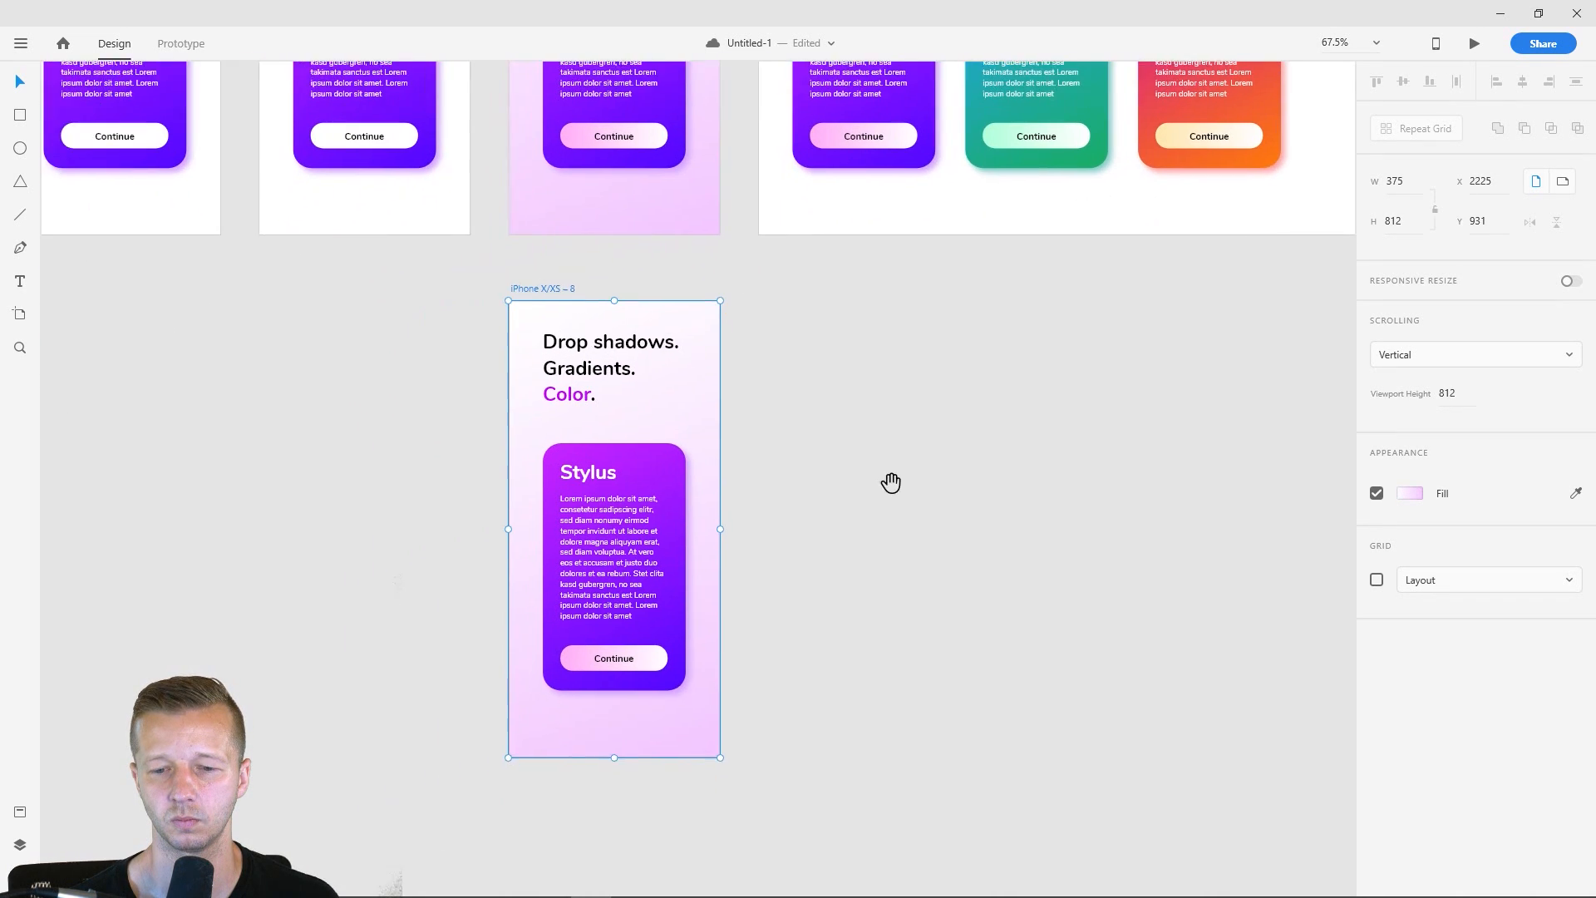
pyautogui.scroll(1, 826, 544)
pyautogui.moveTo(810, 523); pyautogui.dragTo(859, 485)
pyautogui.scroll(1, 843, 486)
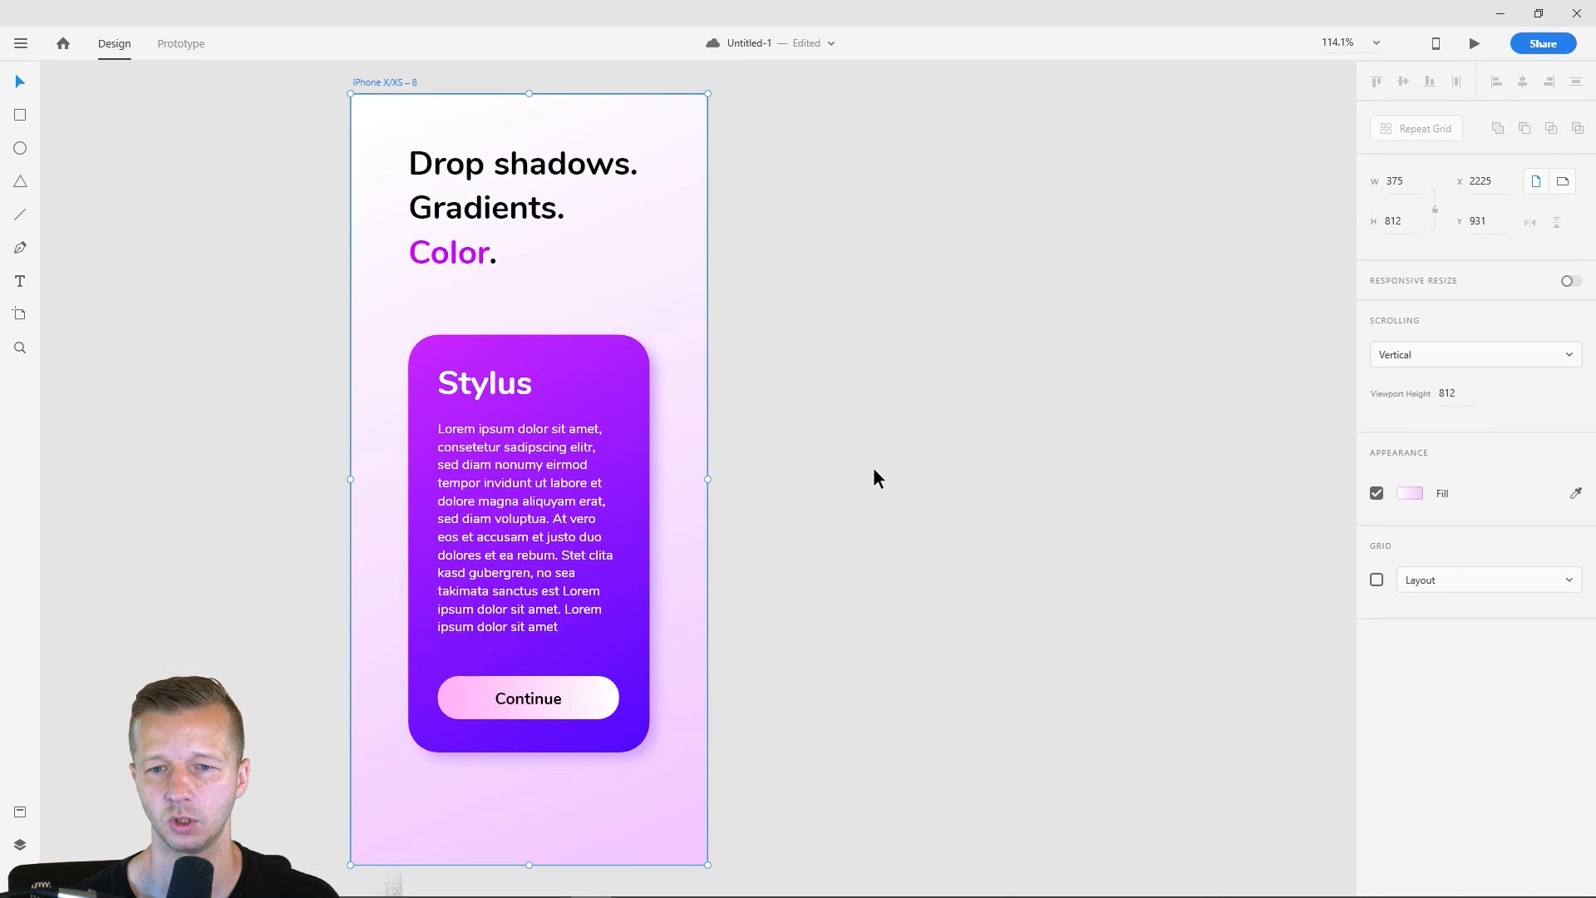
pyautogui.scroll(-1, 871, 465)
pyautogui.click(871, 465)
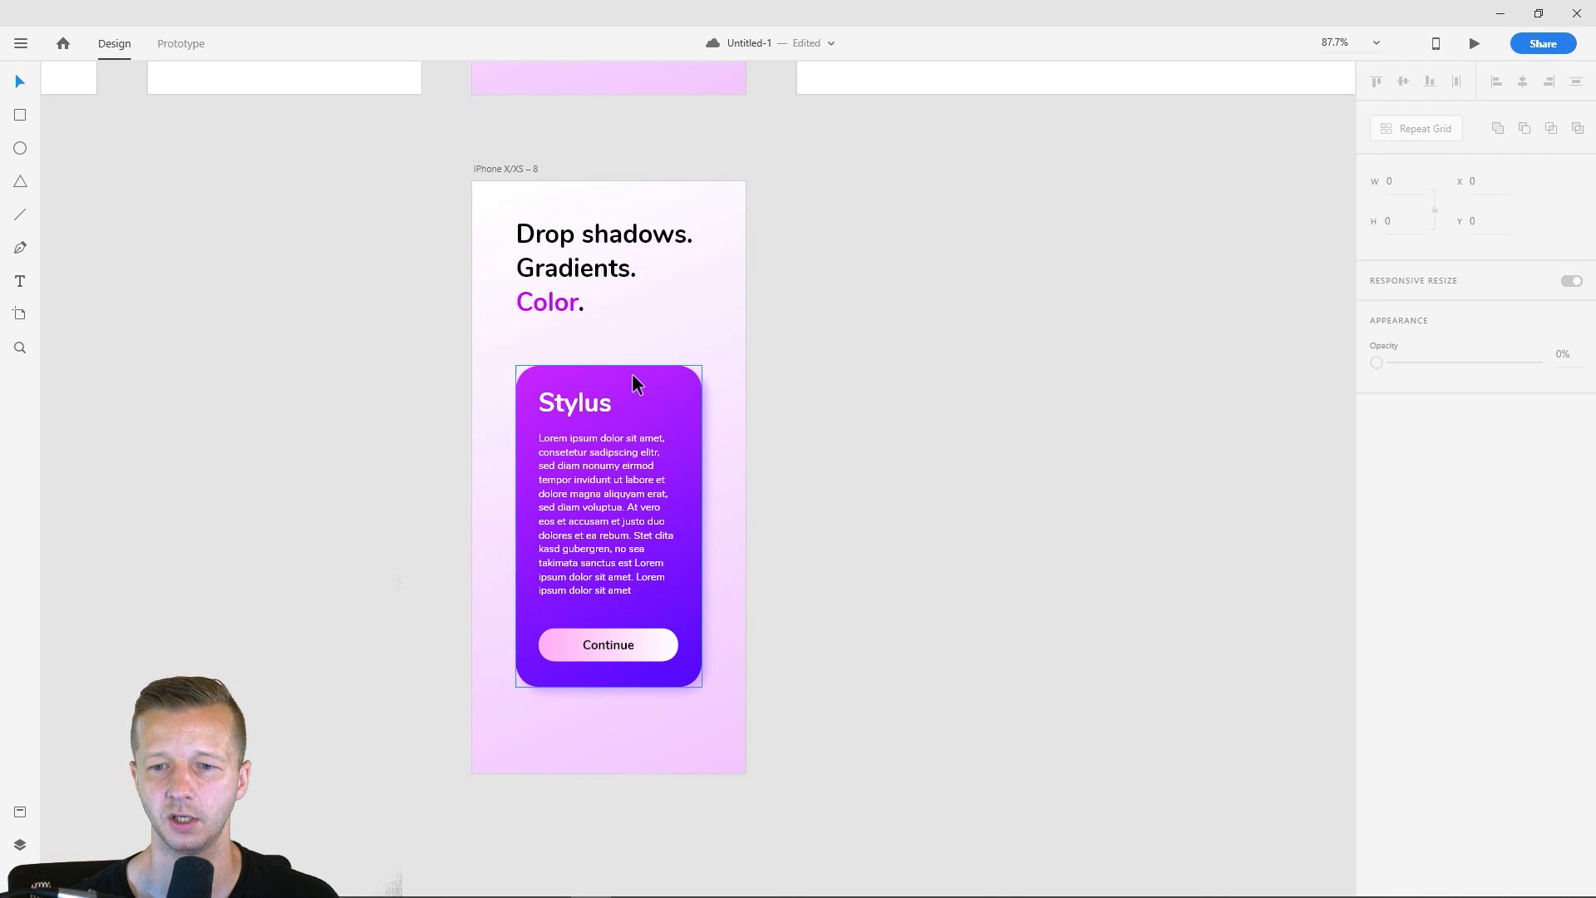
pyautogui.click(657, 374)
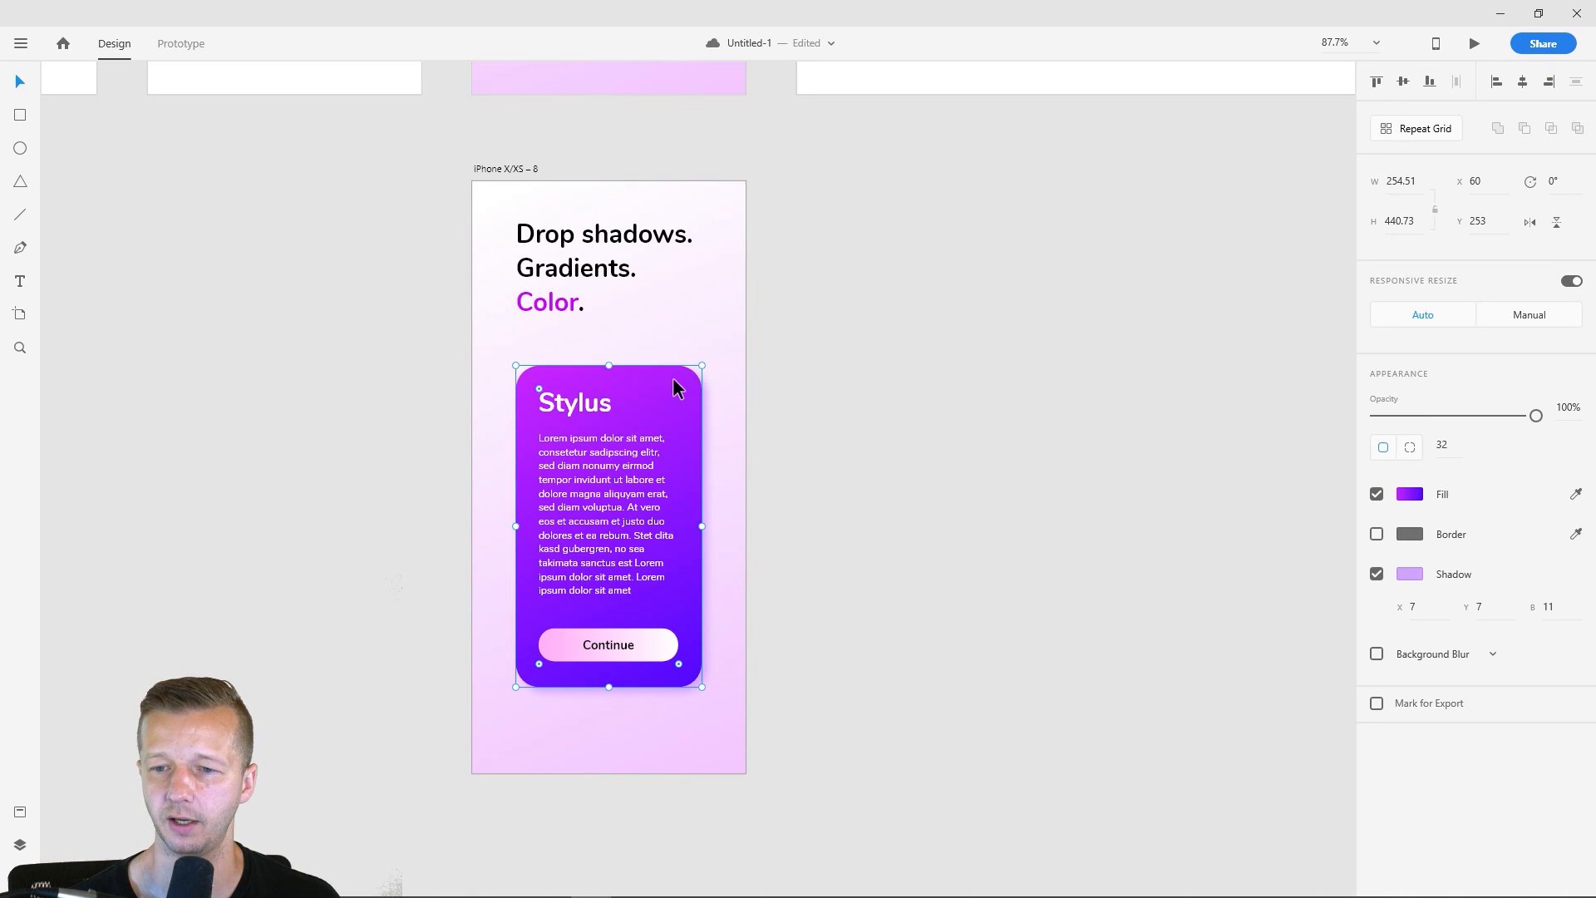
pyautogui.click(685, 328)
pyautogui.click(512, 172)
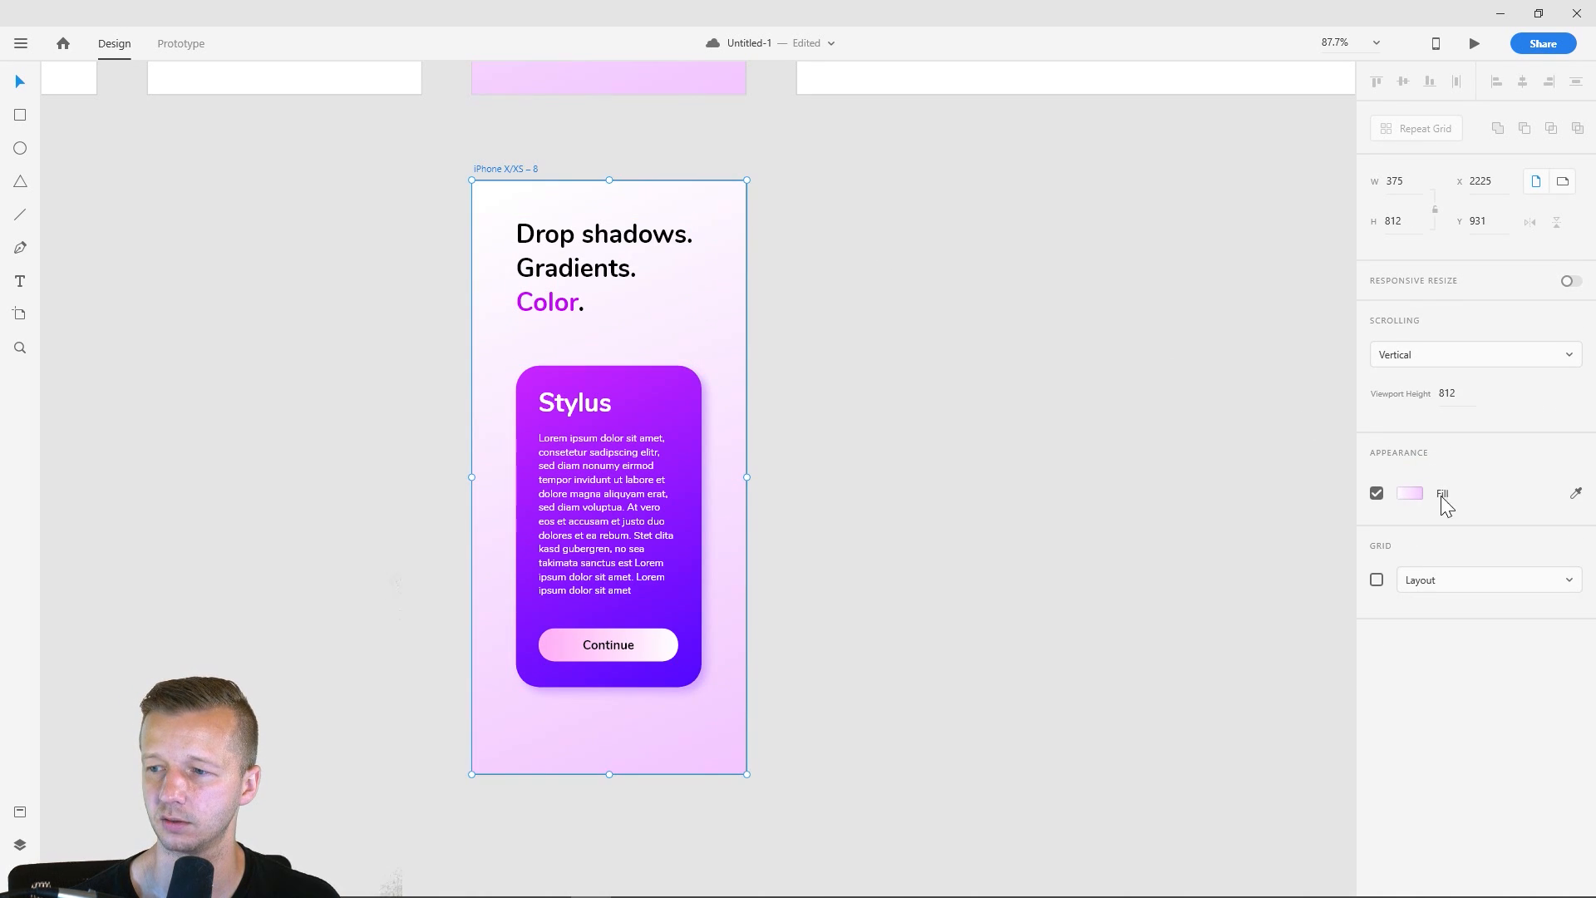
pyautogui.click(1575, 493)
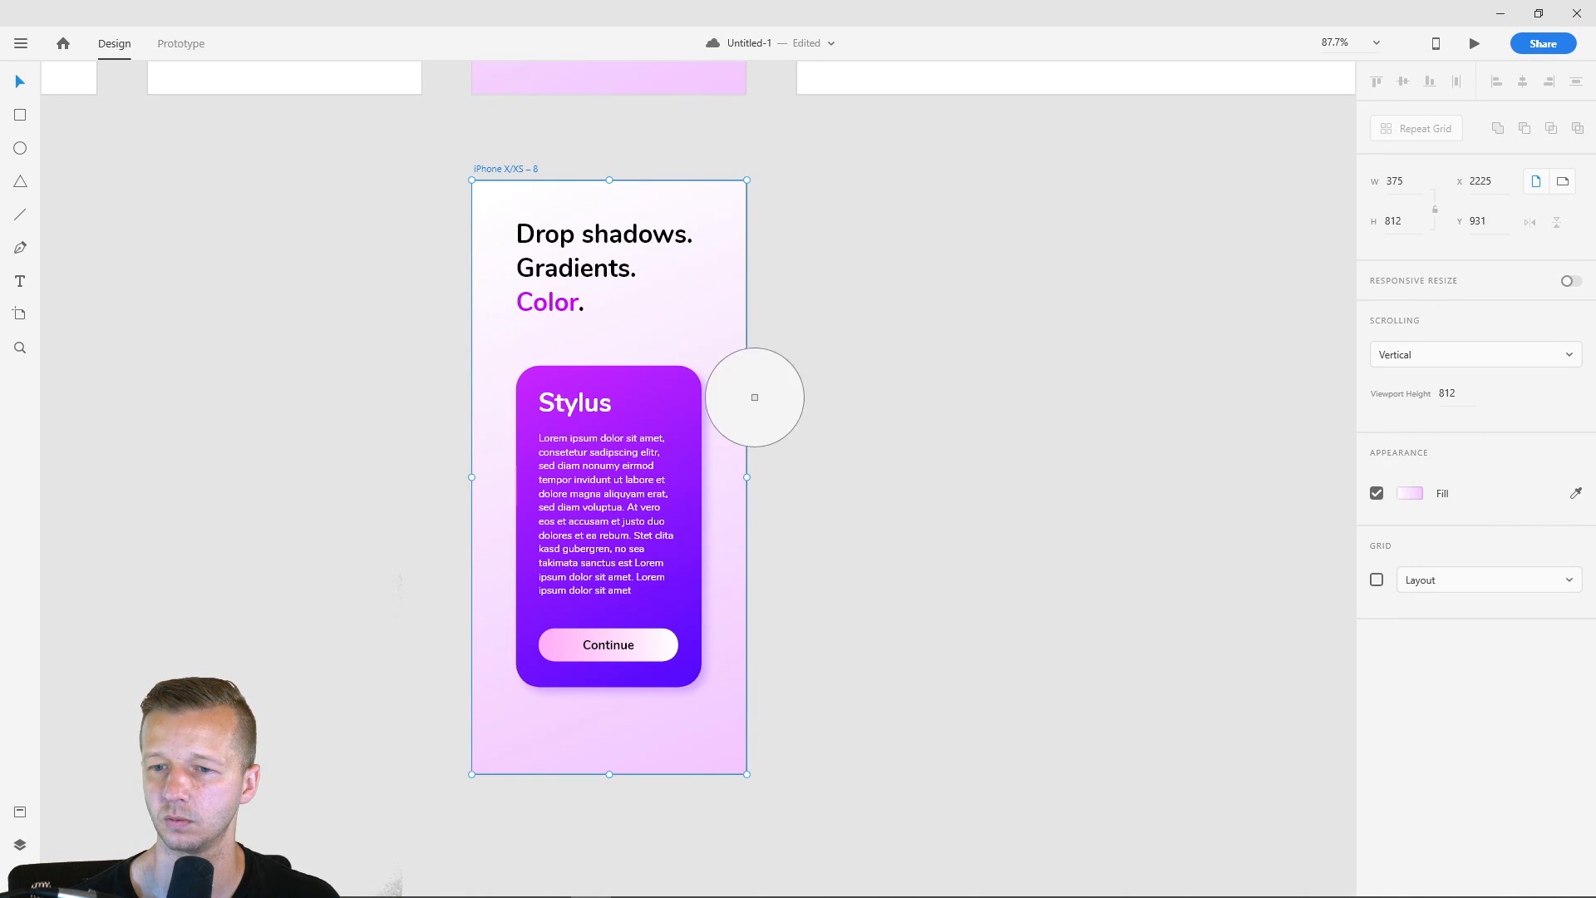
pyautogui.click(541, 382)
# - Change the iPhone X/XS – 8 background to a linear gradient and set its end color to deep violet, #6500D9
pyautogui.click(1409, 492)
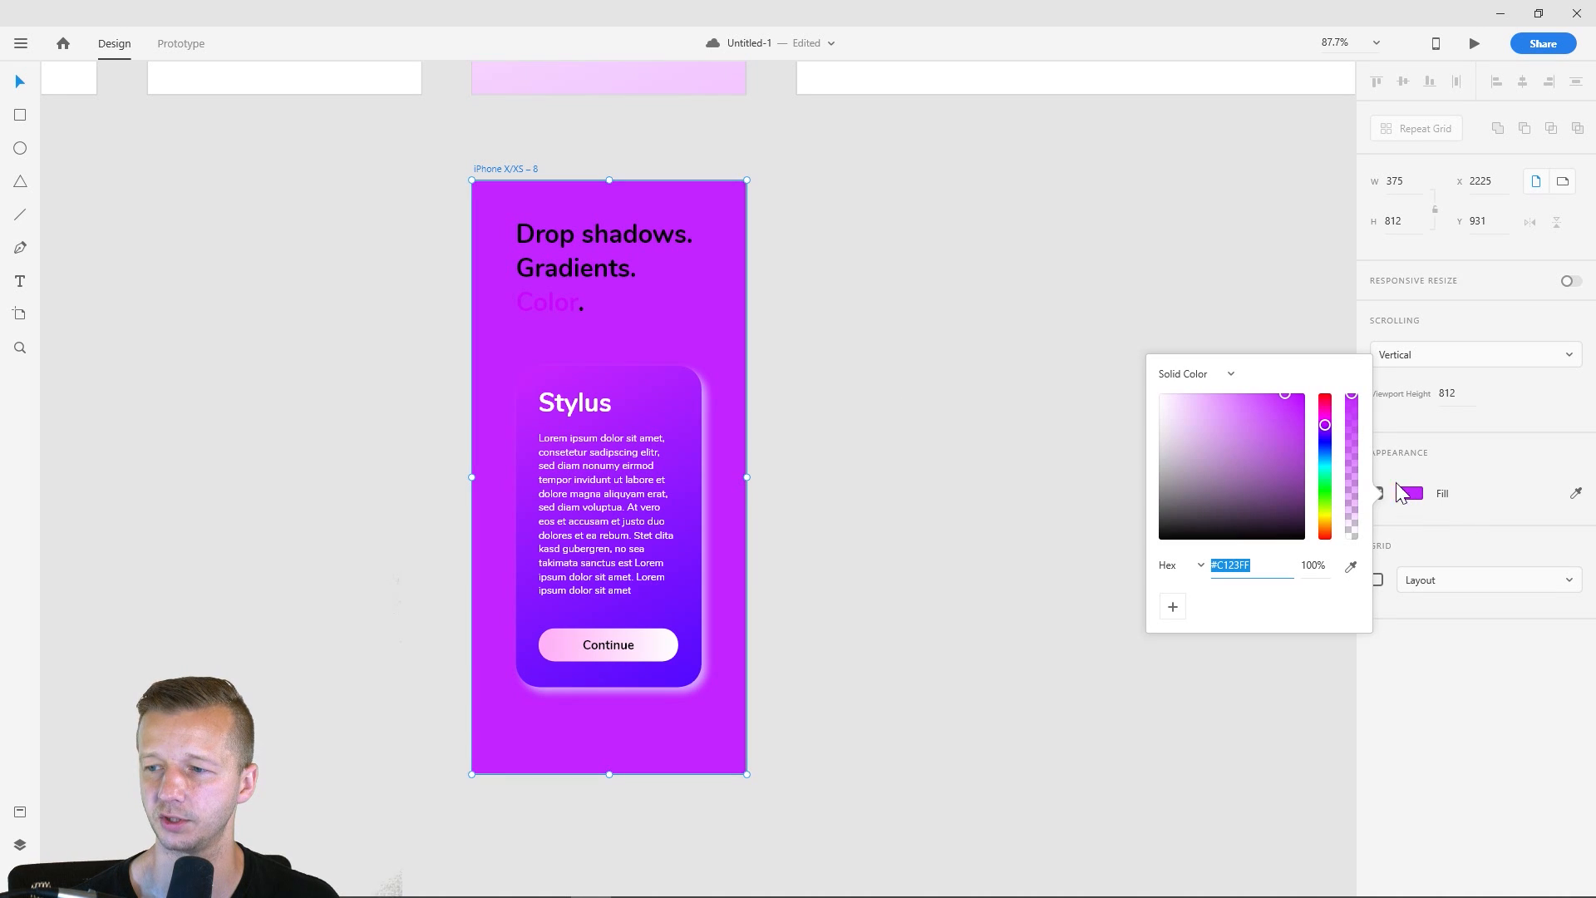
pyautogui.click(1180, 374)
pyautogui.click(1190, 406)
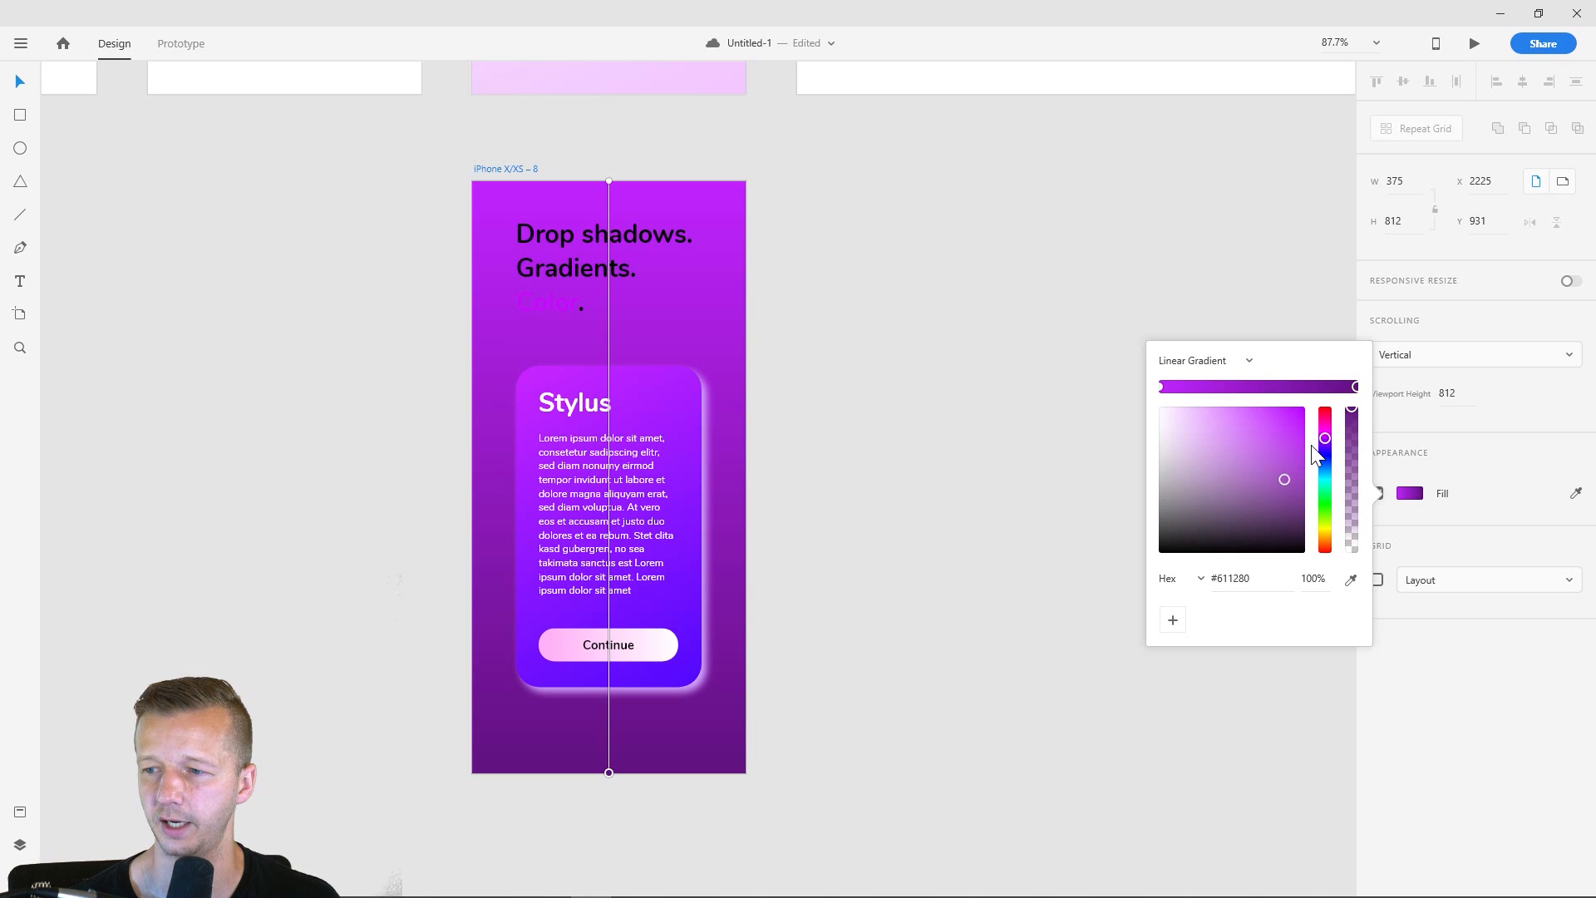
pyautogui.moveTo(1325, 439)
pyautogui.mouseDown()
pyautogui.moveTo(1298, 437)
pyautogui.moveTo(1330, 433)
pyautogui.moveTo(1327, 446)
pyautogui.mouseUp()
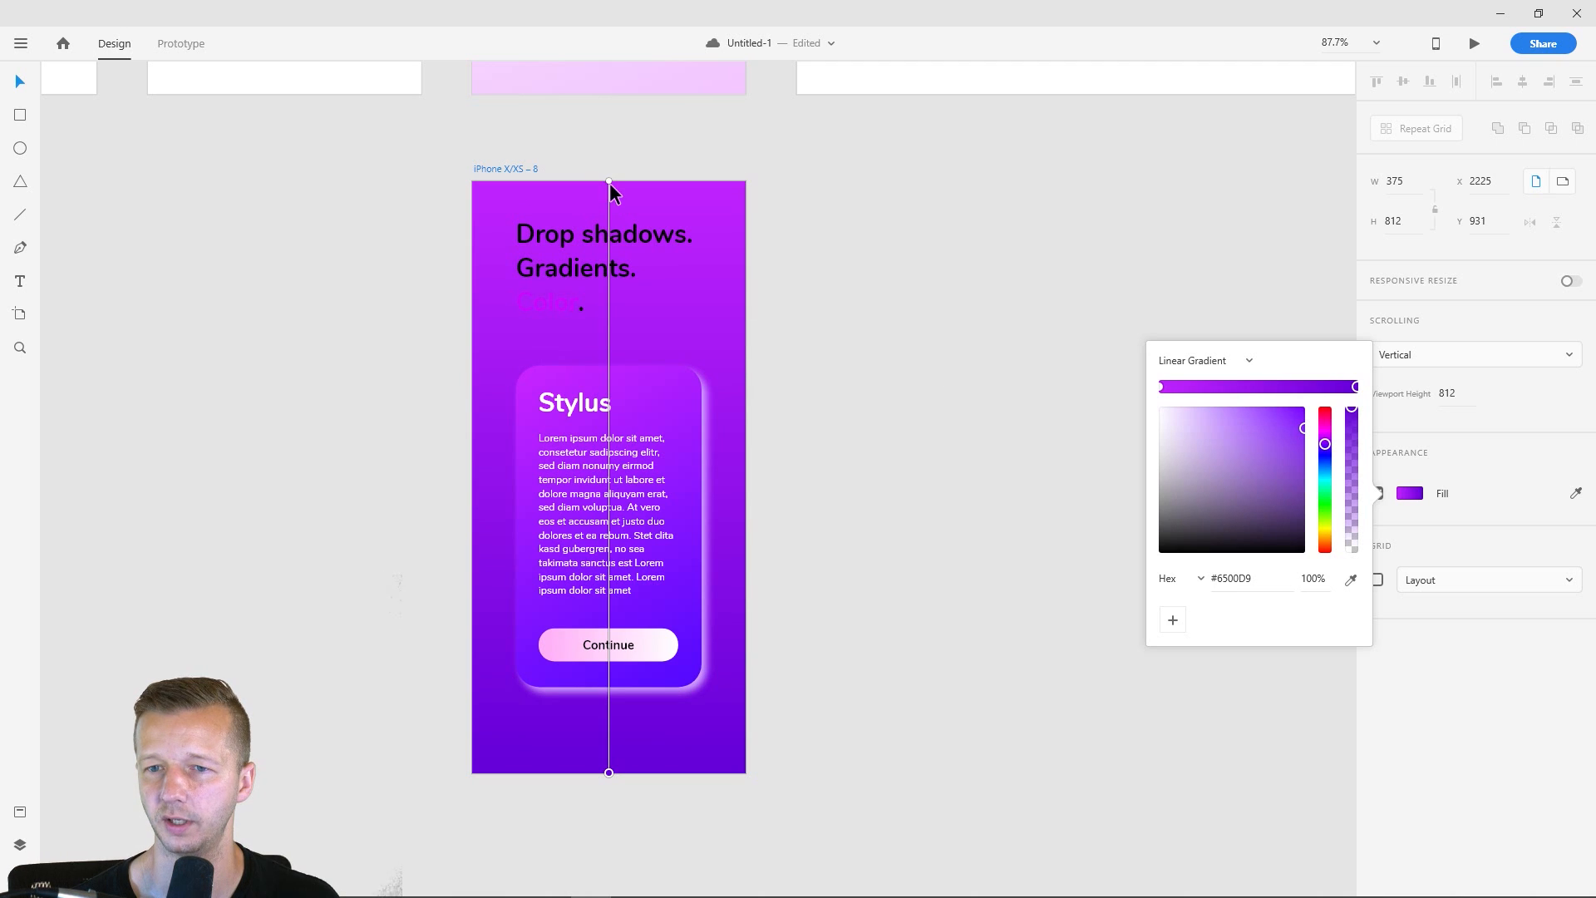
# - Angle the purple iPhone X/XS – 8 background gradient diagonally from the artboard's upper-left to its lower-right corner
pyautogui.moveTo(609, 181); pyautogui.dragTo(482, 190)
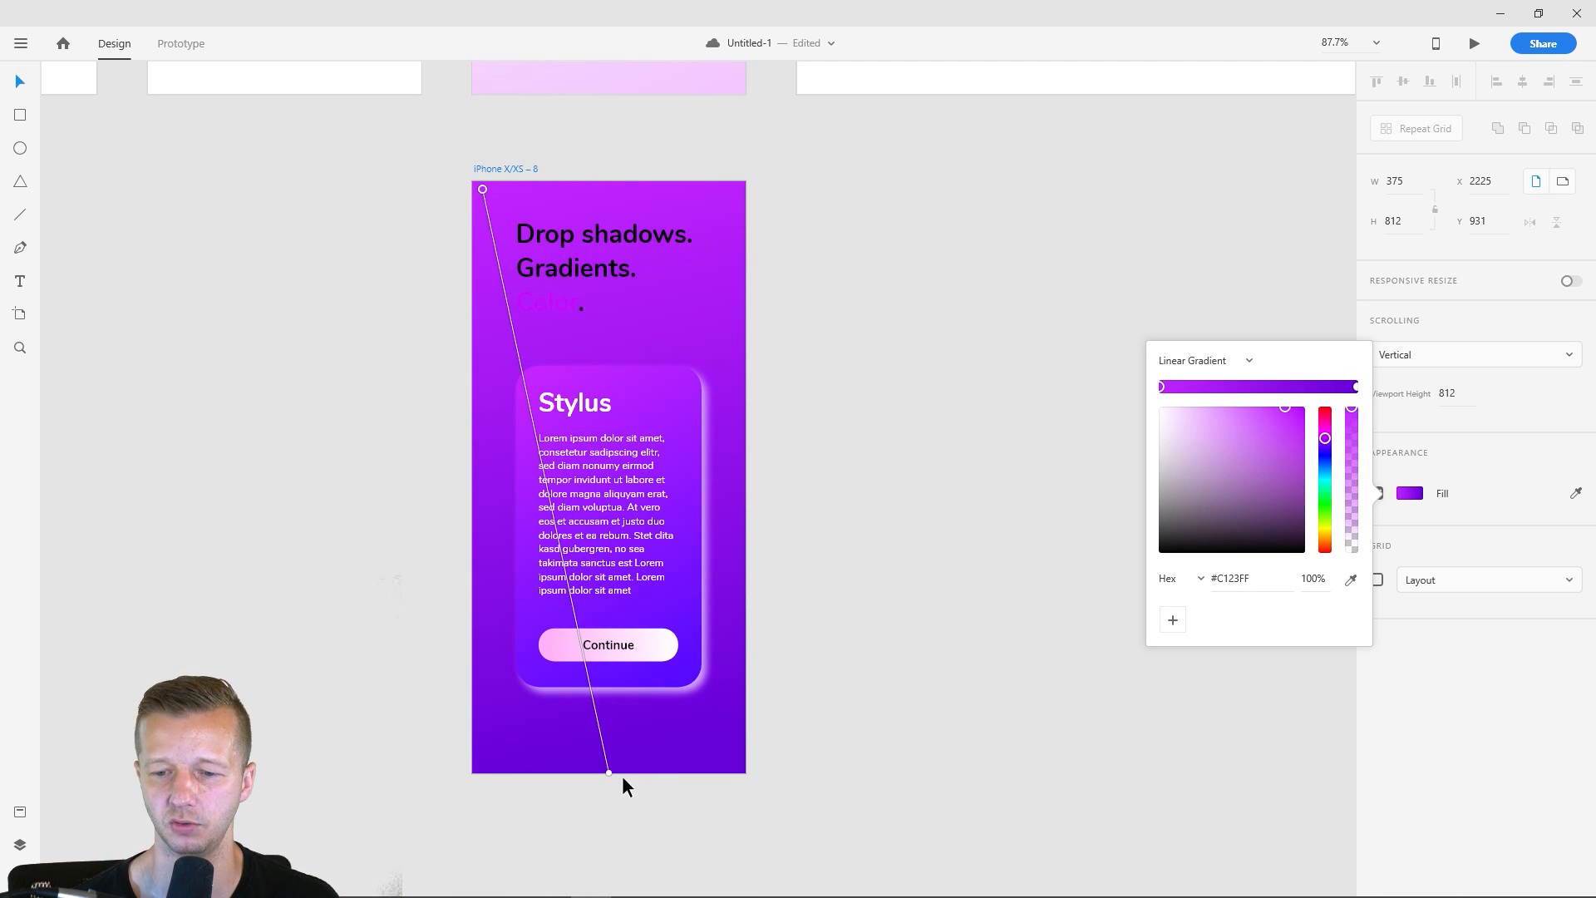
pyautogui.moveTo(609, 772); pyautogui.dragTo(737, 772)
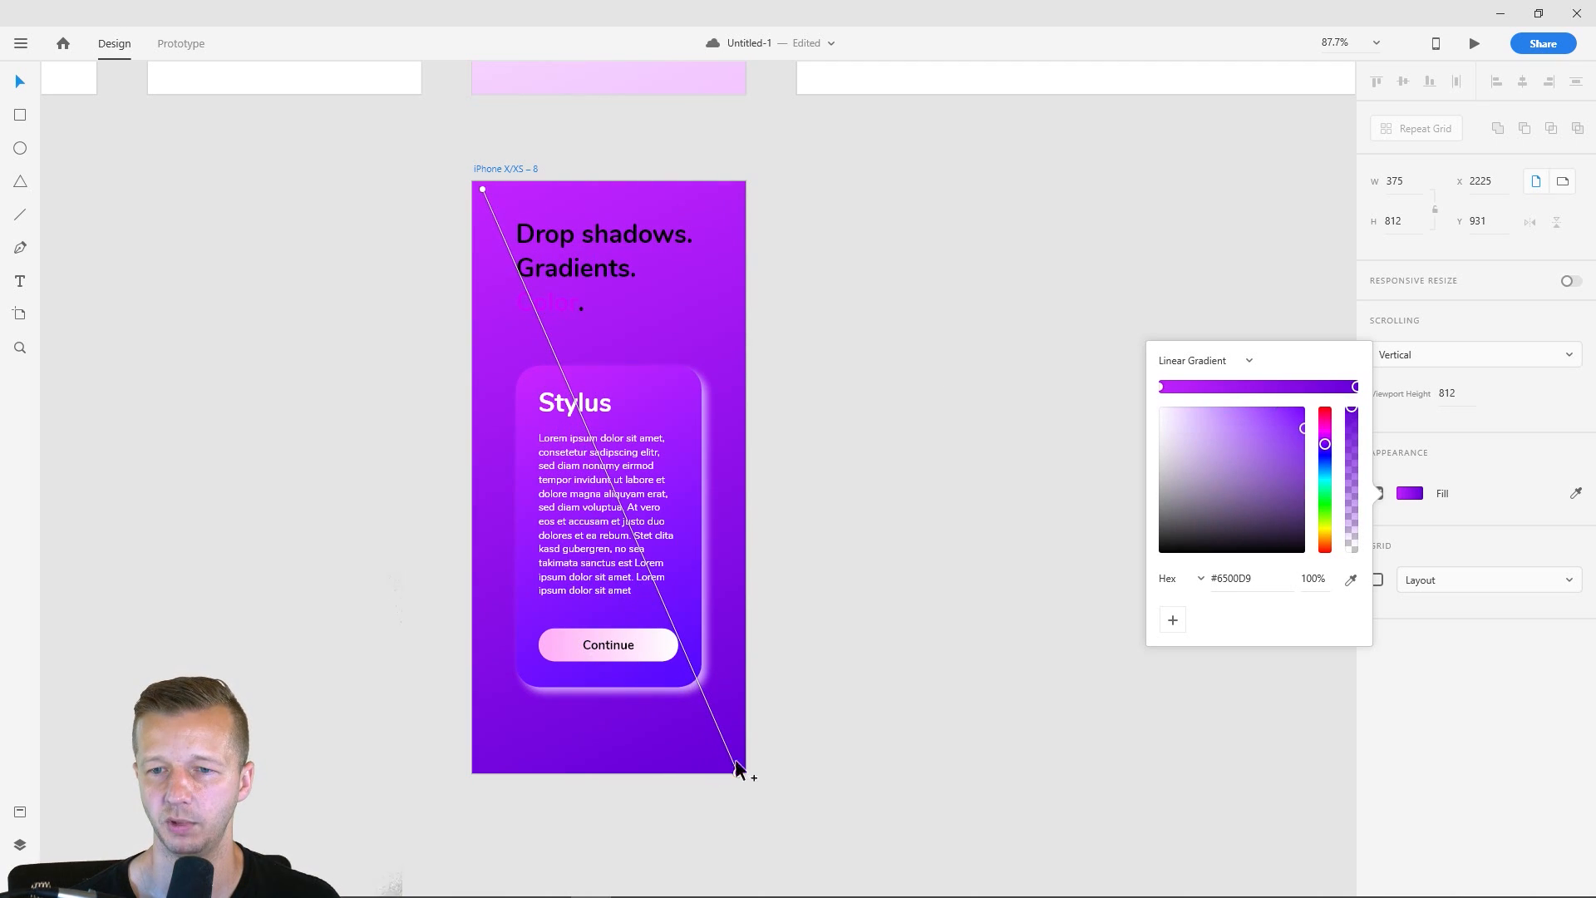
pyautogui.click(403, 252)
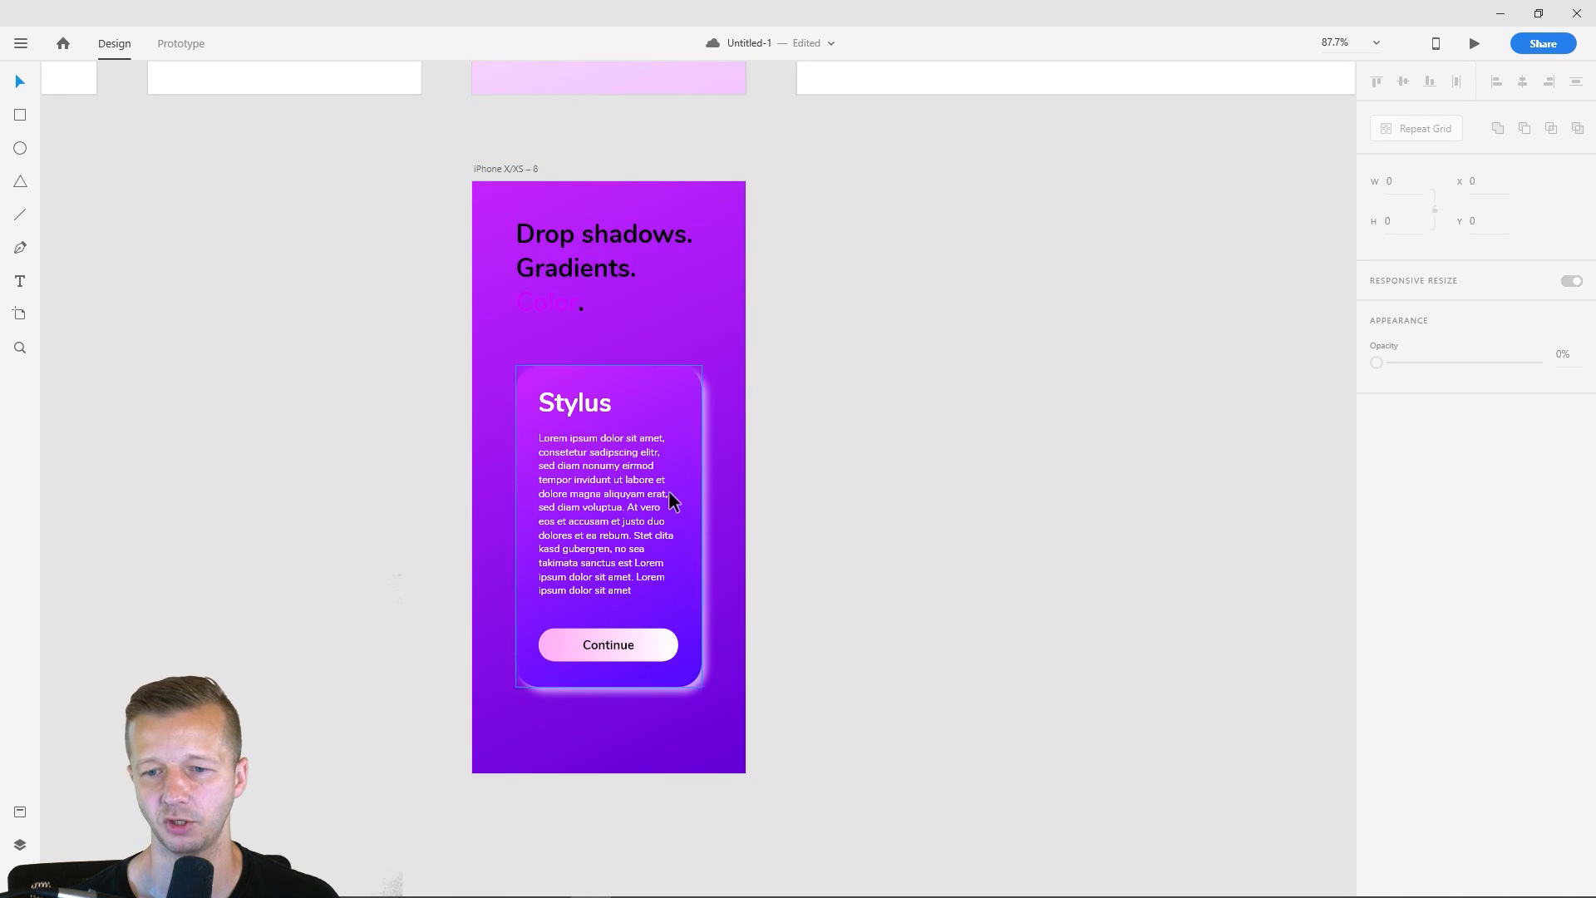
# - Recolor the headline lines "Drop shadows." and "Gradients." on the purple artboard to white, #FFFFFF
pyautogui.click(587, 263)
pyautogui.doubleClick(597, 270)
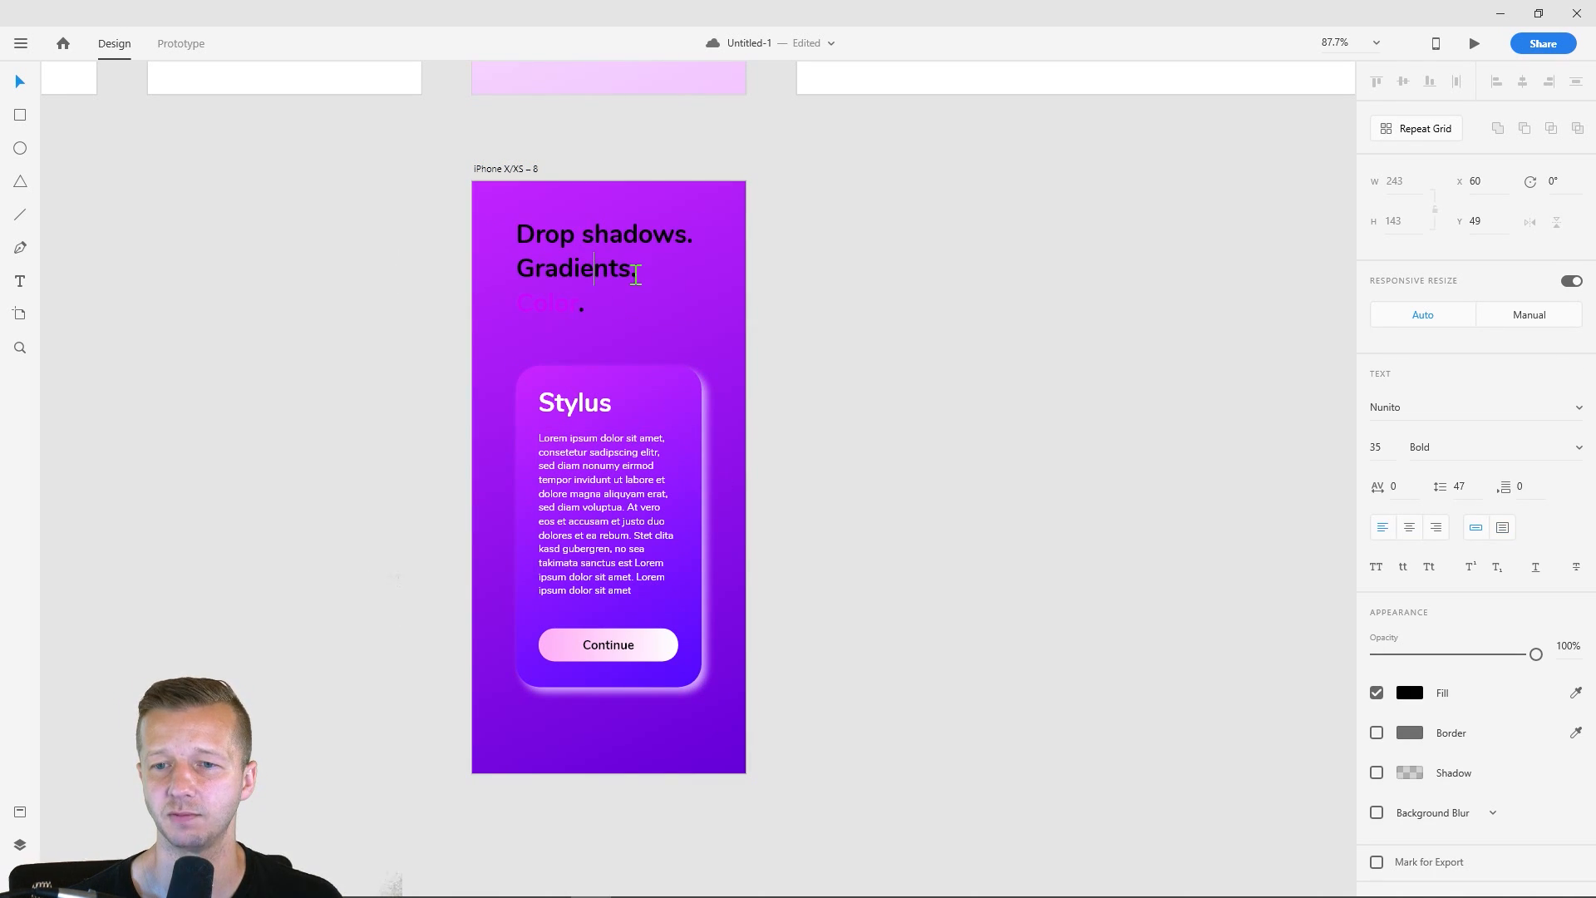
pyautogui.moveTo(634, 267); pyautogui.dragTo(512, 236)
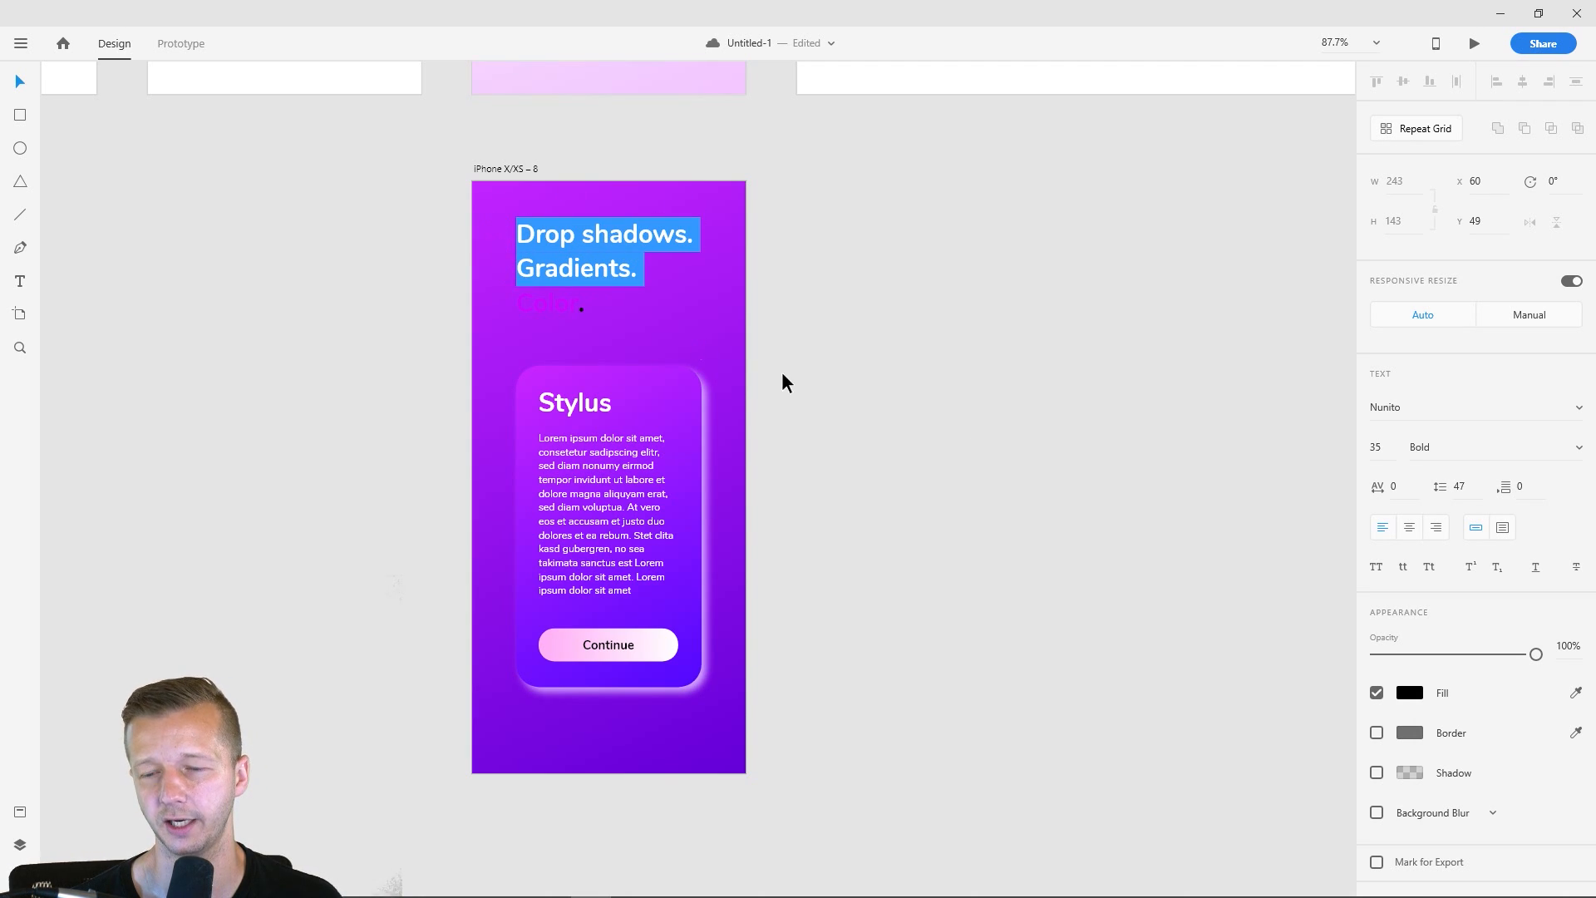
pyautogui.click(1418, 695)
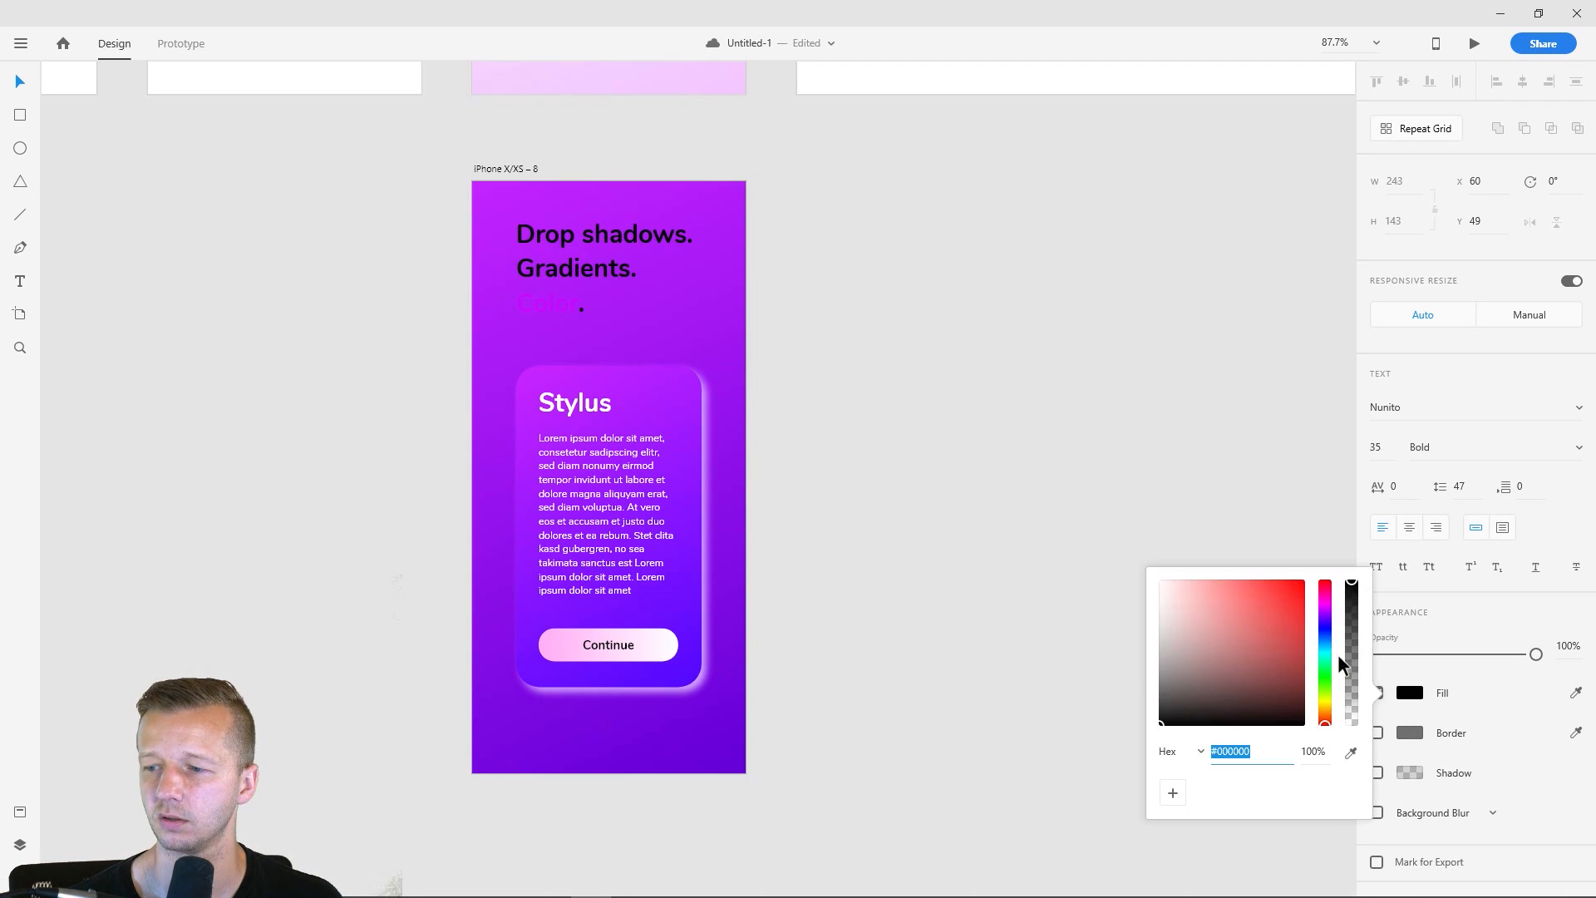
# - Recolor the word "Color" in the purple artboard's headline to light purple, #E58DFF
pyautogui.click(572, 306)
pyautogui.moveTo(580, 306); pyautogui.dragTo(516, 306)
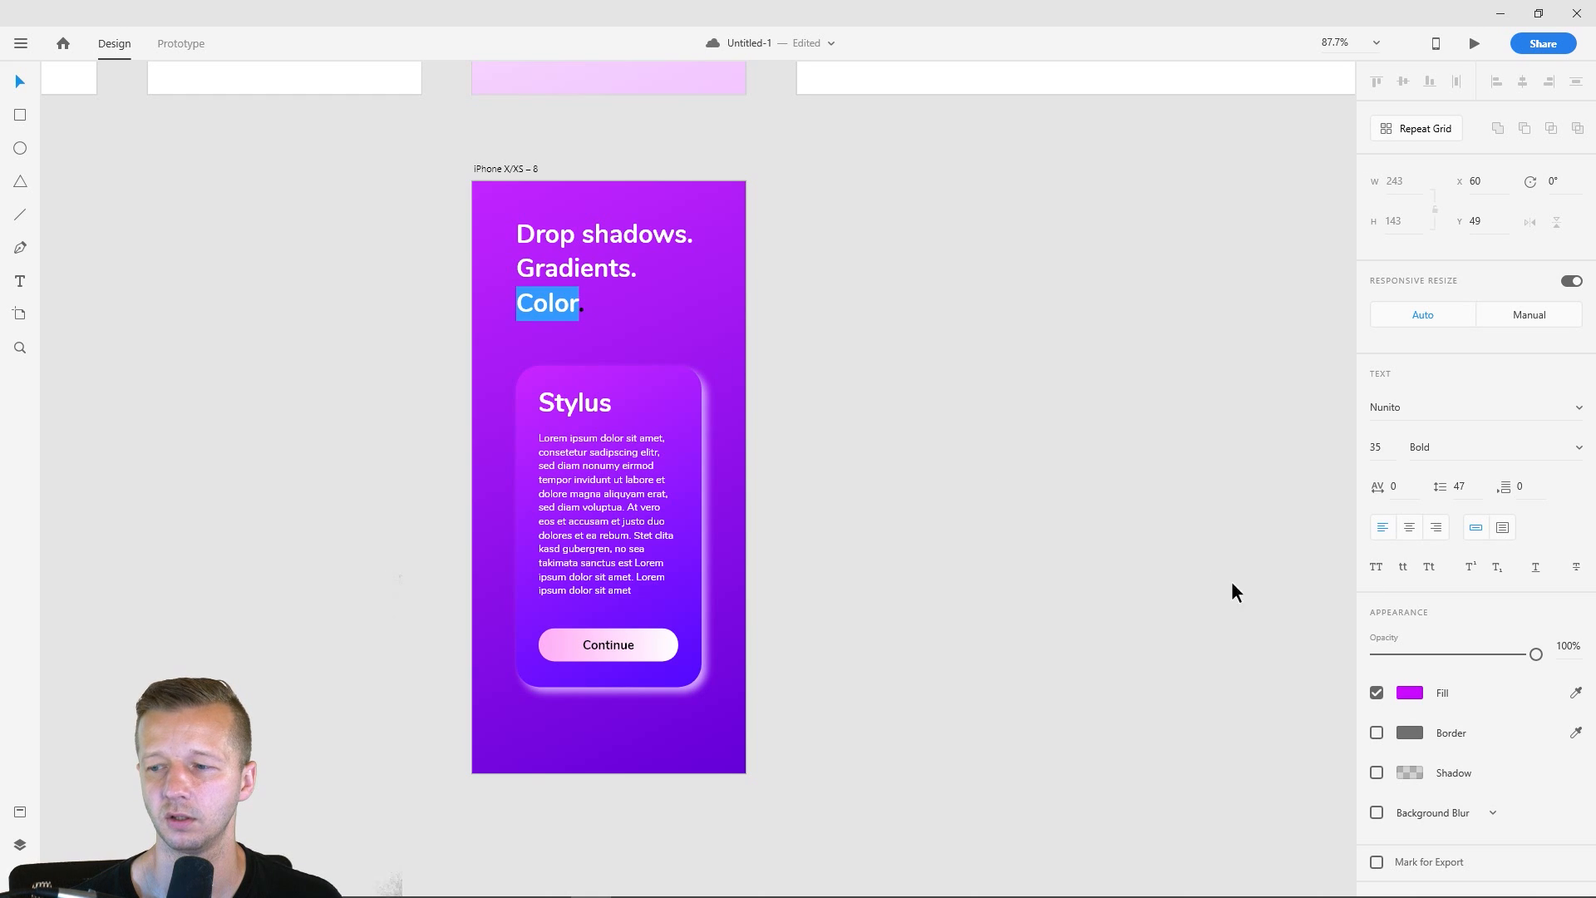
pyautogui.click(1409, 692)
pyautogui.moveTo(1268, 597); pyautogui.dragTo(1224, 555)
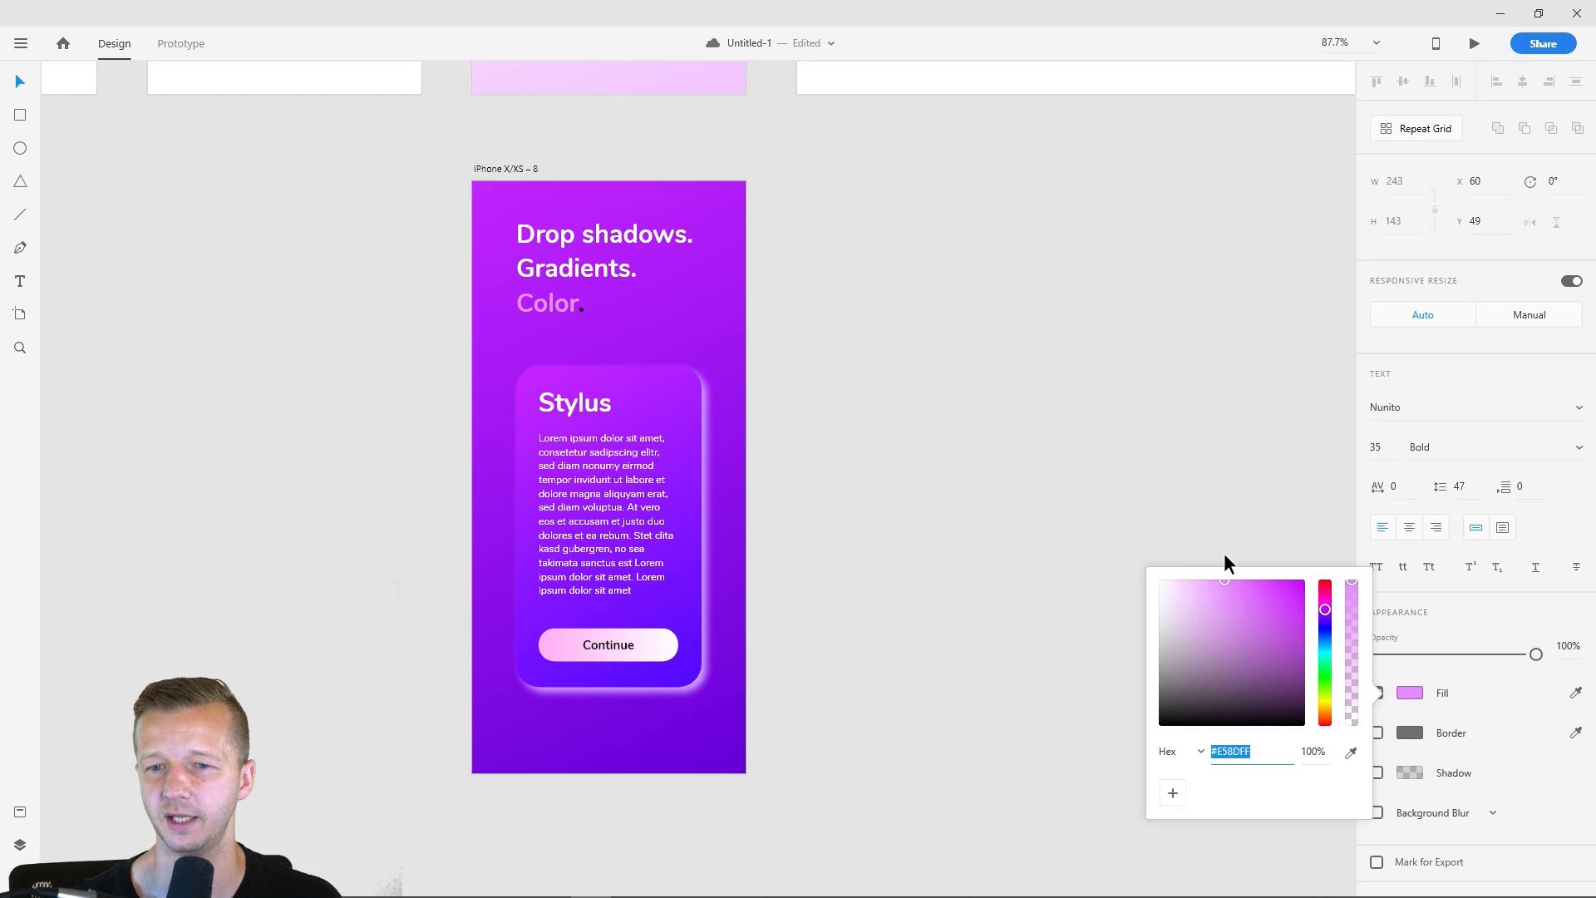
# - Recolor the period after "Color" in the purple artboard's headline to white
pyautogui.doubleClick(581, 305)
pyautogui.moveTo(588, 306); pyautogui.dragTo(595, 306)
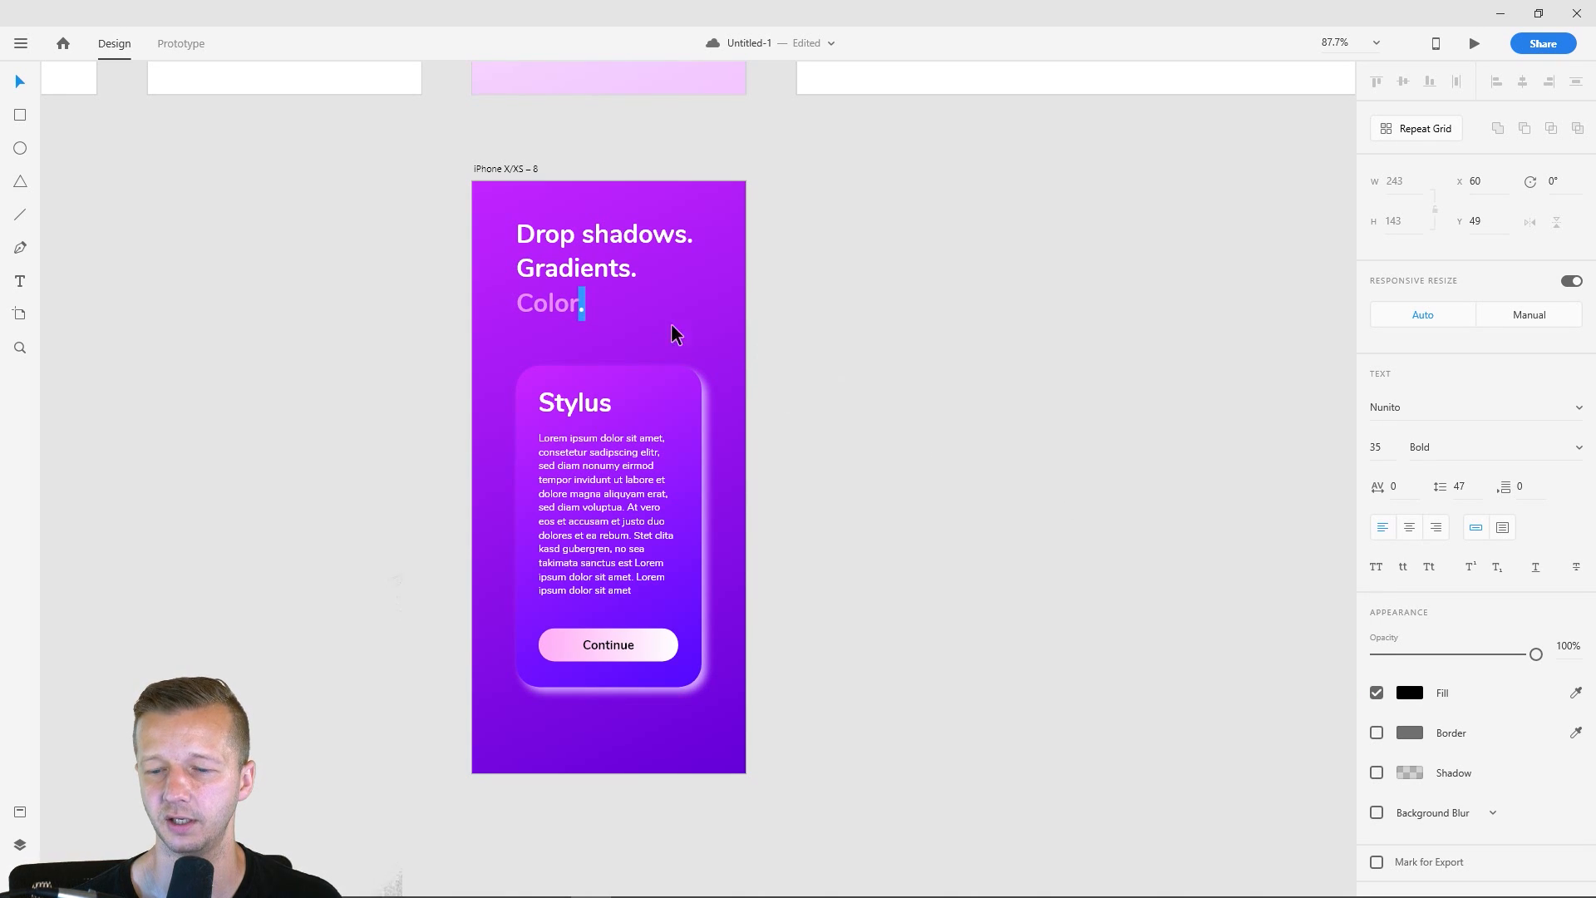
pyautogui.click(1411, 693)
pyautogui.moveTo(1247, 605); pyautogui.dragTo(1089, 527)
pyautogui.click(864, 346)
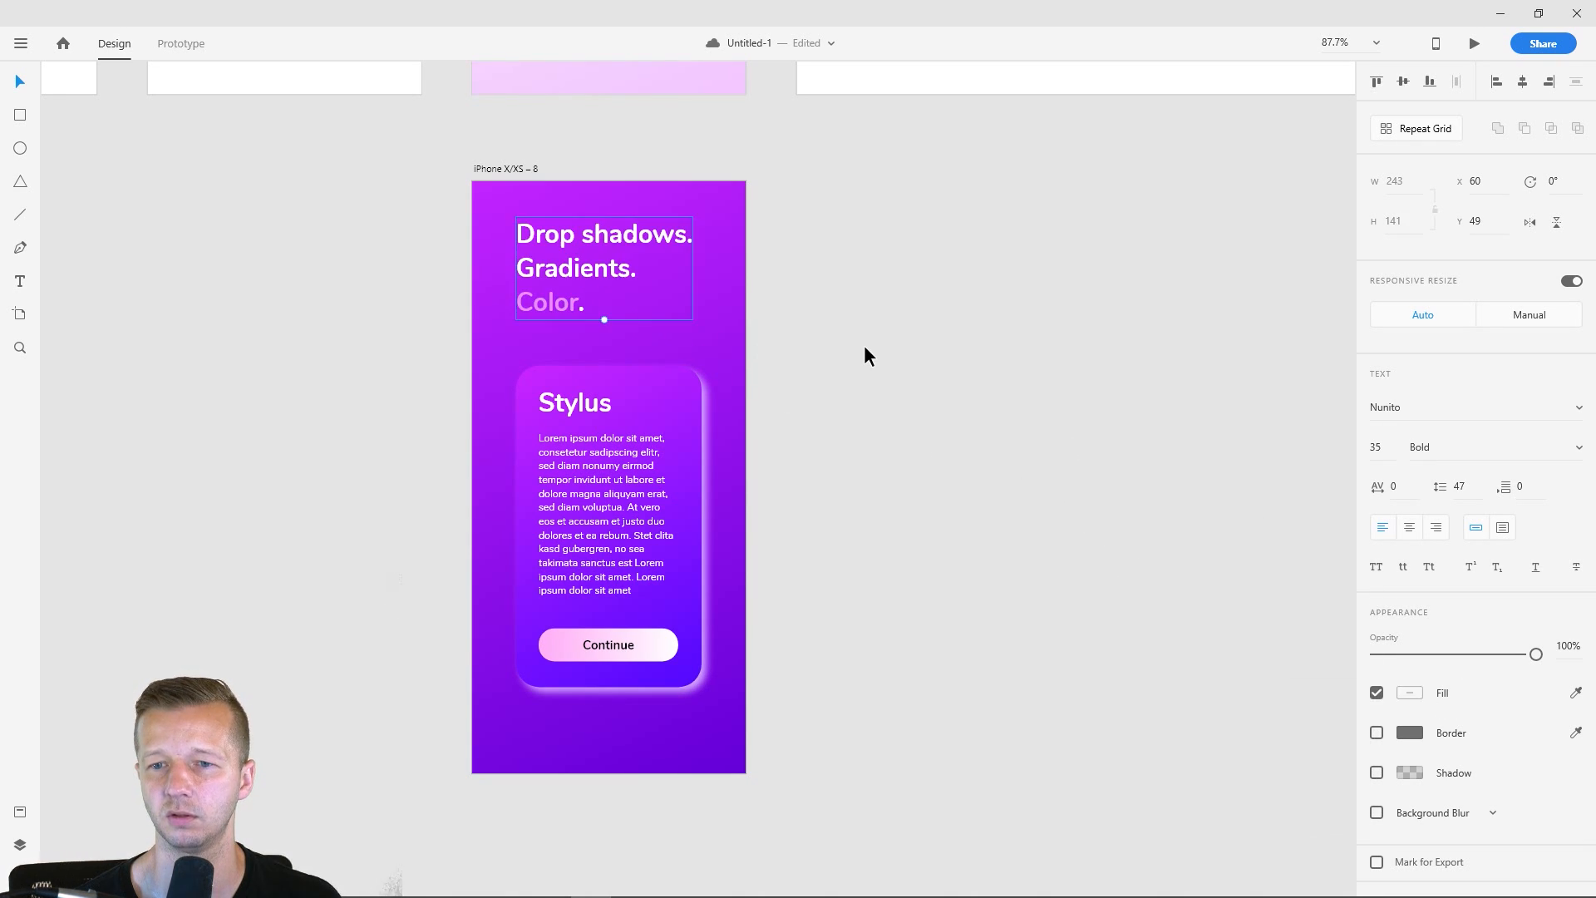
pyautogui.click(898, 352)
# - Recolor the linear gradient of the iPhone X/XS – 8 card to run from white, #FFFFFF, to light violet, #C5ACFF
pyautogui.click(700, 391)
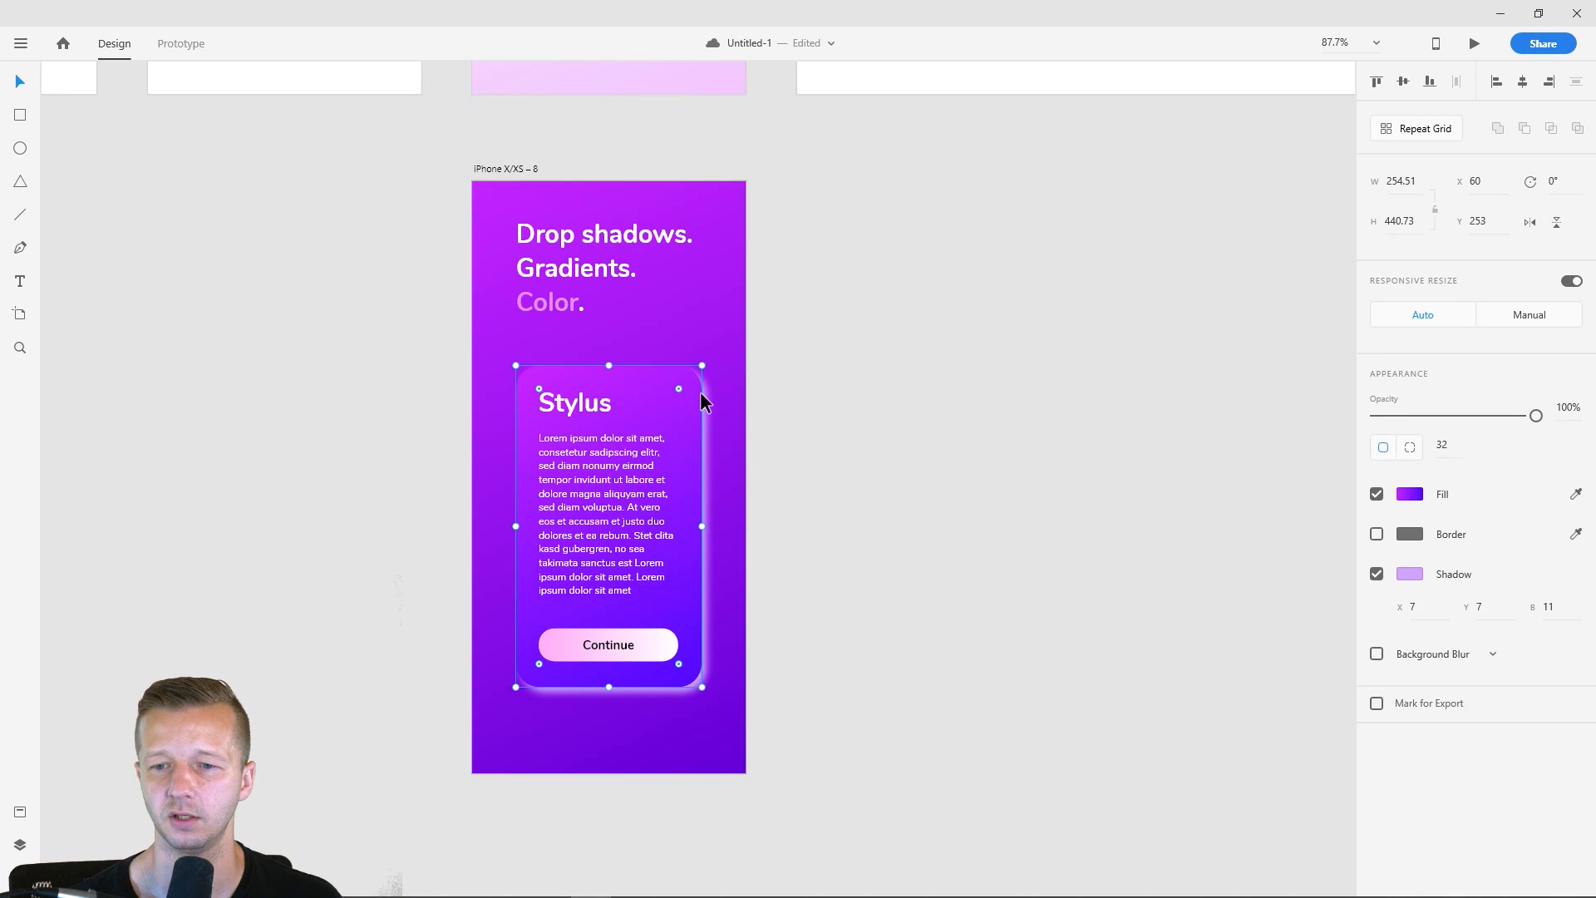
pyautogui.click(843, 349)
pyautogui.scroll(-5, 843, 349)
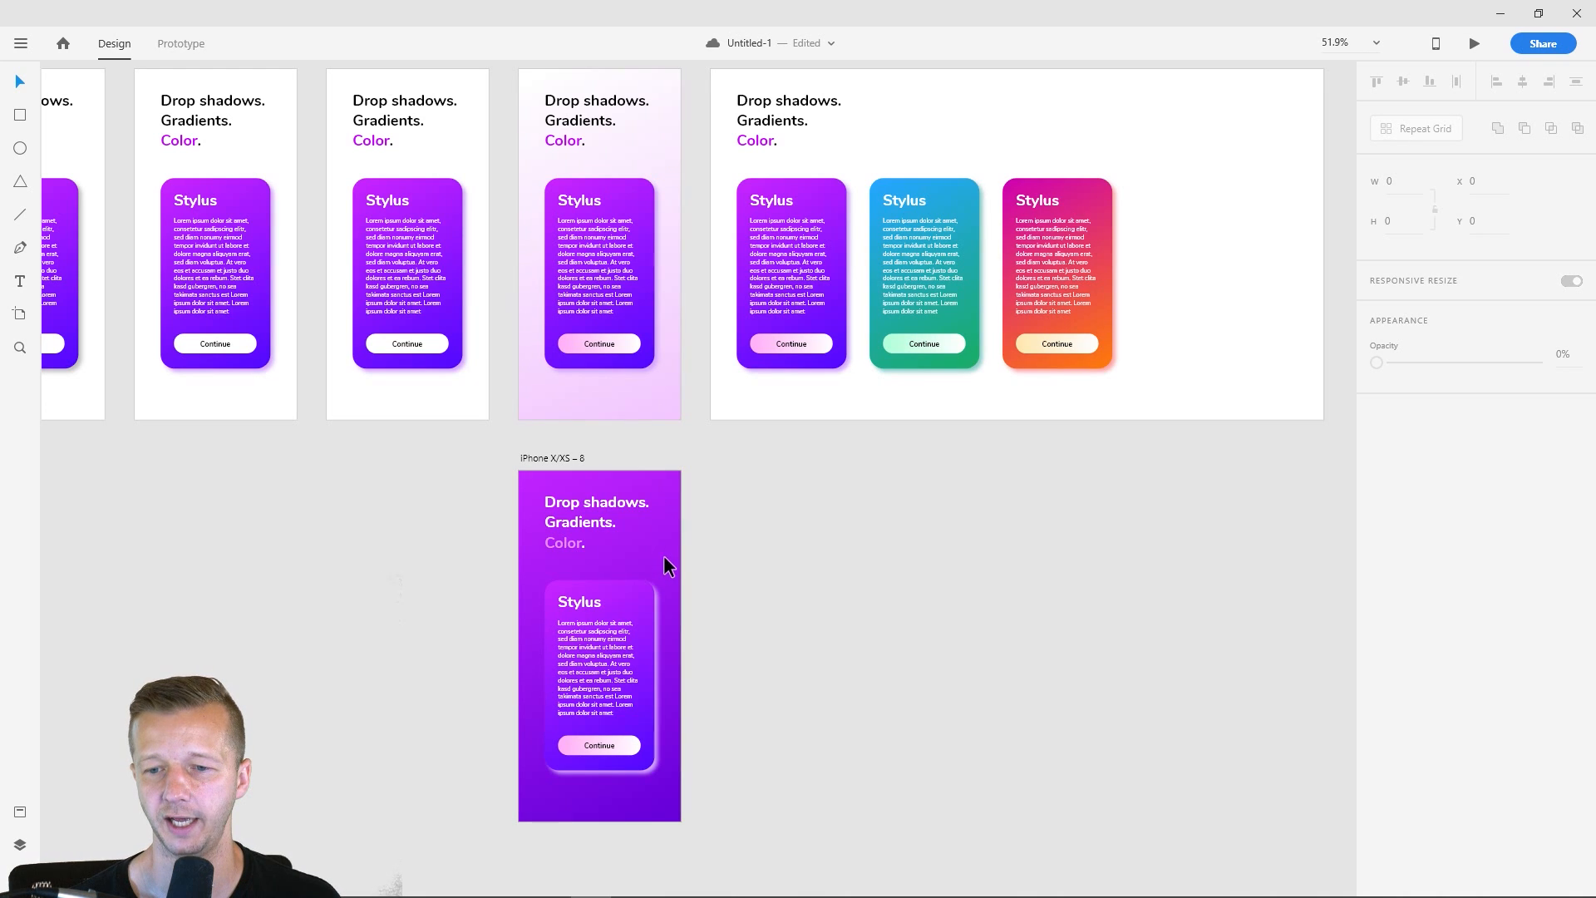
pyautogui.click(642, 592)
pyautogui.scroll(5, 690, 652)
pyautogui.moveTo(703, 602); pyautogui.dragTo(795, 431)
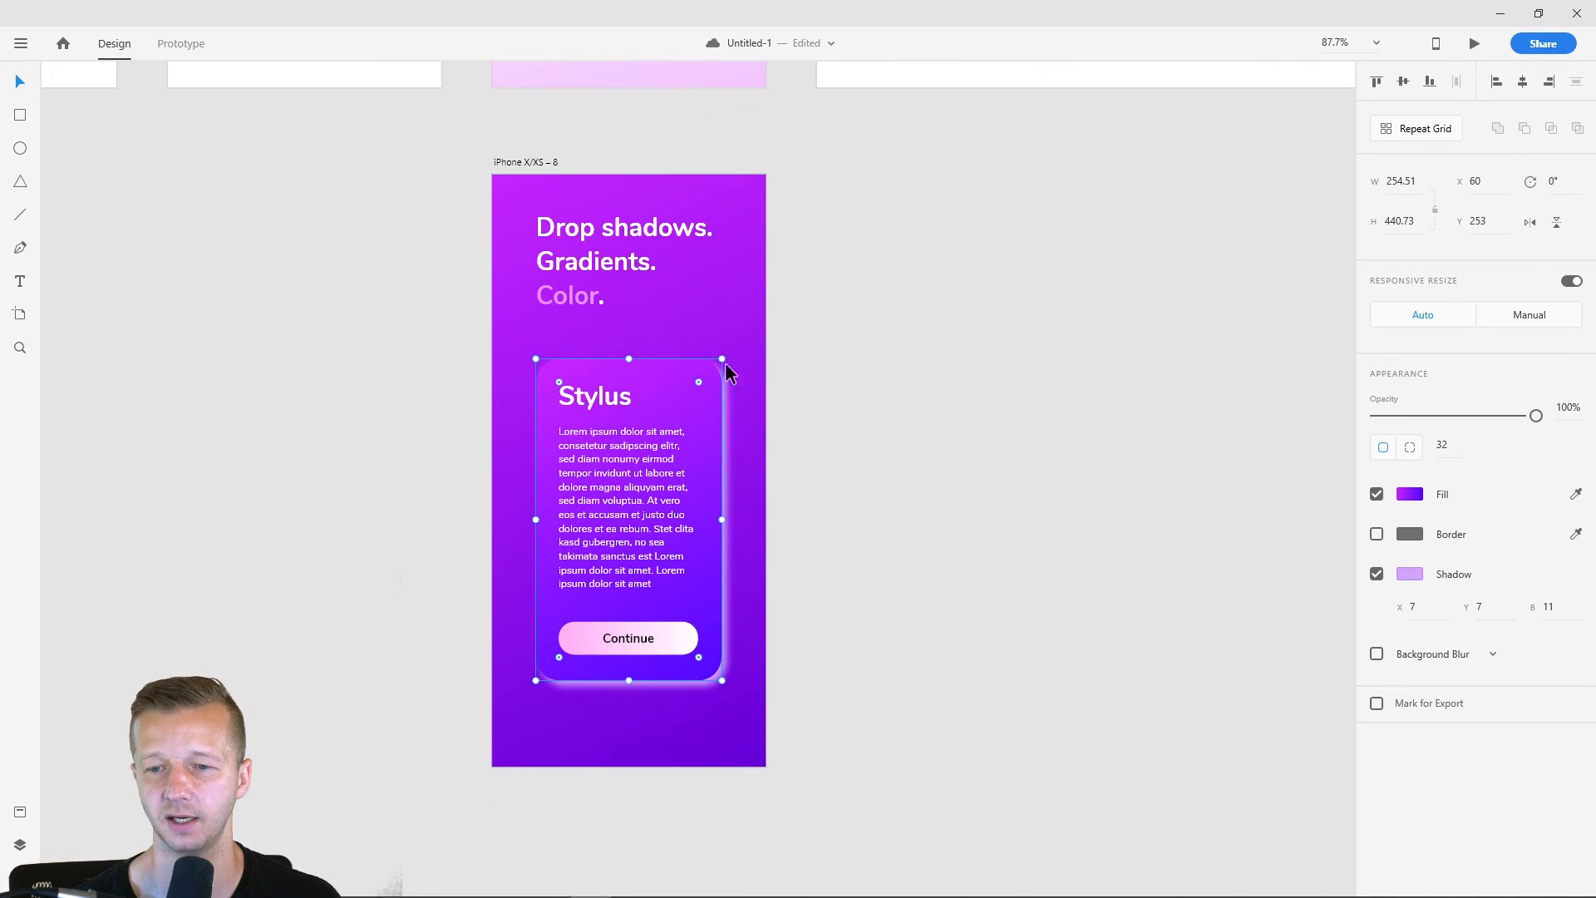
pyautogui.click(1410, 494)
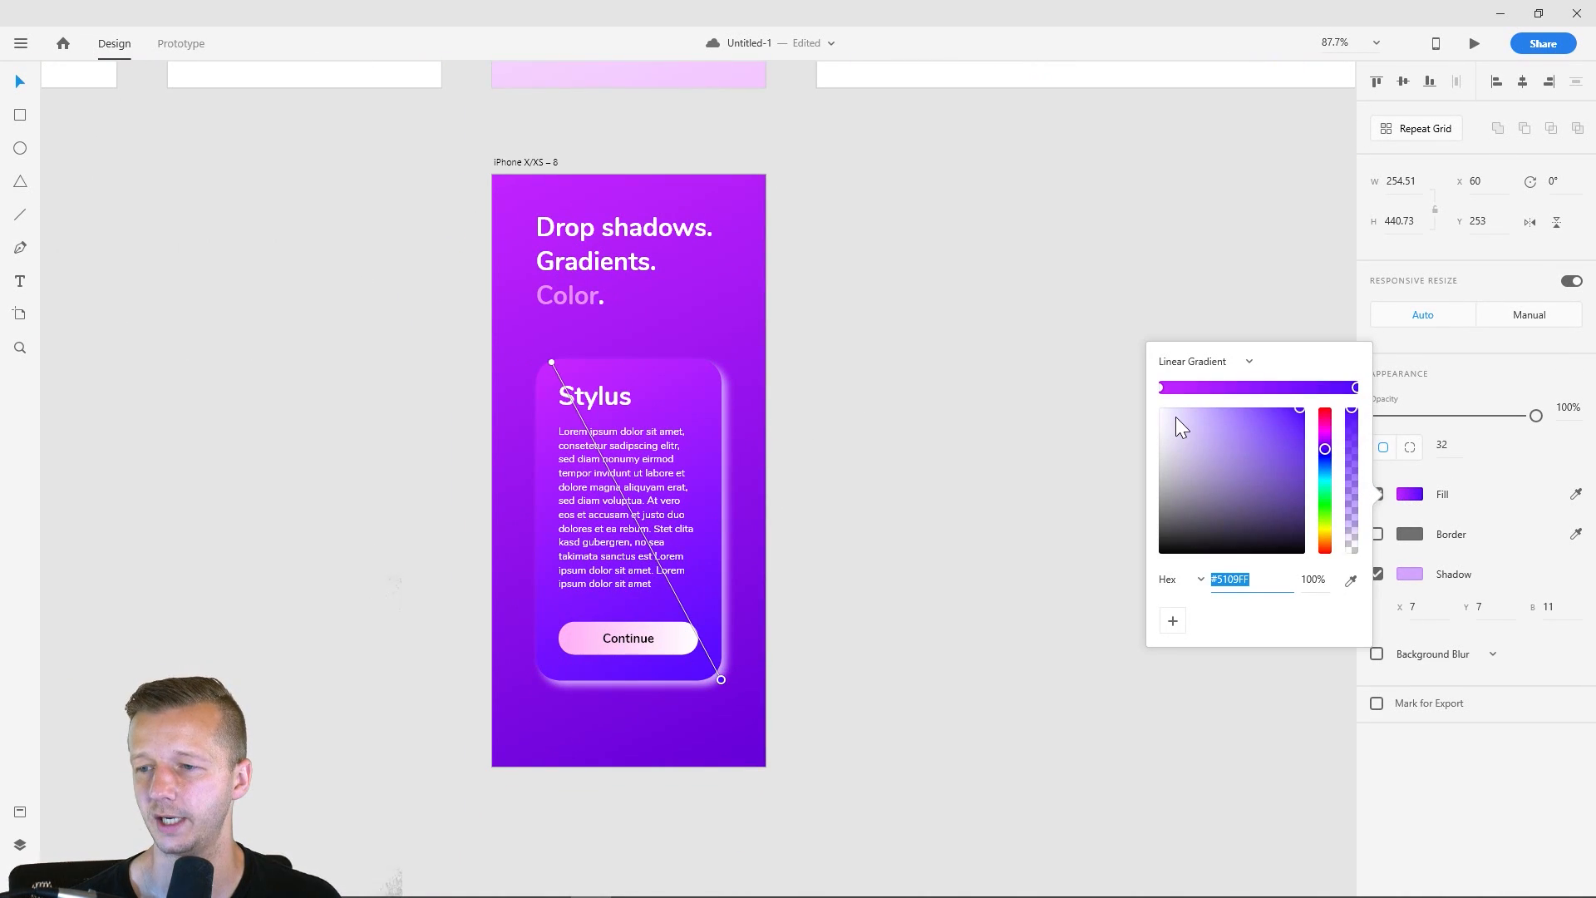
pyautogui.moveTo(1170, 417); pyautogui.dragTo(1129, 389)
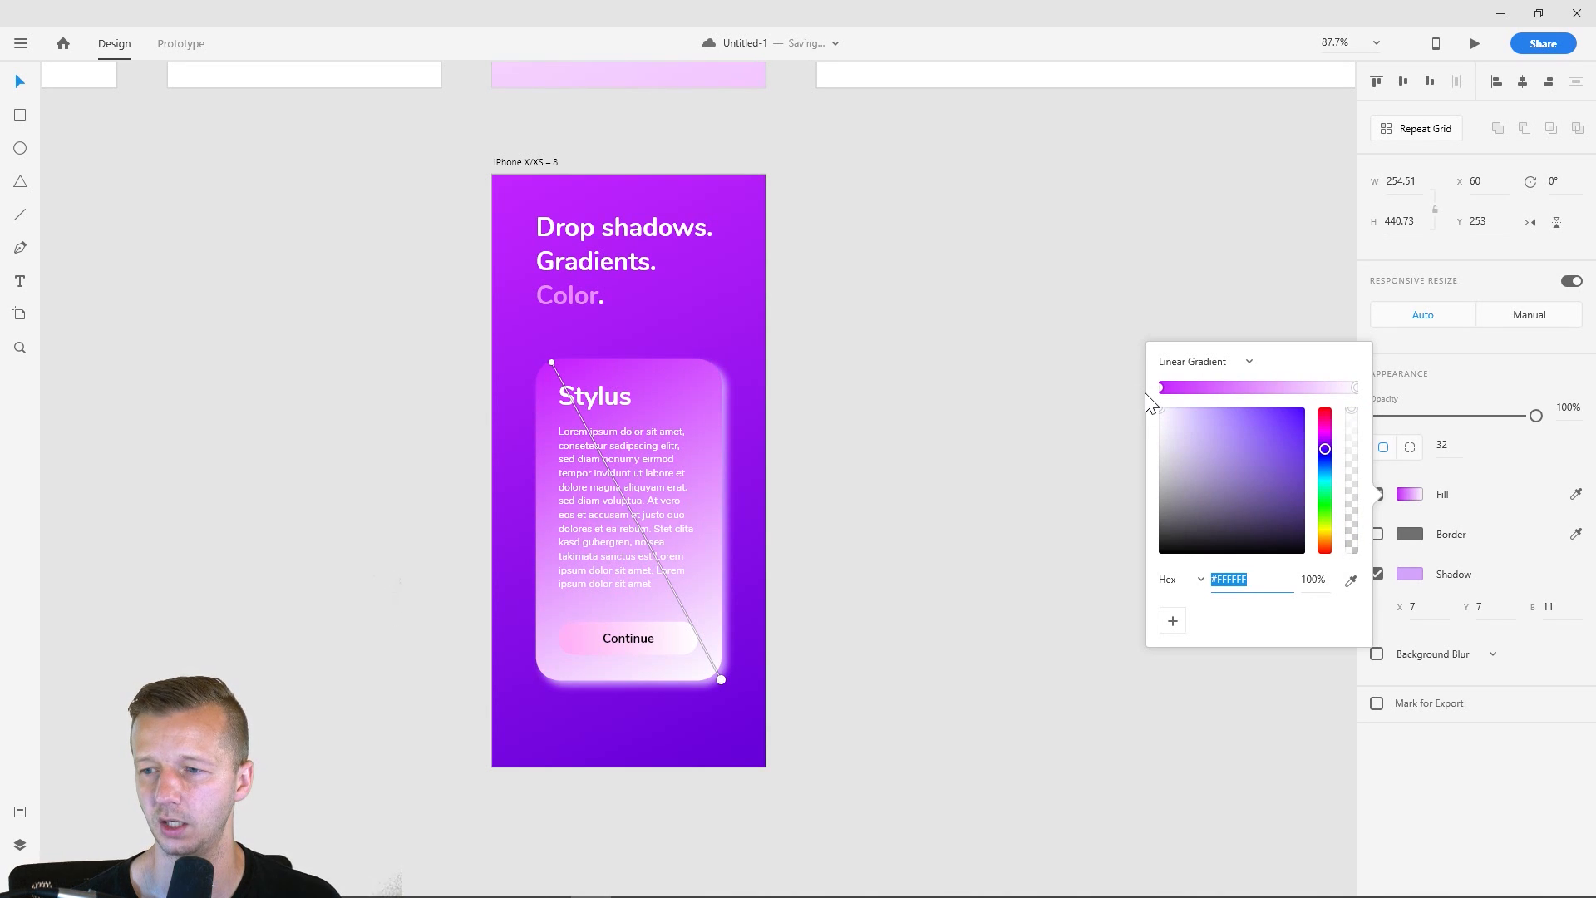
pyautogui.moveTo(1160, 408); pyautogui.dragTo(1205, 404)
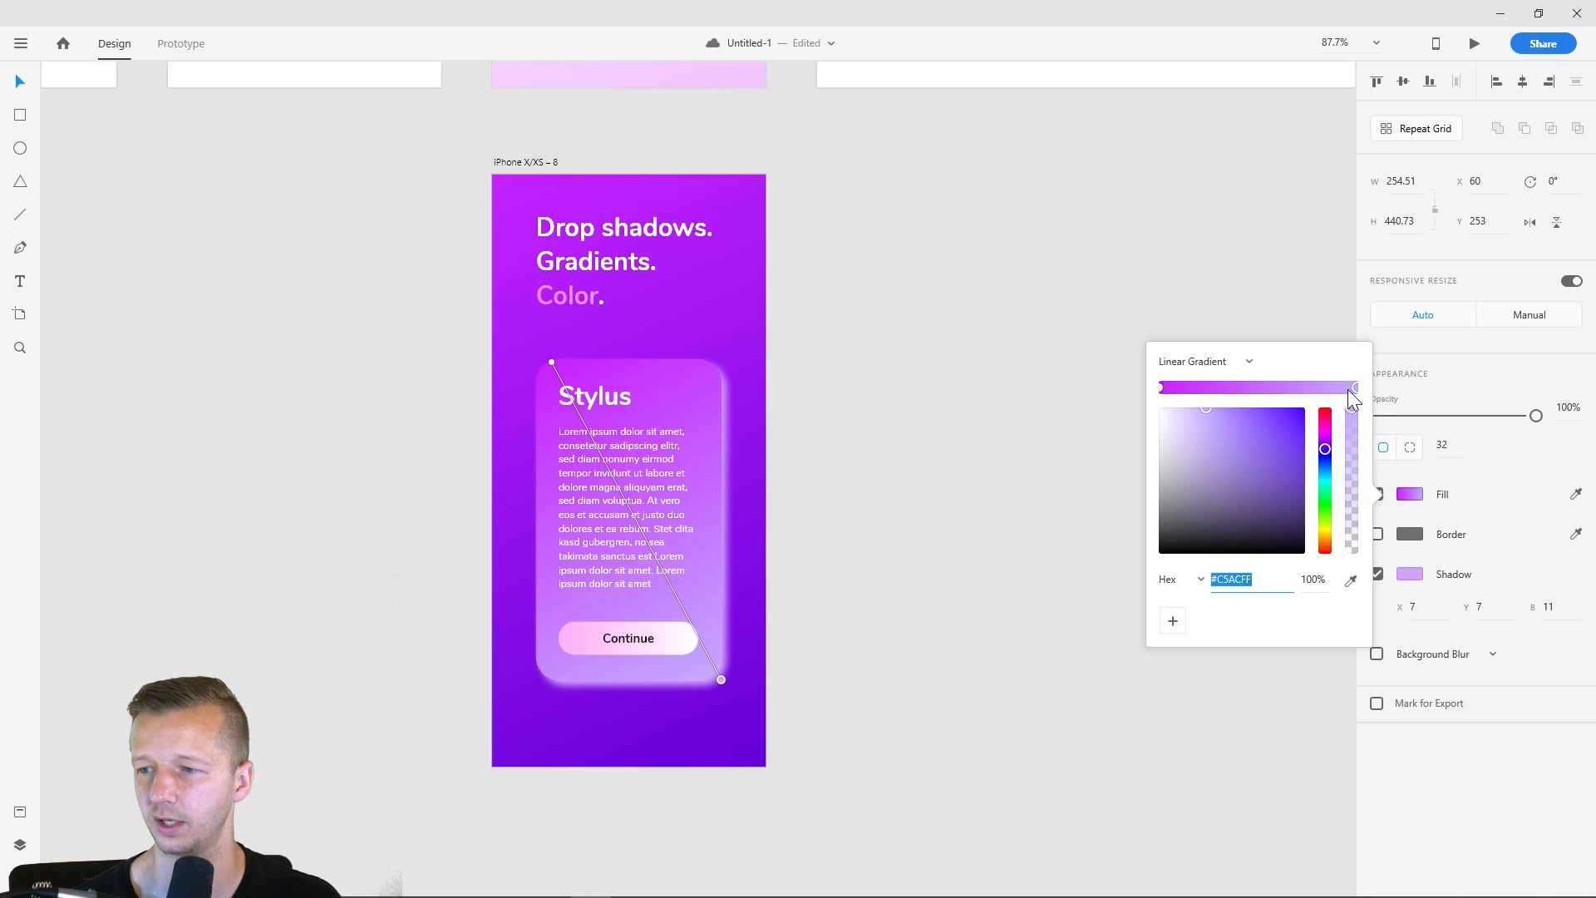
pyautogui.click(1160, 387)
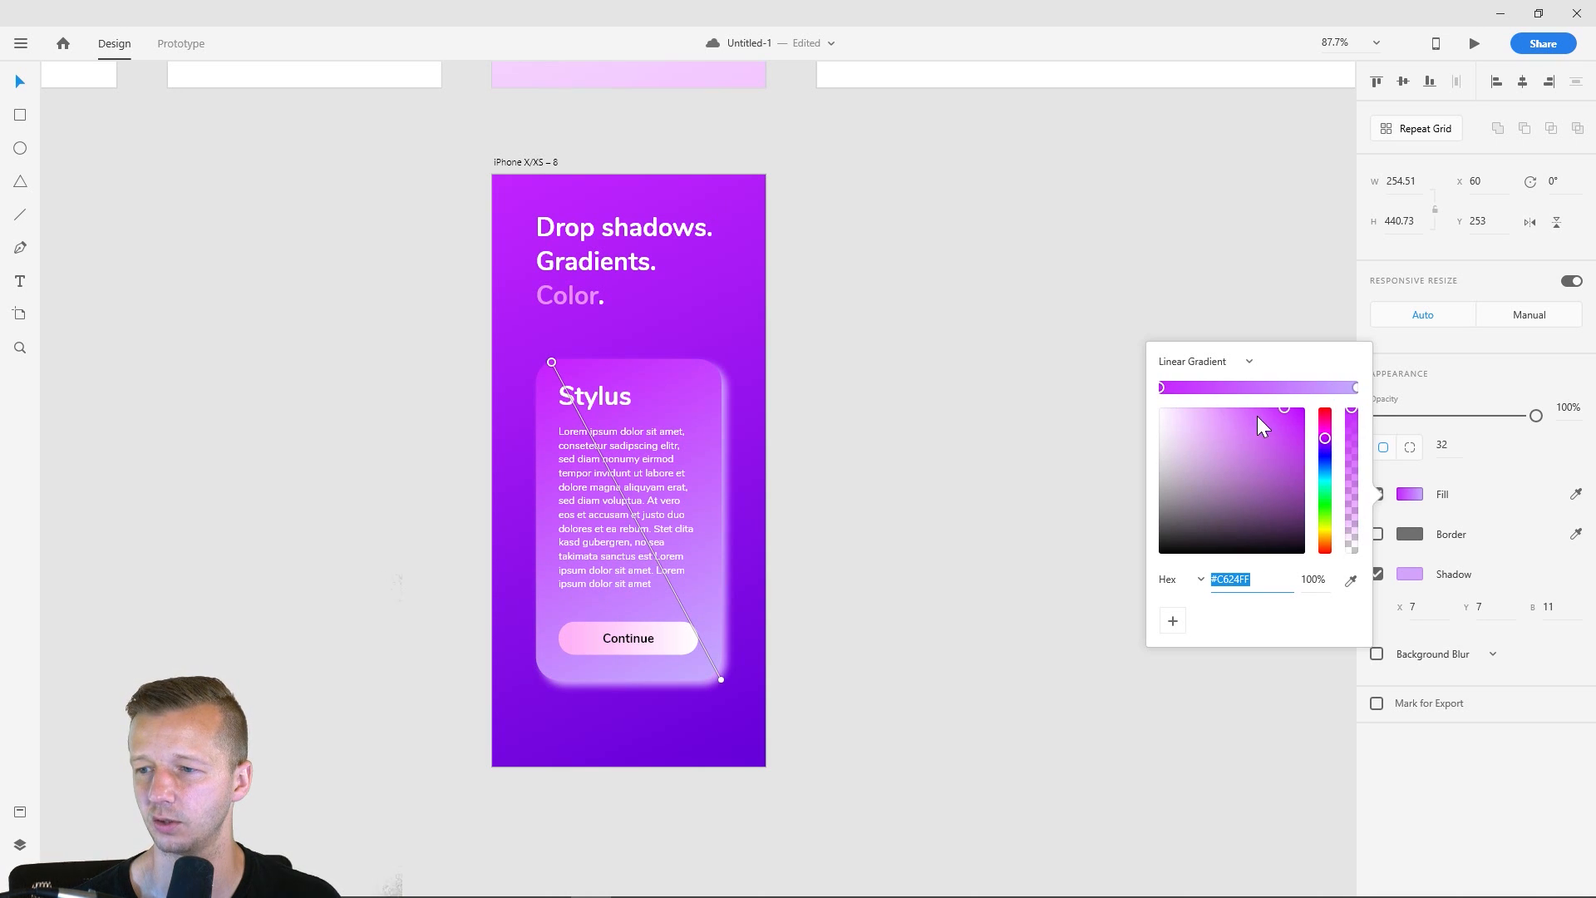
pyautogui.moveTo(1257, 416); pyautogui.dragTo(1151, 407)
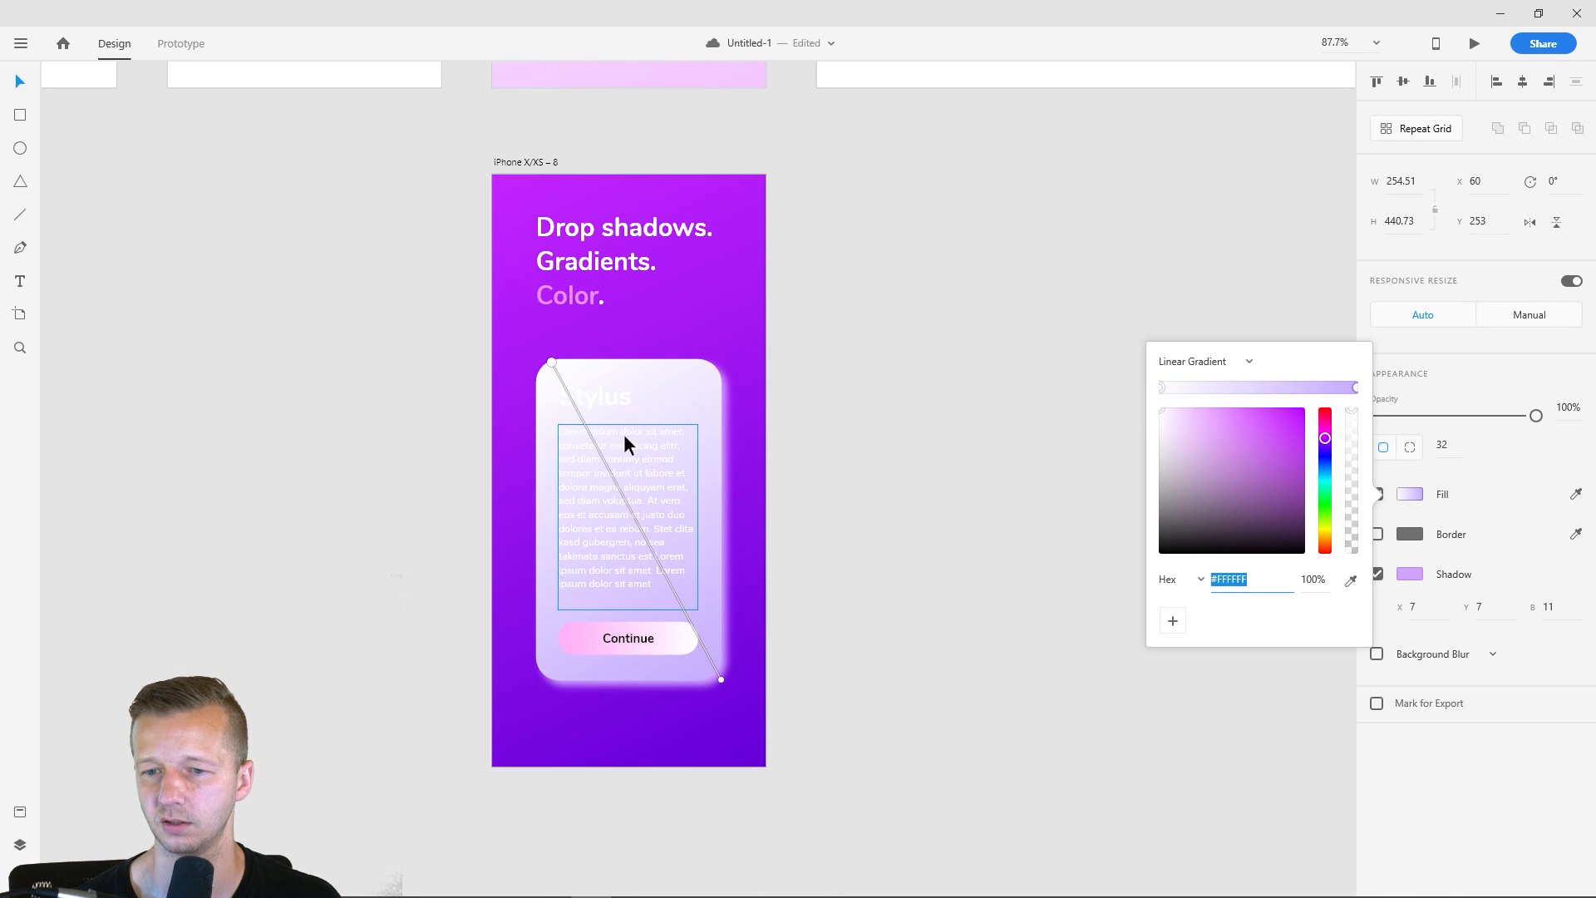
# - Recolor the card's "Stylus" heading with a purple sampled from the top of the artboard's background
pyautogui.click(598, 394)
pyautogui.keyDown('shift'); pyautogui.click(646, 446); pyautogui.keyUp('shift')
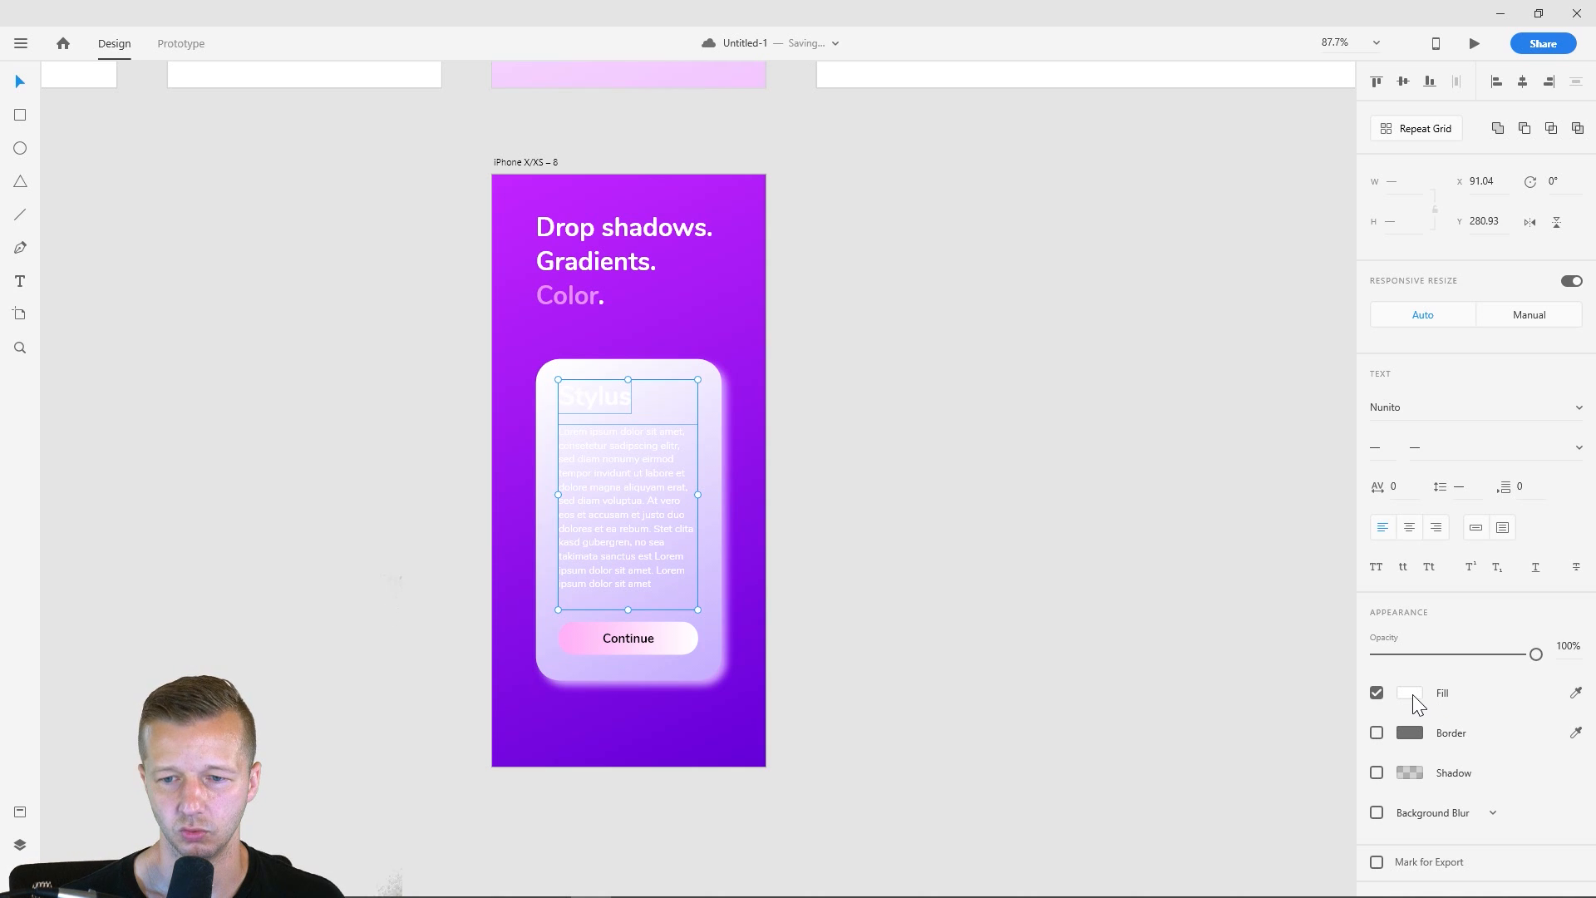
pyautogui.click(794, 460)
pyautogui.click(612, 396)
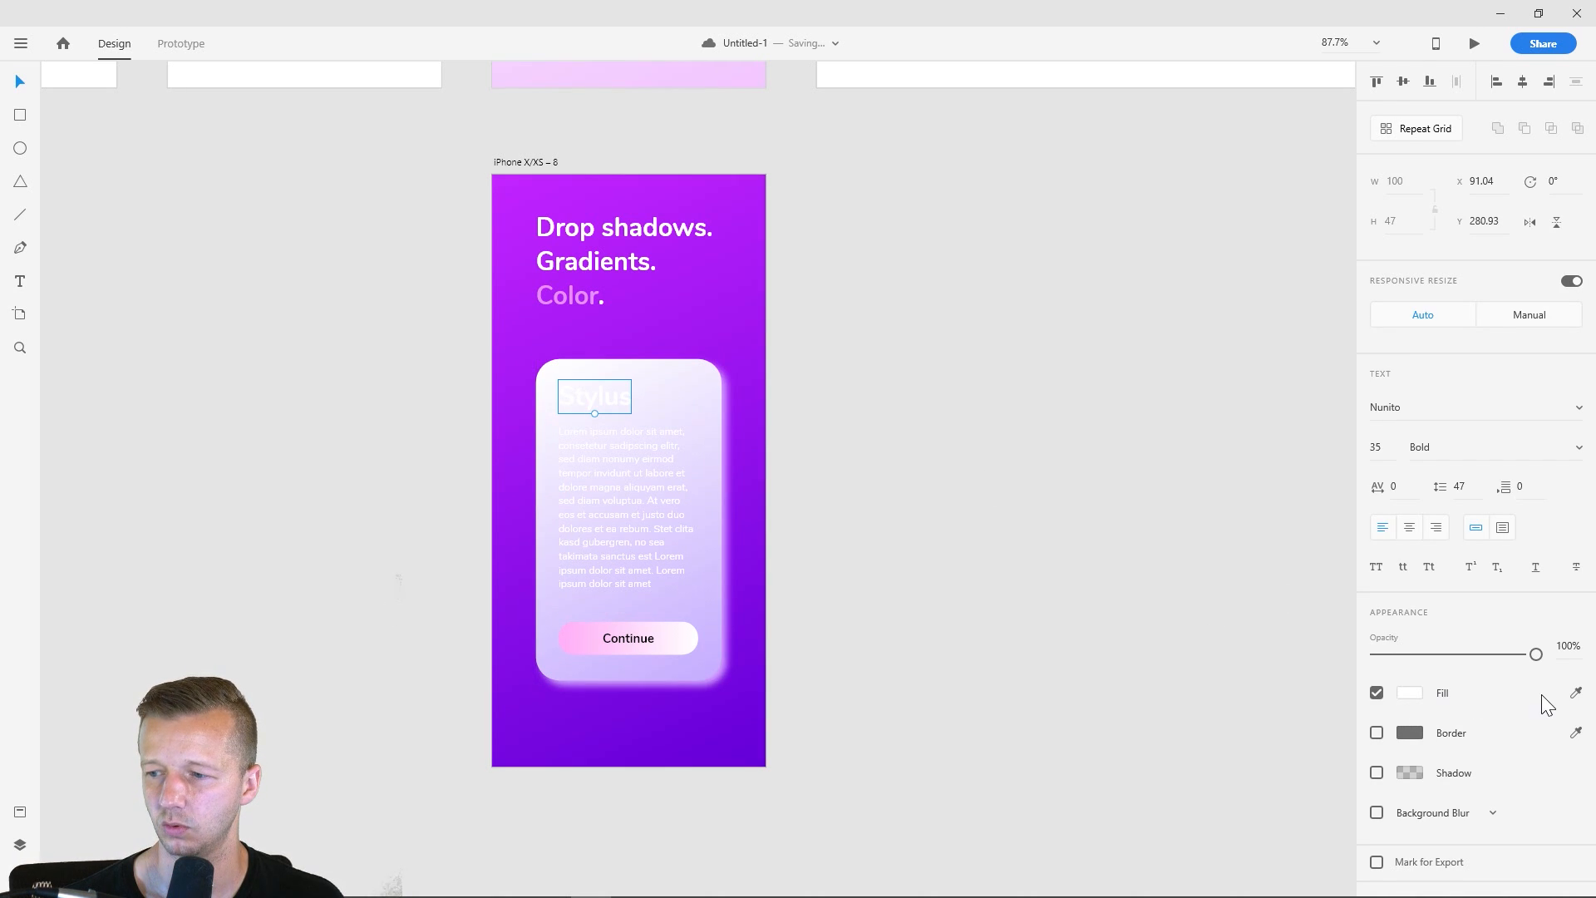
pyautogui.click(1575, 692)
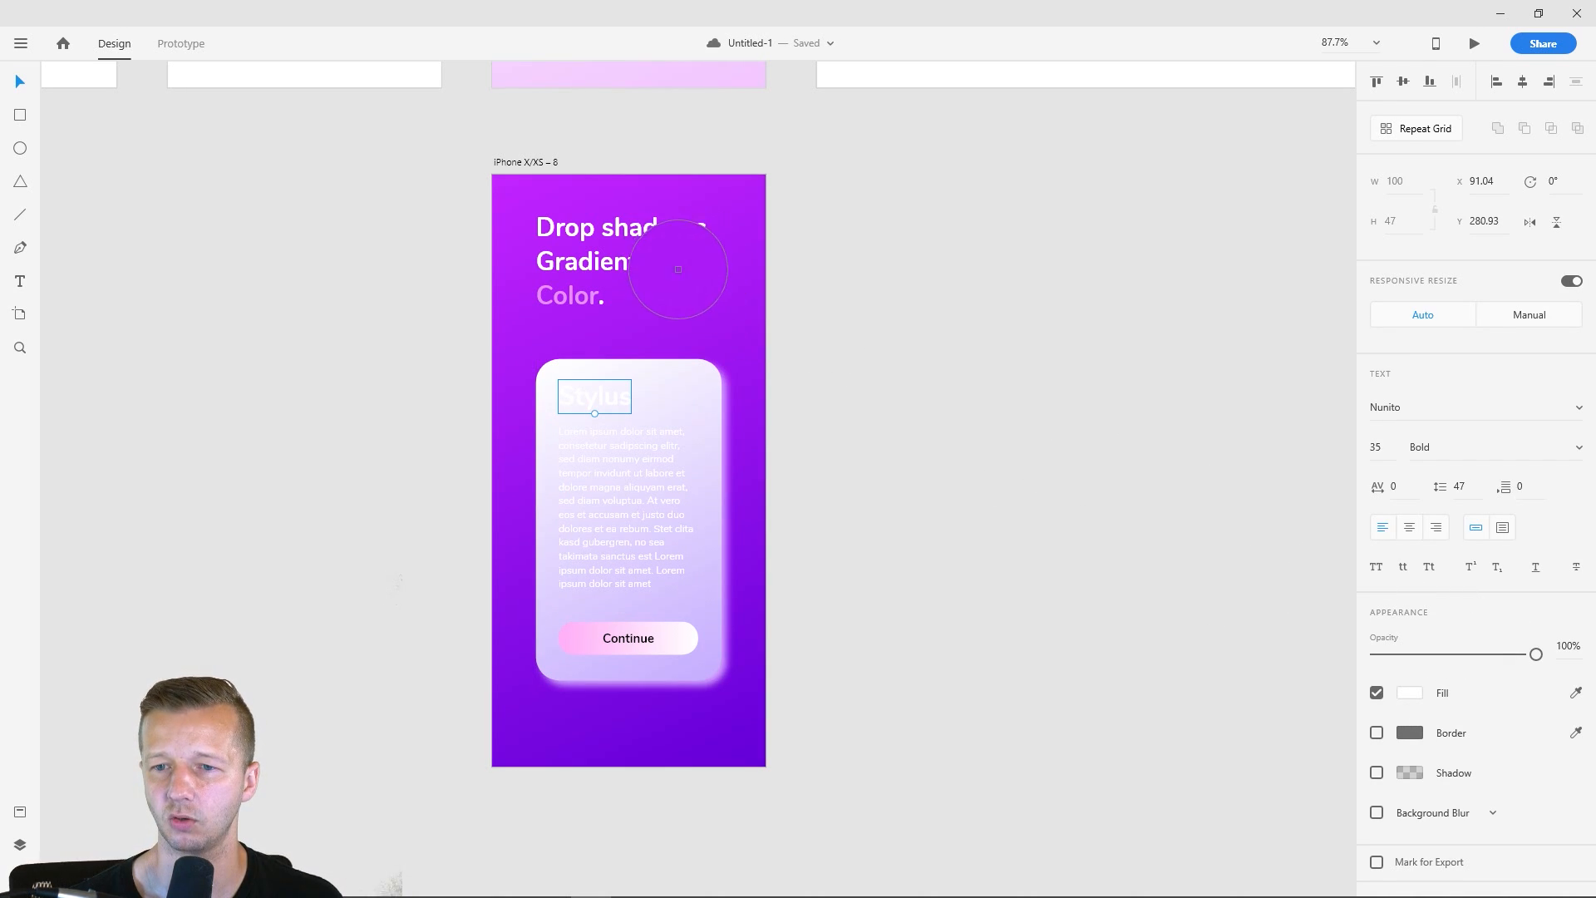
pyautogui.click(546, 192)
# - Recolor the card's lorem ipsum paragraph by sampling the background purple and darkening it to #5B008A
pyautogui.click(651, 459)
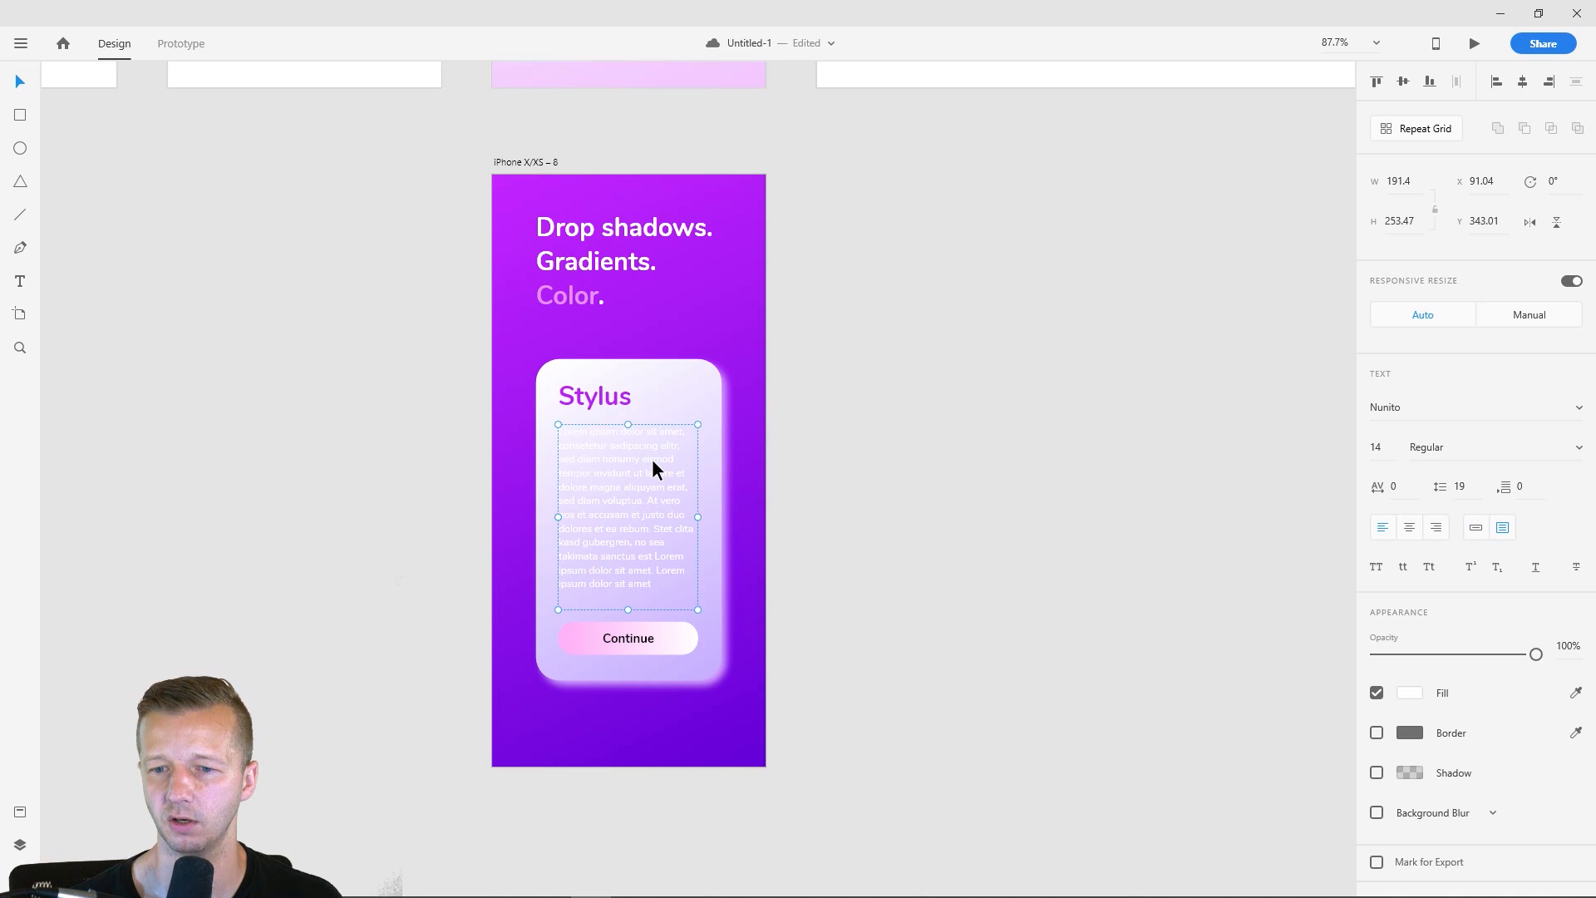
pyautogui.click(1575, 693)
pyautogui.click(731, 249)
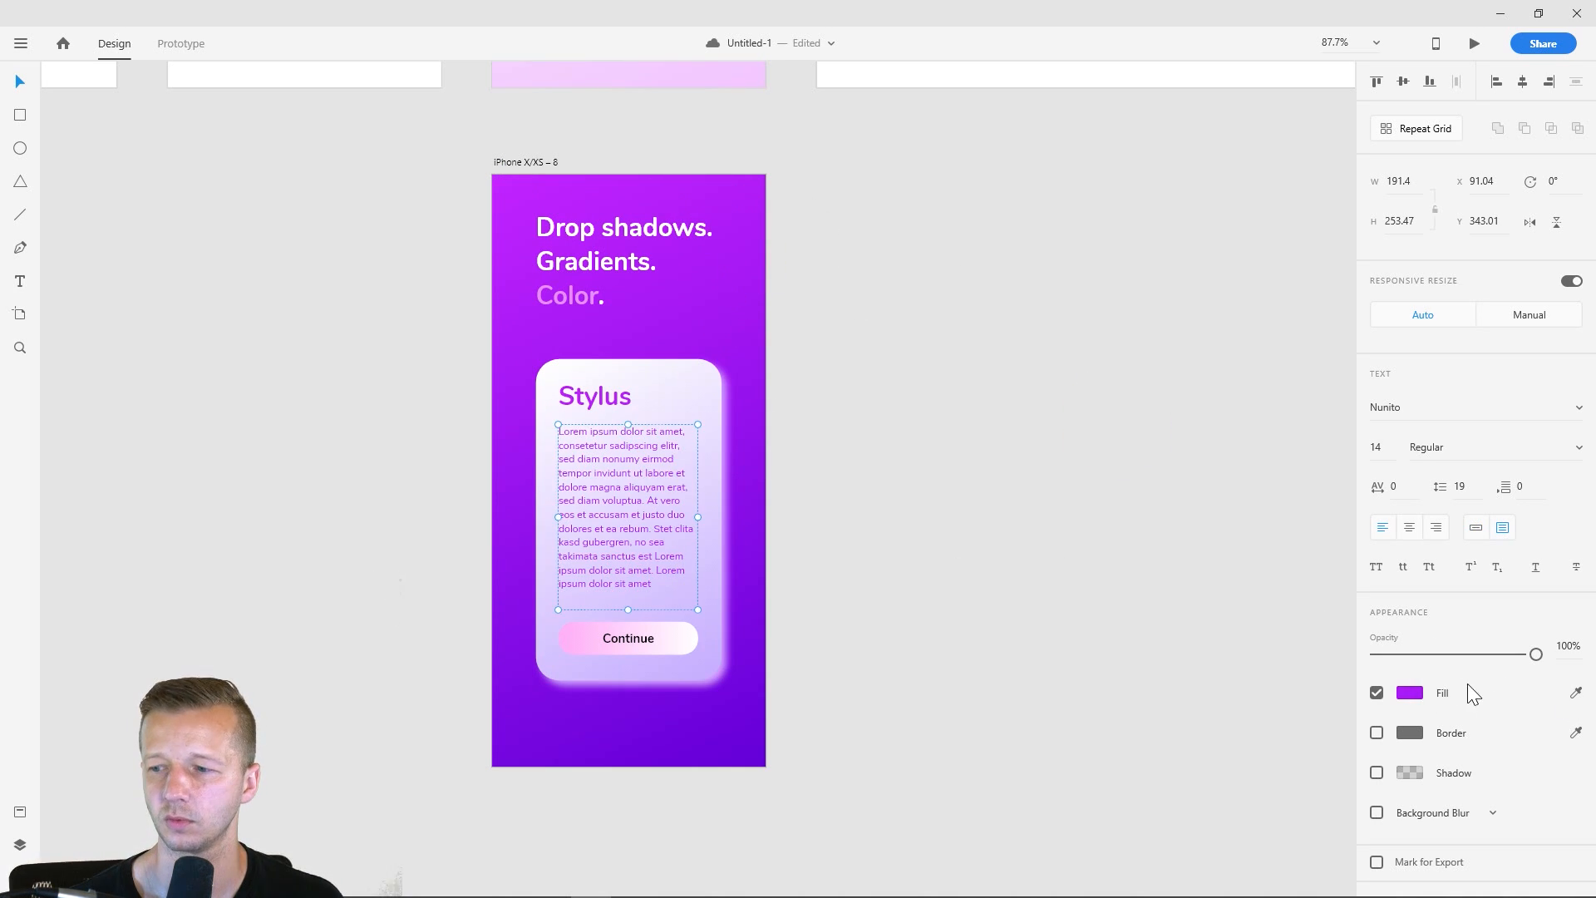
pyautogui.click(1421, 694)
pyautogui.moveTo(1265, 644); pyautogui.dragTo(1323, 647)
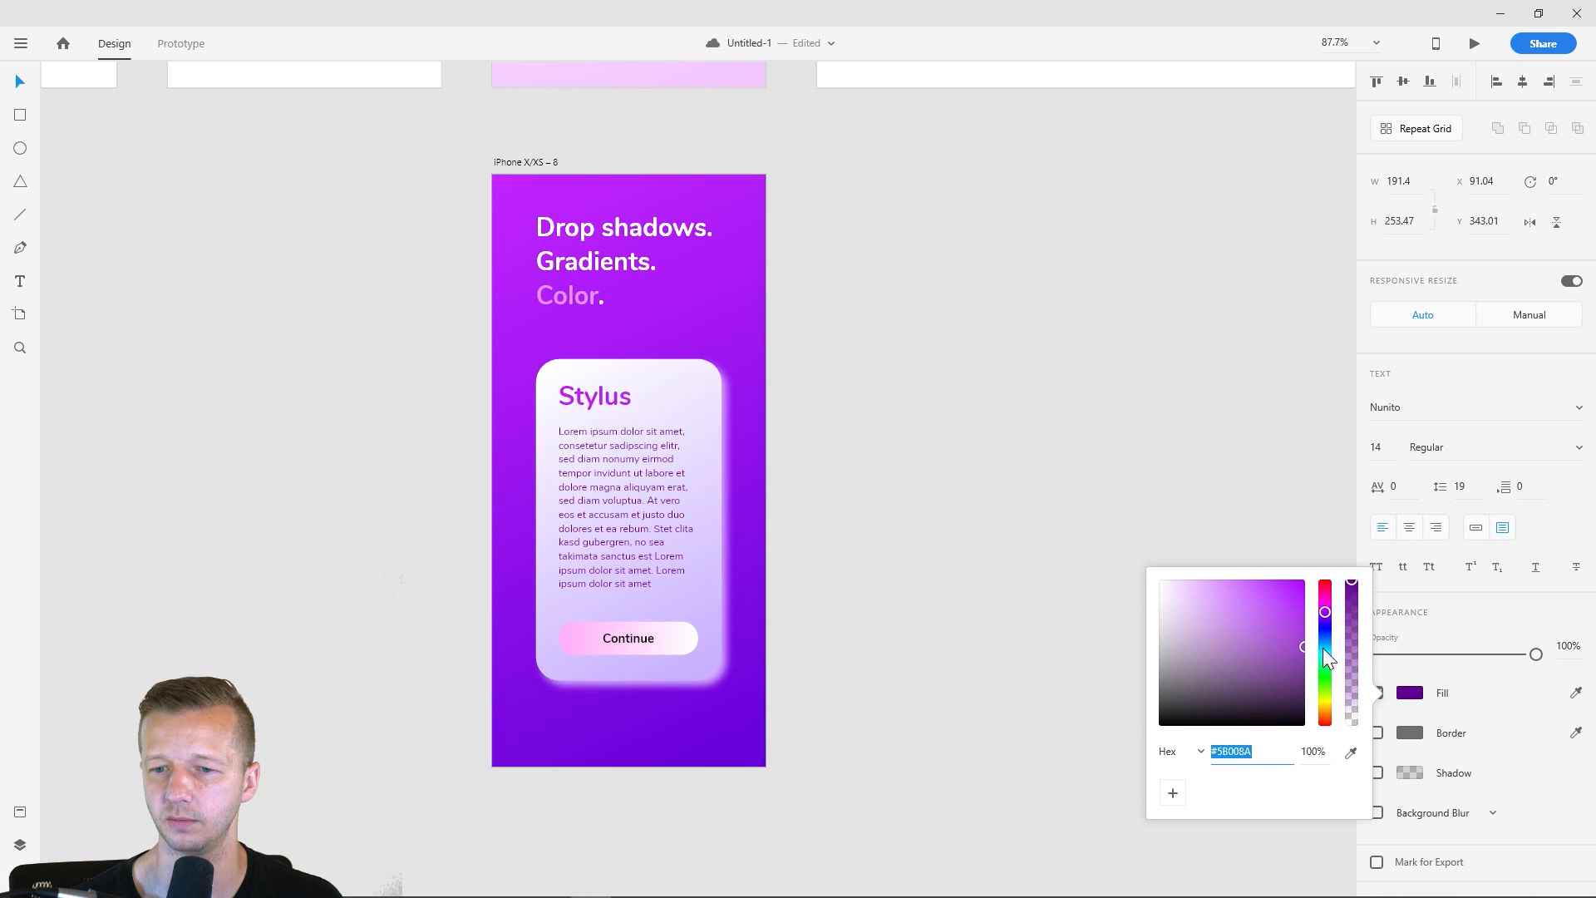
pyautogui.click(1126, 600)
# - Change the Stylus card's drop shadow to black, #000000, with reduced opacity, keeping the shadow enabled
pyautogui.scroll(5, 727, 498)
pyautogui.moveTo(886, 484); pyautogui.dragTo(976, 378)
pyautogui.click(798, 201)
pyautogui.scroll(-5, 911, 292)
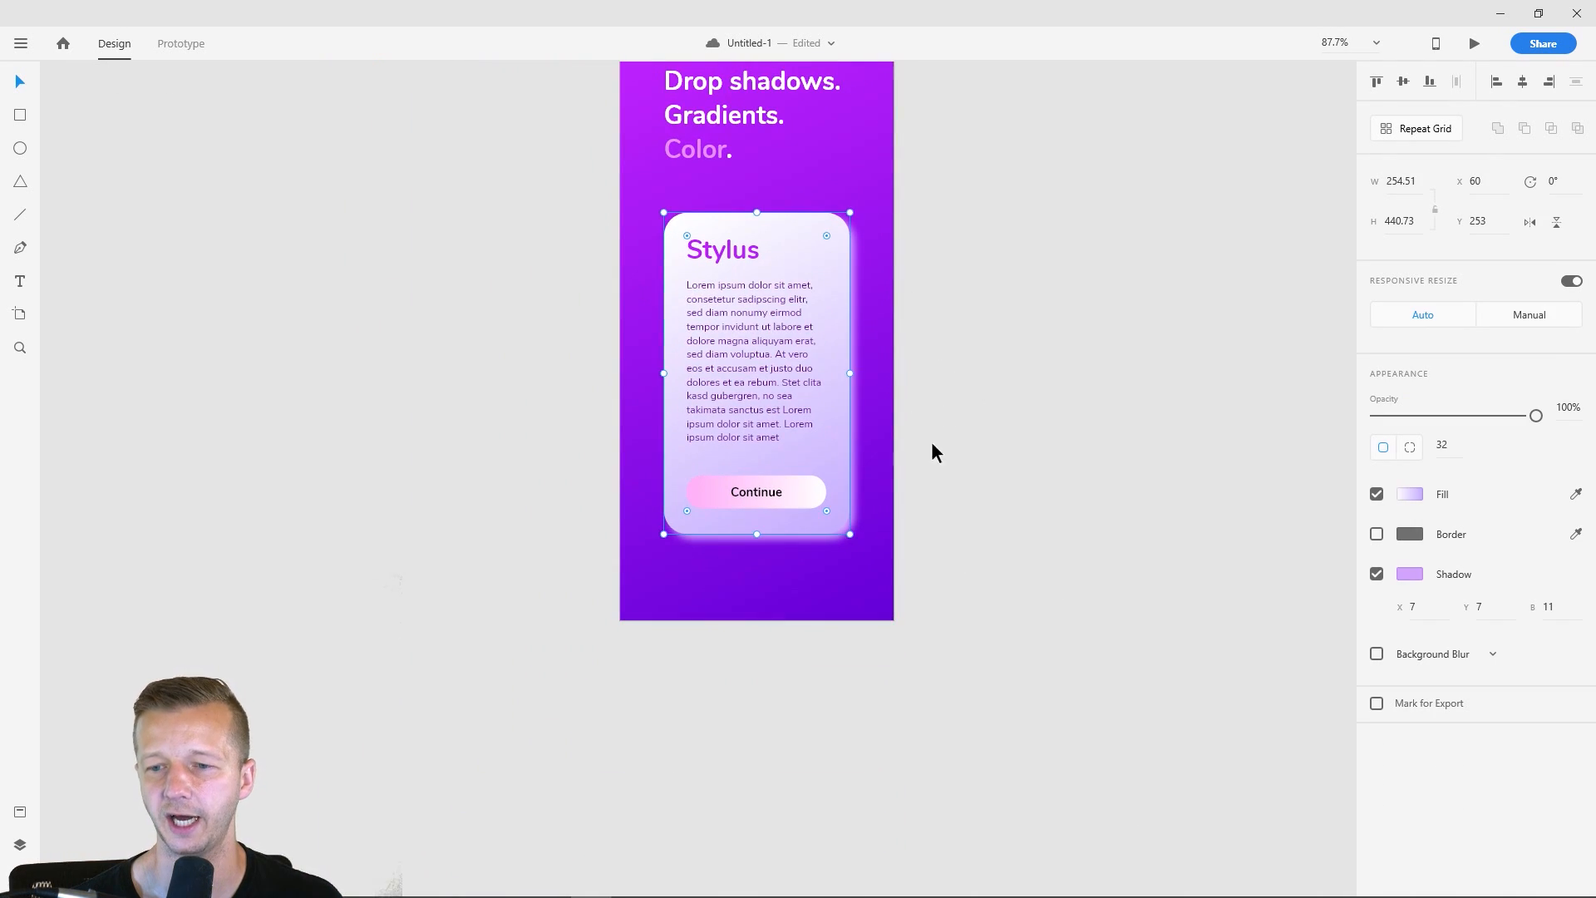
pyautogui.click(992, 347)
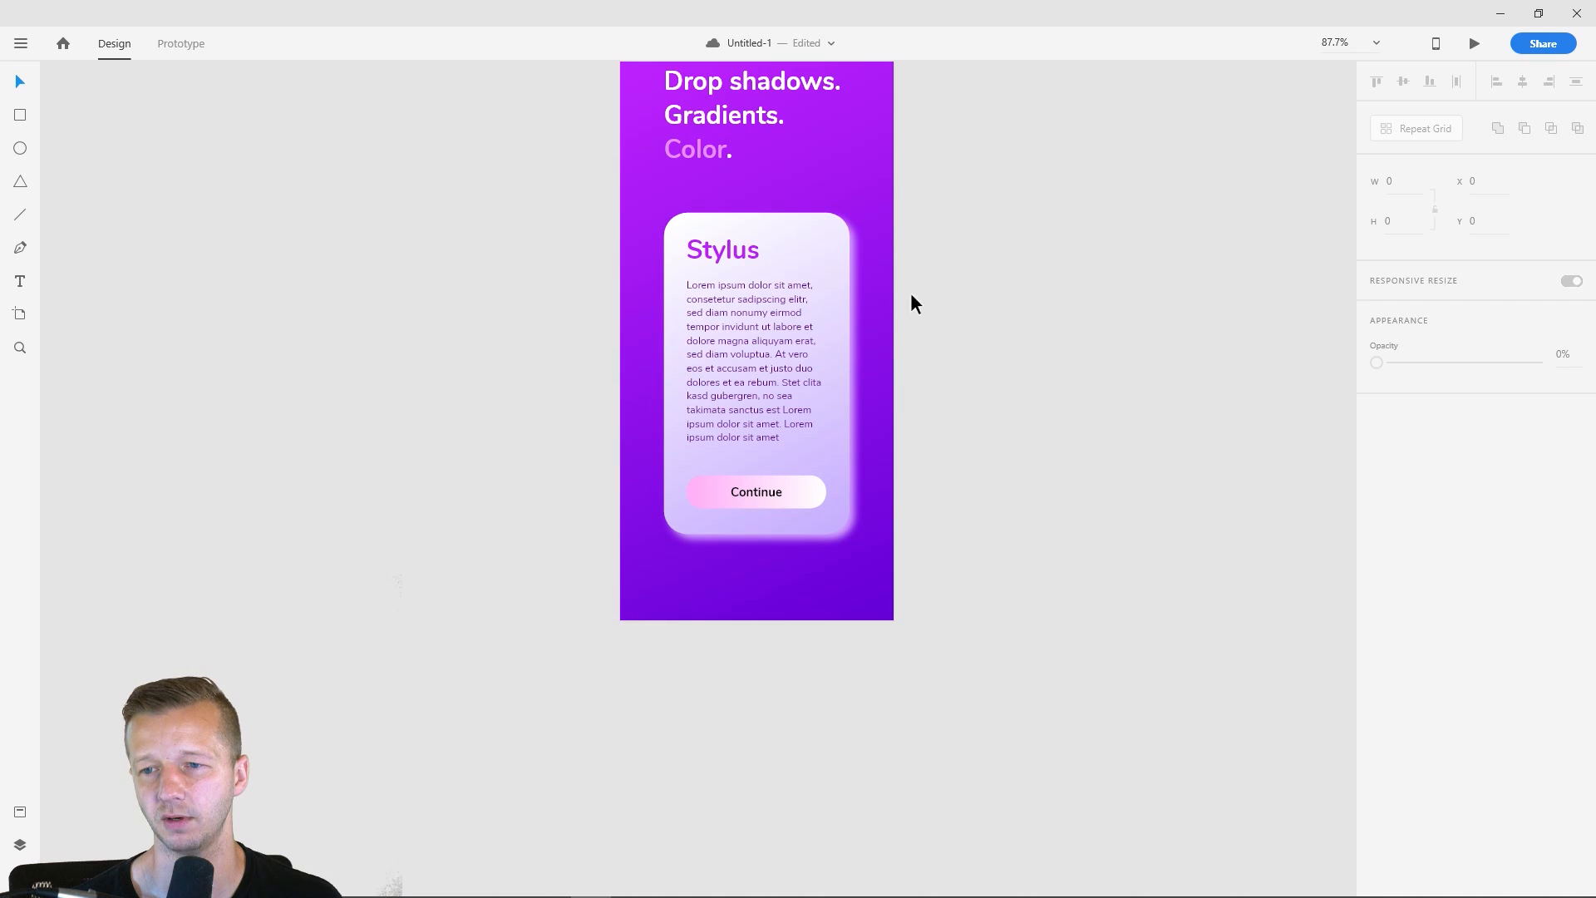
pyautogui.click(834, 241)
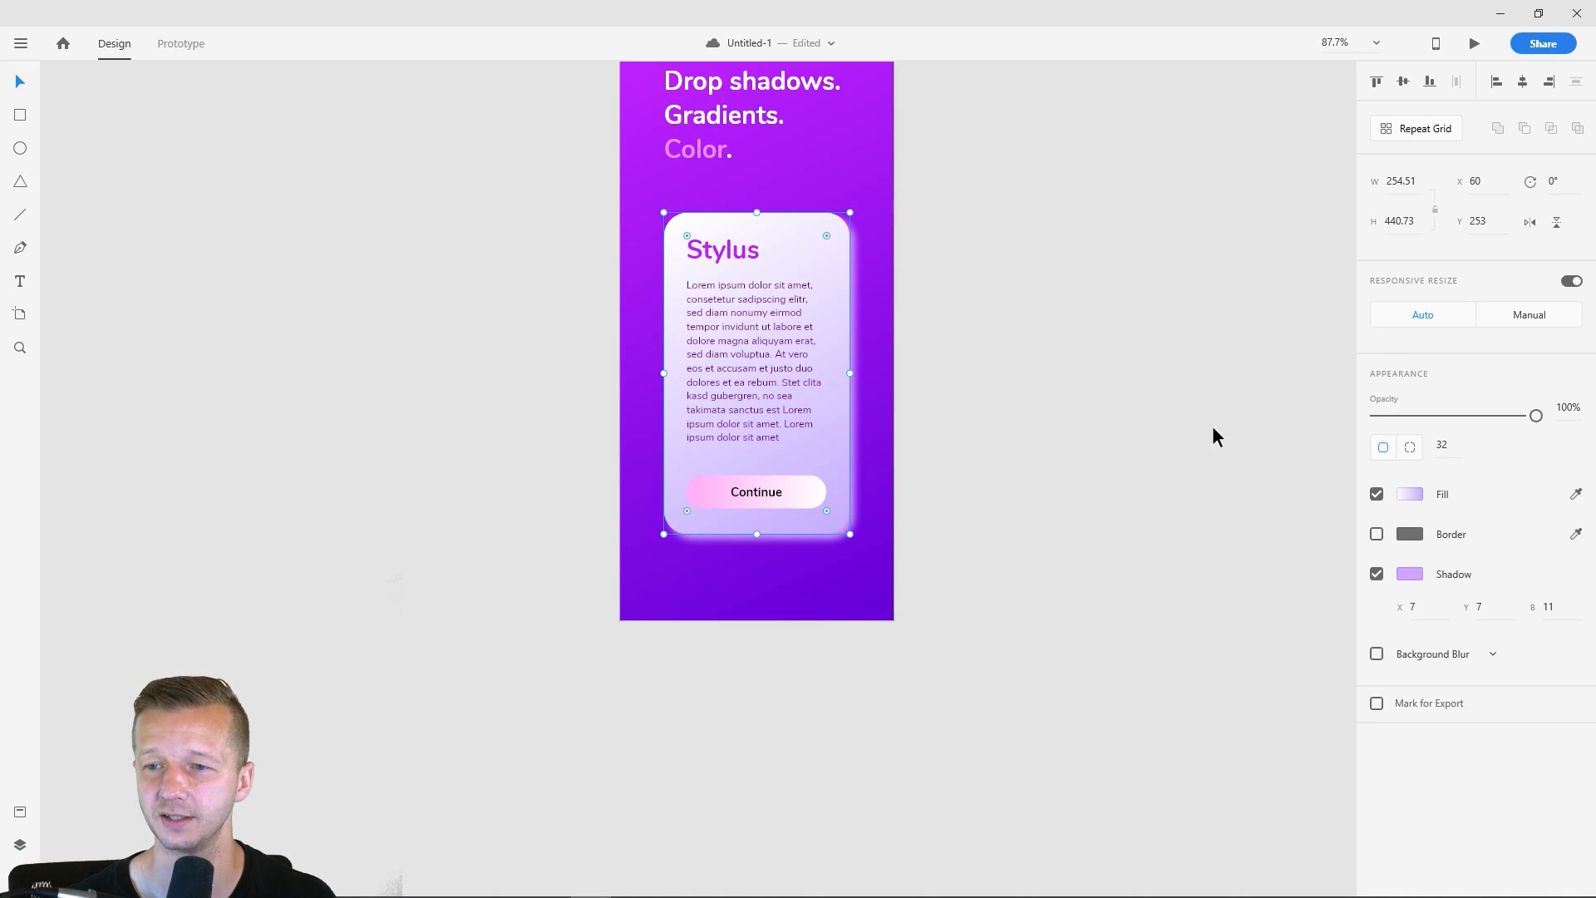
pyautogui.click(1377, 574)
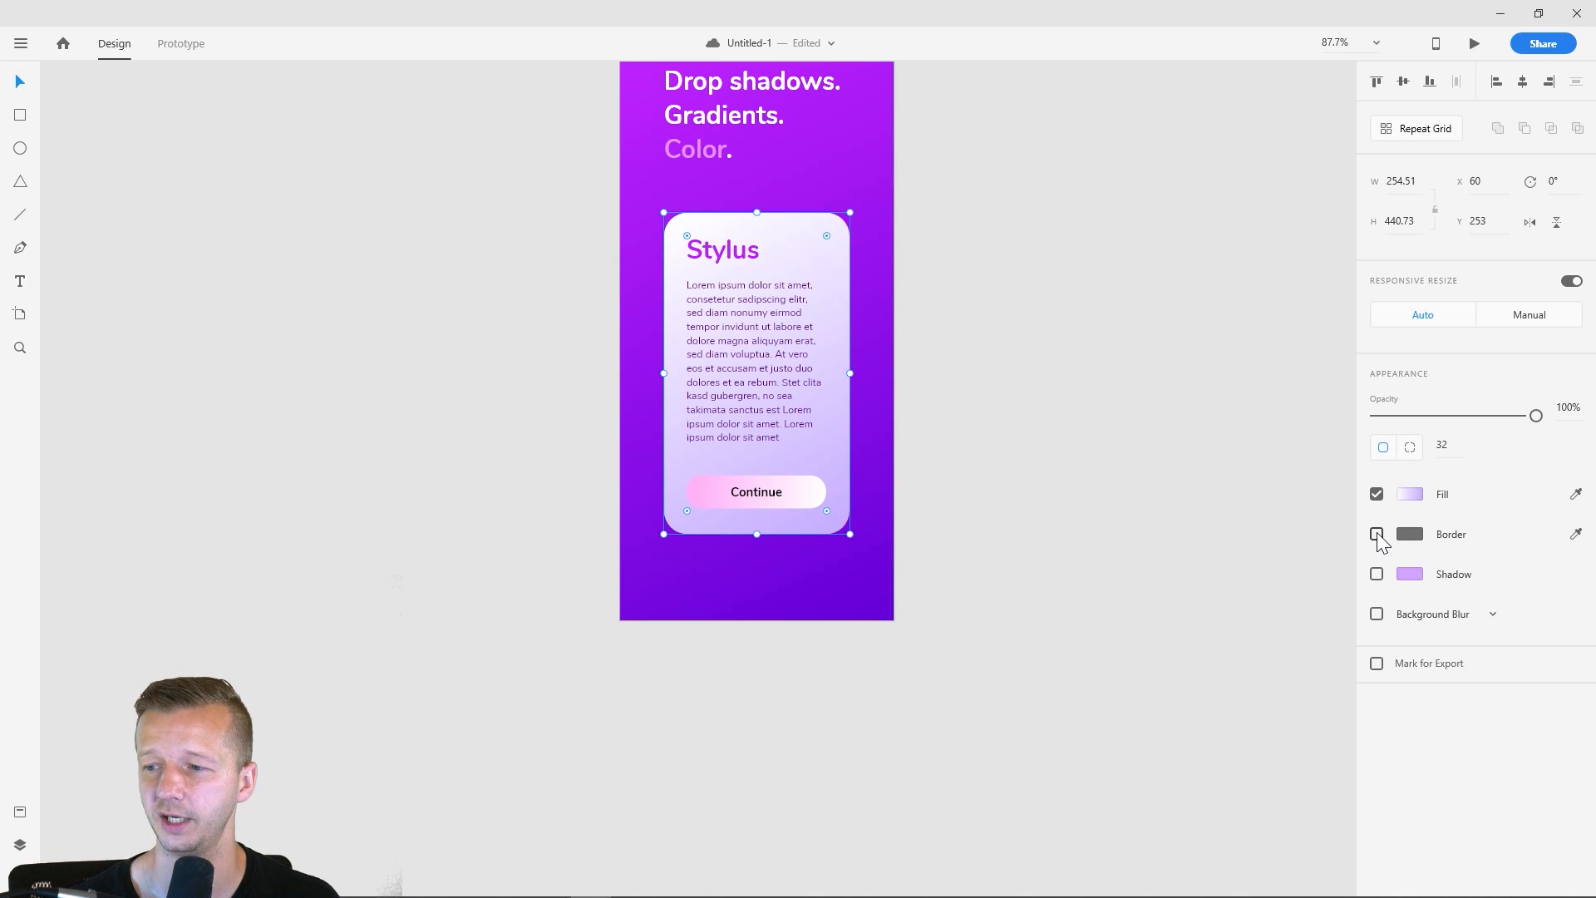
pyautogui.click(1376, 574)
pyautogui.click(1410, 573)
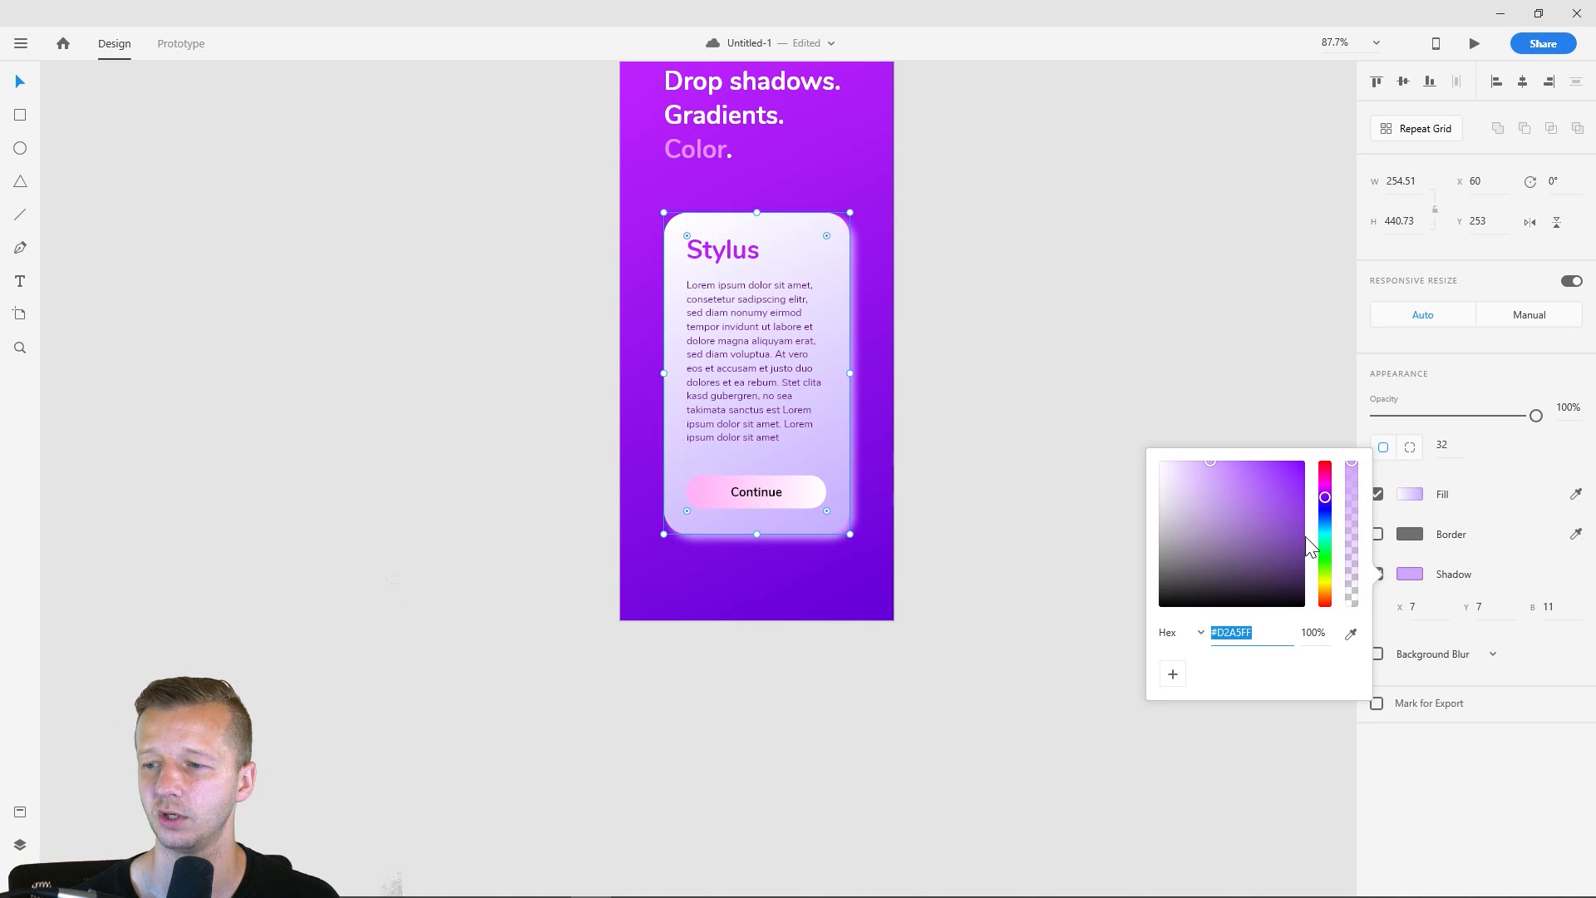
pyautogui.moveTo(1210, 540); pyautogui.dragTo(1126, 620)
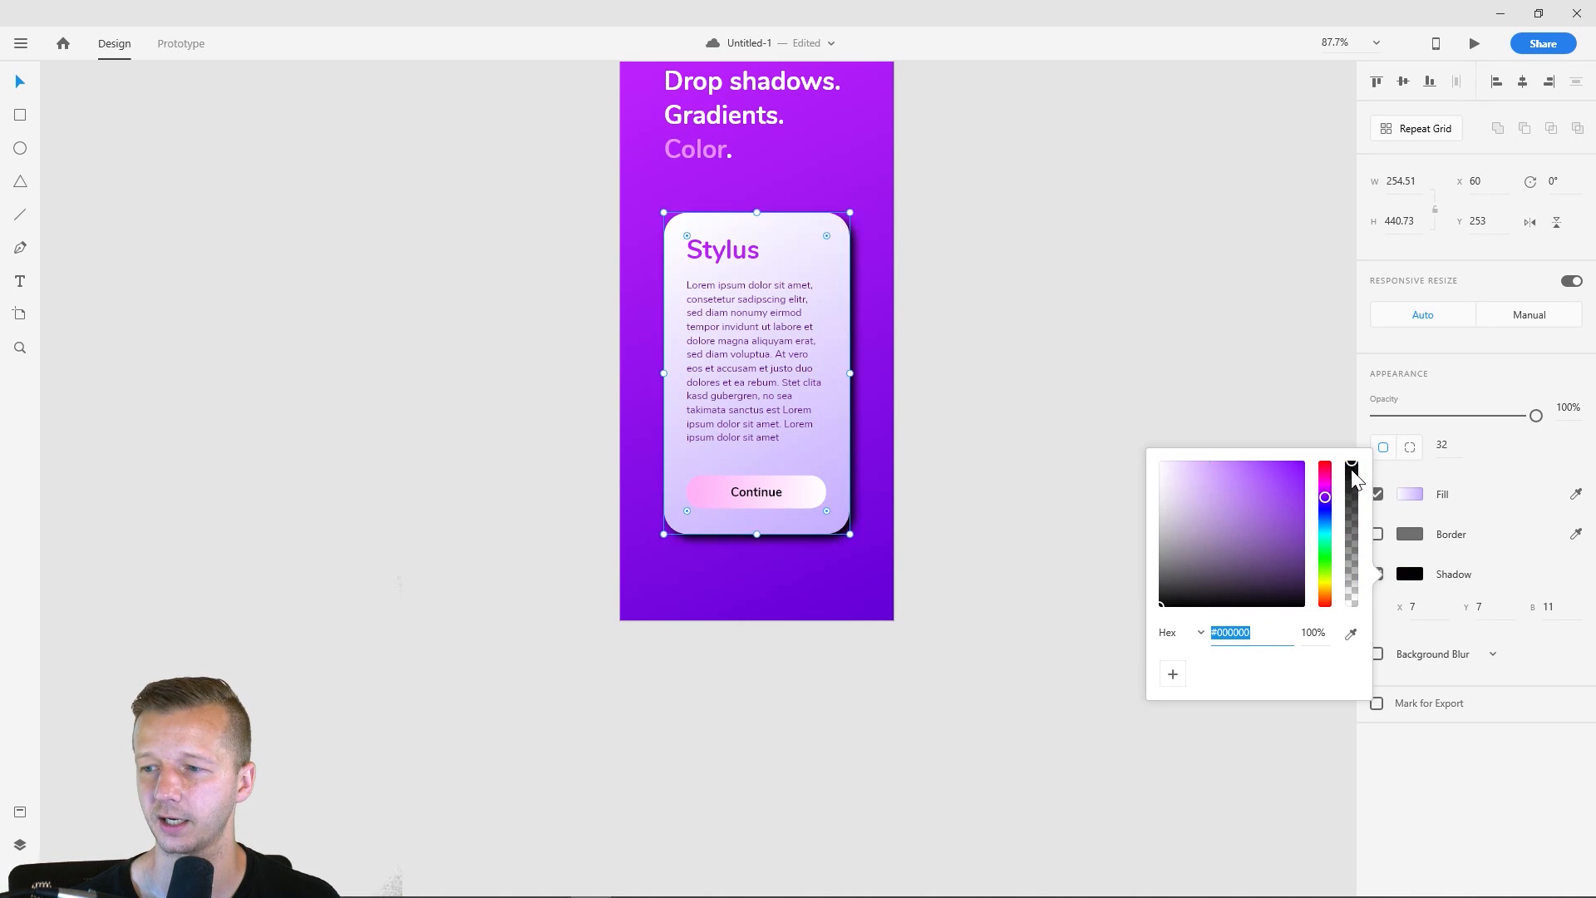
pyautogui.moveTo(1352, 475); pyautogui.dragTo(1354, 565)
pyautogui.click(1111, 369)
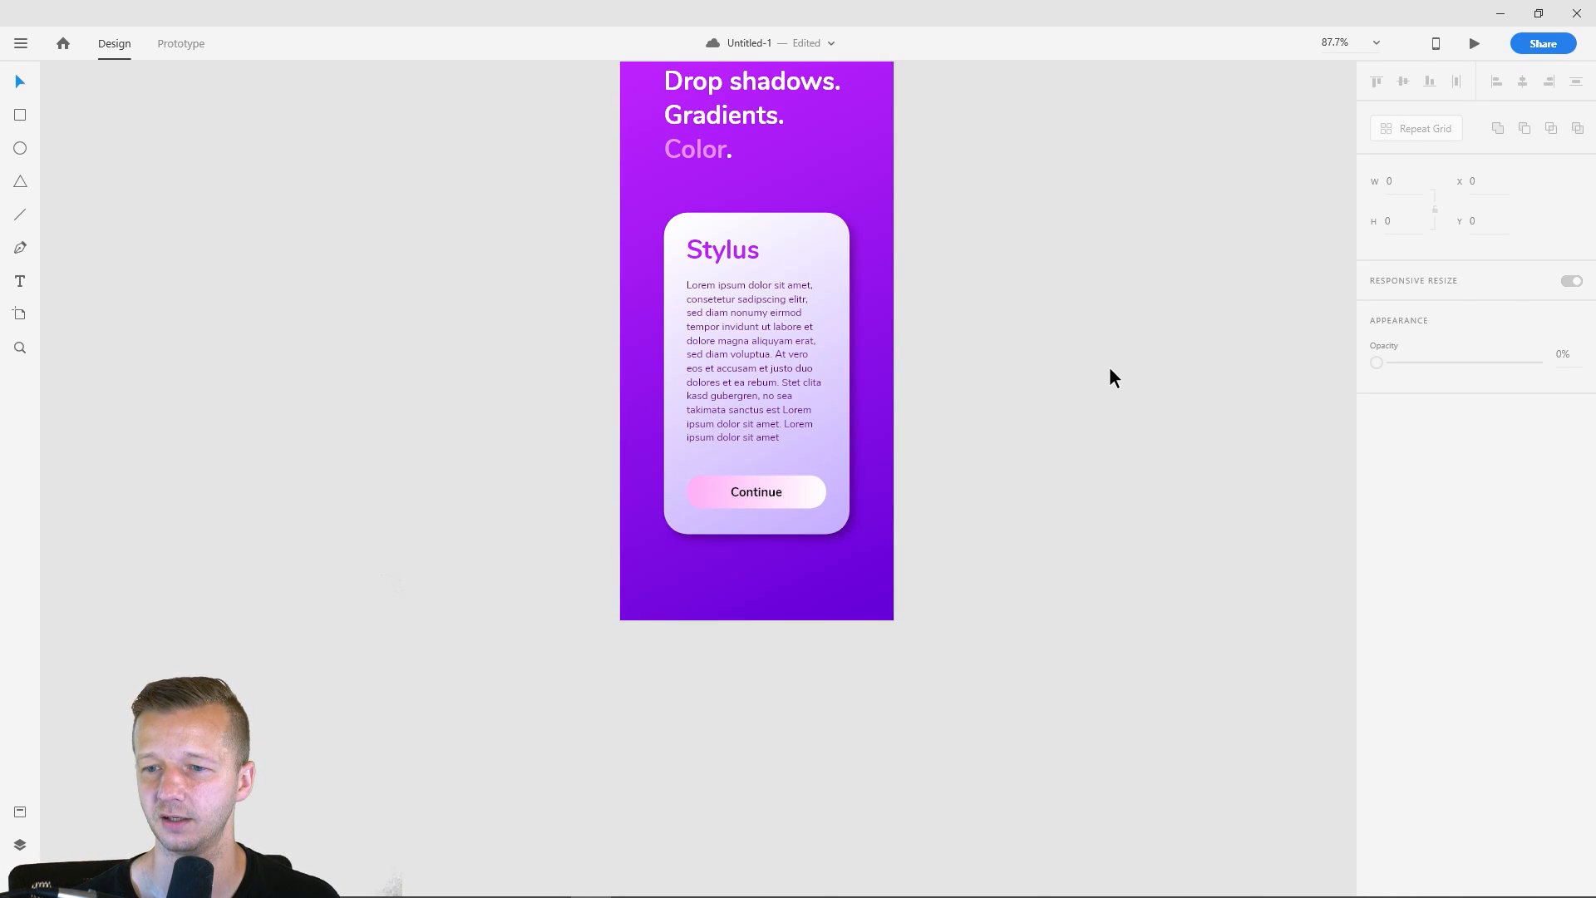
# - Examine the gradient fills of the Continue button and the card behind it to compare their contrast
pyautogui.click(762, 492)
pyautogui.scroll(3, 829, 524)
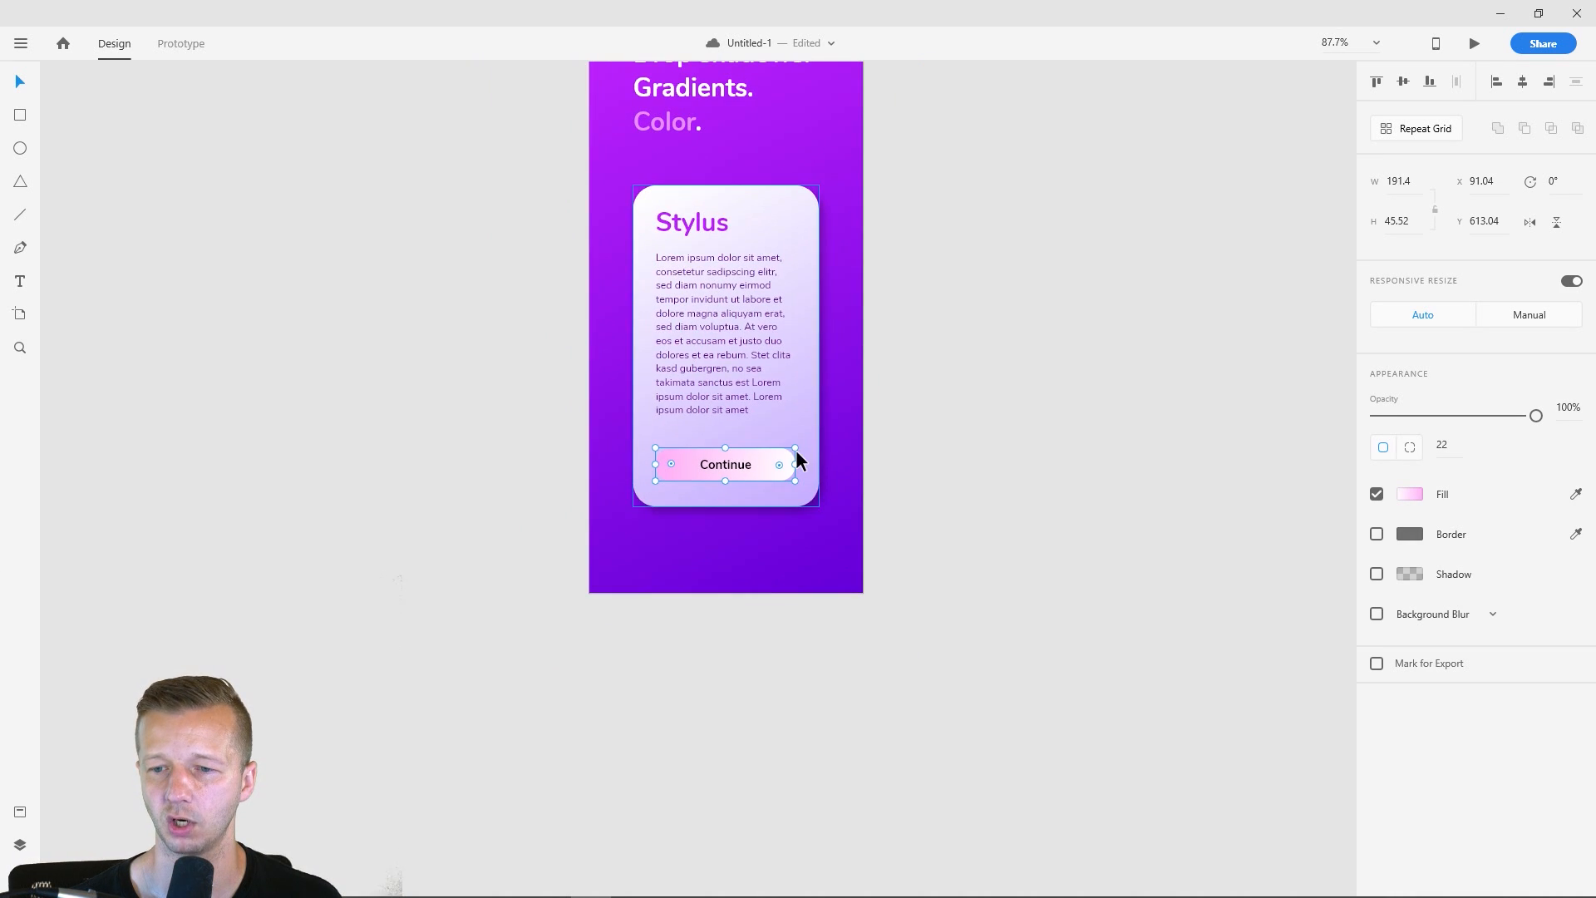
pyautogui.scroll(3, 815, 468)
pyautogui.scroll(4, 817, 474)
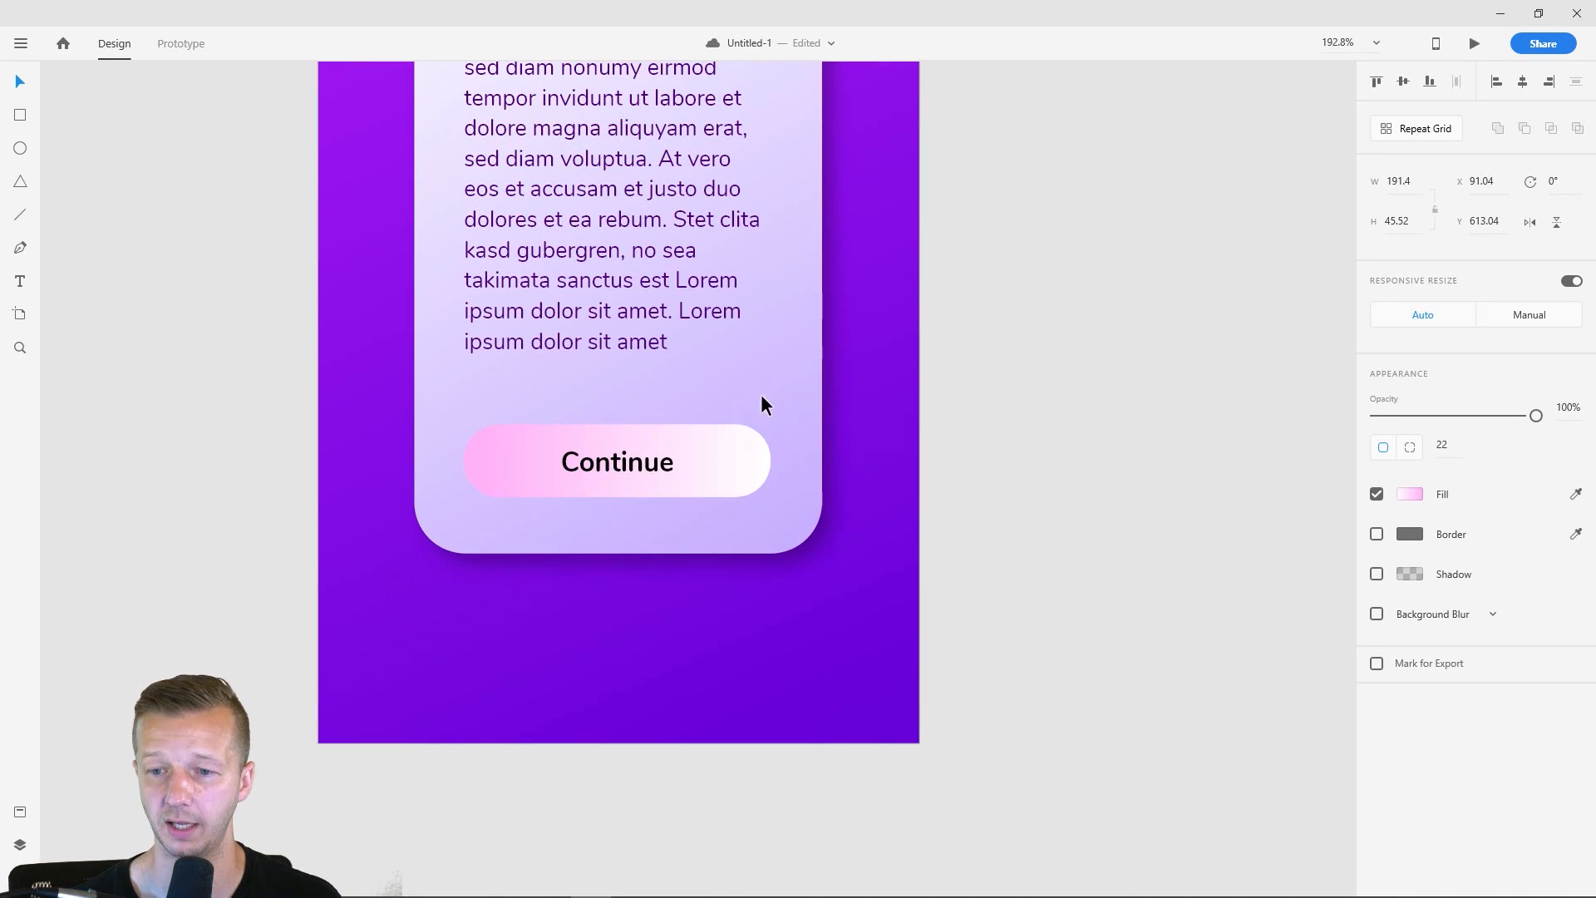
pyautogui.click(750, 415)
pyautogui.doubleClick(725, 441)
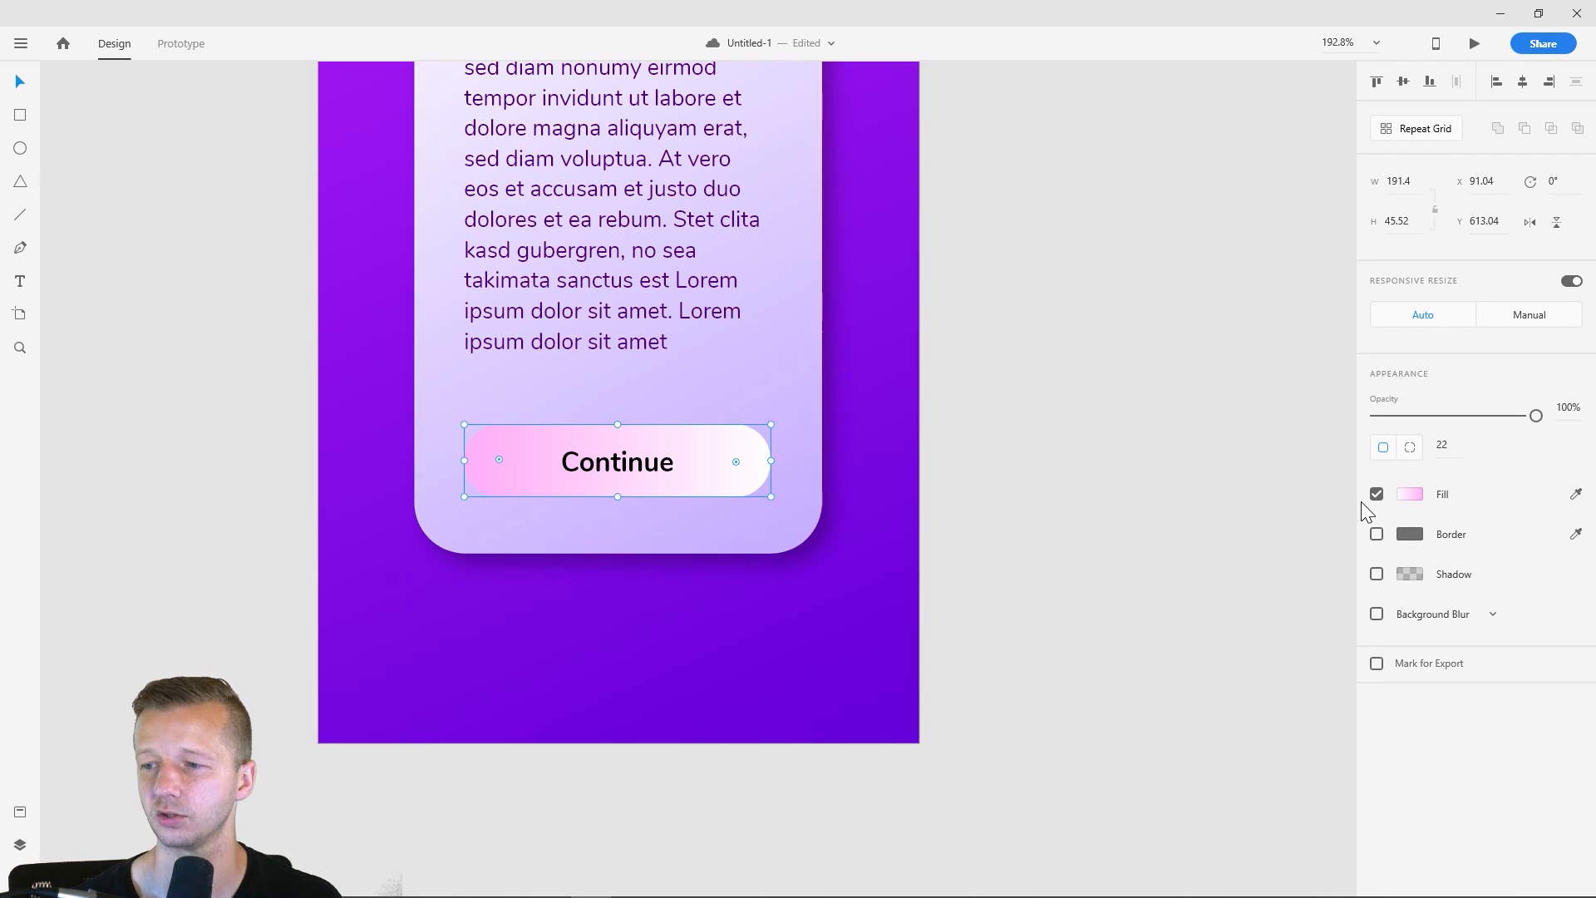
pyautogui.click(1409, 494)
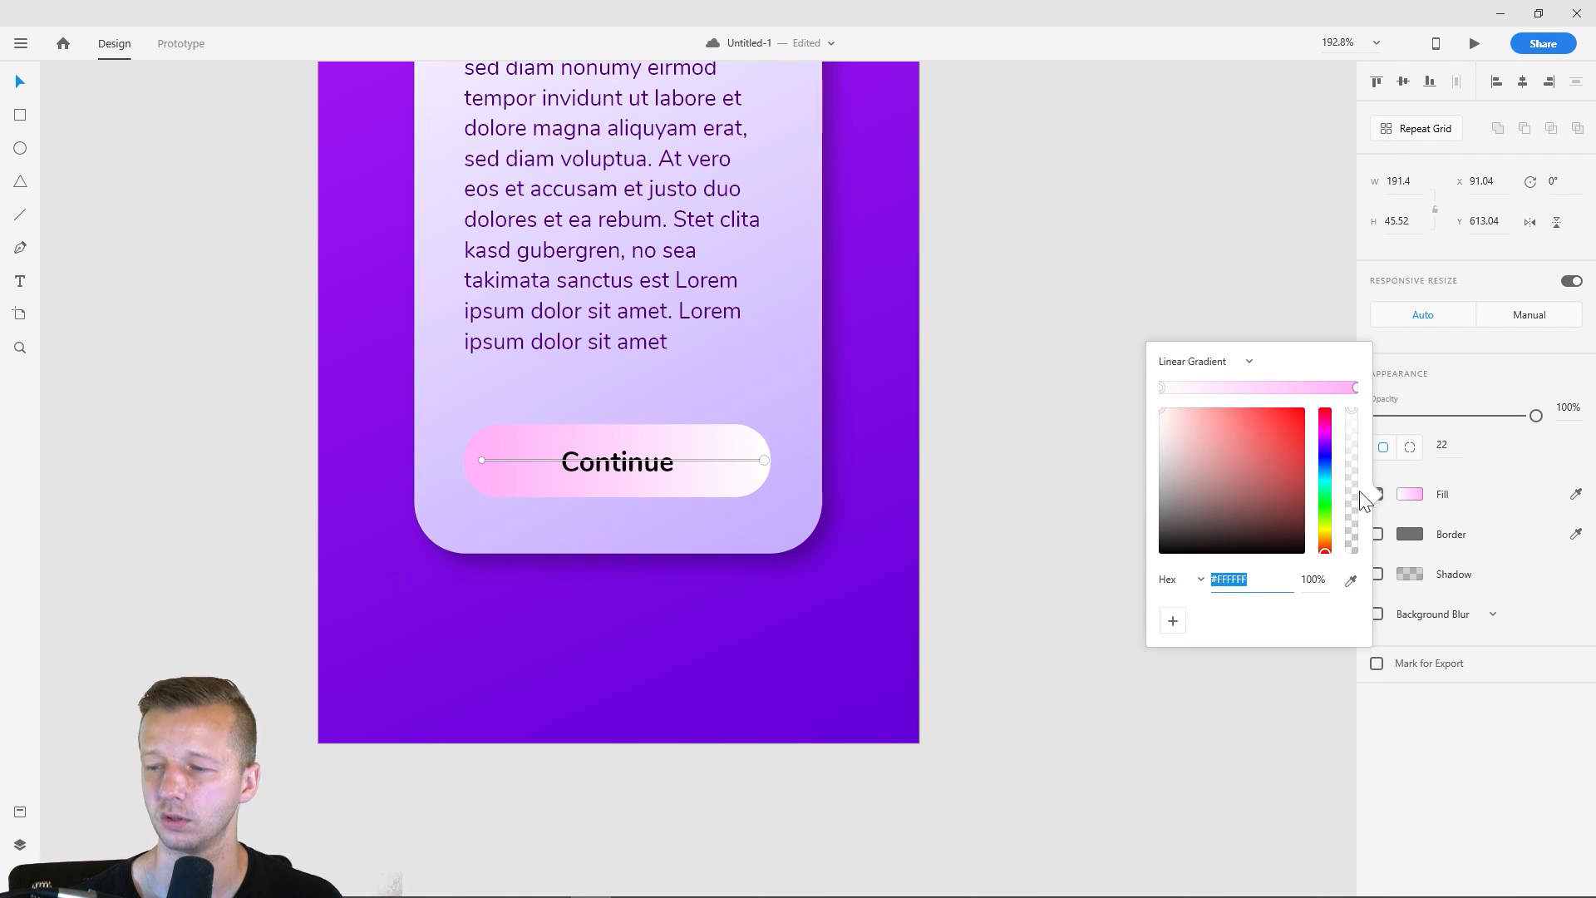
pyautogui.click(1050, 449)
pyautogui.click(778, 407)
pyautogui.click(1409, 494)
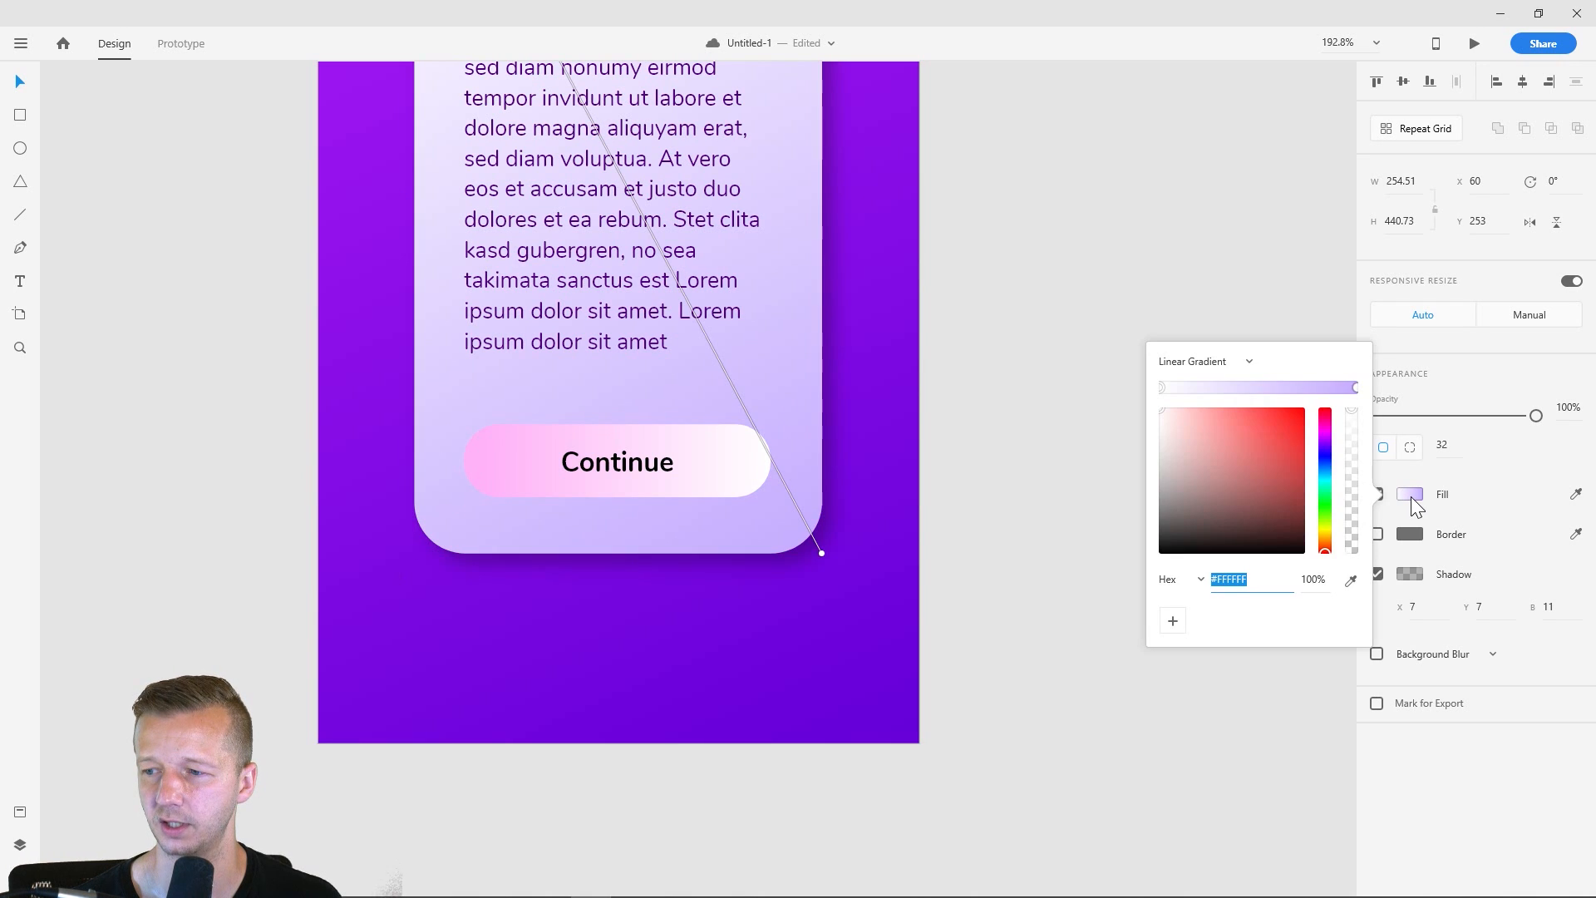
pyautogui.click(1355, 388)
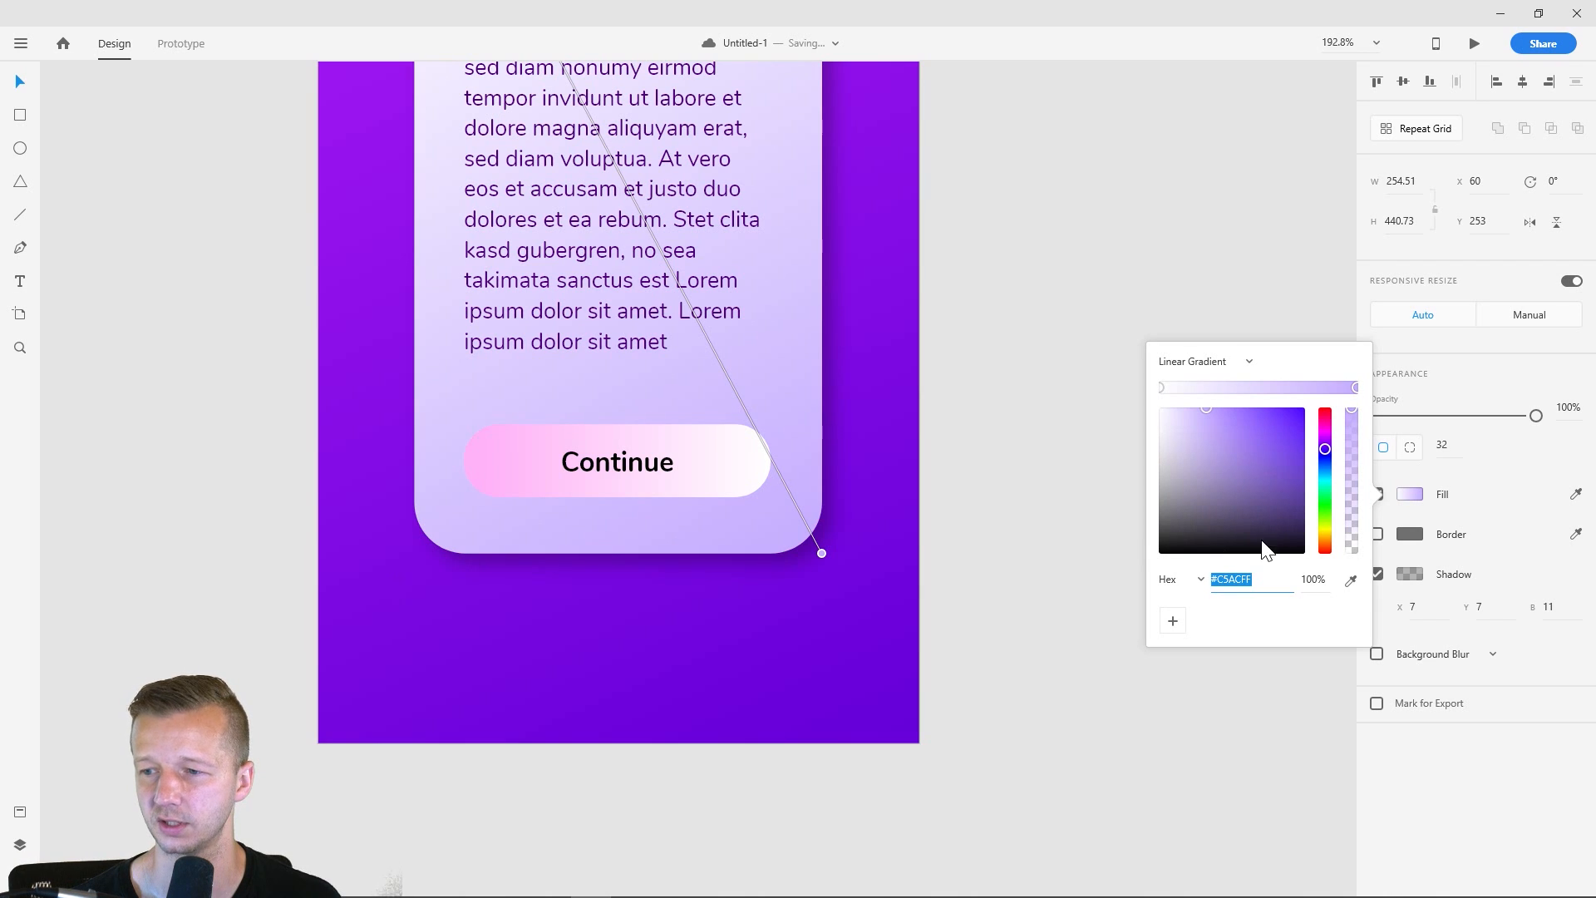
# - Nudge the Continue label slightly upward inside its button
pyautogui.click(1042, 382)
pyautogui.click(750, 451)
pyautogui.press('Up')
# - Switch the Continue button's fill to a solid color, white #FFFFFF, in place of its linear gradient
pyautogui.click(739, 427)
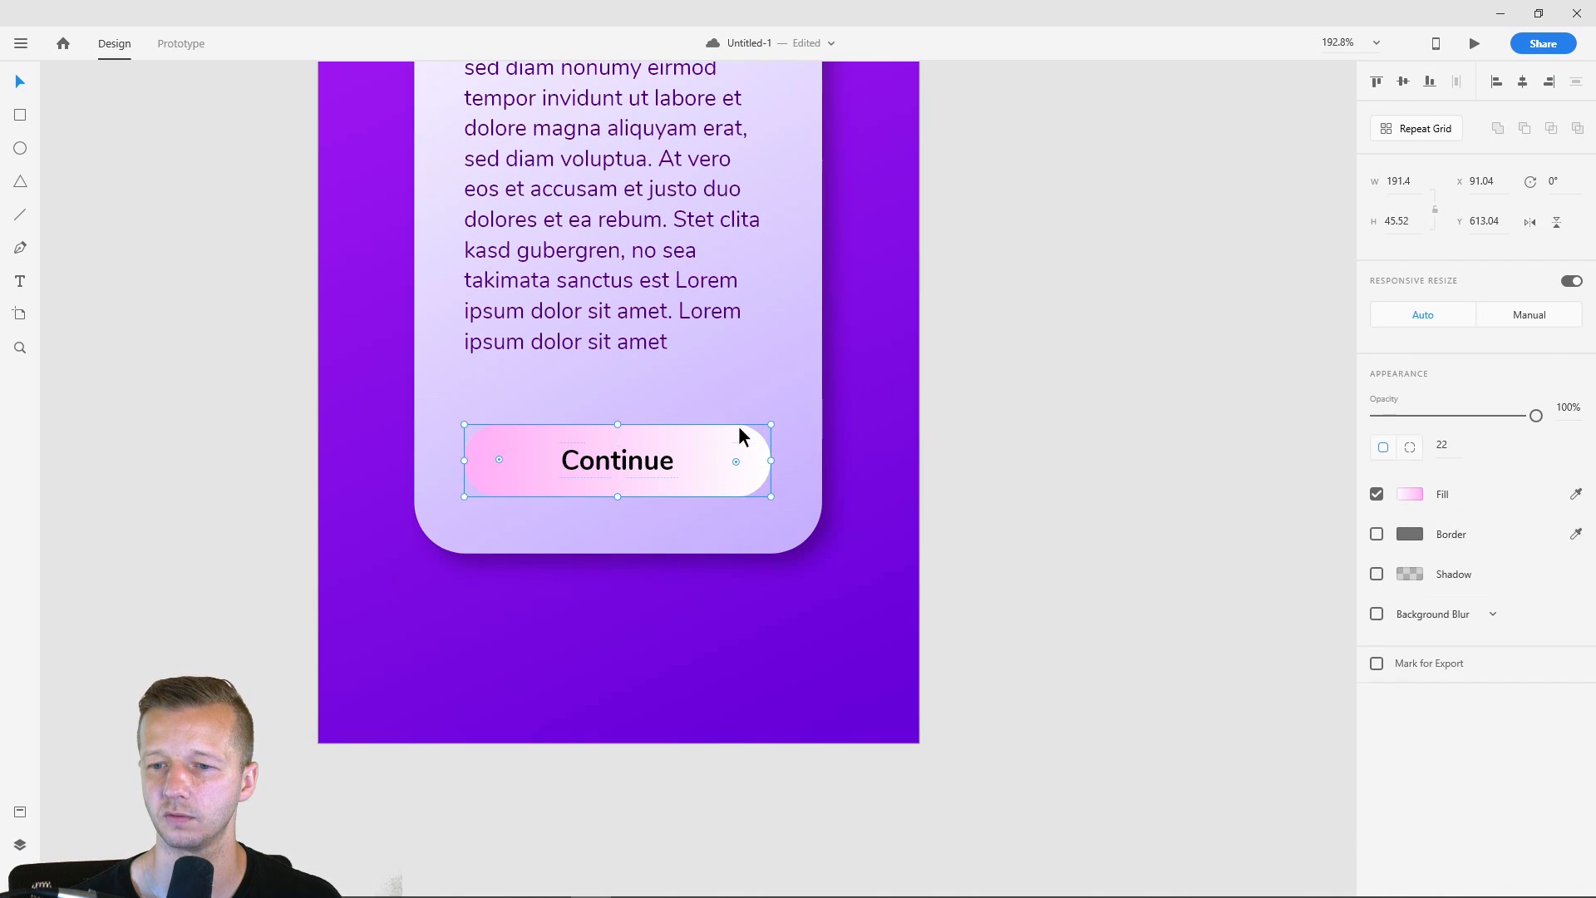
pyautogui.scroll(-5, 1052, 366)
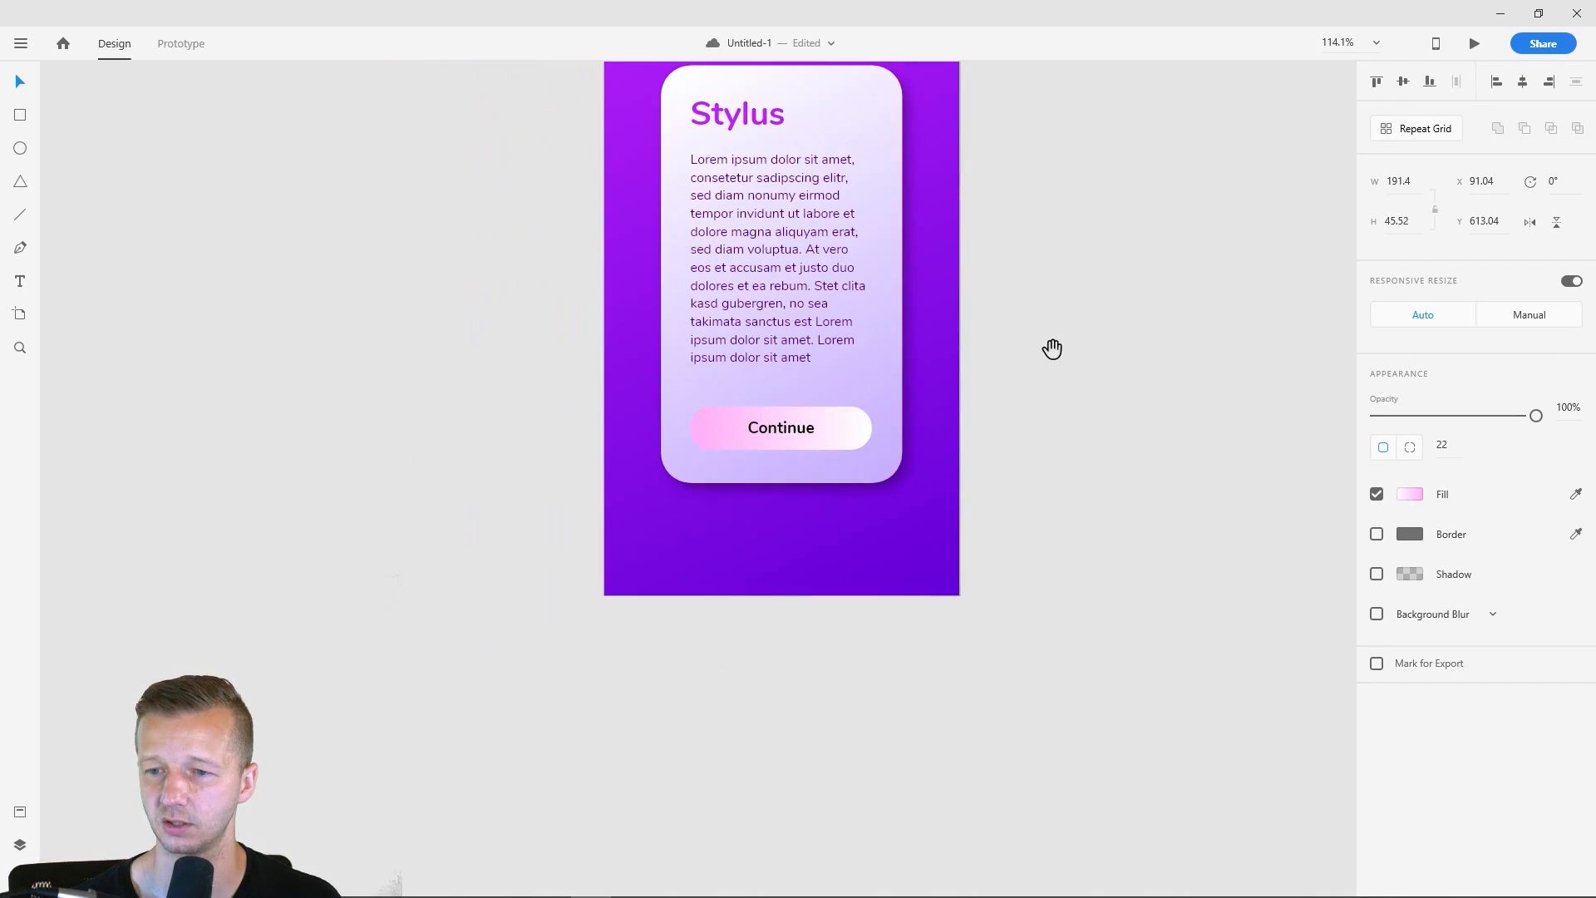
pyautogui.moveTo(1051, 348); pyautogui.dragTo(944, 453)
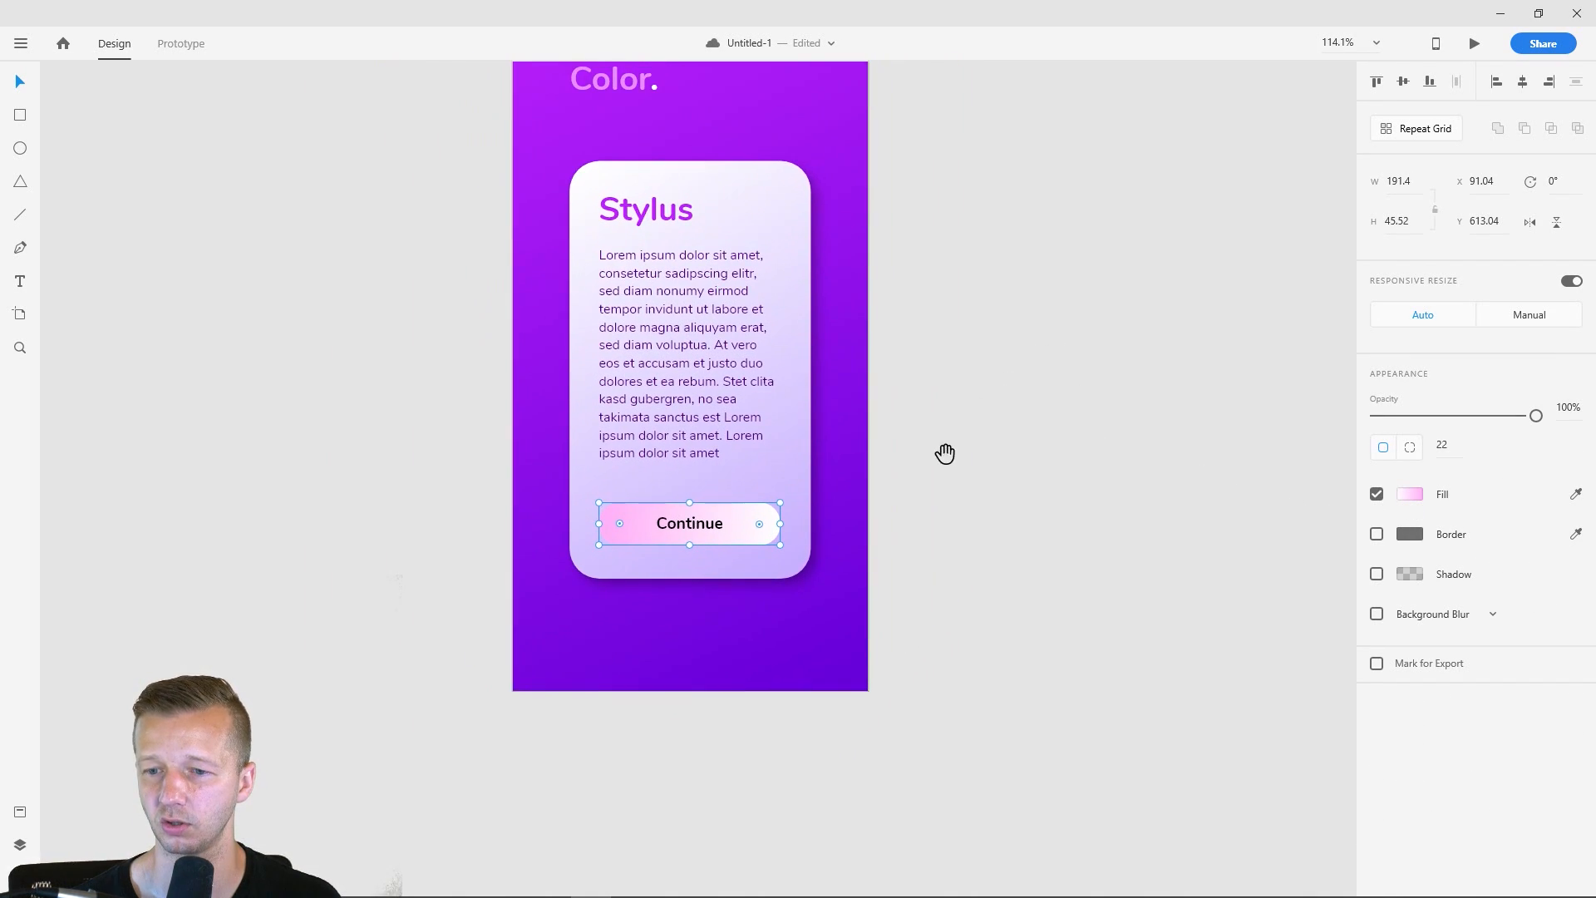
pyautogui.click(1411, 493)
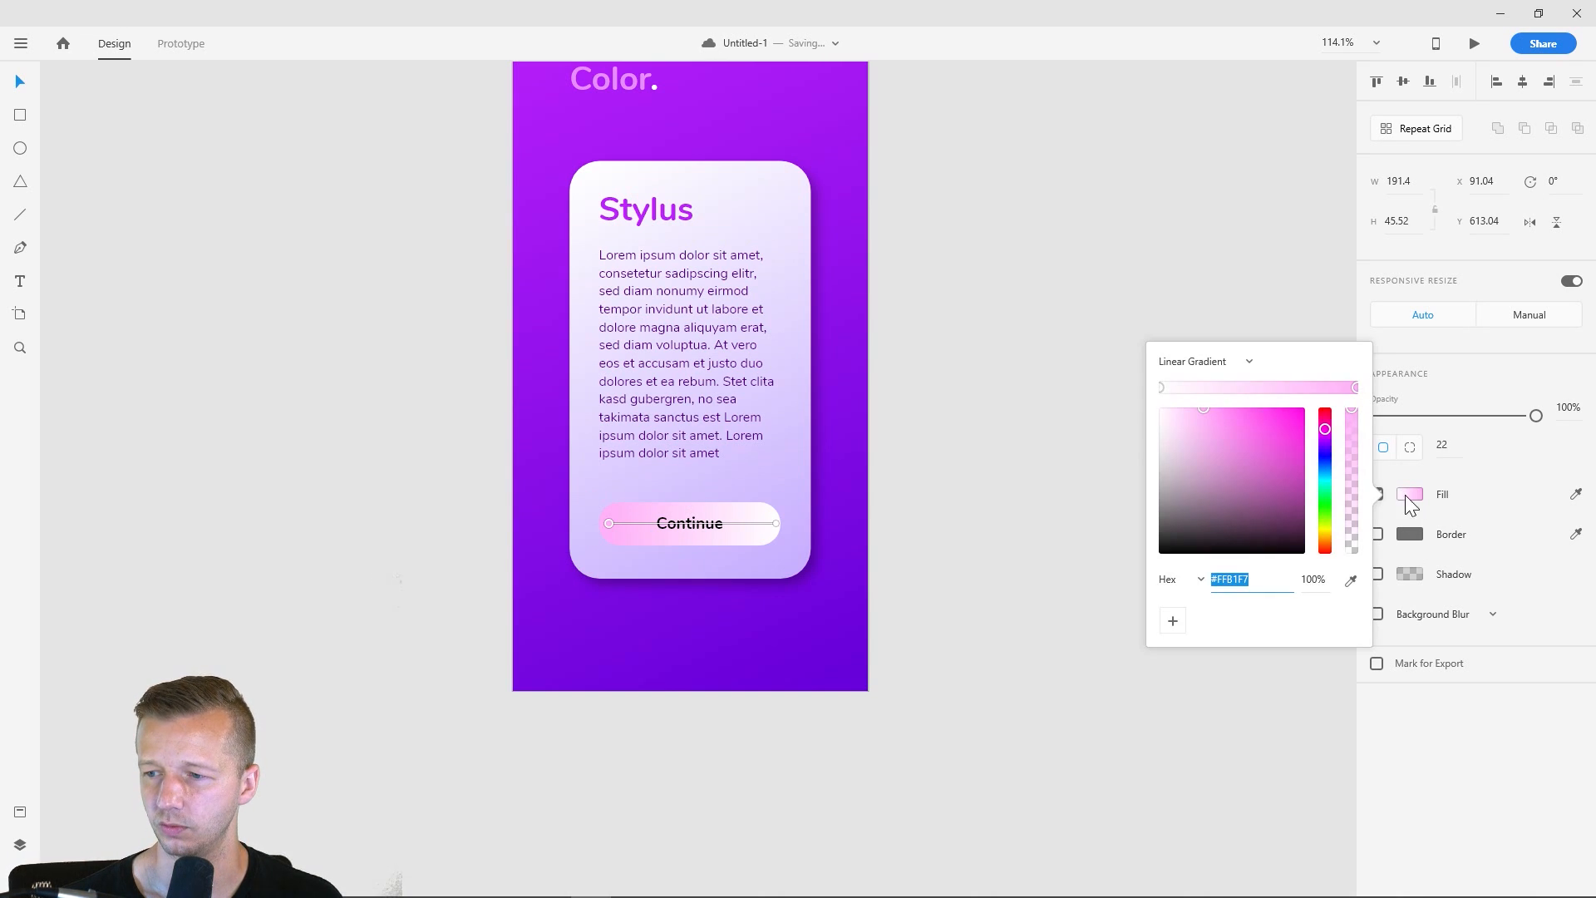
pyautogui.click(1203, 366)
pyautogui.click(1203, 392)
pyautogui.click(1200, 365)
pyautogui.click(1188, 332)
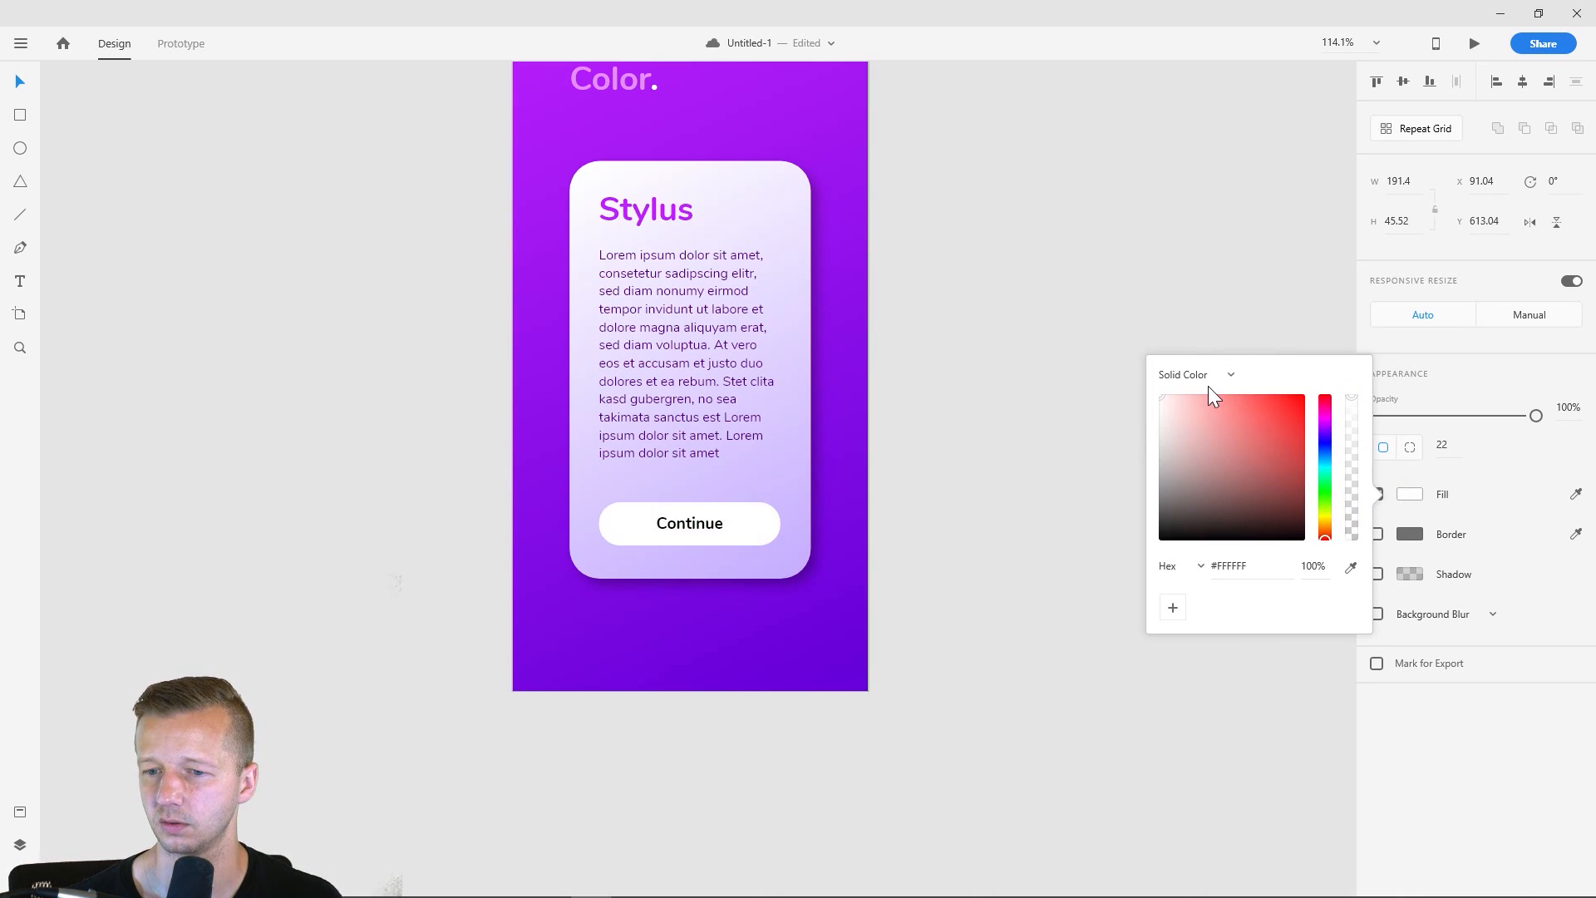
pyautogui.click(813, 540)
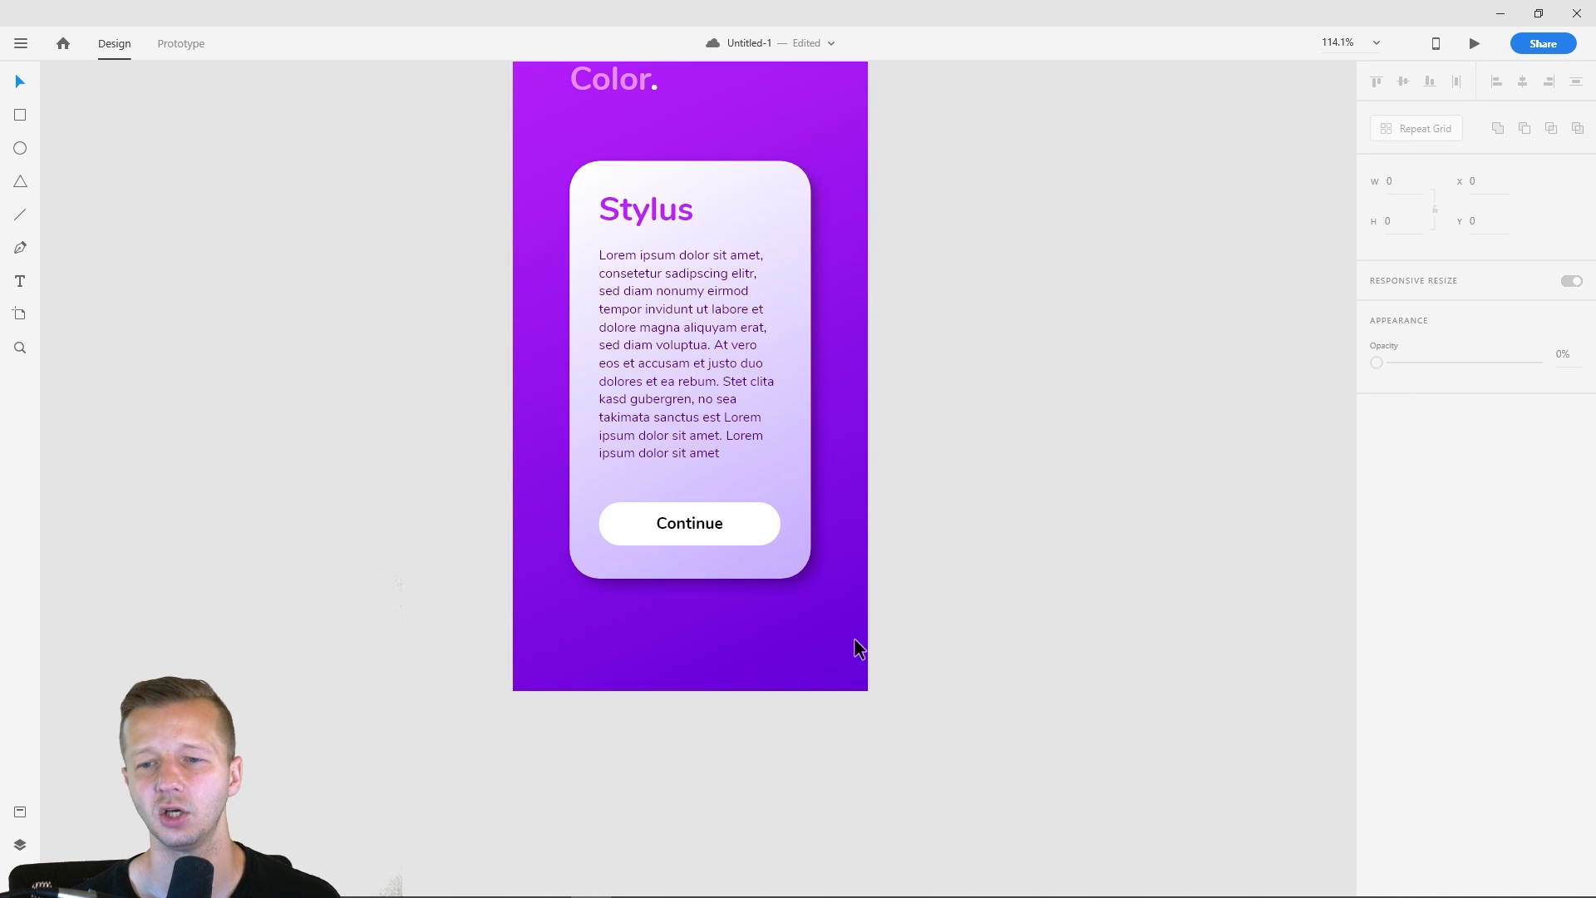
# - Recolor the Continue button to deep purple, #6B02DC, sampled from the lower part of the artboard's background
pyautogui.click(758, 521)
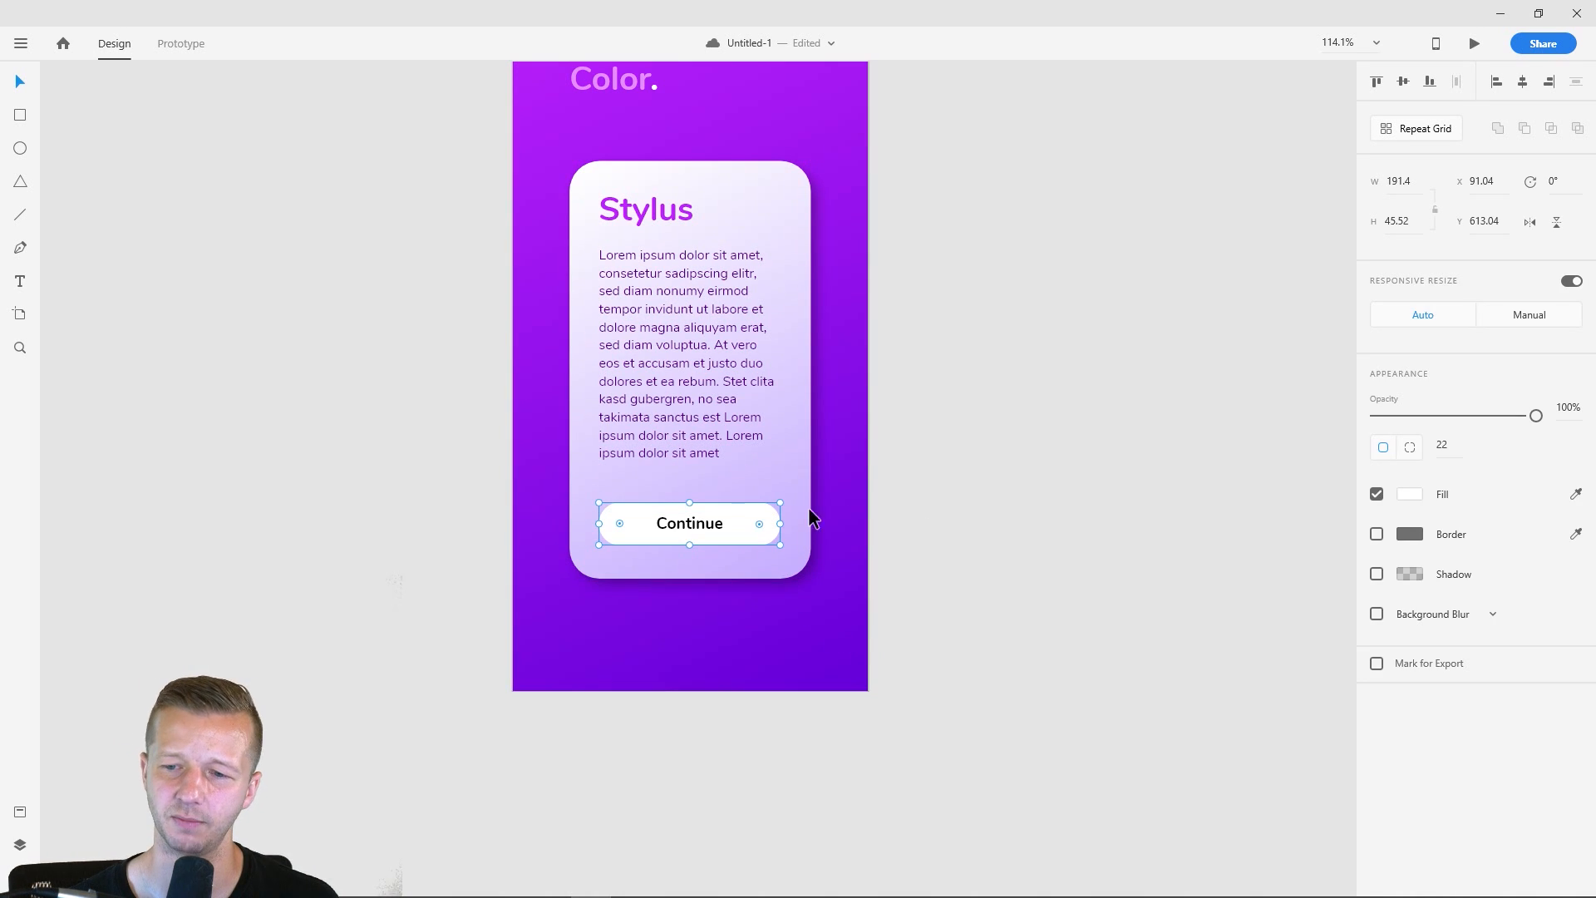
pyautogui.click(1402, 497)
pyautogui.moveTo(1197, 498); pyautogui.dragTo(1124, 560)
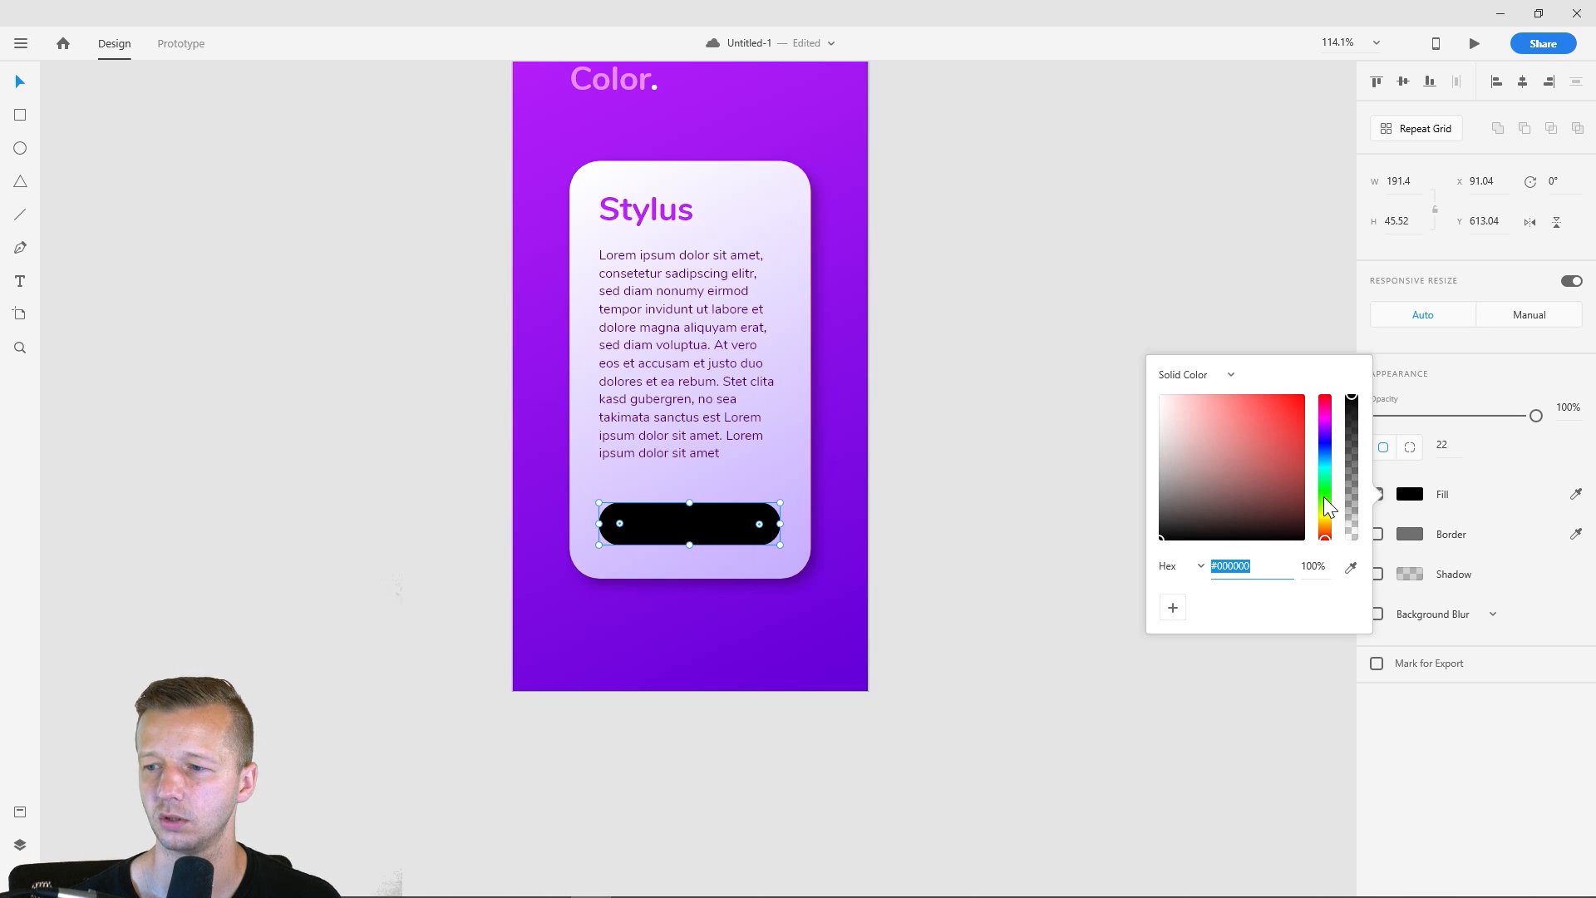
pyautogui.click(1350, 567)
pyautogui.click(811, 655)
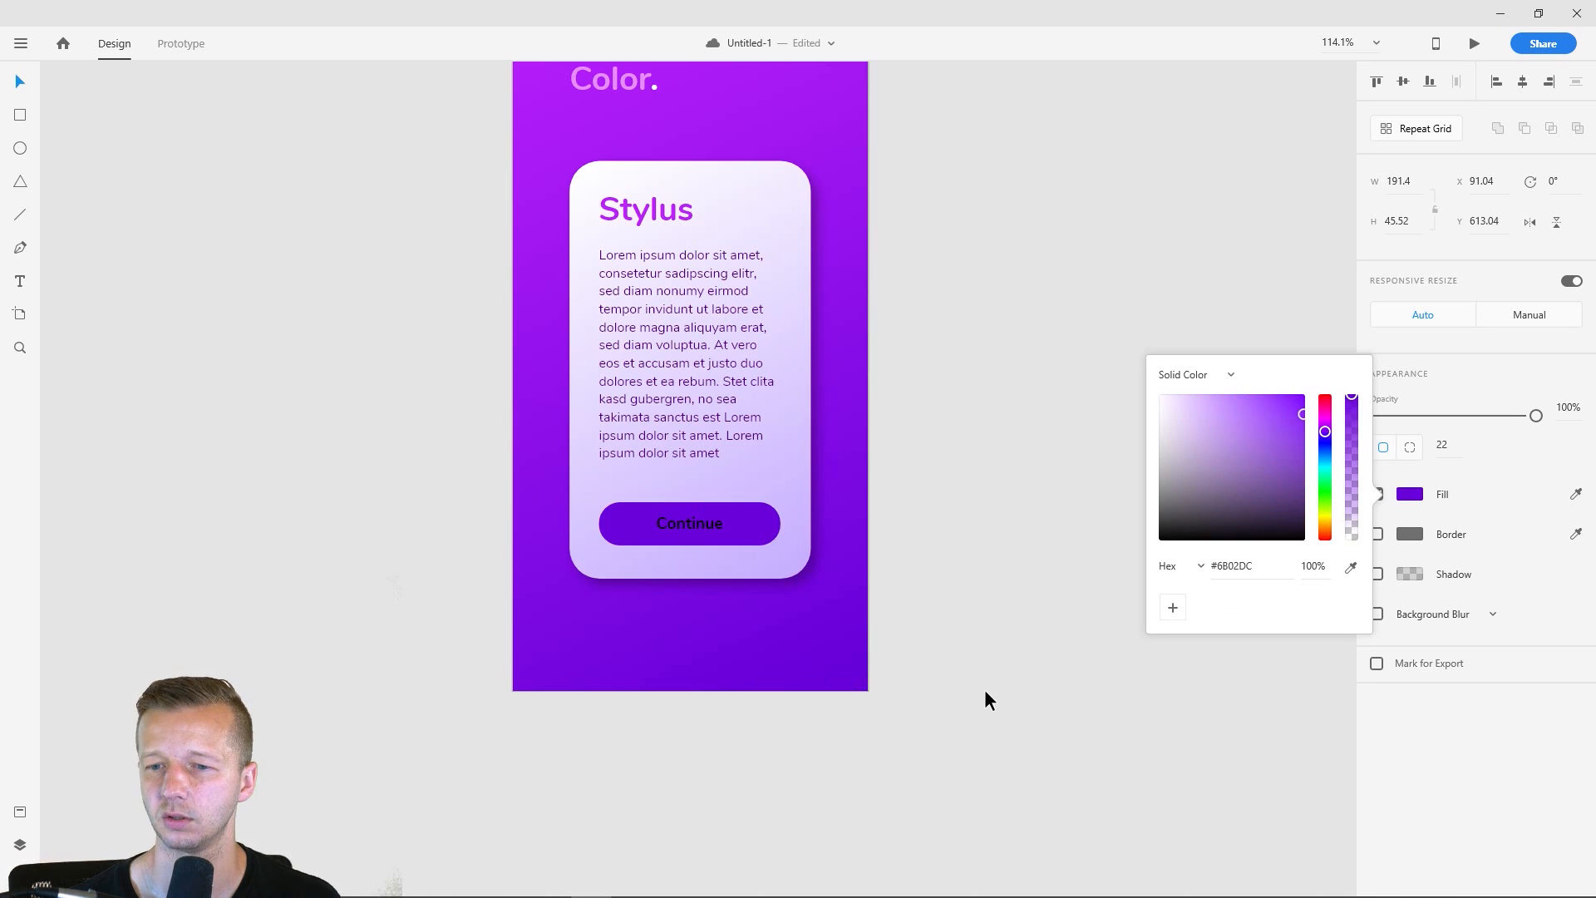
# - Recolor the Continue button's label to white
pyautogui.click(705, 517)
pyautogui.click(1408, 694)
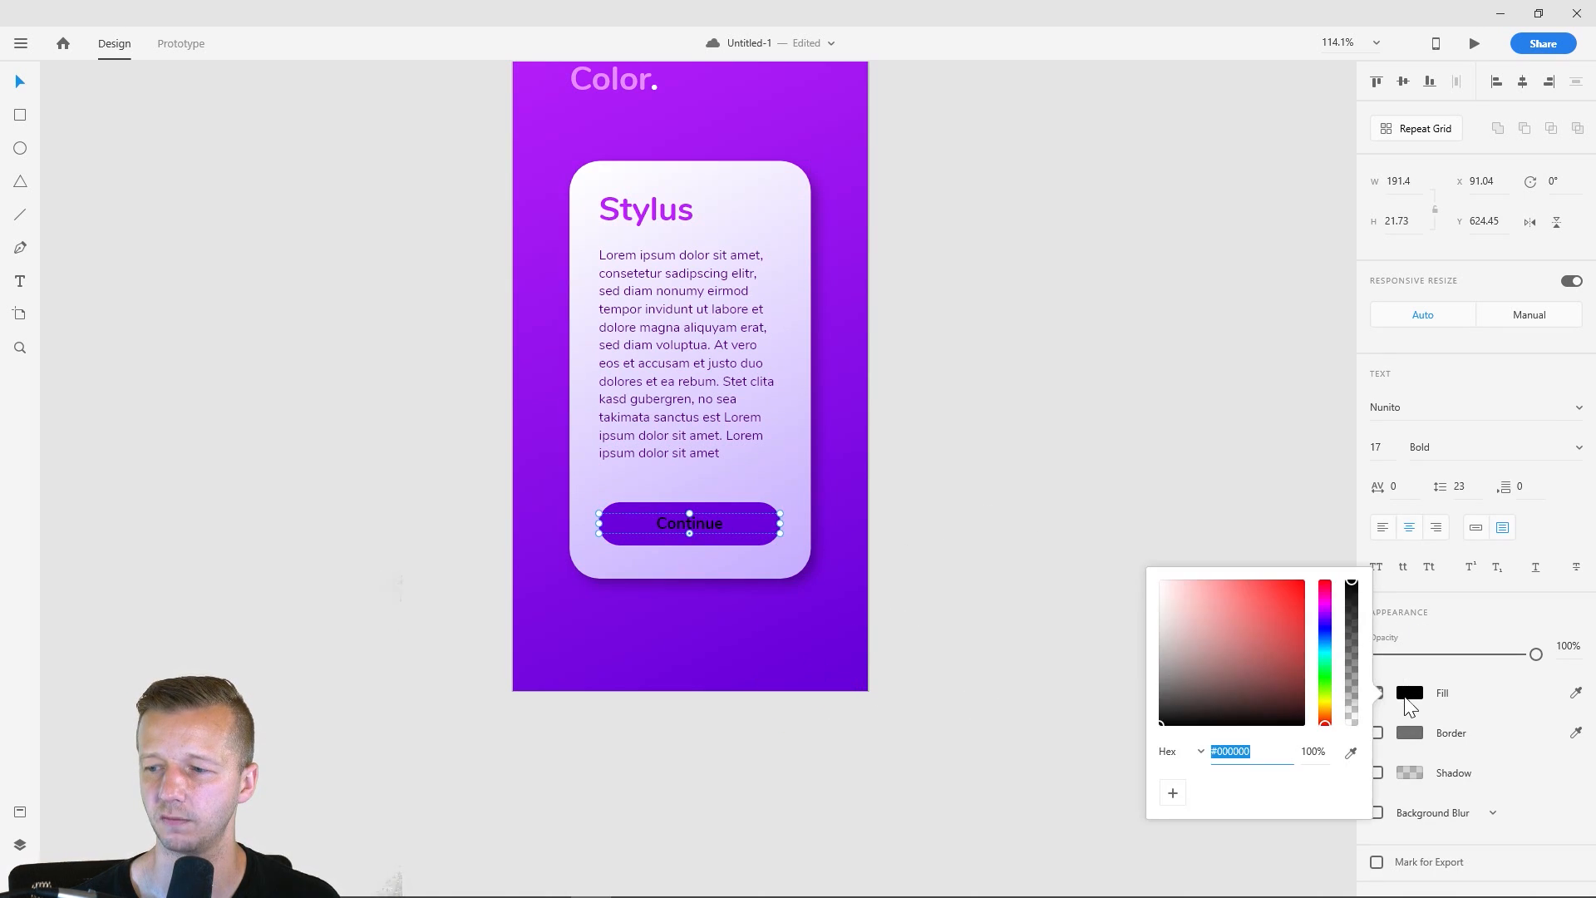
pyautogui.moveTo(1247, 630); pyautogui.dragTo(1097, 541)
pyautogui.click(1105, 389)
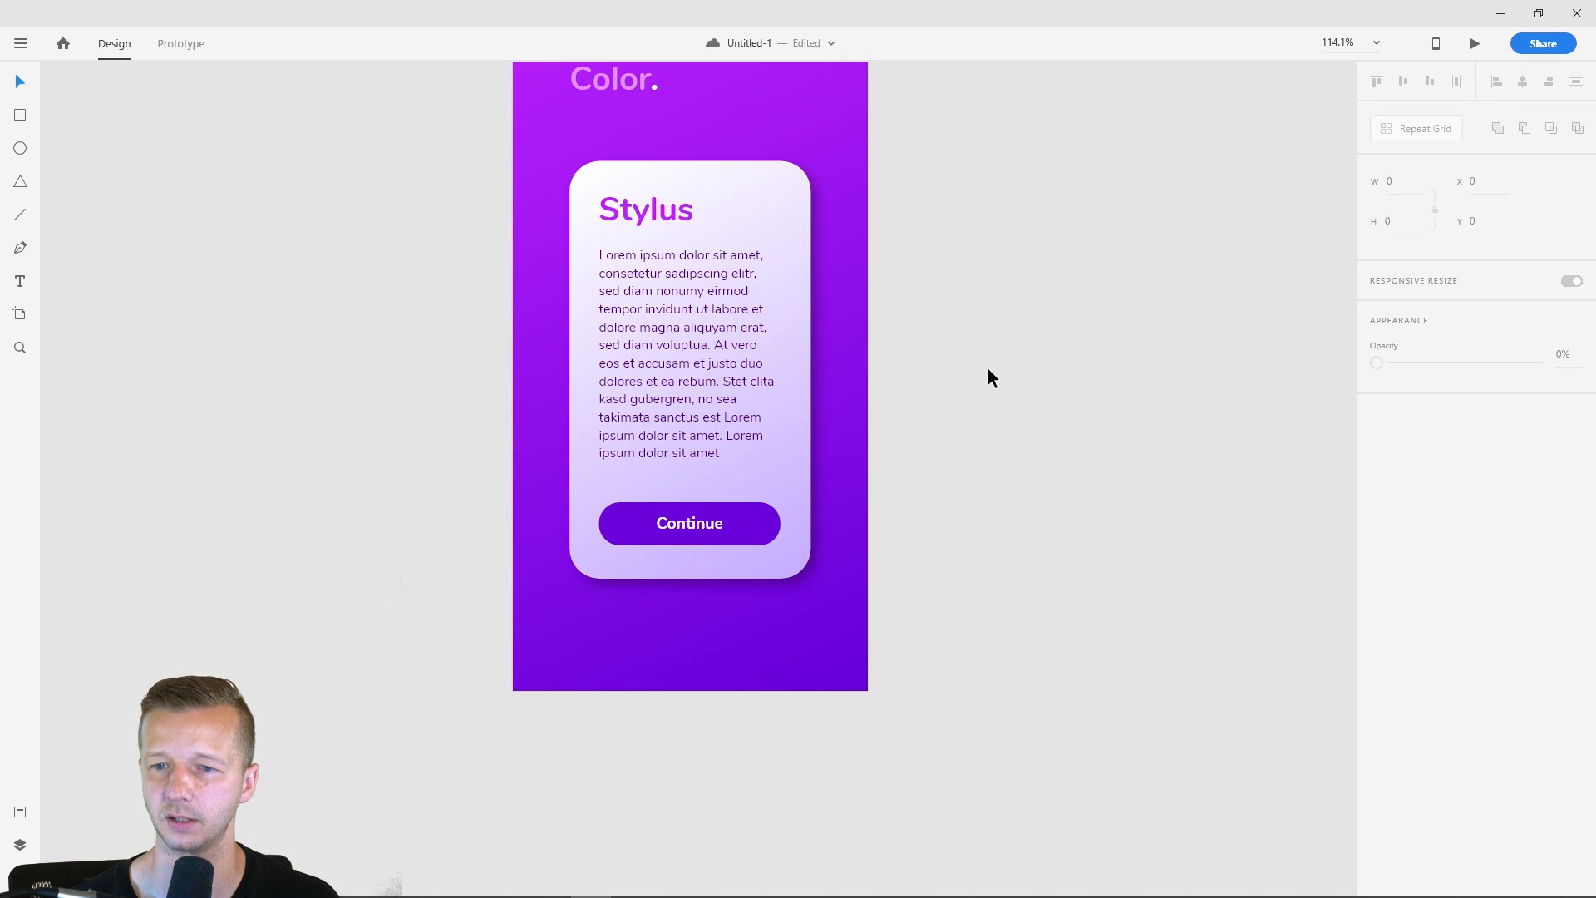
# - Review the finished purple artboard and compare it with all the other iPhone X/XS artboards
pyautogui.scroll(-2, 987, 370)
pyautogui.moveTo(1013, 278); pyautogui.dragTo(890, 405)
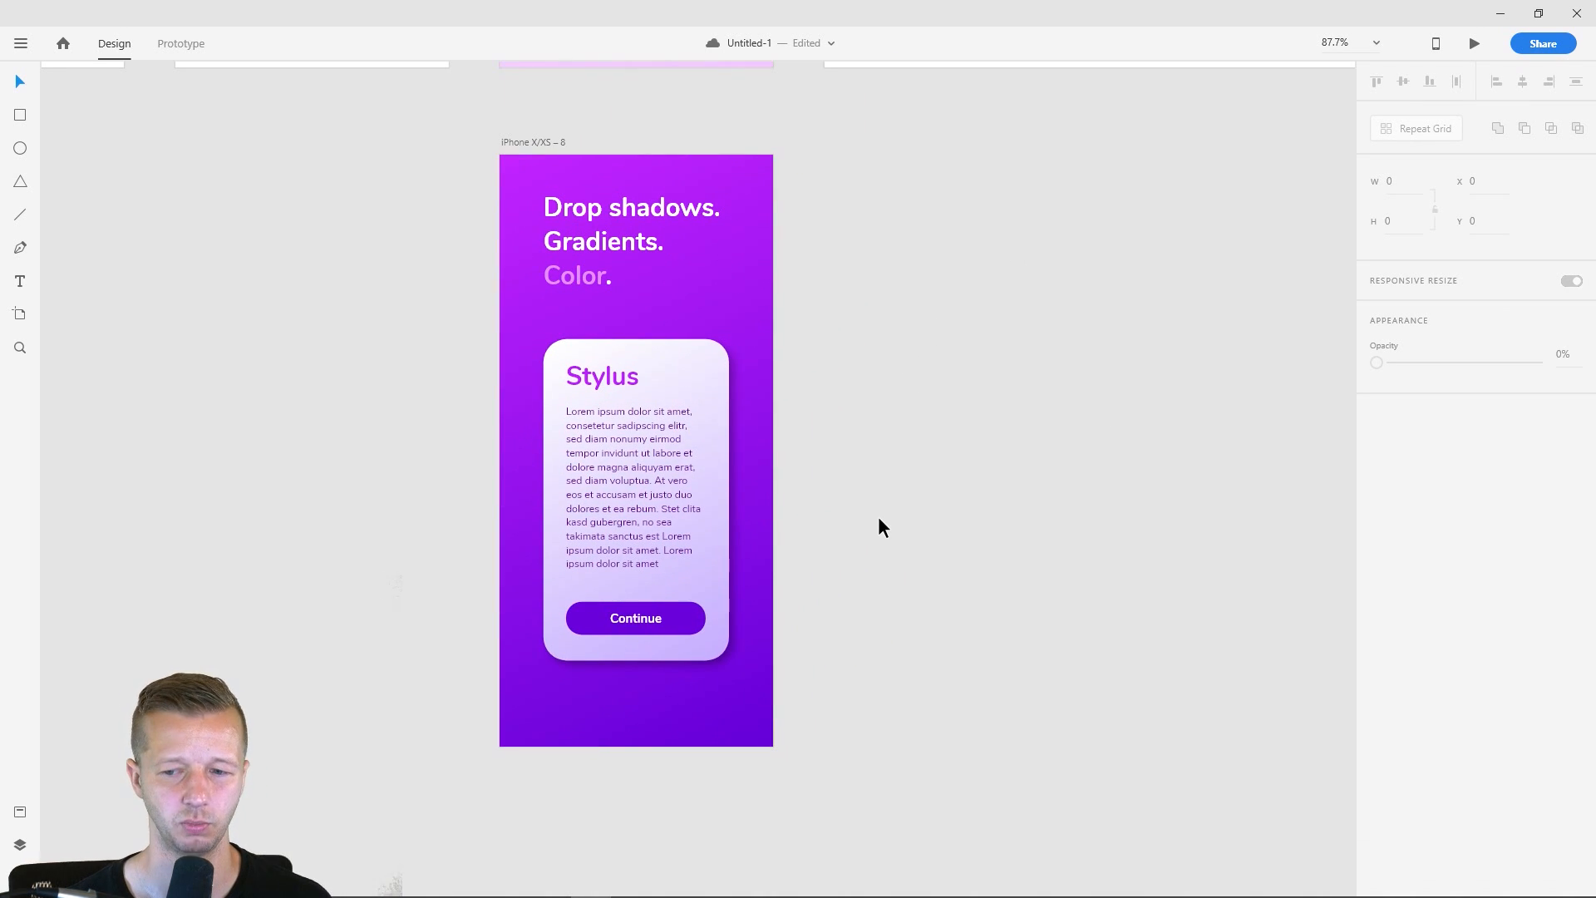
pyautogui.doubleClick(689, 615)
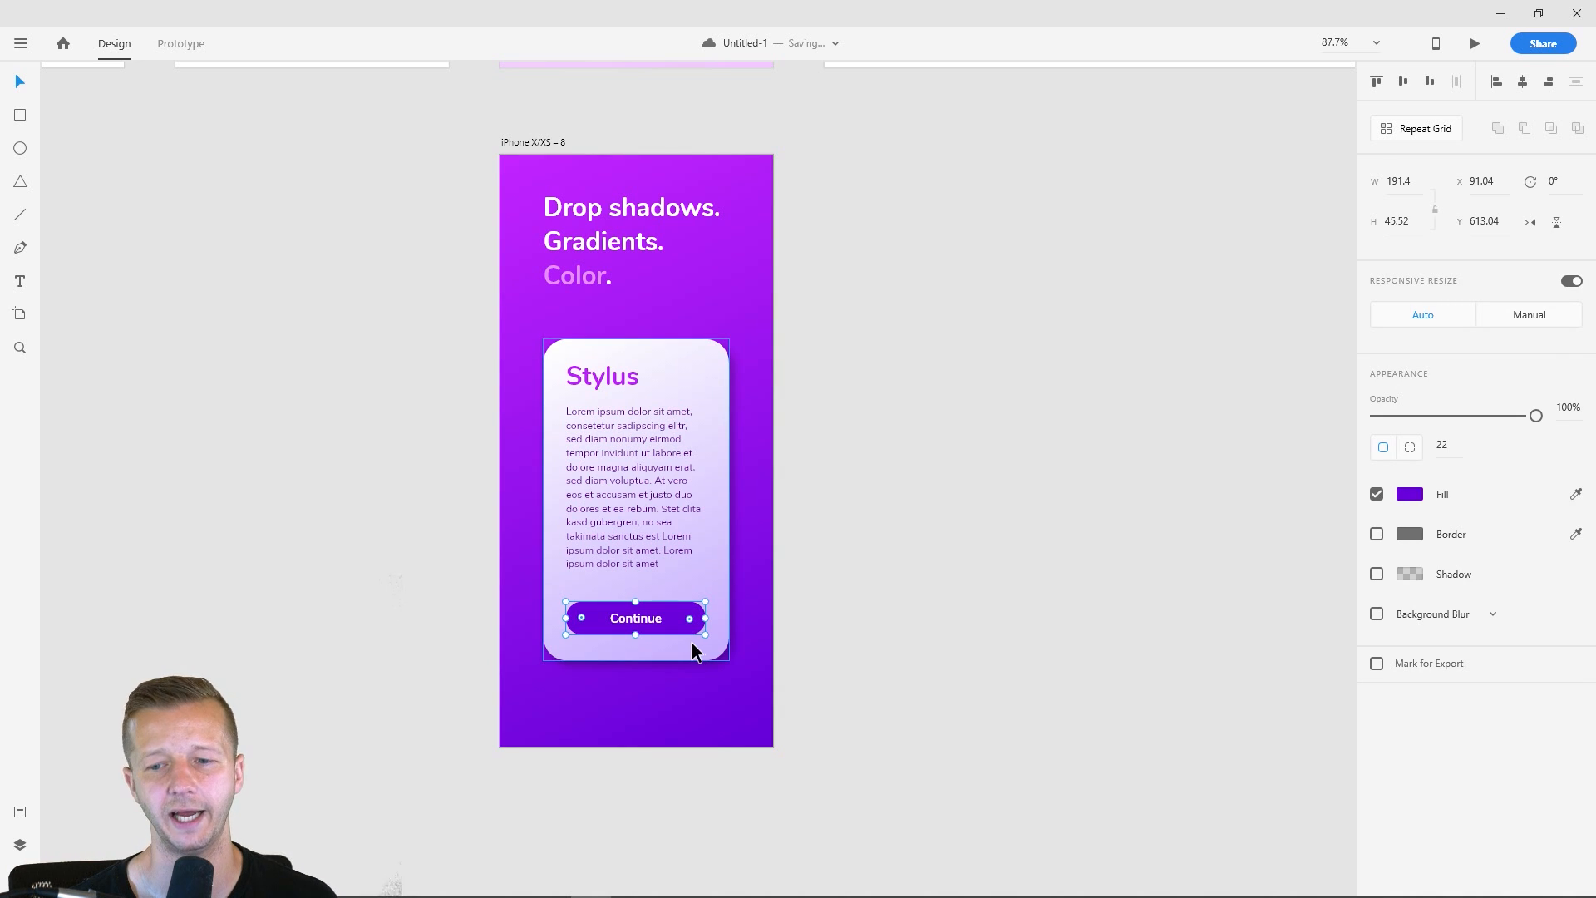
pyautogui.click(873, 570)
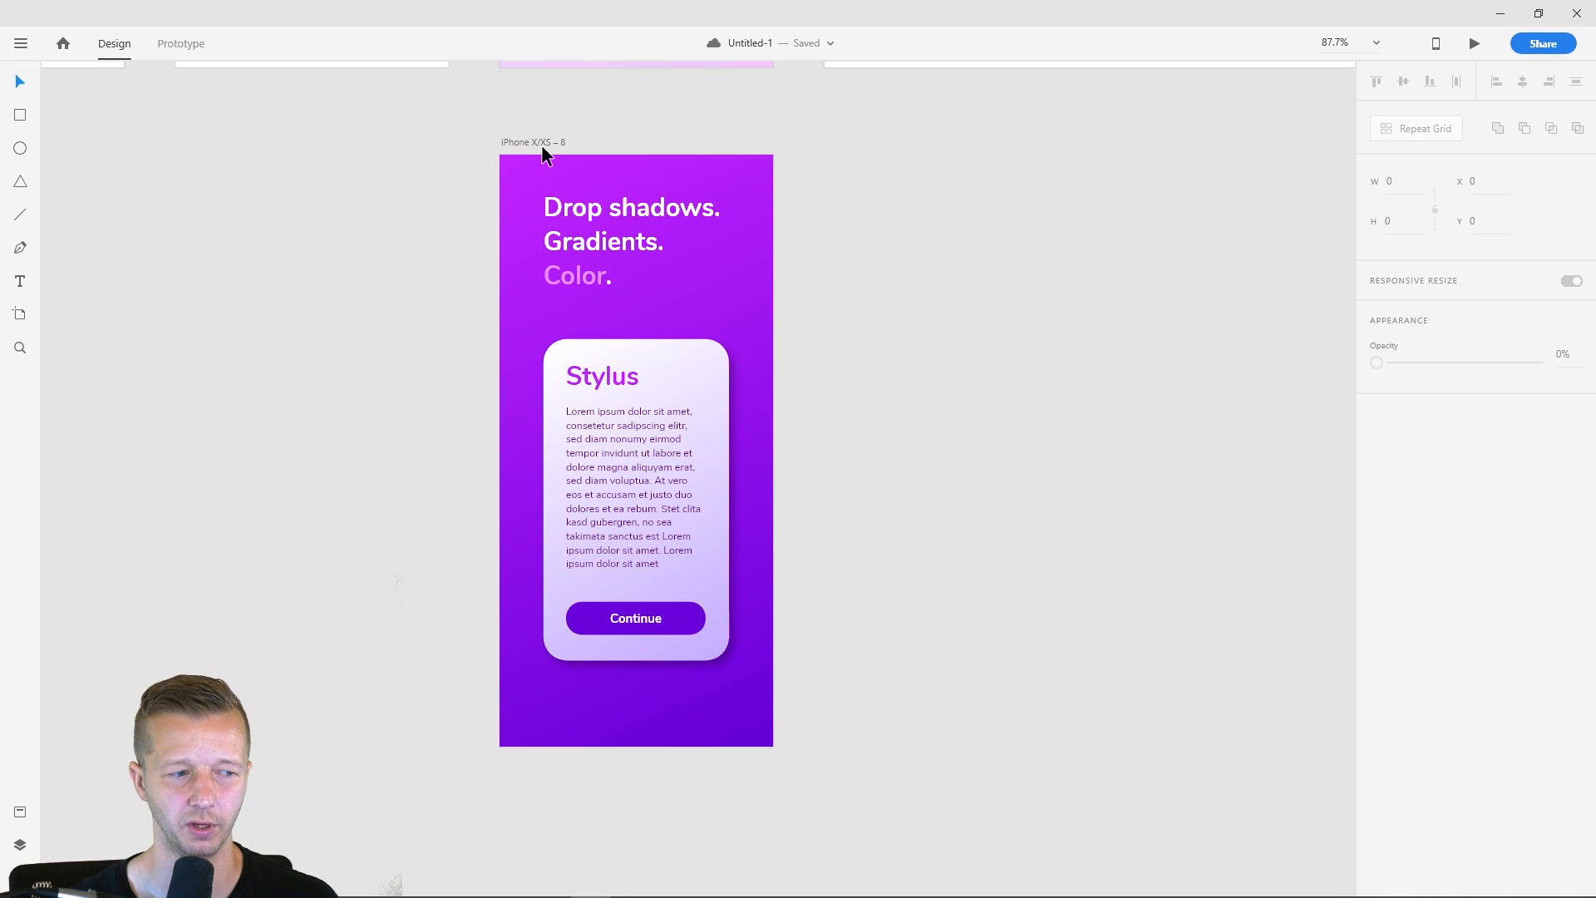
pyautogui.scroll(-5, 948, 324)
pyautogui.moveTo(1019, 299); pyautogui.dragTo(960, 529)
pyautogui.scroll(-2, 982, 478)
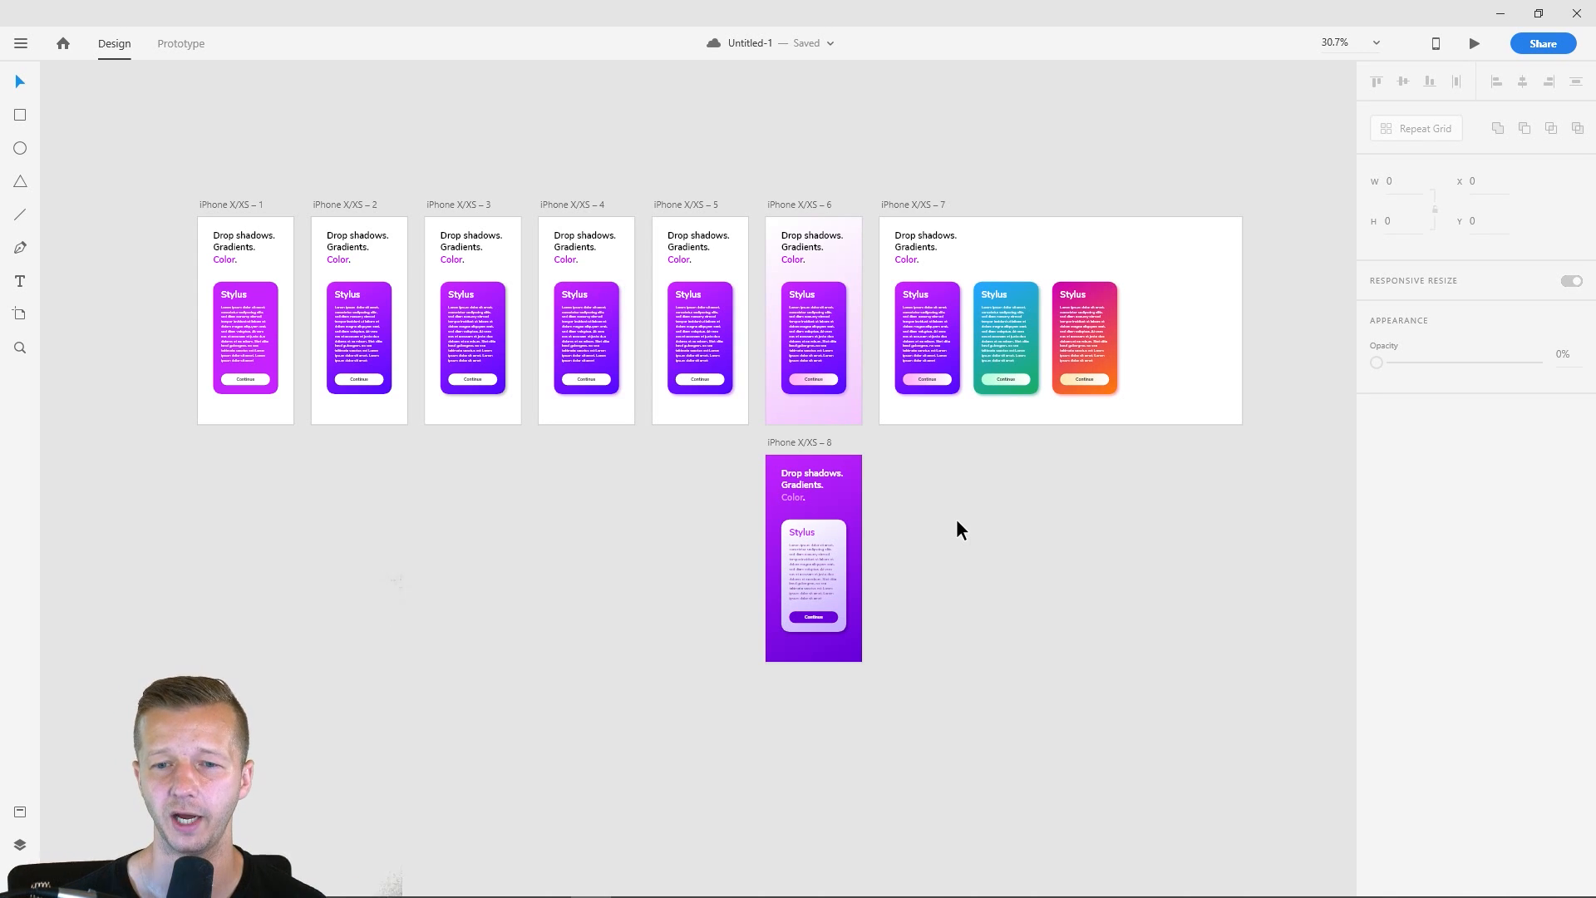
pyautogui.click(468, 291)
pyautogui.click(486, 179)
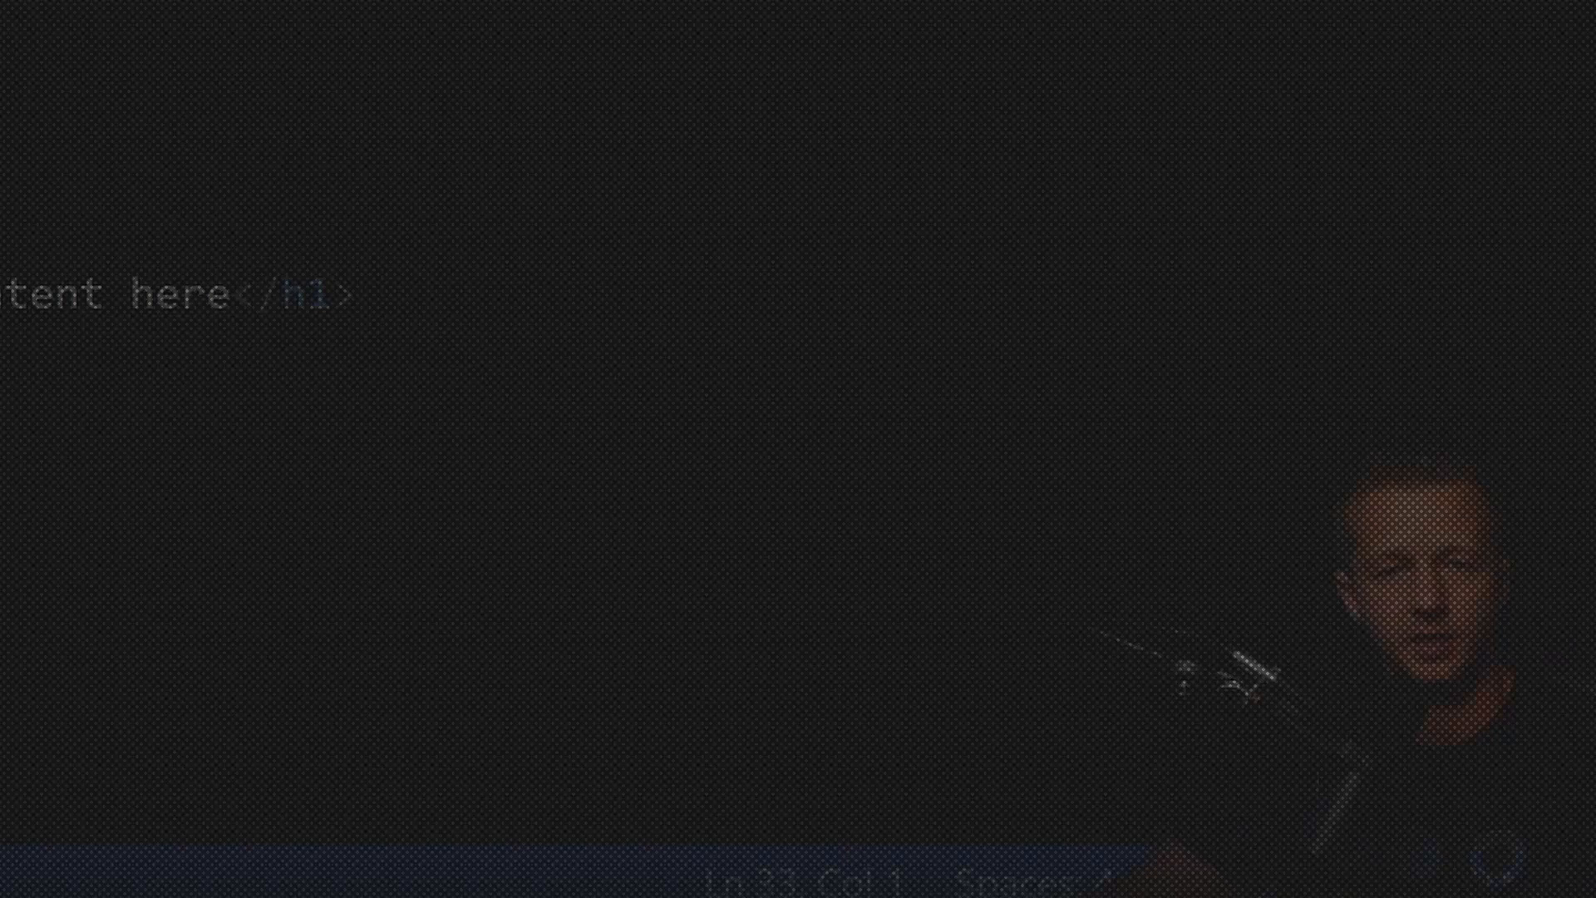
pyautogui.click(358, 294)
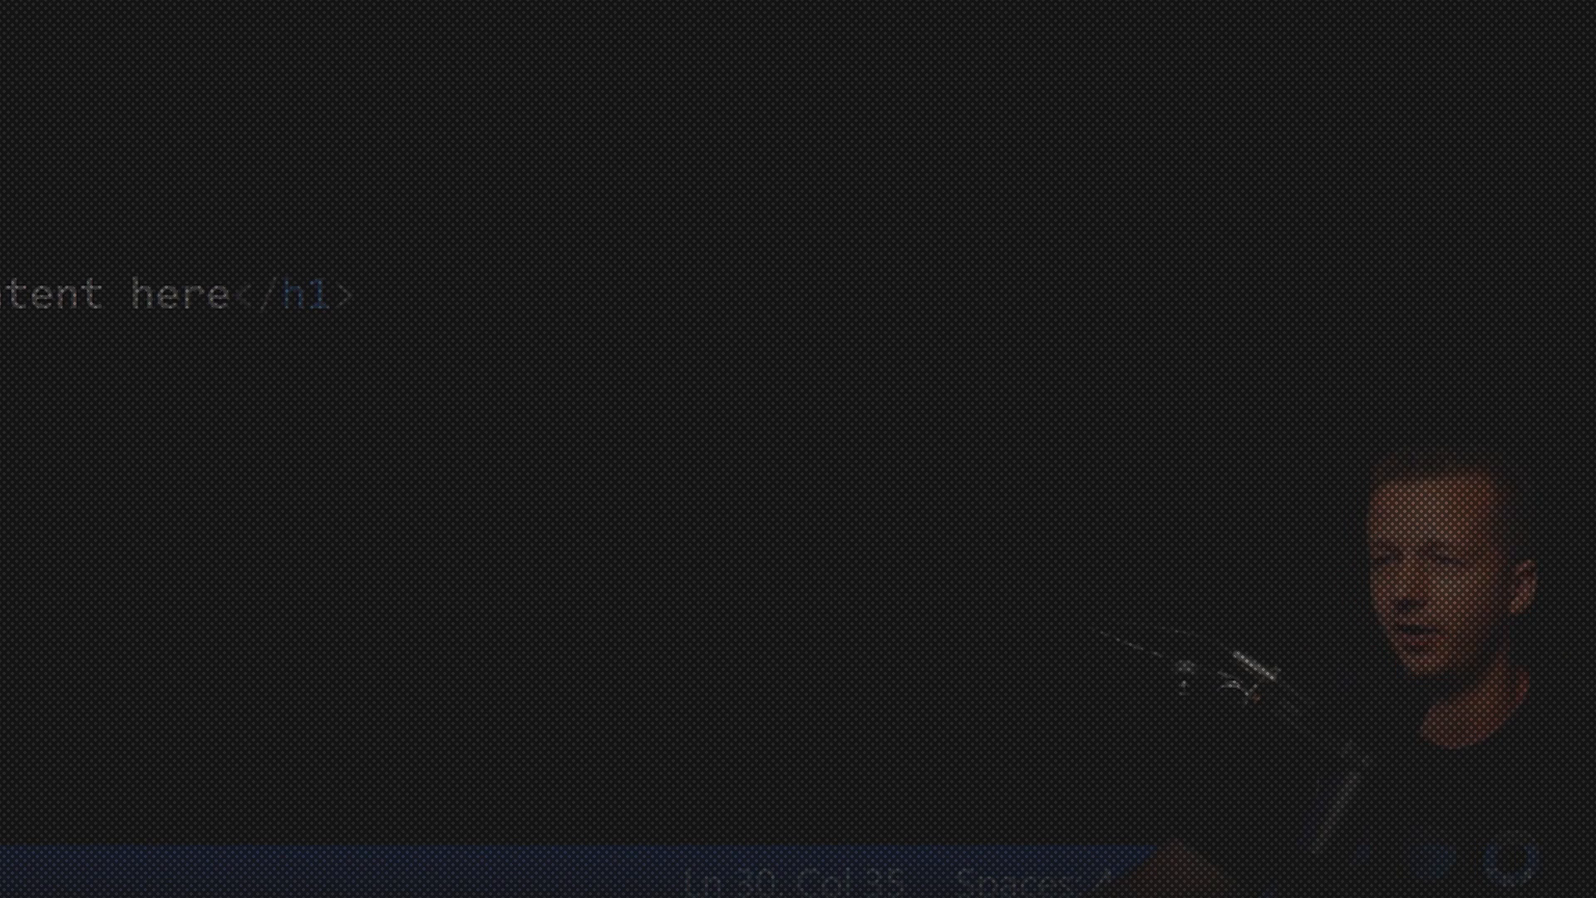
pyautogui.hotkey('ctrl', 'Tab')
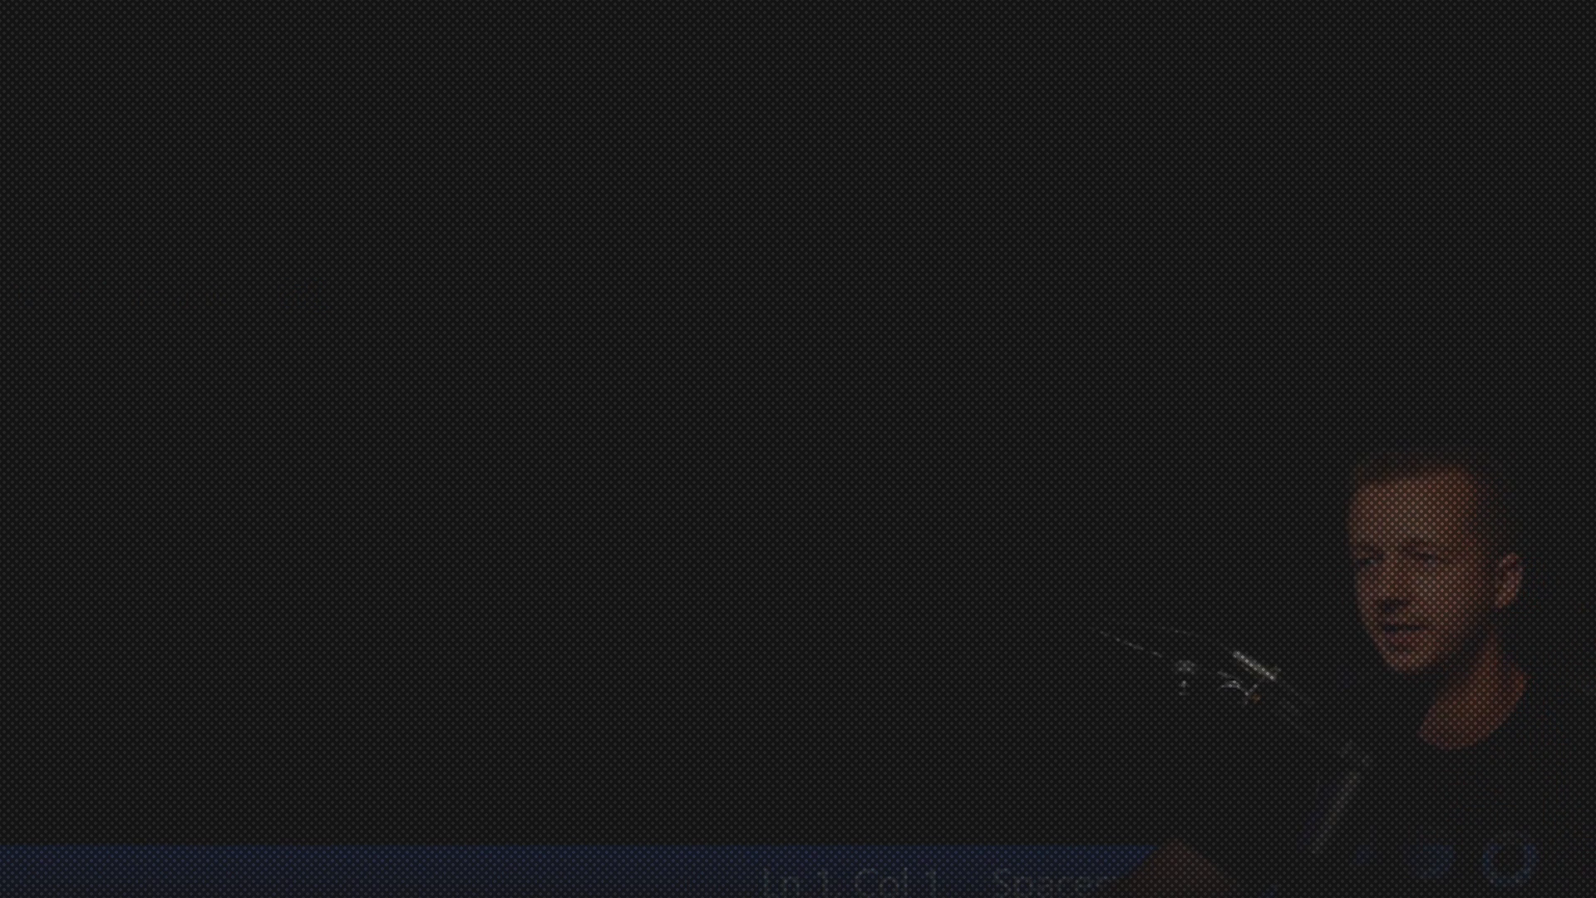
pyautogui.hotkey('ctrl', 'v')
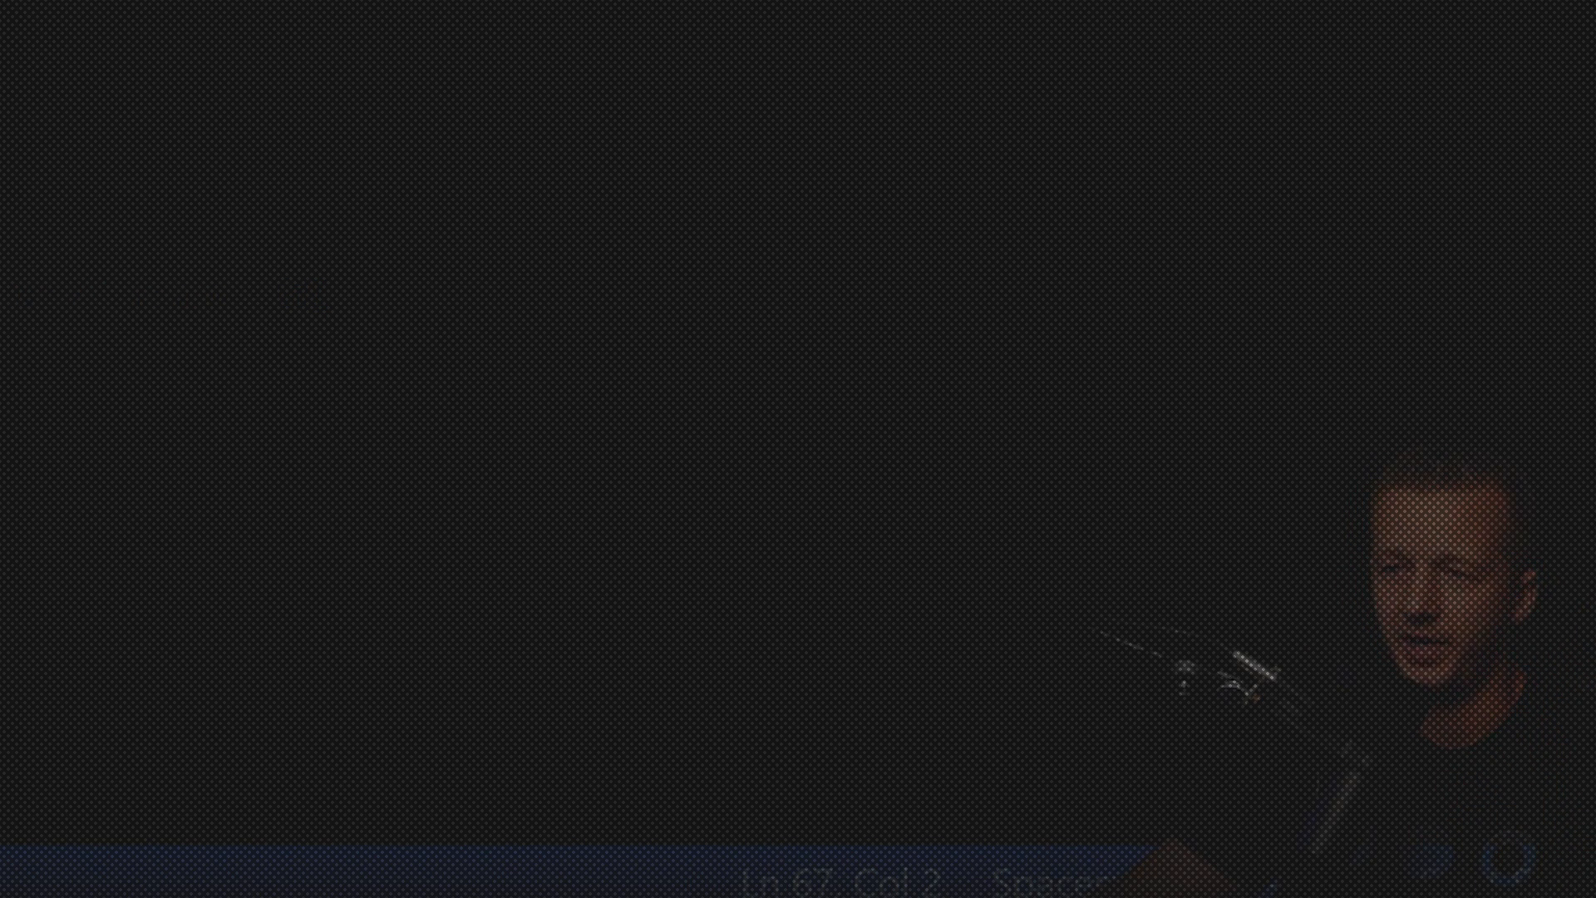
pyautogui.click(3, 241)
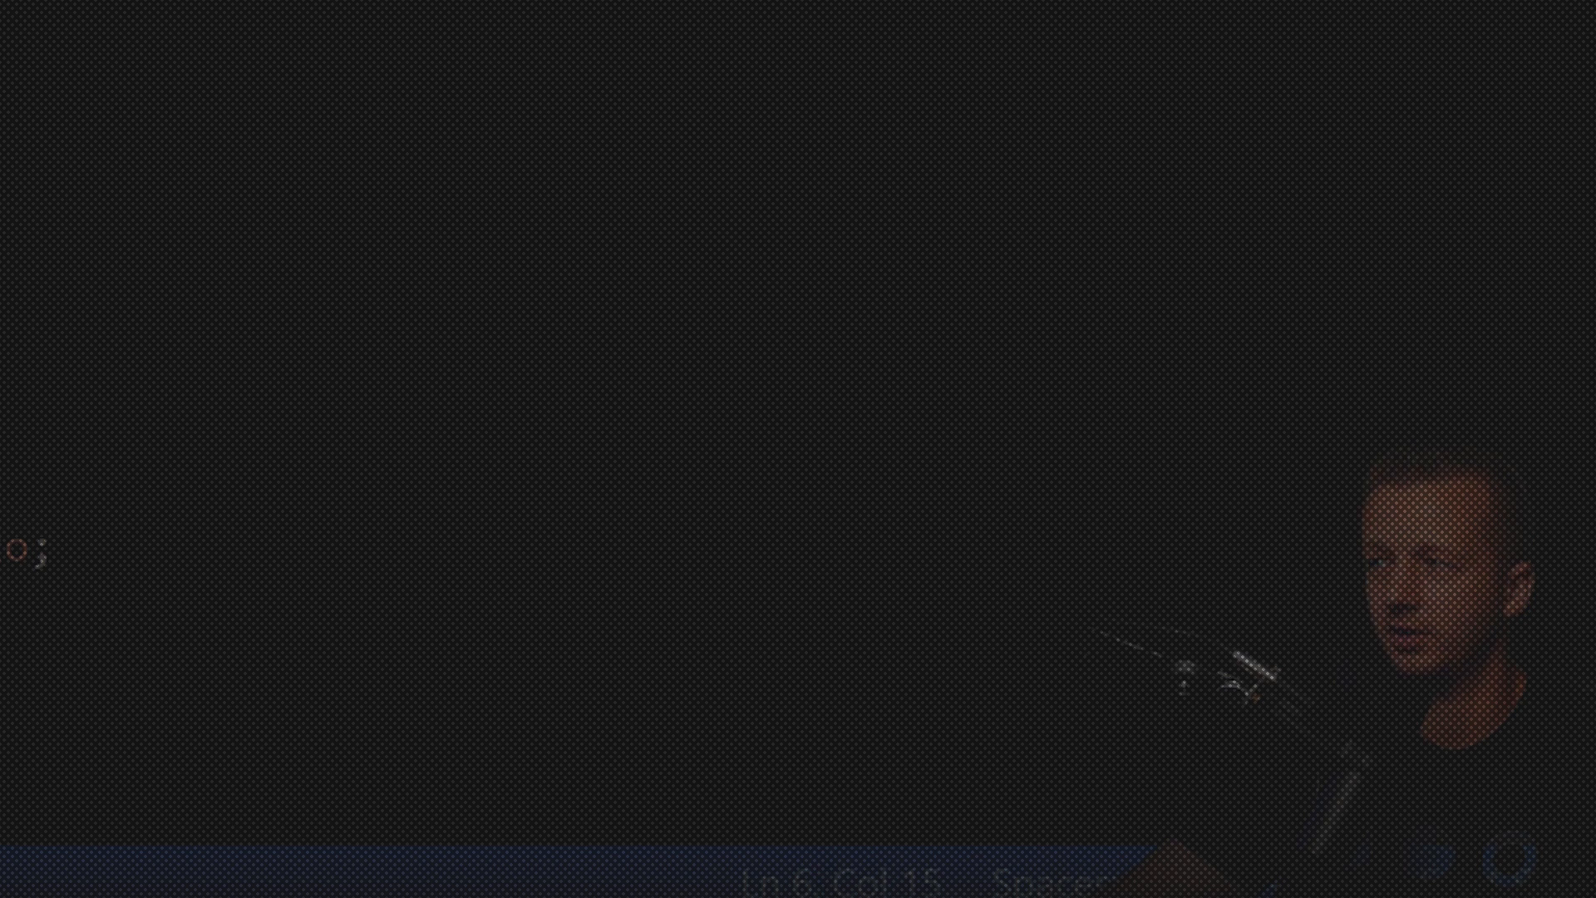